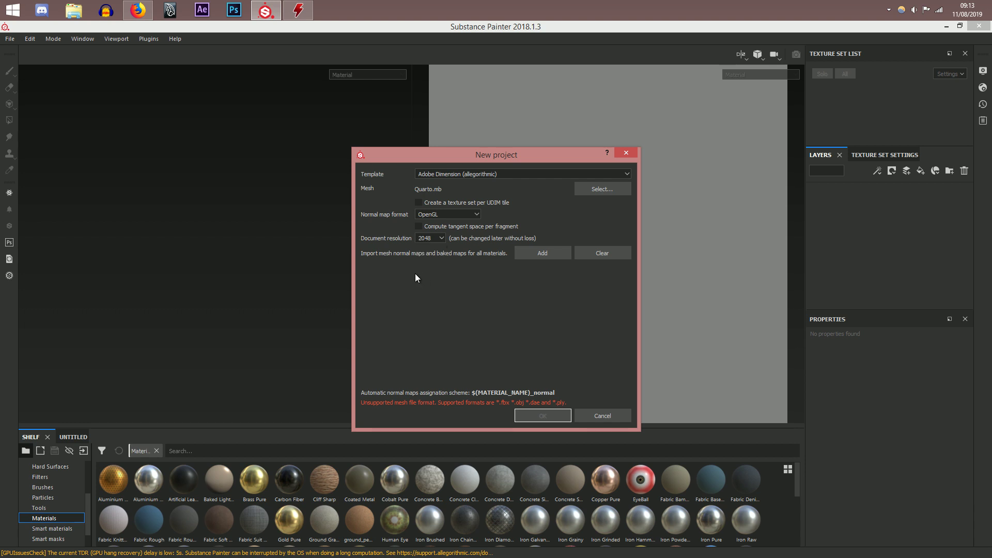
Step: Select Bed.obj from the desktop folder as the mesh and create the new project with it
left_click(594, 188)
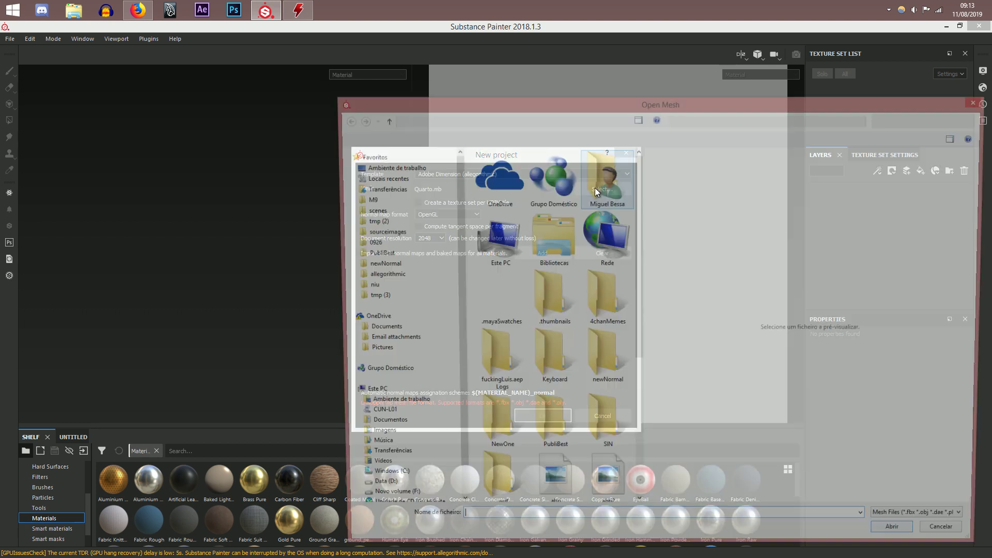
type("qua")
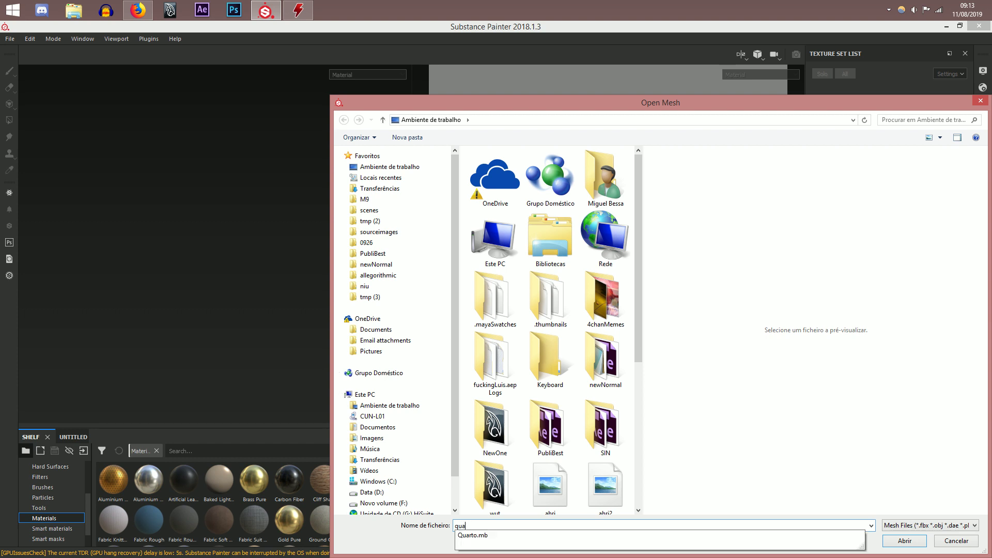
key("BackSpace")
key("BackSpace")
key("BackSpace")
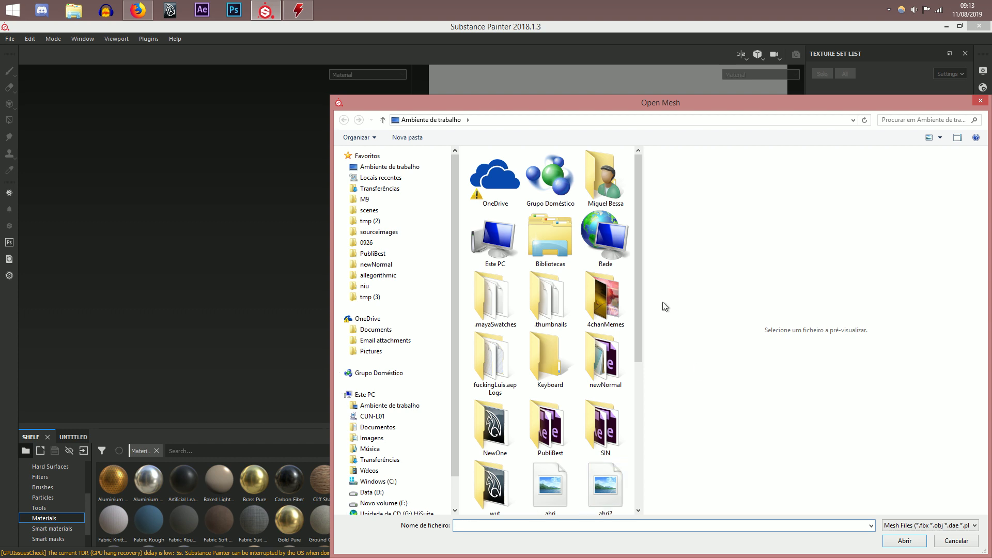
left_click_drag(638, 302, 645, 483)
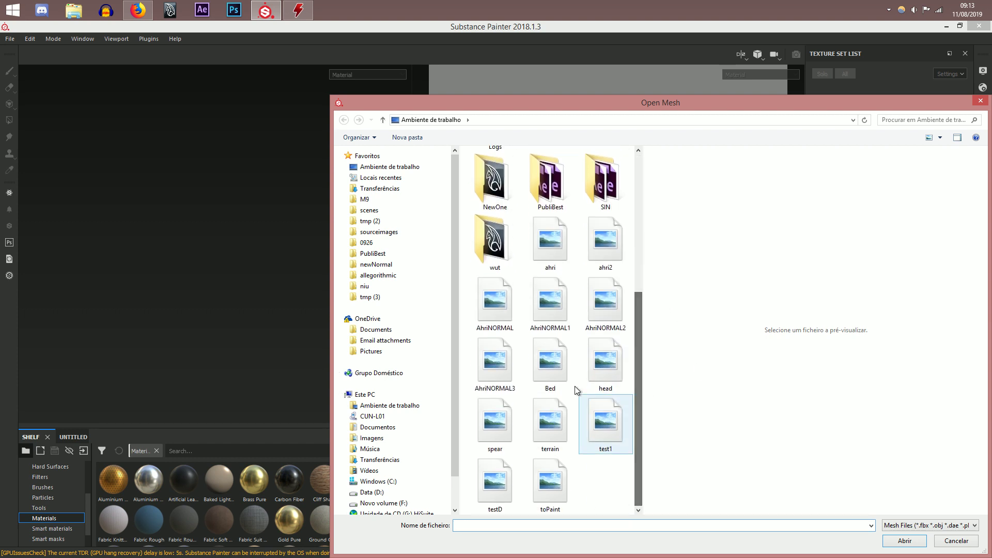
left_click(566, 372)
left_click(893, 545)
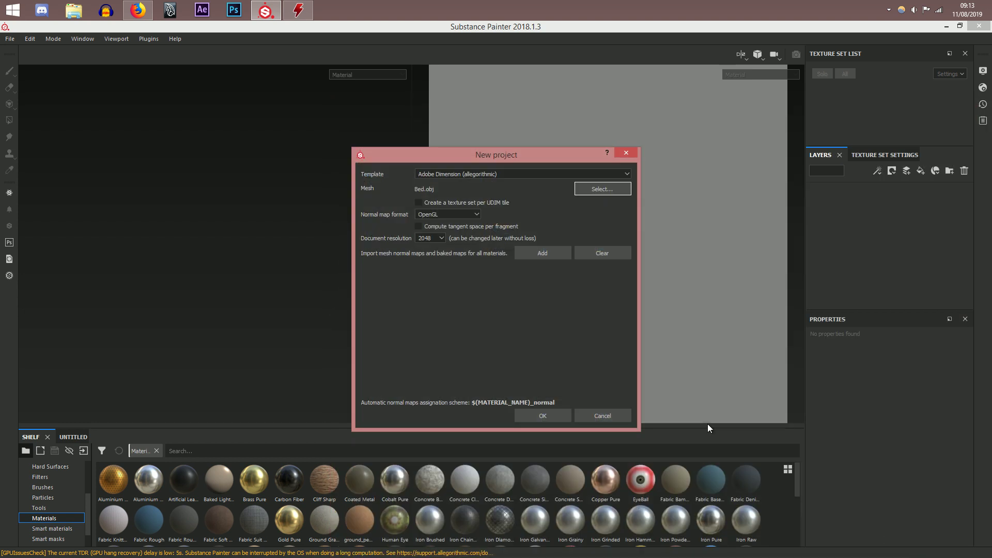
left_click(550, 413)
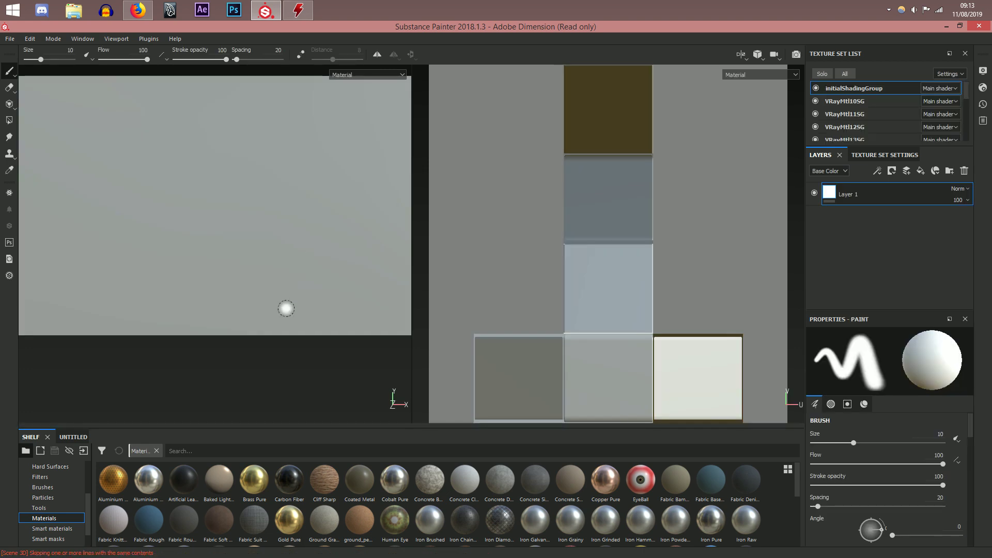
Step: Examine the imported bedroom scene in the 3D view from an angle that shows the bed, curtains and furniture
scroll(301, 207, "down", 3)
scroll(291, 254, "down", 1)
middle_click_drag(291, 254, 274, 289, "alt")
left_click_drag(251, 225, 150, 237, "alt")
middle_click_drag(227, 255, 104, 261, "alt")
scroll(254, 296, "up", 4)
left_click_drag(253, 297, 226, 315, "alt")
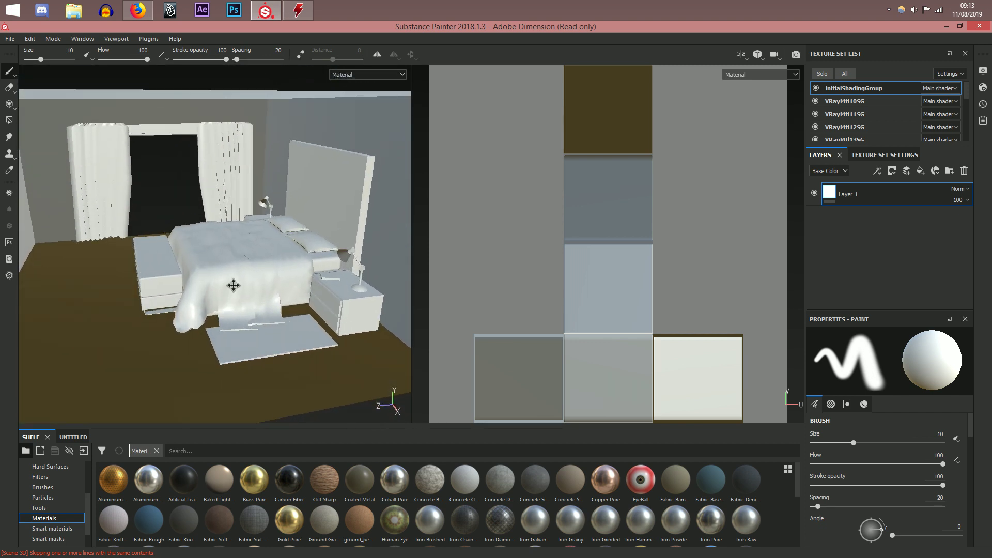
middle_click_drag(230, 296, 237, 271, "alt")
Step: Enlarge the texture set list to show all sets, and rename the VRayMtl9SG texture set as Furniture
left_click_drag(873, 149, 873, 292)
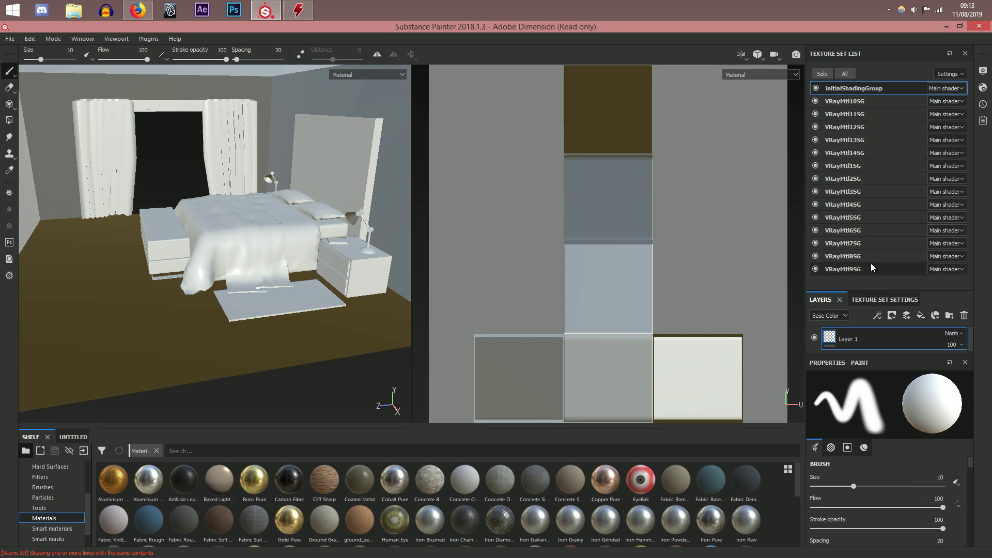
left_click(870, 271)
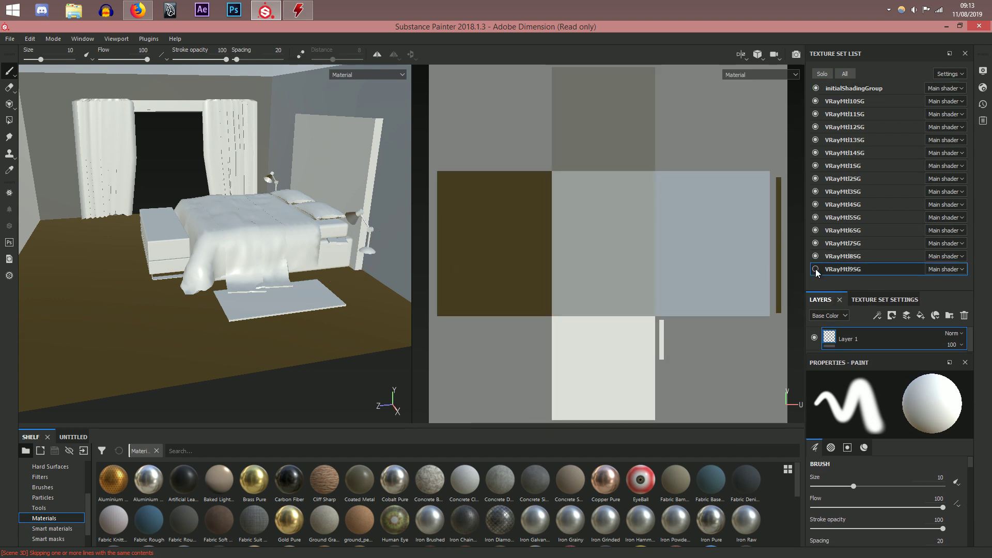
double_click(857, 269)
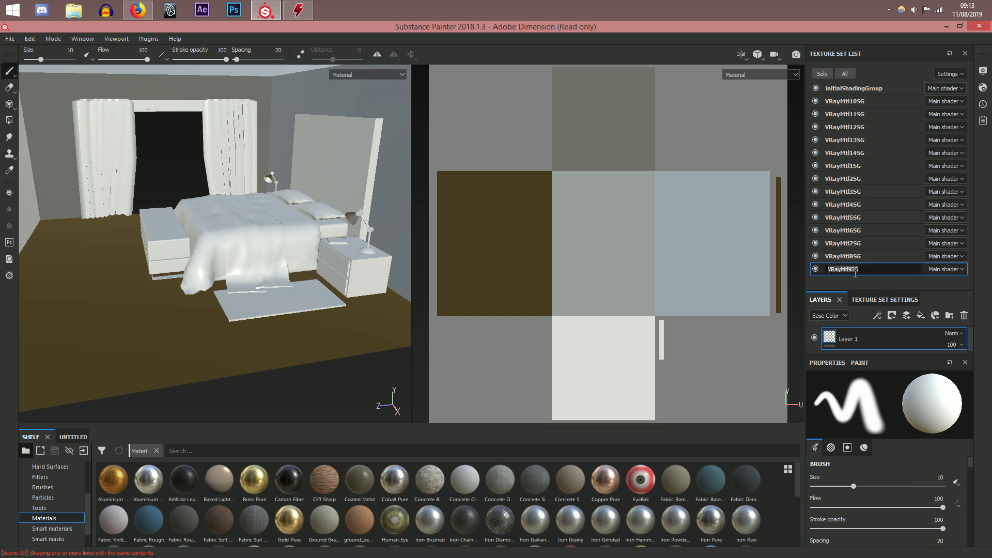
type("Furniture")
key("Return")
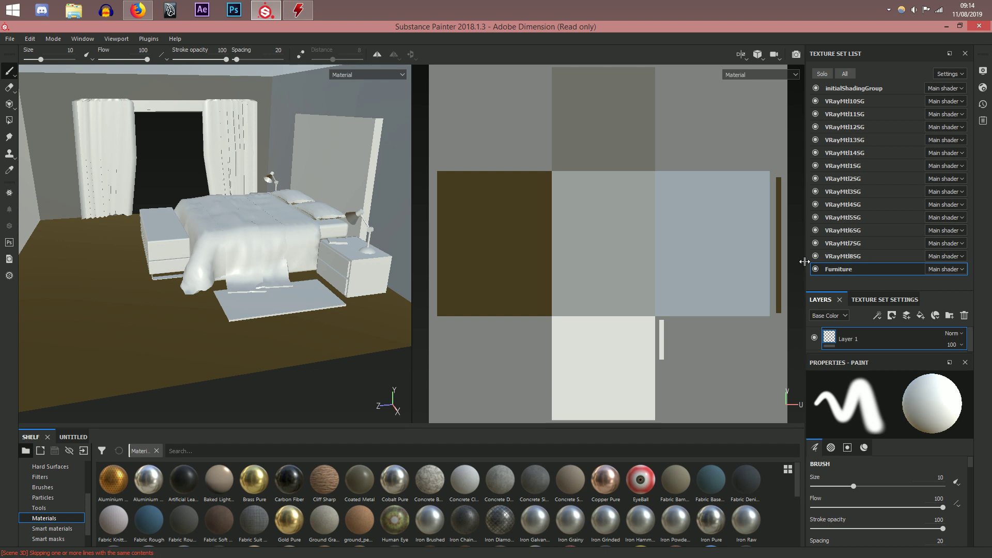
Step: Rename the VRayMtl8SG texture set as BedTop and VRayMtl7SG as Matress
double_click(841, 257)
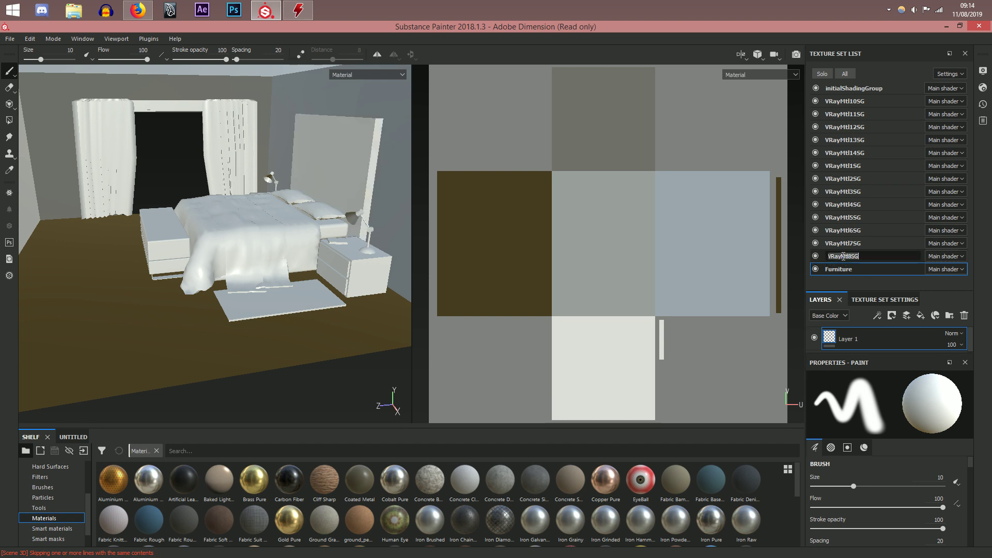
type("BedTop")
key("Return")
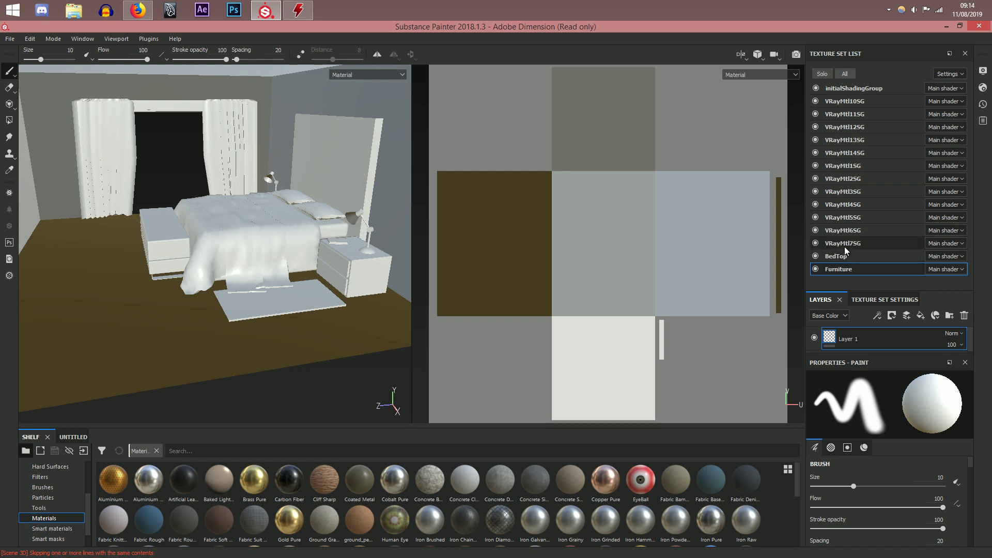
double_click(848, 243)
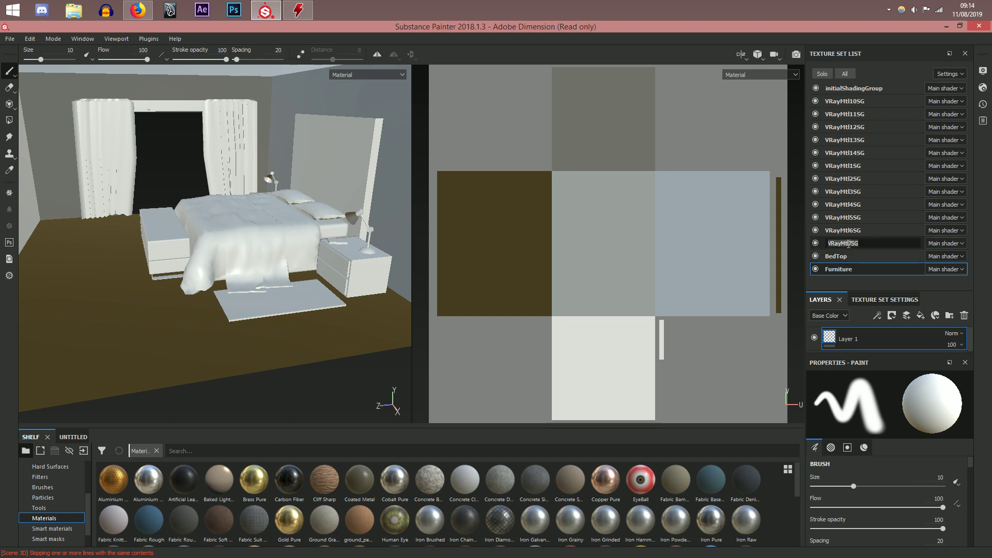
type("Matres")
key("Return")
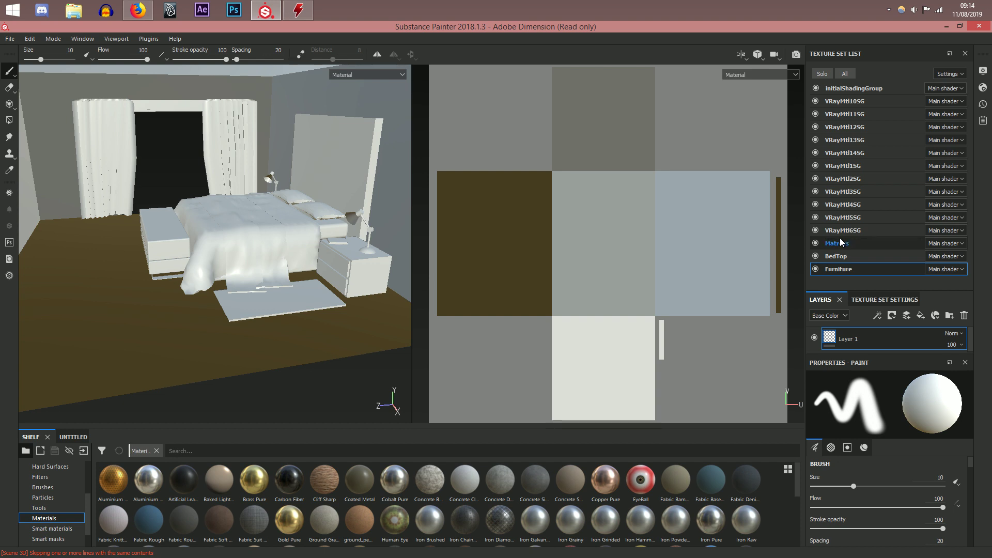
type("s")
key("Return")
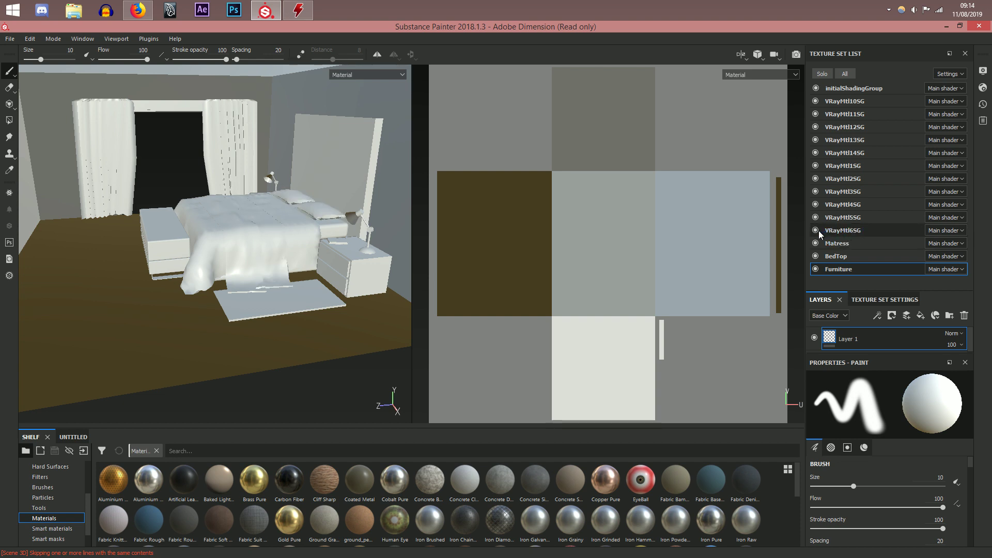
Step: Rename the VRayMtl6SG texture set as Pillow and VRayMtl5SG as BlanketSmall
double_click(840, 230)
type("Pillow")
key("Return")
double_click(855, 217)
type("B")
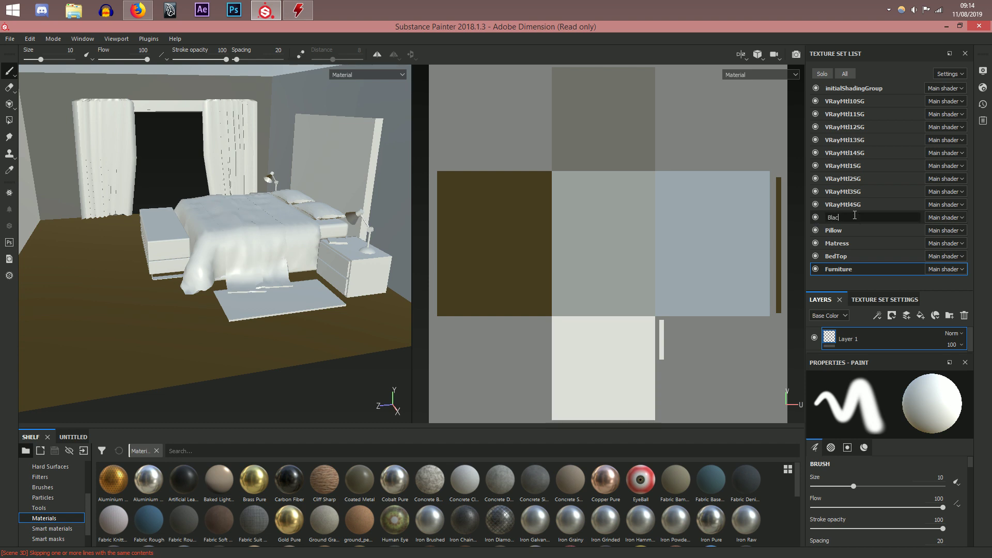
type("lanketSmall")
key("Return")
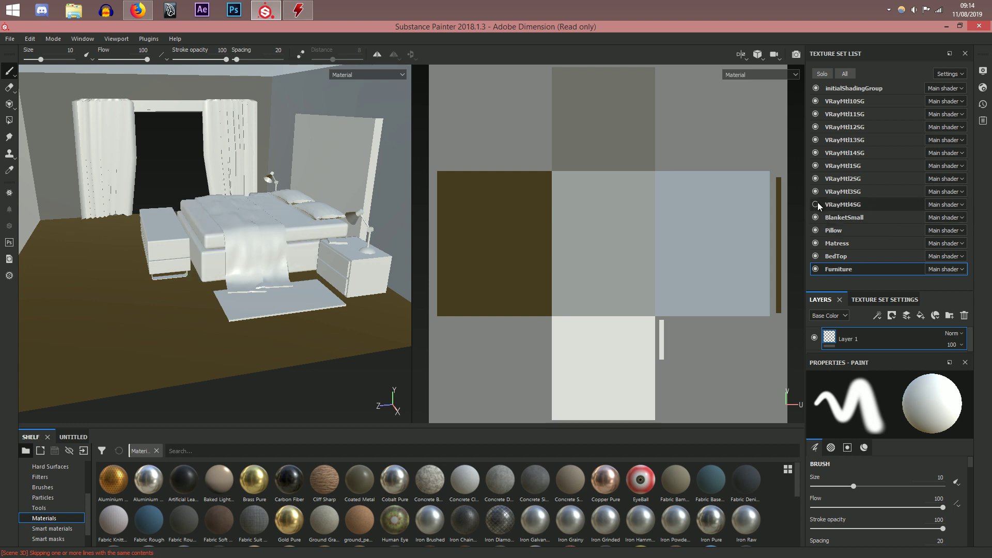
Step: Rename the VRayMtl4SG texture set as Blanket and VRayMtl3SG as Floor
double_click(847, 204)
type("B")
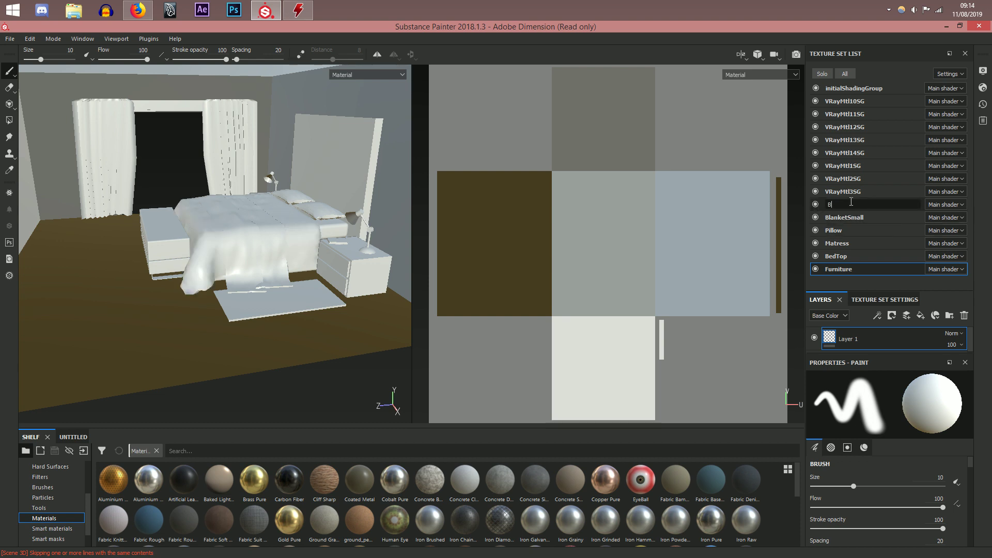
type("lanket")
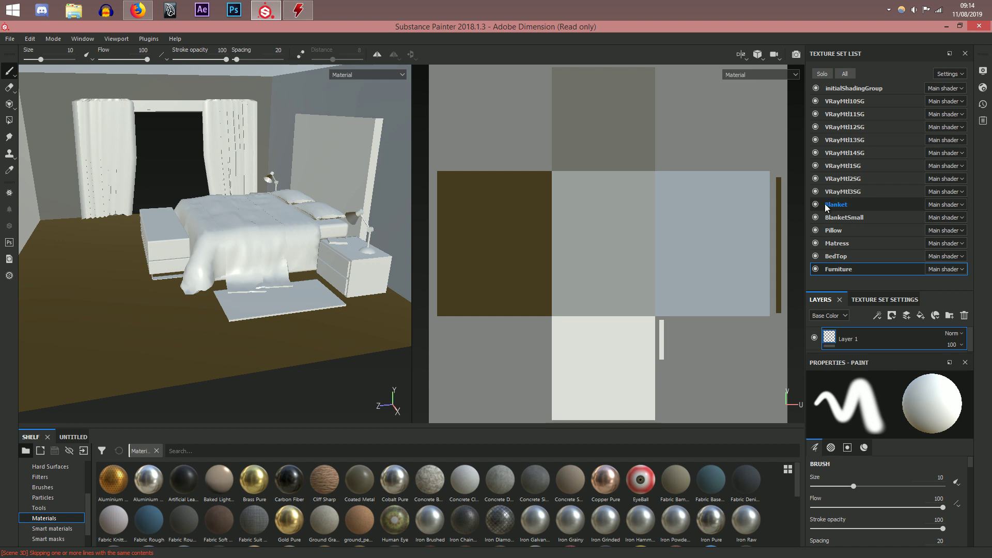
key("Return")
double_click(846, 191)
type("Floor")
key("Return")
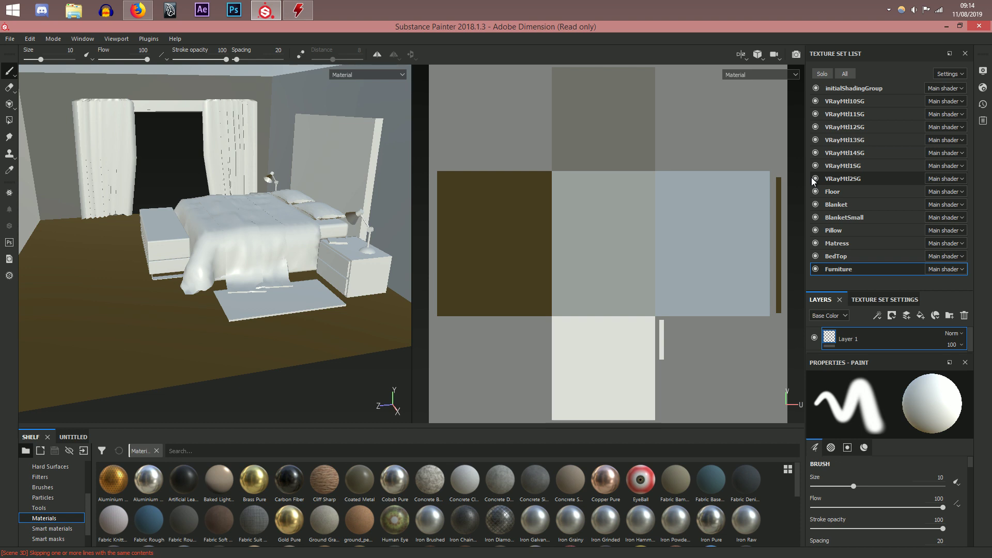
Step: Rename the VRayMtl2SG texture set as Suport and VRayMtl1SG as BedFront
double_click(848, 180)
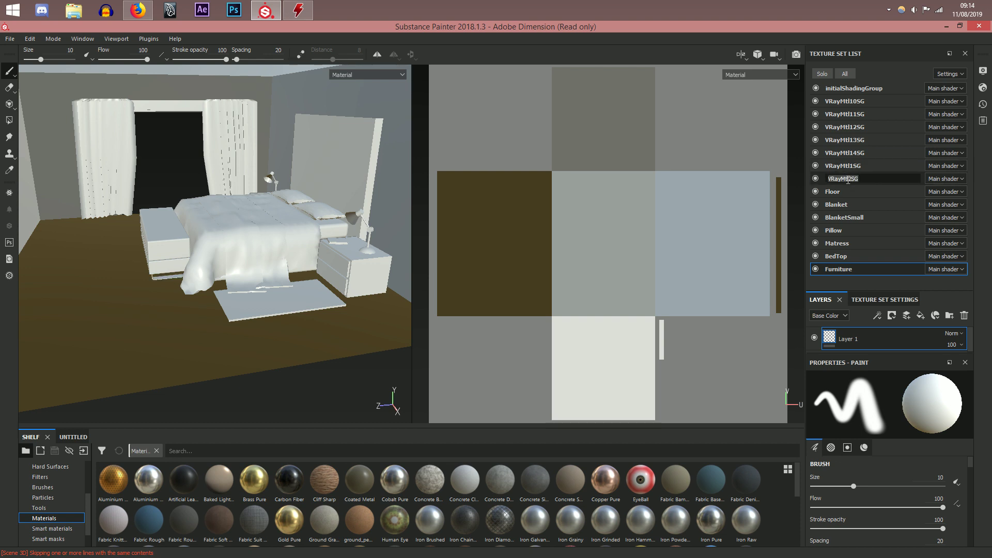
type("Suport")
key("Return")
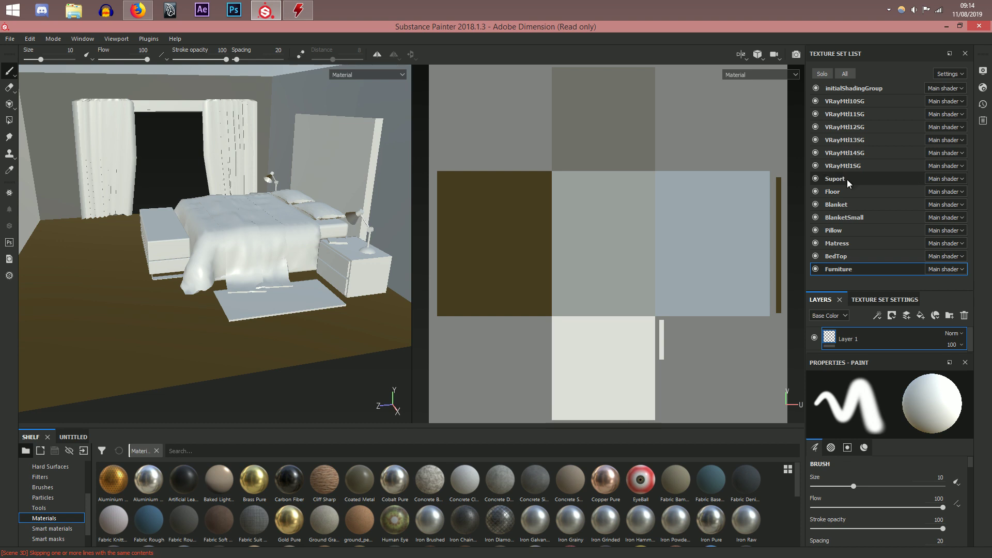
double_click(844, 165)
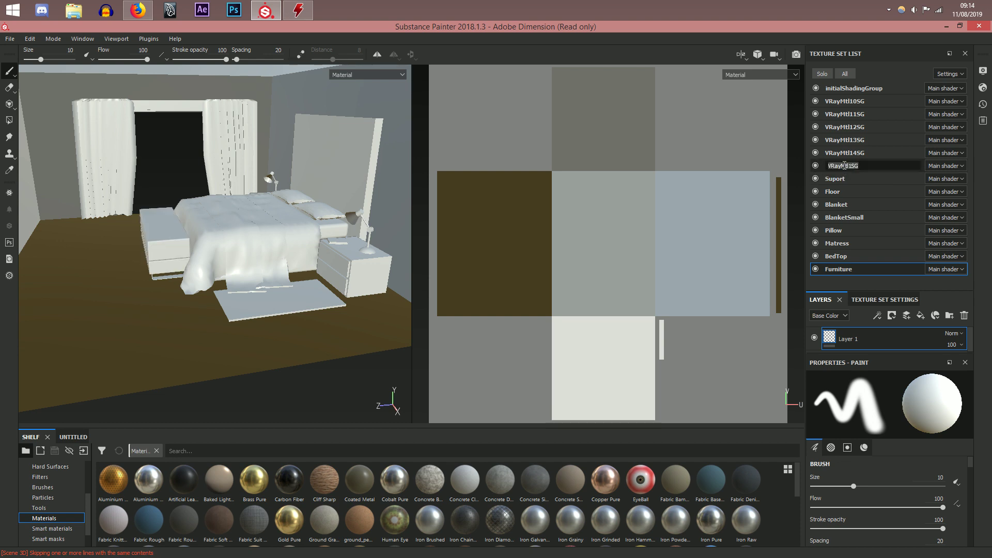
type("BedFront")
key("Return")
Step: Toggle the visibility of VRayMtl14SG to identify its object, and rename that texture set as Carpet
left_click(816, 152)
left_click(816, 152)
double_click(862, 151)
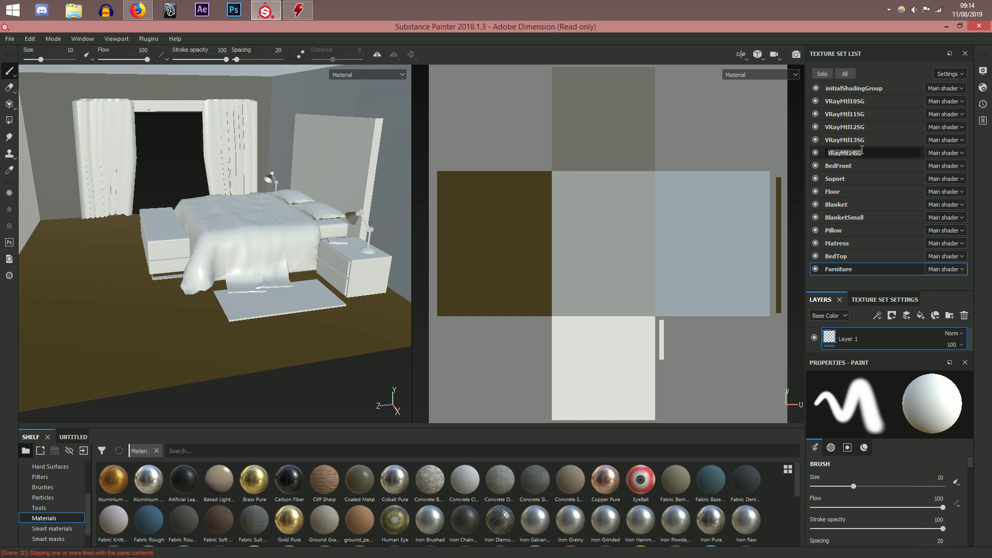
type("Carpet")
key("Return")
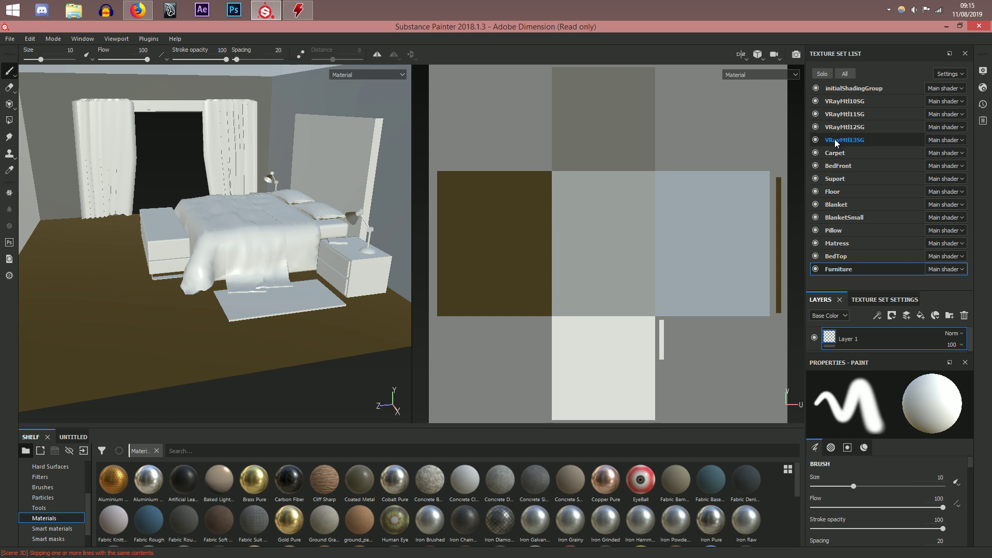
Step: Toggle the visibility of VRayMtl13SG to identify its object, rename it as Walls and select it to show its UV layout
left_click(815, 140)
left_click(815, 140)
double_click(829, 139)
type("Walls")
key("Return")
left_click(843, 144)
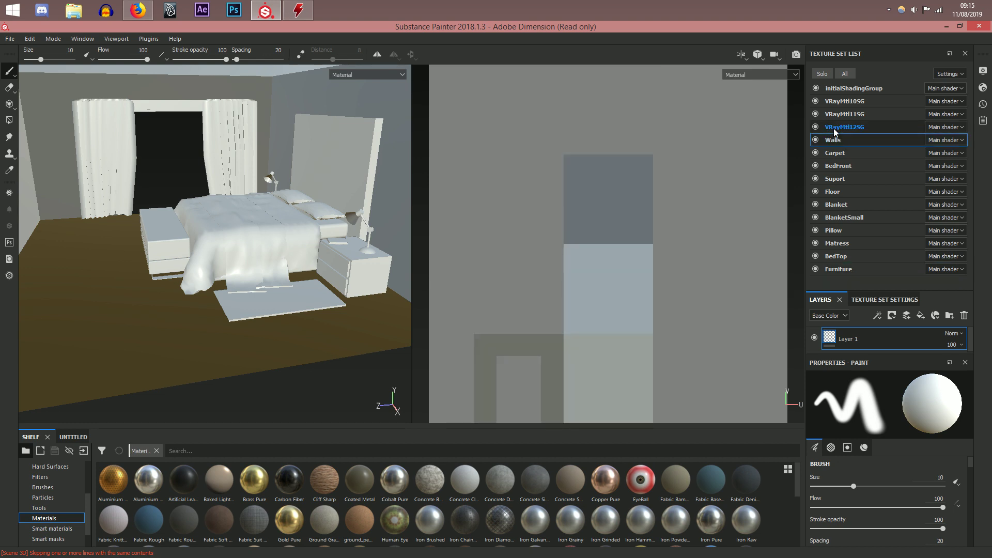
scroll(656, 222, "down", 2)
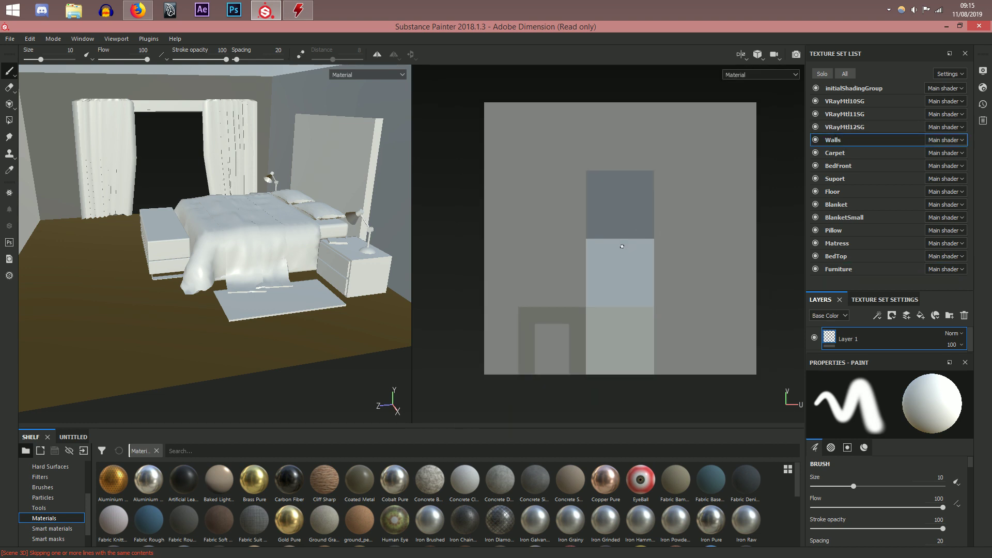
Step: Rename the VRayMtl12SG texture set as Curtains and VRayMtl11SG as Book
left_click(818, 129)
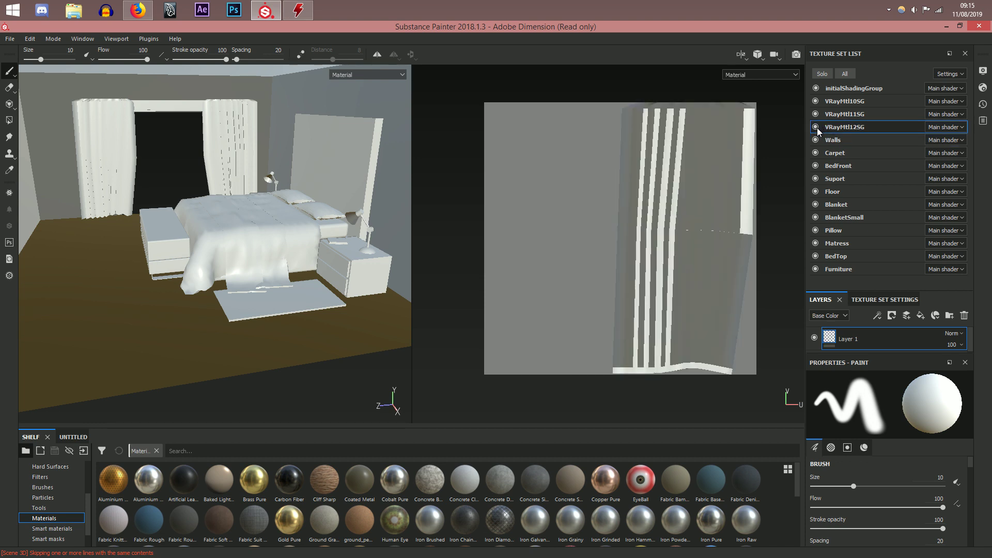
double_click(860, 126)
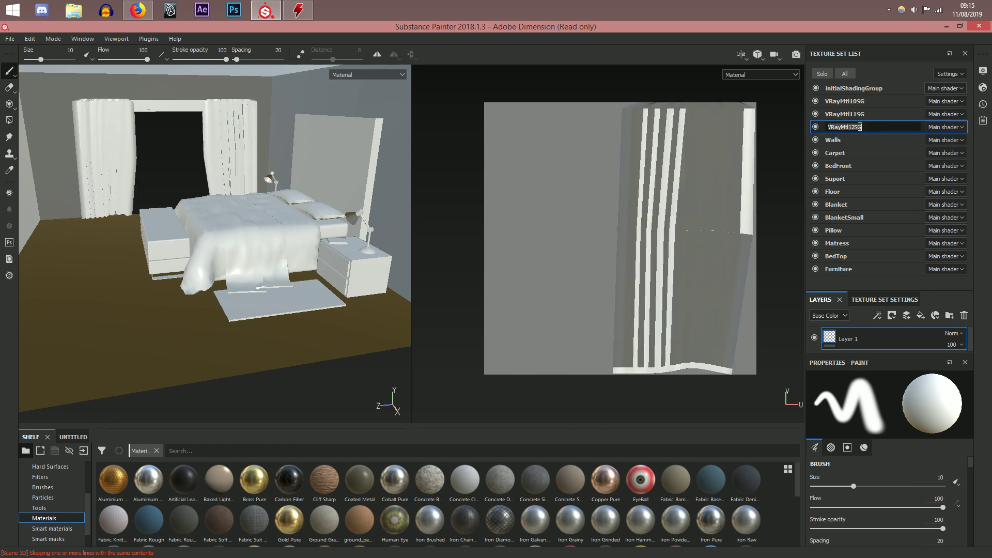
type("Curtains")
key("Return")
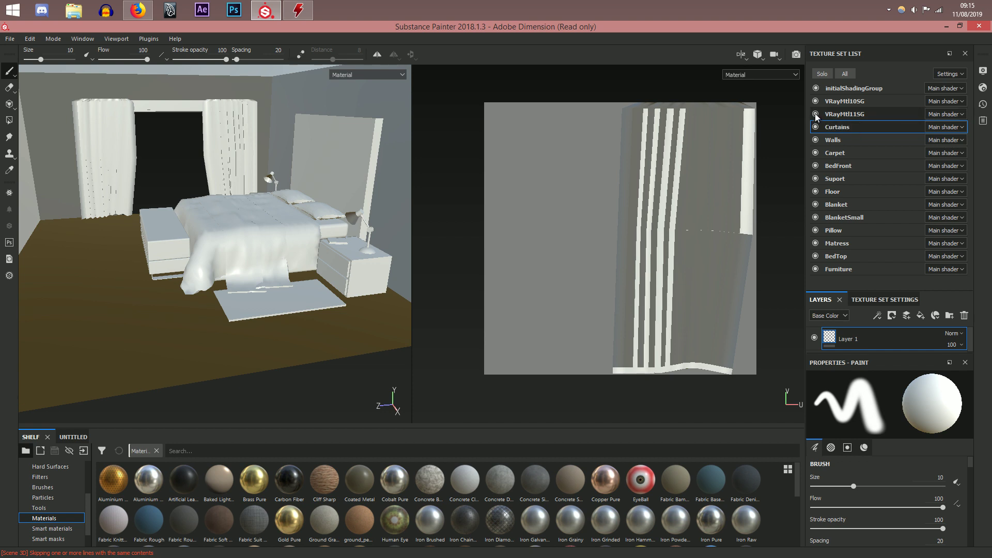
double_click(856, 116)
type("Book")
key("Return")
Step: Toggle the visibility of VRayMtl10SG to identify its object, and rename that texture set as Lamps
left_click(816, 102)
left_click(816, 101)
double_click(852, 101)
type("Lamps")
key("Return")
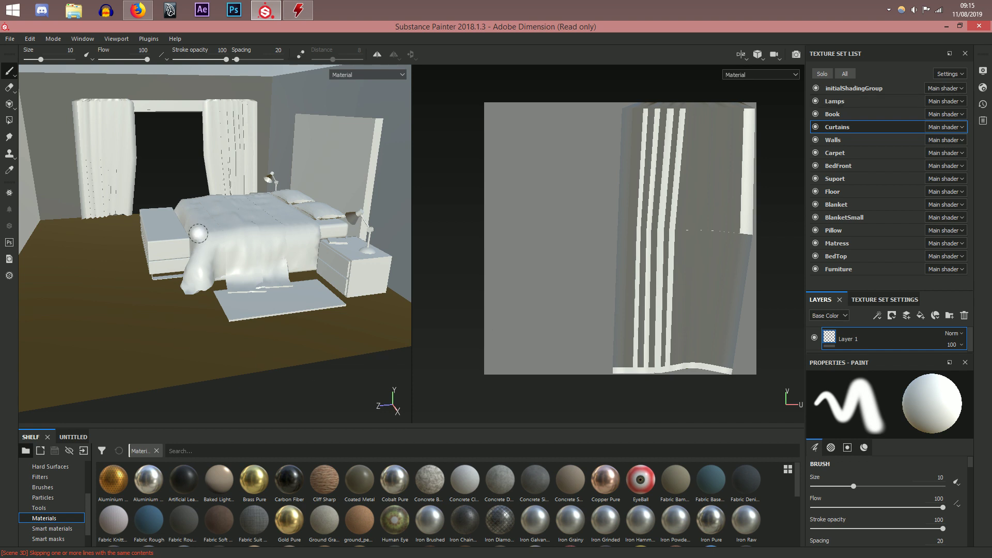
Step: Enlarge the shelf area and look through the available base materials down to Wood Walnut
scroll(211, 282, "down", 1)
left_click_drag(211, 282, 209, 288, "alt")
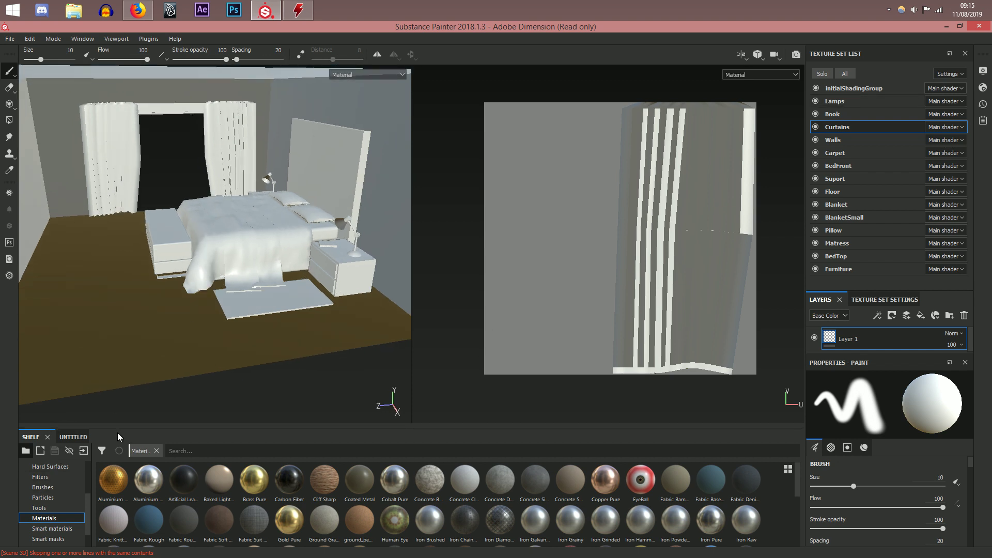
left_click_drag(74, 426, 76, 403)
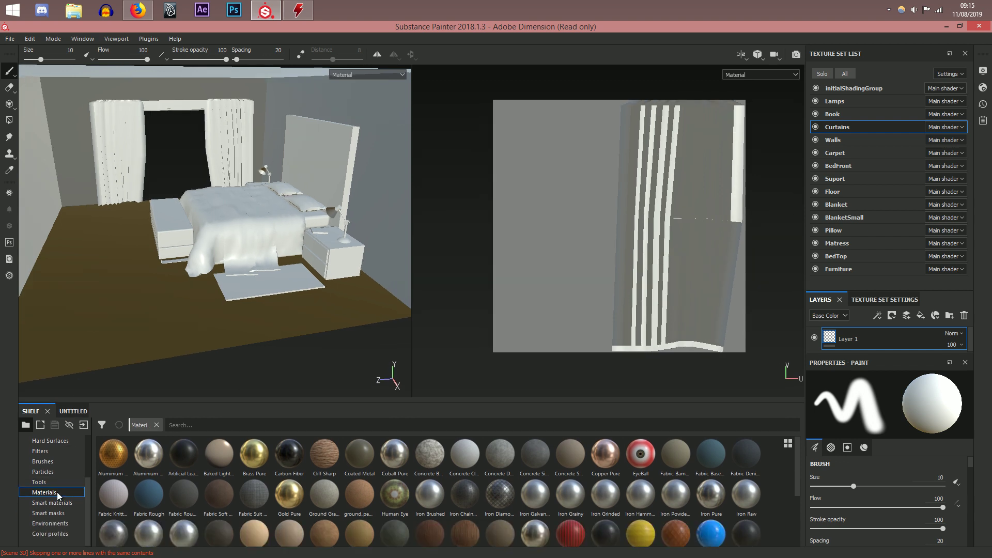
scroll(336, 492, "down", 3)
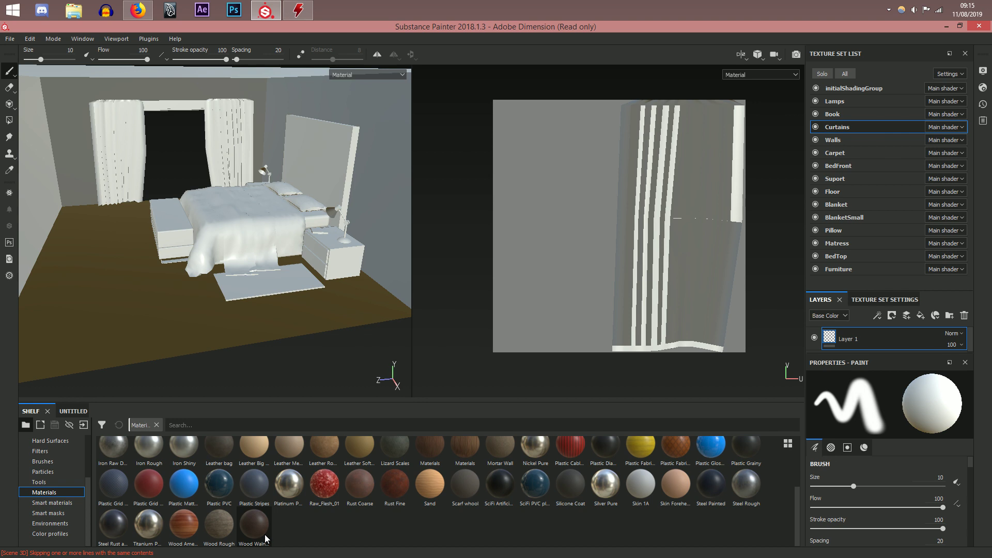
mouse_move(264, 535)
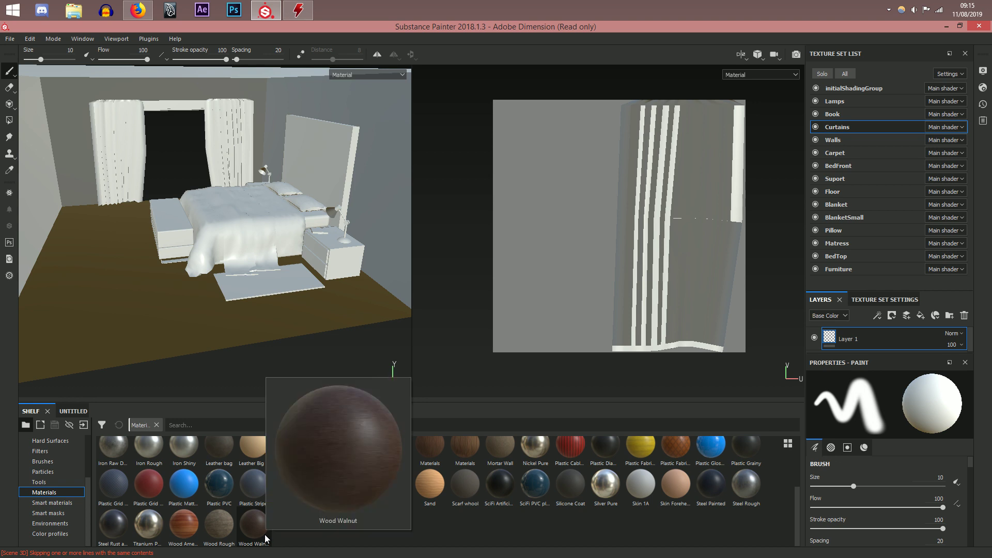
scroll(226, 502, "up", 5)
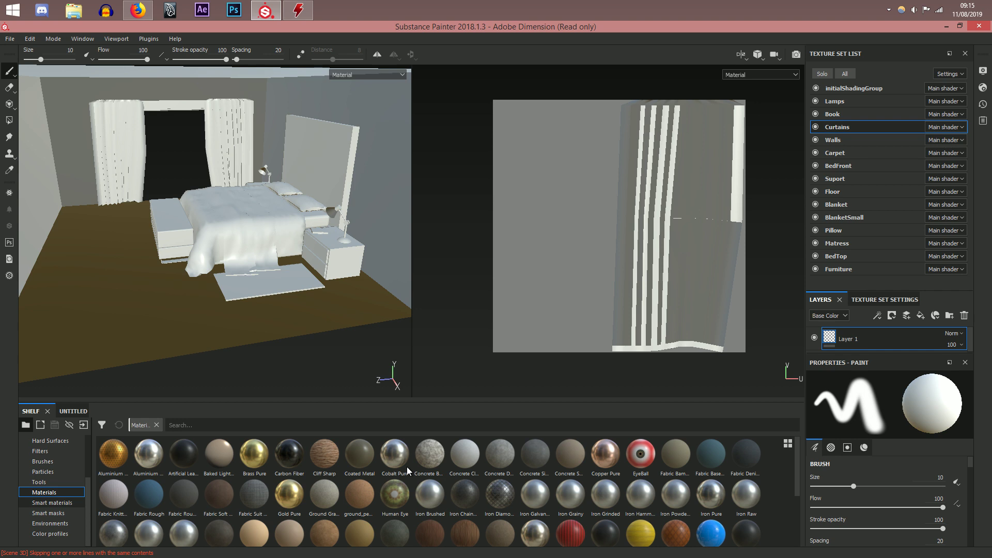
Step: Apply the Wood Walnut smart material to the Floor texture set, enlarging the layer stack area to make room
left_click(36, 503)
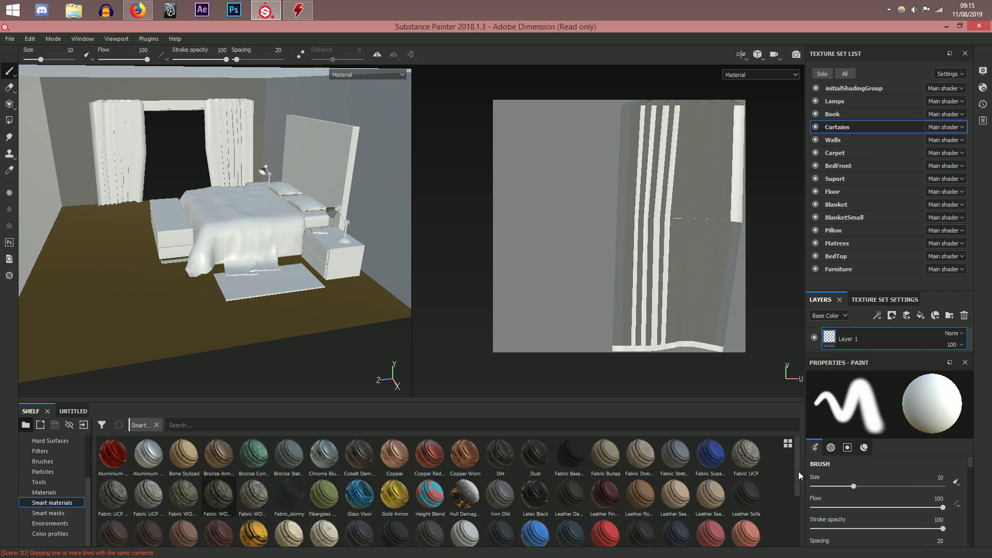
scroll(799, 471, "down", 3)
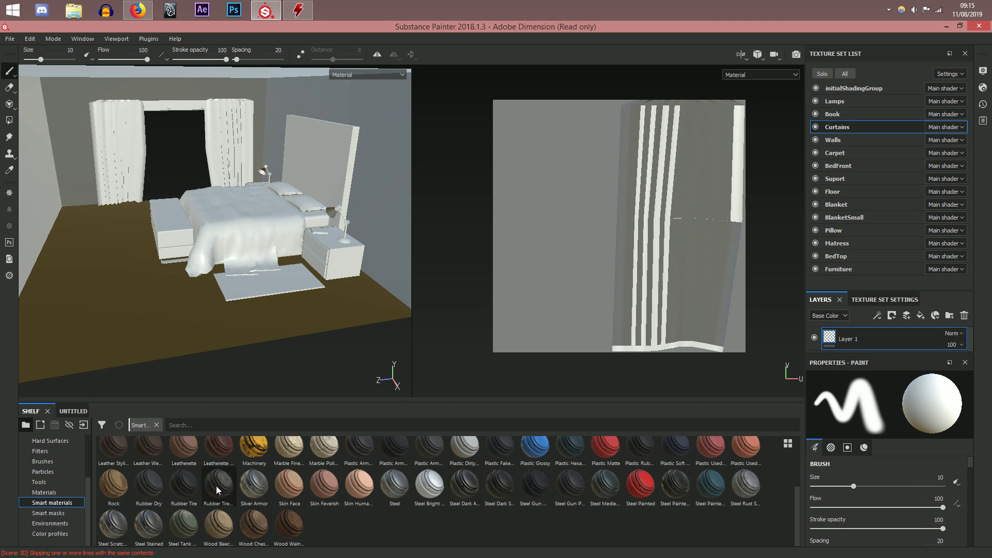
mouse_move(122, 458)
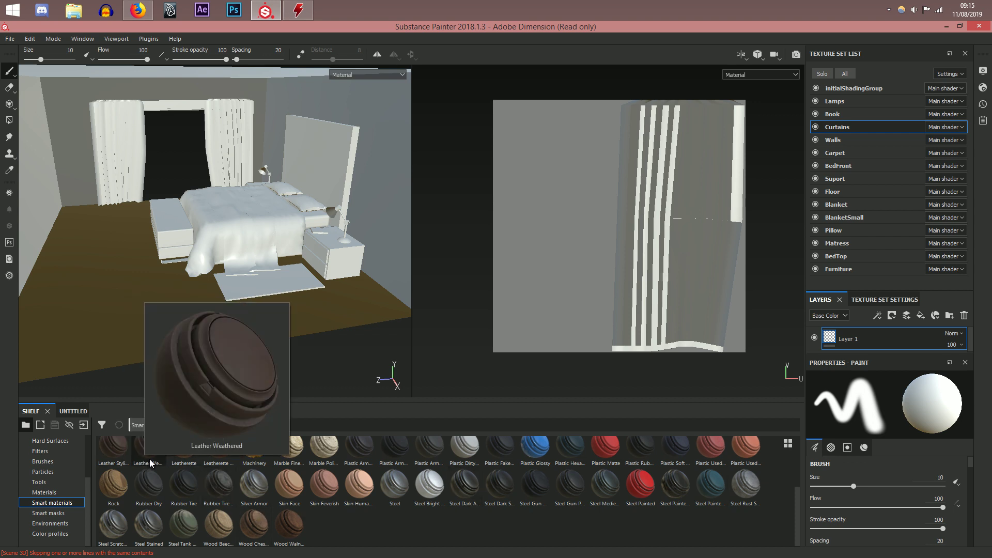
mouse_move(184, 456)
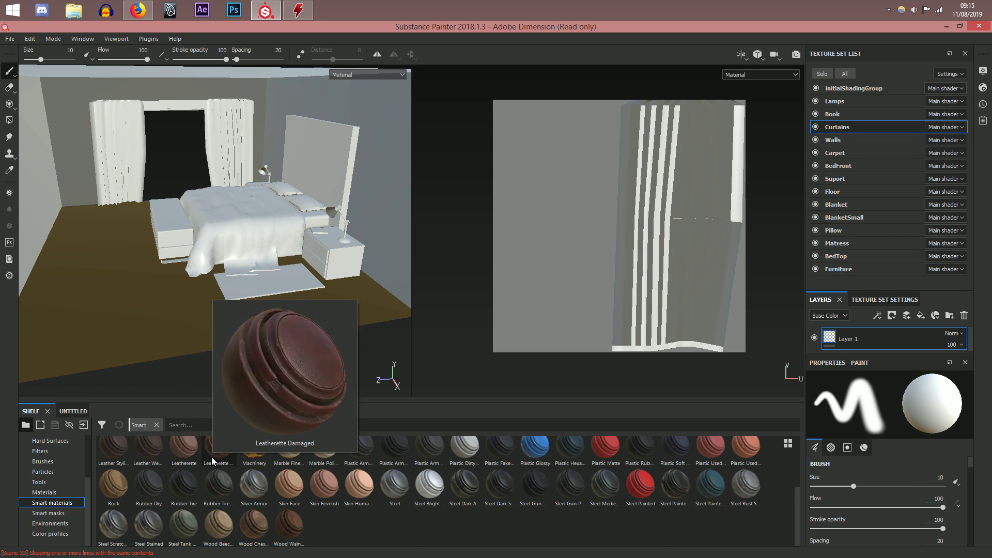
mouse_move(249, 454)
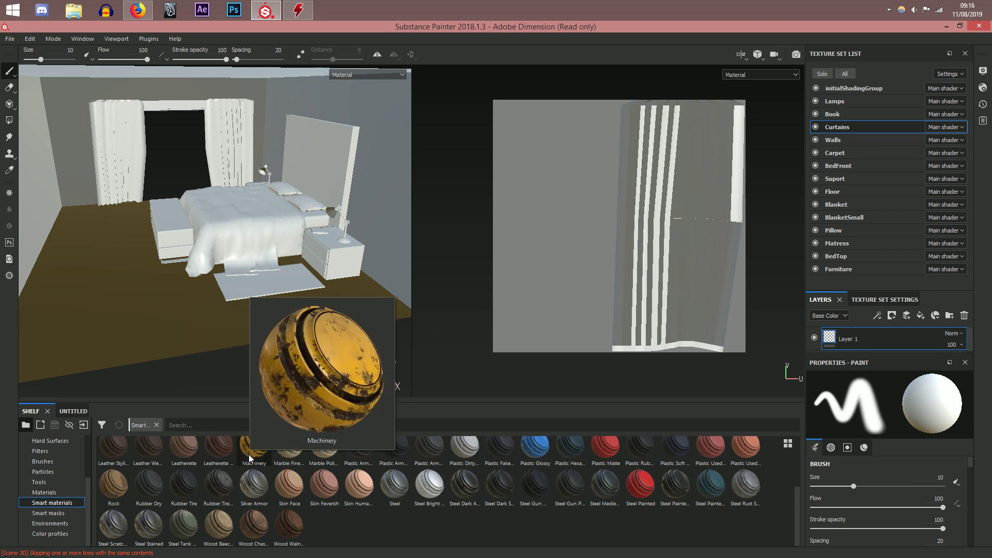
mouse_move(212, 484)
mouse_move(300, 533)
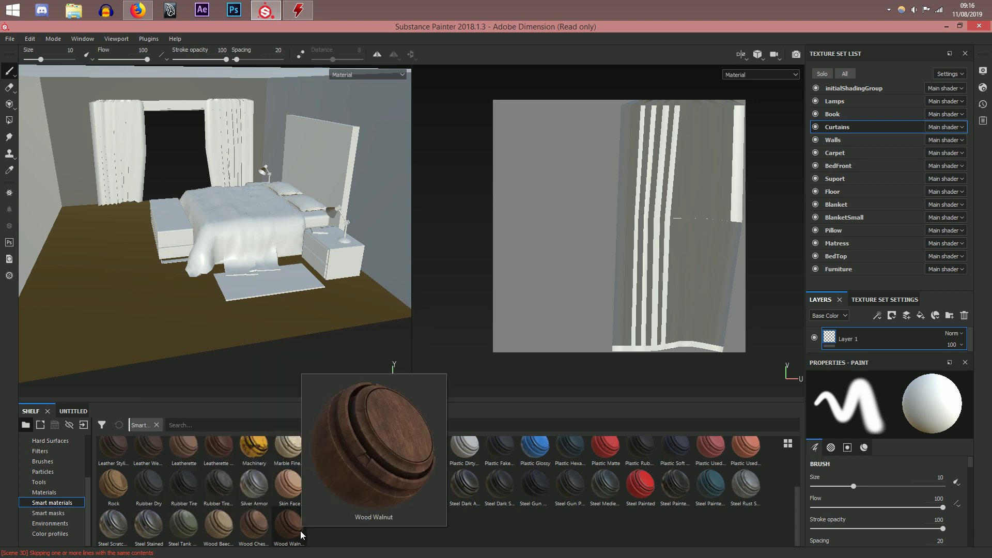
left_click_drag(300, 531, 837, 192)
left_click(837, 193)
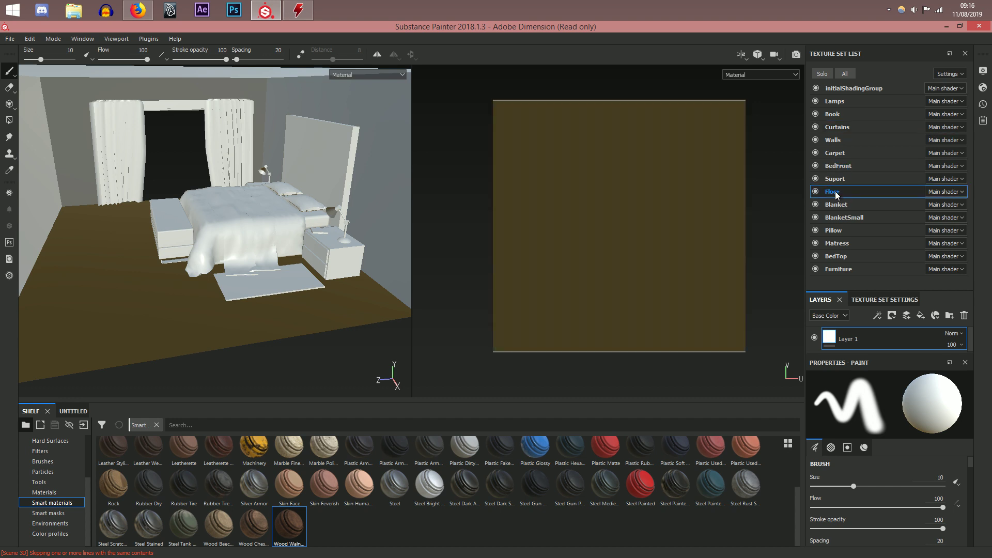
left_click_drag(870, 291, 870, 262)
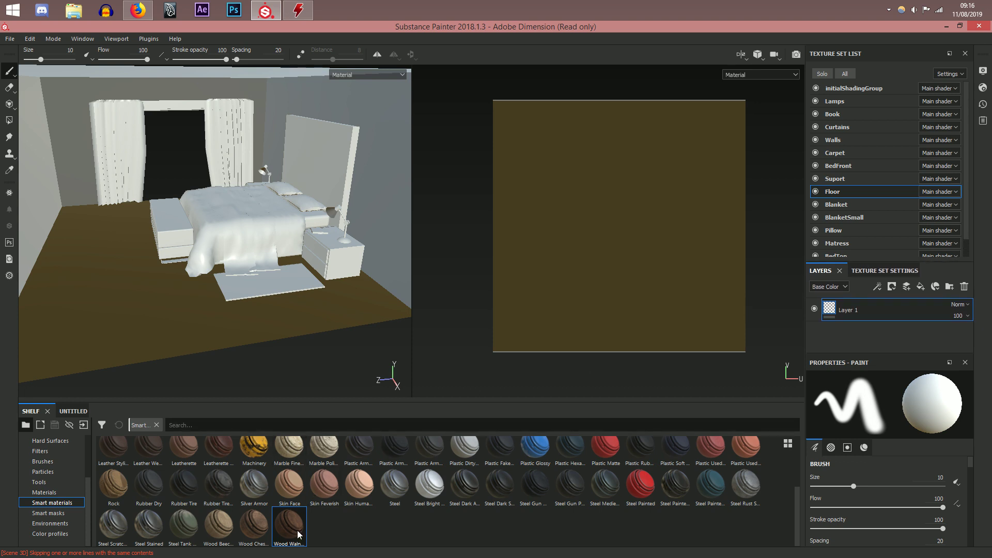
left_click_drag(174, 325, 173, 322)
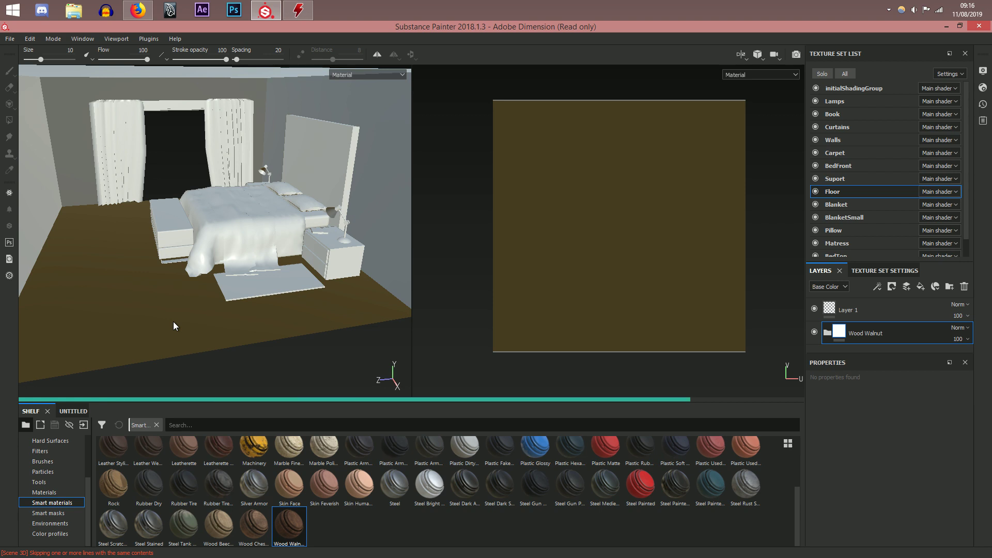
left_click_drag(174, 309, 235, 275, "alt")
Step: Try lighting the room with the Soft_5DaylightStudio environment and check how the wooden floor looks under it
left_click(52, 524)
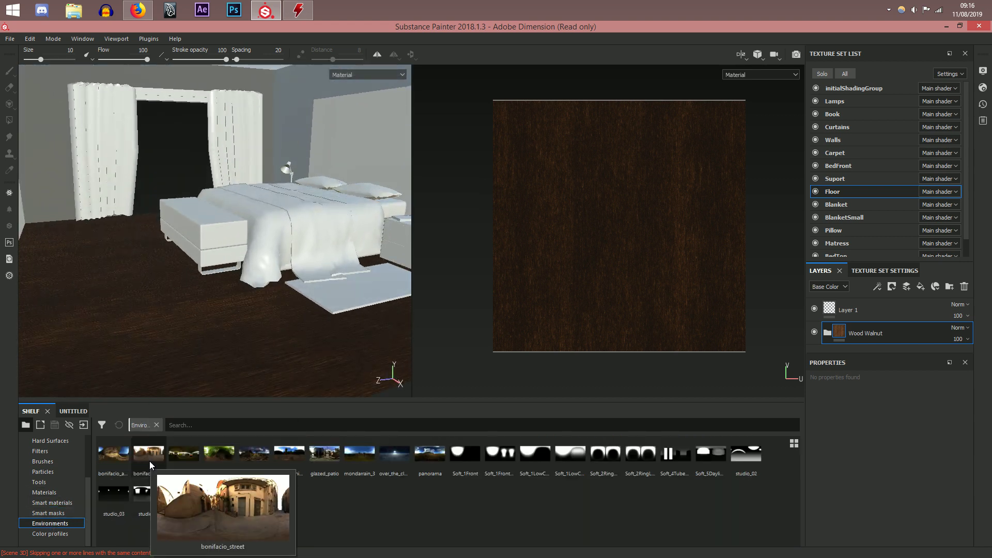
mouse_move(340, 448)
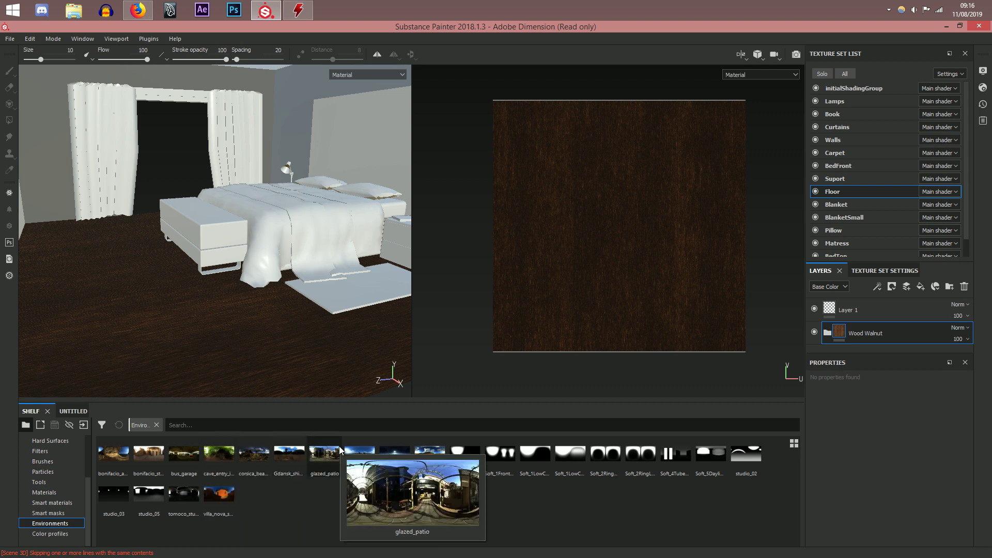
mouse_move(525, 456)
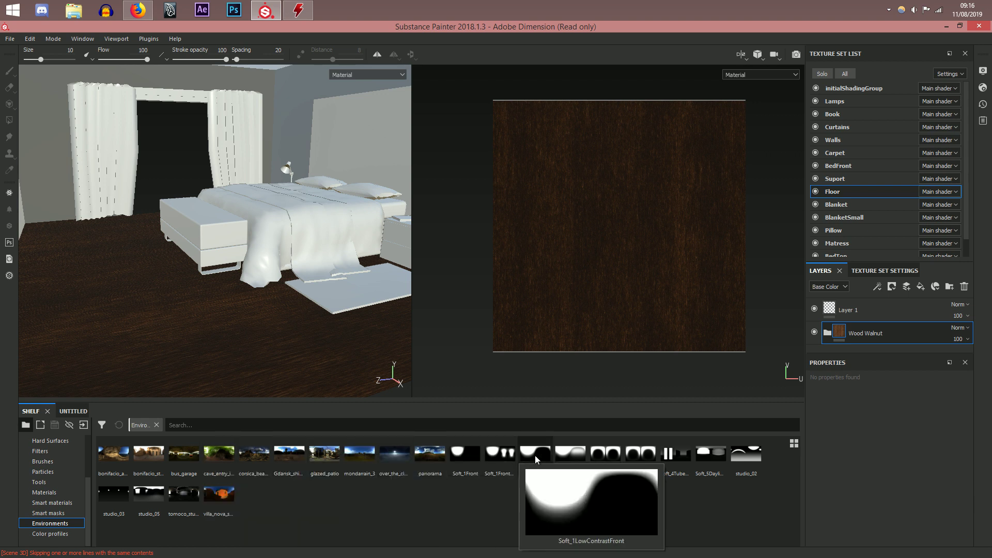
mouse_move(699, 456)
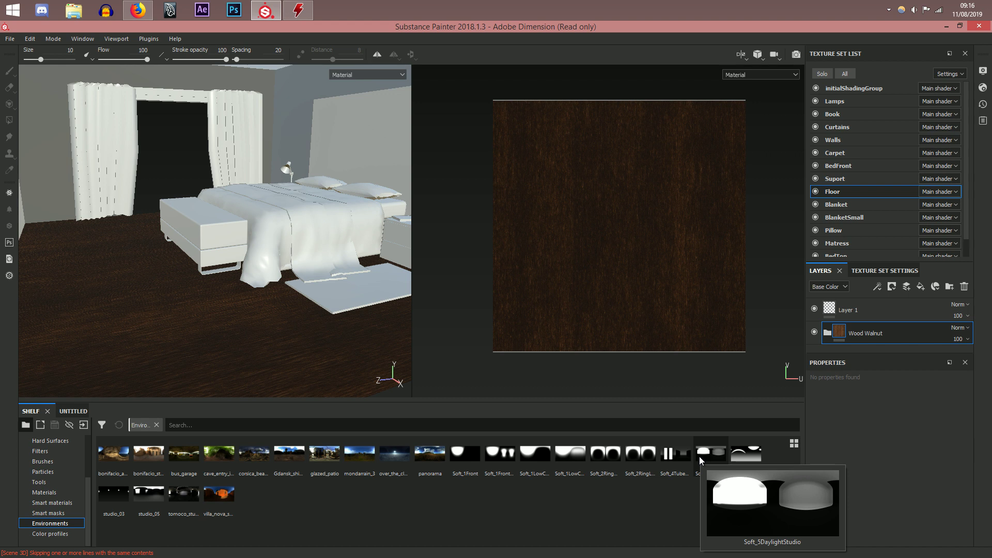
left_click(718, 461)
left_click_drag(718, 461, 383, 391)
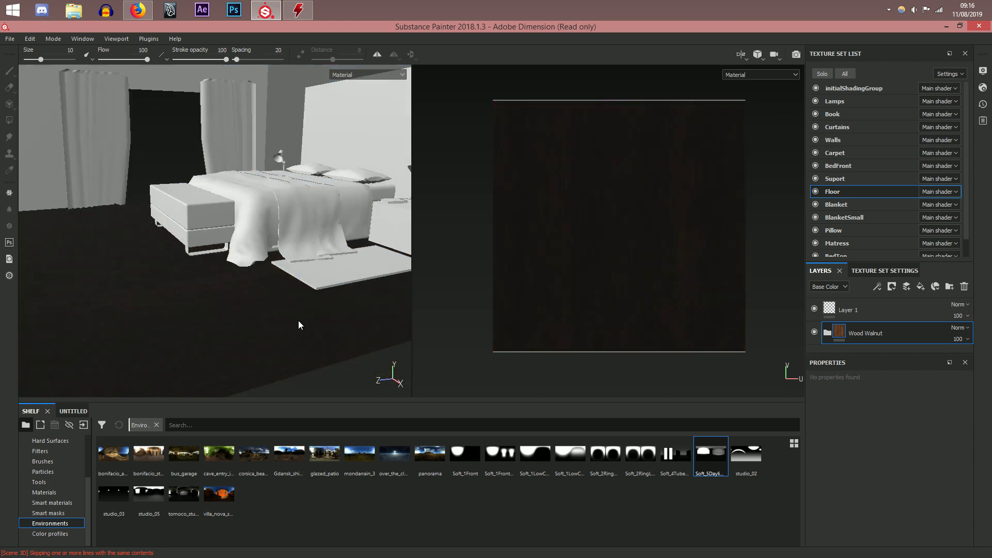
scroll(300, 321, "down", 3)
left_click_drag(294, 340, 118, 223, "alt")
left_click_drag(235, 288, 275, 281, "alt")
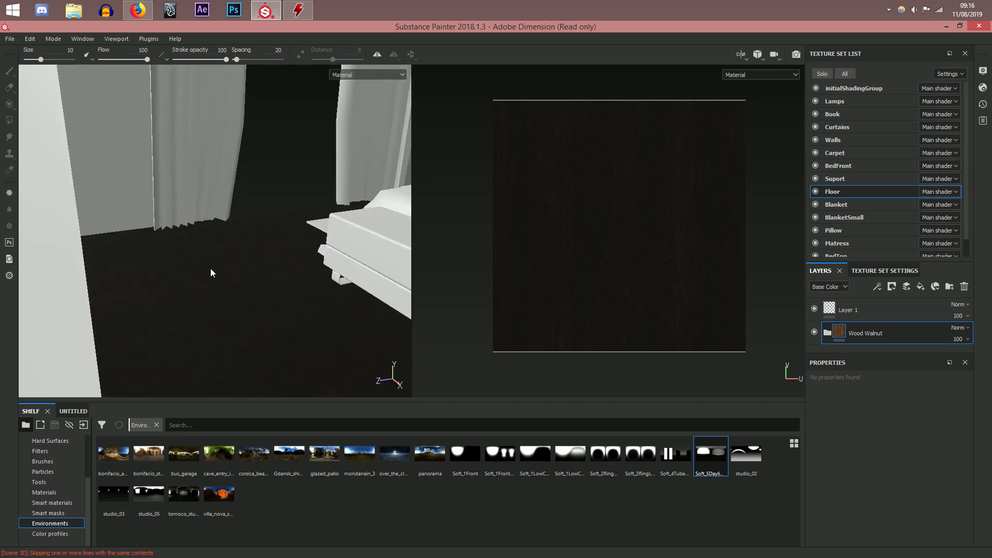
Step: Light the room with the Gdansk environment from the shelf
left_click_drag(171, 261, 199, 271, "alt")
middle_click_drag(290, 318, 271, 293, "alt")
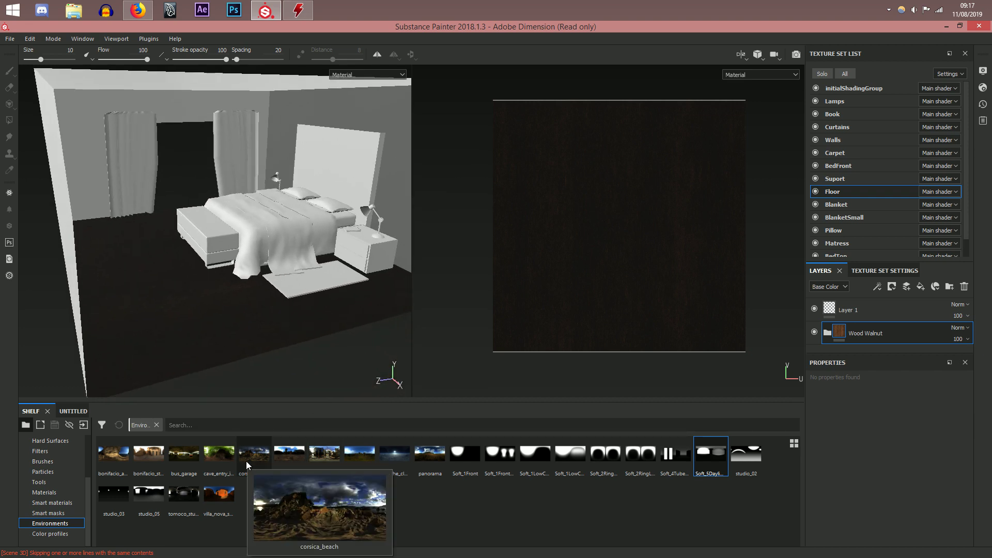
mouse_move(303, 462)
left_click_drag(302, 462, 324, 350)
Step: Expand the Wood Walnut group on the Floor and enlarge the layer stack to show its sublayers
left_click(828, 334)
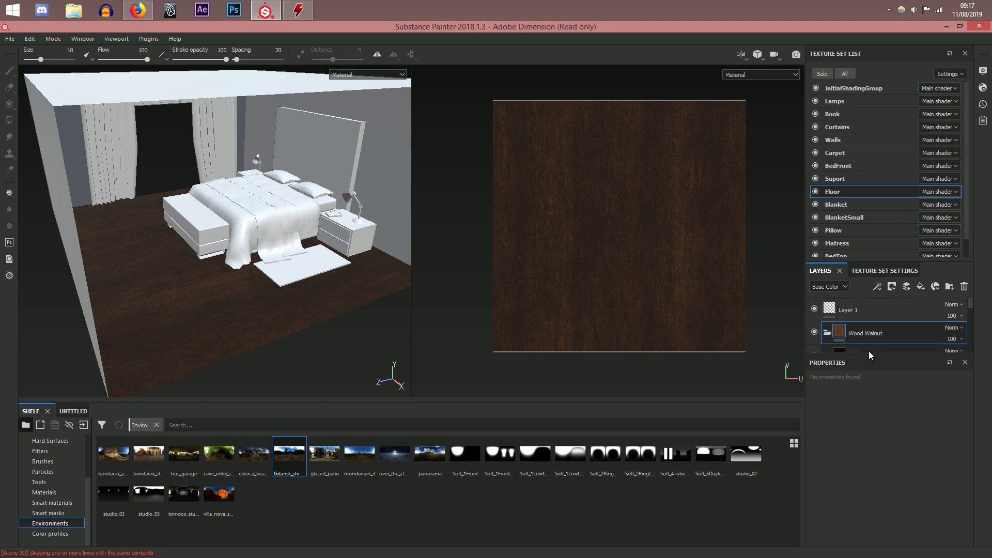
scroll(871, 342, "down", 2)
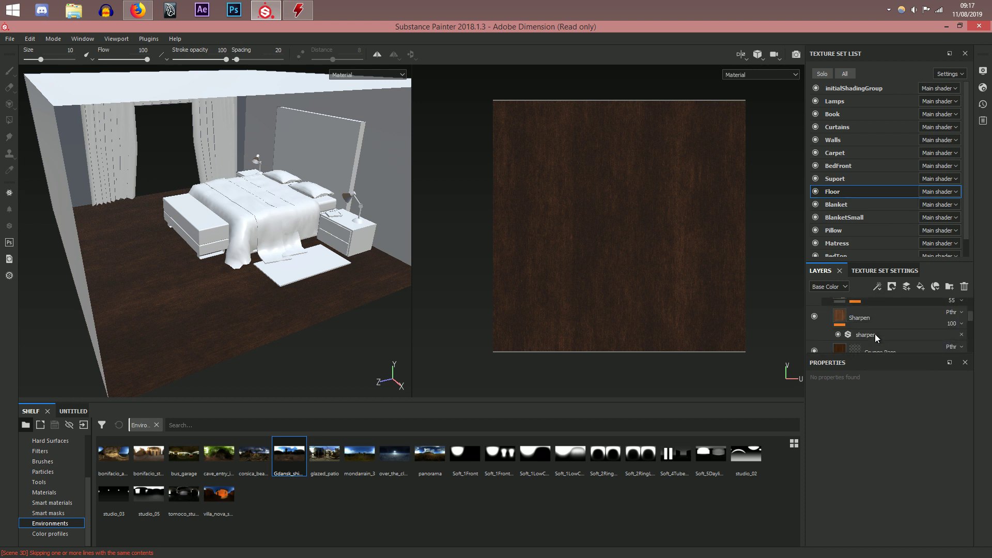
left_click(879, 268)
left_click(821, 270)
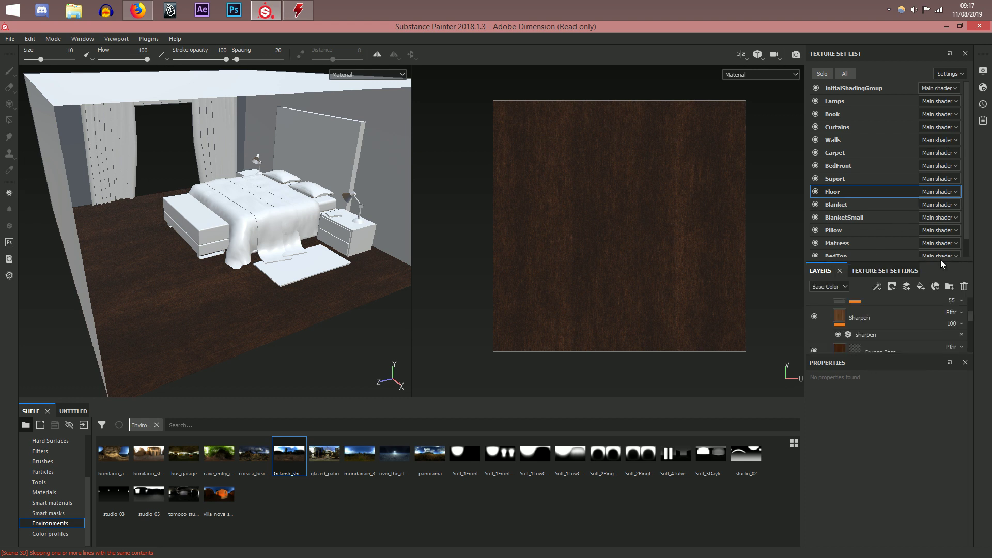
left_click_drag(932, 262, 930, 160)
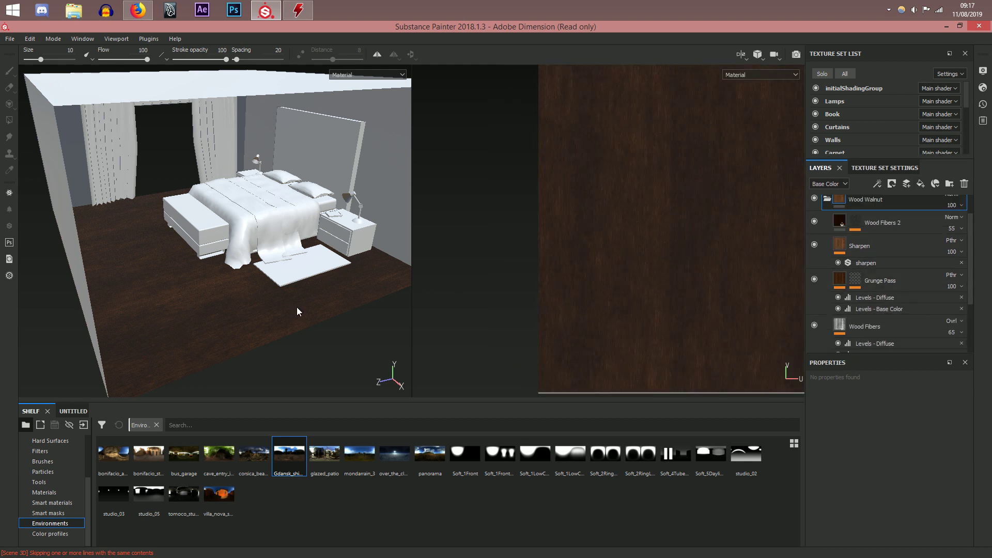
Step: Toggle the visibility of the Noise Color and Wood Fibers layers to check their effect on the floor
scroll(297, 307, "up", 6)
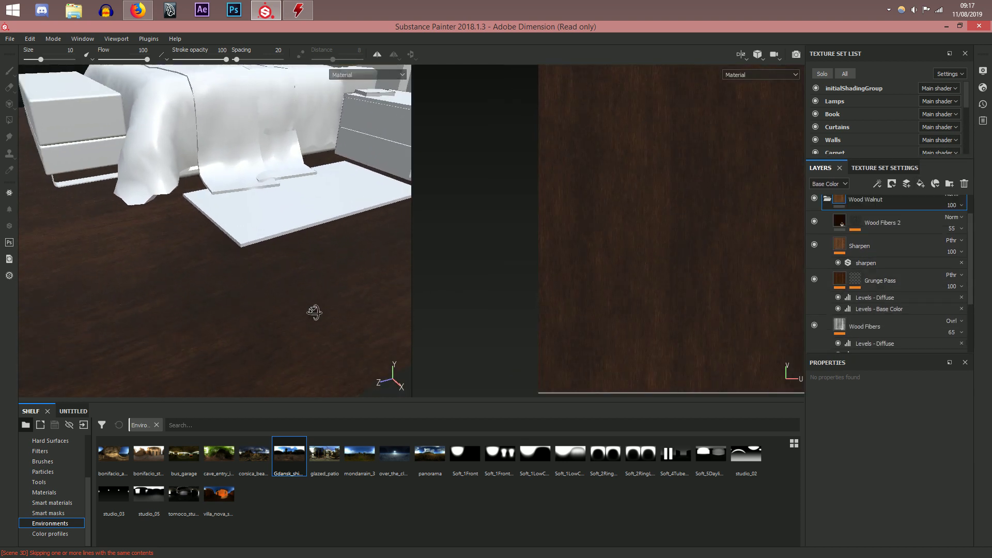
scroll(314, 312, "up", 4)
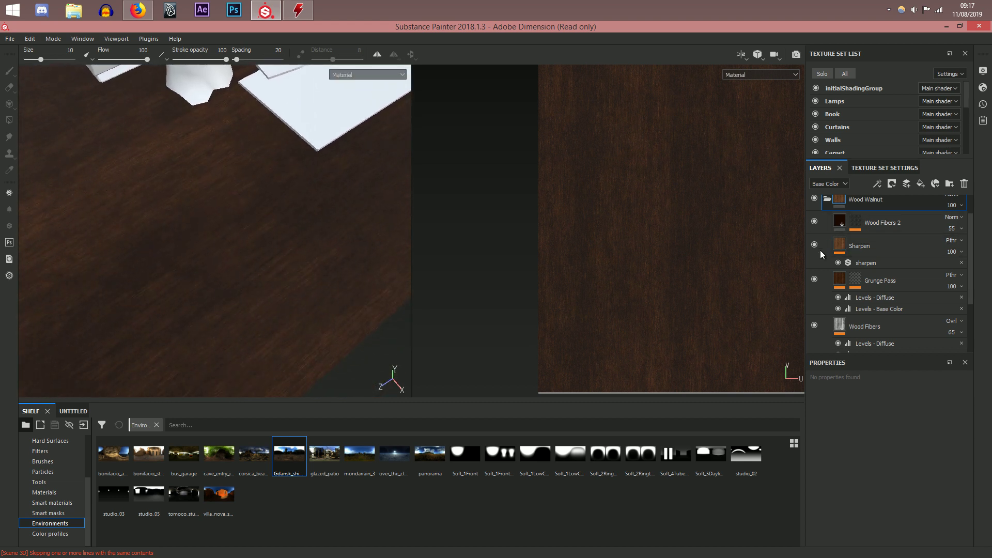
scroll(821, 321, "down", 3)
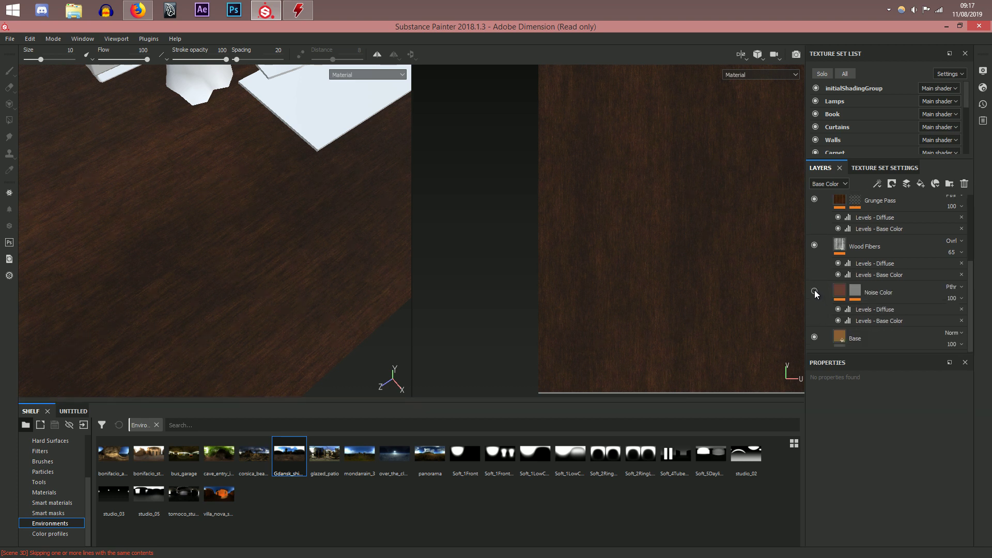
left_click(814, 245)
left_click_drag(262, 295, 295, 382, "alt")
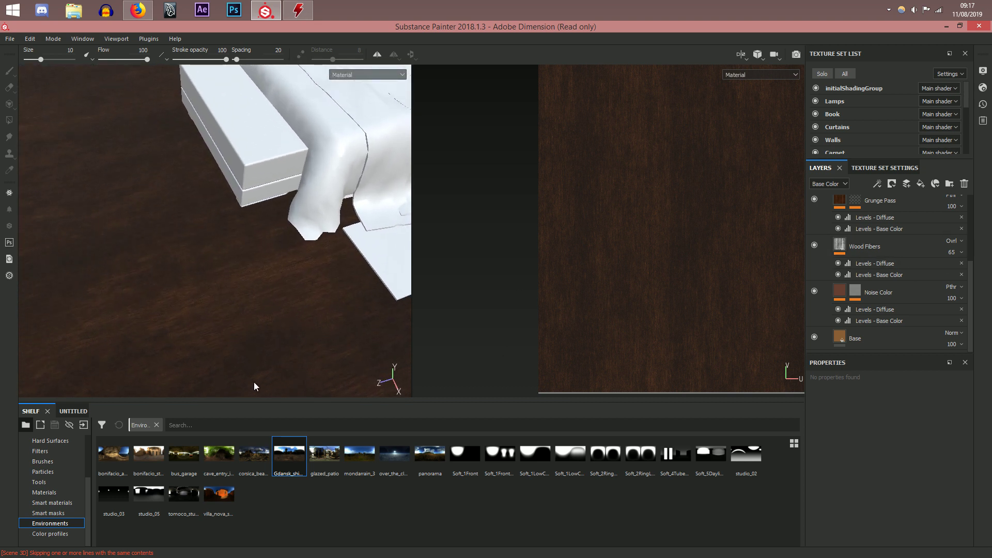
Step: Browse the Hard Surfaces stamps in the shelf and preview the Bevel Rectangle
scroll(51, 475, "up", 2)
left_click(61, 501)
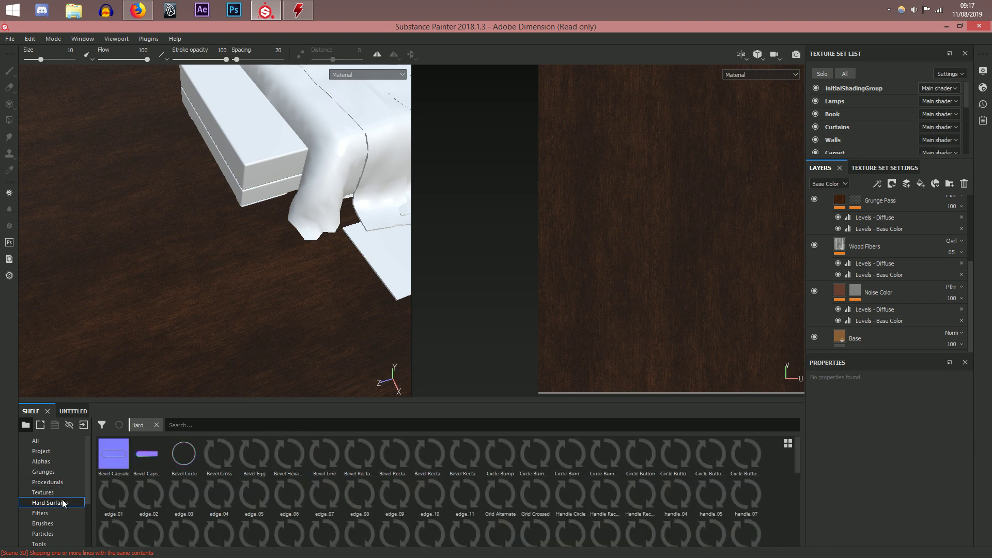
mouse_move(229, 496)
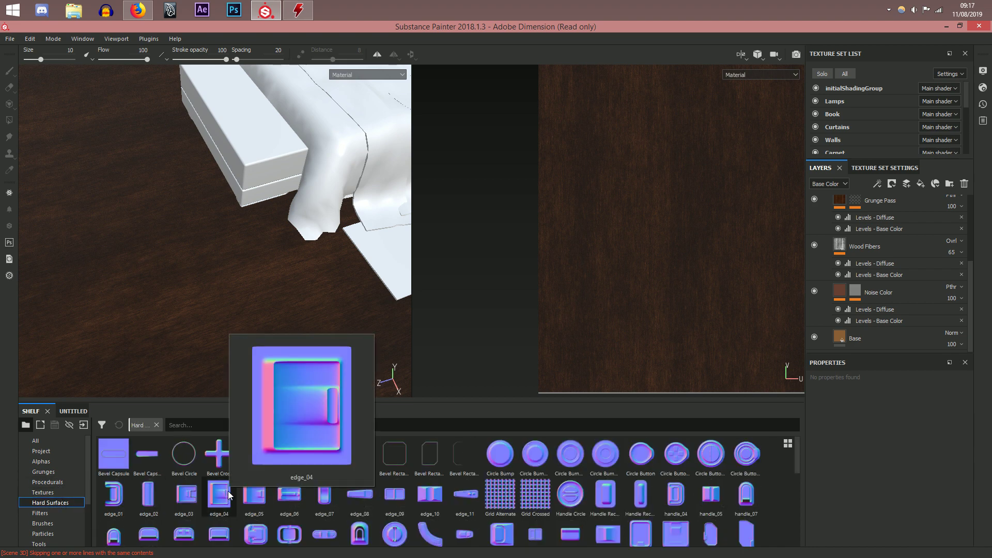
scroll(300, 475, "down", 8)
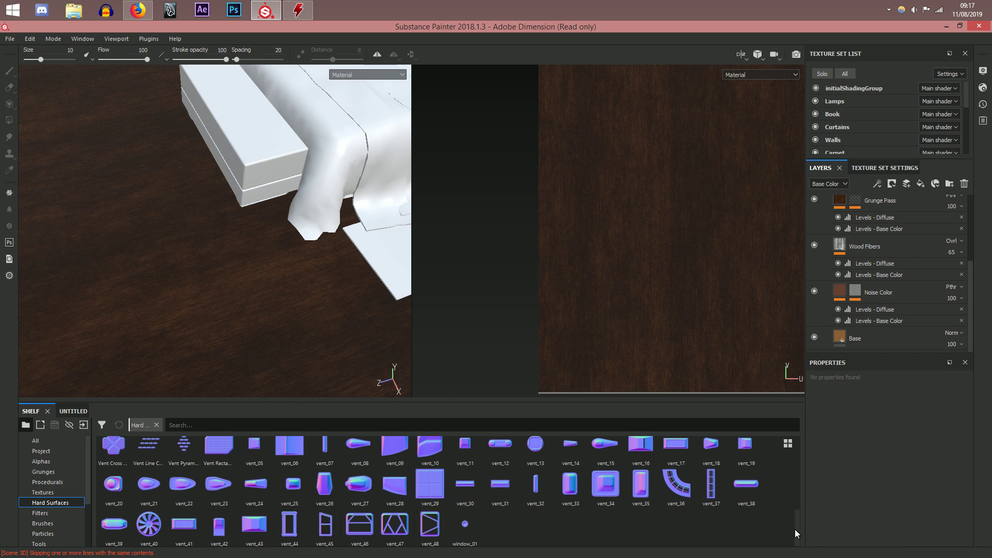
left_click_drag(796, 526, 783, 461)
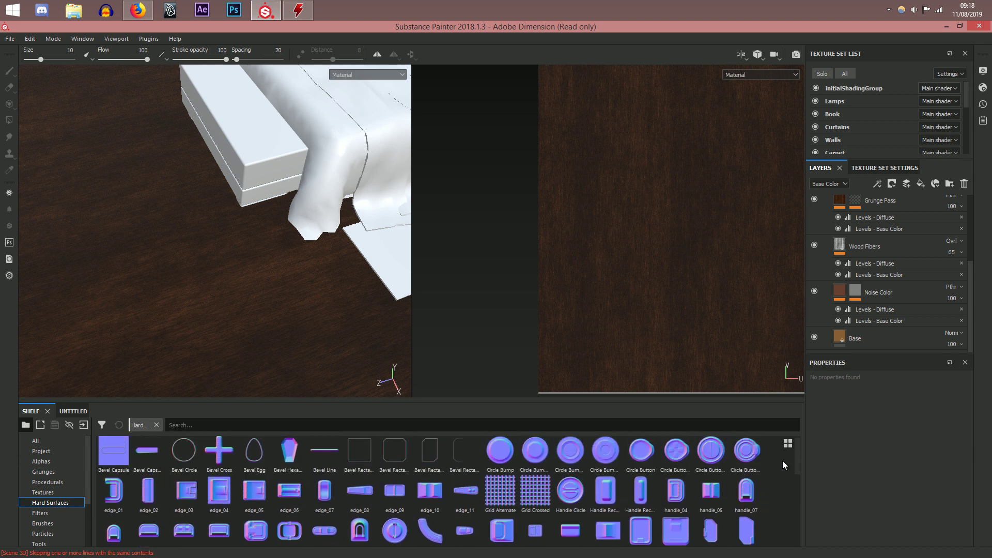
left_click_drag(782, 461, 776, 441)
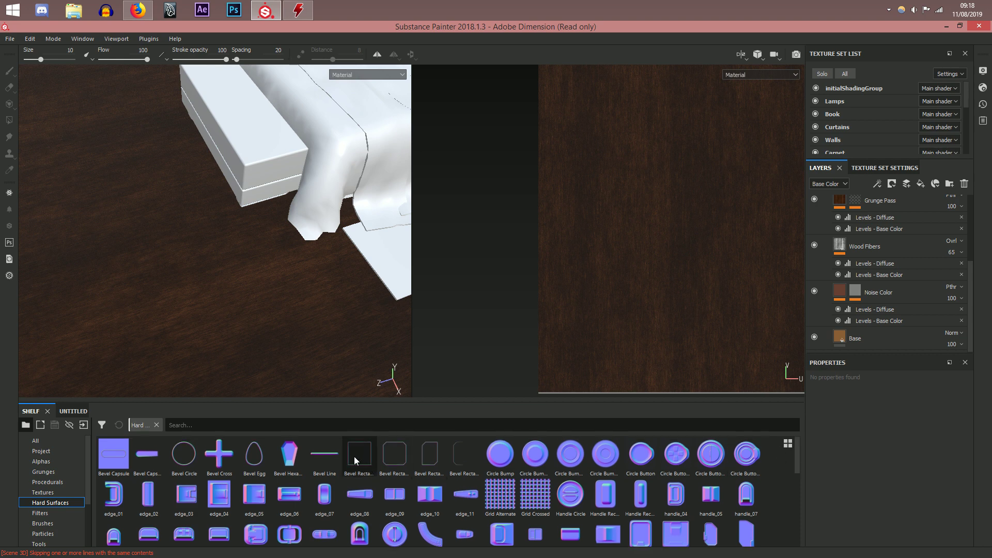
mouse_move(354, 459)
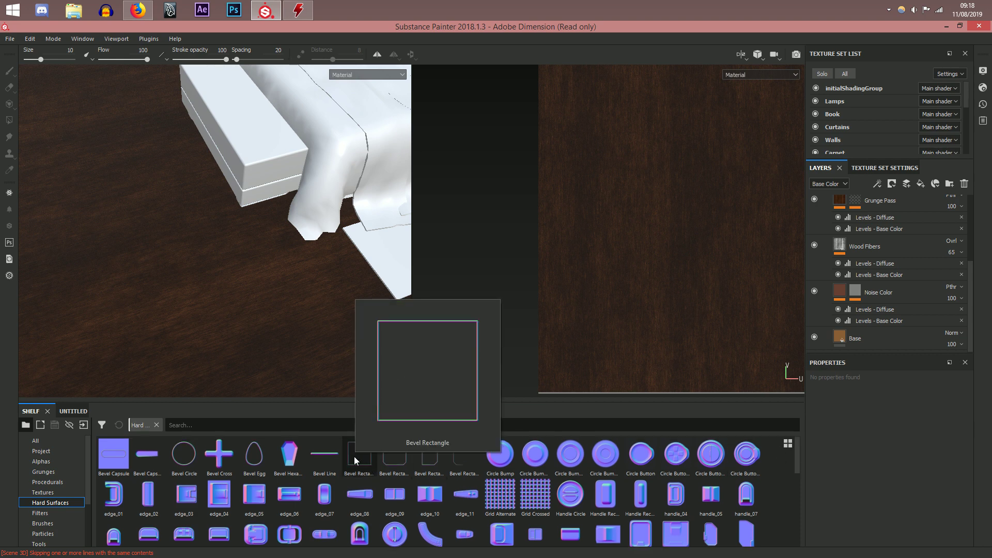
Step: Add a paint layer inside the Wood Walnut group, above Wood Fibers 2
scroll(873, 265, "up", 3)
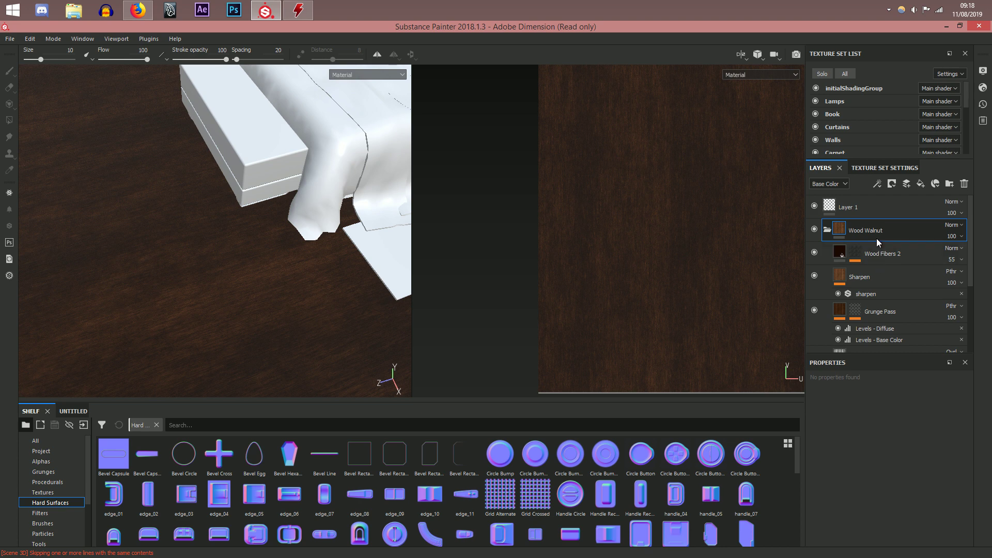
left_click(906, 184)
left_click_drag(873, 240, 870, 267)
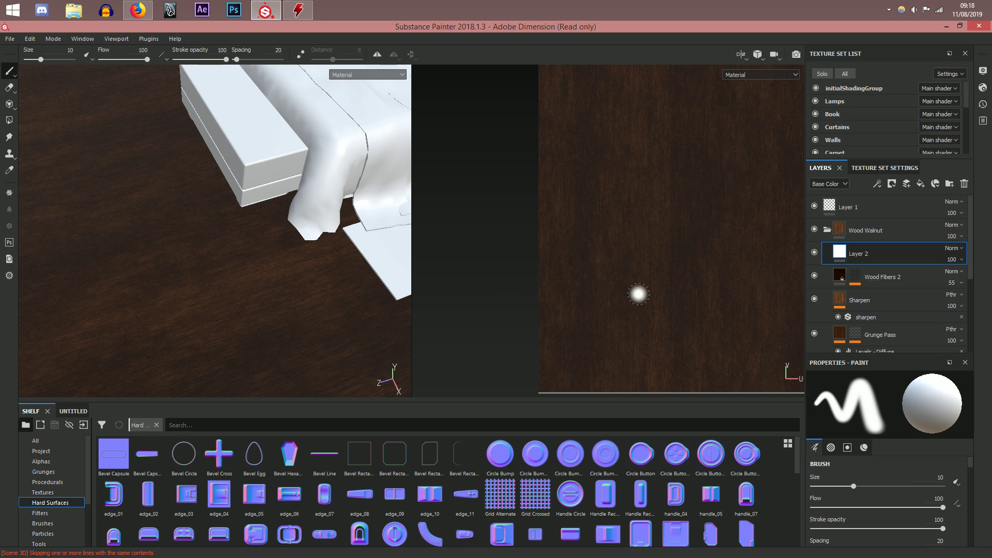
Step: Restrict the new paint layer's brush material to the normal channel only
scroll(892, 500, "down", 6)
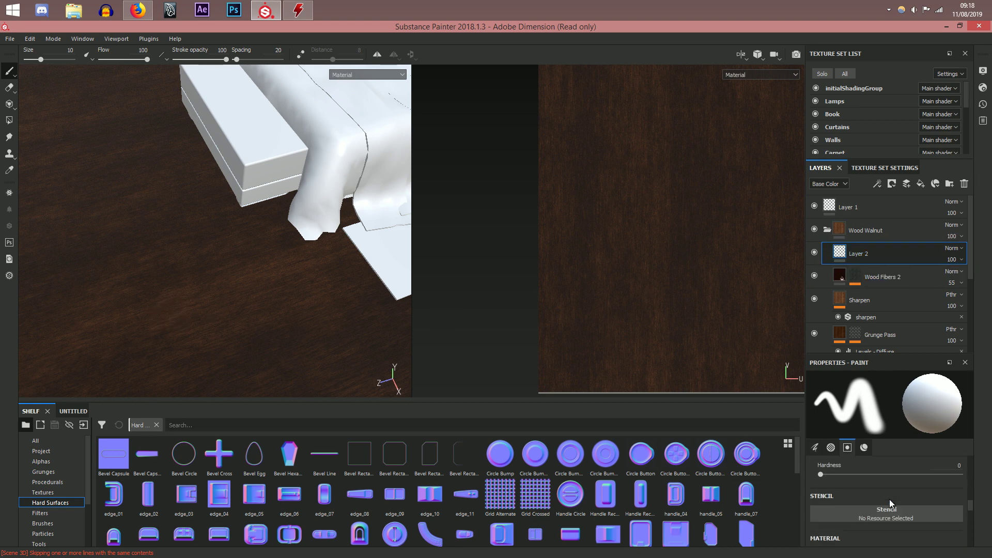
scroll(889, 499, "down", 3)
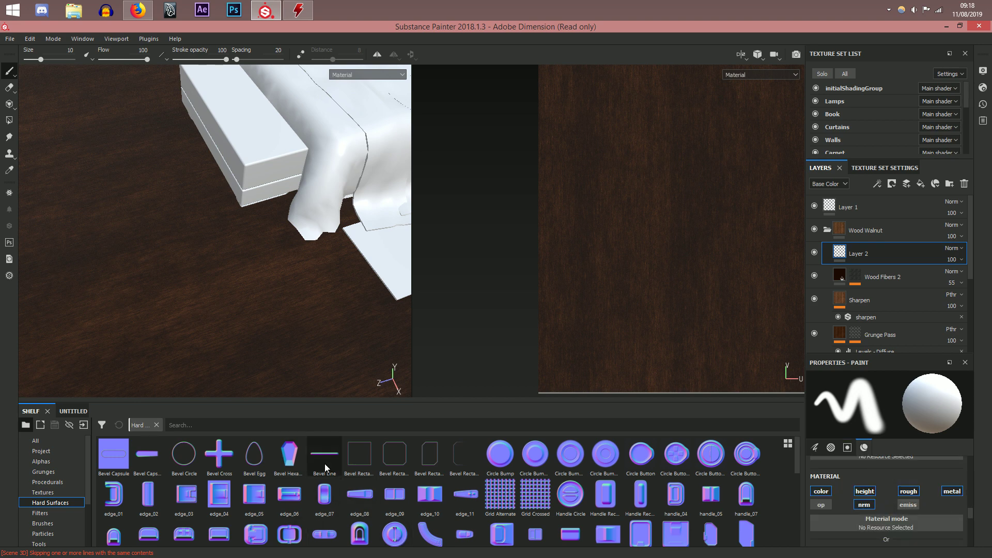
scroll(879, 507, "down", 2)
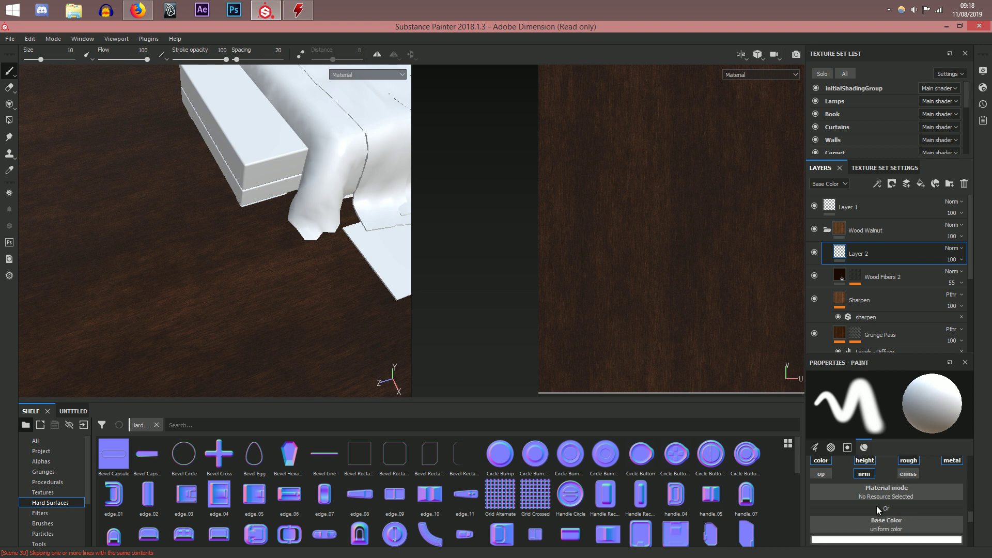
scroll(870, 493, "up", 2)
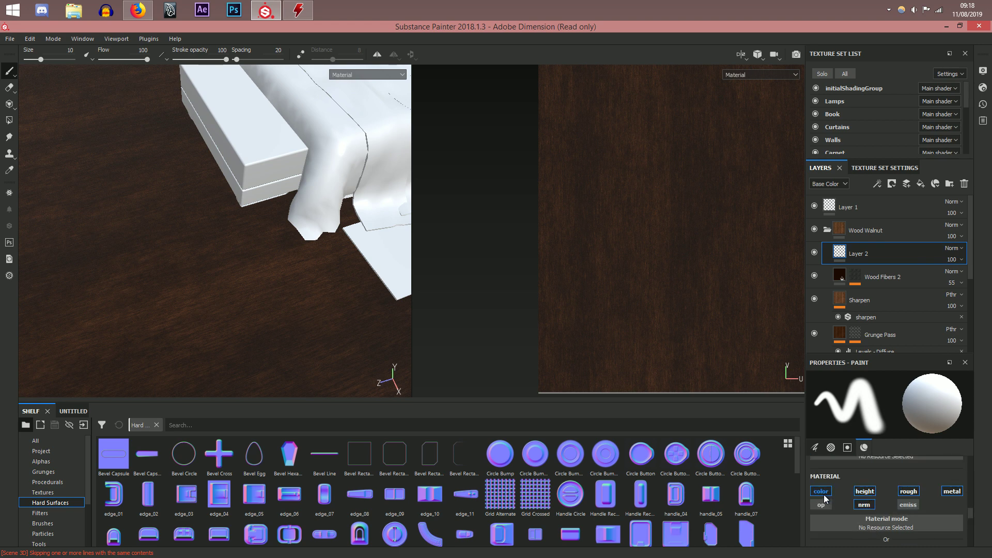
left_click(909, 491)
left_click(953, 492)
scroll(902, 501, "down", 2)
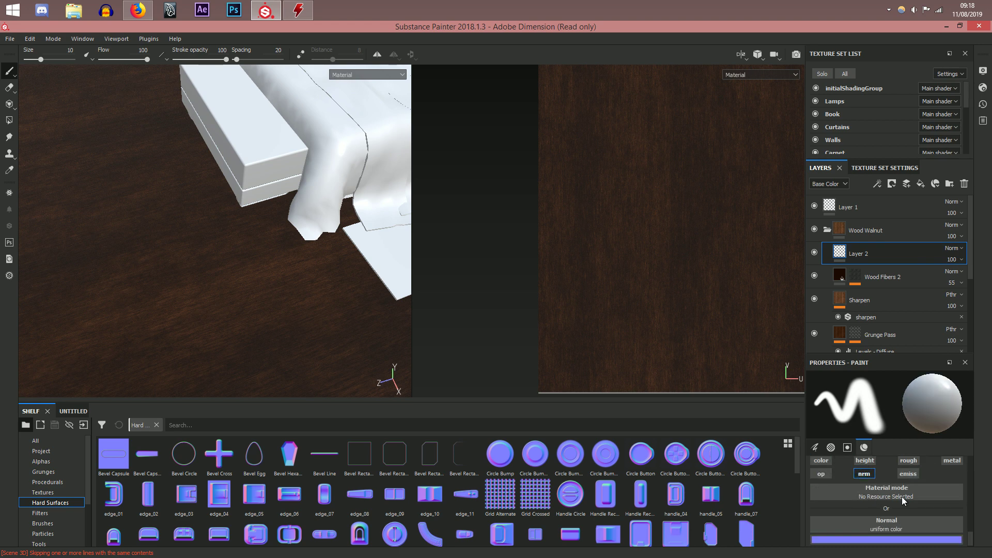
Step: Assign Bevel Rectangle as the brush's normal map and enlarge the brush to about 34.6
left_click_drag(345, 463, 891, 524)
left_click_drag(290, 338, 289, 319, "alt")
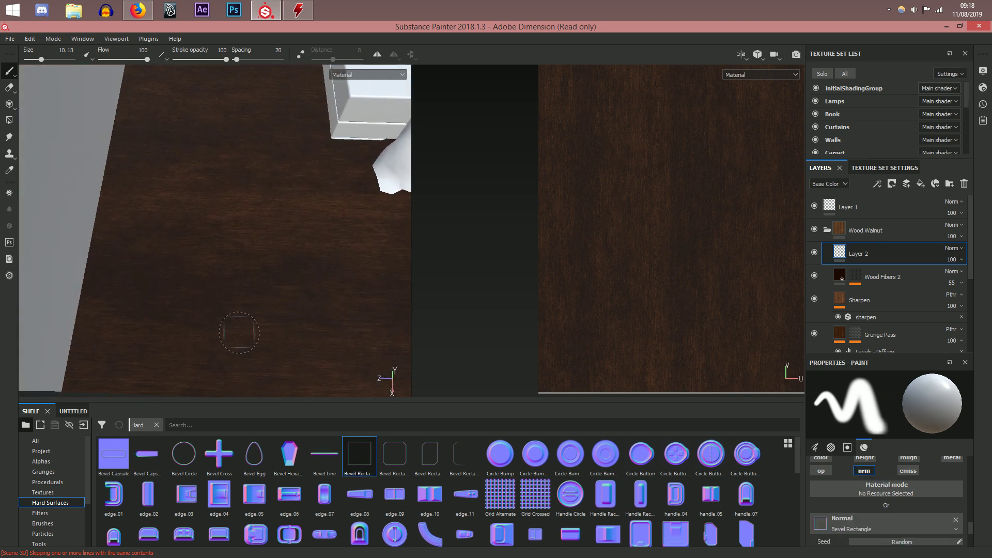
right_click_drag(239, 332, 274, 332, "ctrl")
mouse_move(240, 331)
left_mouse_down("alt")
mouse_move(221, 354)
mouse_move(253, 331)
left_mouse_up("alt")
scroll(911, 495, "down", 2)
scroll(911, 495, "down", 2)
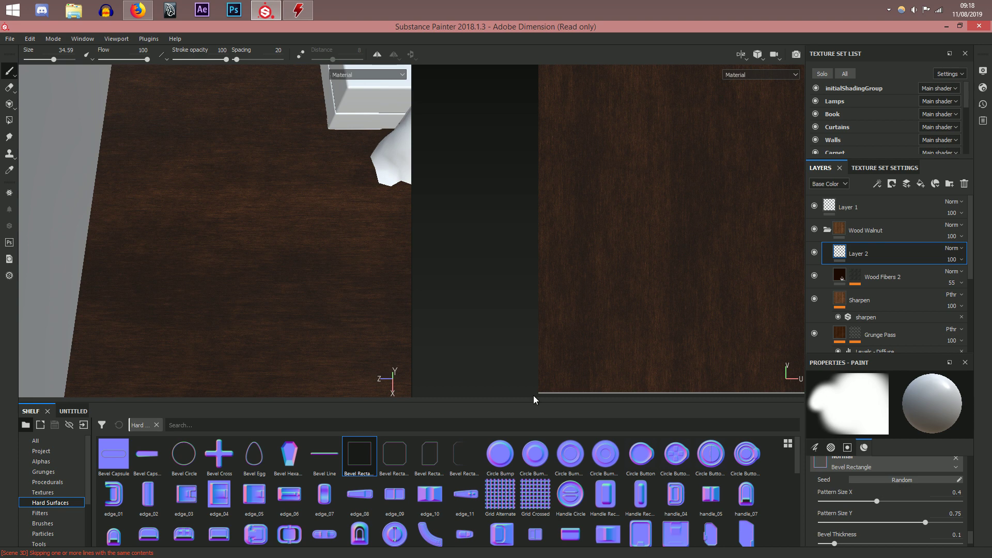
Step: Set the Bevel Rectangle's Pattern Size X to 0.28 and its Bevel Thickness to 0.03
left_click_drag(875, 504, 857, 503)
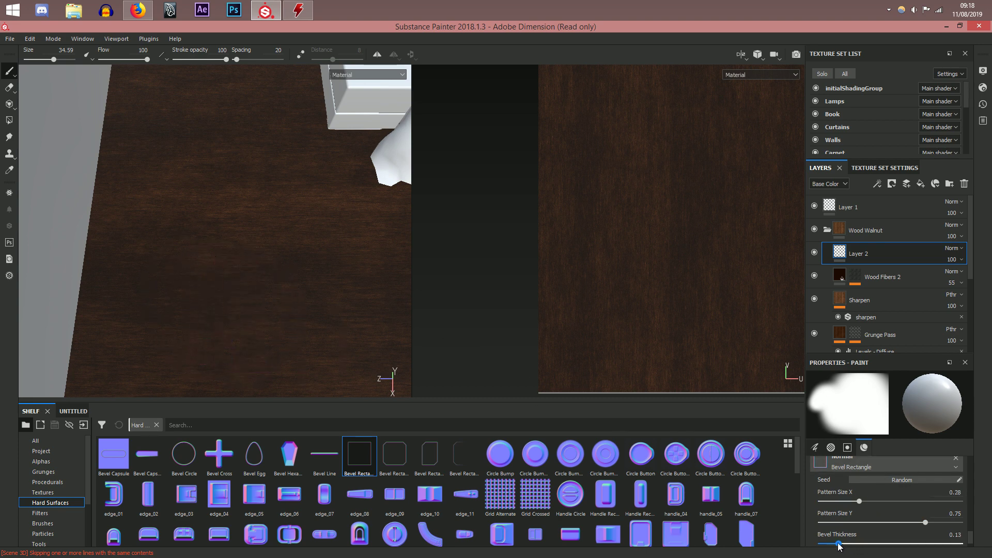
left_click_drag(829, 545, 827, 544)
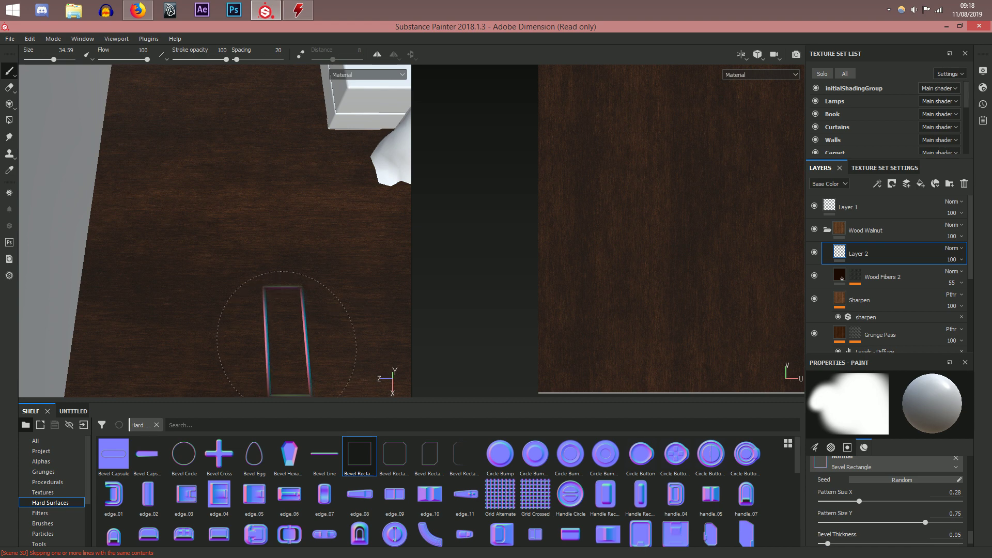
left_click(961, 534)
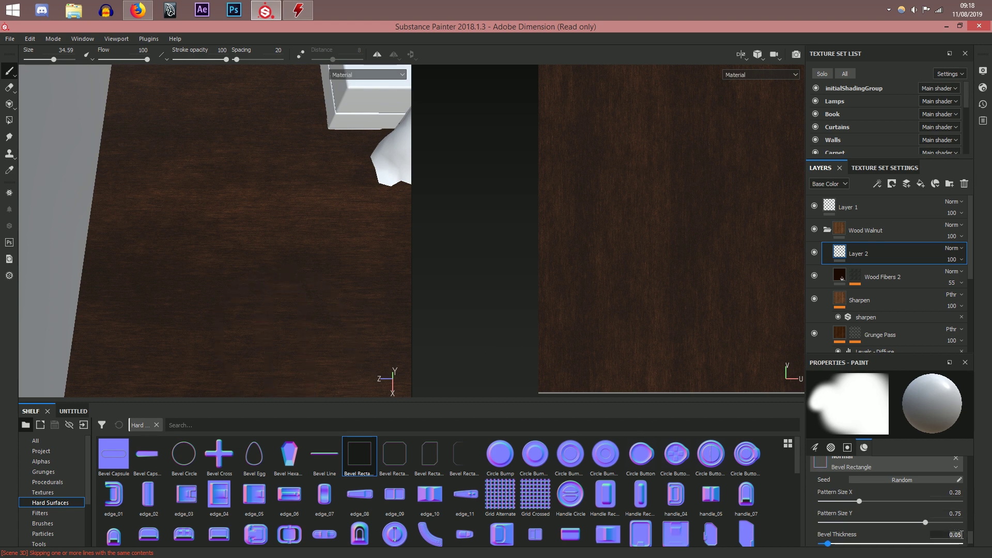
key("Return")
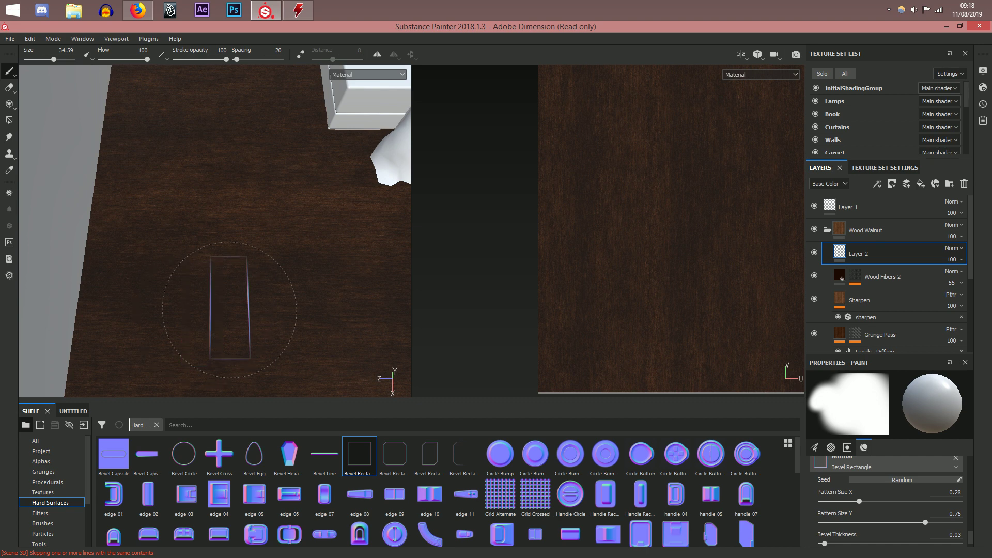
Step: Try to fit the rectangle stamp to the floor's front edge with a harder brush of size about 27.7
scroll(230, 309, "down", 3)
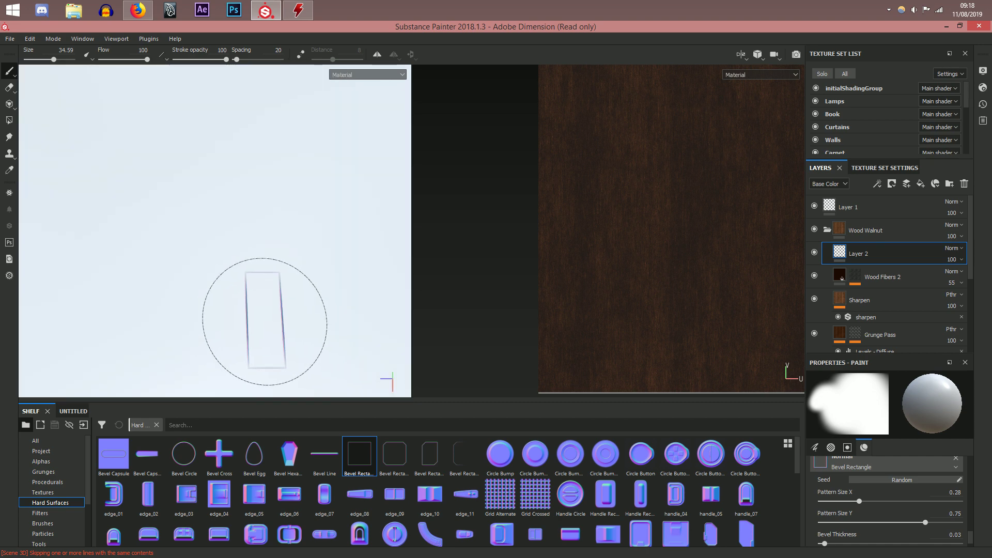
left_click_drag(267, 354, 261, 330, "alt")
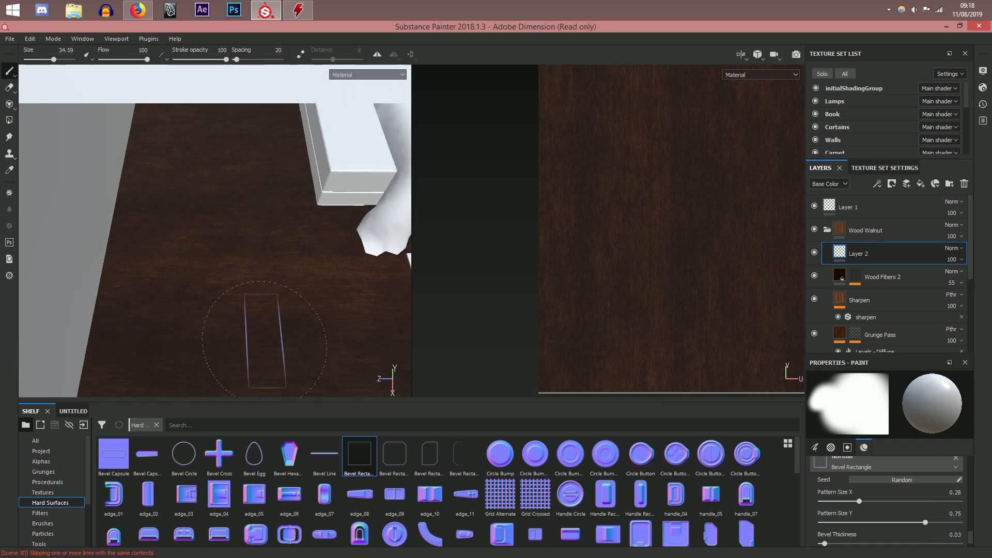
middle_click_drag(268, 338, 274, 211, "alt")
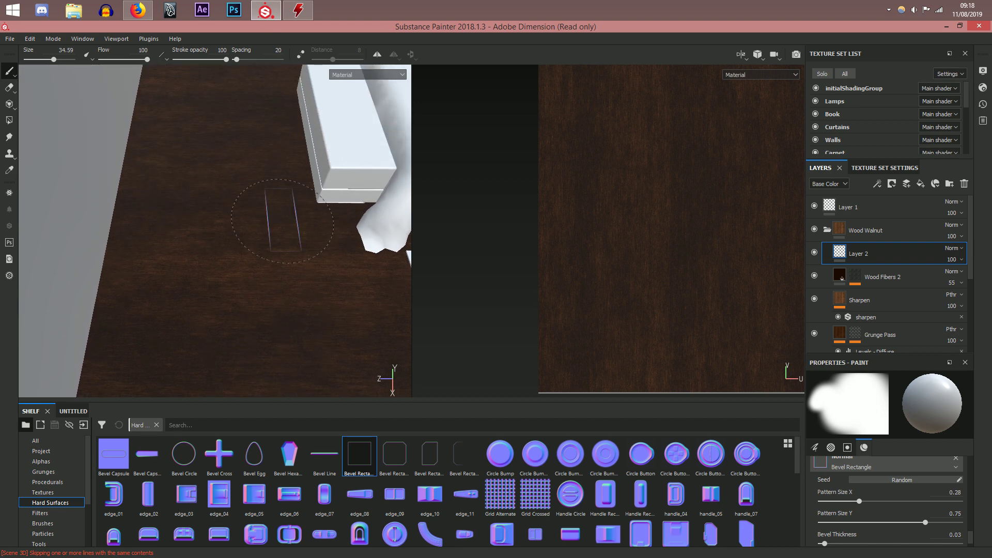
middle_click_drag(235, 354, 240, 151, "alt")
left_click_drag(240, 152, 215, 313, "alt")
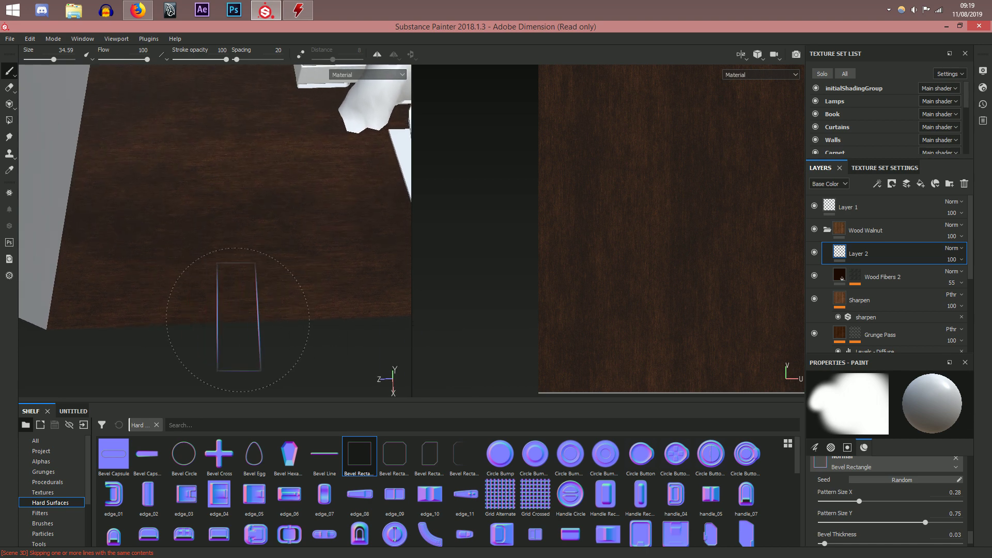
scroll(585, 329, "down", 2)
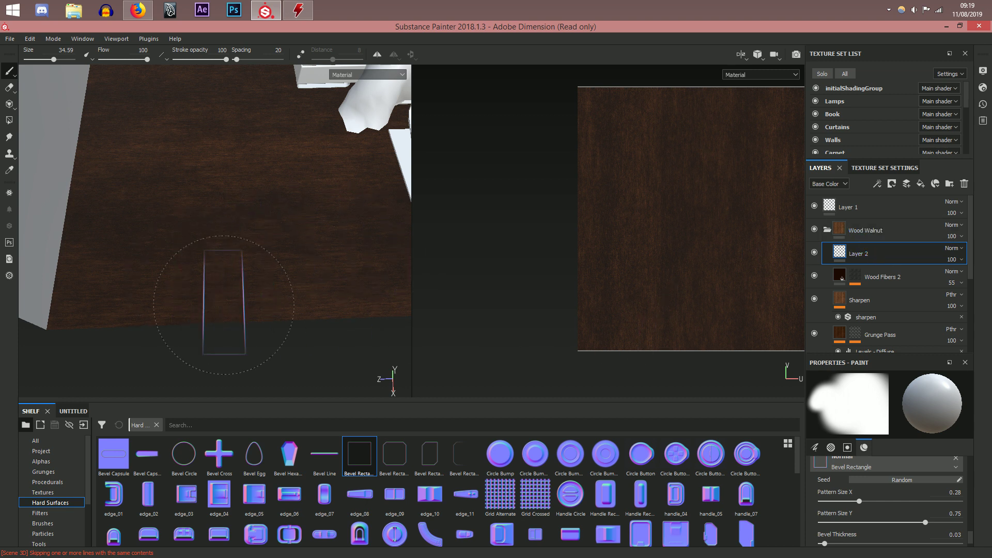
scroll(874, 505, "up", 10)
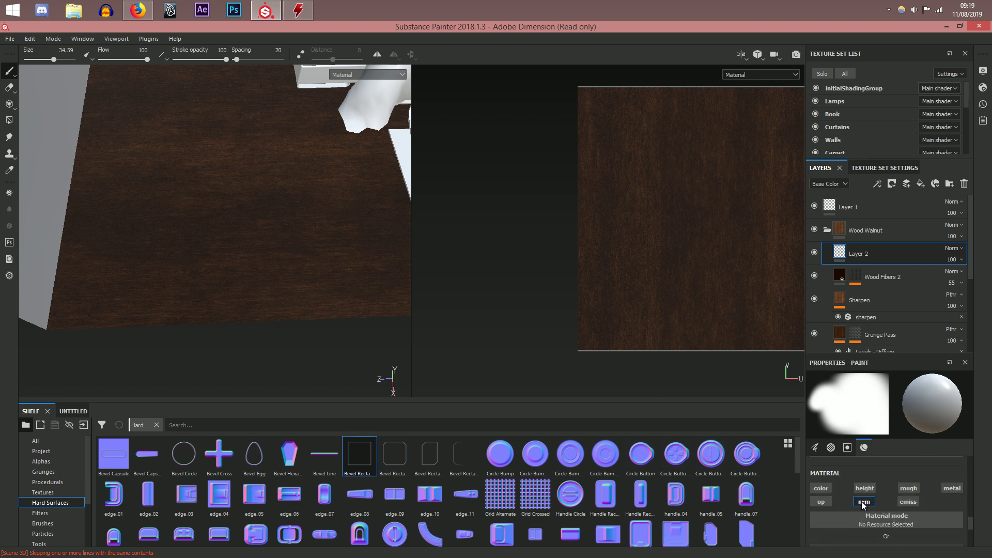
scroll(880, 506, "up", 2)
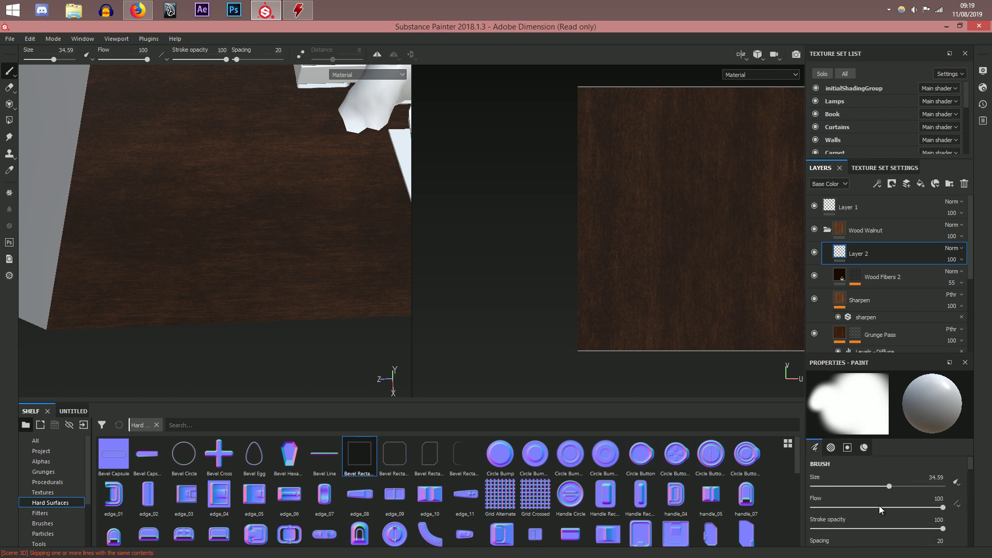
scroll(868, 502, "down", 2)
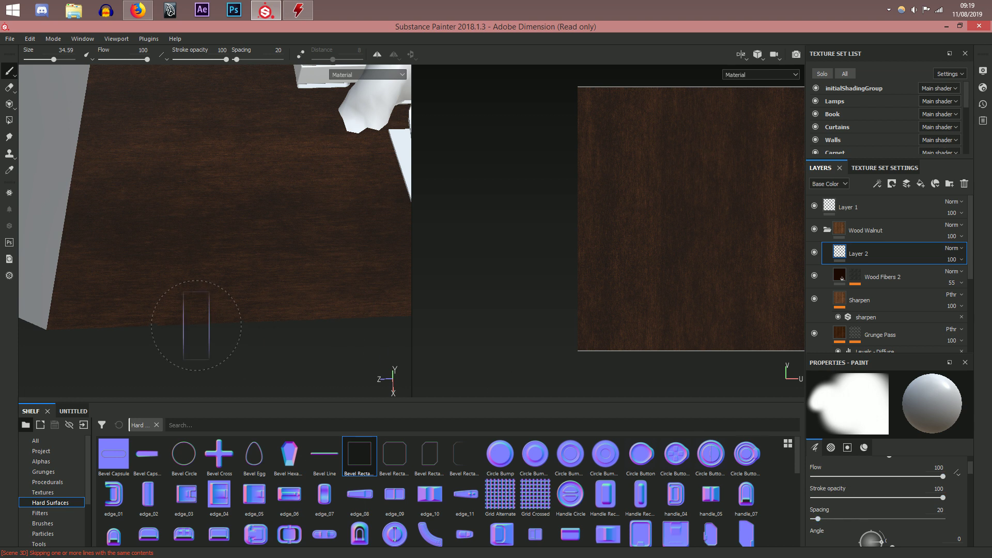
mouse_move(205, 279)
right_mouse_down("ctrl")
mouse_move(222, 279)
mouse_move(199, 269)
mouse_move(200, 251)
right_mouse_up("ctrl")
right_click_drag(211, 302, 187, 302, "ctrl")
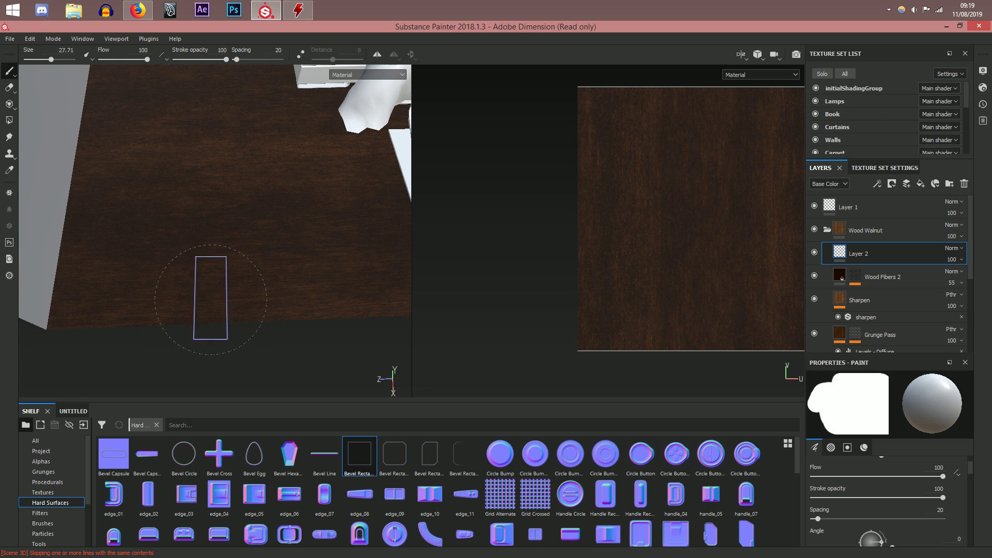
left_click_drag(144, 295, 155, 288, "alt")
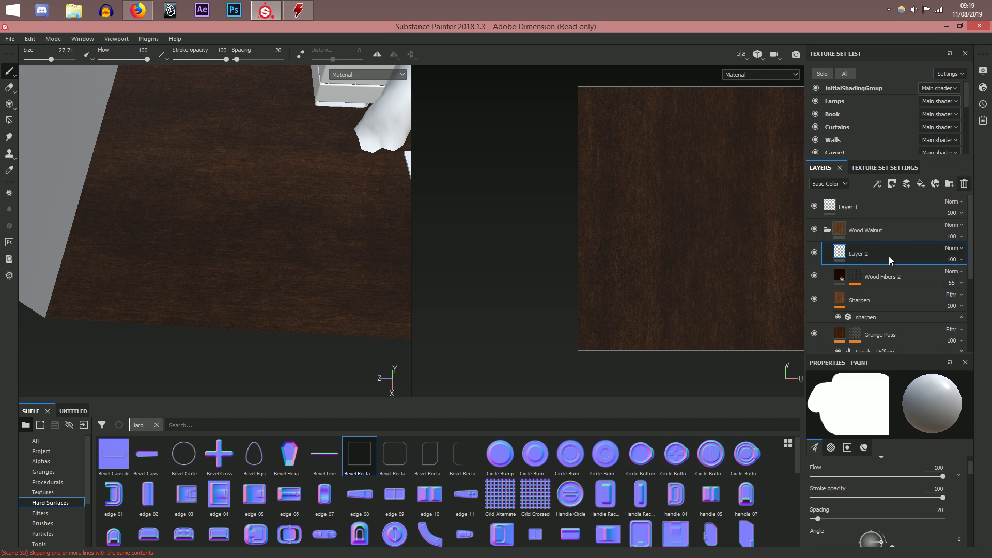
Step: Delete the empty paint layer and add a fill layer in its place inside the Wood Walnut group
key("Delete")
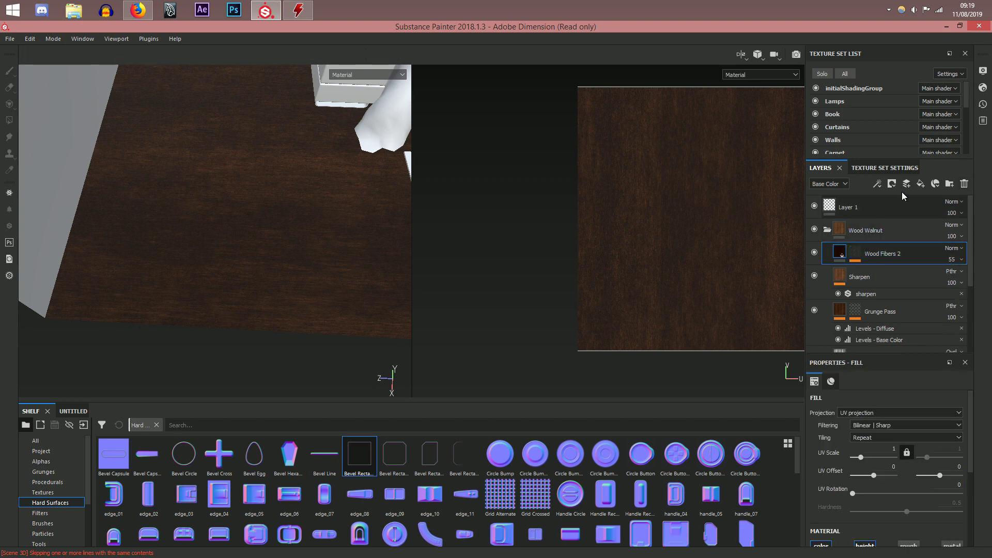
left_click(922, 184)
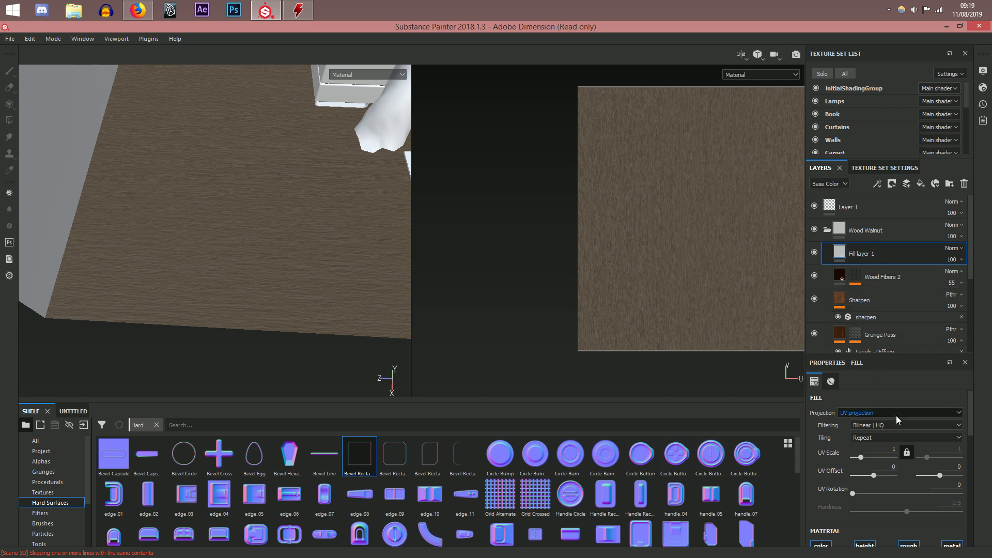
Step: Restrict the new fill layer to the normal channel, turning off its color, height, roughness, metallic, opacity and emissive channels
scroll(914, 444, "down", 1)
scroll(891, 441, "down", 1)
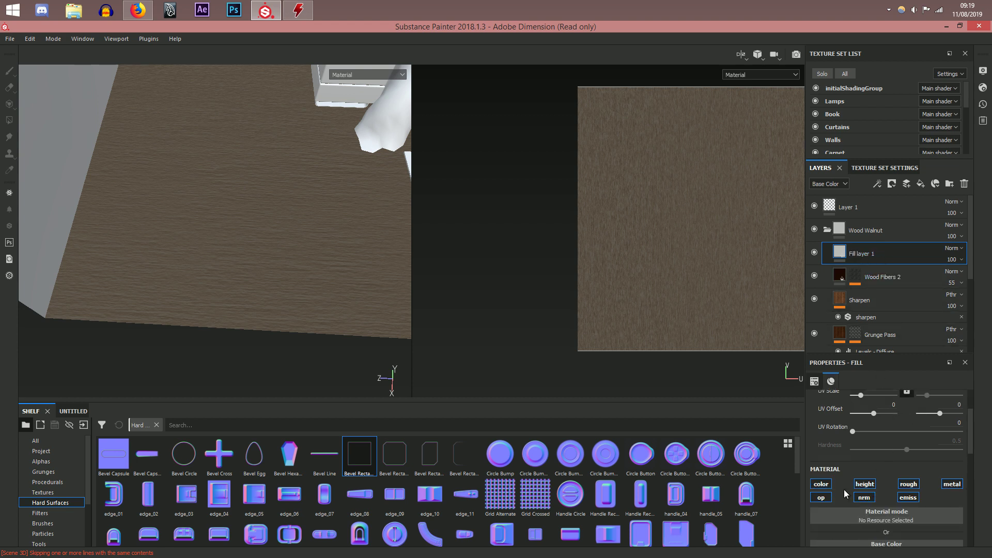
left_click(822, 484)
left_click(859, 497)
left_click(864, 484)
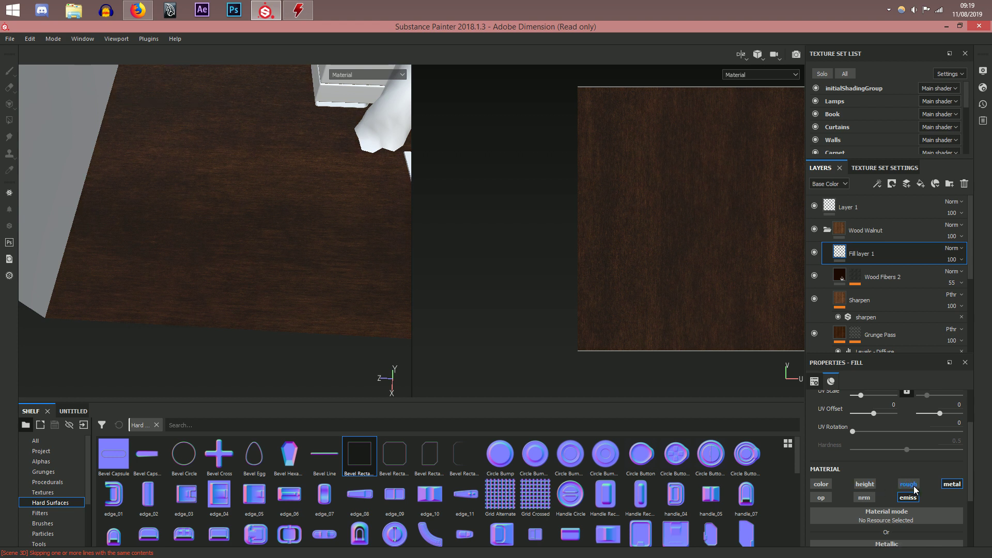
left_click(944, 487)
left_click(872, 498)
Step: Assign Bevel Rectangle as the fill layer's normal map and check the bevel lines on the floor
left_click_drag(431, 454, 894, 546)
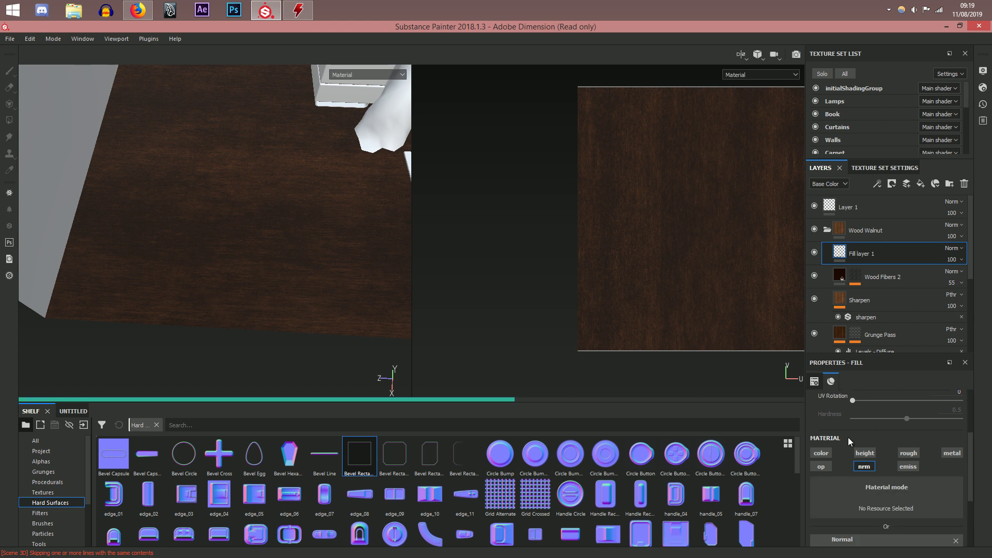
left_click_drag(222, 299, 231, 269, "alt")
middle_click_drag(246, 279, 244, 339, "alt")
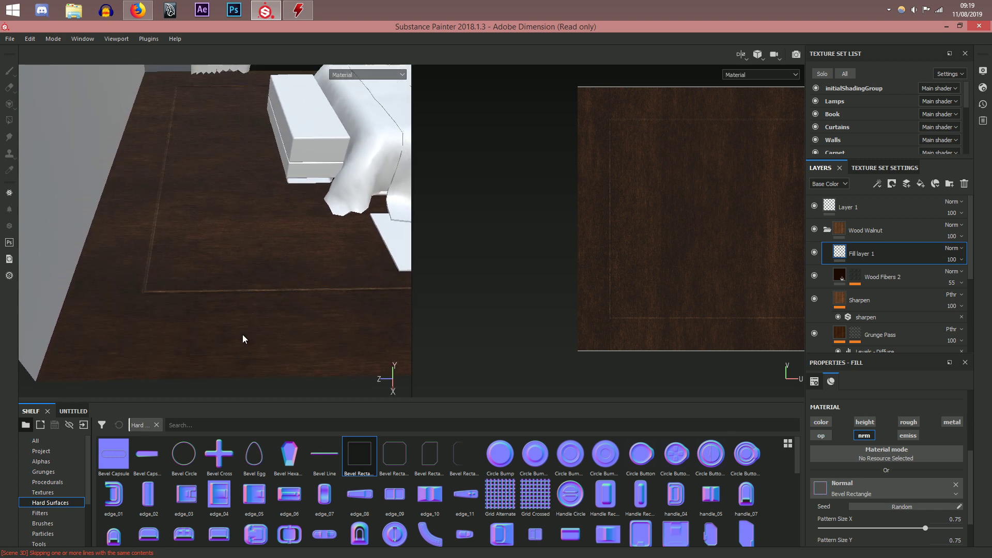
Step: Reduce the Bevel Rectangle's Pattern Size X to 0.35
scroll(689, 264, "down", 1)
middle_click_drag(704, 321, 656, 328)
scroll(914, 507, "down", 2)
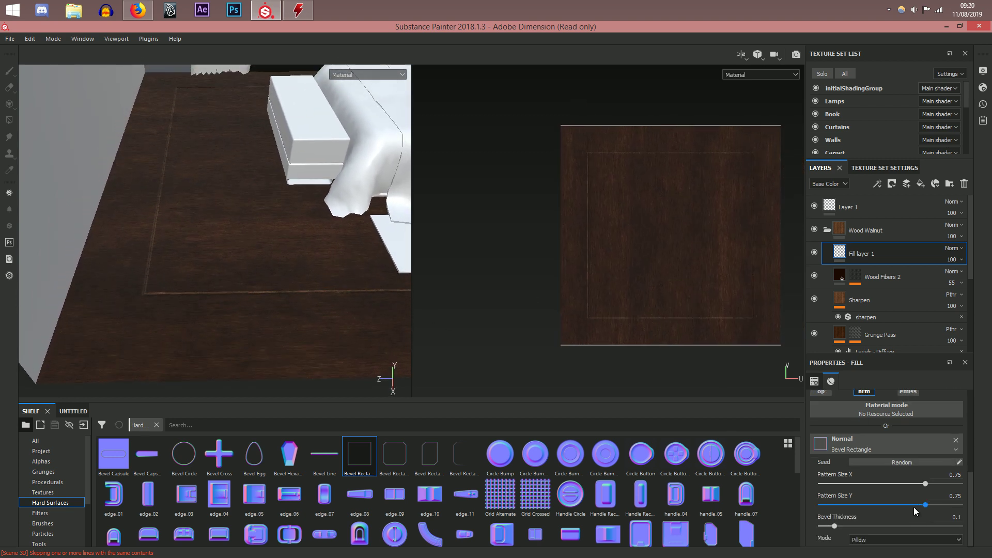
left_click_drag(924, 484, 910, 488)
left_click(873, 485)
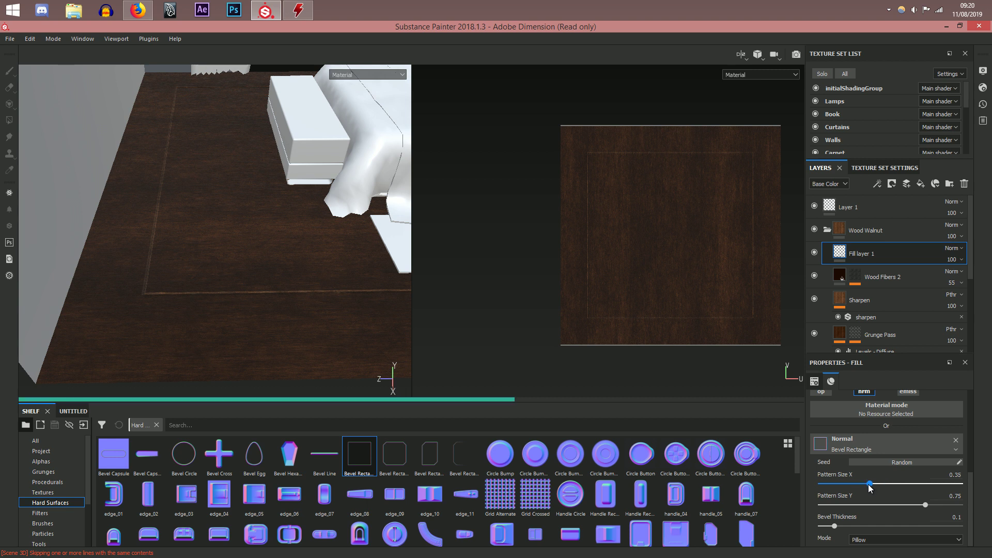
Step: Review the texture set's size and channels, then lower the Bevel Rectangle's Pattern Size X to 0.27
left_click(869, 171)
left_click(851, 186)
left_click(834, 216)
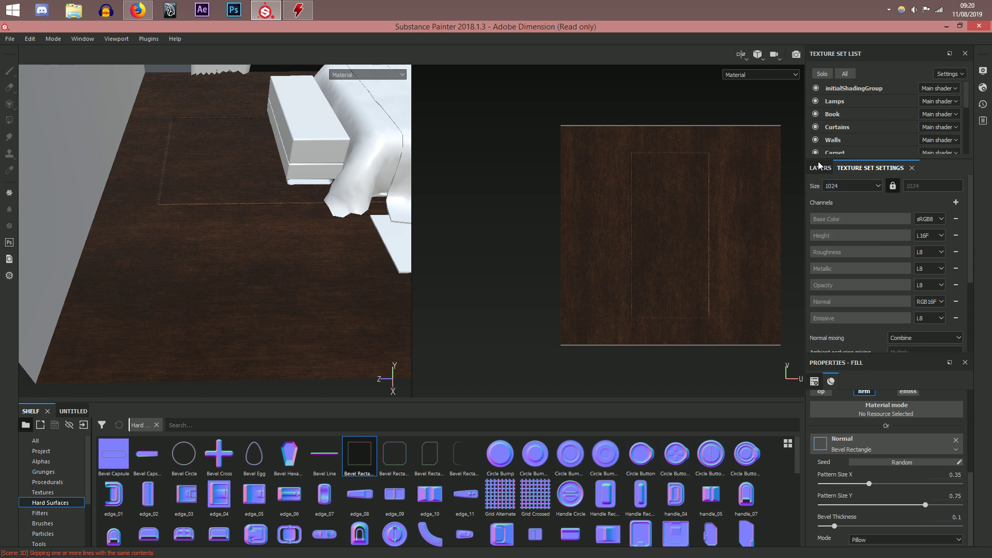
left_click(822, 166)
left_click_drag(870, 484, 857, 490)
Step: Try a UV scale of 10 on the fill layer, then reduce it to 2.01 to tile the bevel rectangles
scroll(844, 478, "up", 5)
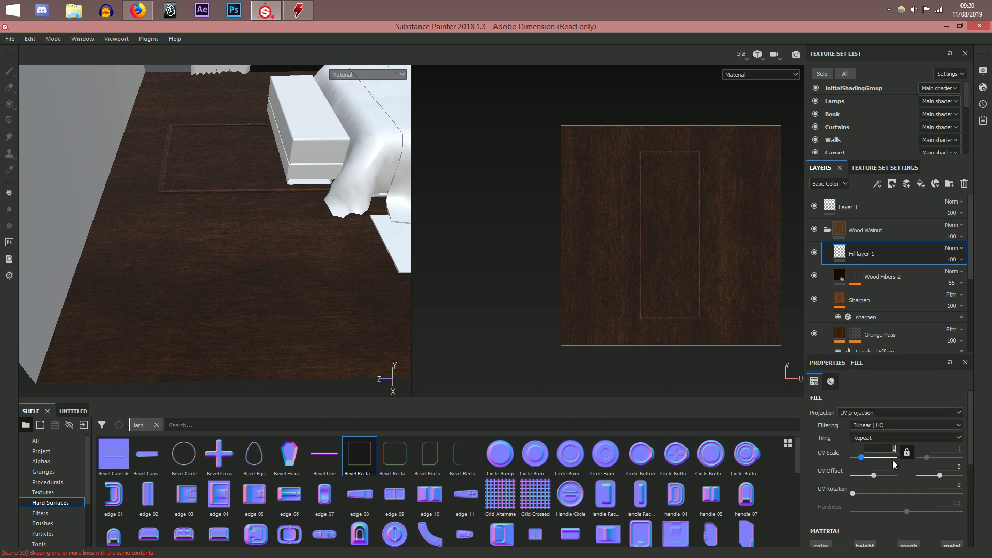
left_click(870, 458)
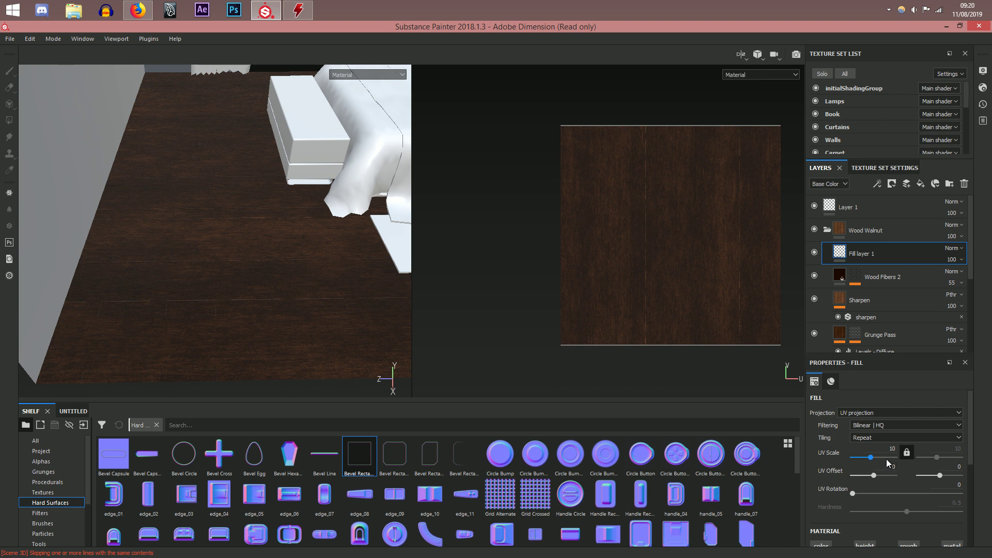
left_click_drag(872, 459, 864, 462)
scroll(697, 305, "up", 5)
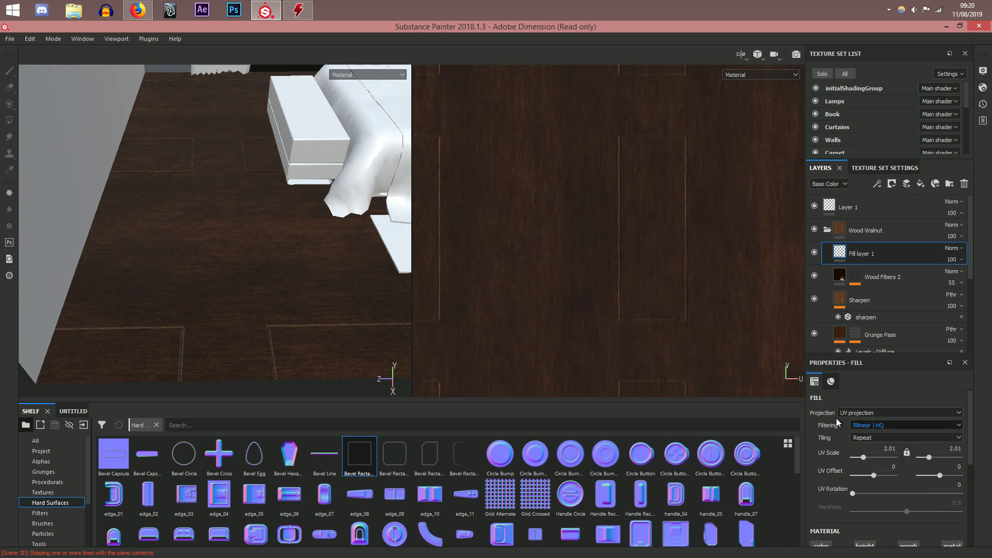
Step: Set the Bevel Rectangle's Pattern Size X and Pattern Size Y to 1
scroll(641, 289, "down", 5)
scroll(895, 474, "down", 3)
scroll(895, 474, "up", 1)
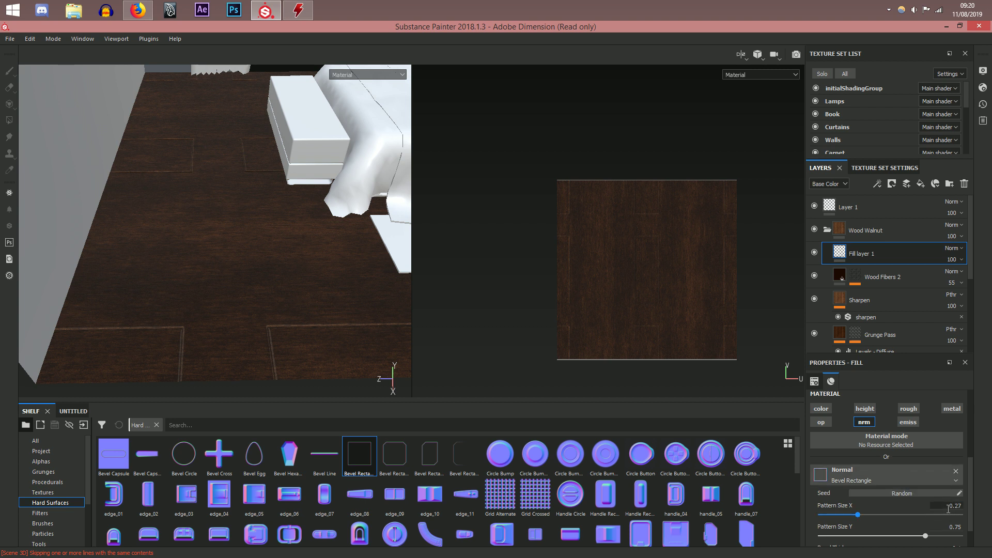
double_click(949, 506)
type("0")
left_click_drag(944, 525, 971, 527)
type("1")
key("Return")
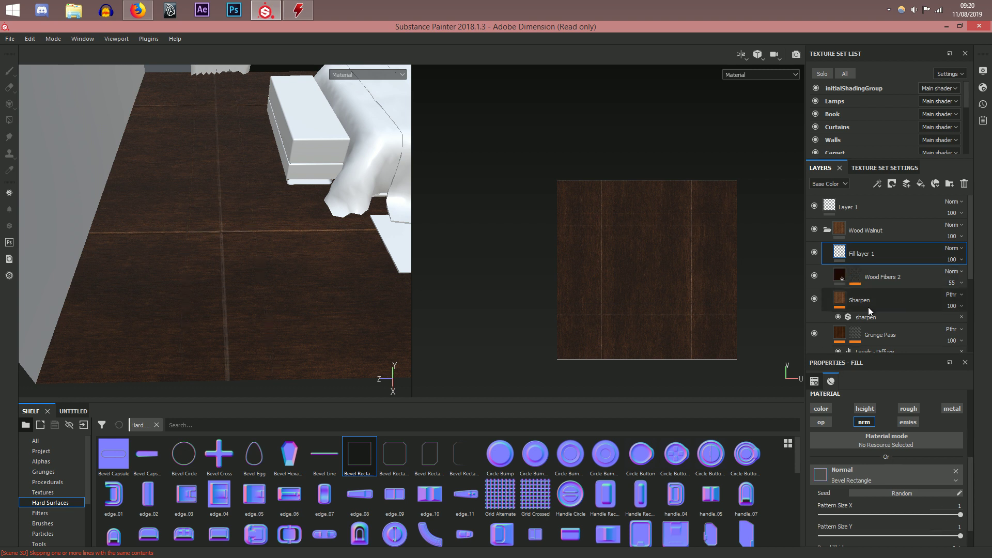
Step: Increase the Bevel Rectangle's Bevel Thickness to 0.25
scroll(900, 434, "up", 5)
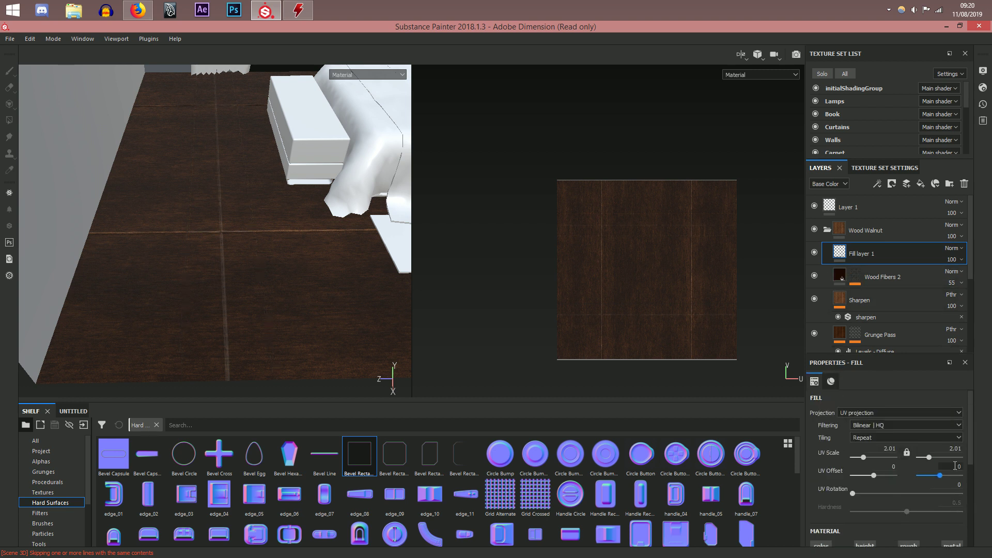
scroll(902, 496, "down", 5)
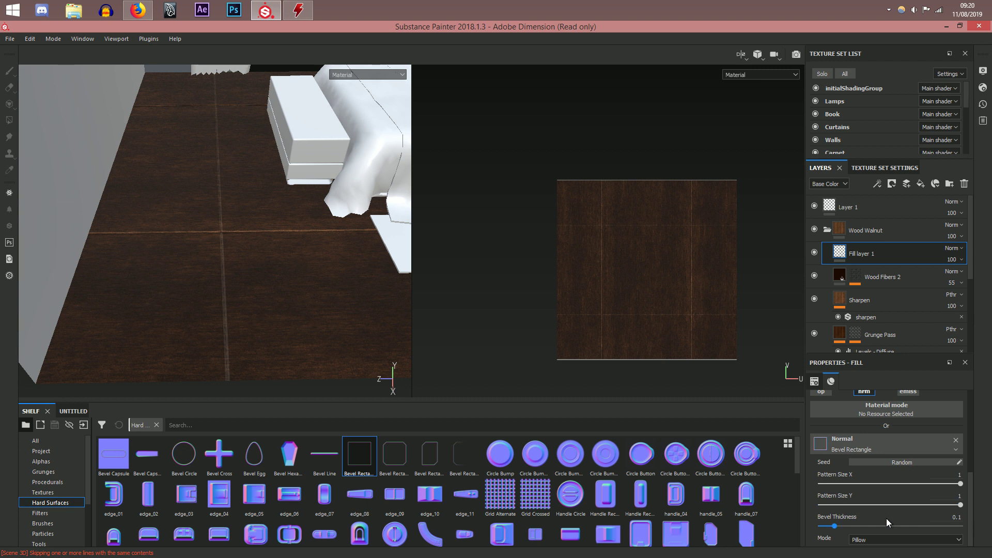
left_click_drag(838, 528, 851, 528)
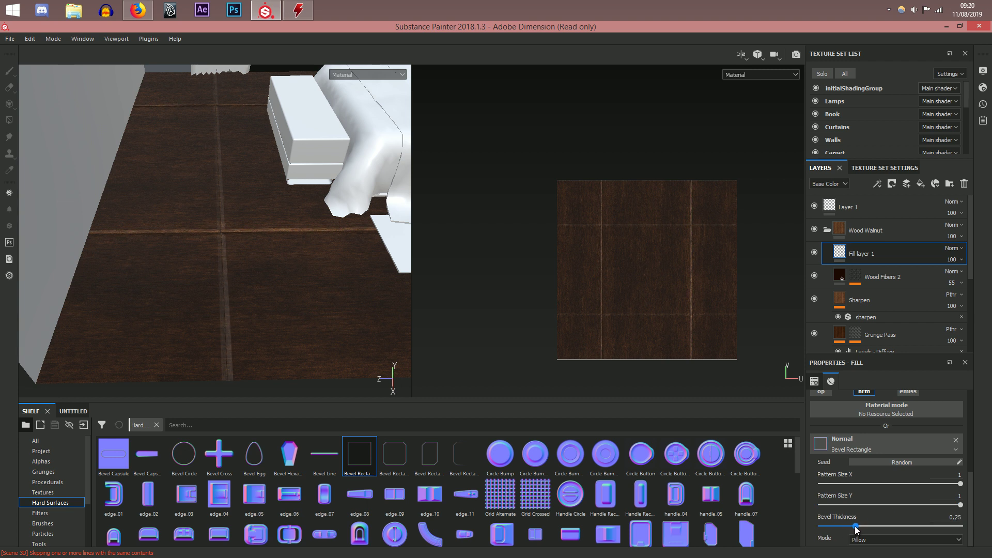
Step: Stretch the floor tiling non-uniformly by setting the fill's UV scale to about 54.01 in U and 5.71 in V
scroll(674, 271, "up", 3)
scroll(879, 430, "up", 5)
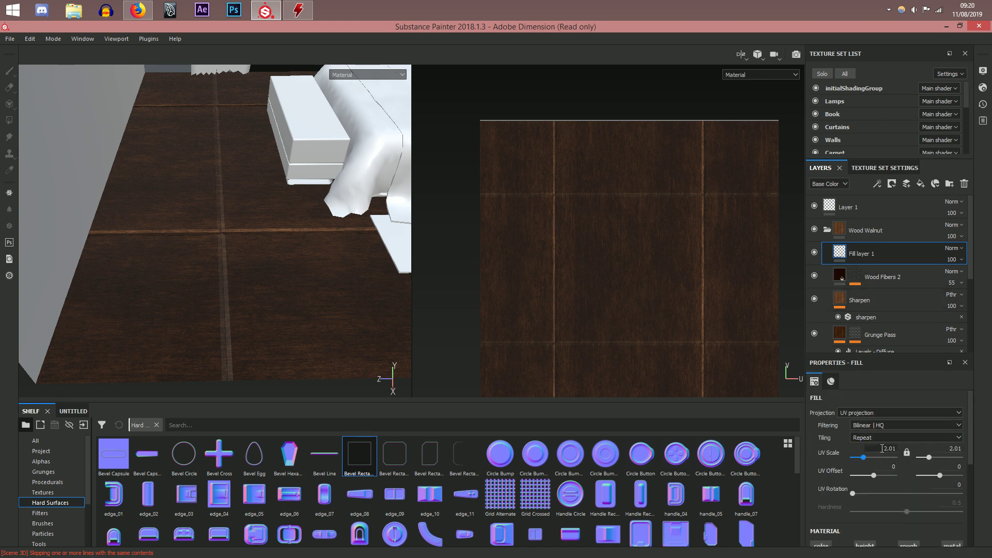
left_click_drag(864, 459, 931, 463)
middle_click_drag(294, 310, 265, 324, "alt")
left_click_drag(928, 460, 933, 461)
left_click_drag(873, 458, 884, 458)
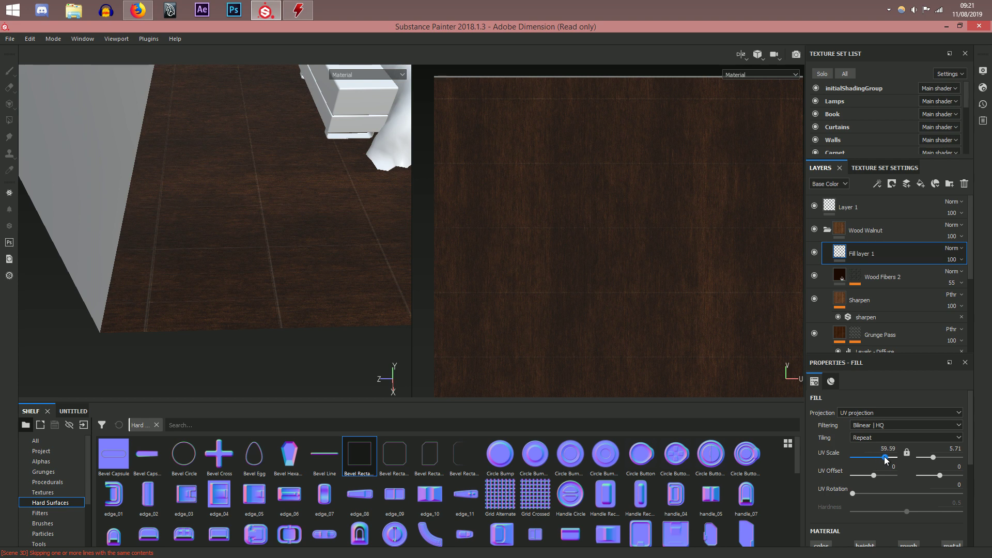
left_click_drag(290, 324, 195, 323, "alt")
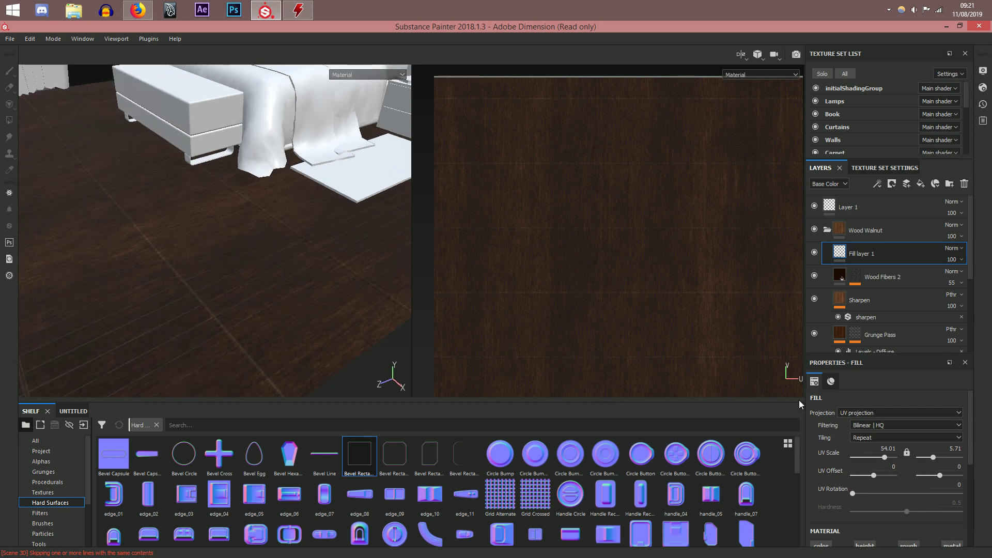
Step: Try U scales of 45 and 55 for the fill layer and compare the plank lines on the floor
type("45")
key("Return")
left_click_drag(302, 302, 327, 312, "alt")
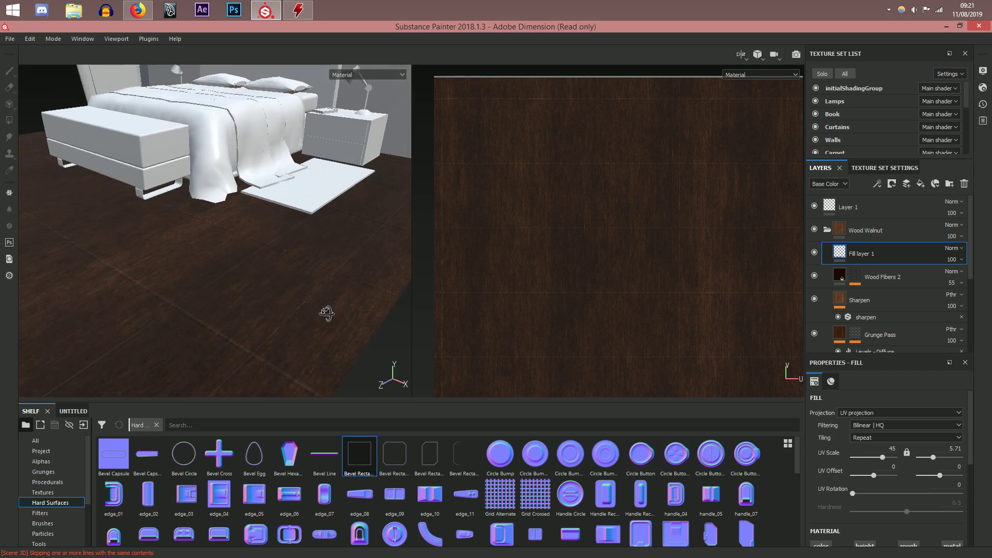
left_click(890, 449)
type("55")
key("Return")
left_click_drag(281, 304, 243, 327, "alt")
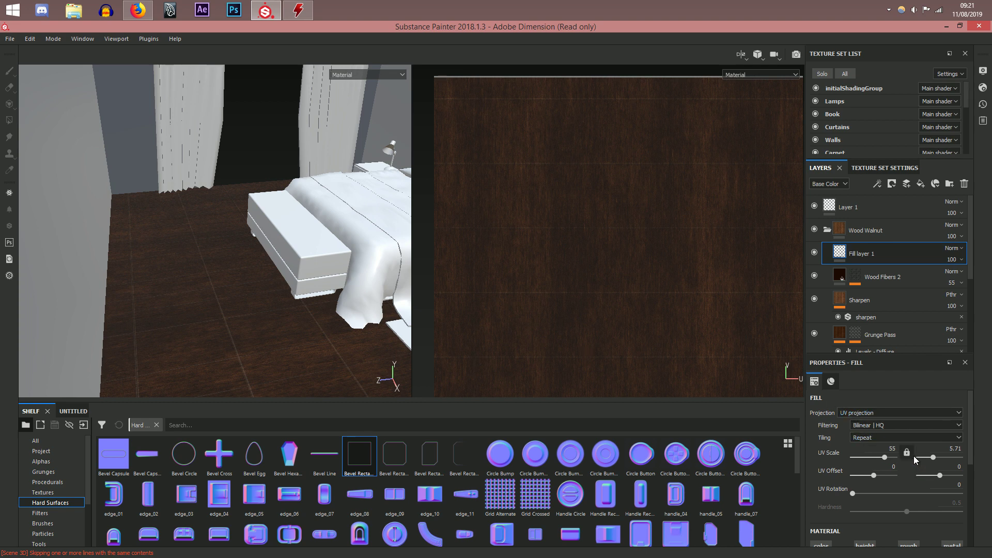
Step: Set the fill layer's V scale to 5 and try a U scale of 128
double_click(949, 449)
type("4")
key("Return")
key("Return")
middle_click_drag(321, 330, 293, 286, "alt")
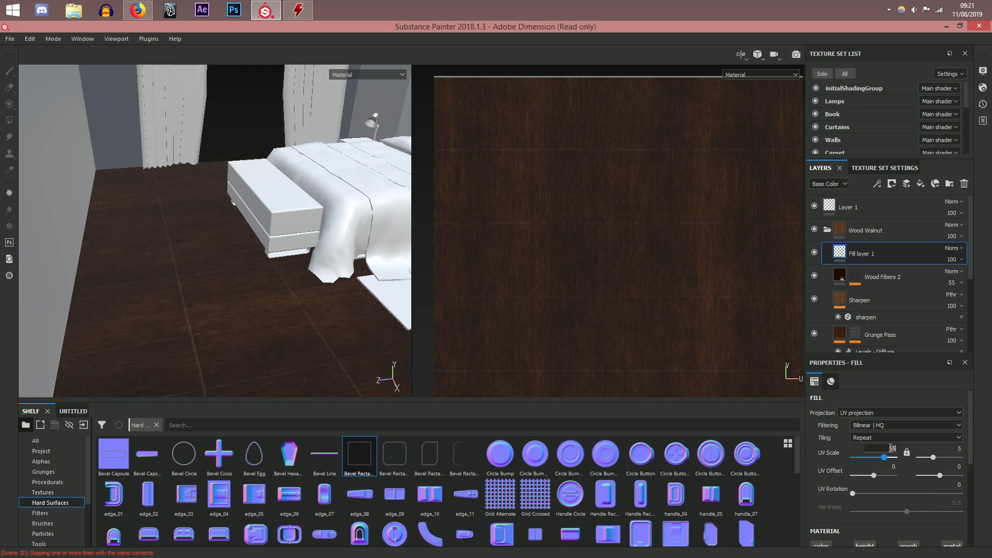
middle_click_drag(255, 325, 272, 311, "alt")
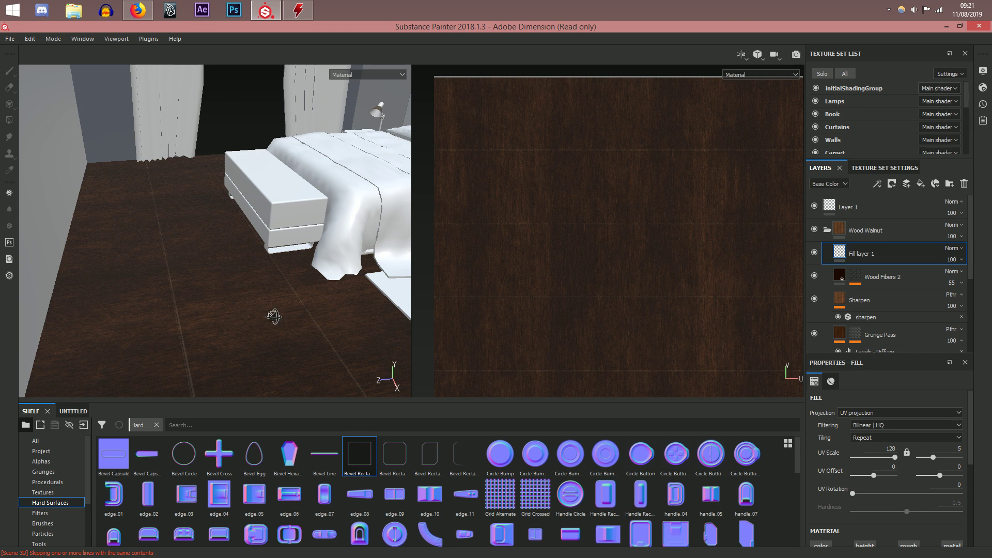
Step: Set the fill layer's U scale to 60 and check the plank lines beside the curtains and bed
left_click(891, 449)
type("60")
key("Return")
left_click_drag(362, 297, 243, 318, "alt")
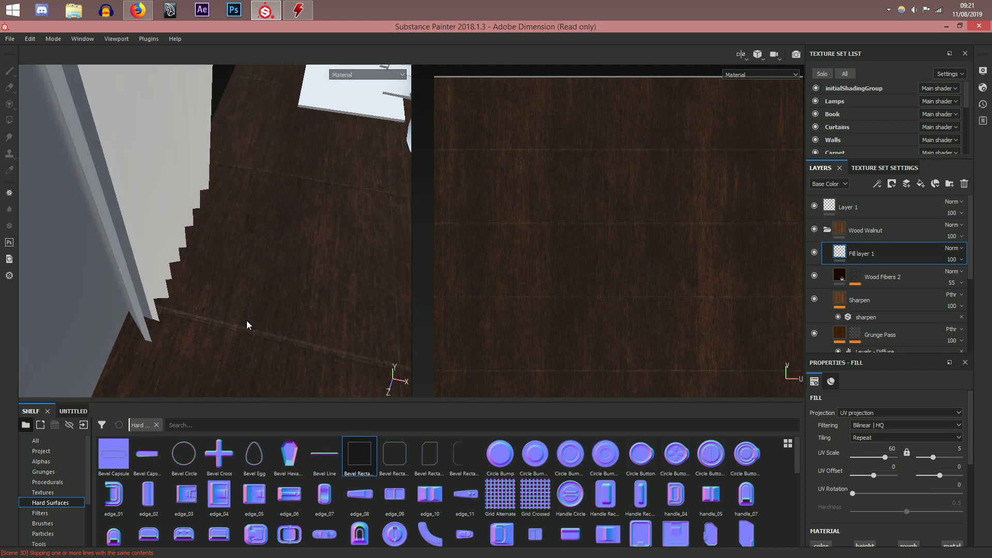
middle_click_drag(244, 319, 135, 296, "alt")
scroll(606, 304, "down", 2)
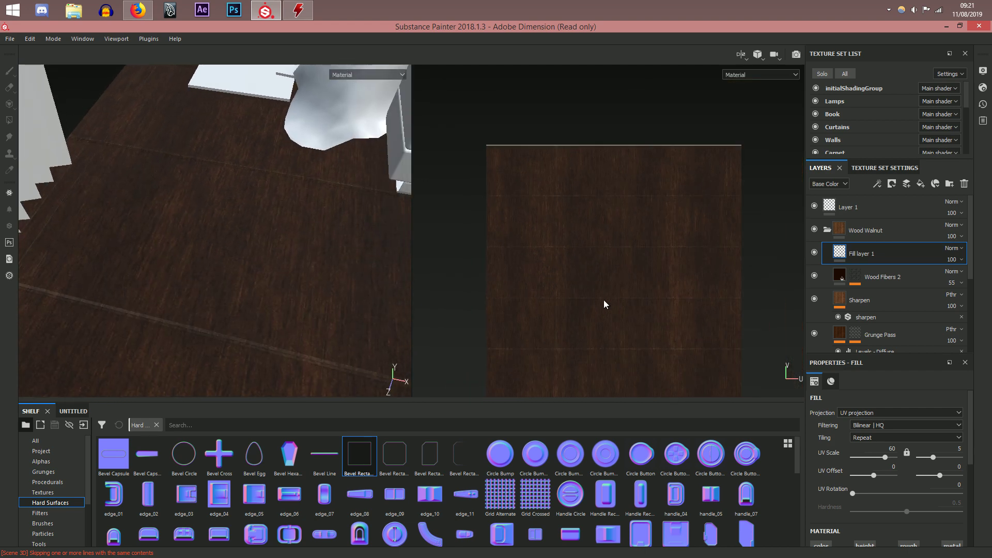
Step: Try the Bevel Rectangle's In mode, then switch it to Out and check the floor seams
scroll(879, 491, "down", 5)
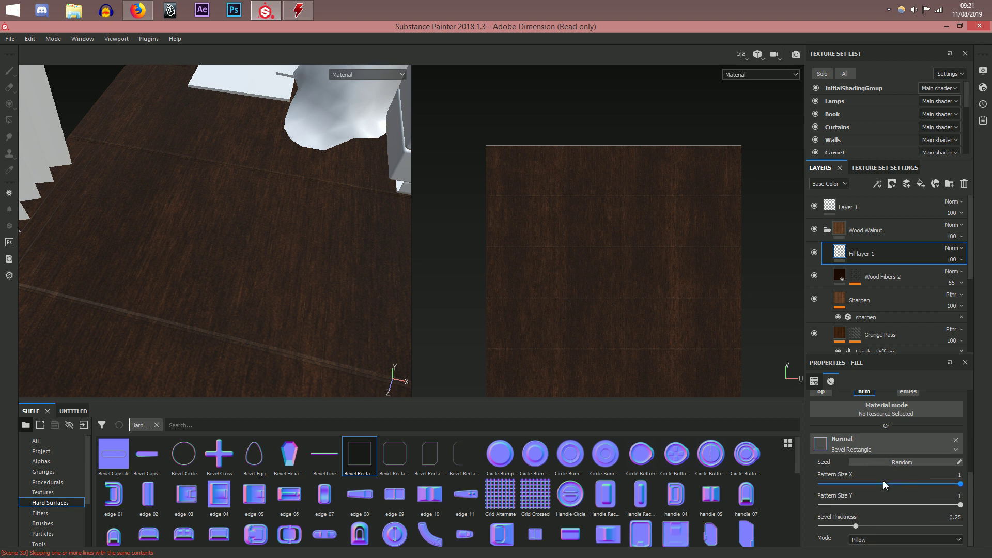
left_click(905, 539)
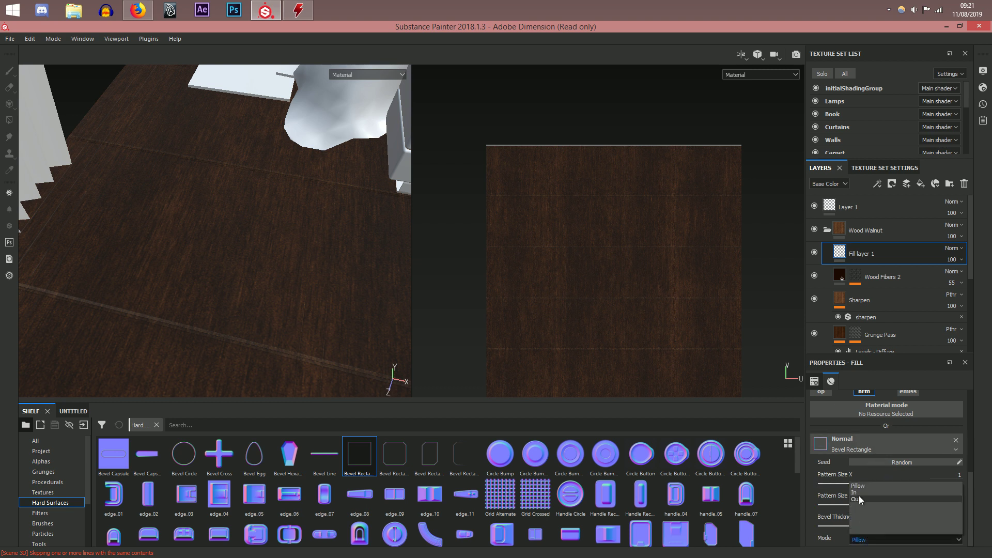
left_click(861, 496)
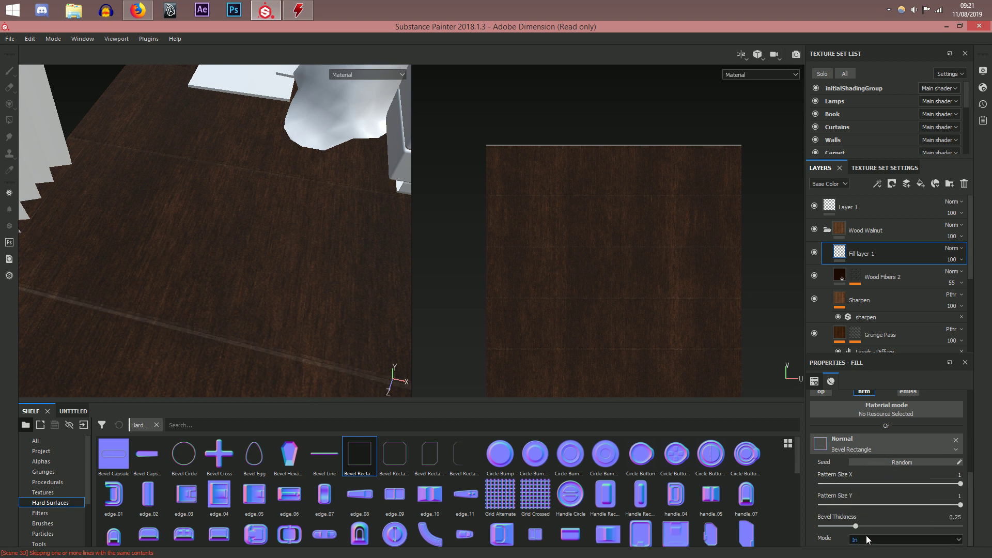
left_click(867, 538)
left_click(867, 499)
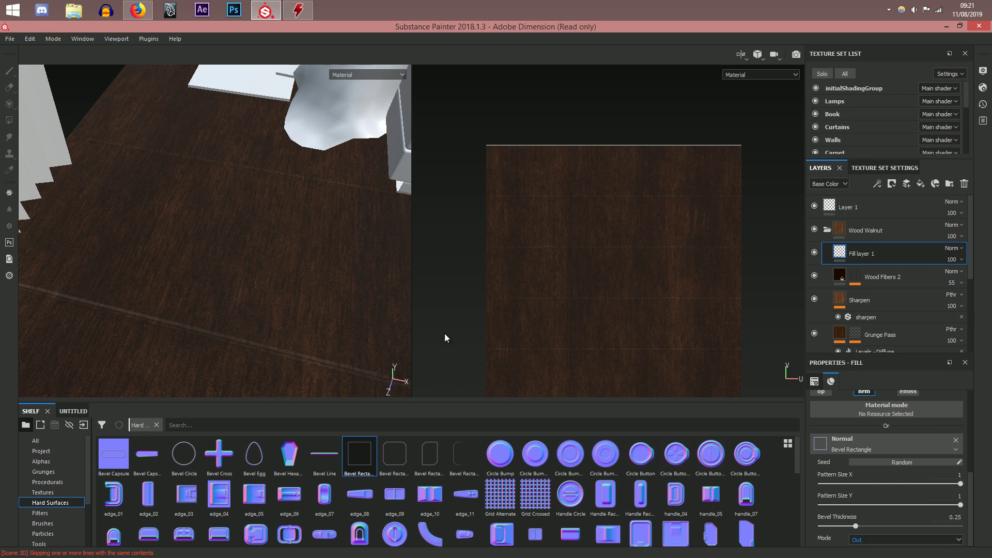
mouse_move(236, 340)
left_mouse_down("alt")
mouse_move(252, 279)
mouse_move(244, 317)
mouse_move(253, 346)
left_mouse_up("alt")
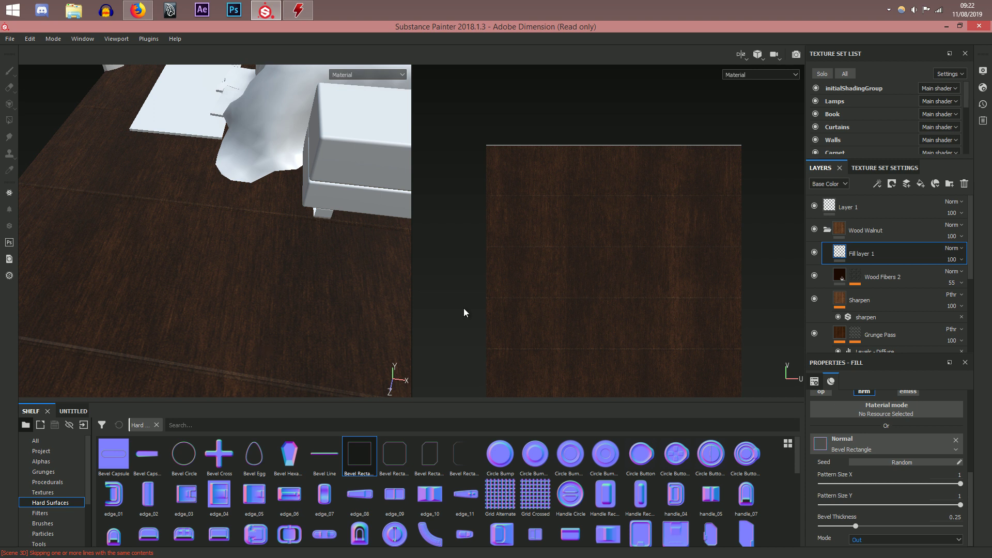
left_click_drag(342, 302, 397, 249, "alt")
Step: Set the fill layer's U scale to 40
scroll(852, 481, "up", 5)
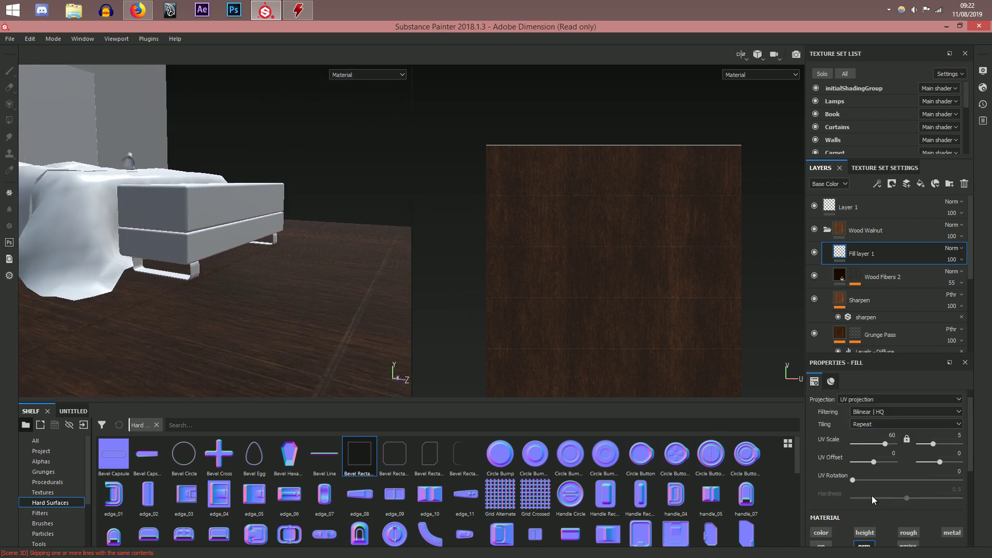
left_click(891, 447)
type("40")
key("Return")
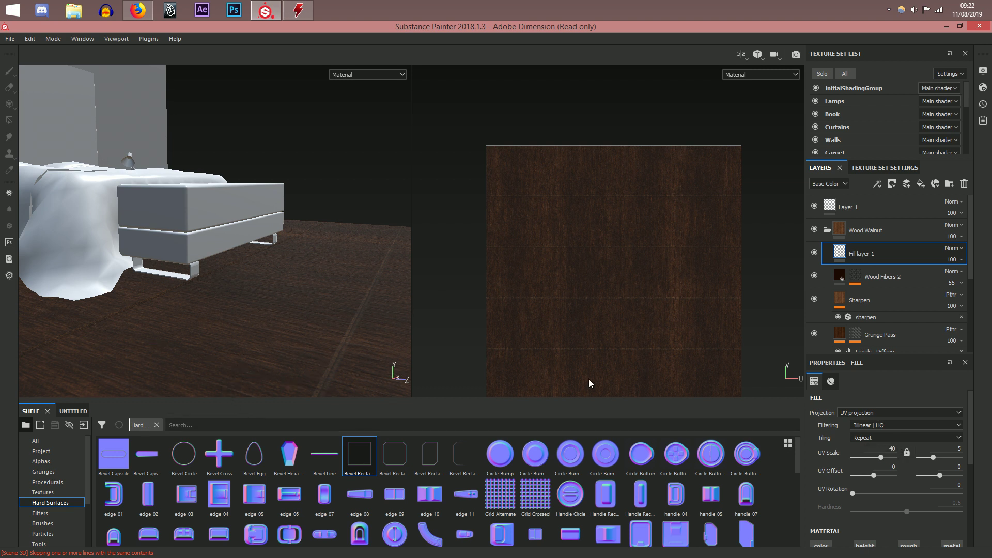
Step: Try adjusting the fill layer's U offset and inspect the floor seams around the bed
left_click_drag(873, 478, 874, 479)
left_click(890, 466)
key("Return")
left_click_drag(259, 303, 393, 344, "alt")
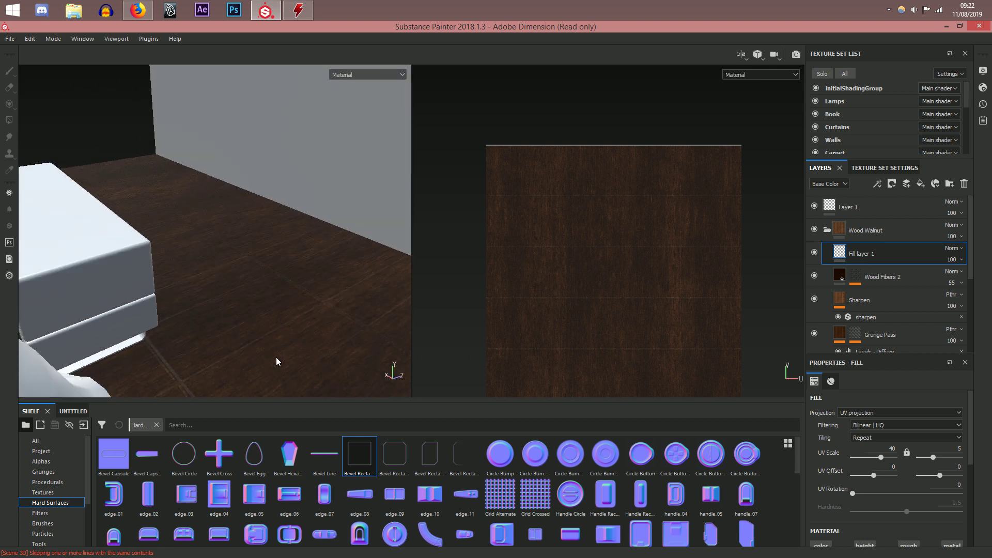
left_click_drag(276, 358, 356, 362, "alt")
middle_click_drag(233, 331, 284, 258, "alt")
left_click_drag(283, 258, 362, 246, "alt")
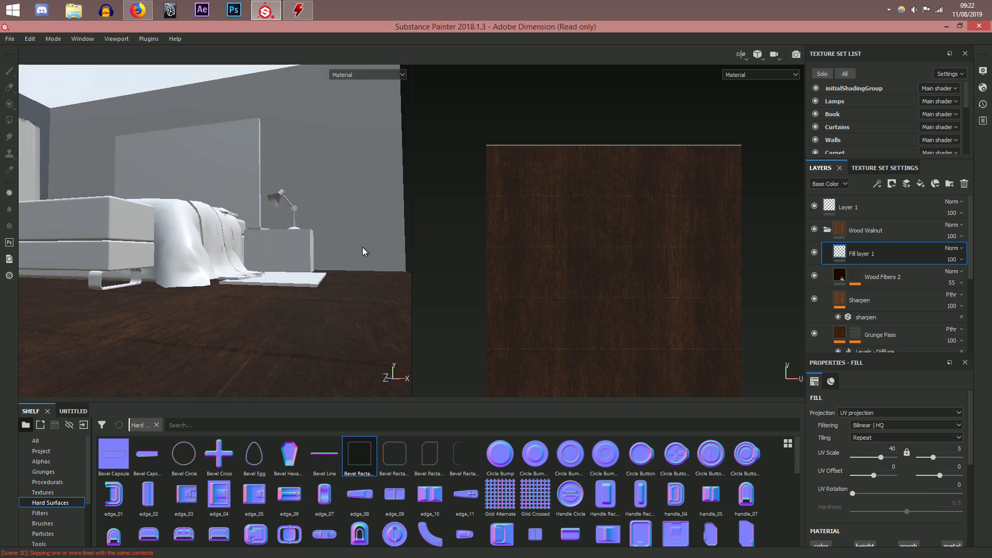
Step: Look at the color space and output options of the Bevel Rectangle normal map, then close them
scroll(879, 486, "down", 2)
left_click(863, 395)
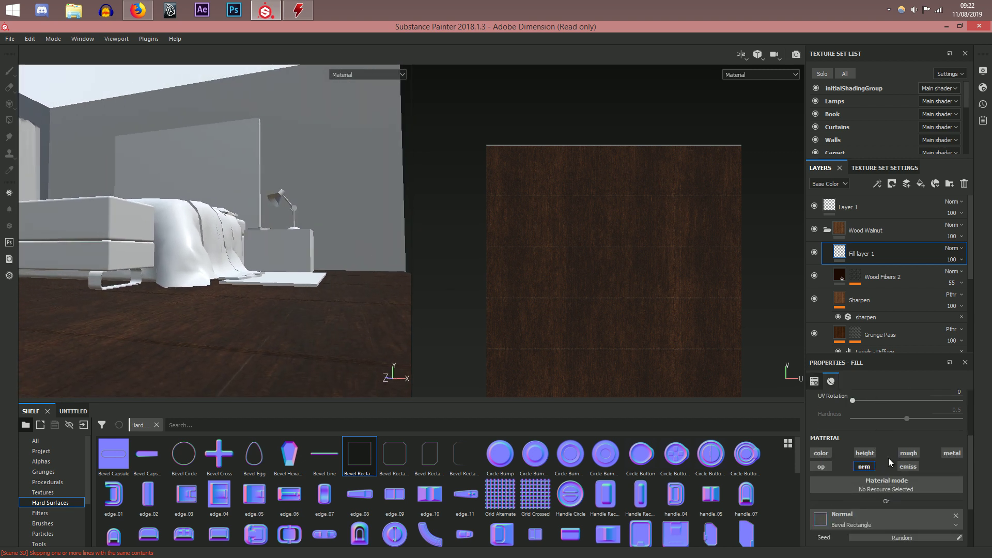
scroll(889, 454, "down", 2)
left_click(955, 464)
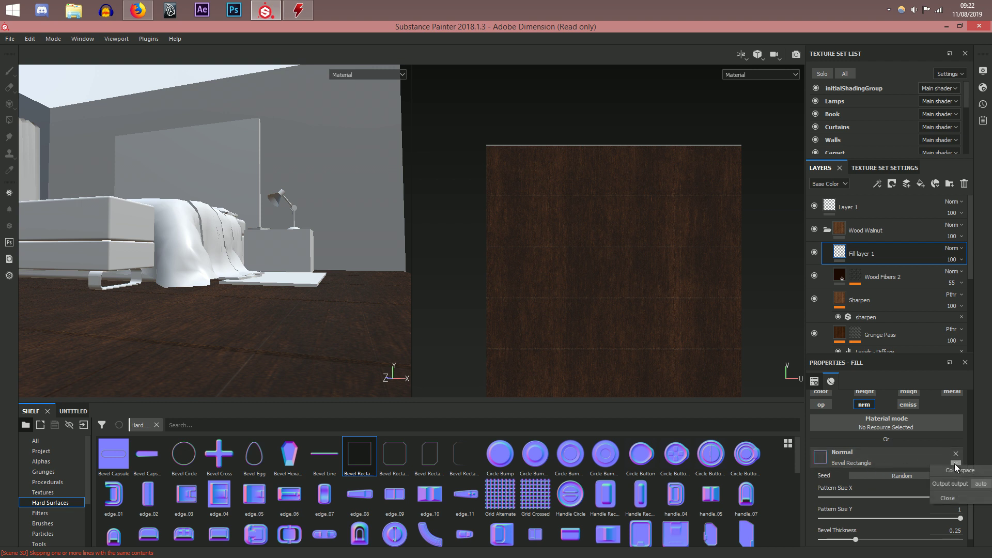
left_click(817, 484)
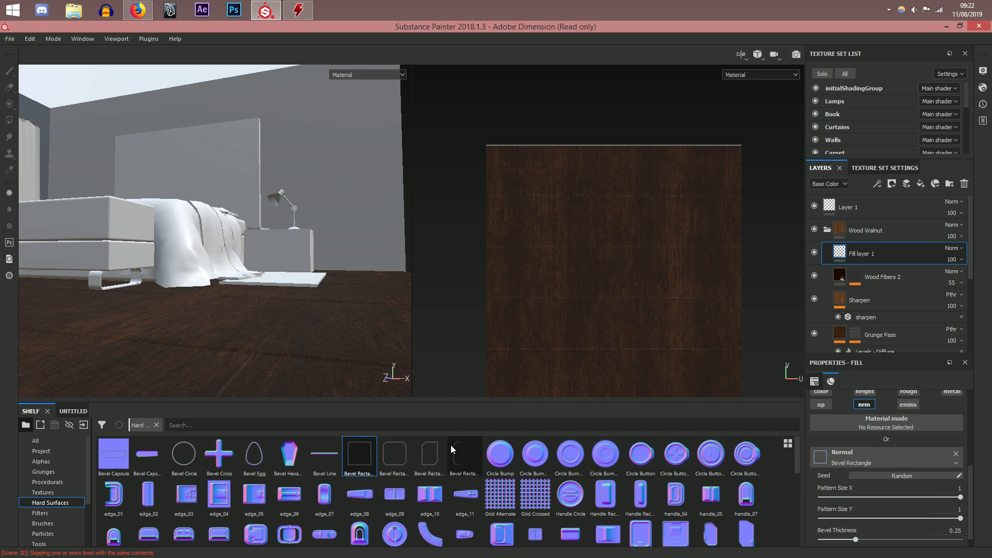
Step: Inspect the bevelled plank seams on the floor from the whole room and up close
left_click_drag(233, 324, 465, 327, "alt")
scroll(202, 347, "down", 5)
scroll(274, 317, "up", 5)
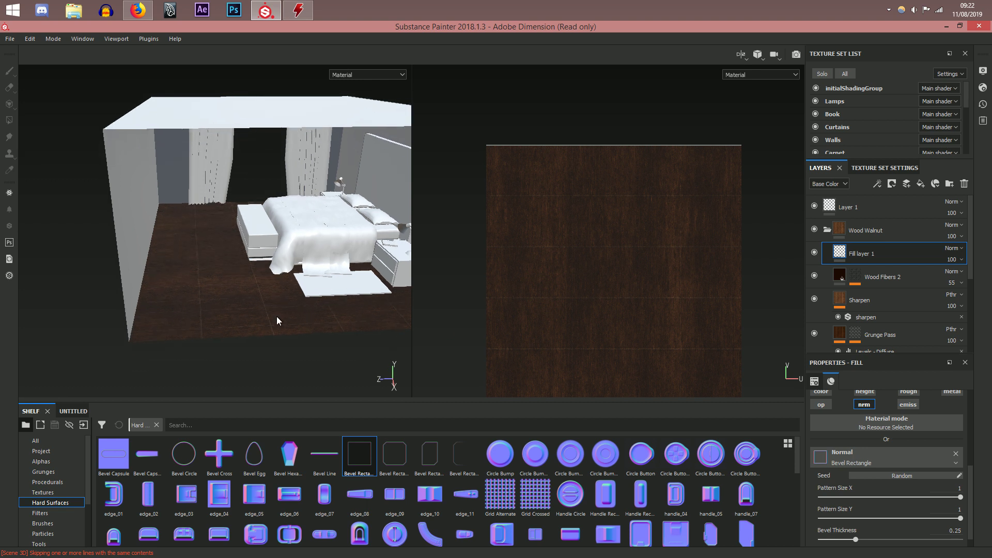
scroll(279, 336, "up", 5)
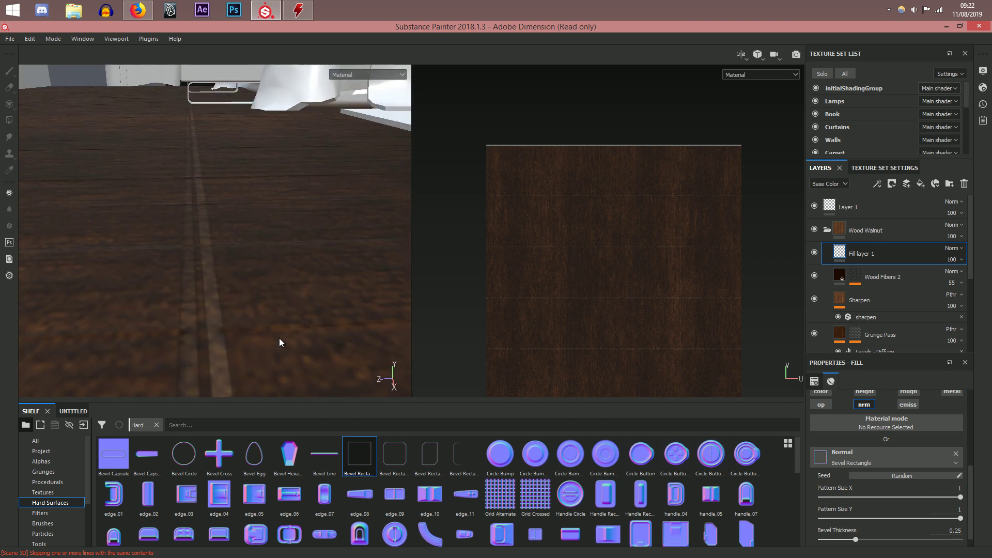
scroll(869, 475, "up", 5)
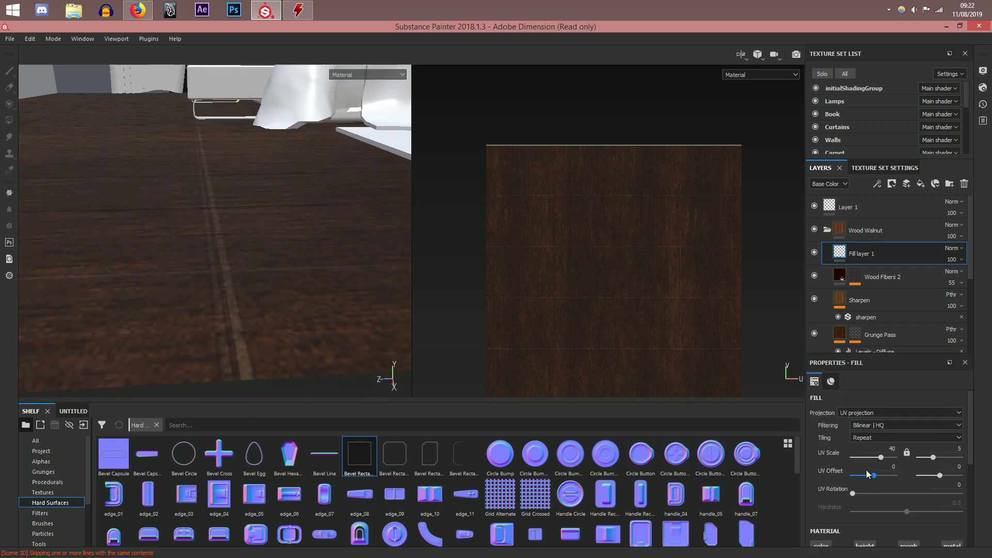
Step: Set the fill layer's V offset to -0.01, check the floor seams across the room, and collapse the Wood Walnut folder
left_click_drag(940, 476, 939, 481)
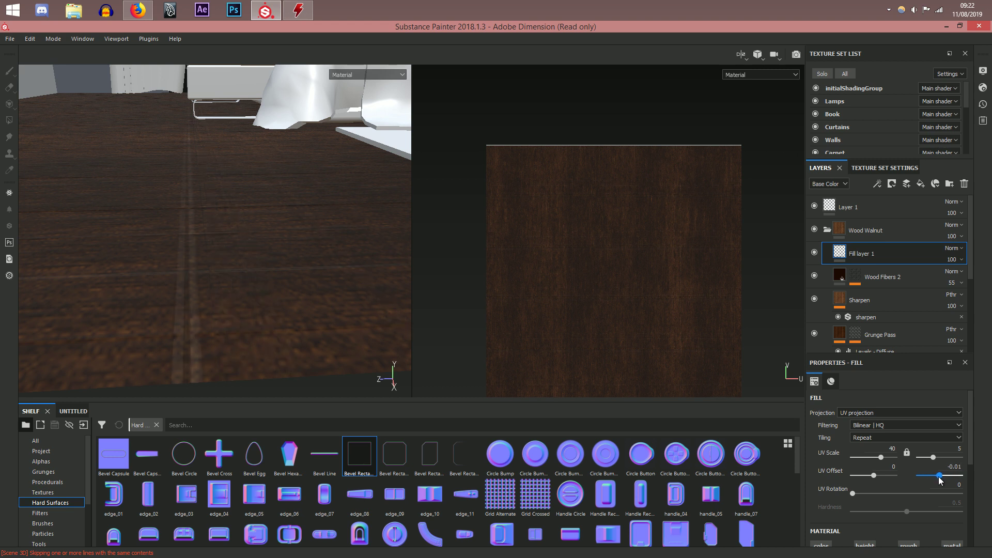
scroll(121, 306, "down", 6)
middle_click_drag(121, 306, 306, 336, "alt")
left_click_drag(305, 336, 243, 344, "alt")
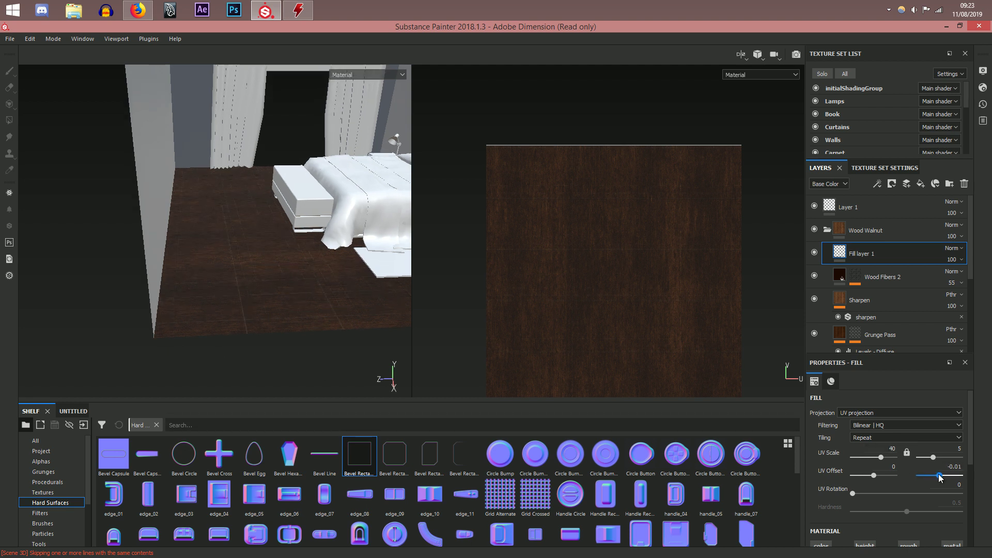
left_click_drag(236, 328, 228, 284, "alt")
middle_click_drag(228, 284, 178, 289, "alt")
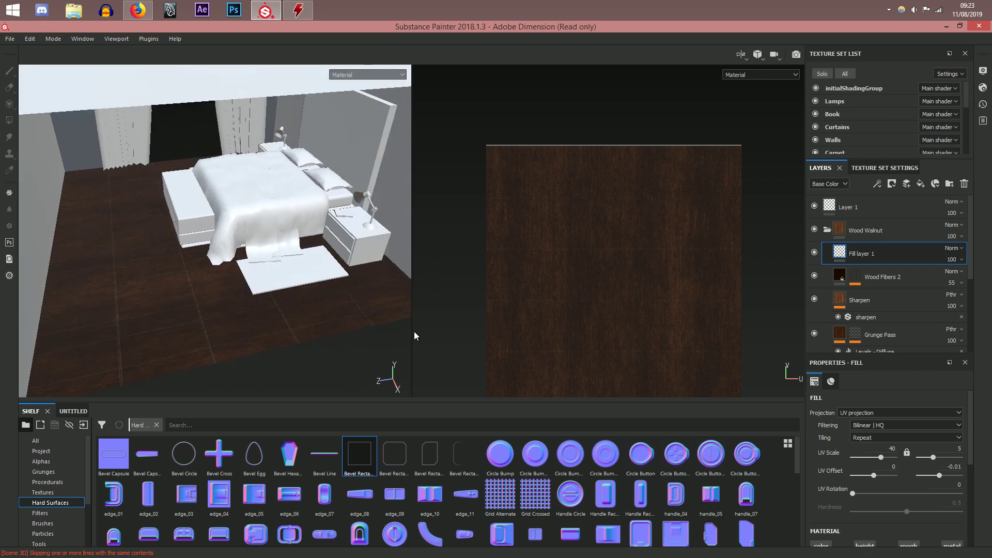
left_click(827, 229)
left_click(234, 364)
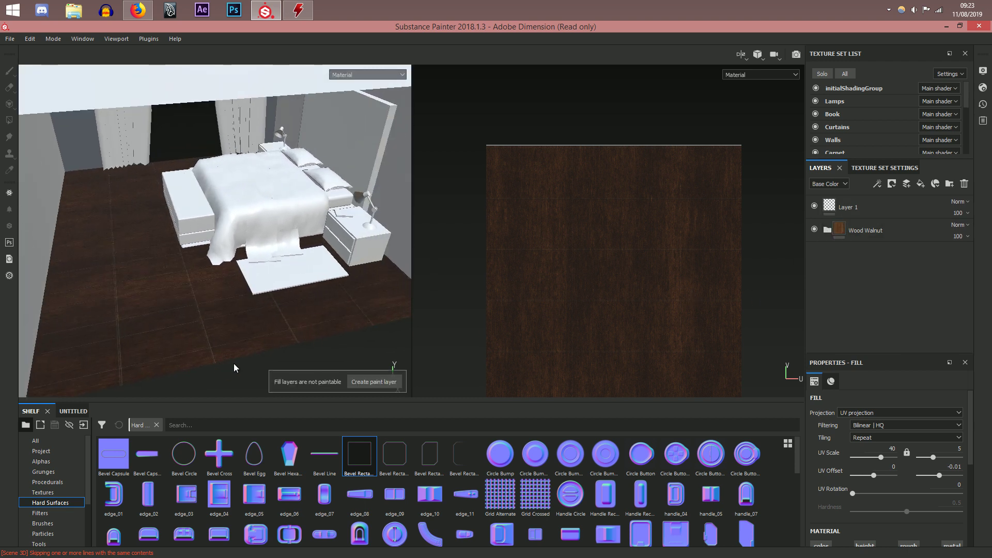
Step: Inspect the textured floor and the bed from several angles, ending on the headboard behind the pillows
left_click_drag(238, 379, 253, 324, "alt")
middle_click_drag(252, 324, 240, 337, "alt")
scroll(249, 331, "up", 2)
scroll(249, 331, "down", 1)
left_click_drag(283, 300, 320, 266, "alt")
scroll(205, 316, "down", 2)
scroll(356, 293, "up", 3)
middle_click_drag(321, 266, 239, 294, "alt")
scroll(331, 489, "down", 10)
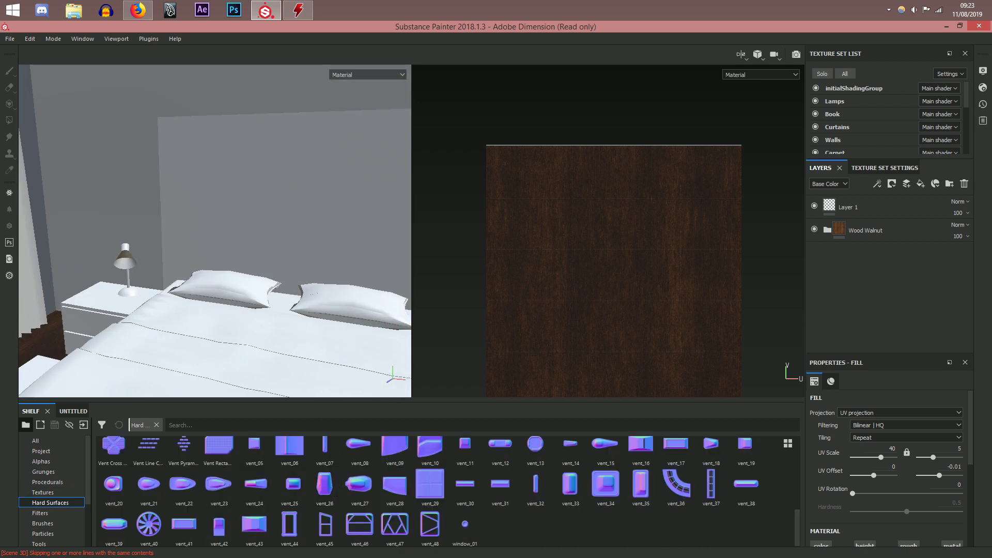
key("alt+Tab")
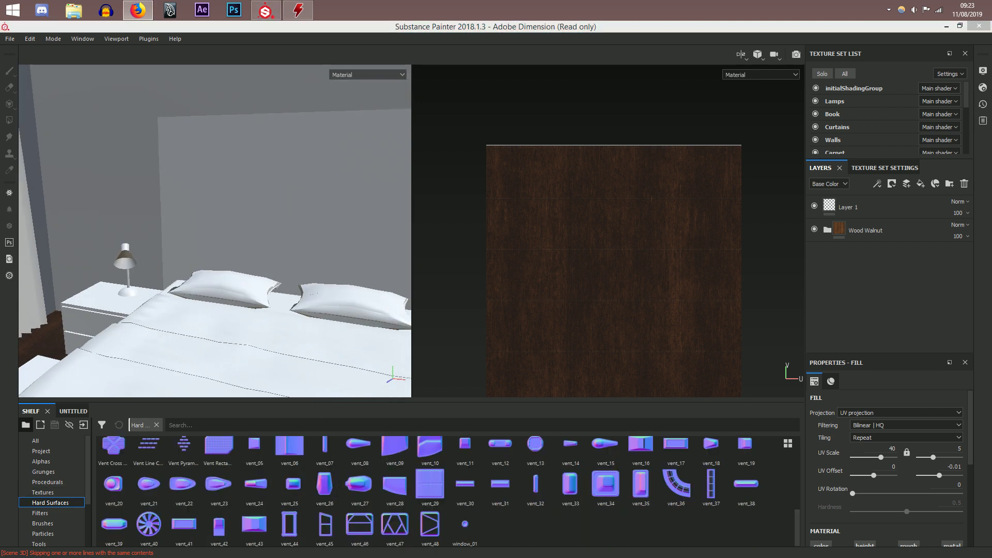
mouse_move(209, 282)
left_mouse_down("alt")
mouse_move(226, 276)
mouse_move(207, 310)
mouse_move(167, 319)
left_mouse_up("alt")
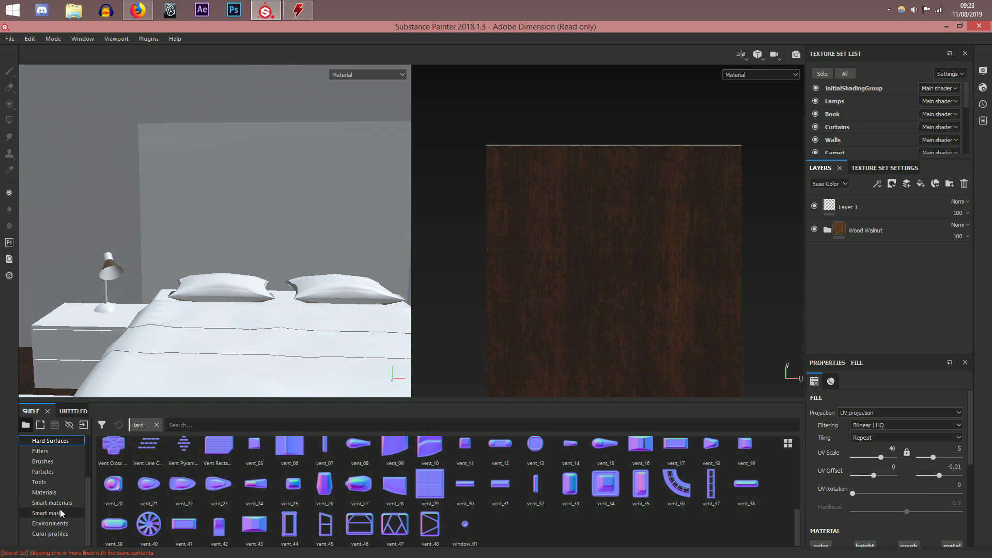
Step: Switch to the BedTop texture set and add the Leather Medium Grain material below Layer 1
left_click(56, 493)
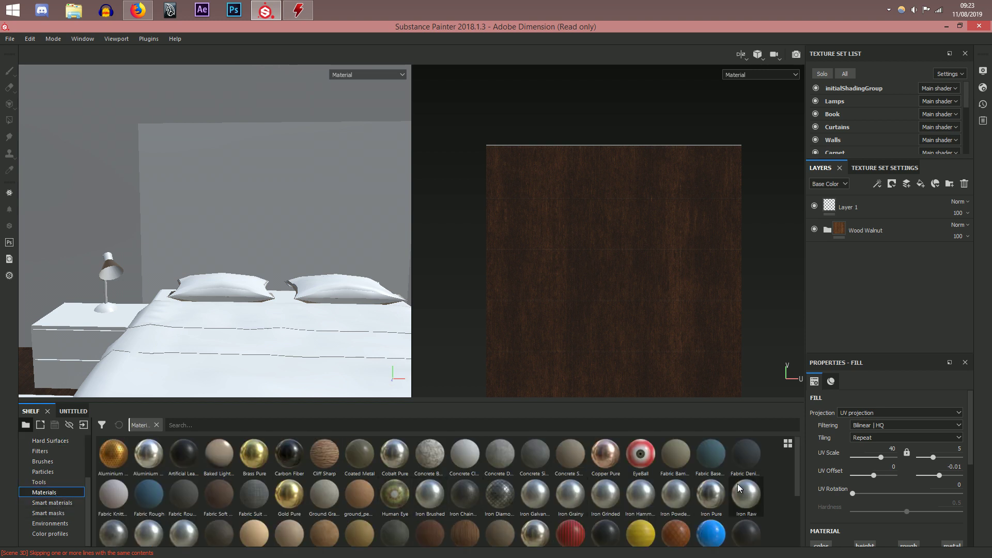
scroll(797, 464, "down", 1)
scroll(797, 481, "down", 1)
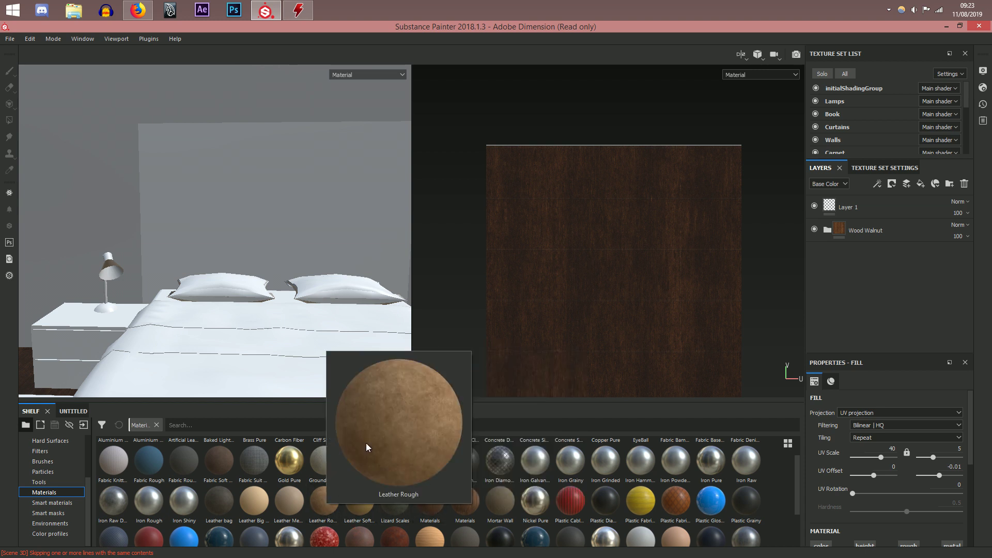
left_click_drag(854, 164, 855, 197)
scroll(851, 163, "down", 1)
left_click(850, 161)
scroll(852, 158, "down", 2)
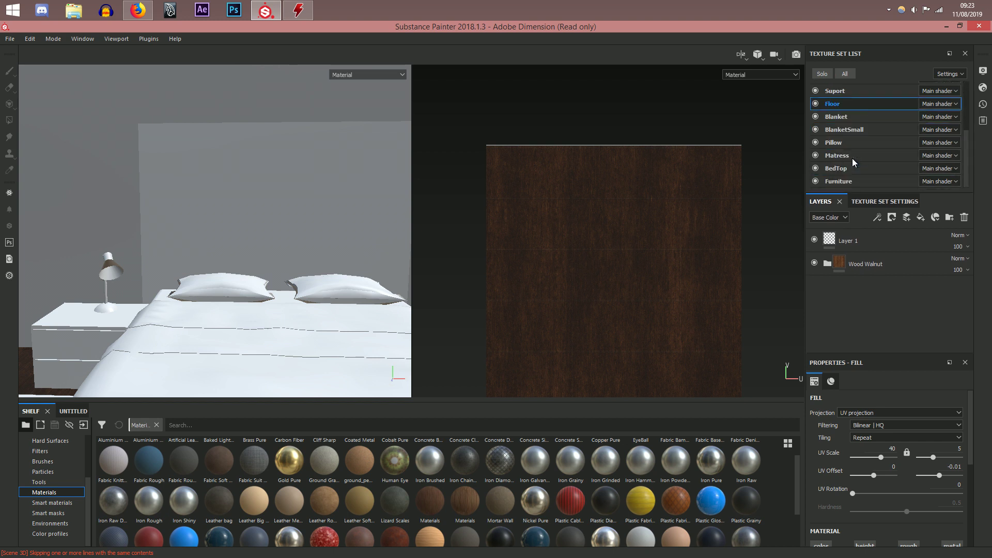
left_click(853, 166)
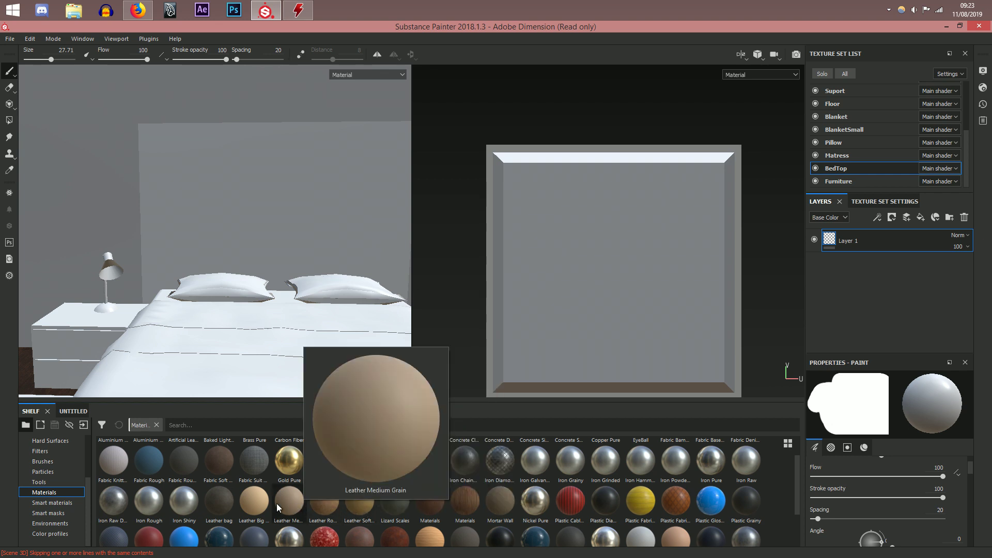
left_click_drag(285, 504, 850, 288)
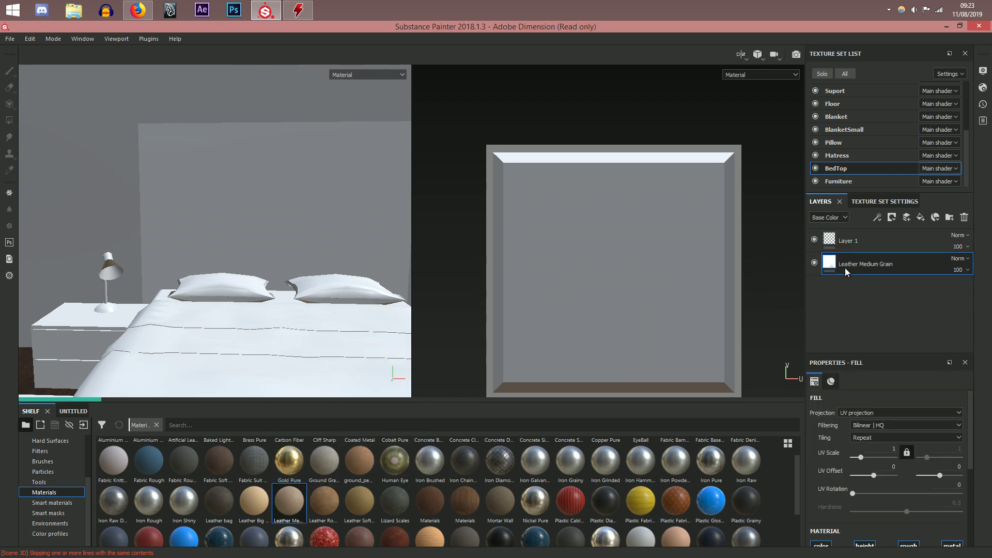
left_click_drag(279, 242, 346, 284, "alt")
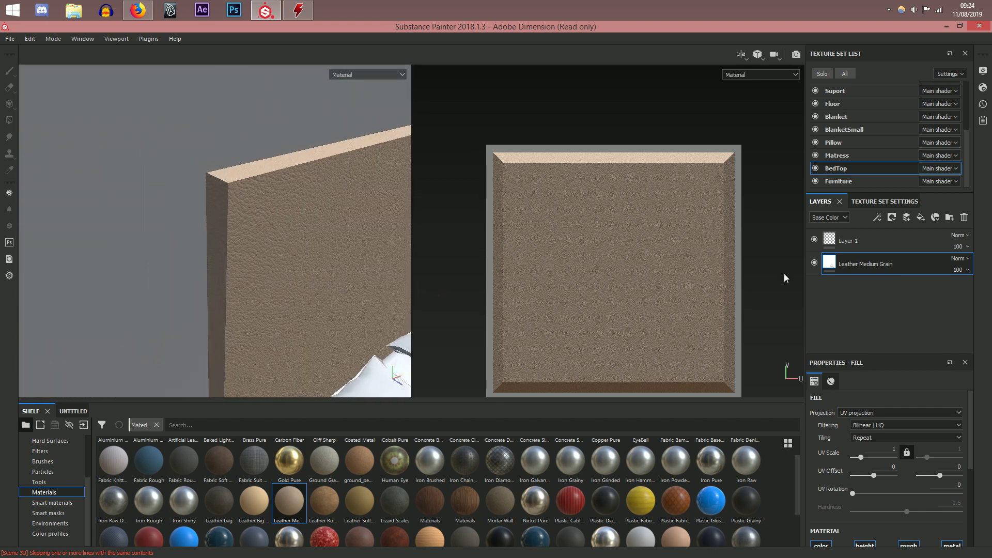
Step: Try UV scales of 4 and 6 for the headboard leather and compare the grain up close
key("alt+Tab")
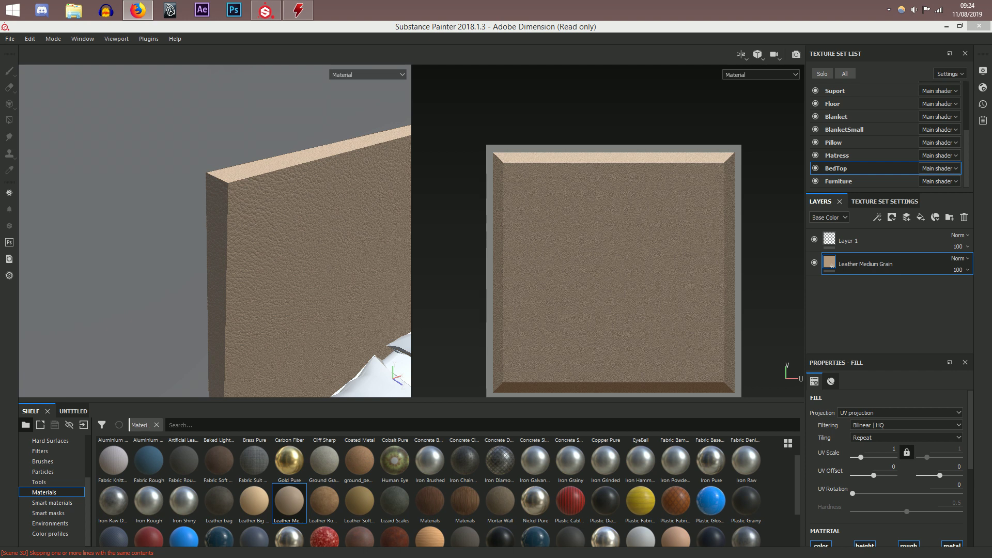
middle_click_drag(598, 300, 567, 290)
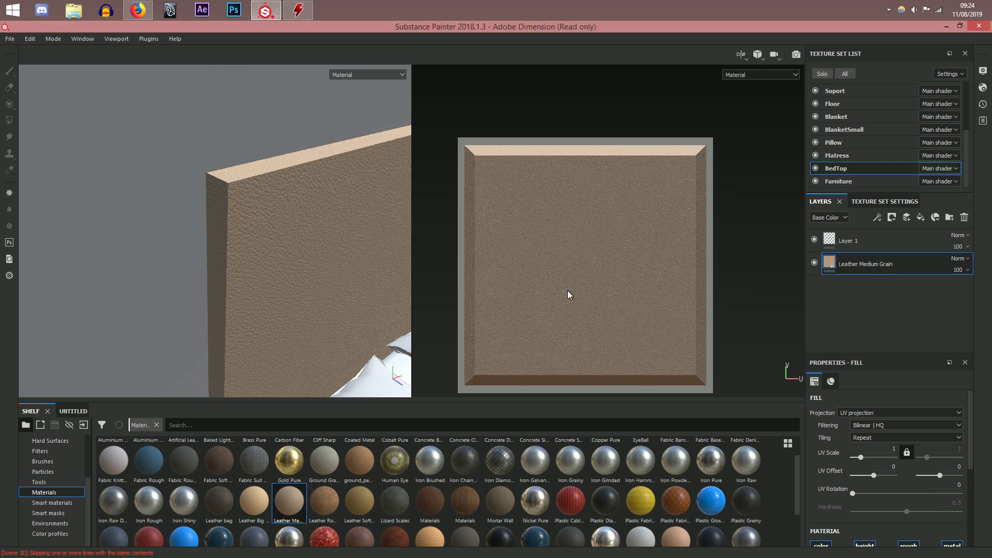
scroll(667, 327, "down", 1)
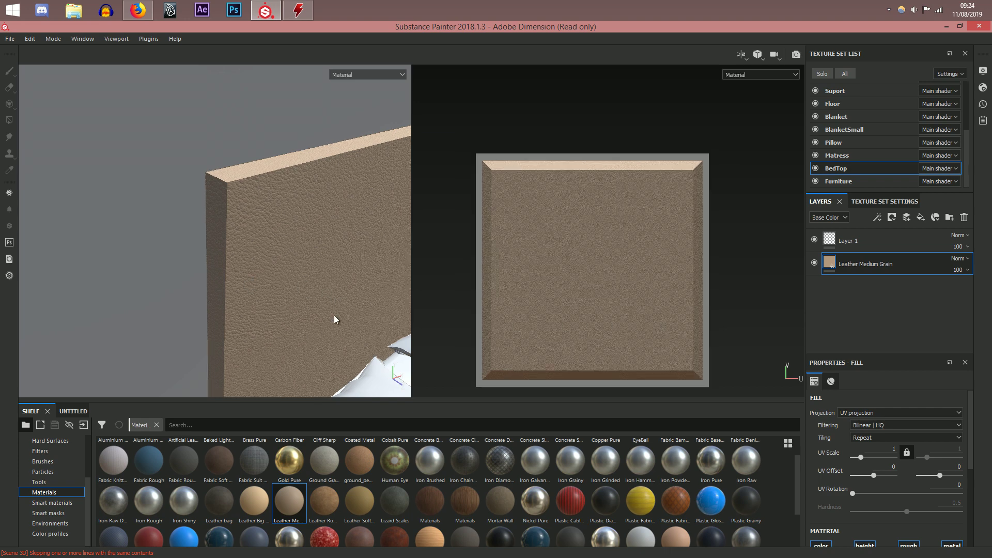
scroll(335, 320, "up", 2)
left_click_drag(341, 321, 335, 289, "alt")
scroll(335, 289, "down", 2)
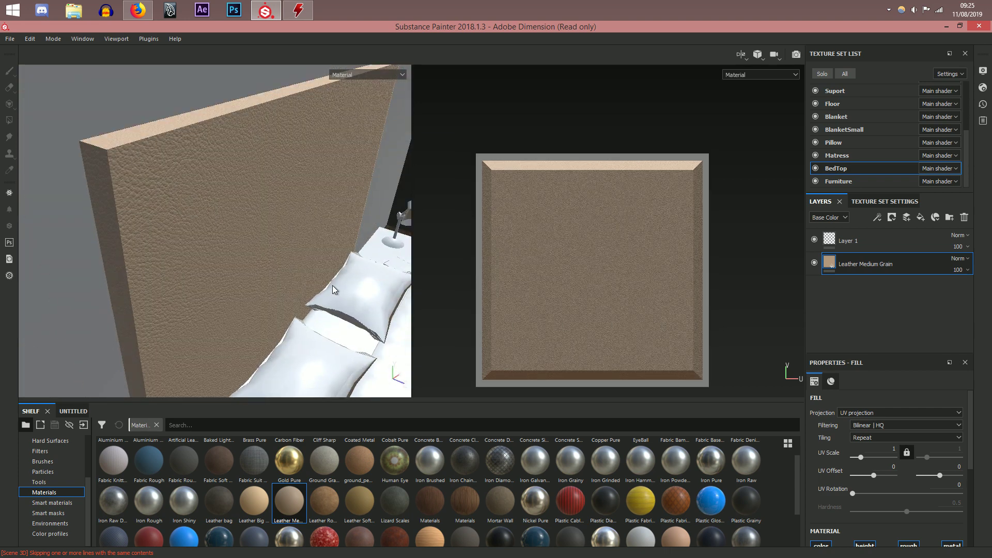
left_click(892, 449)
type("4")
key("Return")
mouse_move(253, 284)
left_mouse_down("alt")
mouse_move(250, 269)
mouse_move(140, 290)
mouse_move(209, 259)
mouse_move(170, 268)
mouse_move(232, 290)
mouse_move(208, 322)
mouse_move(248, 268)
left_mouse_up("alt")
scroll(250, 272, "up", 3)
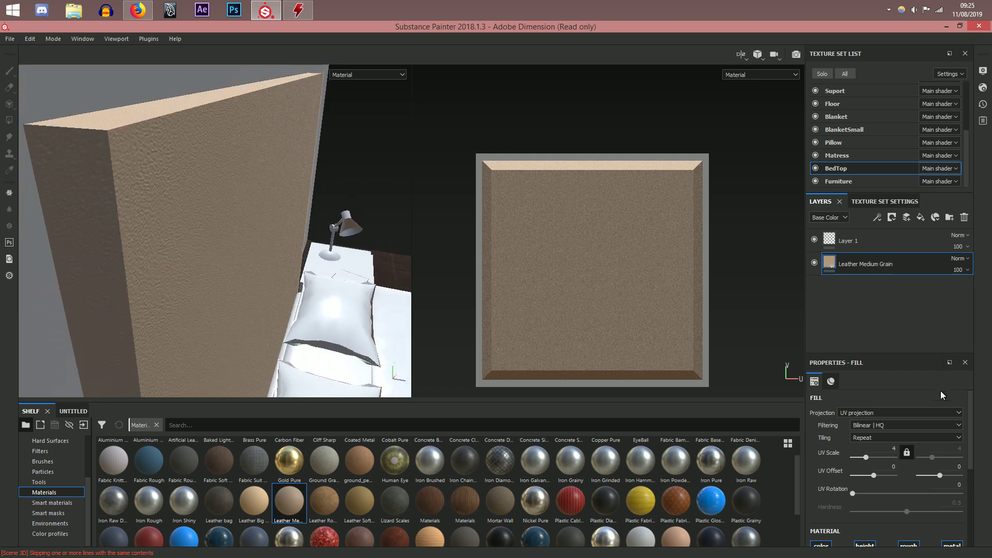
type("6")
key("Return")
left_click_drag(248, 205, 221, 221, "alt")
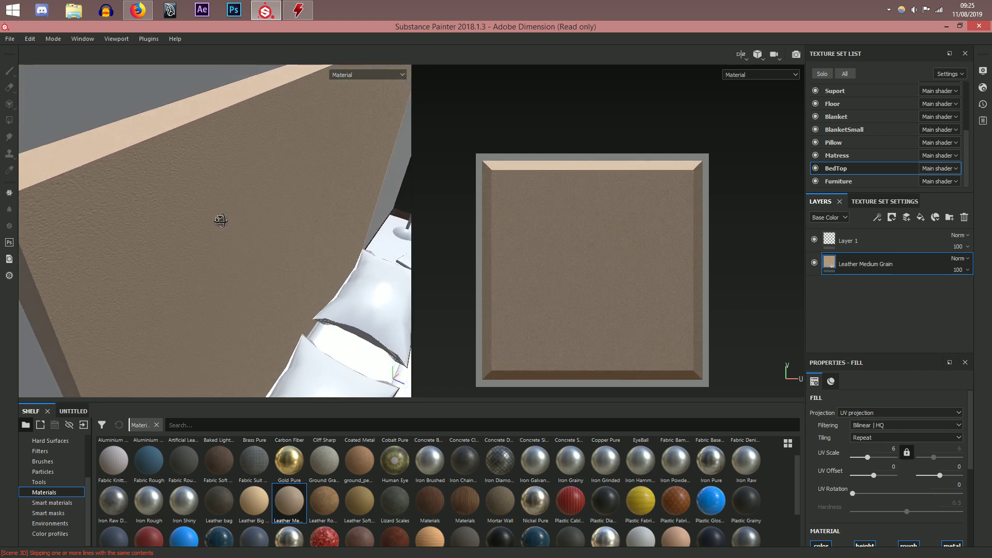
Step: Set the Leather Medium Grain layer's UV scale to 8 and its roughness to 0.6142
left_click(893, 451)
type("8")
key("Return")
scroll(910, 458, "down", 5)
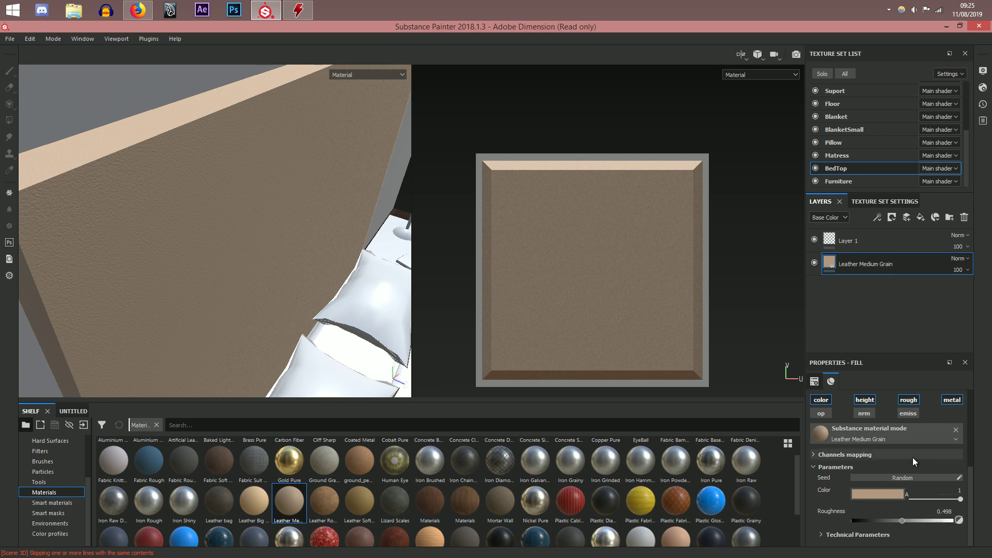
left_click(928, 523)
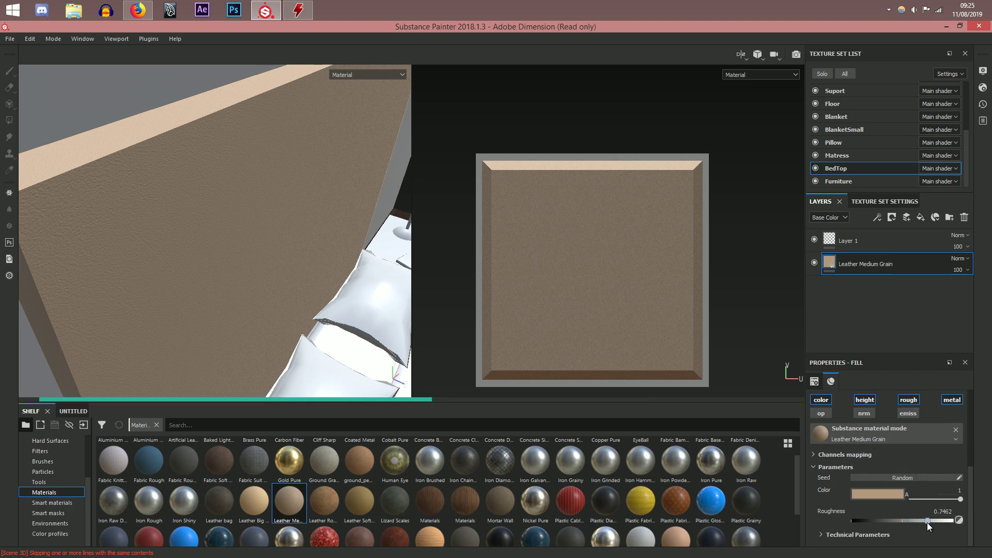
left_click(914, 521)
mouse_move(248, 299)
left_mouse_down("alt")
mouse_move(271, 299)
mouse_move(237, 235)
mouse_move(256, 284)
left_mouse_up("alt")
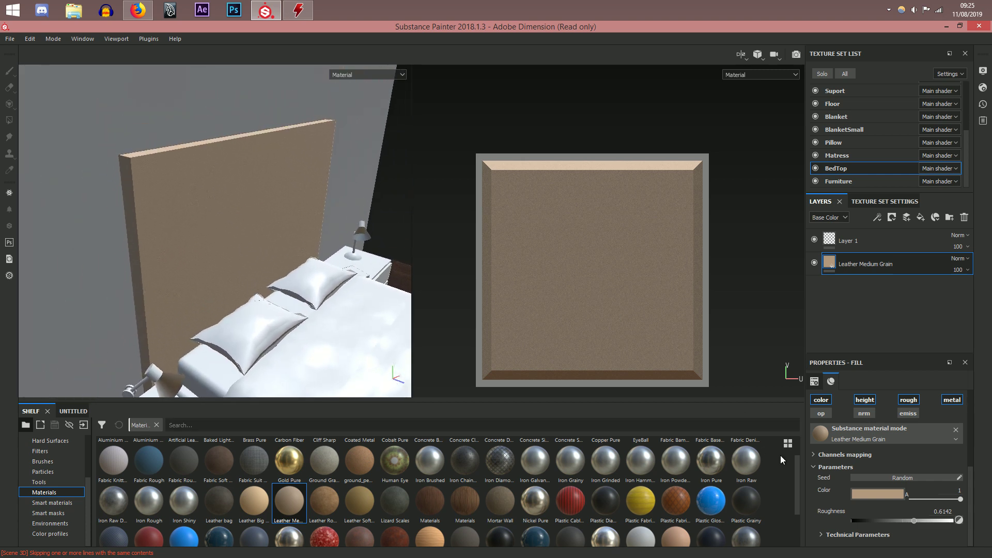
Step: Darken the leather's color from beige to a more saturated brown and check it on the headboard
left_click(895, 493)
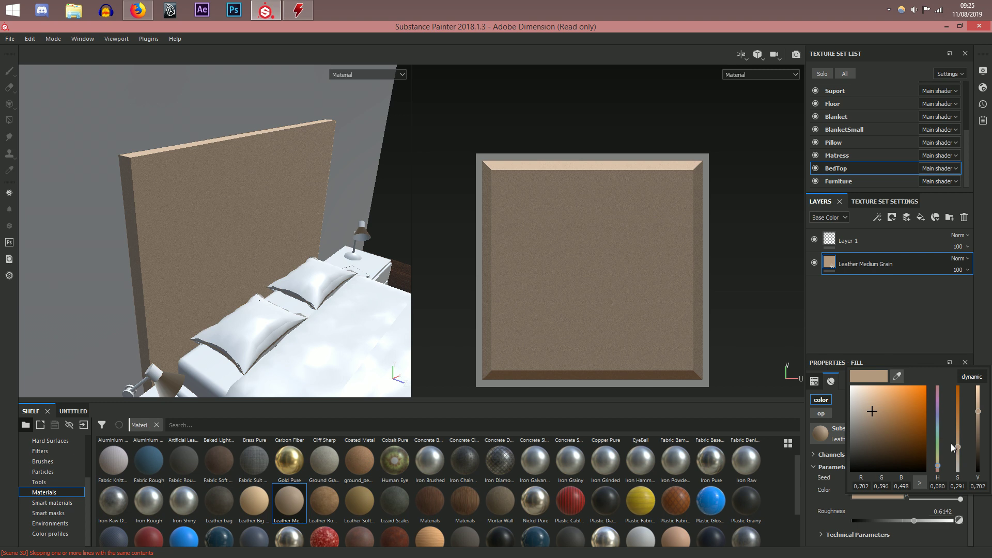
left_click_drag(978, 412, 978, 438)
left_click_drag(873, 440, 888, 435)
left_click_drag(411, 339, 208, 289, "alt")
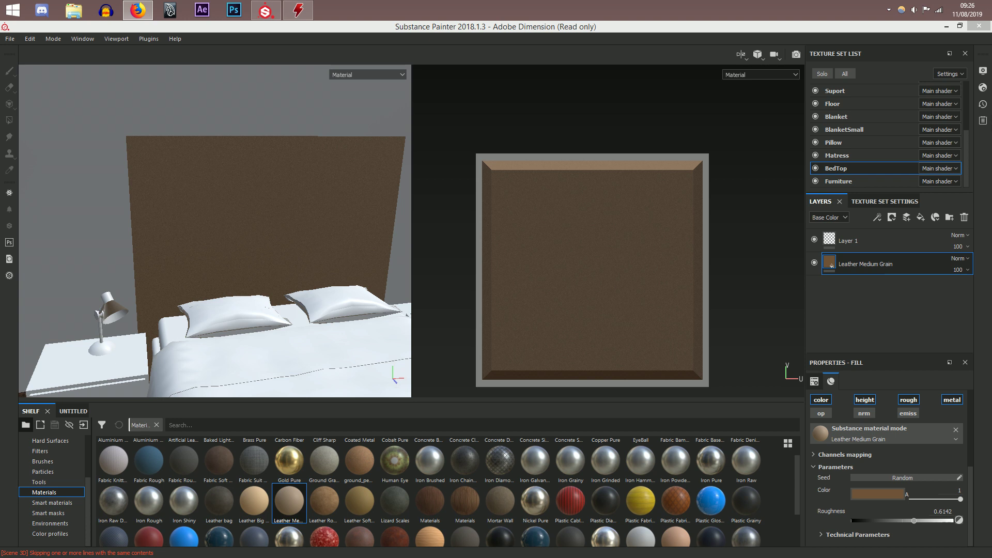
left_click(337, 248)
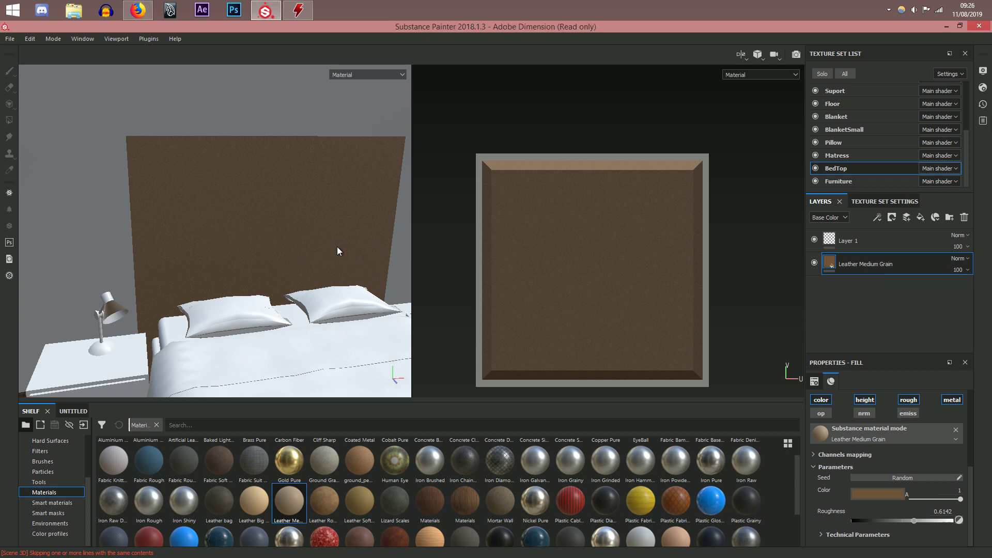
Step: Start a resource import and add capitone.png from the allegorithmic shelf's textures folder
left_click(83, 425)
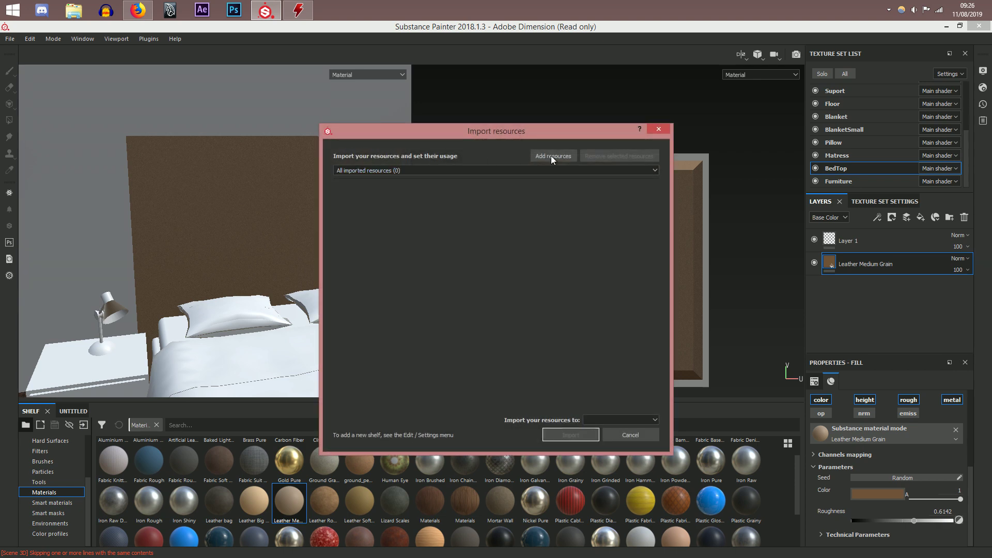
left_click(566, 158)
left_click(371, 276)
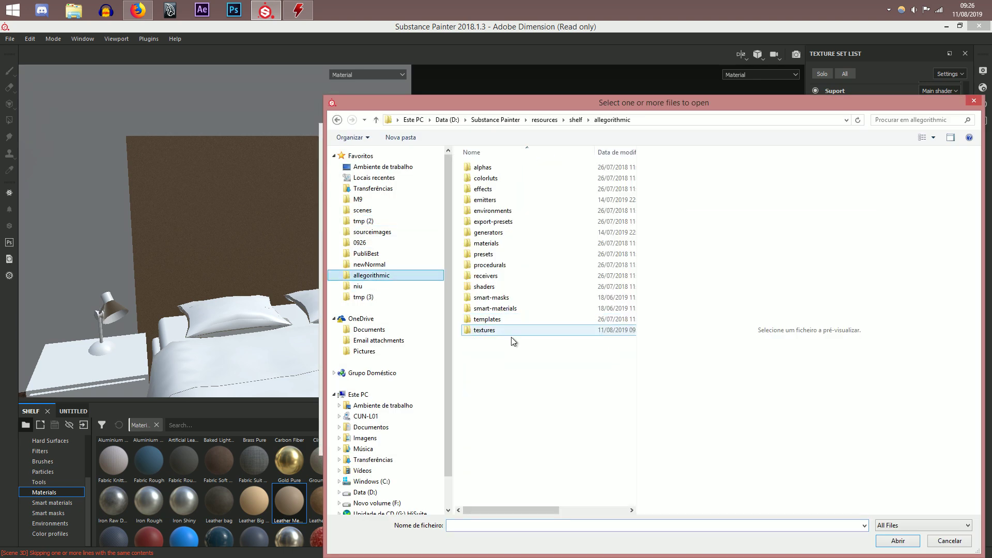
double_click(489, 333)
left_click(486, 200)
left_click(898, 541)
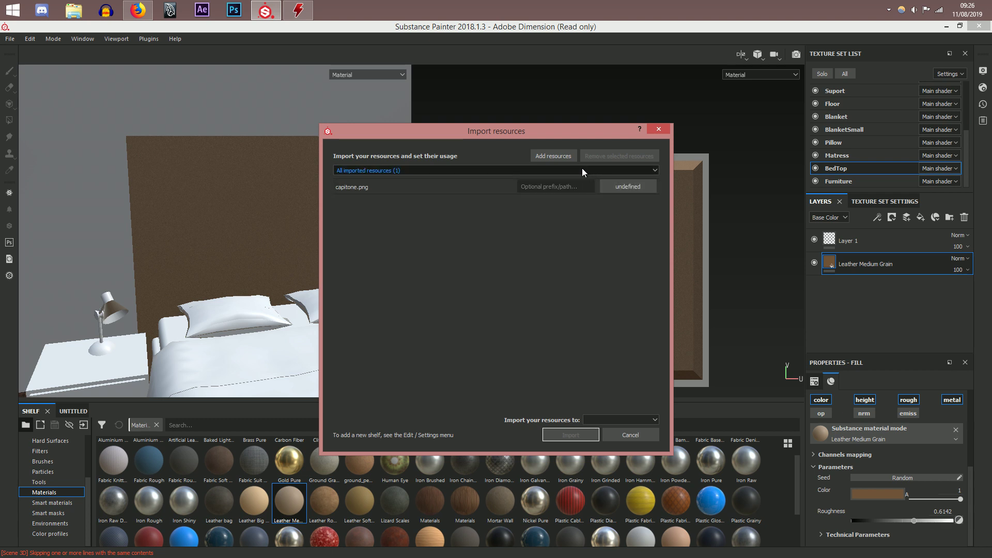
Step: Set the usage of capitone.png to texture and import it into the shelf 'shelf'
left_click(646, 185)
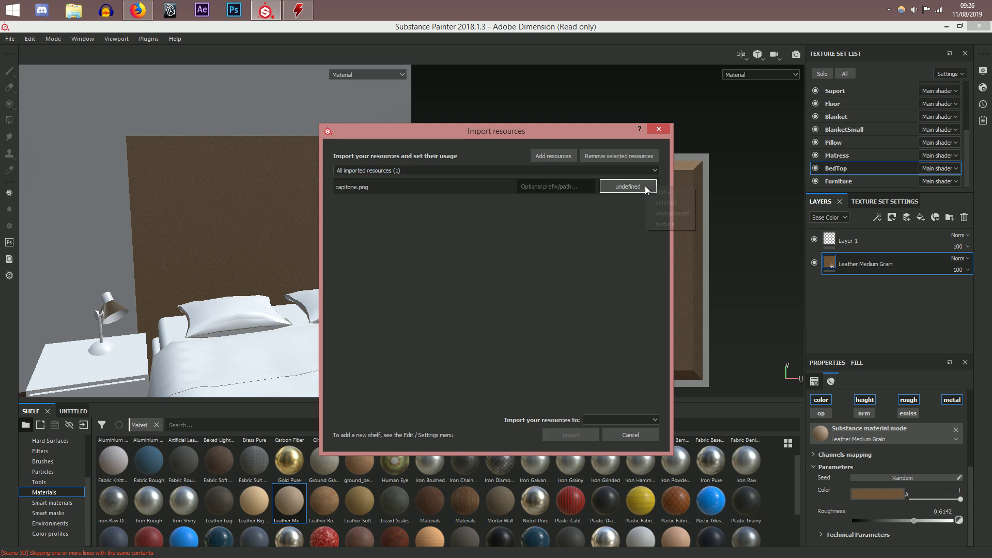
left_click(672, 225)
left_click(594, 421)
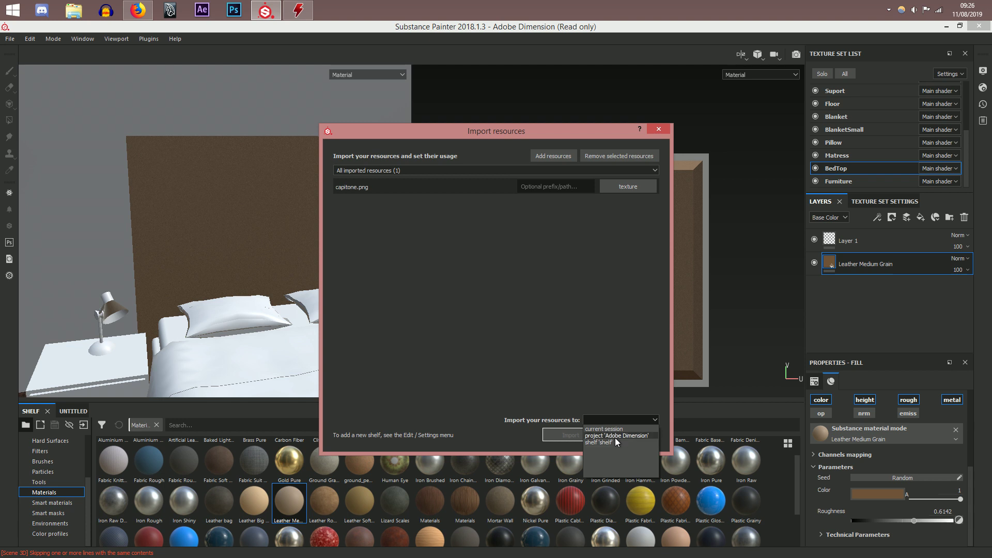
left_click(617, 443)
left_click(565, 435)
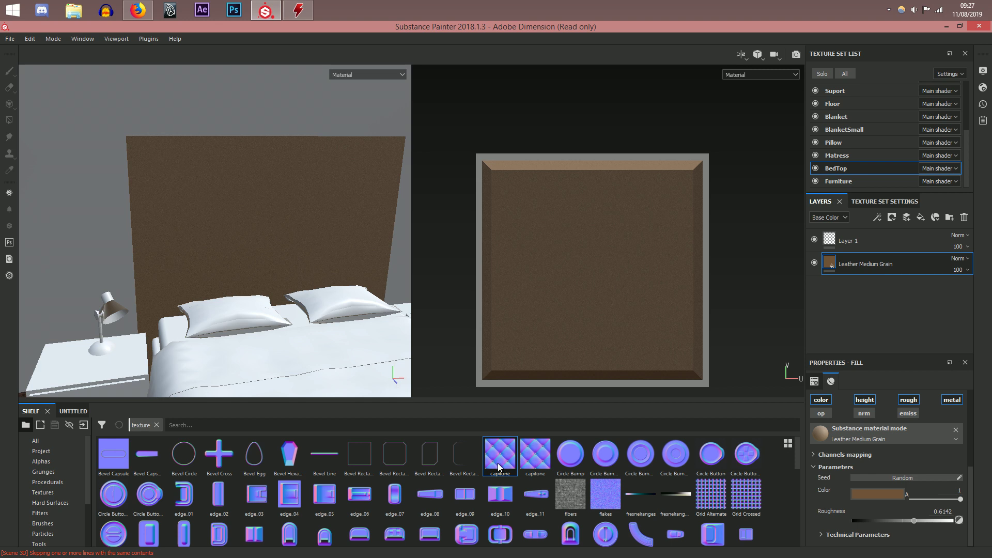
Step: Add a fill layer above Leather Medium Grain and disable all of its channels except normal
mouse_move(499, 468)
left_click(915, 221)
scroll(896, 490, "up", 3)
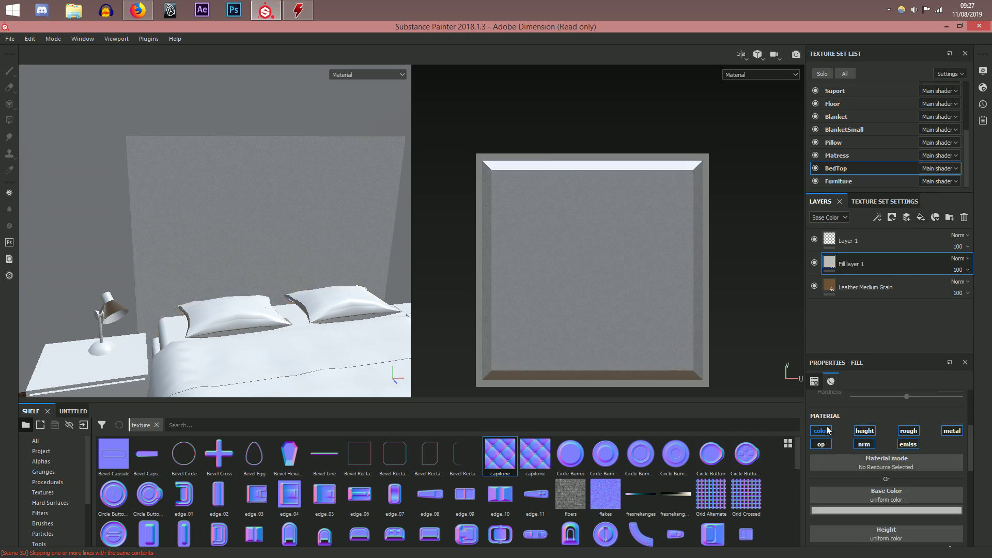
left_click(827, 431)
left_click(827, 444)
left_click(865, 431)
left_click(909, 431)
left_click(908, 445)
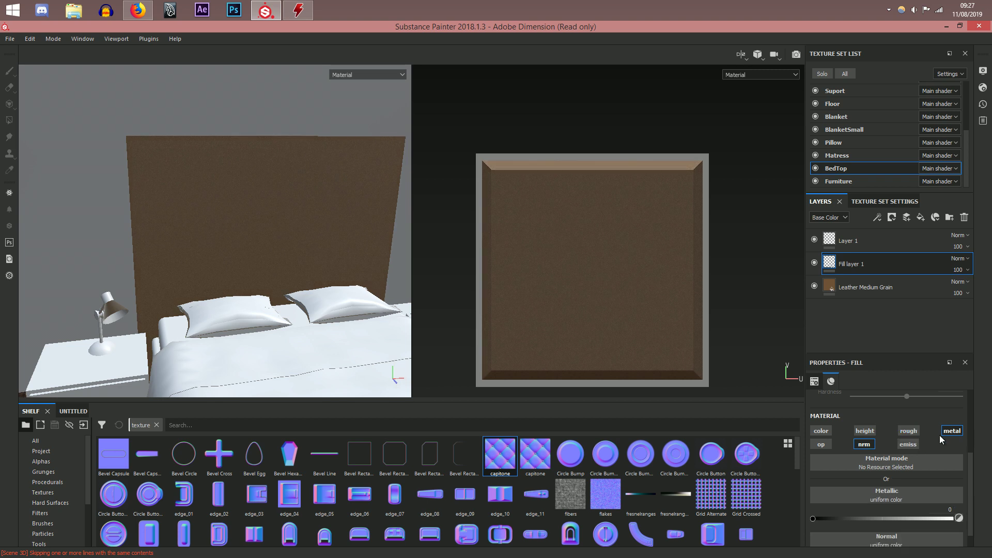
left_click(952, 431)
Step: Assign the capitone texture to the fill layer's normal channel and inspect the tufting on the headboard
left_click_drag(504, 464, 878, 501)
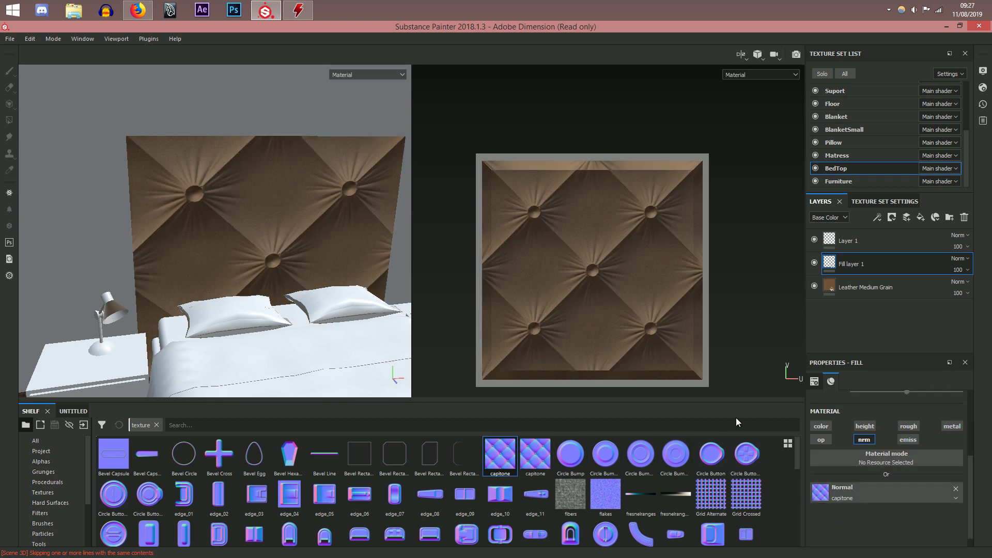
scroll(277, 259, "up", 2)
left_click_drag(278, 259, 473, 274, "alt")
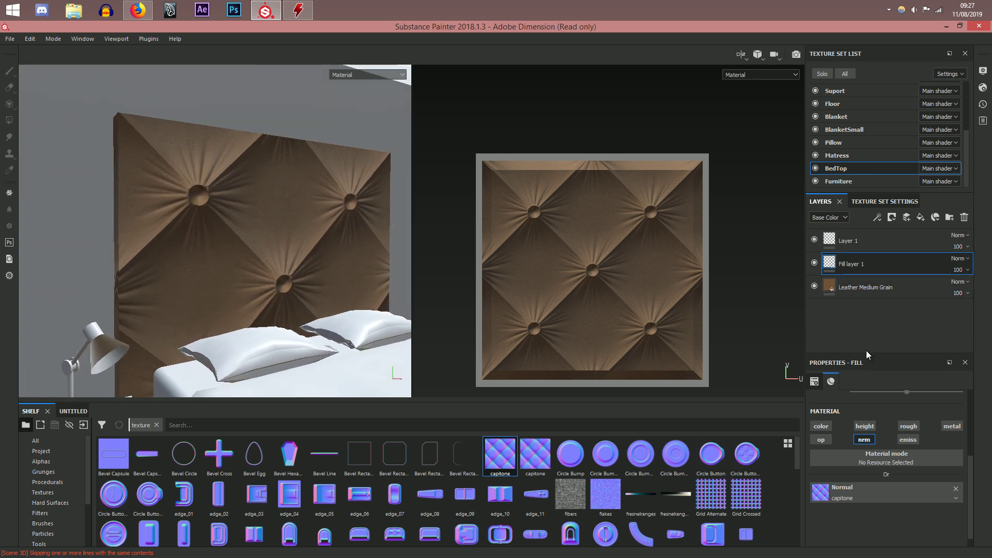
Step: Tile the capitone normal map more densely on the headboard by setting Fill layer 1's UV scale to 5
scroll(885, 455, "up", 5)
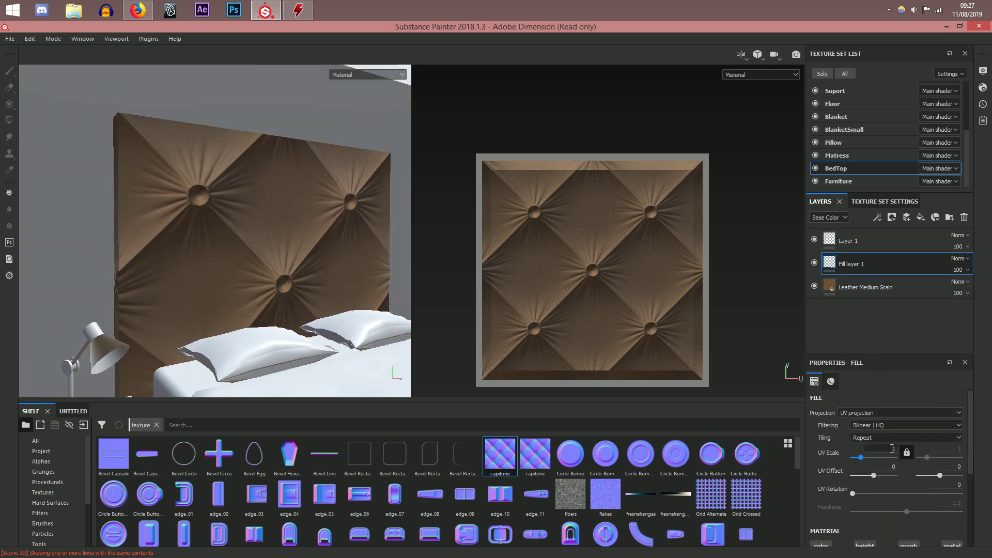
key("Return")
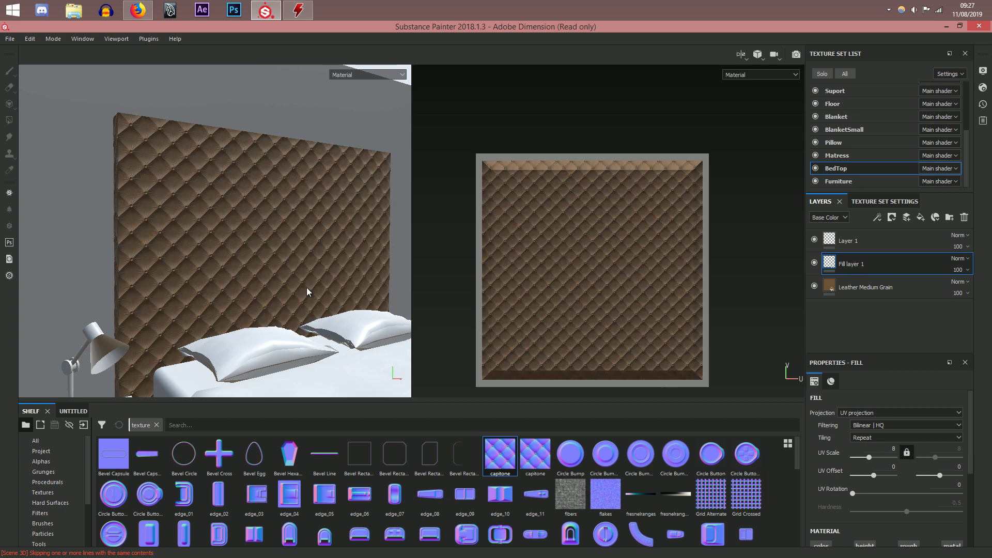
left_click_drag(237, 257, 236, 299, "alt")
key("Return")
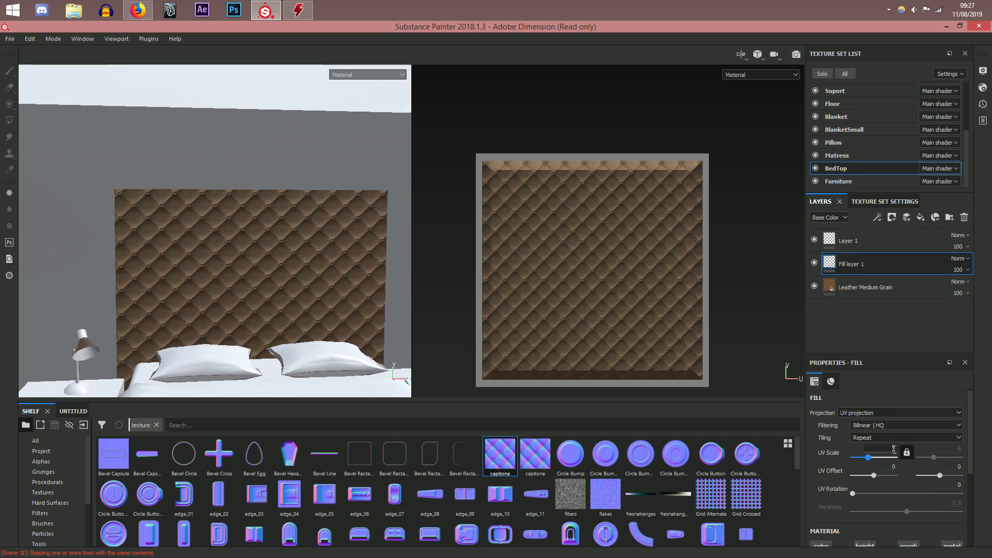
left_click(901, 443)
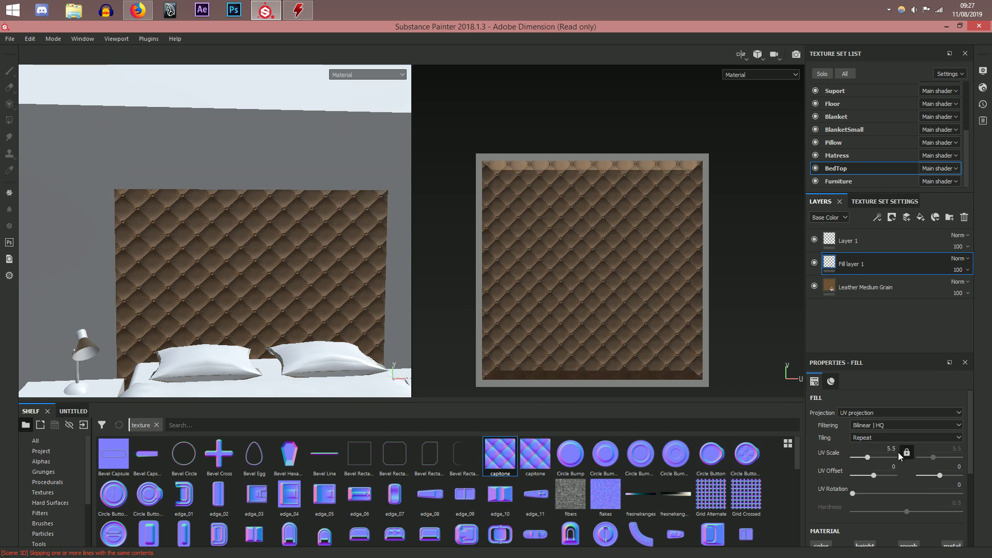
left_click_drag(865, 460, 869, 461)
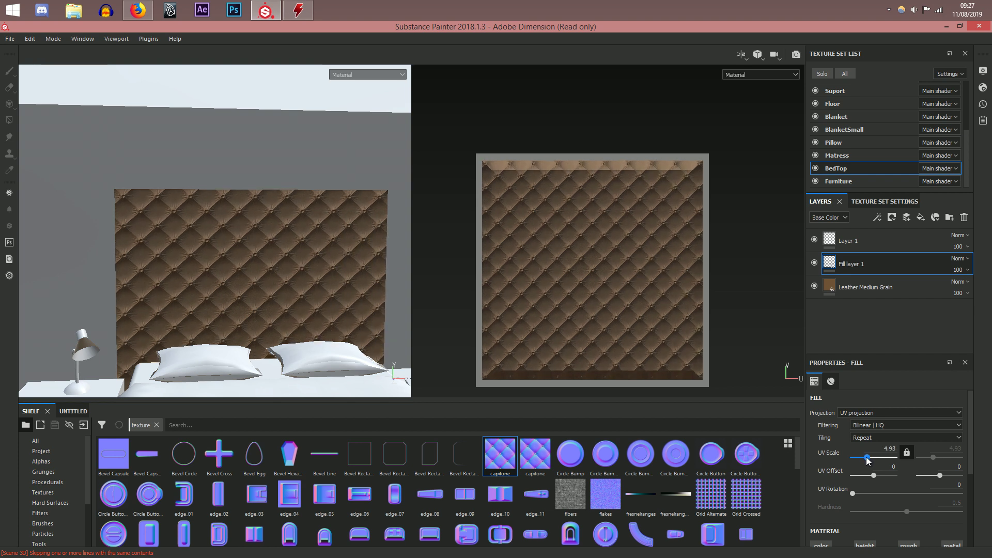
left_click_drag(868, 461, 868, 461)
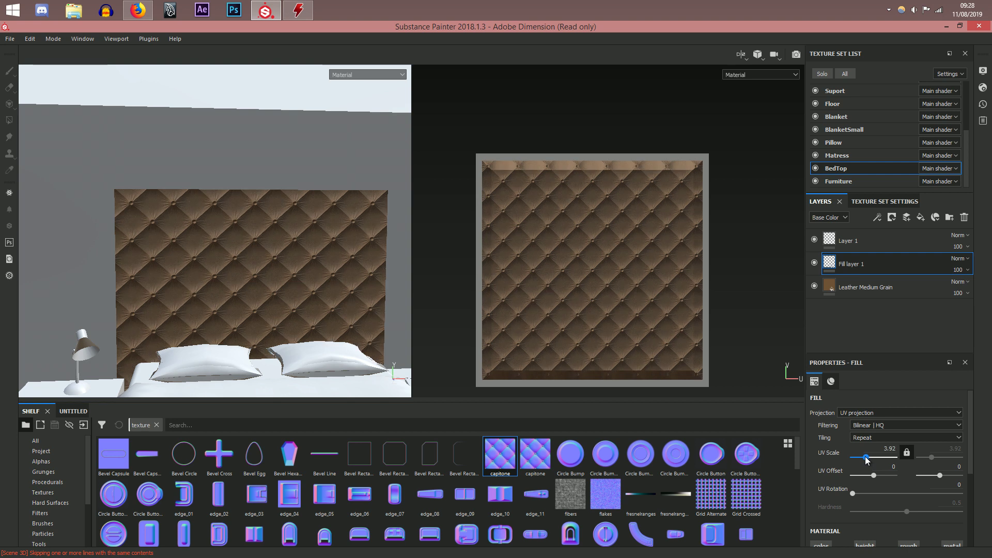
left_click_drag(867, 461, 868, 460)
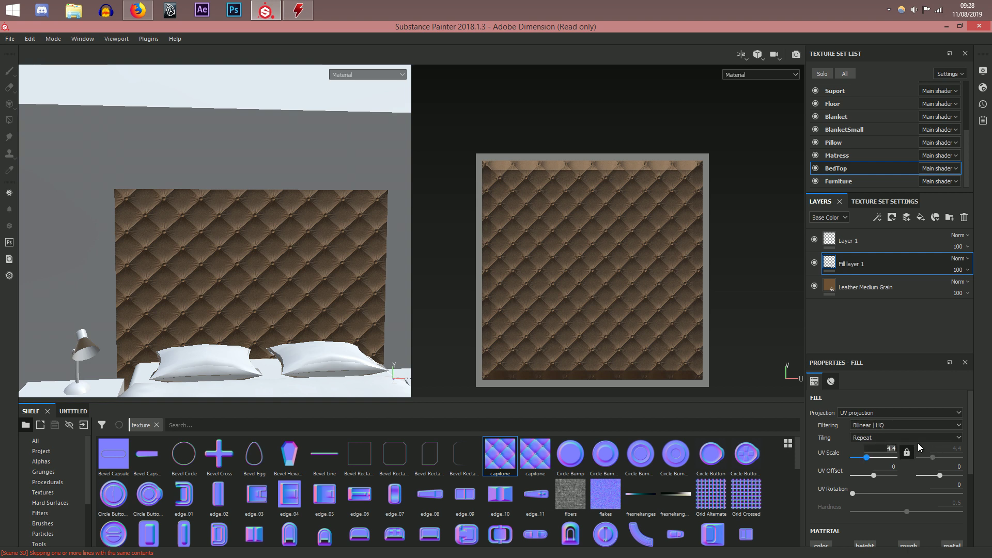
type("5")
key("Return")
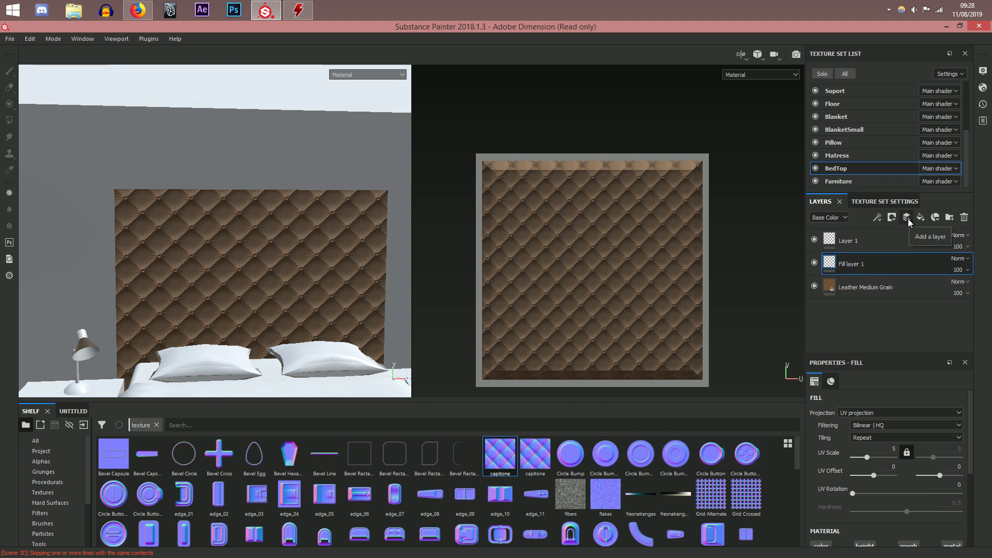
Step: Add a white mask to Fill layer 1 and enlarge the black mask brush to a size of about 10.78
left_click(892, 217)
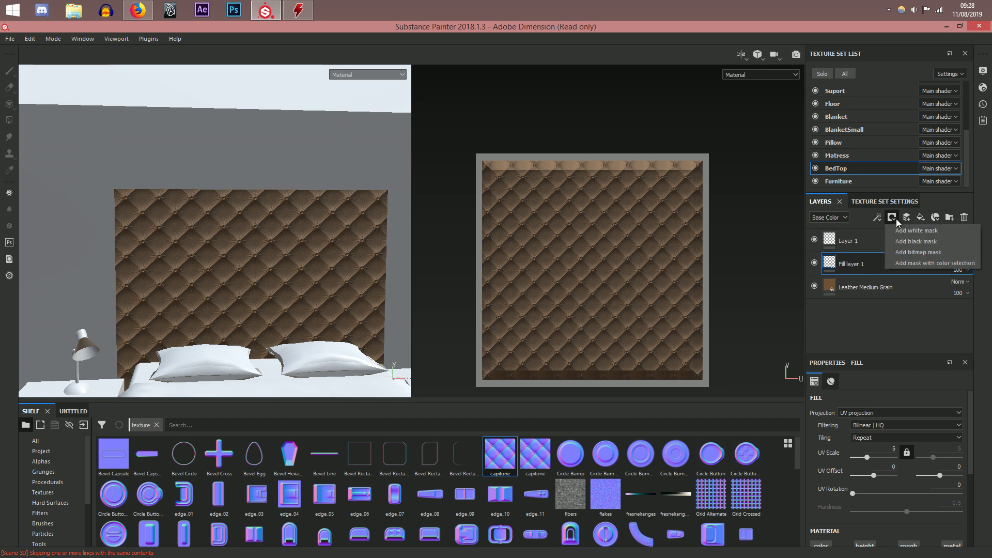
left_click(933, 243)
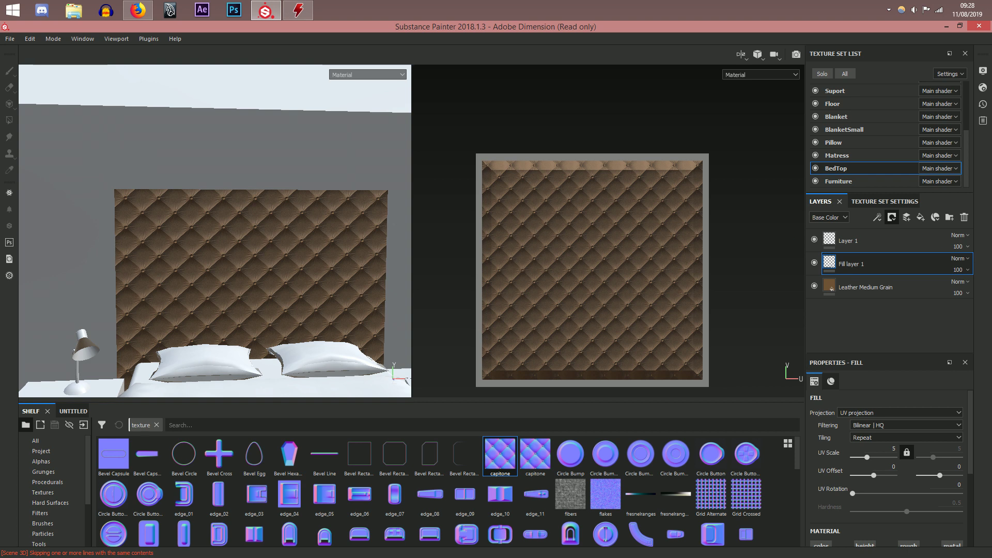
scroll(852, 499, "down", 5)
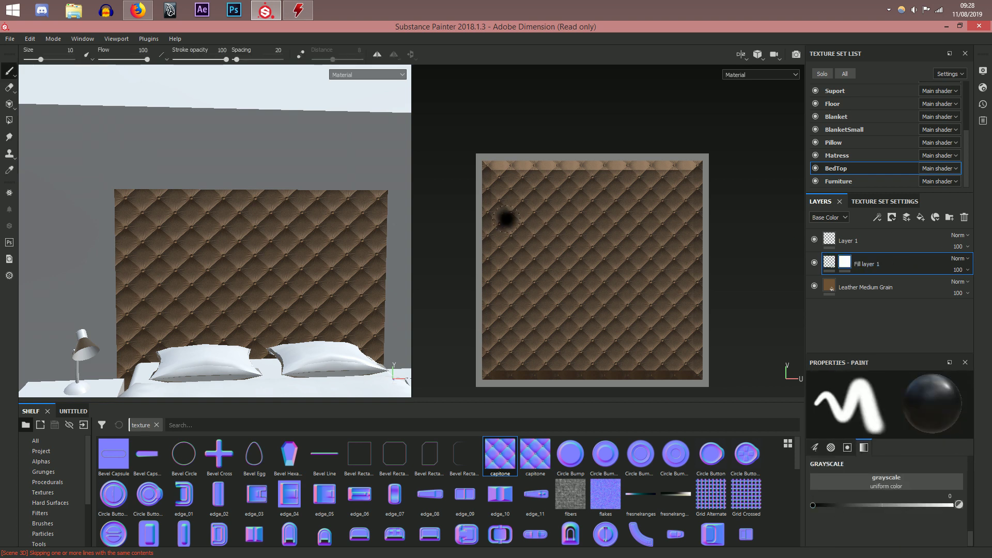
middle_click_drag(127, 222, 227, 208)
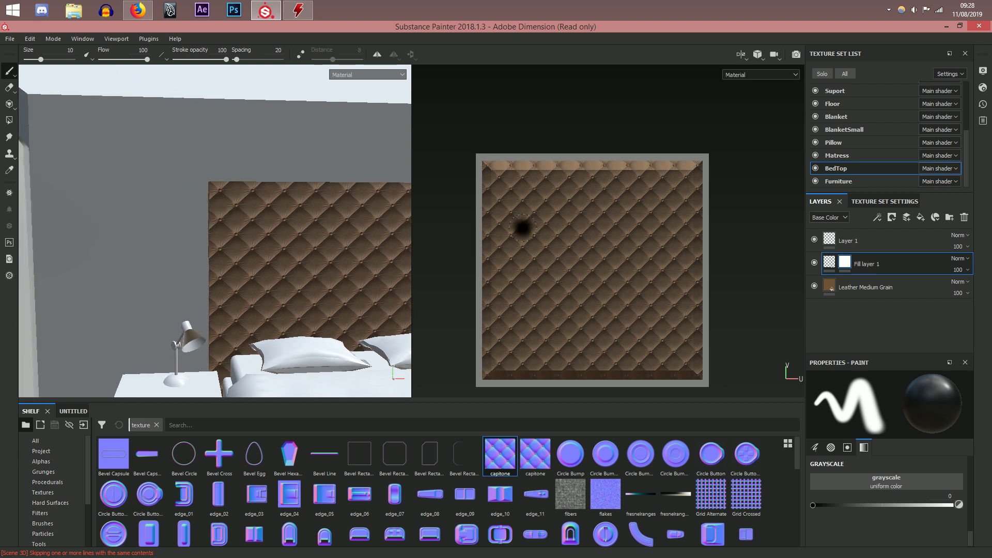
right_click_drag(487, 169, 489, 180, "alt")
Step: Mask out the tufting along all four borders of the BedTop UV square with straight black brush strokes
left_click(487, 166)
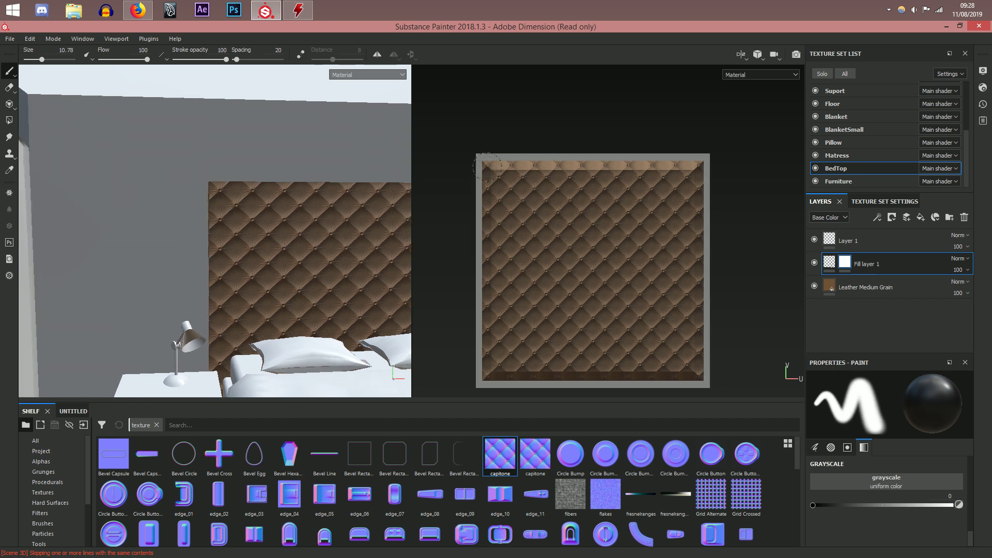
left_click(487, 377, "shift")
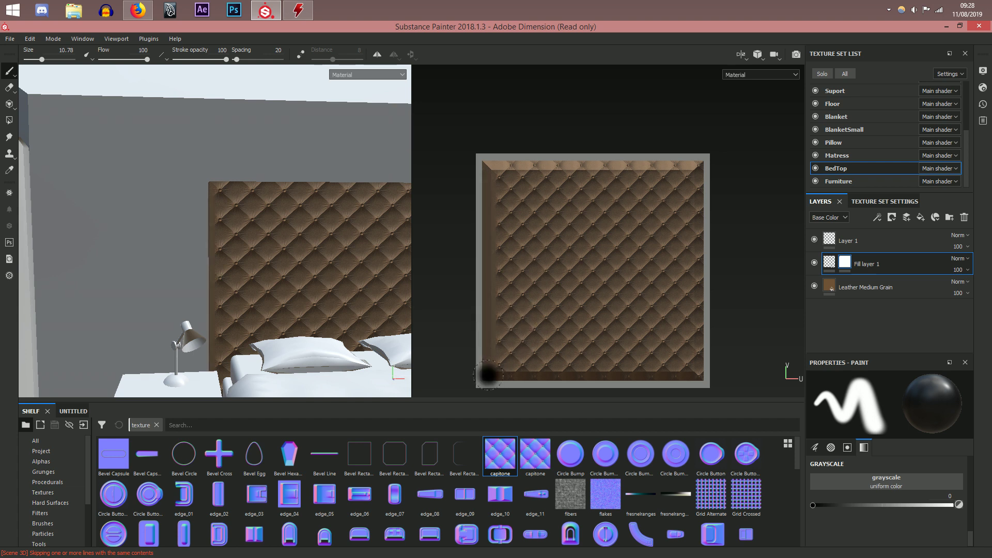
left_click(698, 376, "shift")
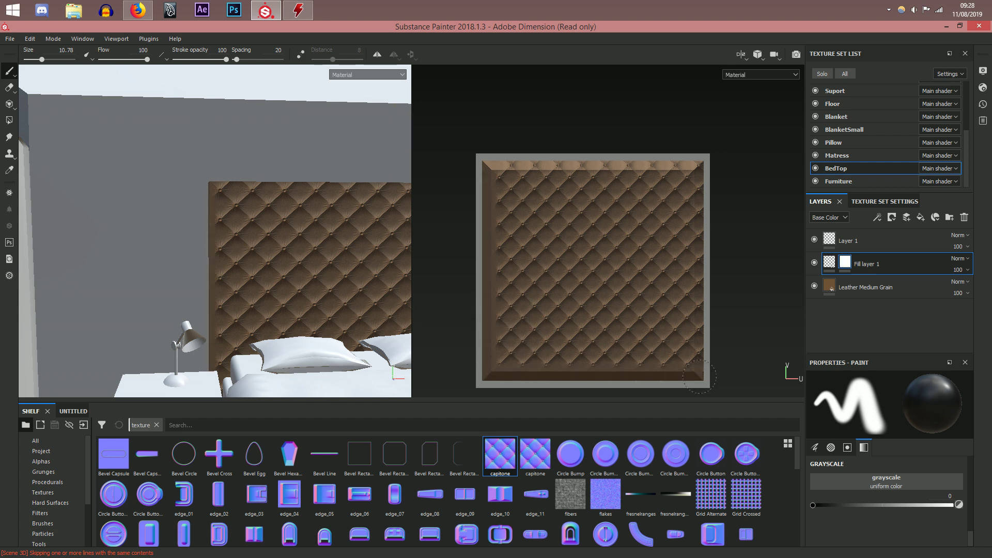
left_click(700, 166, "shift")
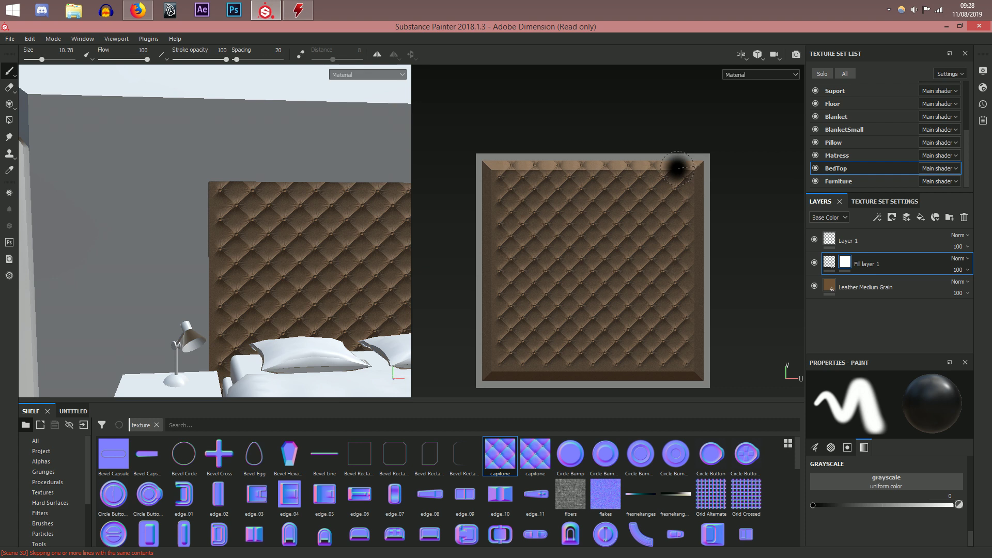
left_click(486, 164, "shift")
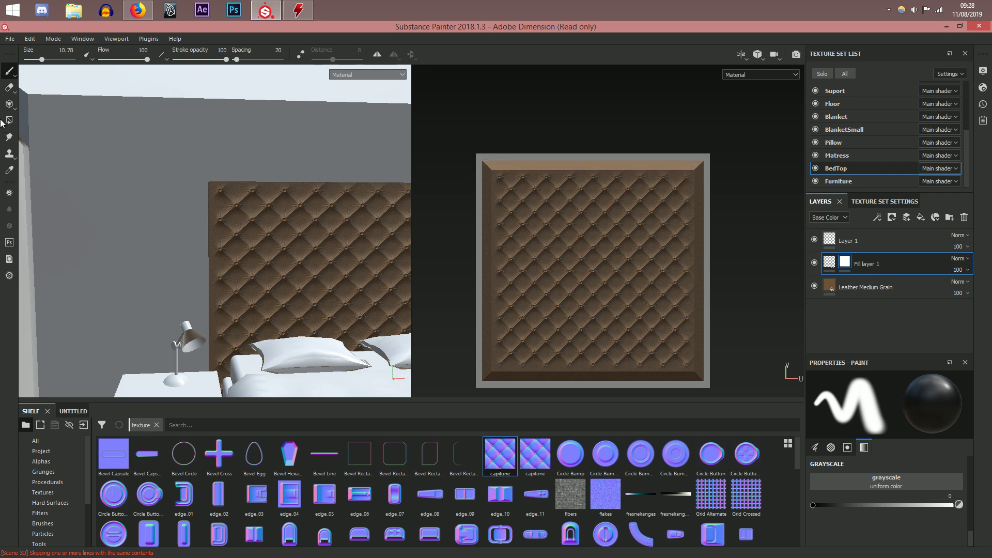
Step: Examine the headboard's front and side edges in the 3D view to check the masked border
left_click_drag(184, 215, 208, 277, "alt")
middle_click_drag(208, 277, 6, 257, "alt")
middle_click_drag(246, 241, 150, 230, "alt")
middle_click_drag(300, 275, 233, 344, "alt")
right_click_drag(232, 345, 296, 241, "alt")
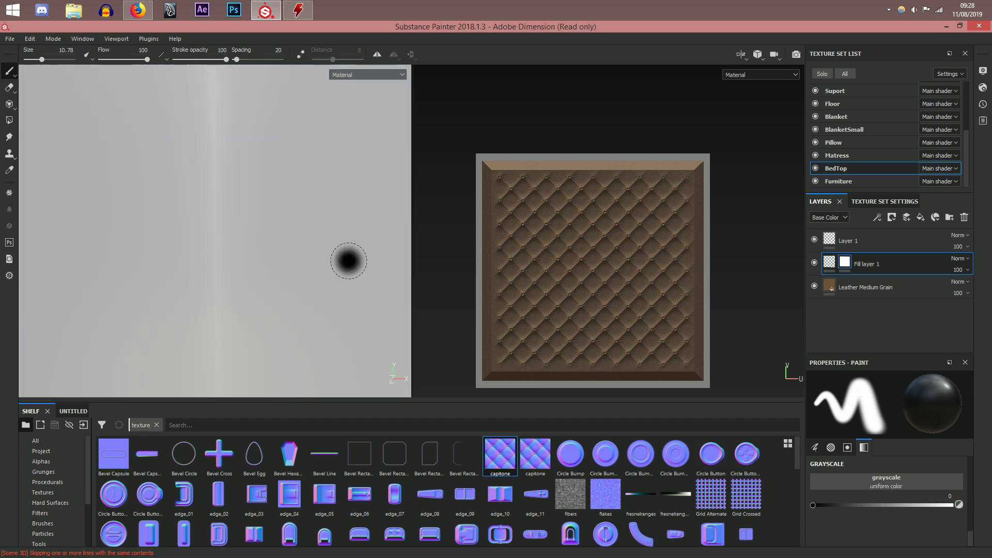
mouse_move(315, 258)
left_mouse_down("alt")
mouse_move(341, 266)
mouse_move(250, 261)
mouse_move(274, 265)
mouse_move(259, 272)
mouse_move(271, 287)
mouse_move(4, 192)
mouse_move(339, 277)
mouse_move(189, 248)
mouse_move(294, 255)
mouse_move(212, 243)
mouse_move(196, 269)
mouse_move(307, 301)
left_mouse_up("alt")
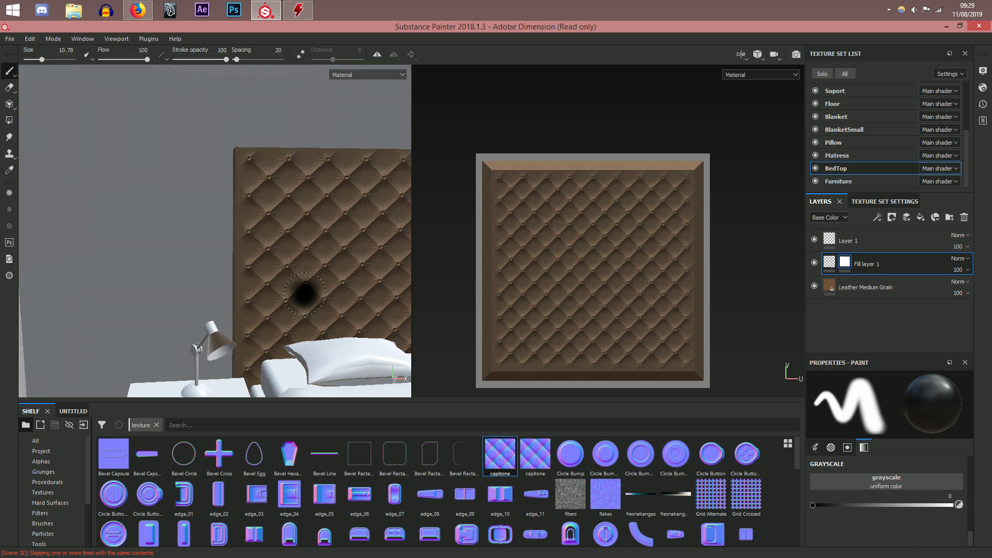
scroll(298, 292, "up", 3)
left_click_drag(266, 237, 209, 336, "alt")
scroll(317, 271, "down", 3)
scroll(343, 283, "down", 2)
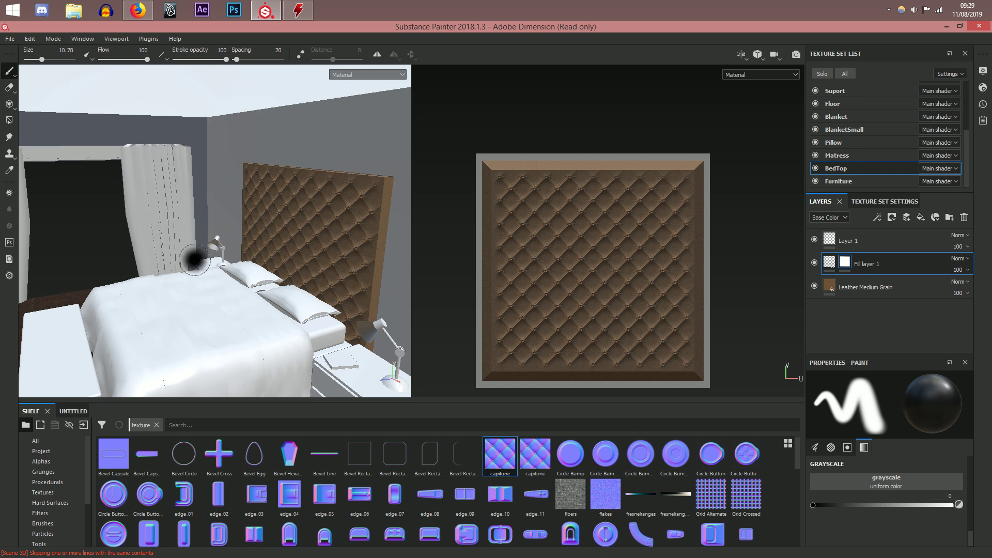
Step: Select the BedFront texture set and display the smart materials in the shelf
left_click_drag(229, 244, 201, 336, "alt")
middle_click_drag(202, 336, 224, 278, "alt")
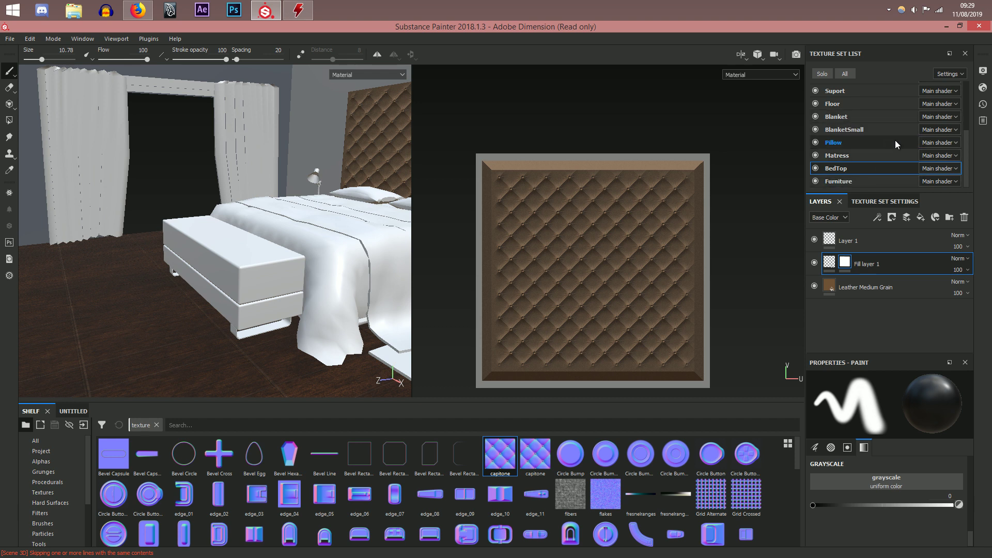
left_click_drag(967, 136, 968, 115)
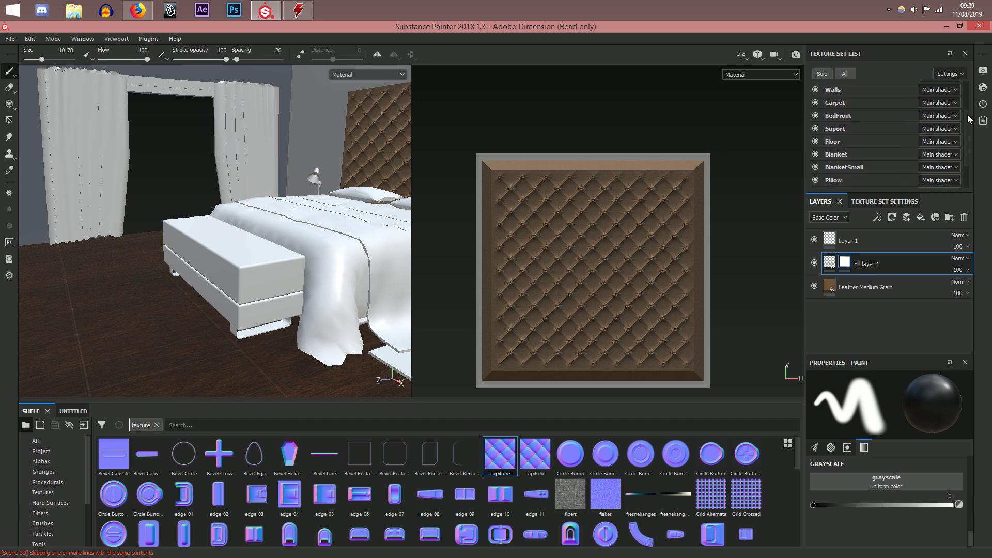
left_click(867, 116)
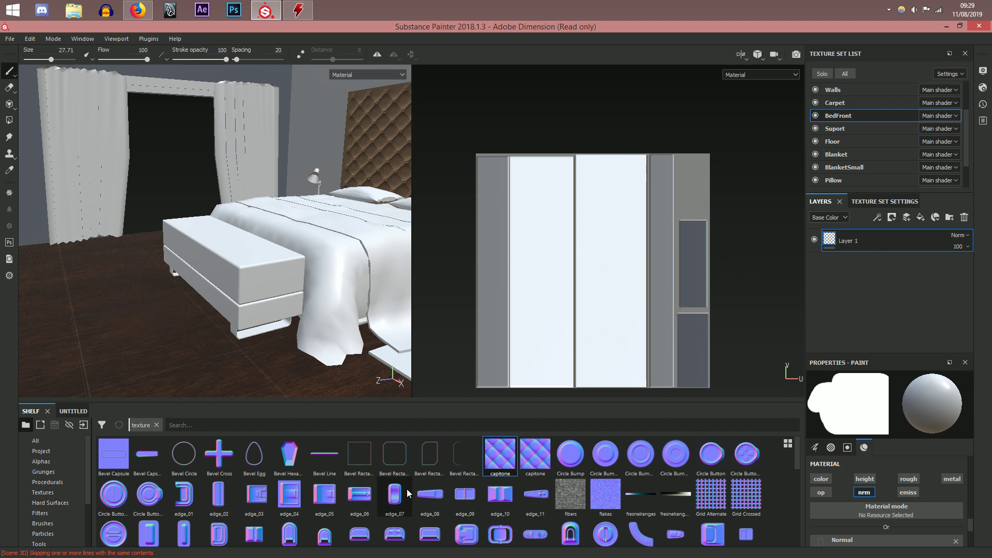
left_click(58, 492)
scroll(58, 526, "down", 2)
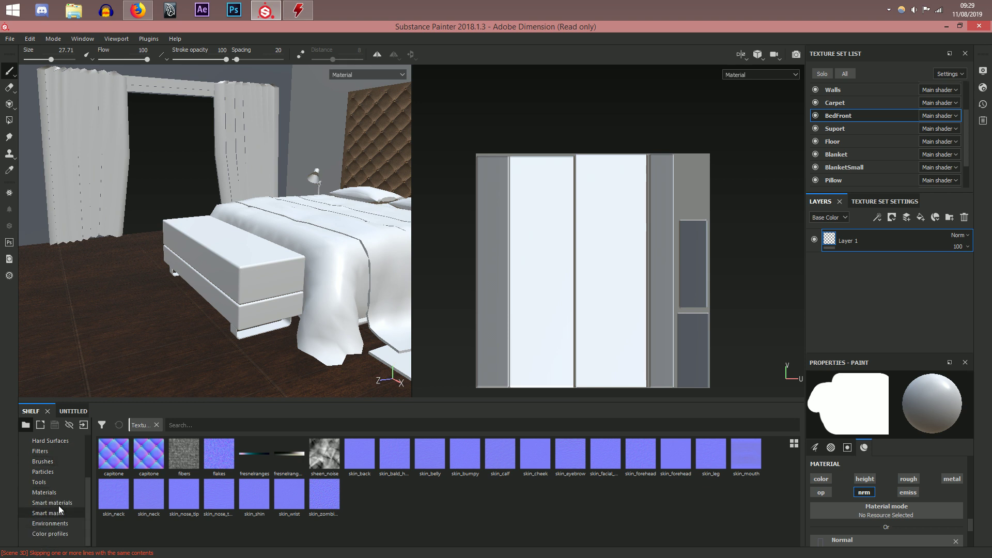
left_click(58, 505)
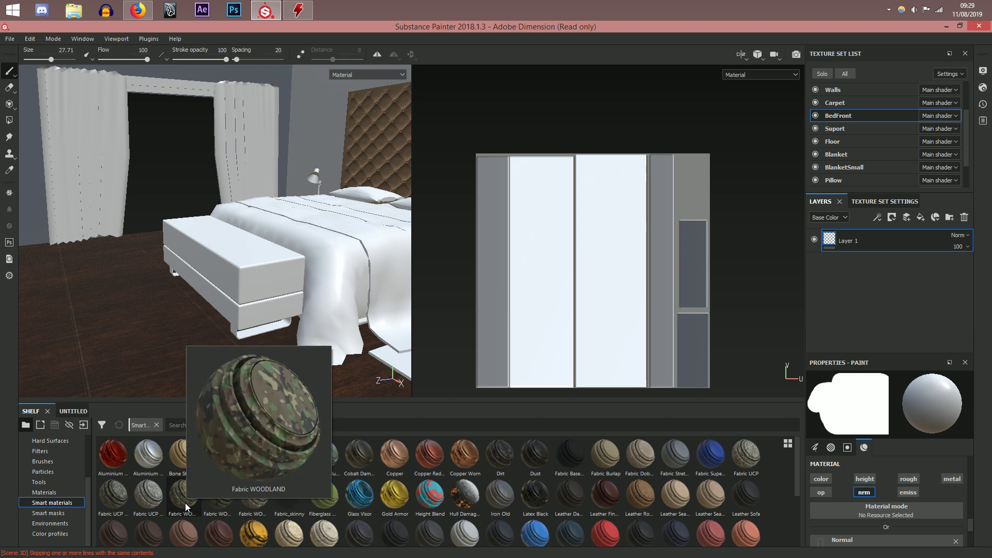
Step: Add the Leatherette Damaged smart material below Layer 1 in BedFront and inspect it on the bench at the foot of the bed
mouse_move(663, 490)
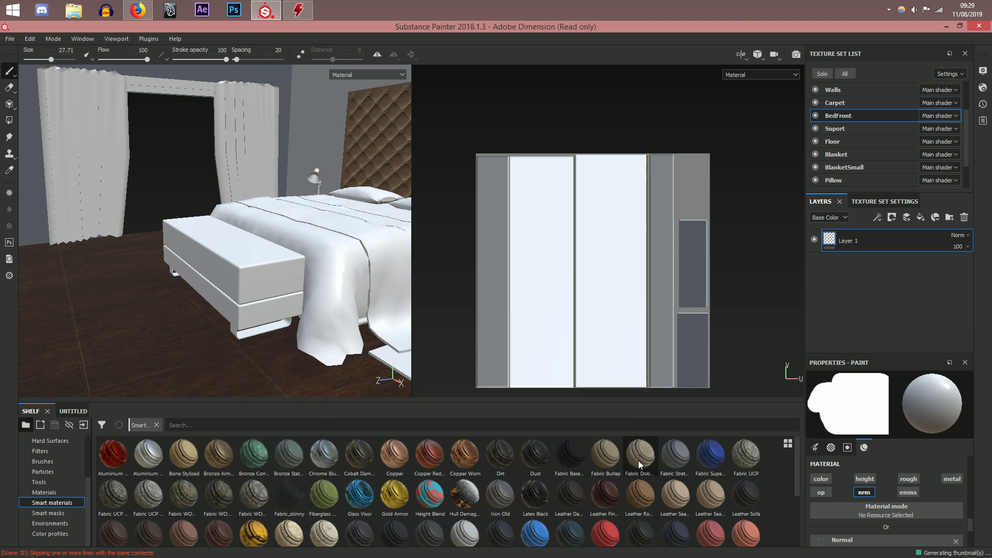
mouse_move(636, 457)
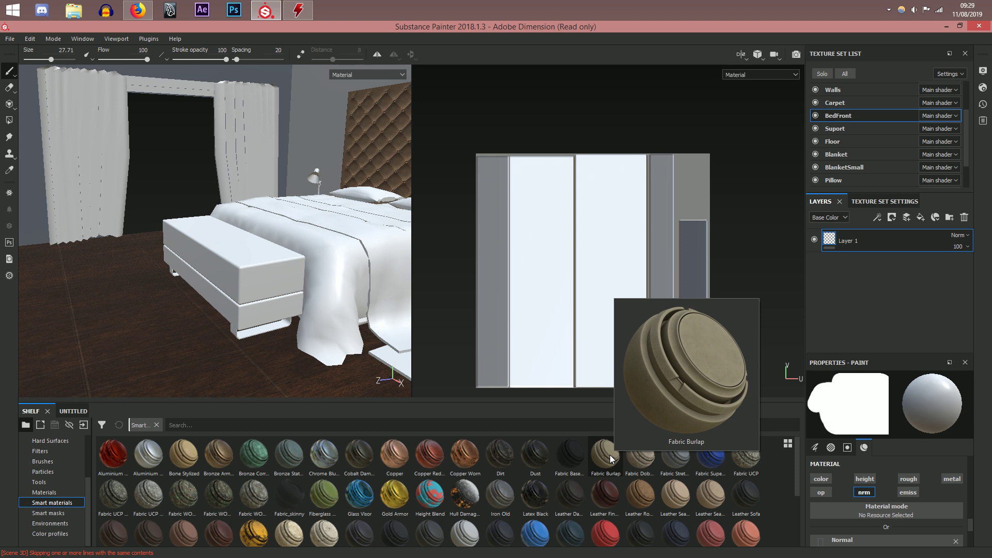
mouse_move(715, 466)
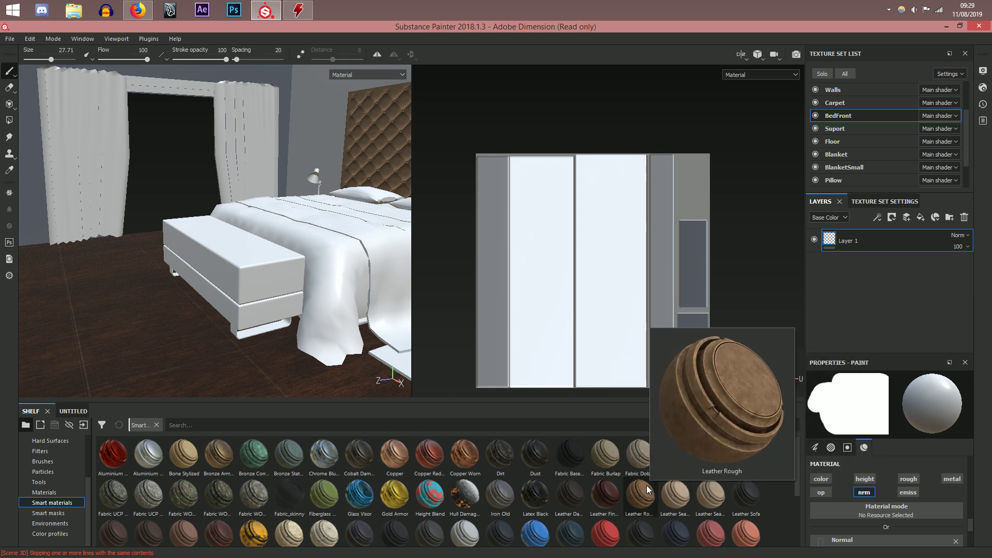
mouse_move(534, 494)
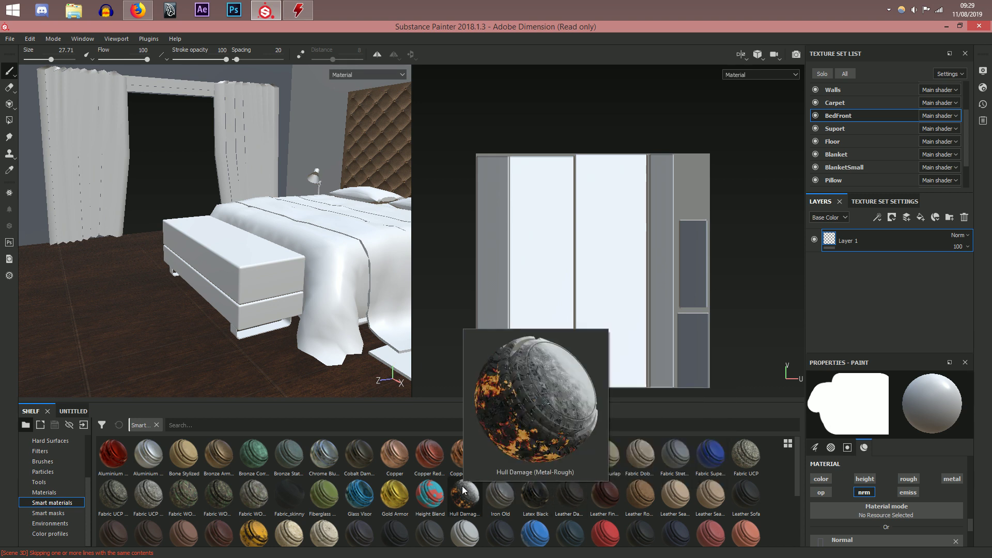
mouse_move(232, 488)
left_click_drag(798, 471, 793, 519)
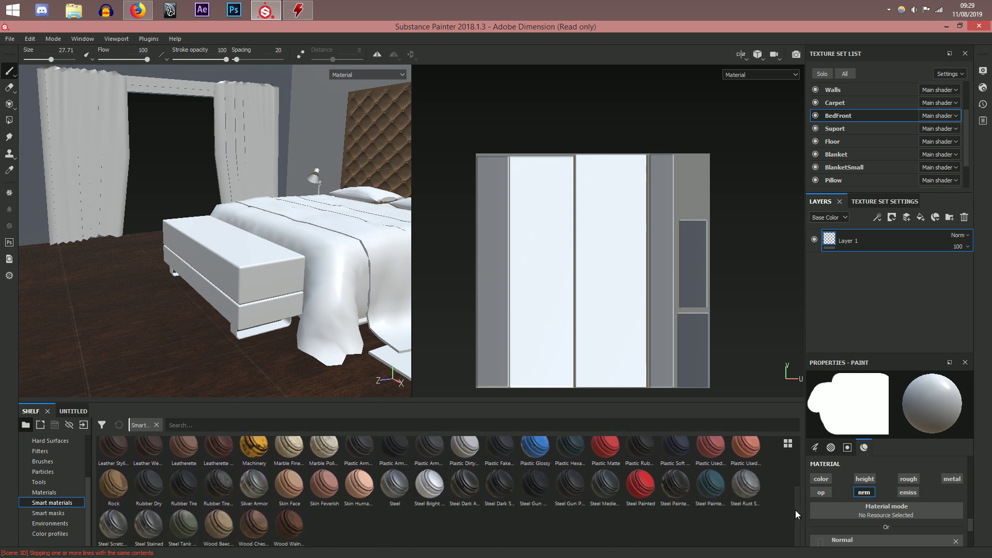
left_click_drag(796, 510, 796, 495)
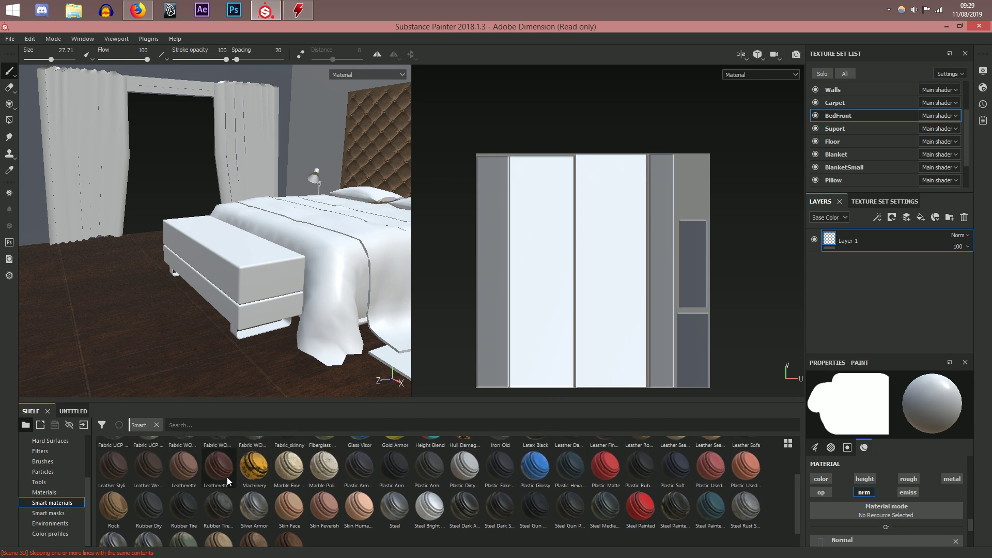
mouse_move(193, 474)
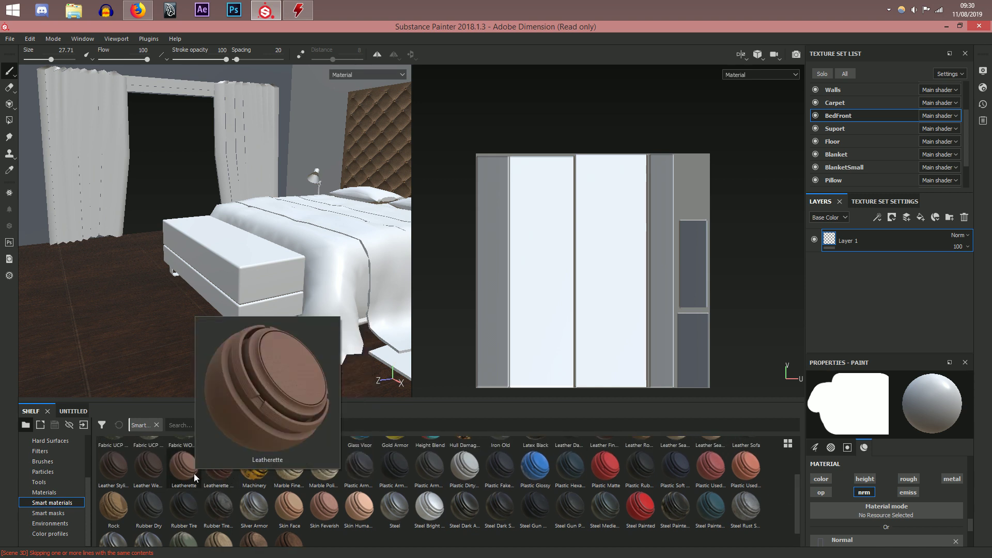
mouse_move(124, 470)
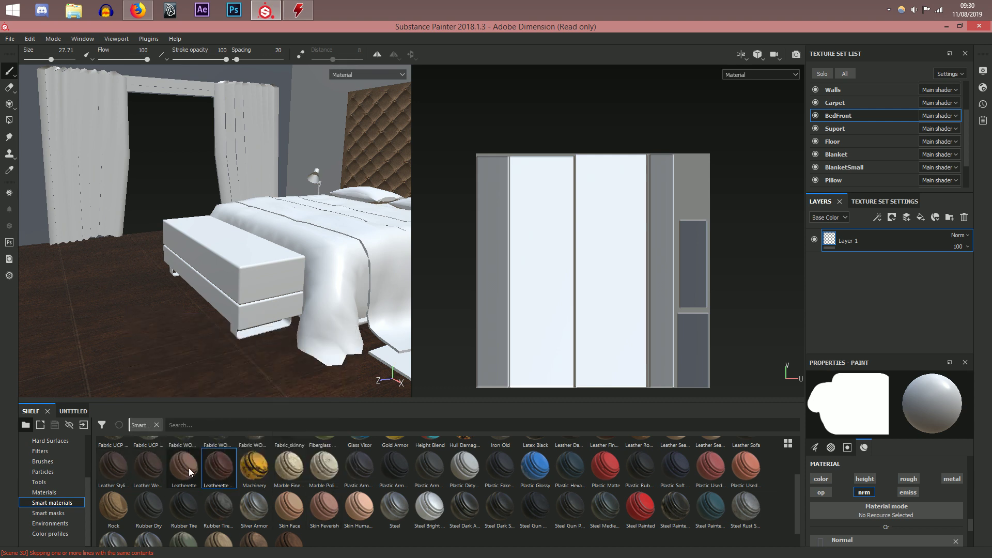
left_click_drag(221, 476, 883, 280)
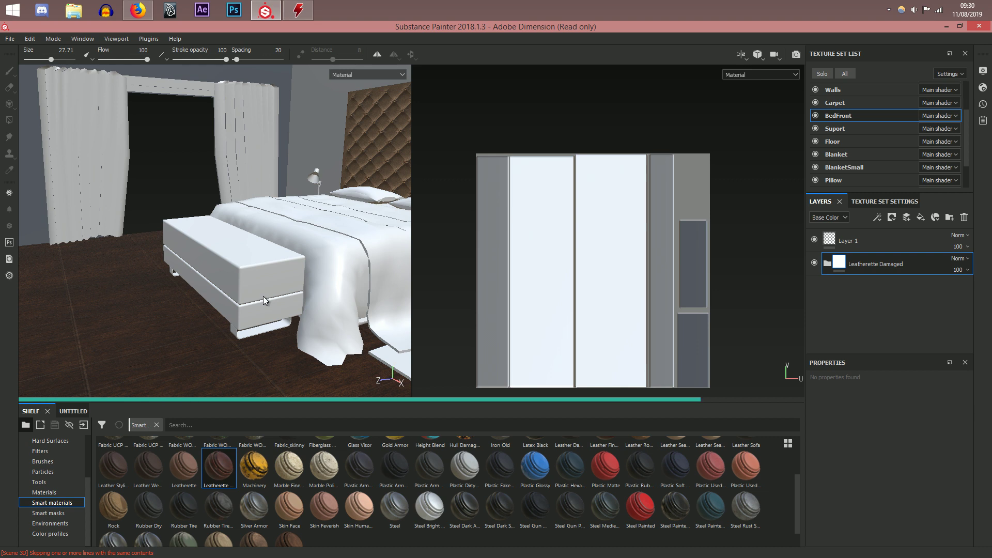
scroll(262, 296, "up", 5)
left_click_drag(263, 296, 268, 319, "alt")
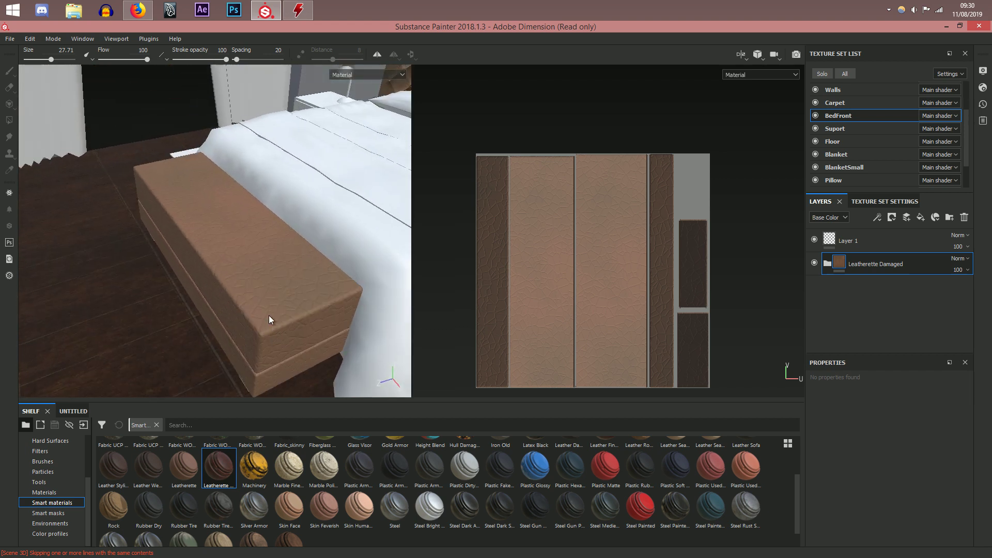
Step: Expand the Leatherette Damaged folder and set the UV scale of its Base Color layer to 8
left_click(827, 265)
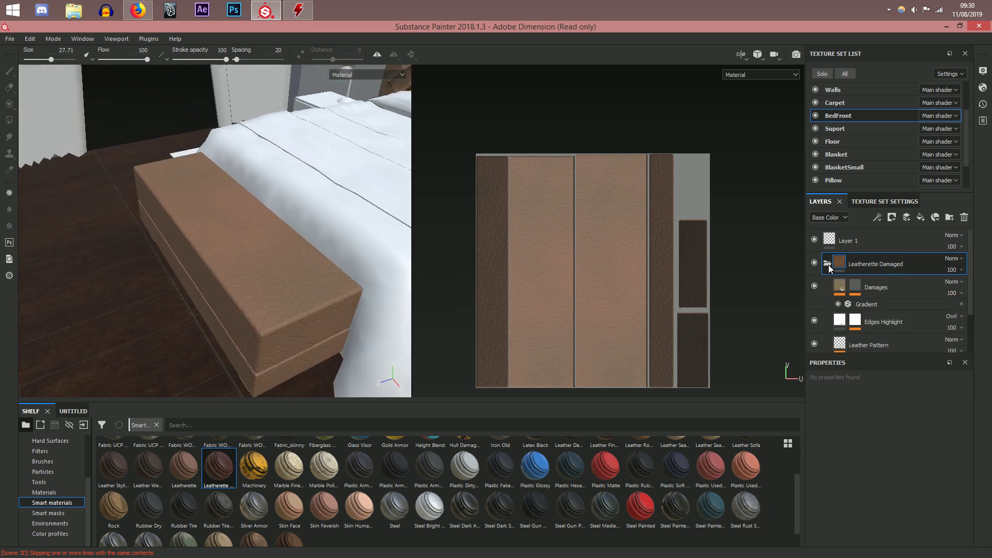
scroll(902, 296, "down", 2)
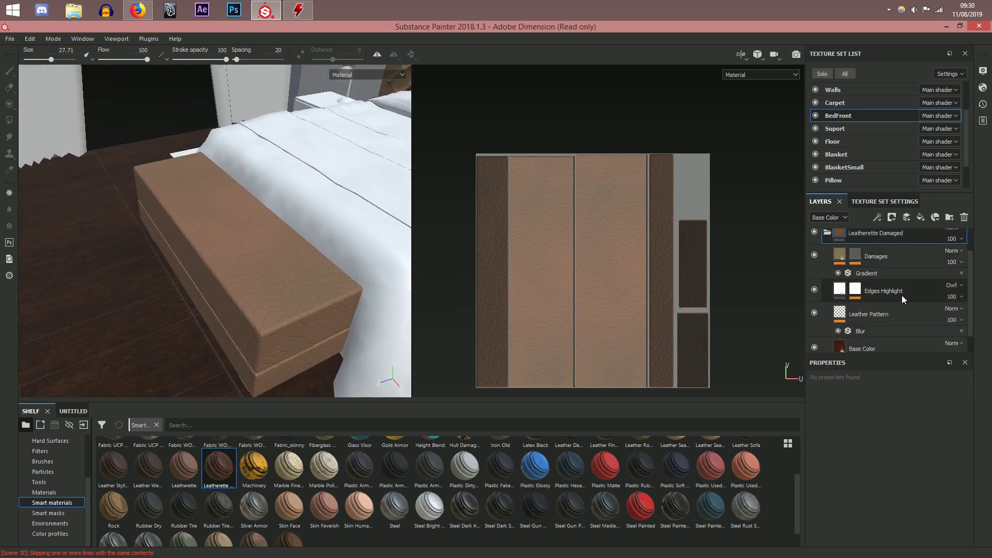
left_click(882, 326)
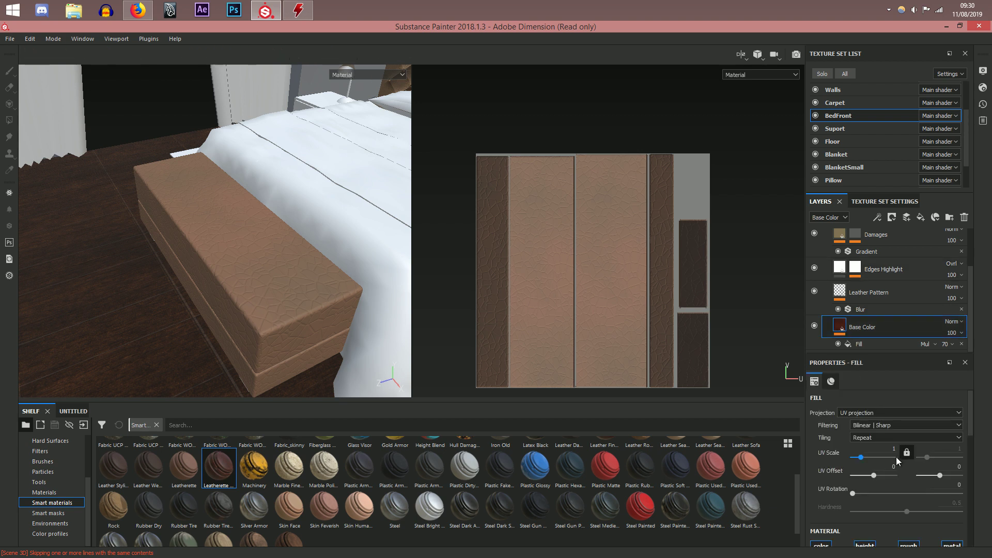
left_click_drag(860, 457, 893, 457)
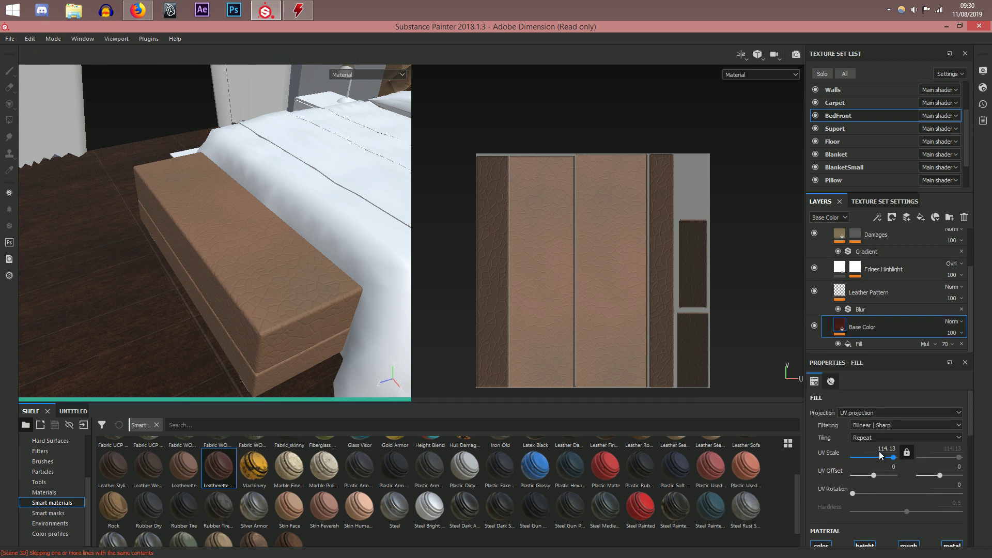
double_click(878, 451)
type("8")
key("Return")
Step: Set the Damages layer's UV scale to 8 and check the leather on the bench
scroll(885, 277, "up", 2)
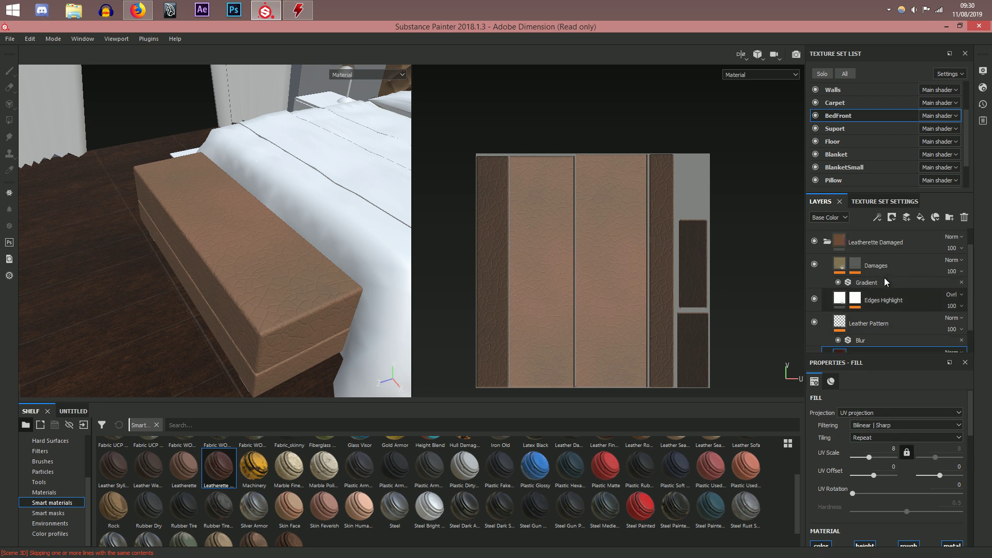
left_click(893, 266)
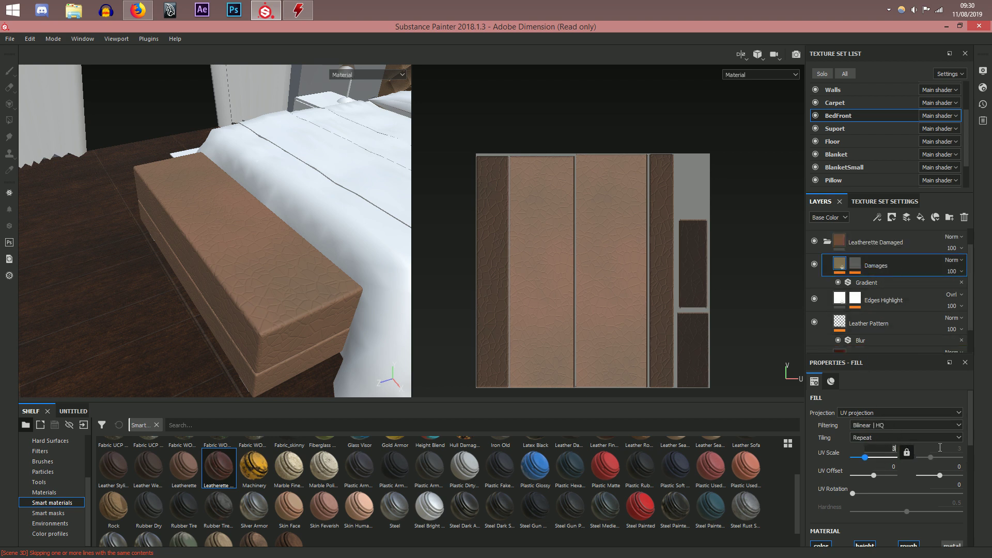
type("8")
key("Return")
scroll(331, 333, "up", 4)
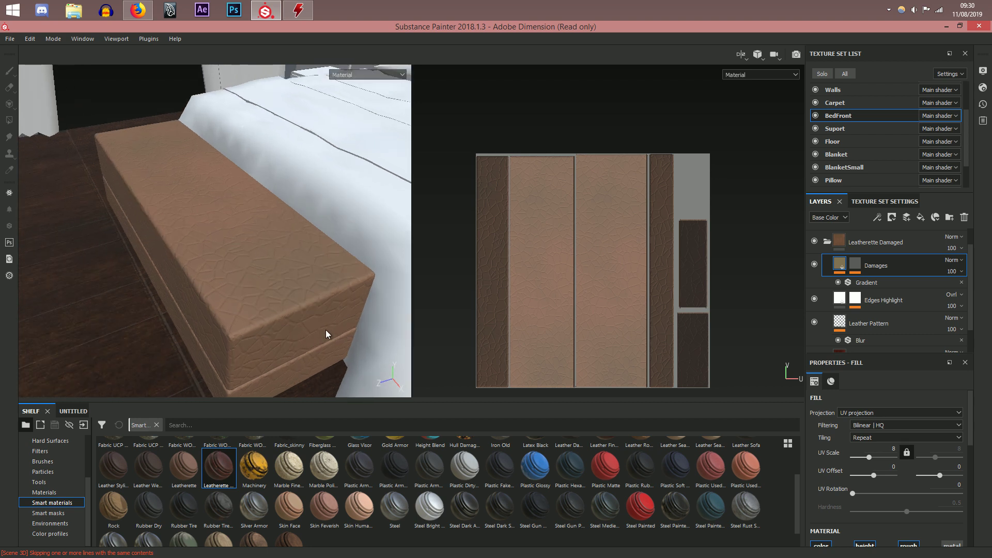
scroll(292, 338, "down", 1)
left_click_drag(297, 337, 320, 318, "alt")
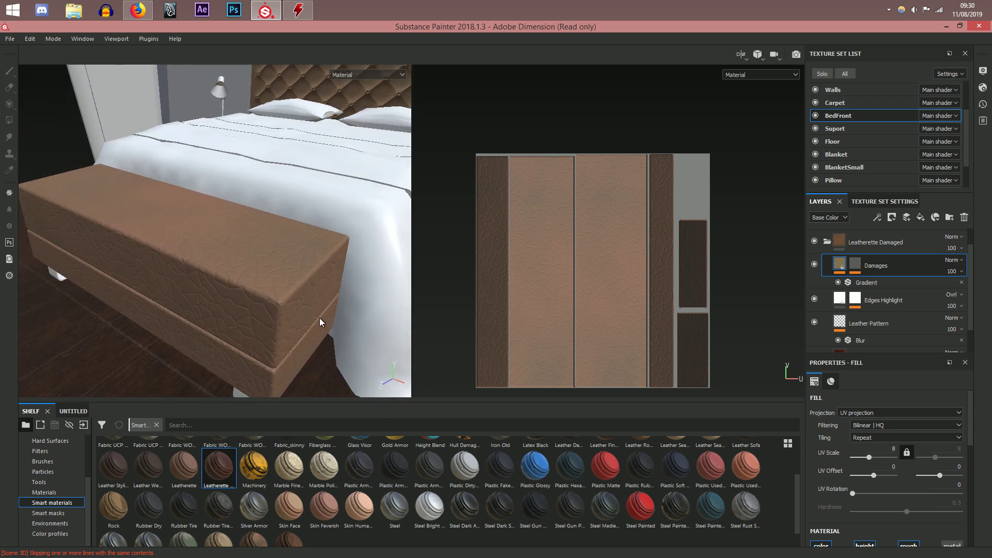
Step: Set the Edges Highlight layer's UV scale to 8 and view the bench down to its feet
scroll(925, 275, "up", 1)
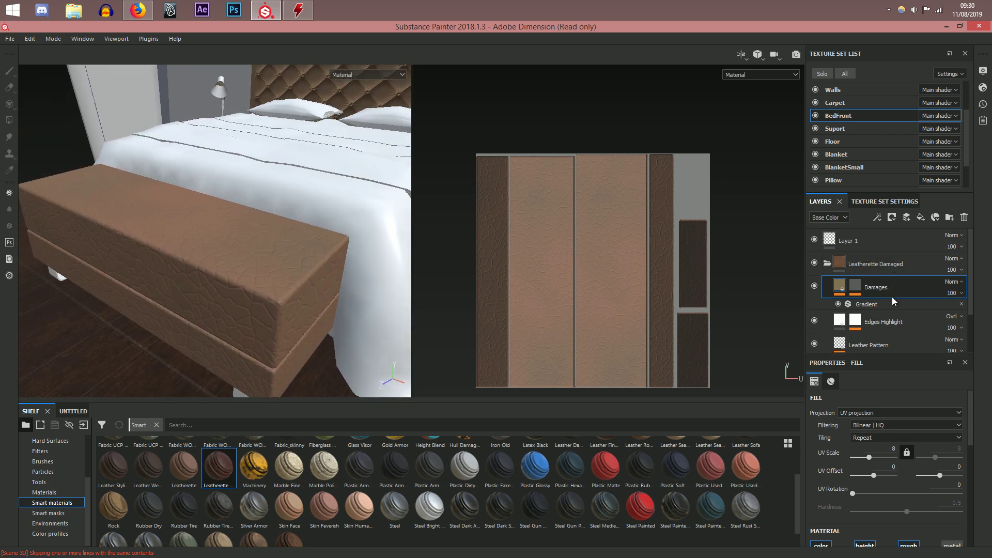
left_click(891, 327)
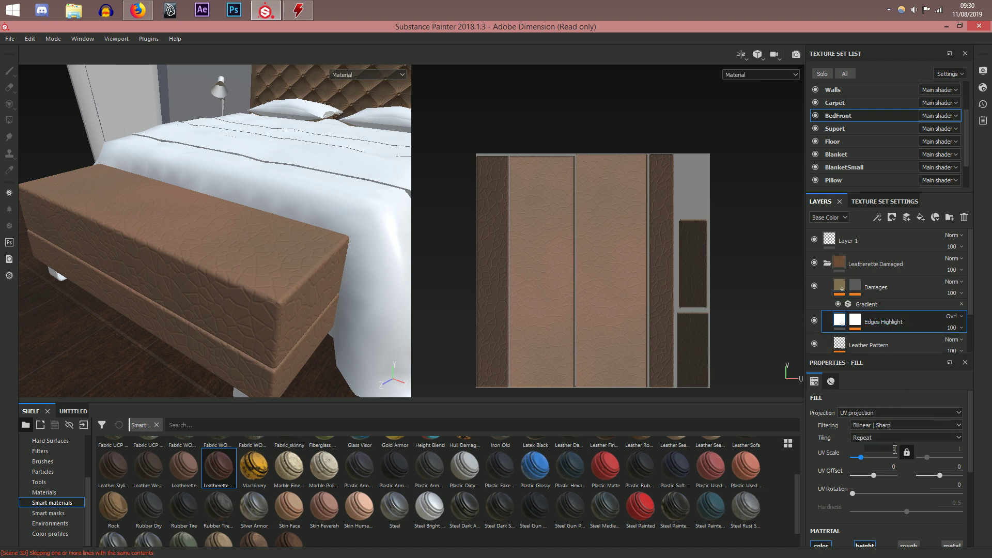
key("Return")
left_click_drag(309, 300, 346, 271, "alt")
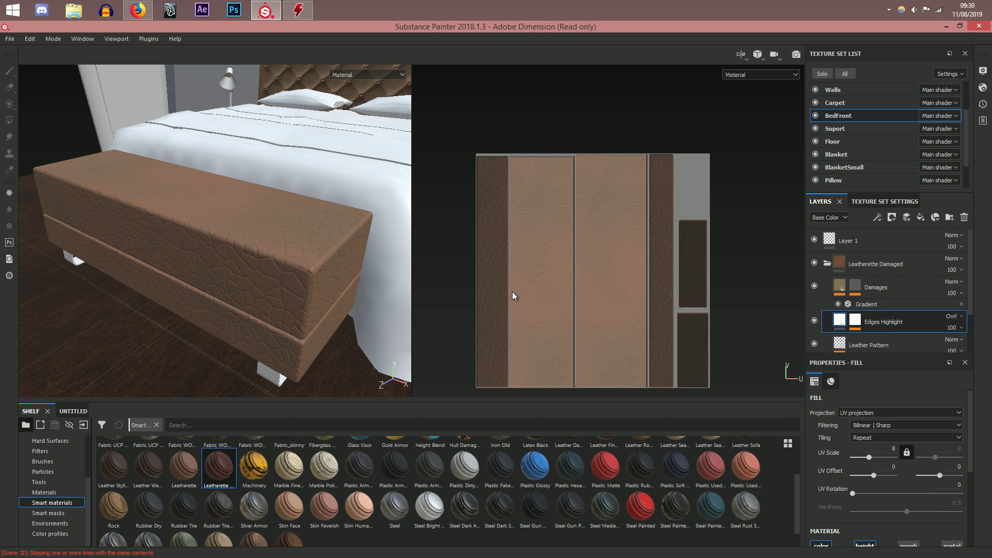
Step: Set the Leather Pattern layer's UV scale to 8 and check the grain on the bench up close
scroll(900, 333, "down", 1)
left_click(886, 310)
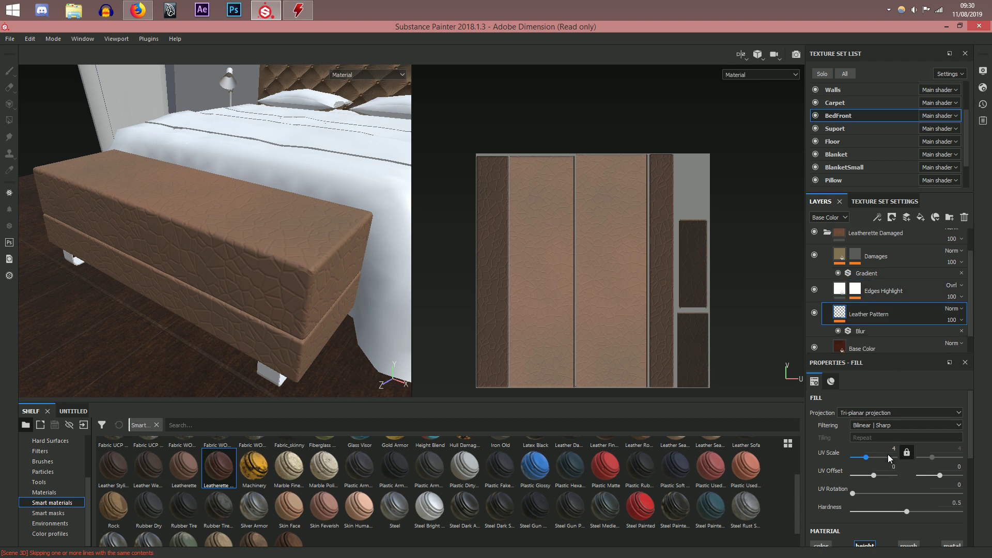
type("8")
key("Return")
right_click_drag(355, 244, 351, 273, "alt")
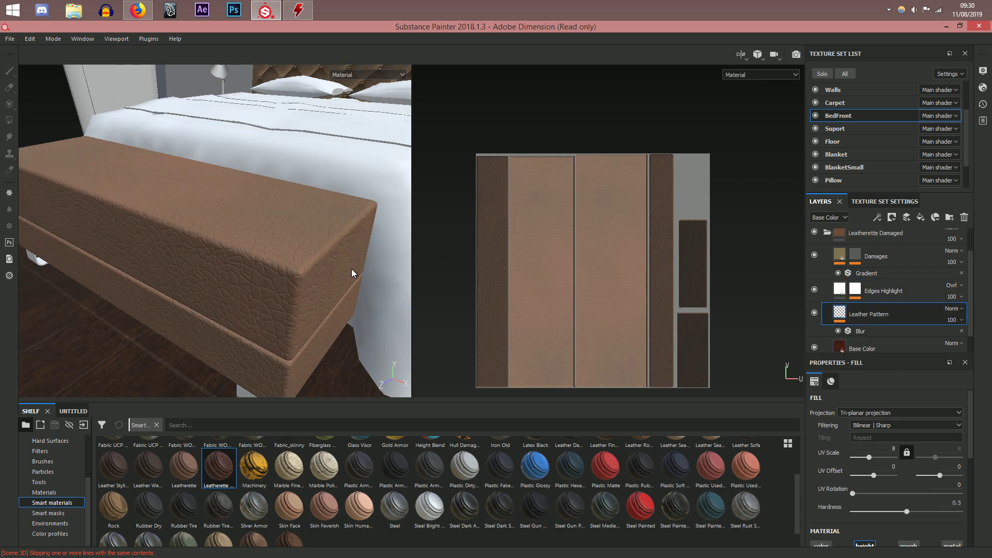
Step: Set the Leather Pattern layer's UV scale to 16 and examine the grain around the bench corner
left_click_drag(887, 449, 908, 449)
key("BackSpace")
type("16")
key("Return")
scroll(332, 308, "up", 3)
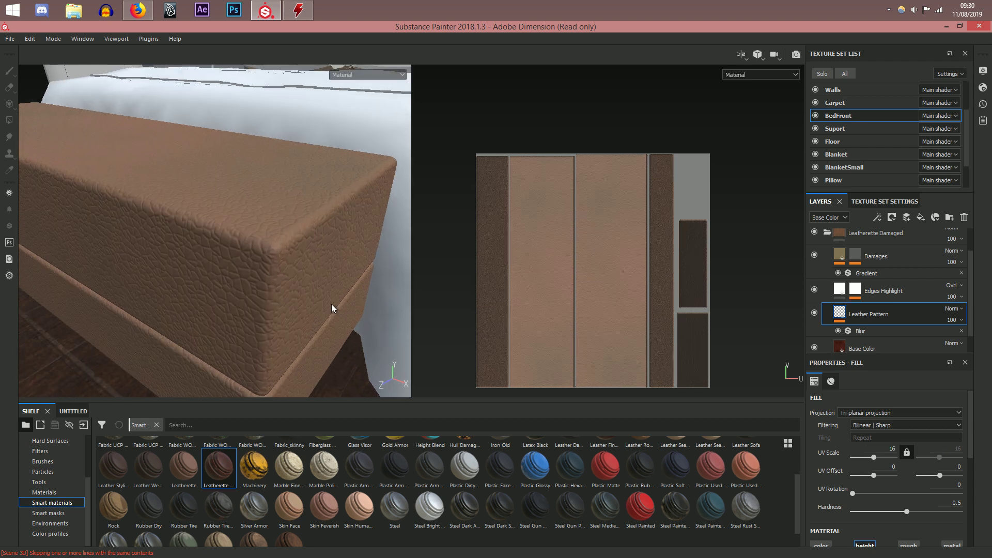
left_click_drag(331, 295, 293, 294, "alt")
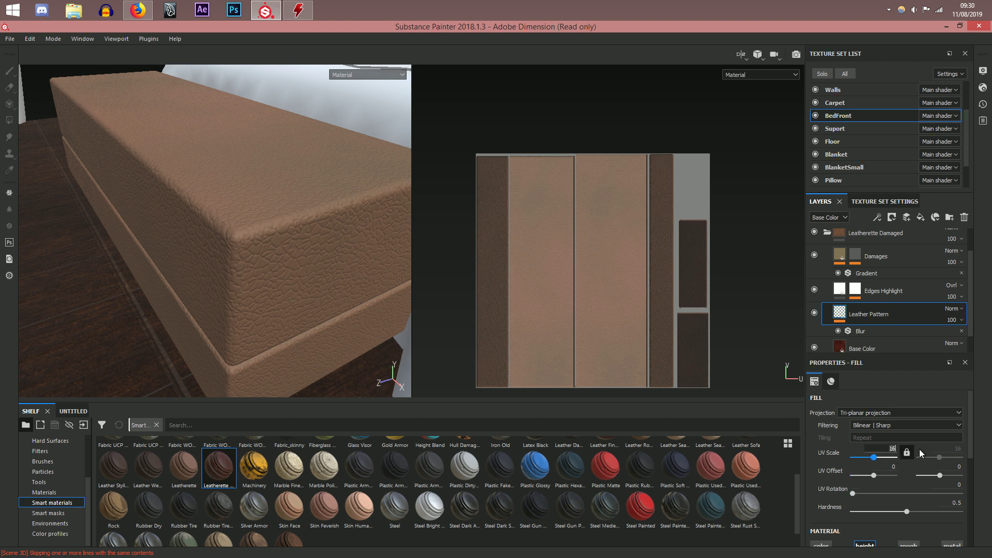
Step: Set the Leather Pattern layer's UV scale to 22 and check the finer grain on the bench
type("22")
key("Return")
left_click_drag(300, 289, 325, 299, "alt")
scroll(327, 306, "up", 3)
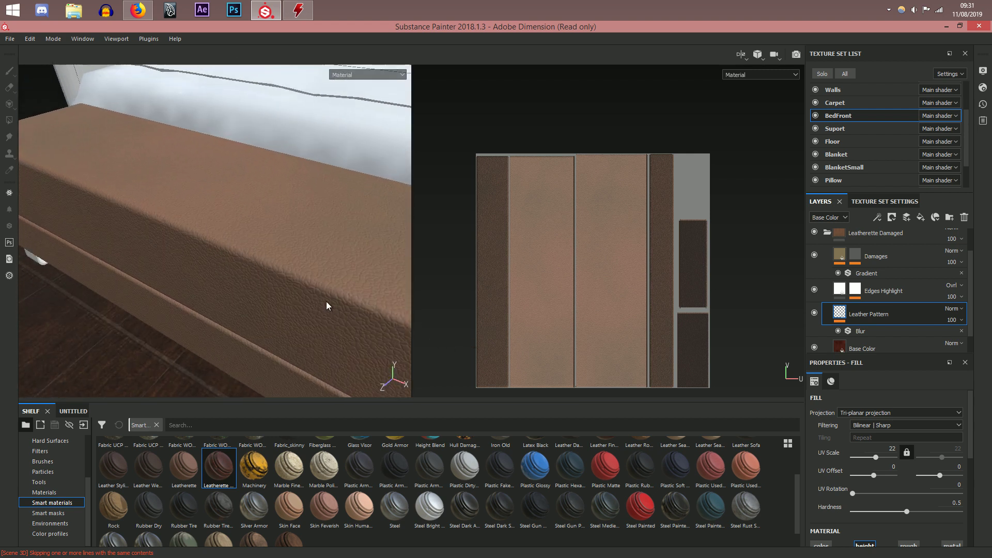
Step: Try replacing the Damages layer's mask with a plain white mask
scroll(904, 290, "up", 1)
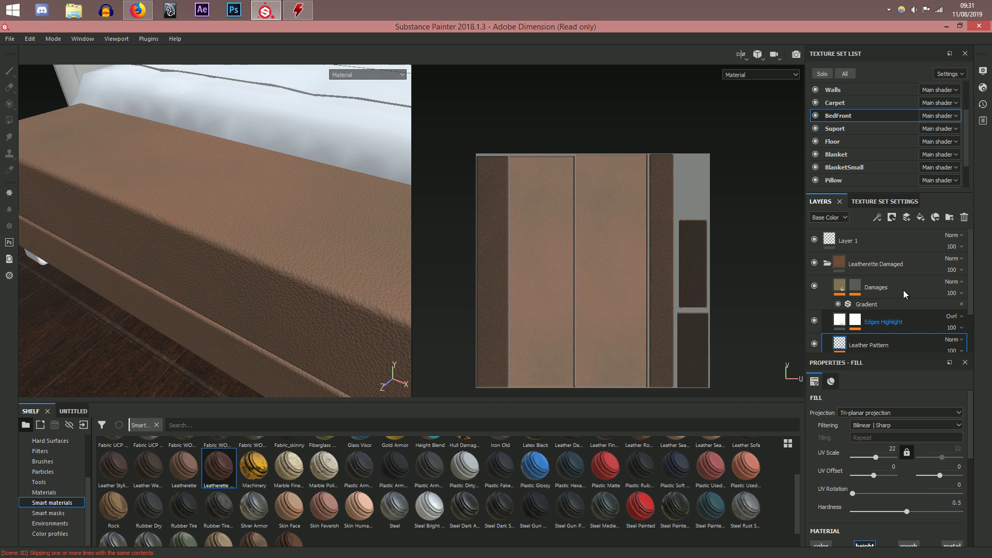
left_click(855, 287)
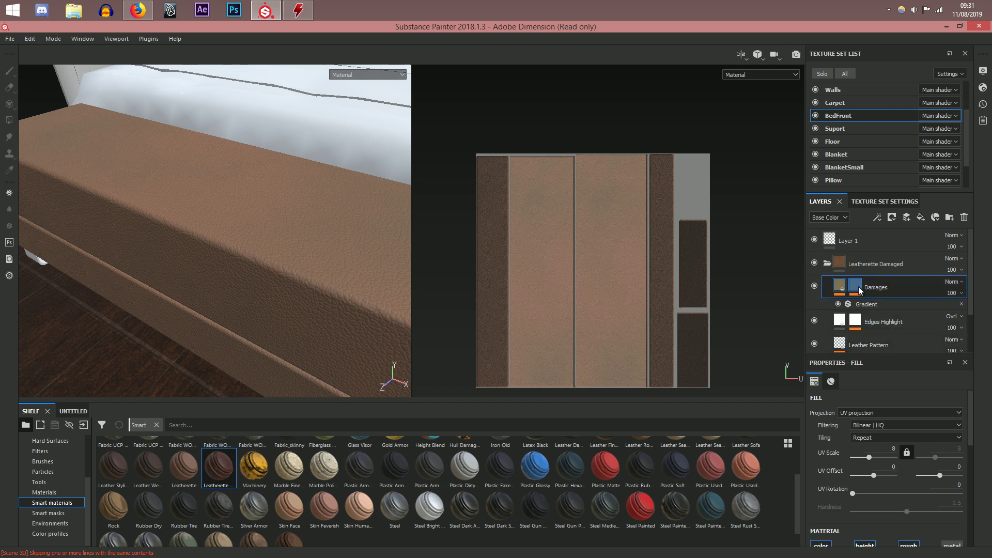
right_click(859, 289)
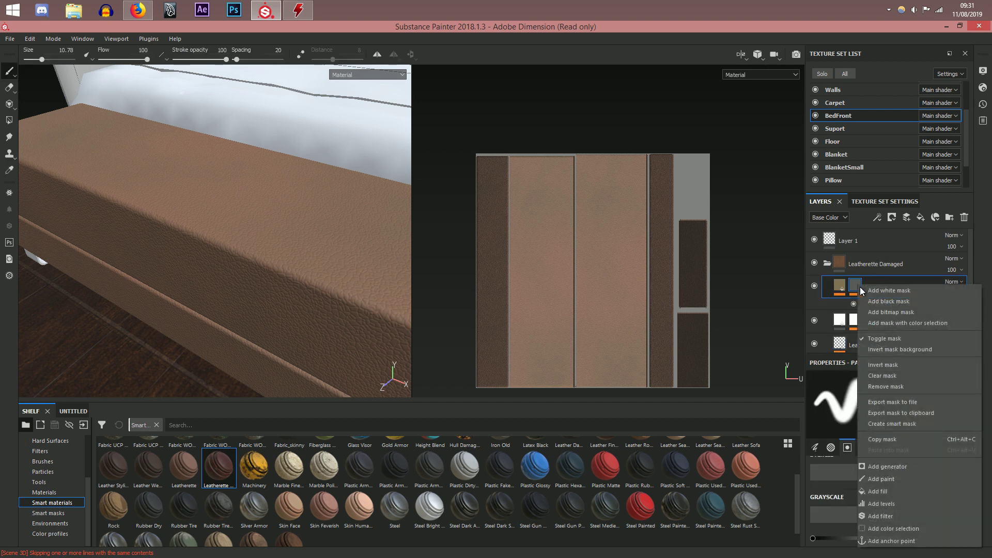
left_click(897, 294)
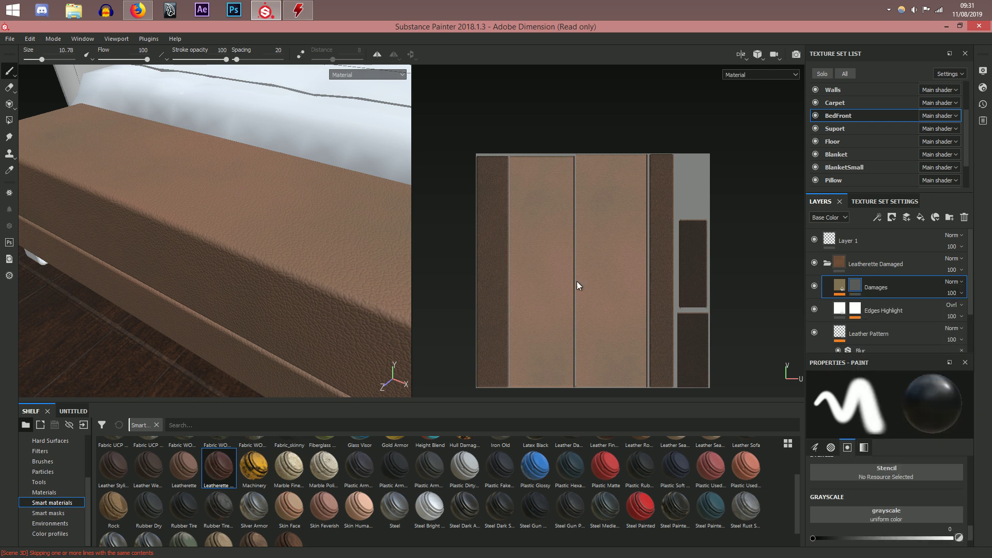
key("ctrl+z")
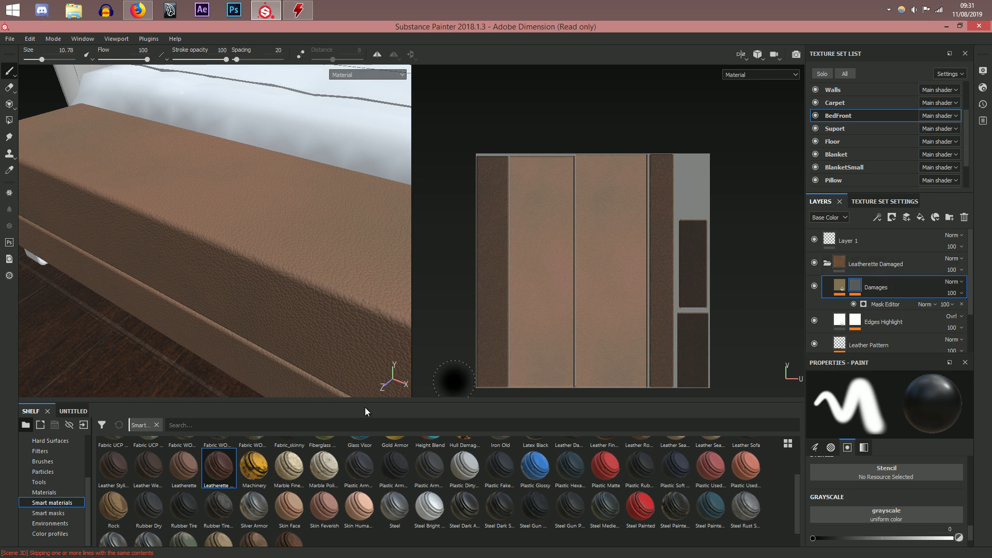
Step: Display the grunges in the shelf and pick Grunge Wipe Directional
scroll(58, 465, "up", 1)
scroll(54, 460, "up", 2)
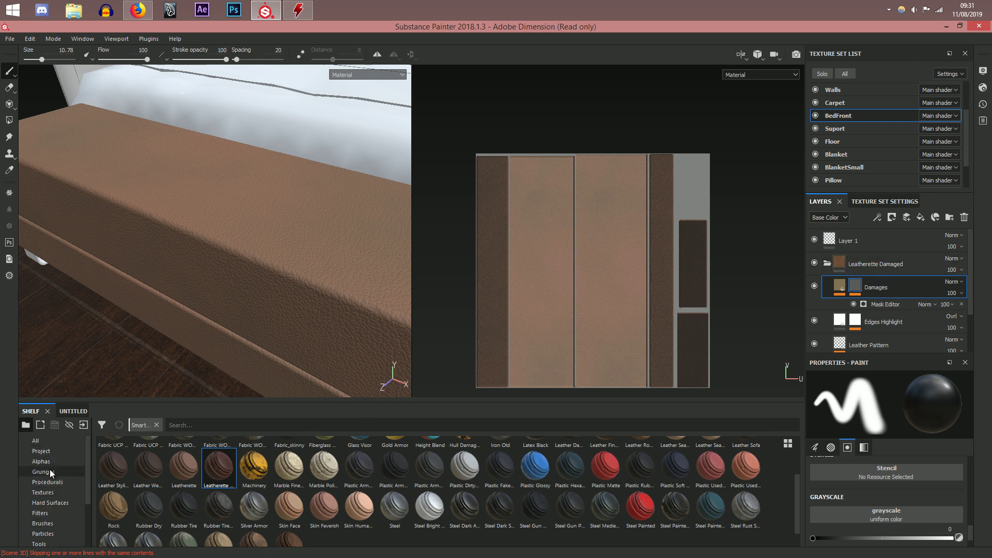
left_click(49, 471)
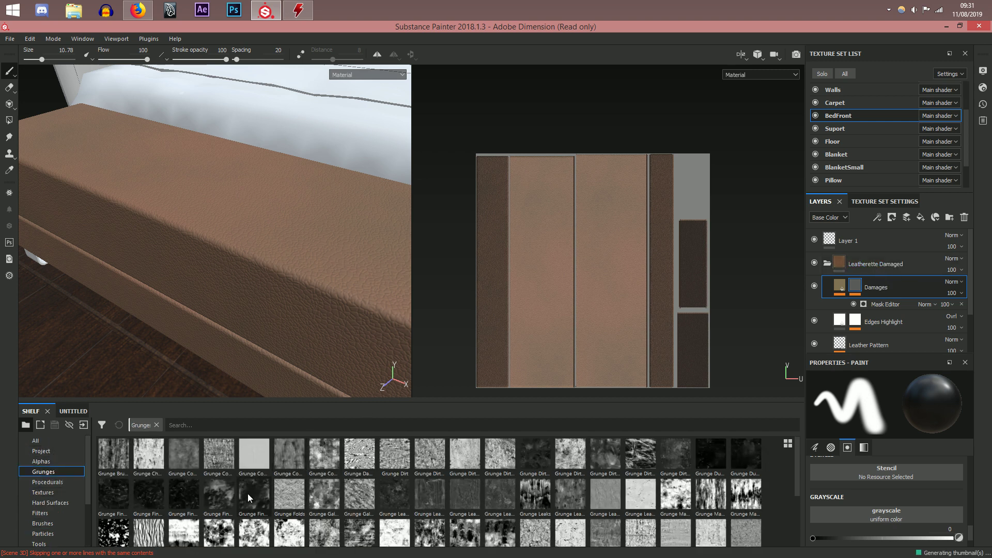
scroll(393, 488, "down", 3)
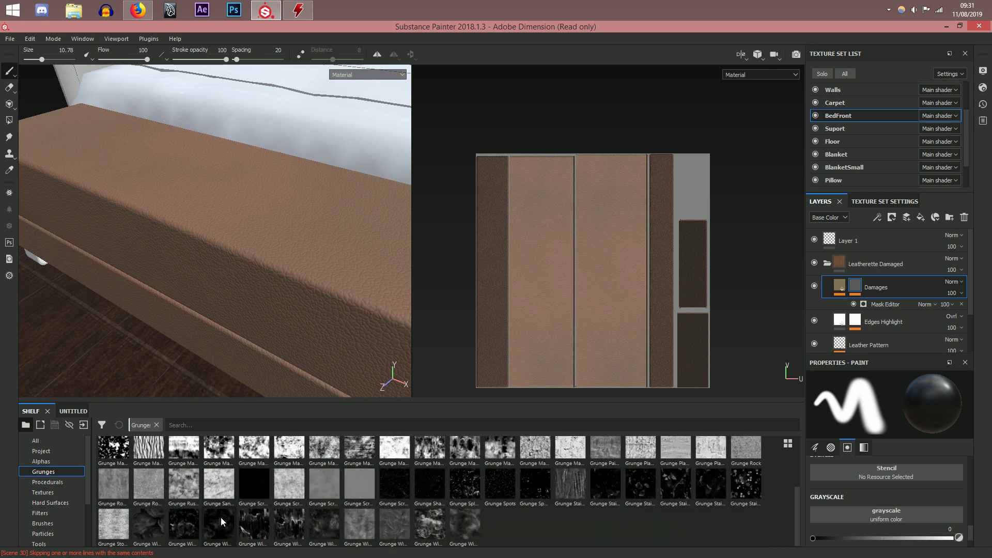
mouse_move(253, 525)
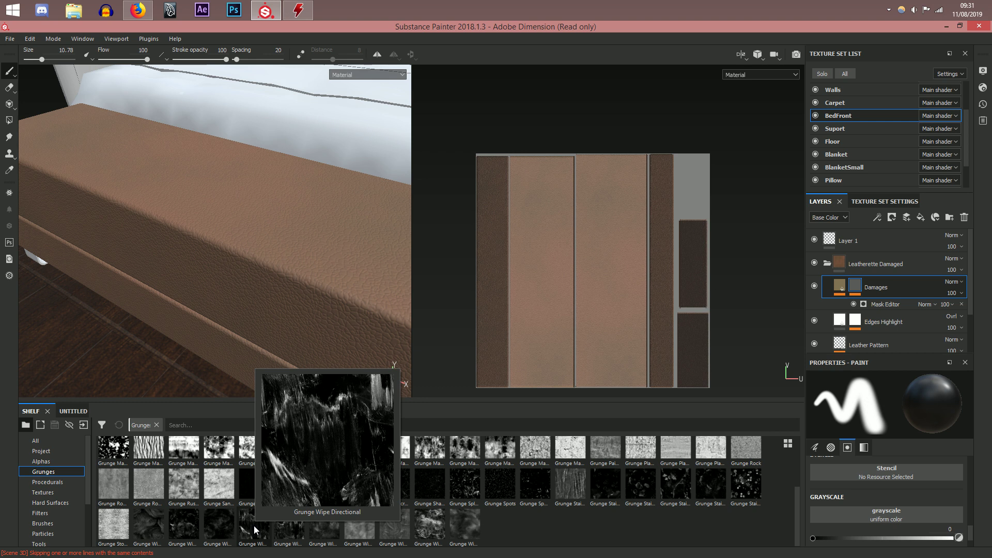
left_click(254, 530)
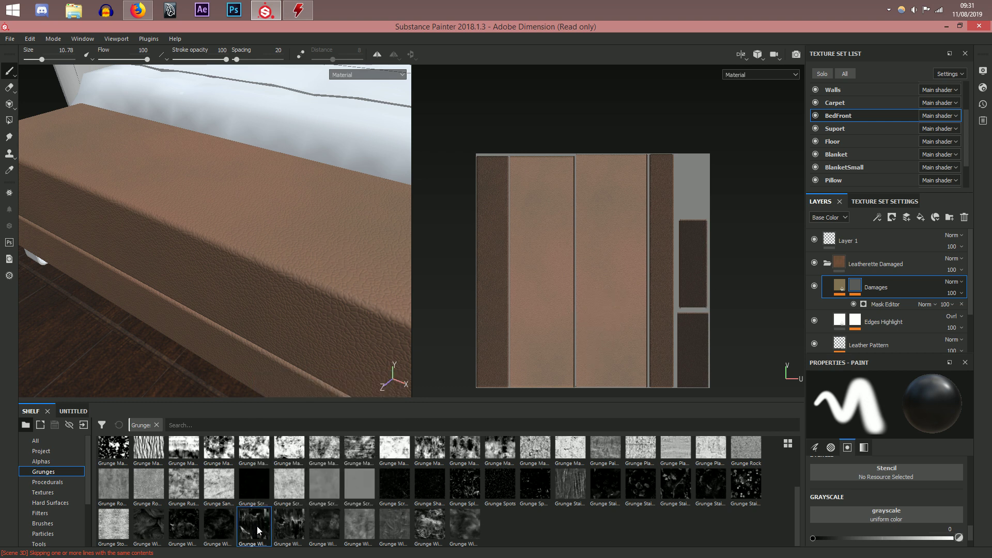
Step: Add a paint layer above Damages, enable its color channel and assign Grunge Wipe Directional as the base color
left_click(907, 218)
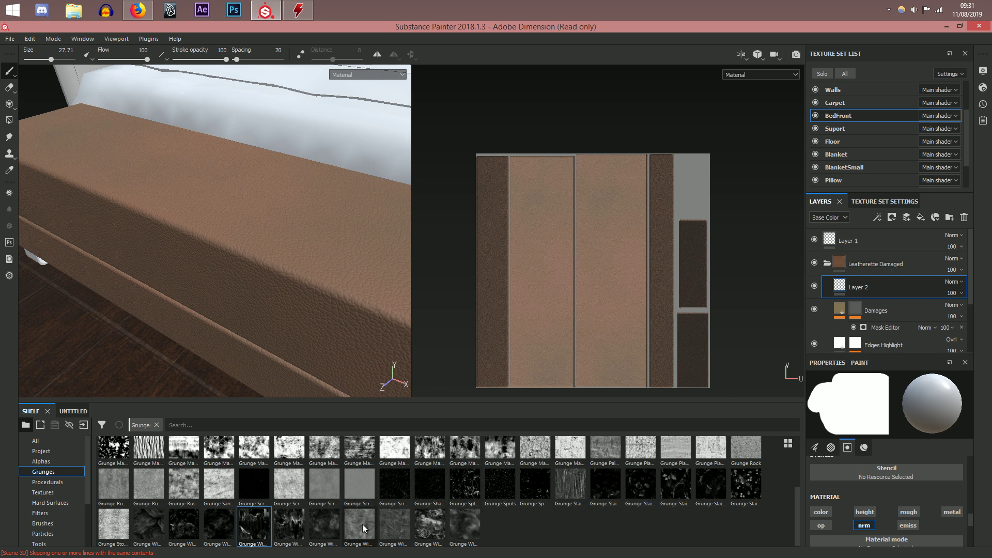
mouse_move(250, 530)
left_mouse_down()
mouse_move(879, 309)
mouse_move(879, 279)
mouse_move(872, 272)
mouse_move(868, 299)
mouse_move(893, 544)
mouse_move(528, 513)
mouse_move(254, 519)
left_mouse_up()
scroll(879, 501, "down", 2)
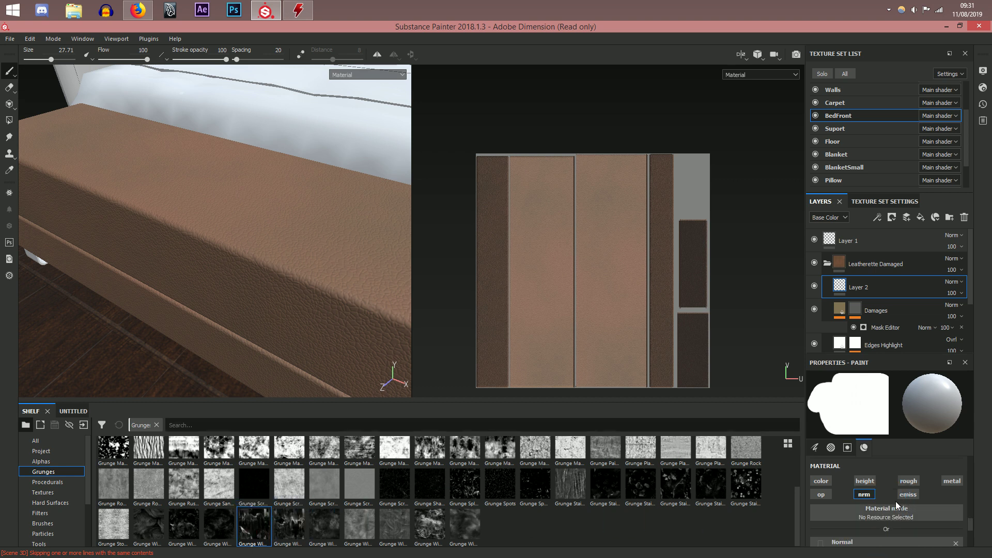
left_click(822, 482)
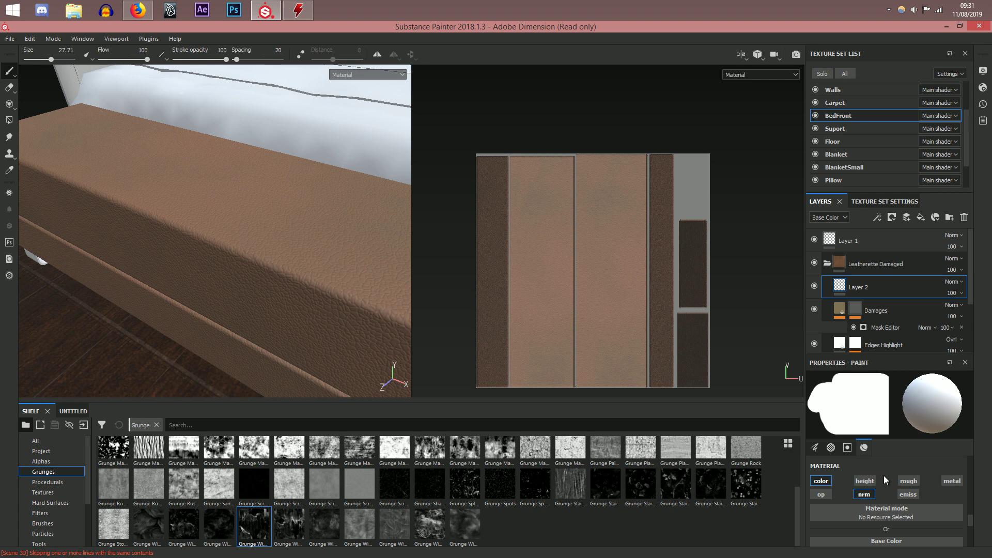
mouse_move(254, 525)
left_mouse_down()
mouse_move(892, 514)
mouse_move(886, 542)
left_mouse_up()
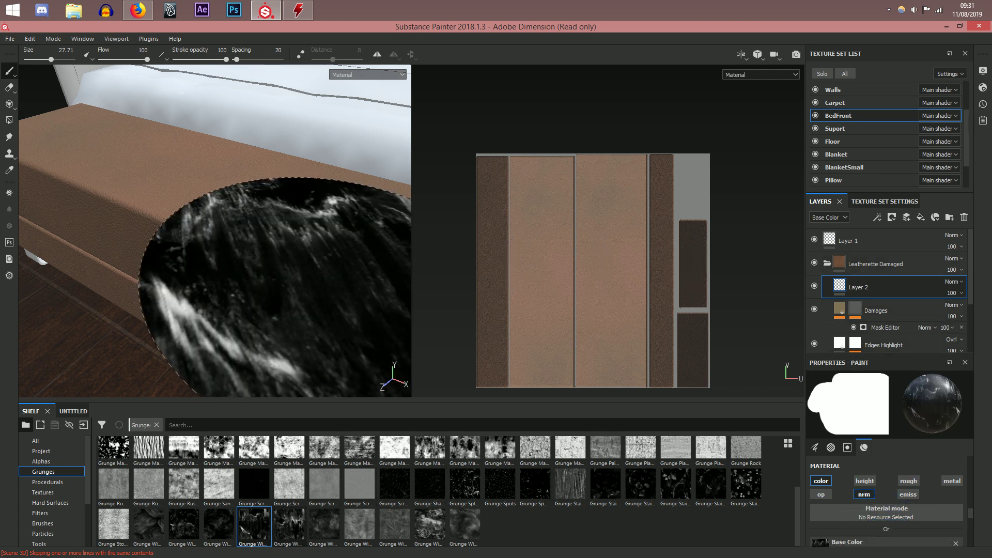
Step: Try painting the grunge along the bench's long edges with straight strokes at brush size 19.77
scroll(305, 266, "down", 4)
right_click_drag(314, 257, 289, 257, "ctrl")
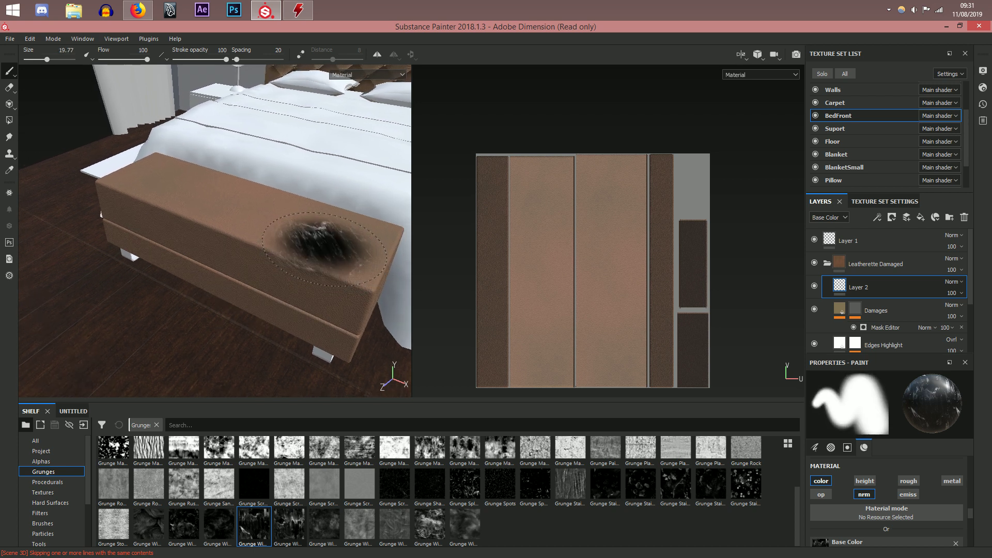
left_click_drag(584, 381, 580, 161)
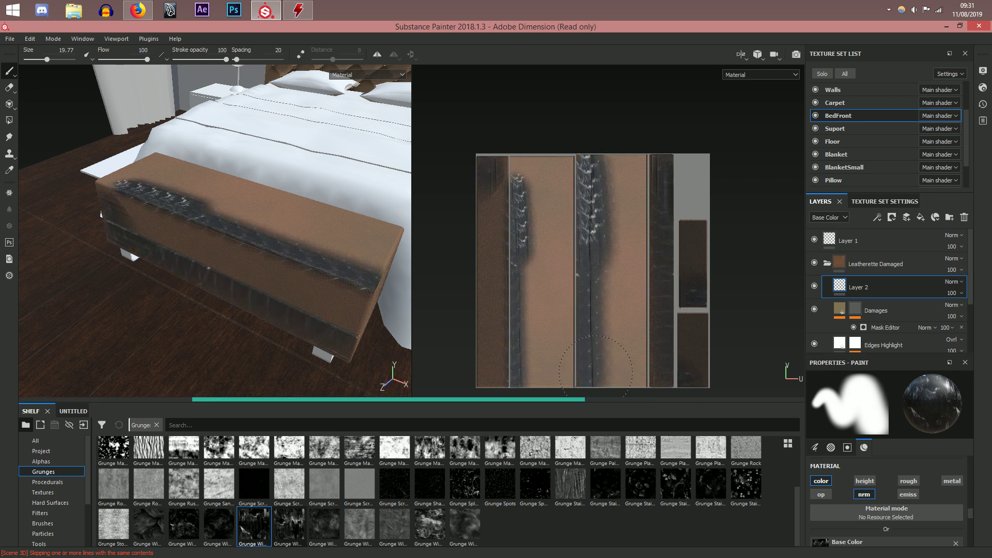
key("ctrl+z")
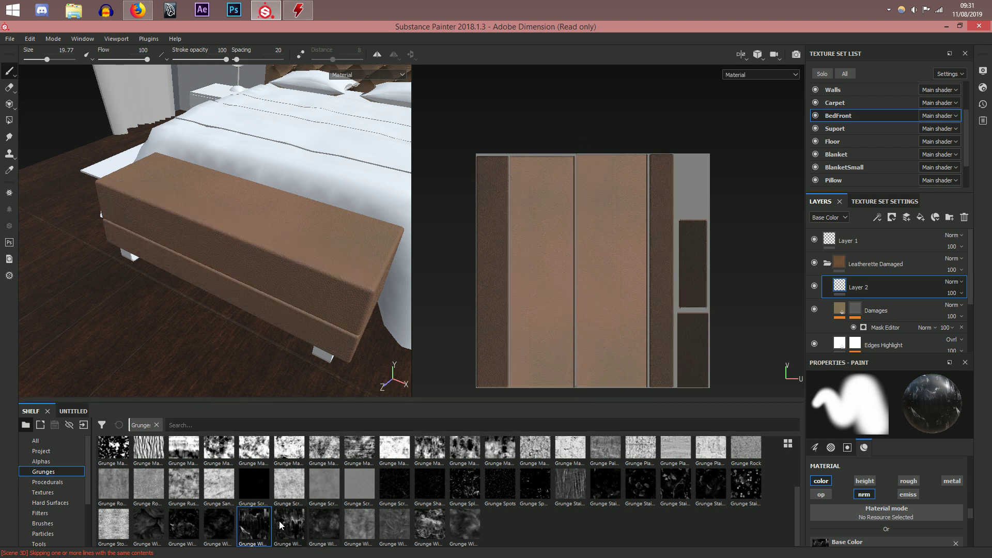
Step: Pick Grunge Scratches Rough from the grunges and delete the paint layer above Damages
mouse_move(298, 532)
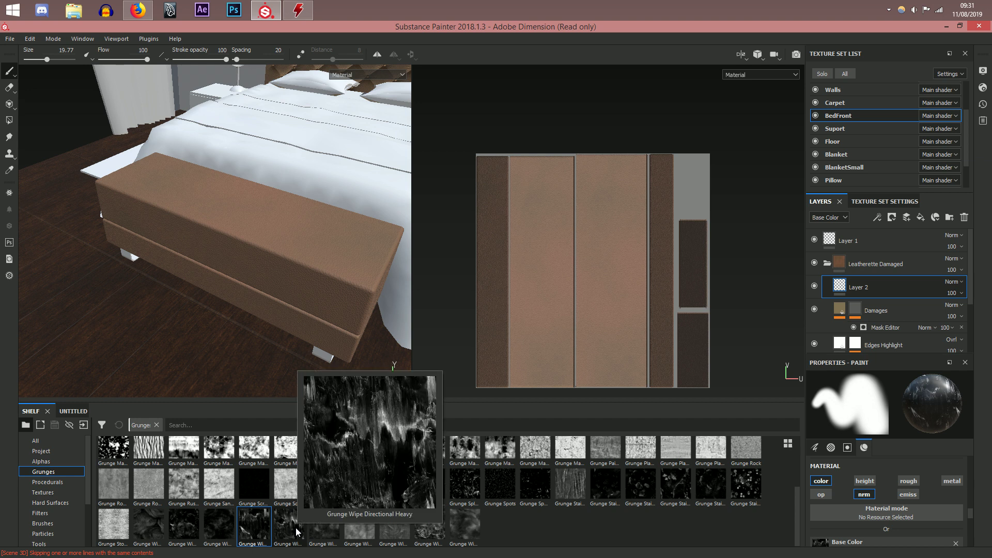
mouse_move(181, 529)
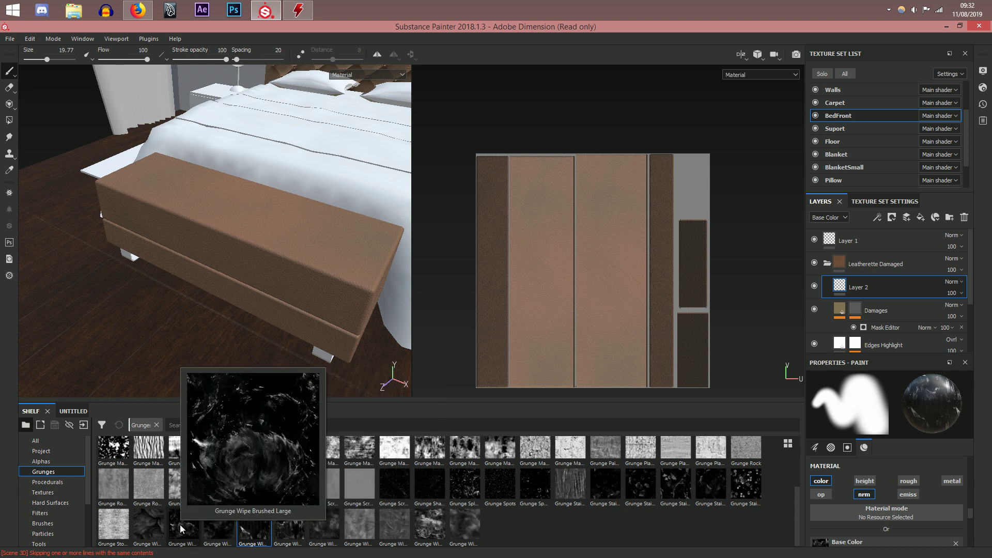
mouse_move(391, 491)
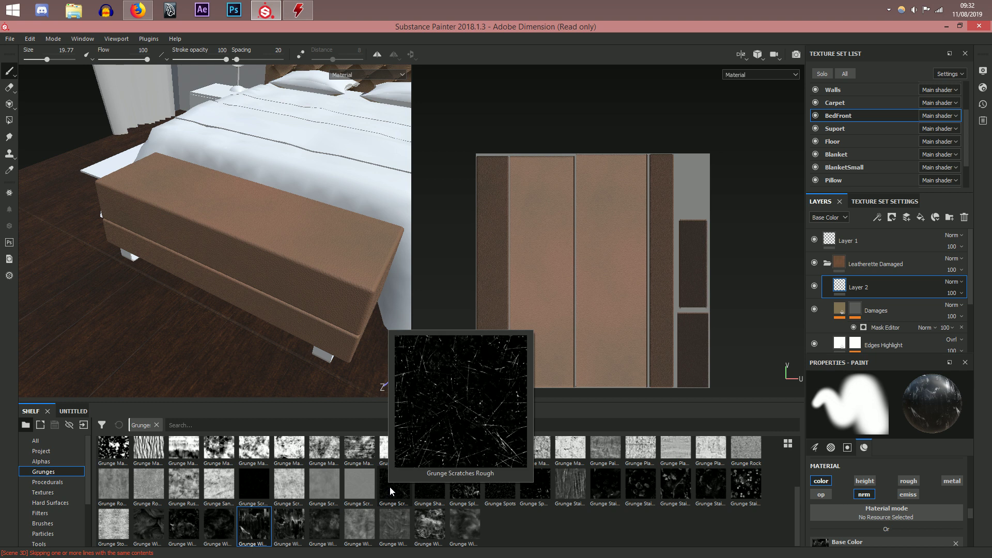
left_click(390, 488)
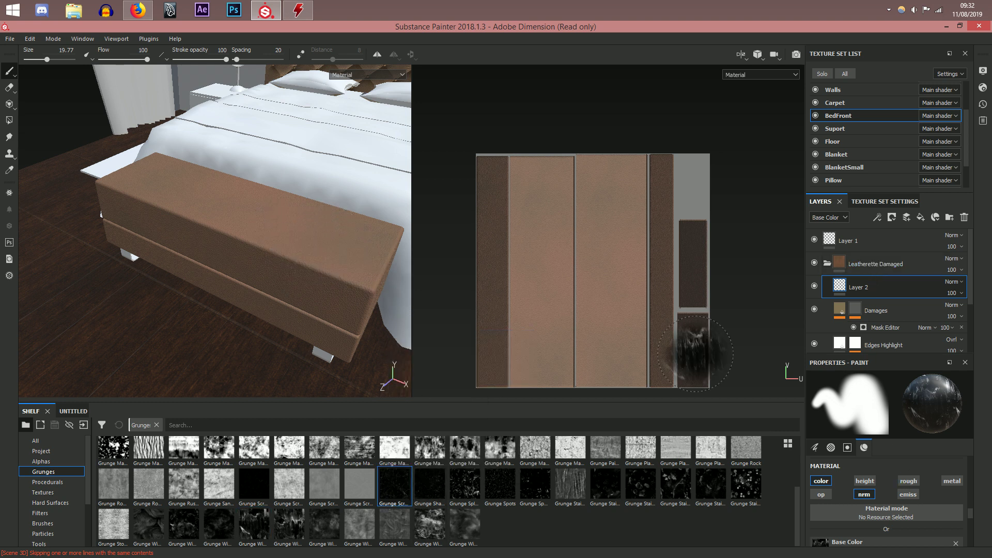
left_click(964, 217)
left_click_drag(395, 486, 892, 274)
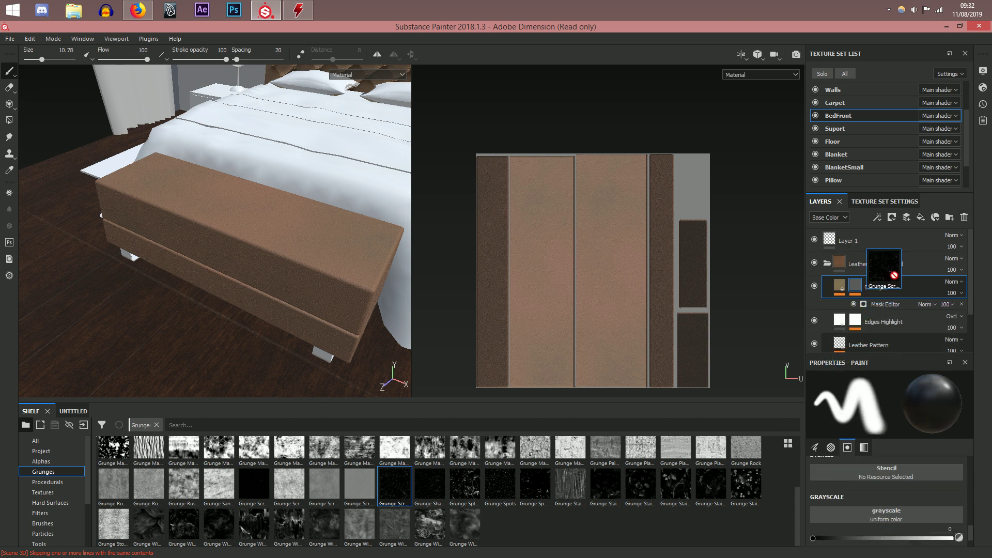
Step: Try a fill layer above Damages with Grunge Scratches Rough as its base color
left_click(916, 220)
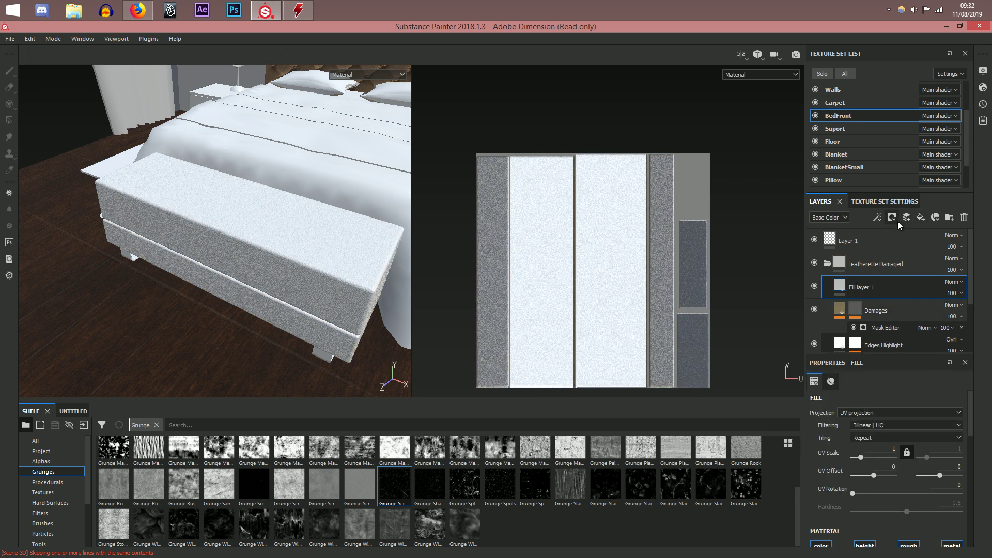
scroll(922, 482, "down", 2)
scroll(923, 482, "down", 3)
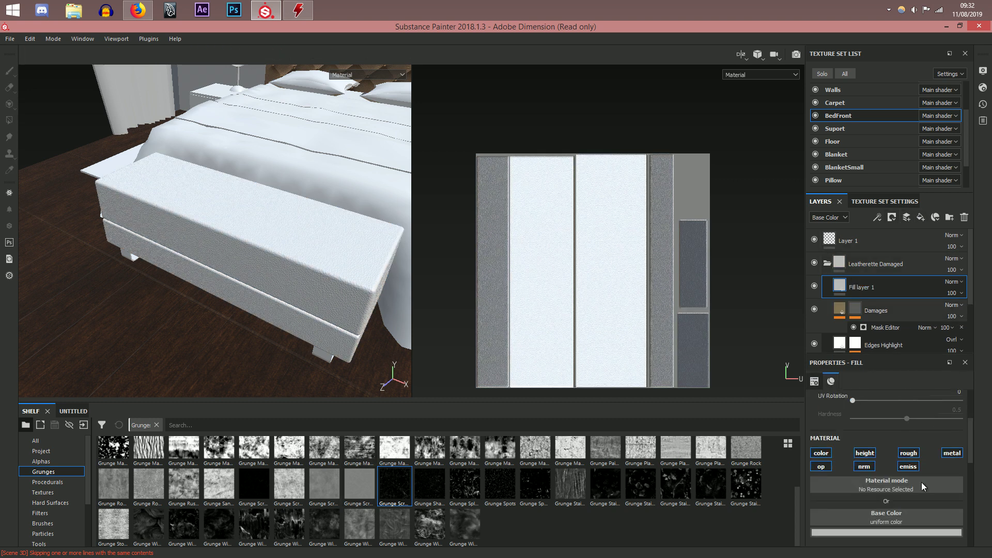
left_click_drag(439, 488, 904, 461)
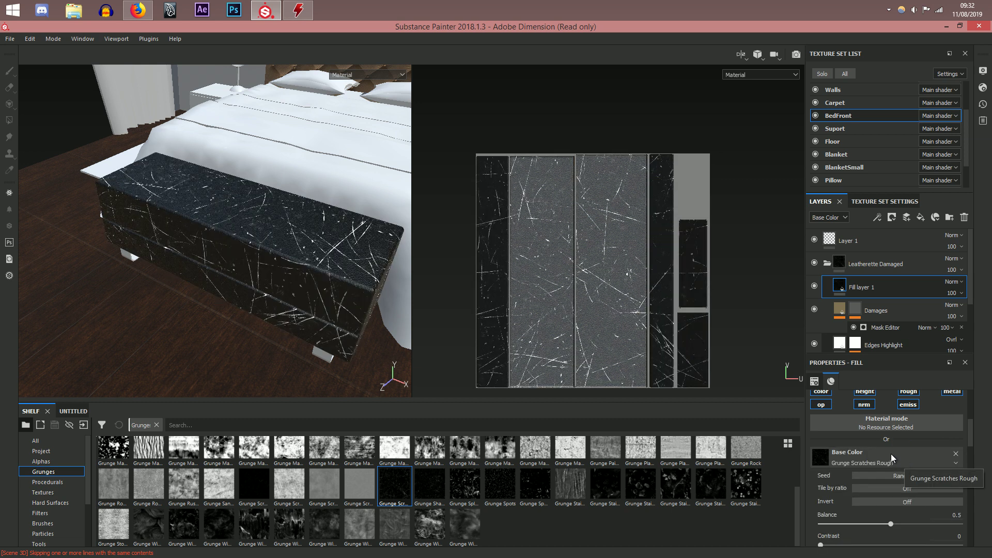
Step: Try tiling the scratches fill layer at a UV scale of 16
scroll(890, 454, "up", 5)
left_click(893, 449)
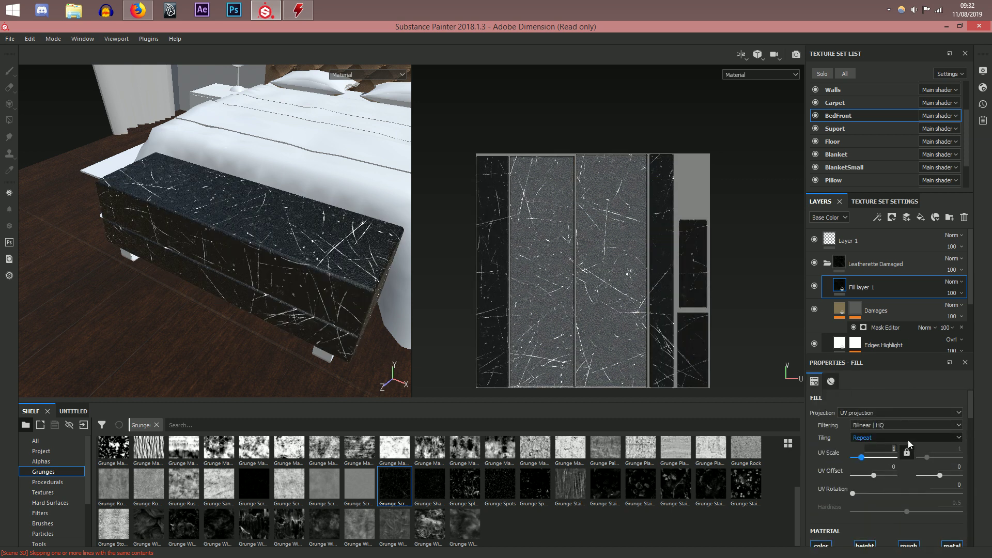
key("Return")
scroll(331, 303, "up", 3)
left_click_drag(308, 299, 276, 320, "alt")
scroll(293, 322, "down", 1)
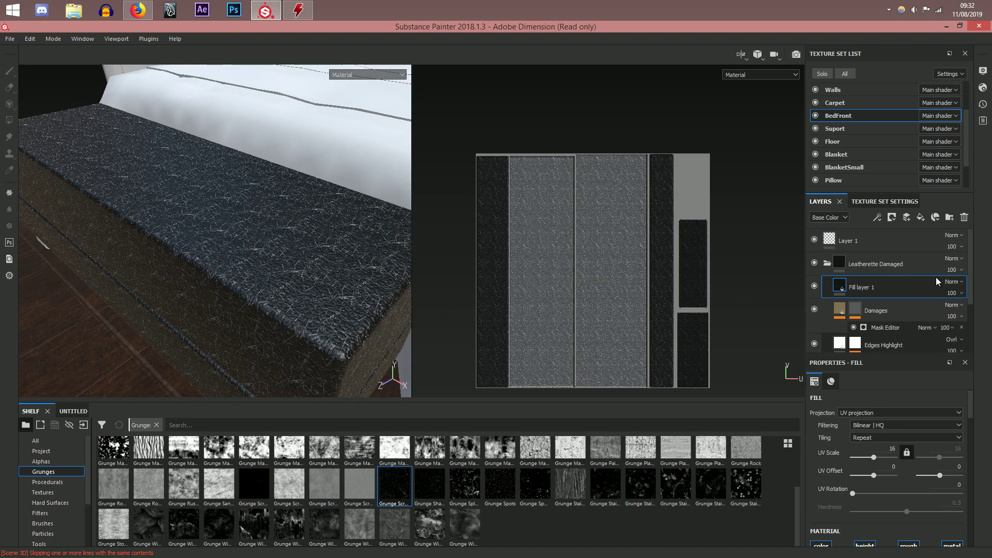
Step: Try hiding the scratches fill layer with a black mask, with the mask brush's grayscale at 0.2618
left_click(903, 216)
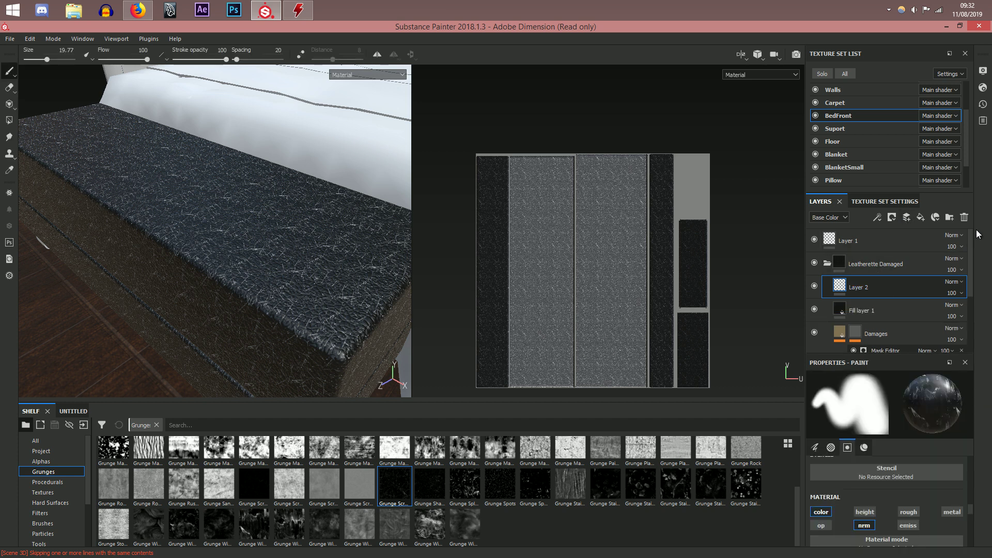
left_click(964, 217)
left_click(889, 218)
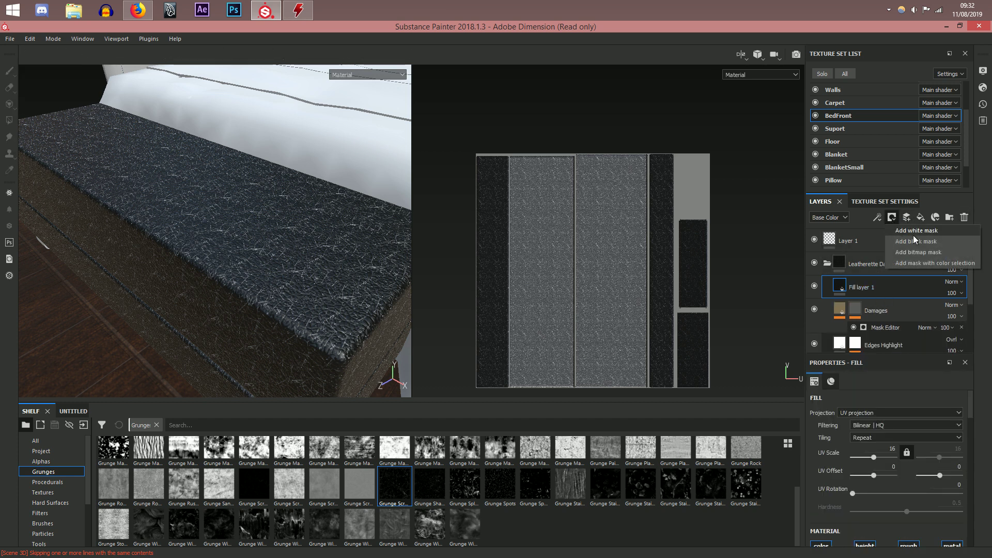
left_click(920, 238)
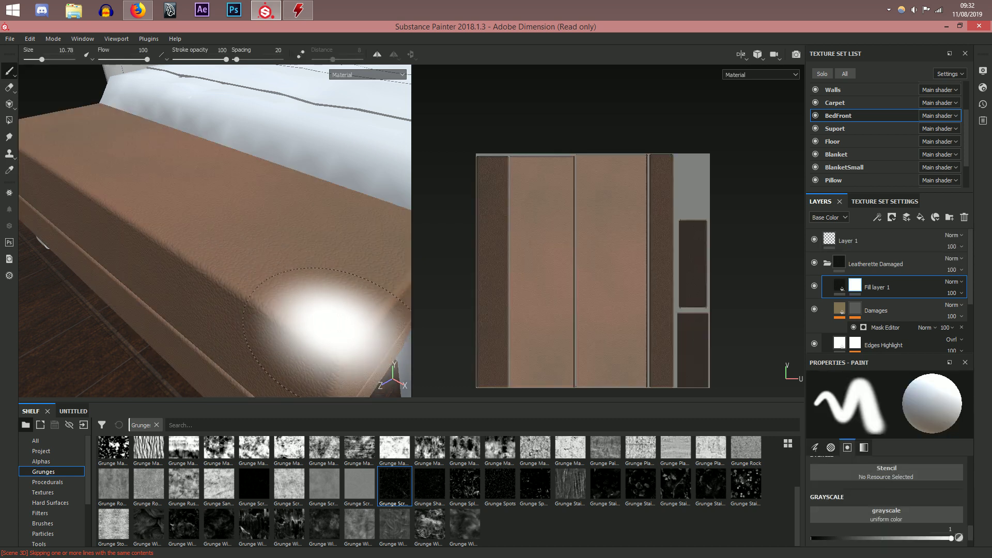
scroll(342, 329, "down", 2)
left_click_drag(890, 538, 848, 538)
mouse_move(237, 326)
left_mouse_down("alt")
mouse_move(325, 336)
mouse_move(313, 318)
mouse_move(330, 339)
left_mouse_up("alt")
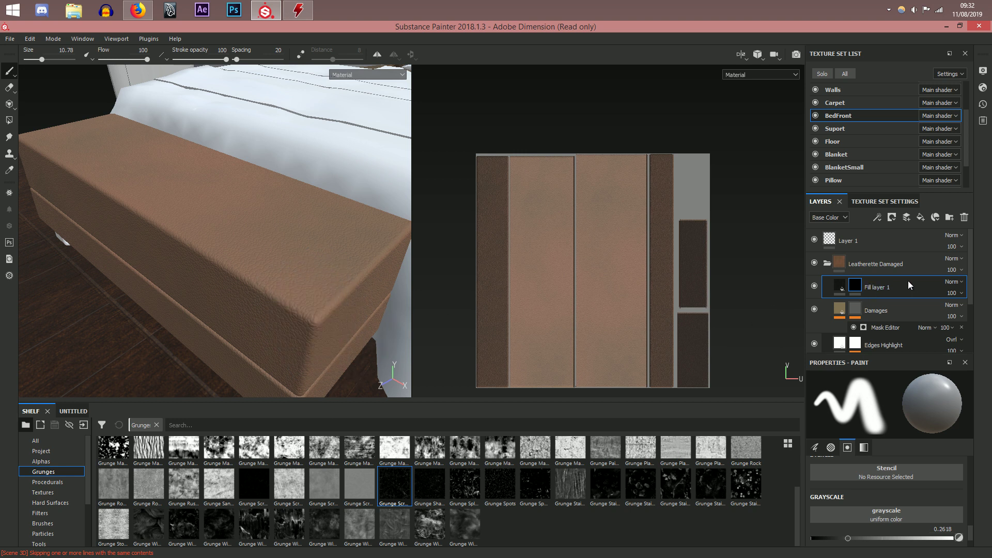
Step: Try moving the scratches to height: clear the fill's base color grunge and assign Grunge Scratches Rough to its height
left_click(840, 285)
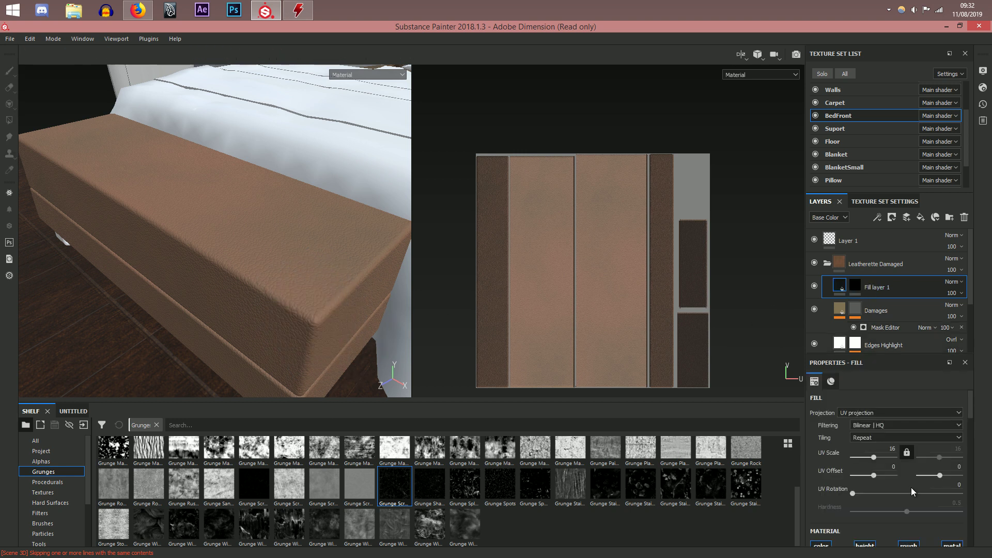
scroll(904, 486, "down", 3)
scroll(906, 505, "down", 1)
left_click(956, 453)
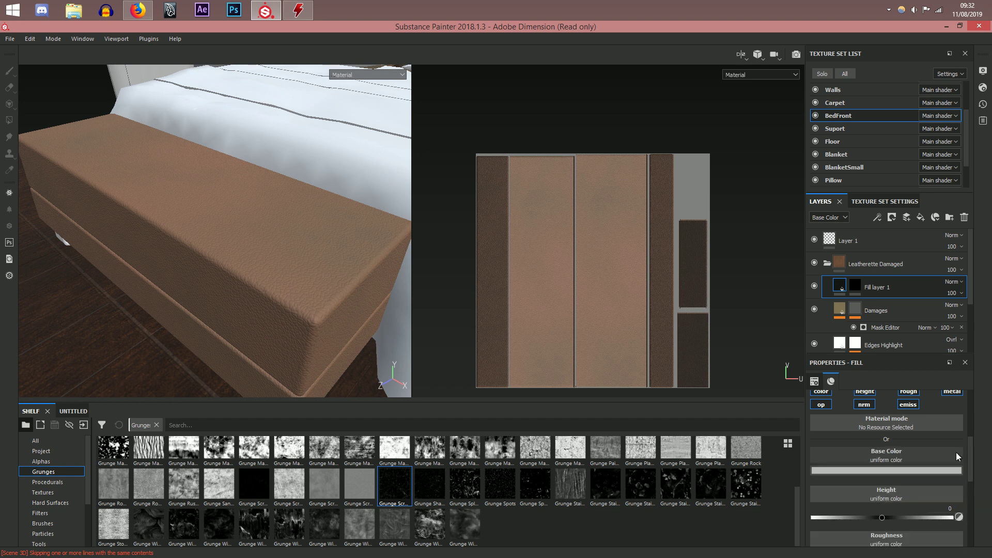
left_click_drag(394, 495, 899, 501)
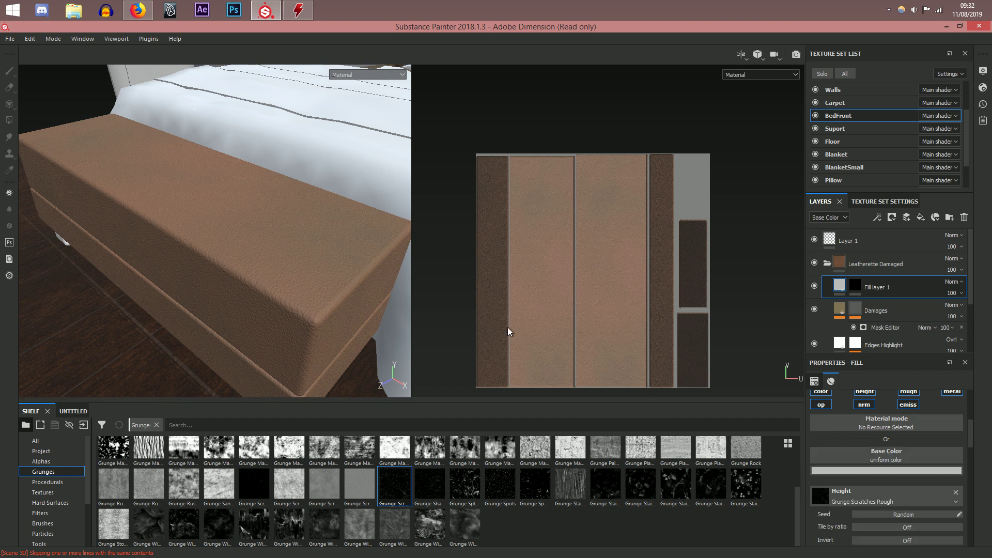
Step: Try painting the height scratches into the fill layer's mask at the bench's front corner, and undo the stroke
scroll(925, 463, "down", 1)
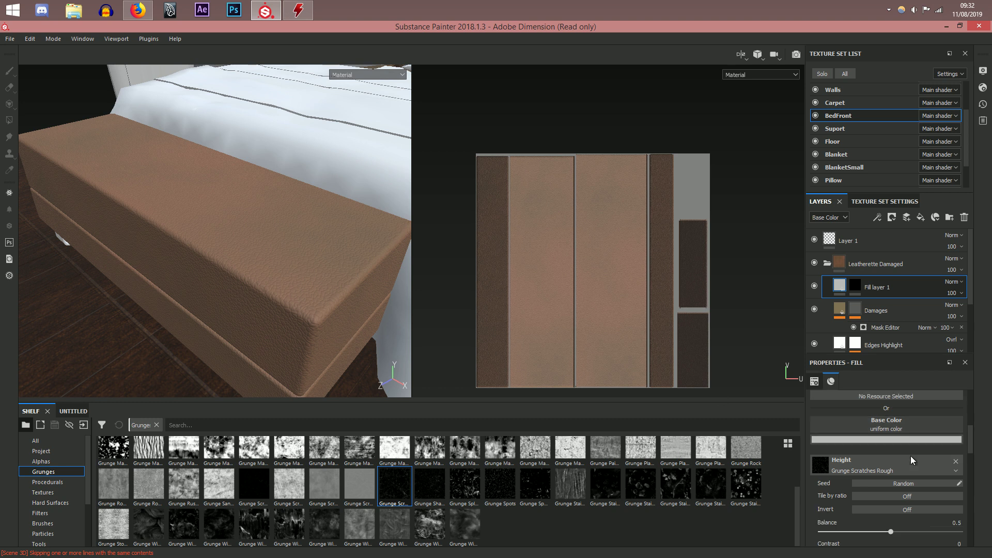
left_click(856, 285)
left_click_drag(305, 317, 289, 305, "alt")
left_click_drag(370, 362, 342, 326, "alt")
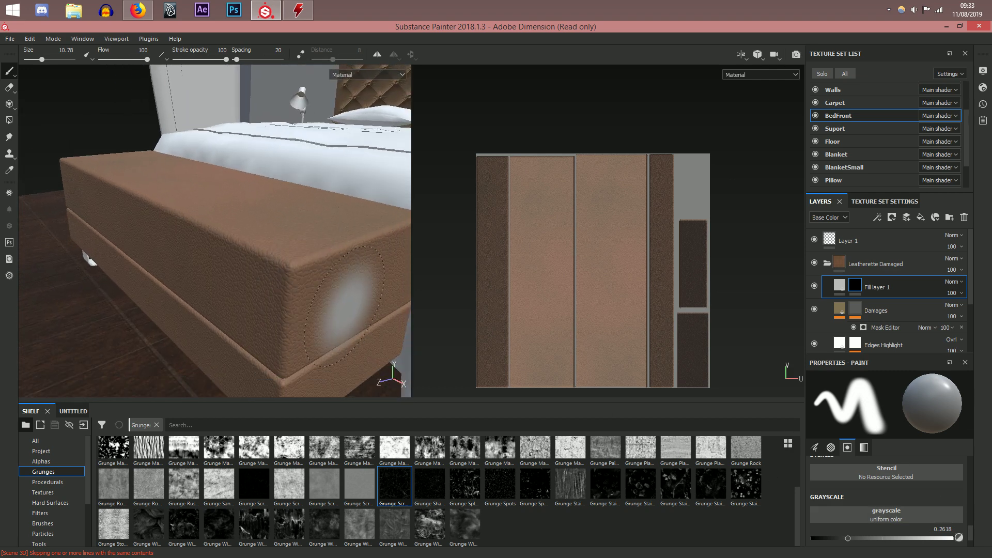
left_click(299, 268)
scroll(356, 308, "up", 3)
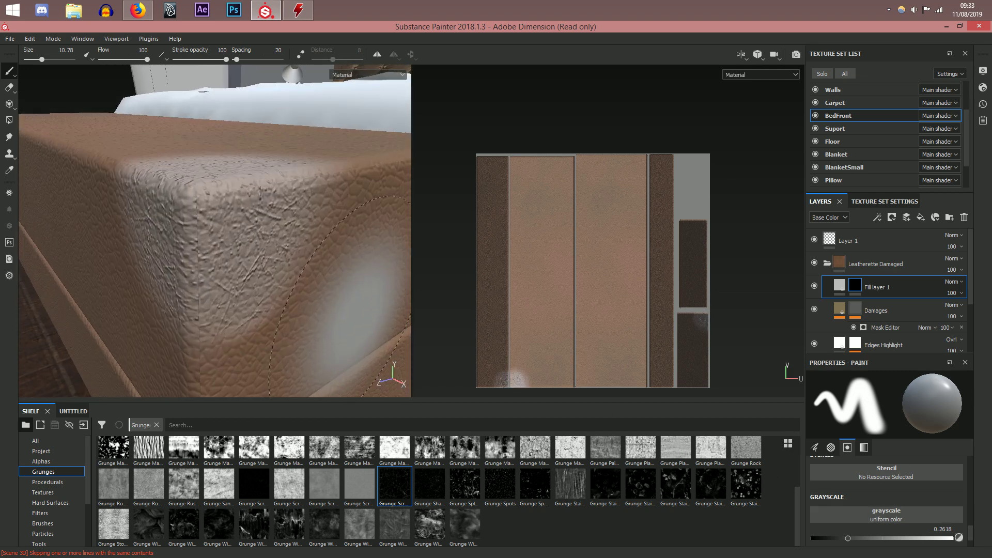
key("ctrl+z")
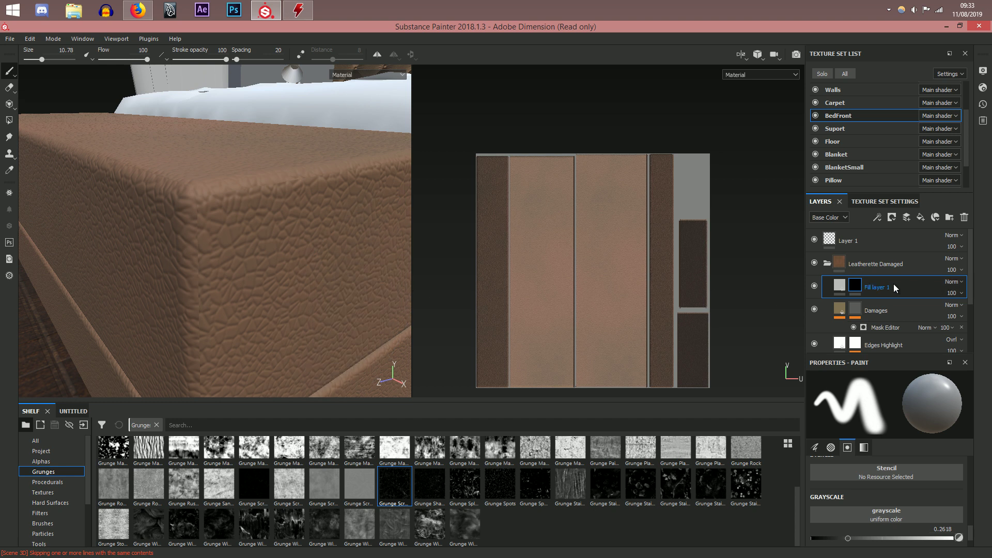
Step: Clear Grunge Scratches Rough from the fill's height and delete the masked fill layer
left_click(840, 285)
scroll(905, 444, "down", 5)
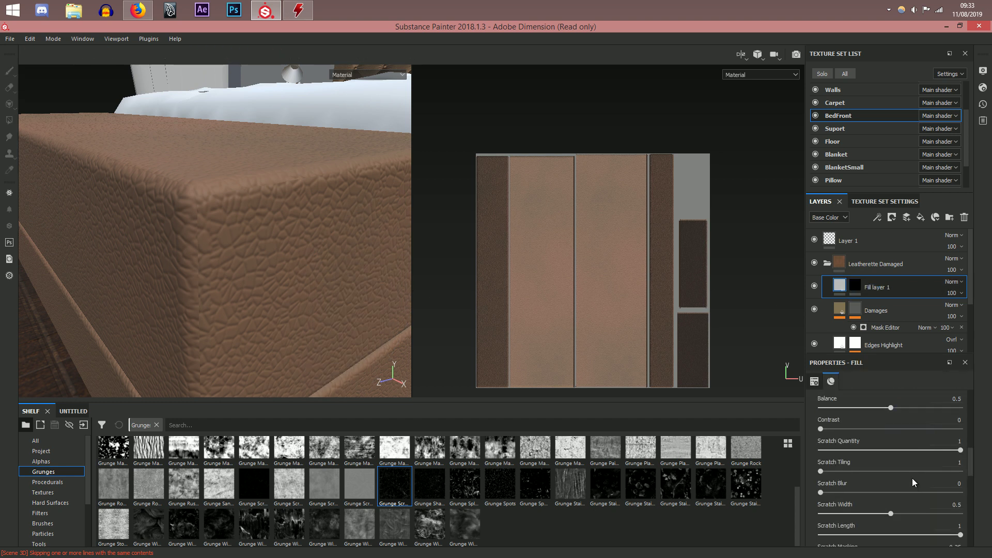
scroll(913, 478, "up", 5)
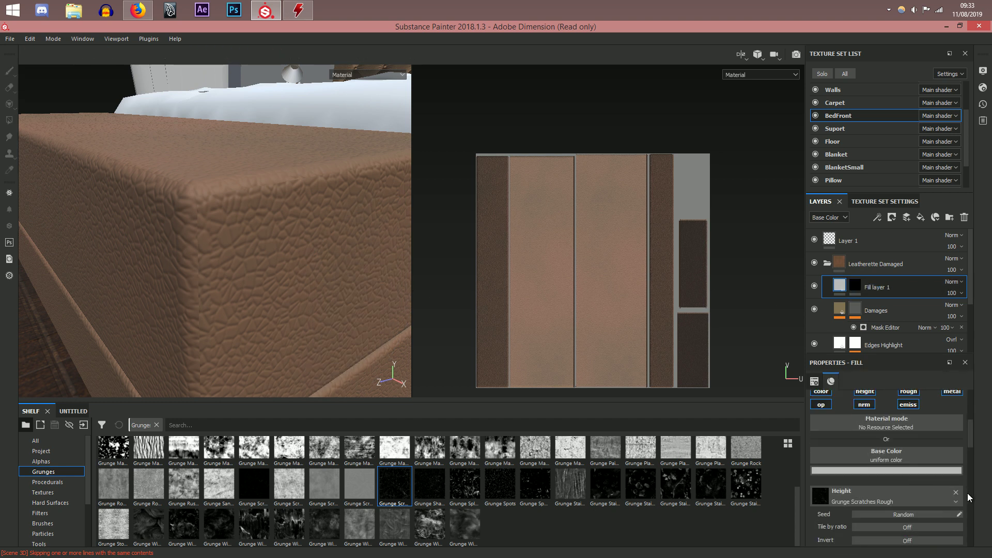
left_click(954, 489)
scroll(910, 482, "down", 2)
scroll(909, 489, "down", 3)
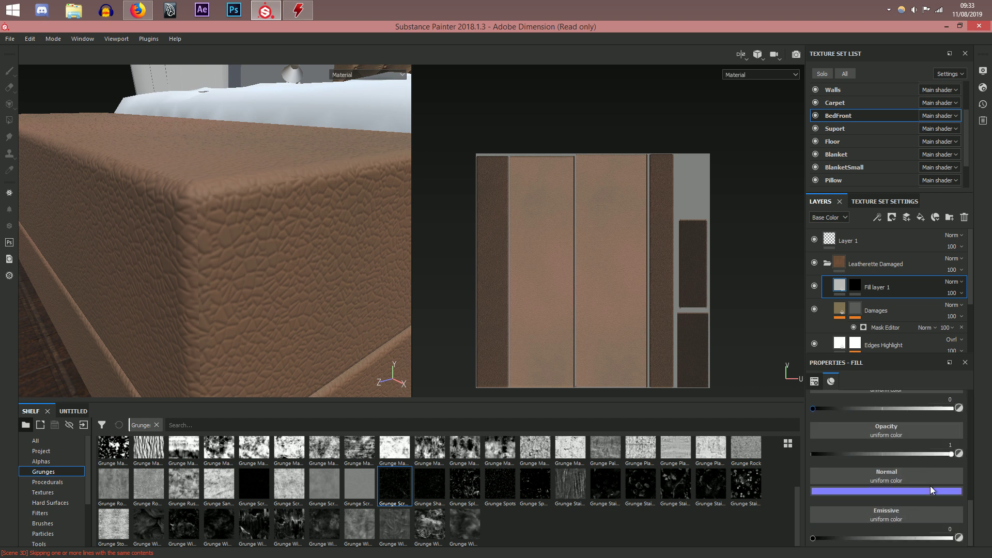
scroll(931, 486, "up", 1)
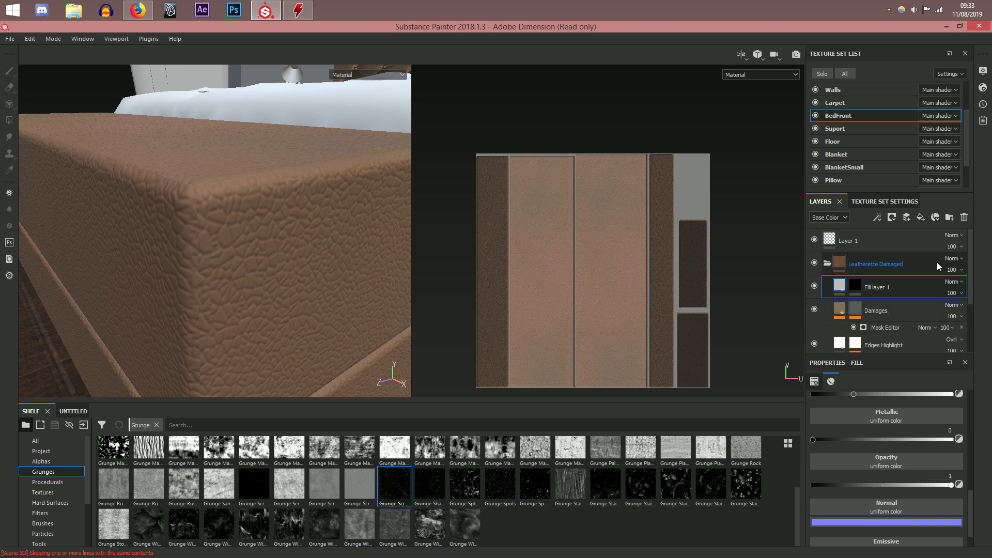
left_click(964, 217)
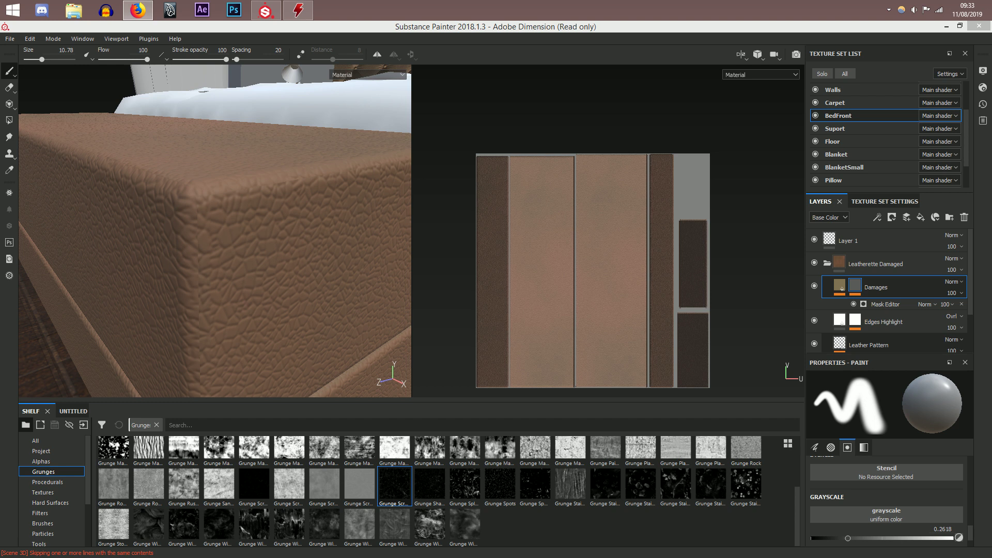
Step: Quit the Blitz app running in the background
left_click(889, 10)
right_click(872, 74)
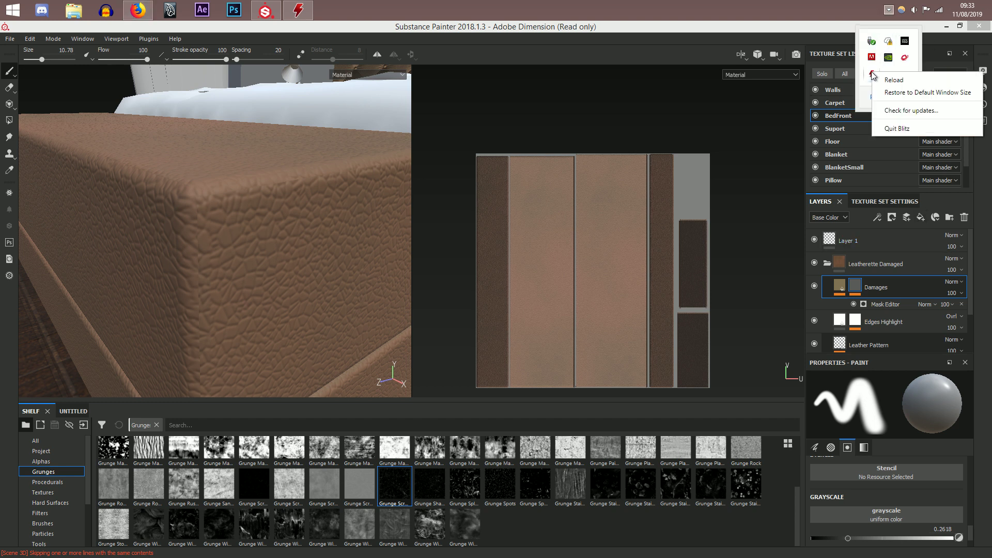
left_click(898, 128)
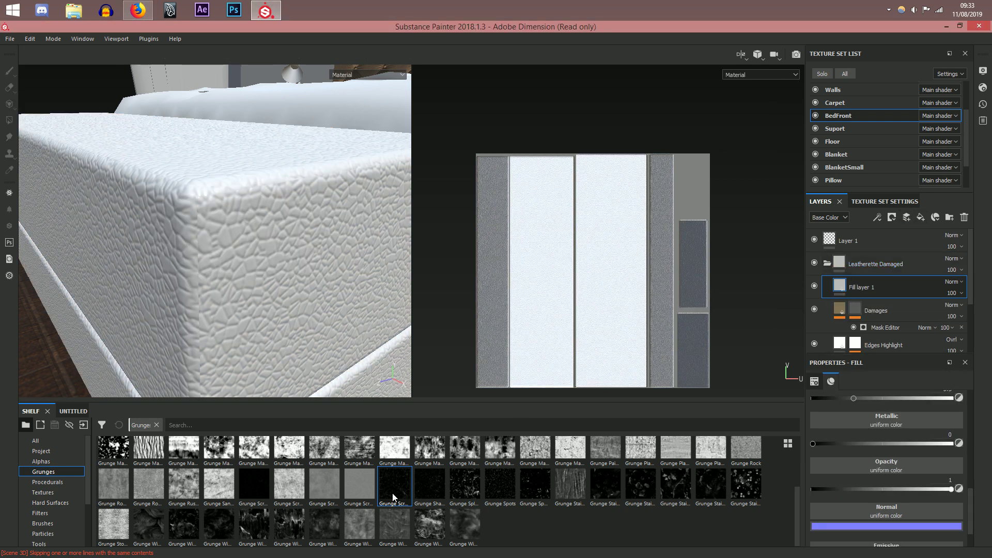
Step: Add a fill layer above Damages and assign Grunge Scratches Rough as its base color
mouse_move(393, 494)
left_mouse_down()
mouse_move(801, 442)
mouse_move(395, 495)
left_mouse_up()
scroll(897, 490, "up", 3)
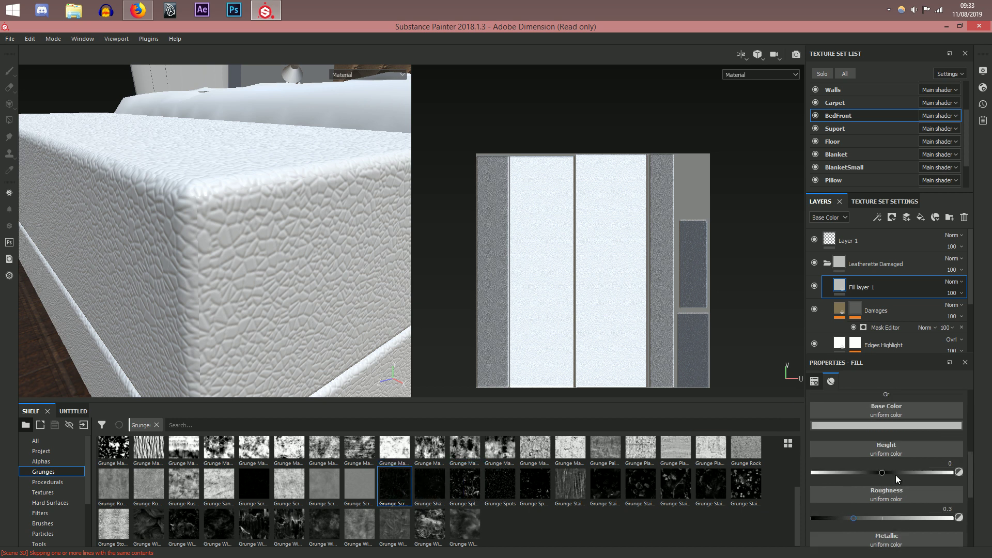
left_click_drag(842, 449, 889, 410)
scroll(879, 457, "down", 5)
scroll(876, 458, "down", 2)
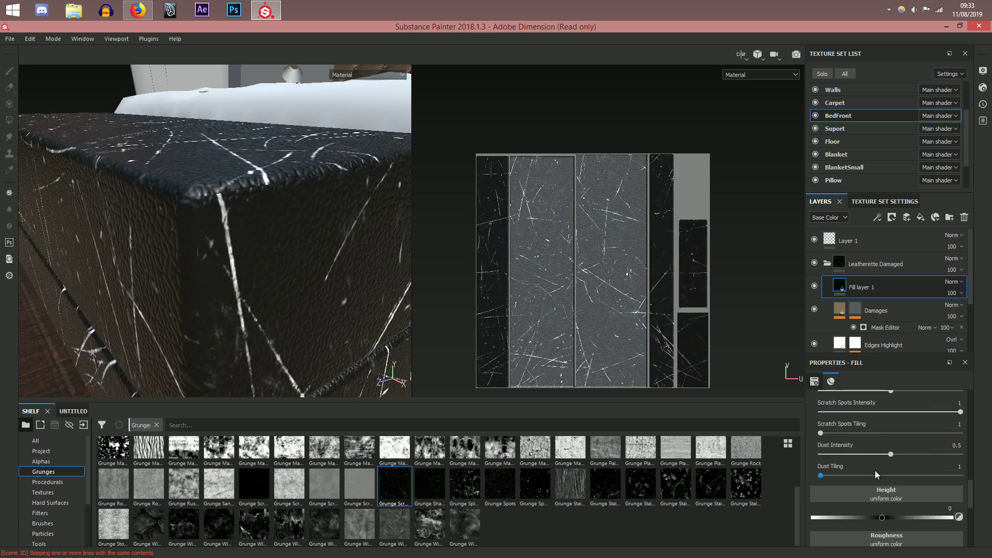
Step: Try Passthrough blending on the scratches fill layer, and settle on Linear dodge (Add)
left_click_drag(341, 256, 332, 276, "alt")
scroll(913, 450, "up", 5)
scroll(913, 447, "up", 3)
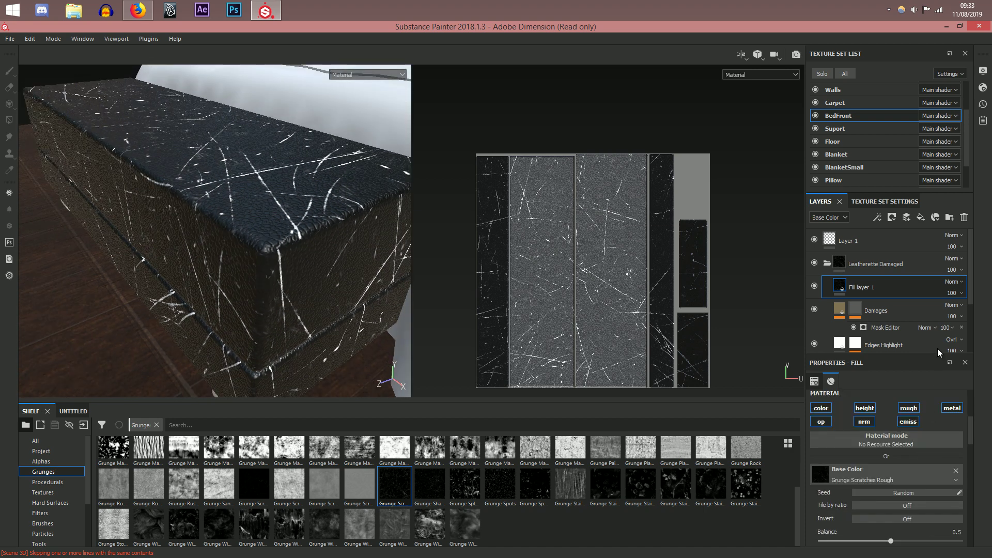
left_click(954, 282)
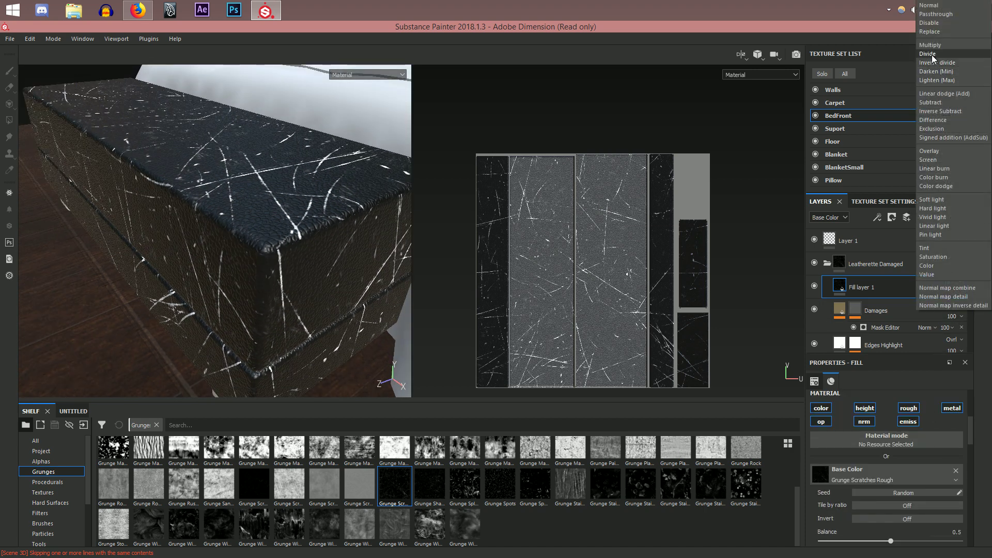
left_click(936, 14)
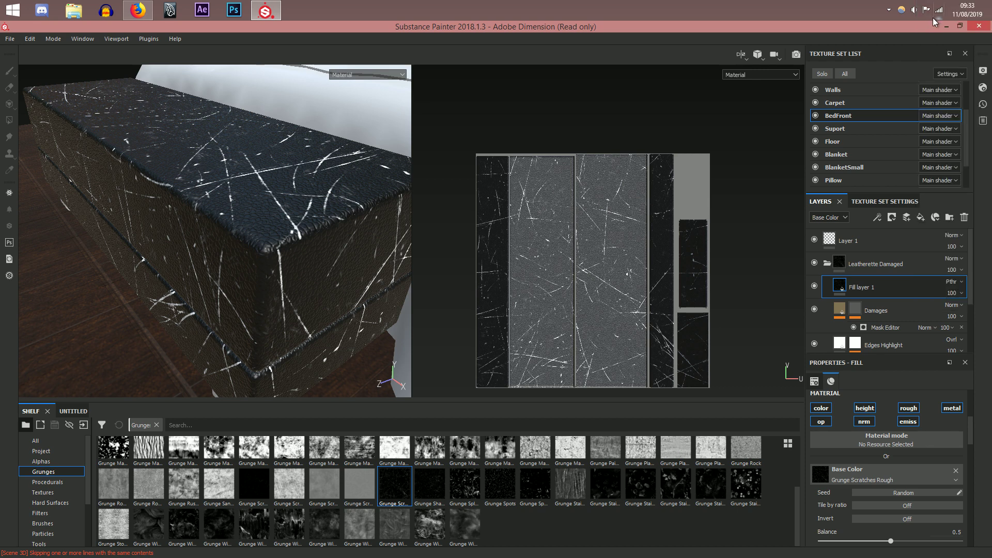
left_click_drag(215, 281, 295, 290, "alt")
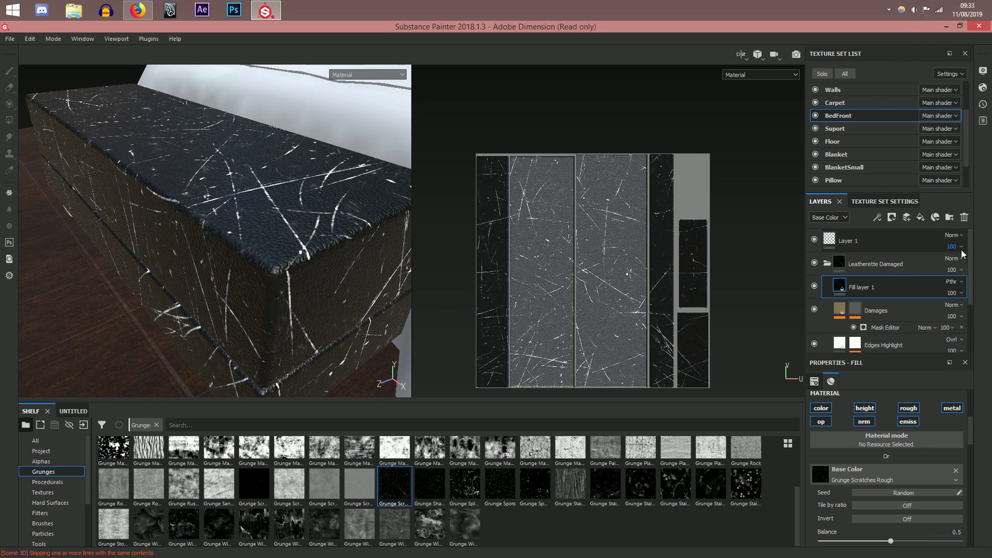
left_click(955, 282)
left_click(942, 93)
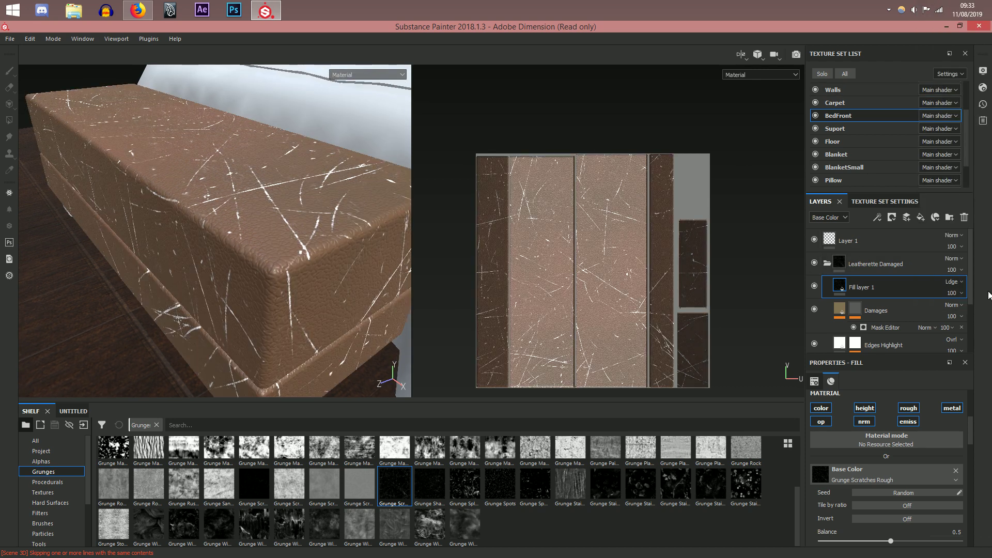
Step: Open the scratches fill layer's UV scale value for editing
left_click_drag(349, 267, 334, 296, "alt")
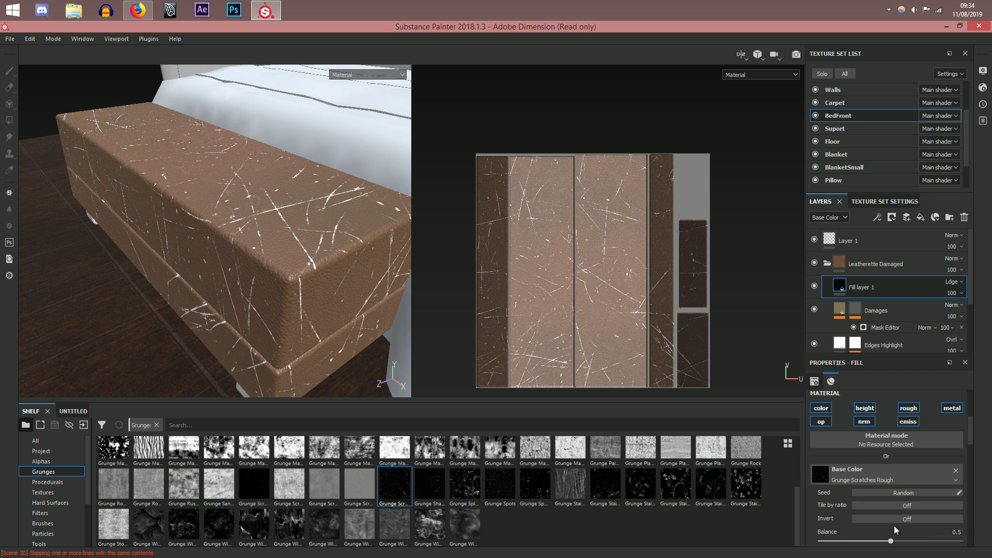
scroll(894, 525, "down", 2)
scroll(891, 517, "down", 6)
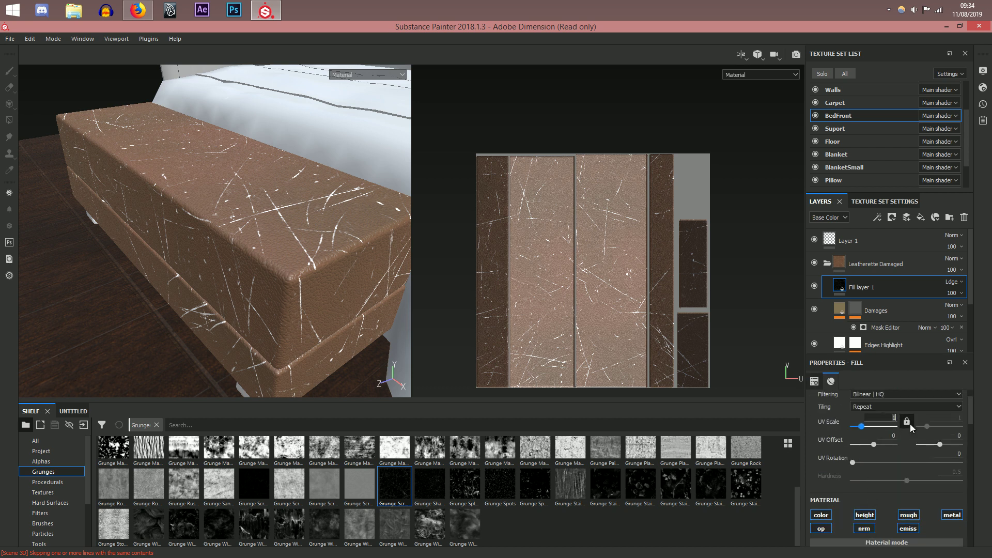
Step: Set the UV scale of the scratch fill layer on the bench to 16
left_click(906, 421)
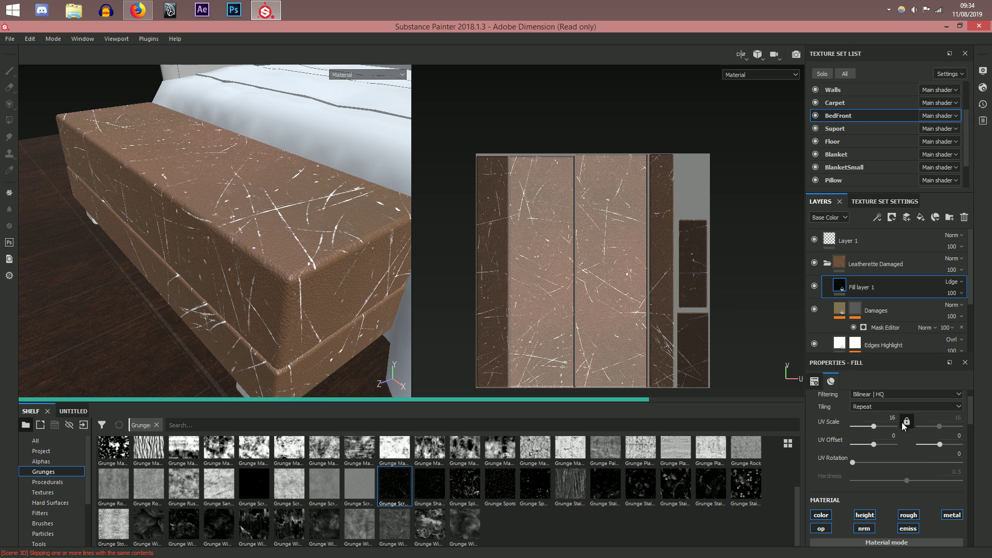
left_click_drag(270, 317, 299, 310, "alt")
scroll(918, 494, "down", 5)
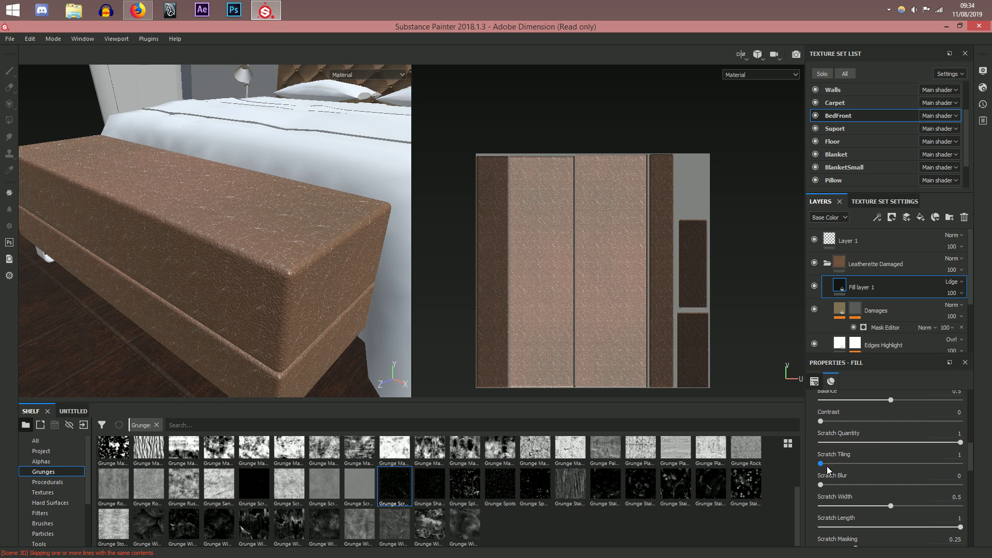
Step: Set the scratch grunge's Scratch Width to 0.46 and Scratch Dirtiness to 0.47
scroll(837, 488, "down", 3)
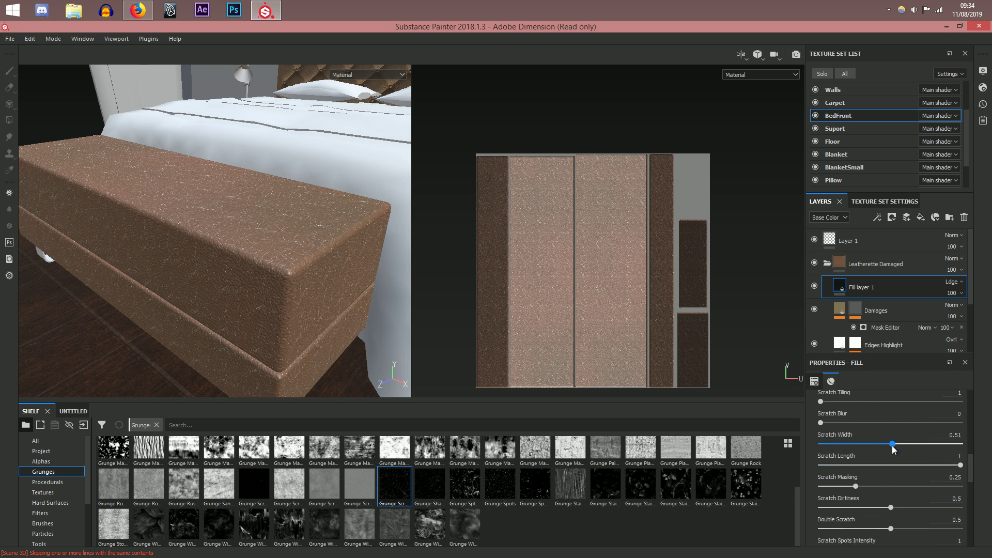
left_click_drag(895, 447, 900, 448)
left_click_drag(892, 508, 915, 511)
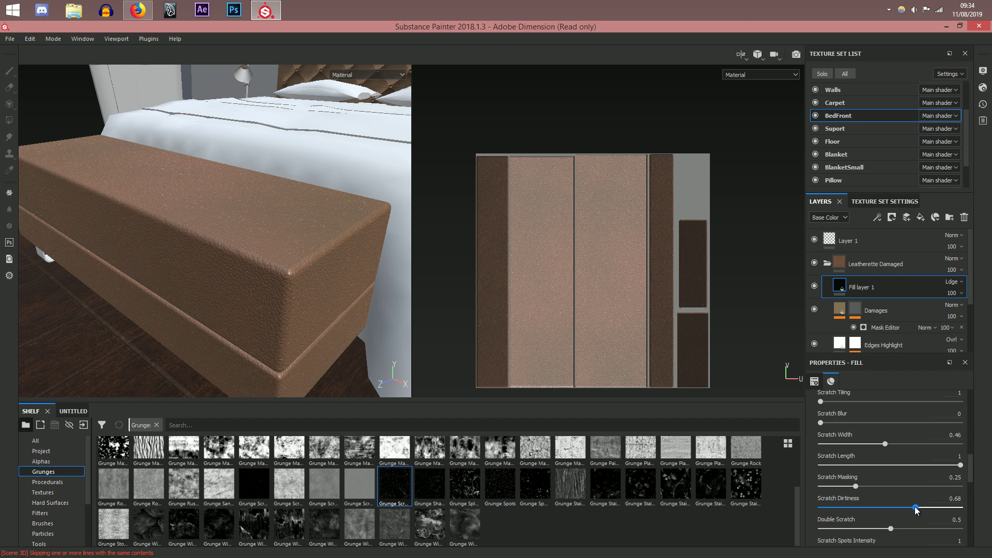
mouse_move(890, 508)
left_mouse_down()
mouse_move(874, 508)
mouse_move(885, 510)
left_mouse_up()
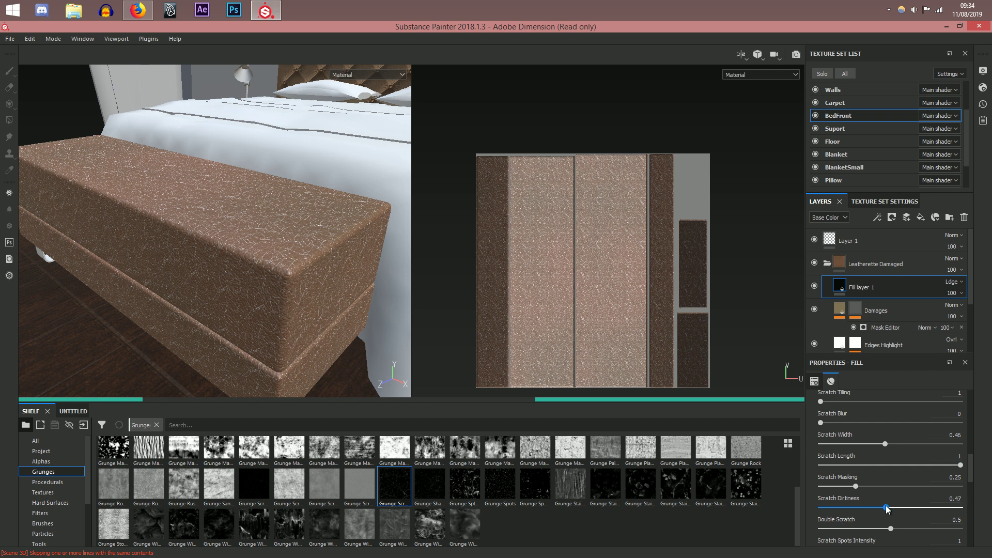
left_click_drag(242, 327, 263, 324, "alt")
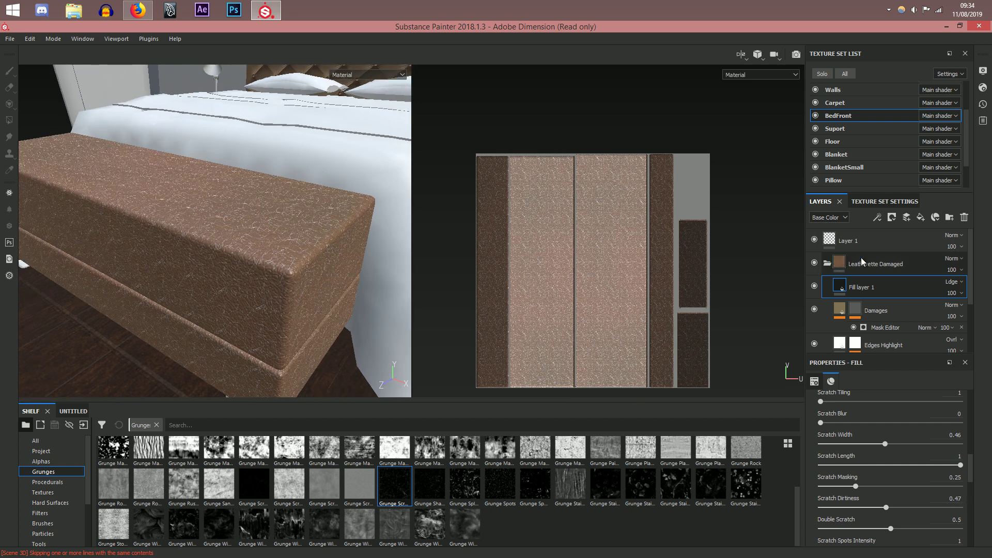
Step: Add a black mask to Fill layer 1 in the Leatherette Damaged folder
left_click(907, 217)
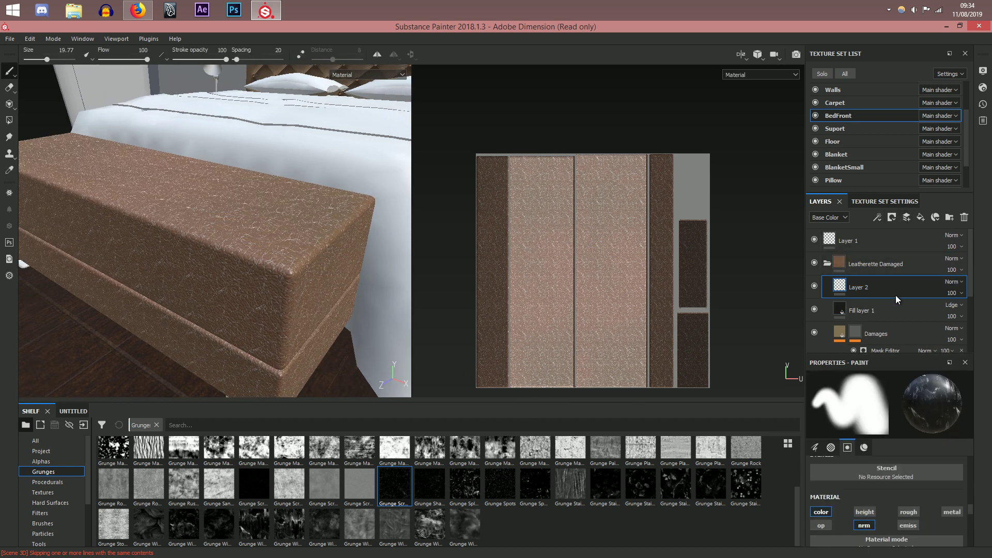
left_click(964, 218)
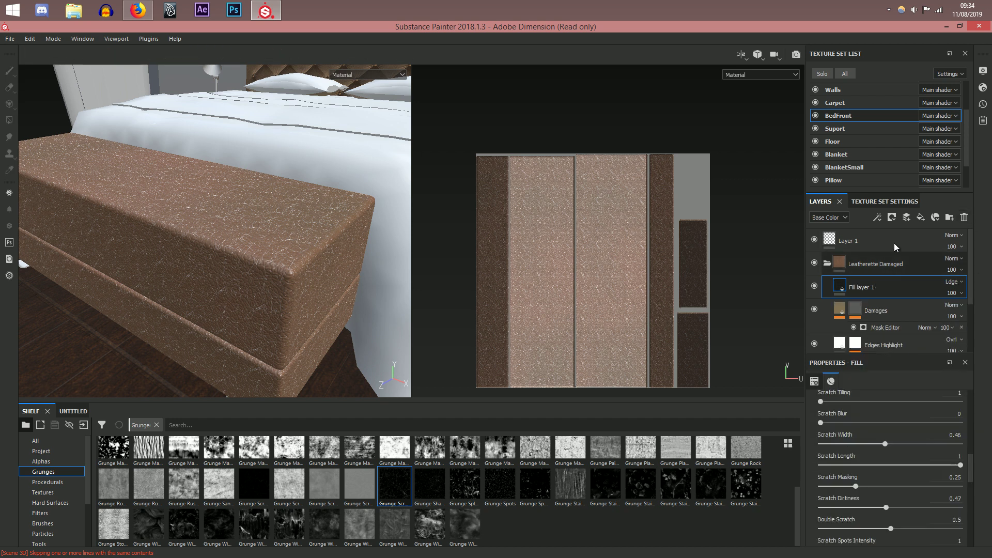
left_click(892, 218)
left_click(936, 241)
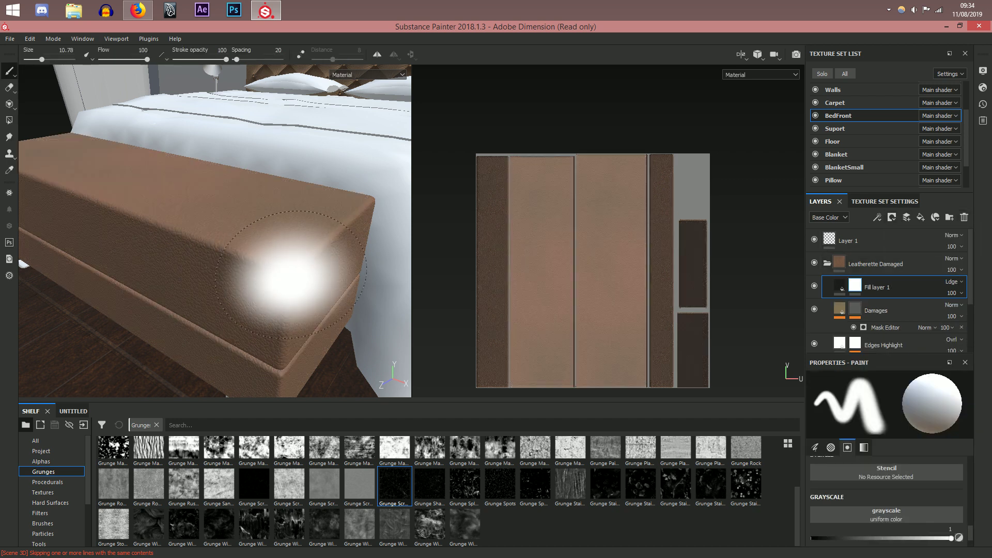
Step: Set the mask brush to grayscale 0.2873 and size 4.03, and paint faint scratches near the bench's front corner
scroll(291, 281, "down", 5, "ctrl")
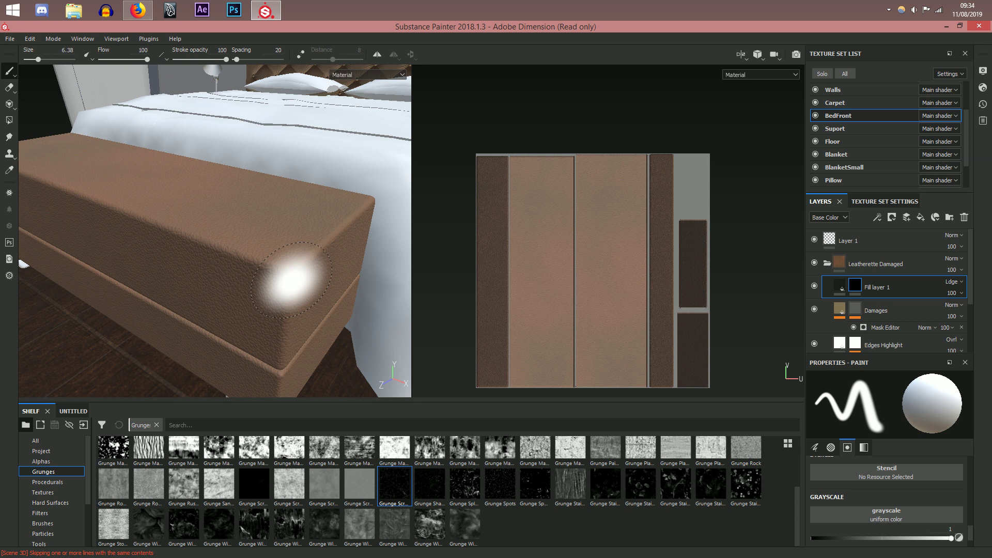
left_click_drag(883, 538, 852, 538)
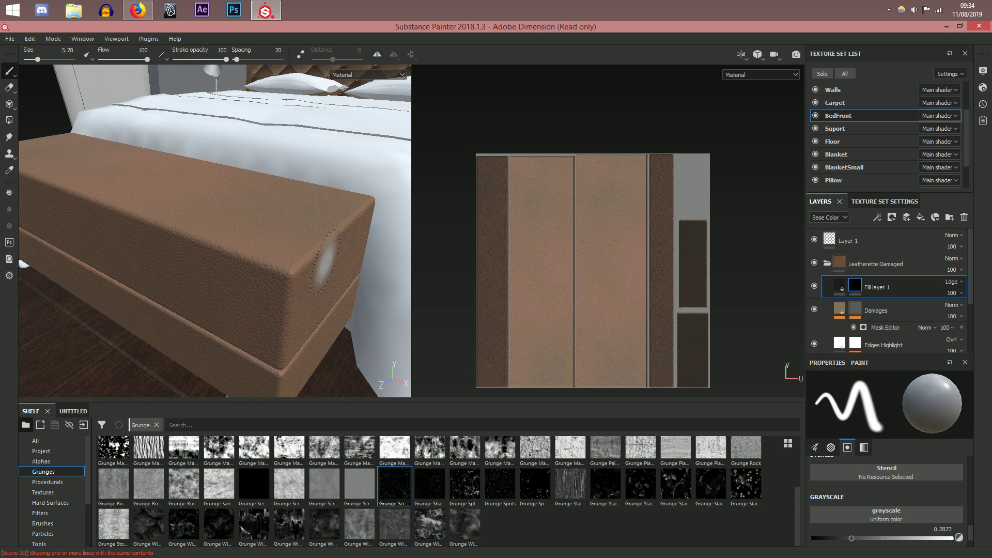
left_click_drag(286, 277, 320, 250)
mouse_move(247, 265)
left_mouse_down()
mouse_move(288, 285)
mouse_move(230, 266)
left_mouse_up()
scroll(259, 287, "up", 3)
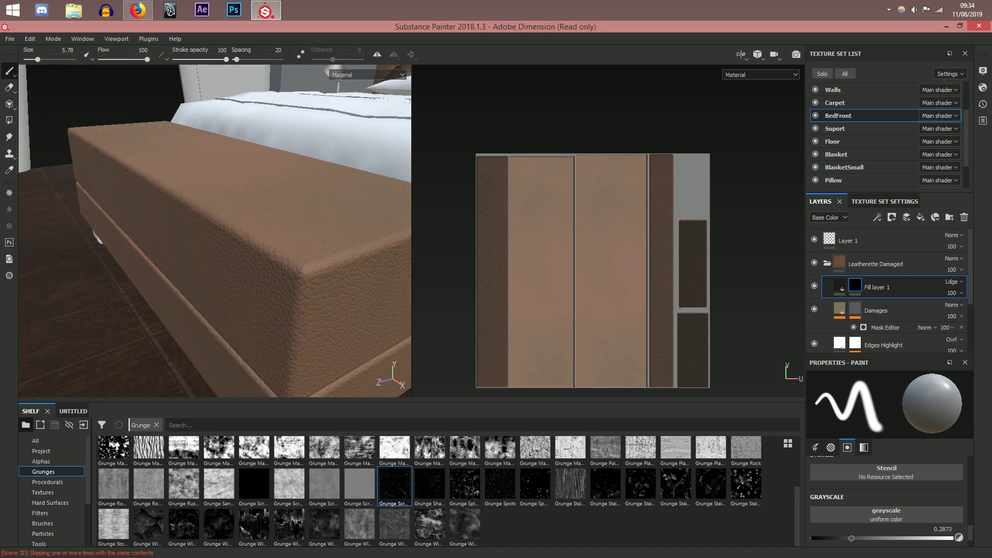
middle_click_drag(310, 279, 233, 284, "alt")
scroll(242, 285, "down", 3, "ctrl")
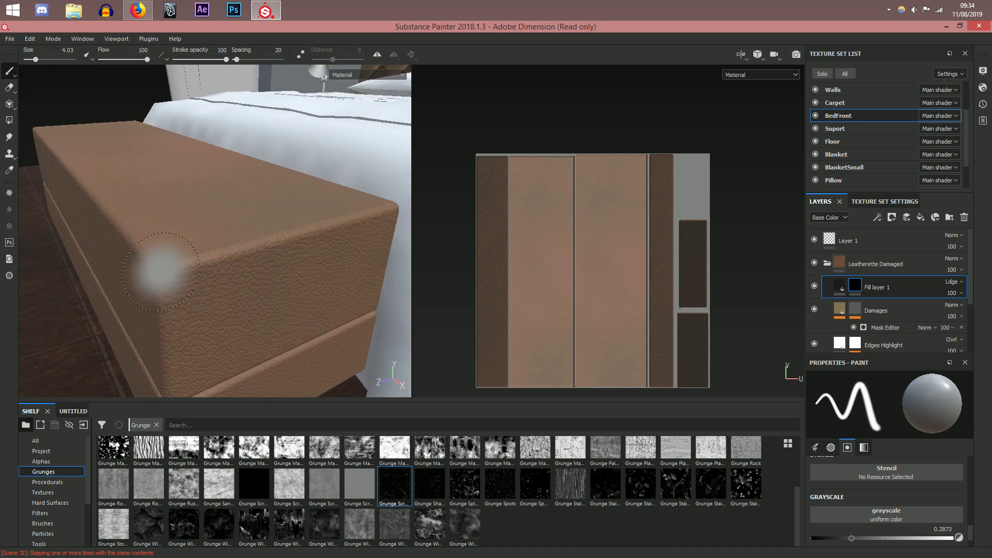
Step: Examine the bench's corner edges from several angles, both isolated and within the full bedroom scene
key("alt+q")
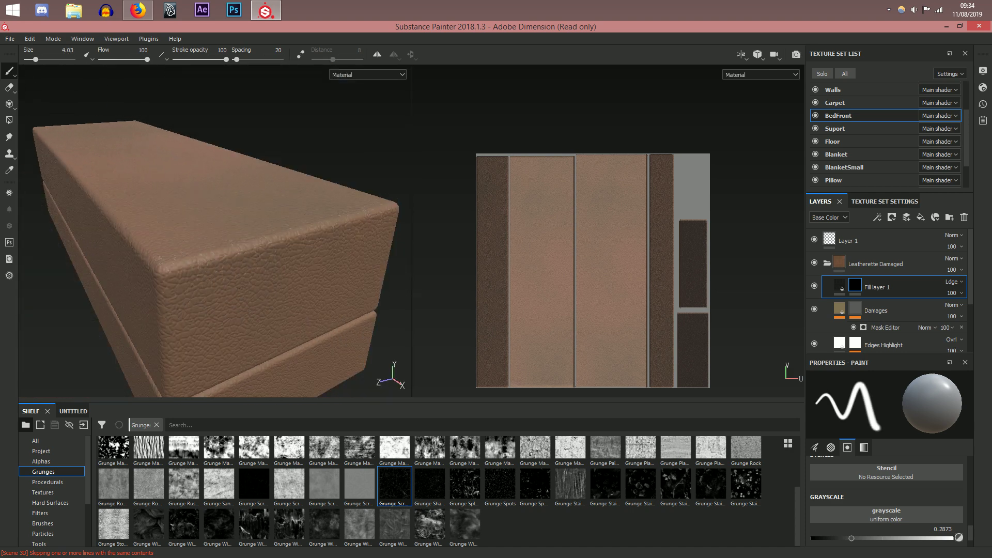
key("alt+q")
left_click_drag(243, 284, 288, 270, "alt")
scroll(259, 289, "down", 3)
middle_click_drag(226, 310, 150, 298, "alt")
mouse_move(142, 297)
left_mouse_down("alt")
mouse_move(244, 292)
mouse_move(104, 233)
left_mouse_up("alt")
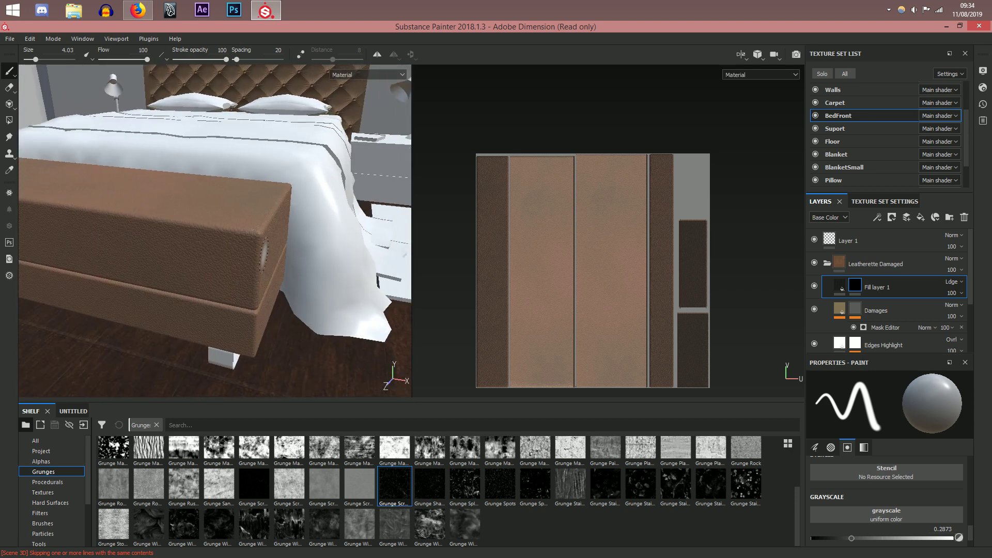
key("alt+q")
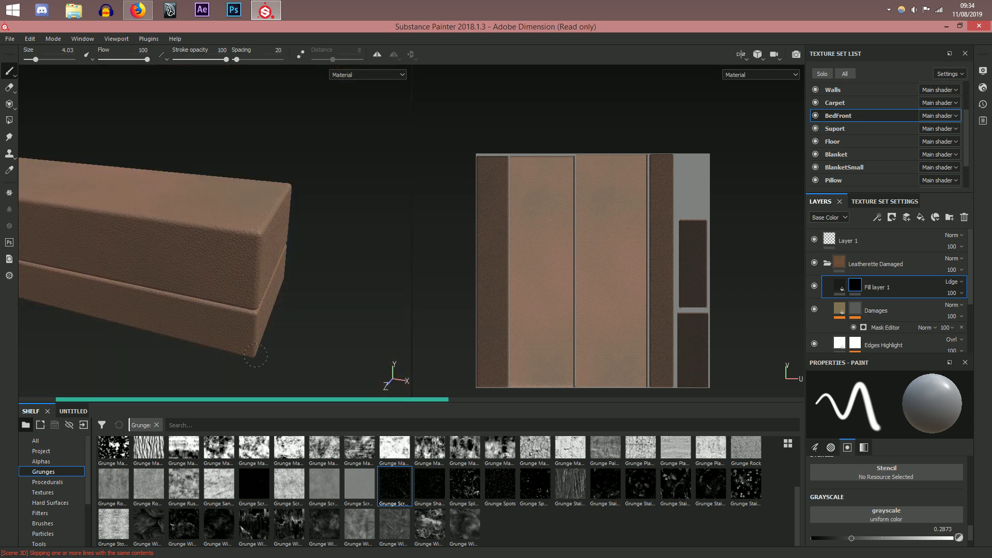
key("alt+q")
left_click_drag(239, 313, 258, 286, "alt")
key("alt+q")
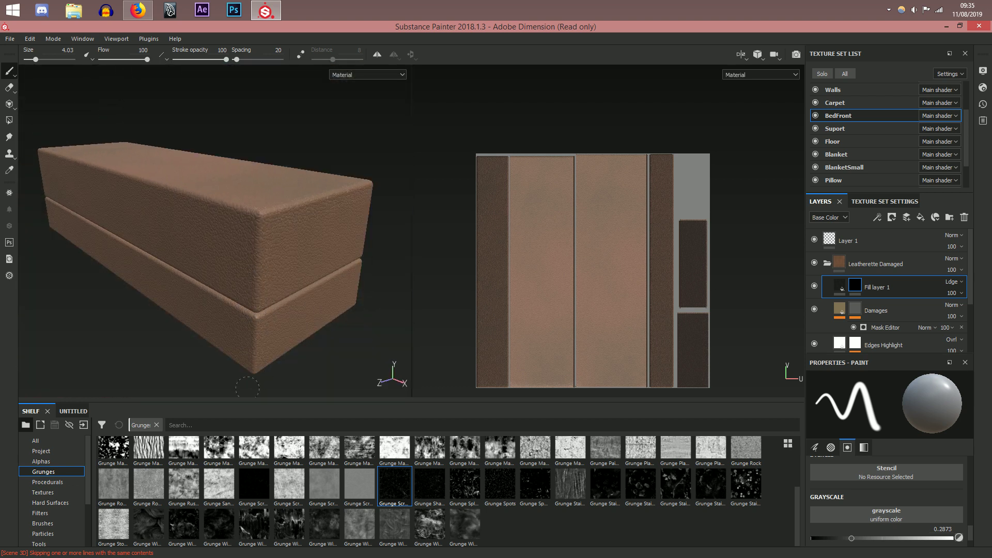
key("alt+q")
Step: Paint a straight stroke of scratches along the horizontal seam on the bench's front face
left_click_drag(247, 389, 214, 336, "alt")
left_click_drag(254, 251, 221, 314, "alt")
middle_click_drag(222, 314, 288, 314, "alt")
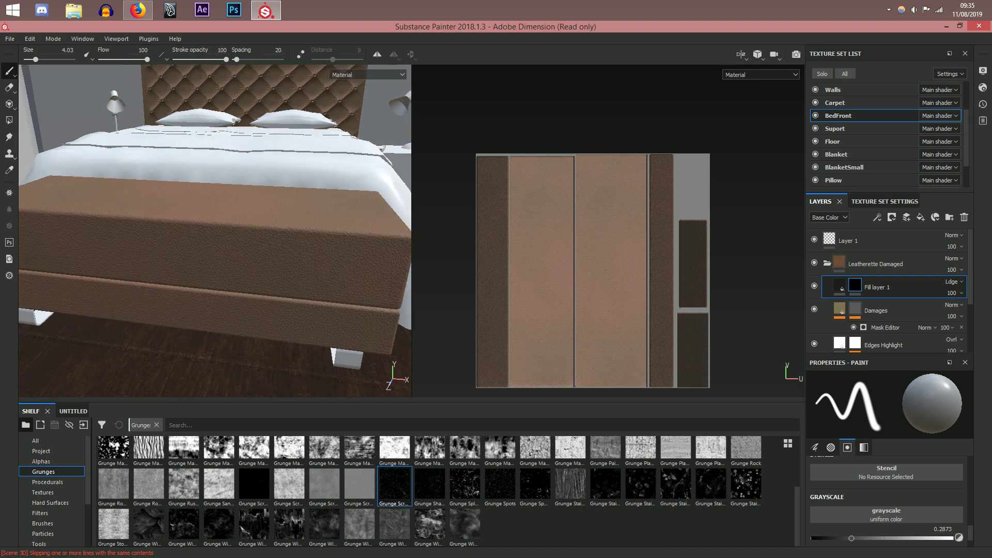
scroll(323, 316, "down", 3)
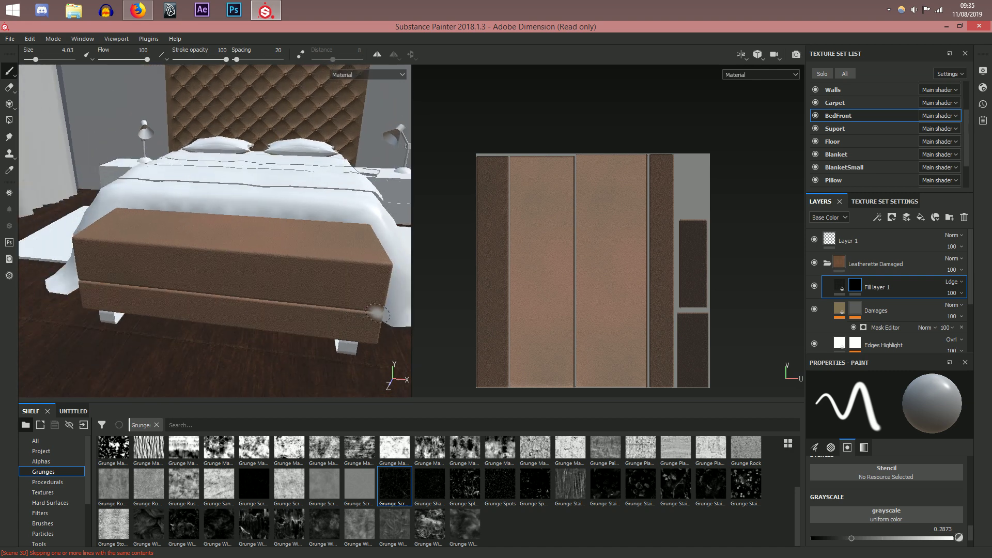
key("shift")
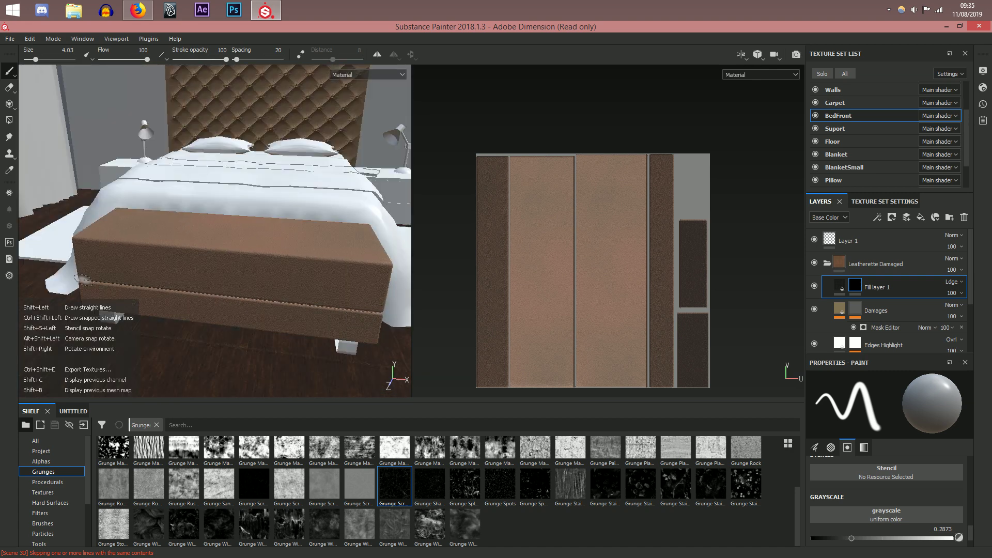
Step: Paint straight strokes of scratches into the mask along the upper edge and seam at the bench's end face
mouse_move(228, 311)
left_mouse_down("alt")
mouse_move(313, 266)
mouse_move(235, 279)
left_mouse_up("alt")
key("alt+q")
key("alt+q")
key("alt+q")
key("alt+q")
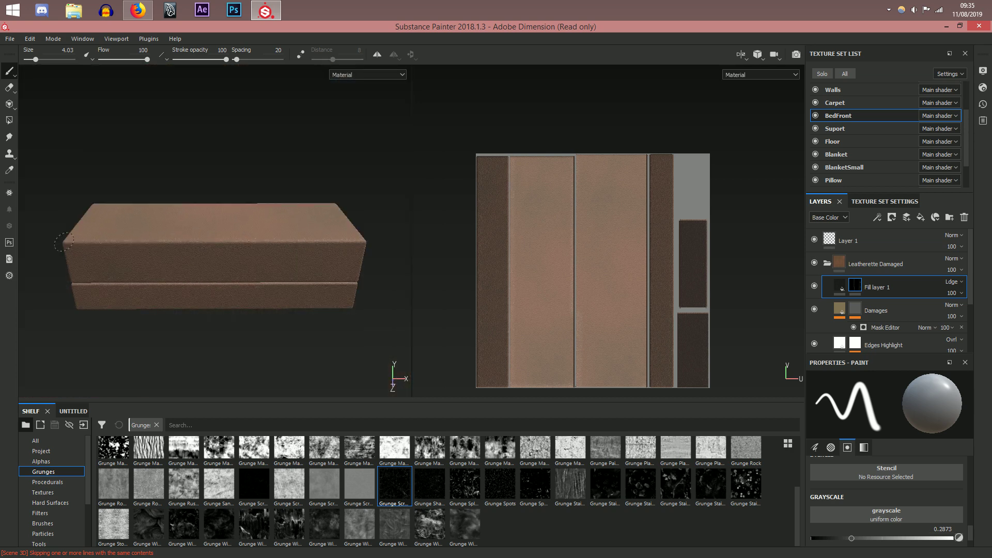
left_click_drag(189, 265, 317, 291, "alt")
left_click(279, 278)
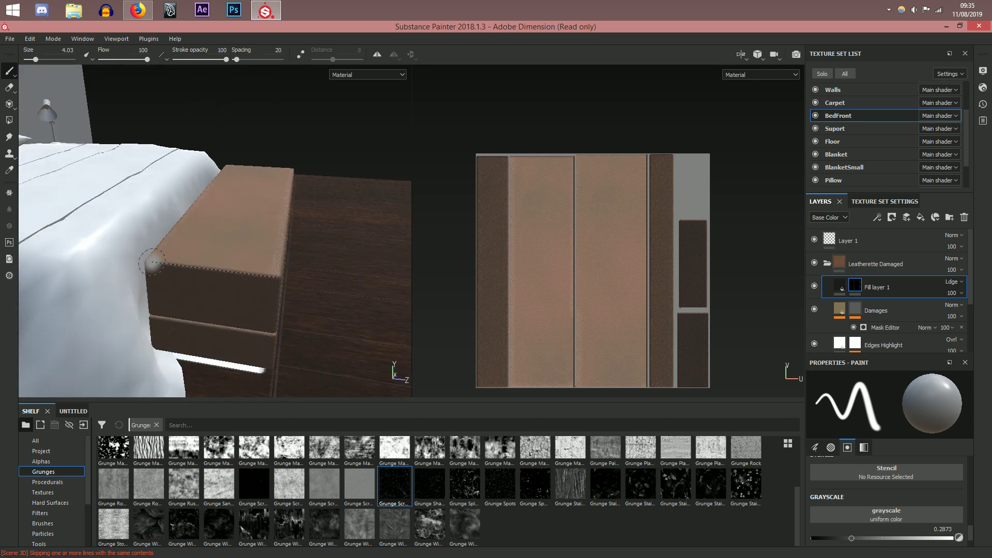
left_click_drag(261, 321, 274, 339, "alt")
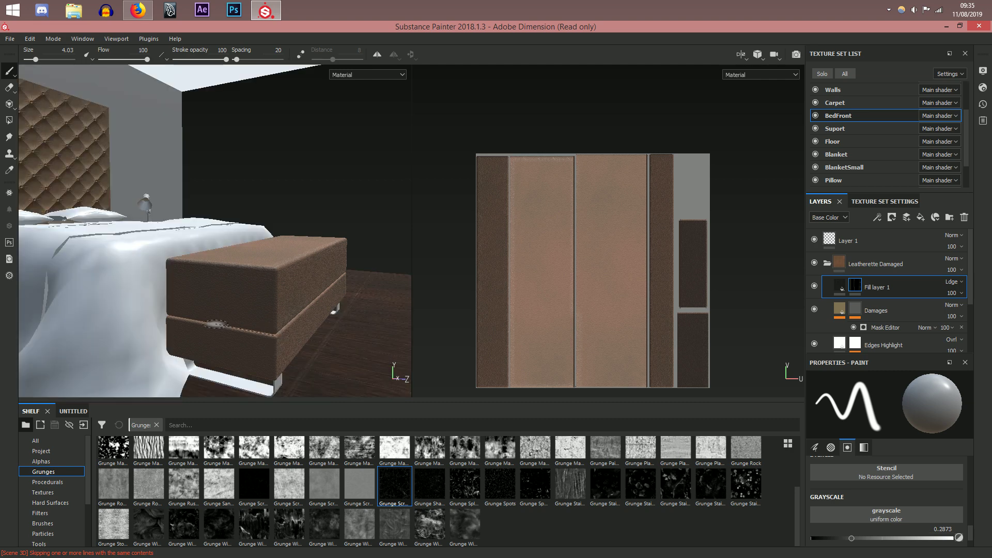
key("shift")
mouse_move(265, 337)
left_mouse_down("alt")
mouse_move(287, 318)
mouse_move(254, 336)
left_mouse_up("alt")
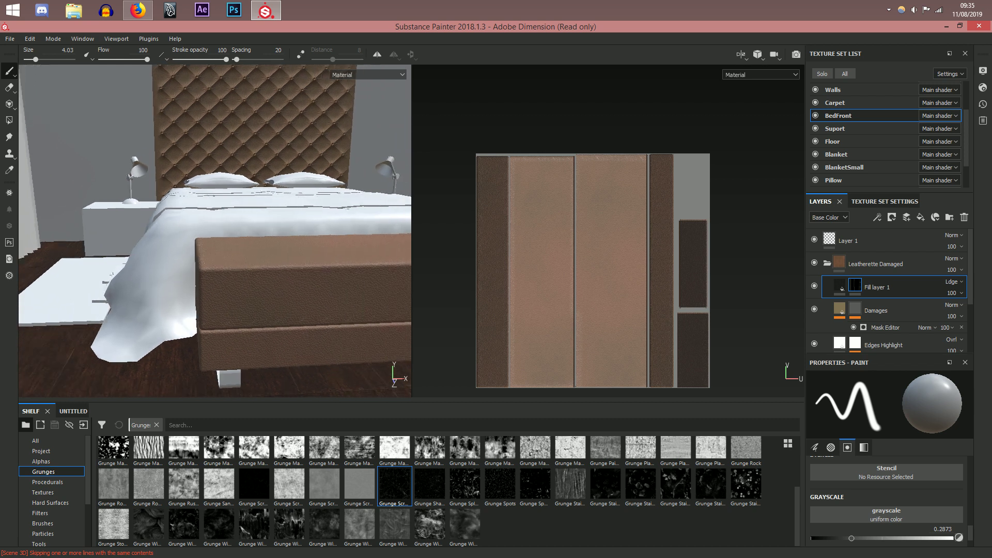
Step: Change the colour of the bench's Base Color layer to a dark brown with hue 0.084
scroll(904, 271, "down", 2)
scroll(901, 278, "down", 1)
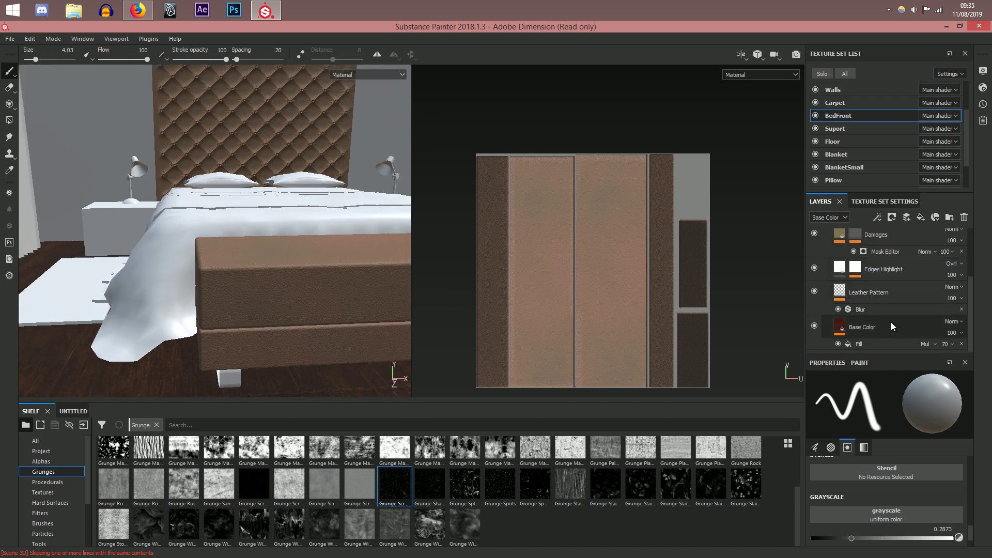
left_click(891, 322)
scroll(888, 467, "down", 1)
scroll(888, 467, "up", 5)
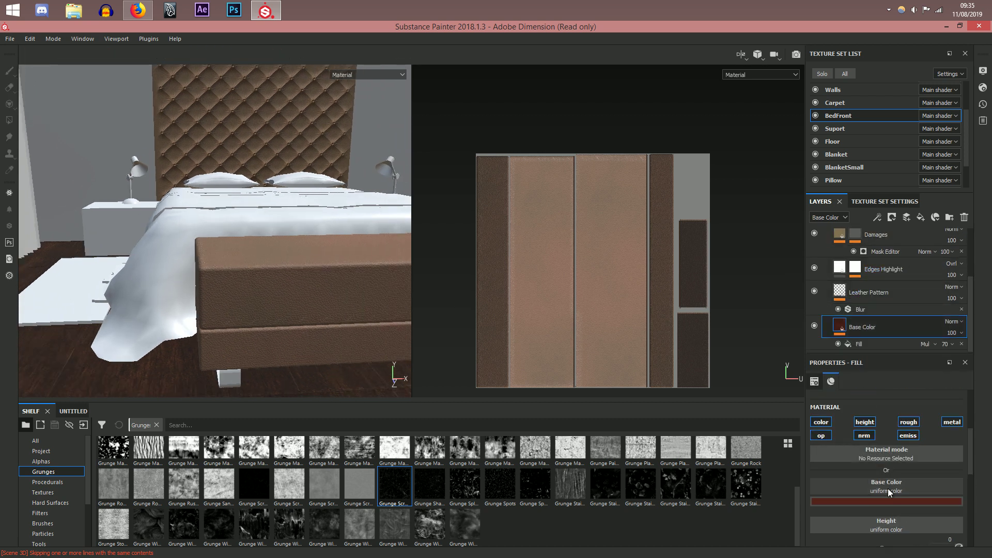
left_click_drag(194, 284, 233, 296, "alt")
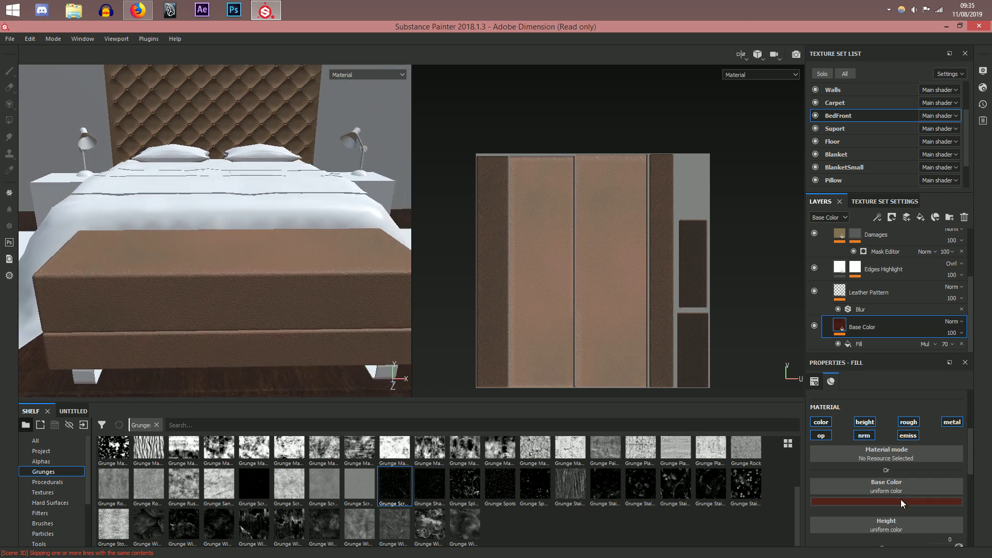
left_click(901, 500)
mouse_move(895, 447)
left_mouse_down()
mouse_move(896, 435)
mouse_move(861, 462)
mouse_move(889, 458)
left_mouse_up()
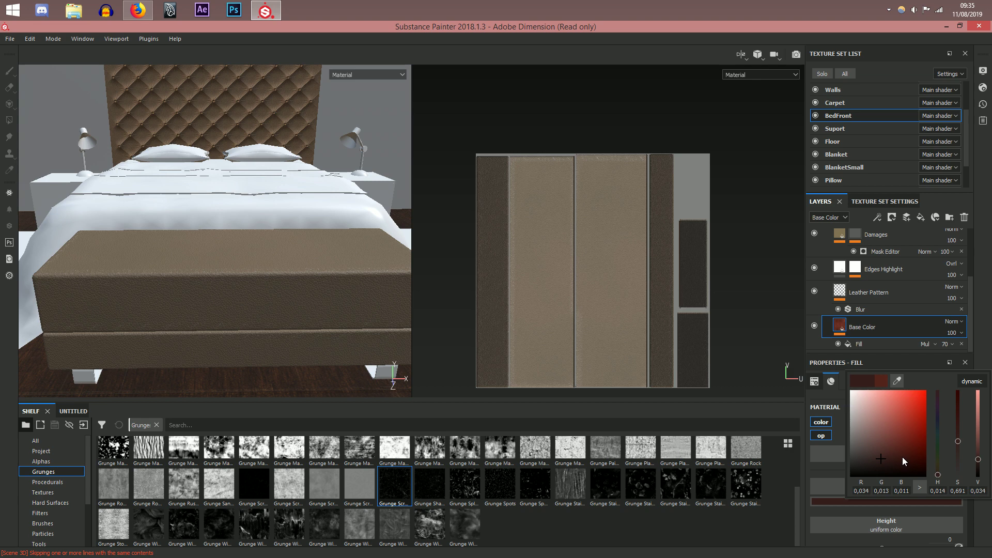
left_click_drag(938, 477, 939, 475)
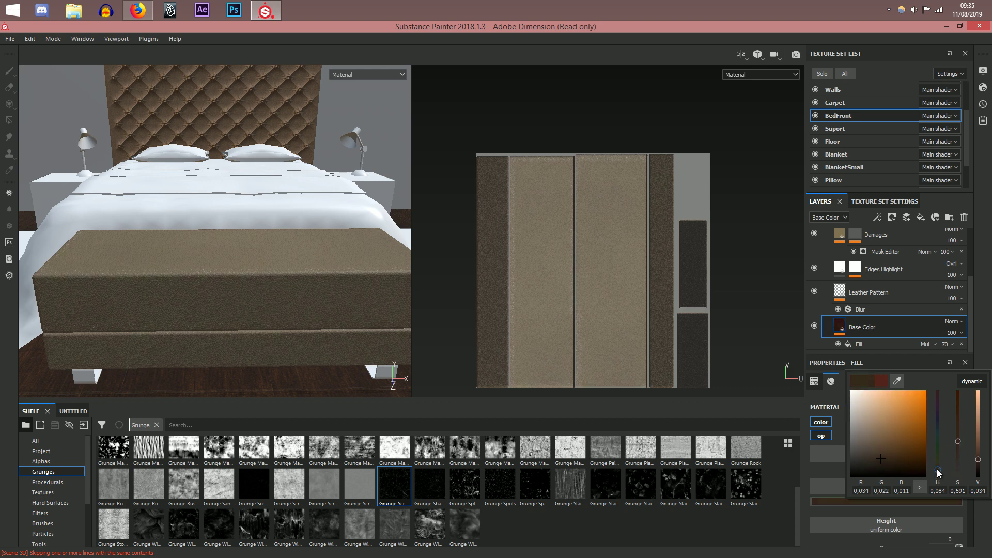
left_click_drag(264, 307, 222, 284, "alt")
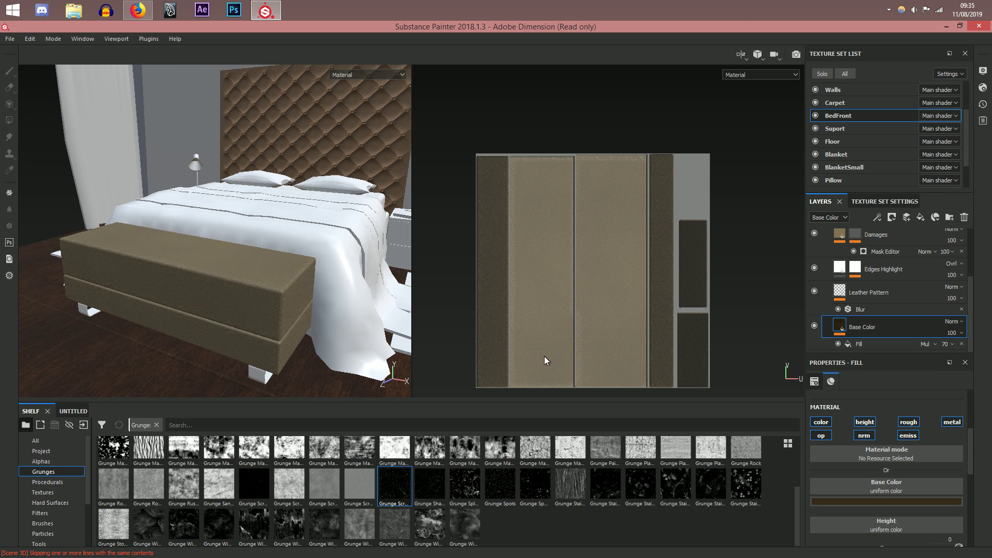
Step: Desaturate the Base Color layer's colour to a neutral grey with saturation 0 and adjust its brightness
left_click(879, 501)
left_click_drag(882, 458, 847, 458)
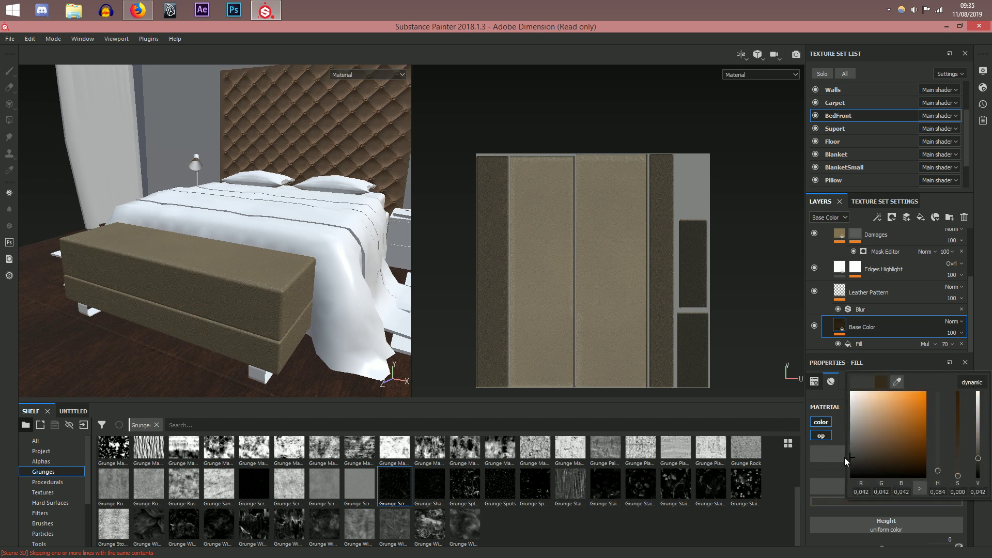
left_click_drag(855, 459, 793, 445)
left_click_drag(173, 326, 246, 304, "alt")
scroll(250, 315, "up", 5)
scroll(250, 315, "down", 5)
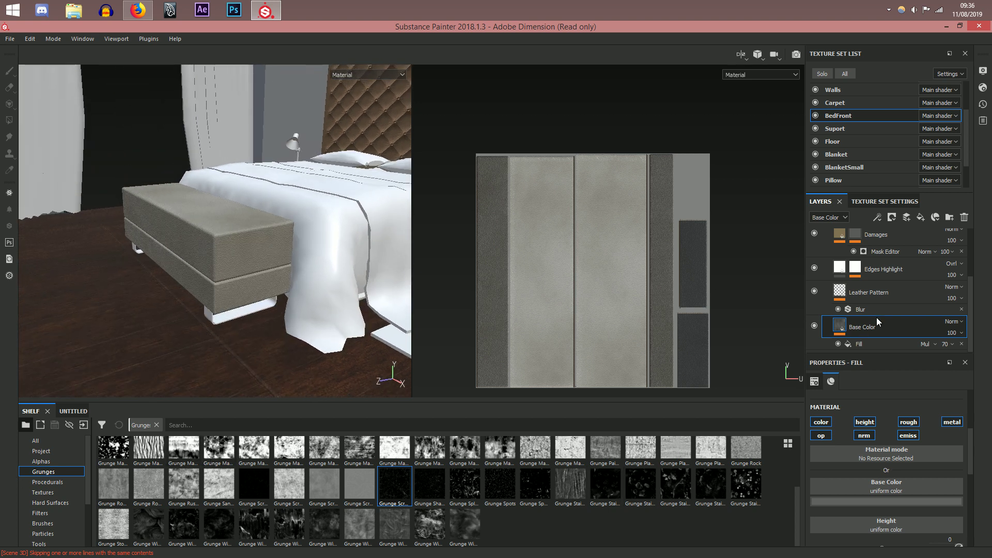
scroll(873, 326, "up", 3)
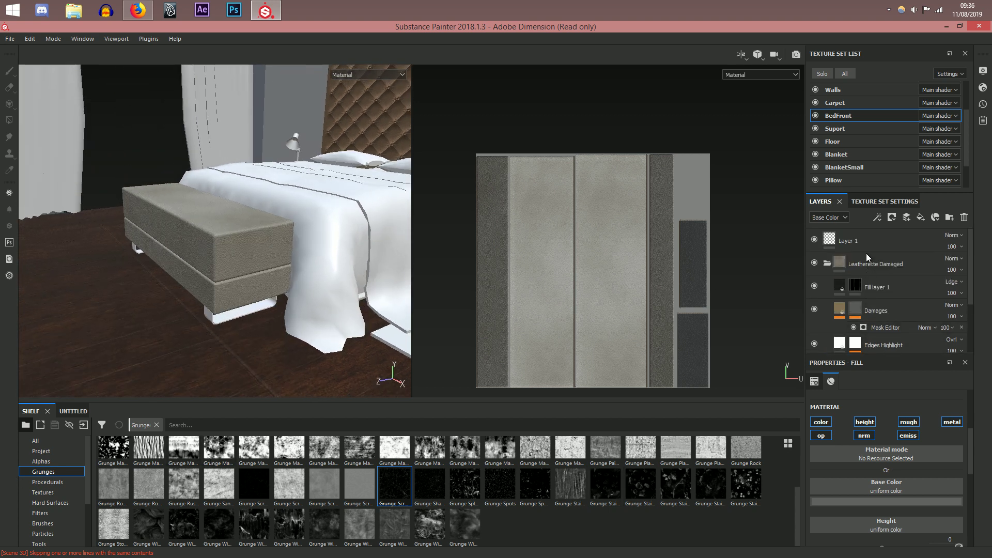
Step: Switch to the Suport texture set and show the Materials category of the shelf
left_click(844, 131)
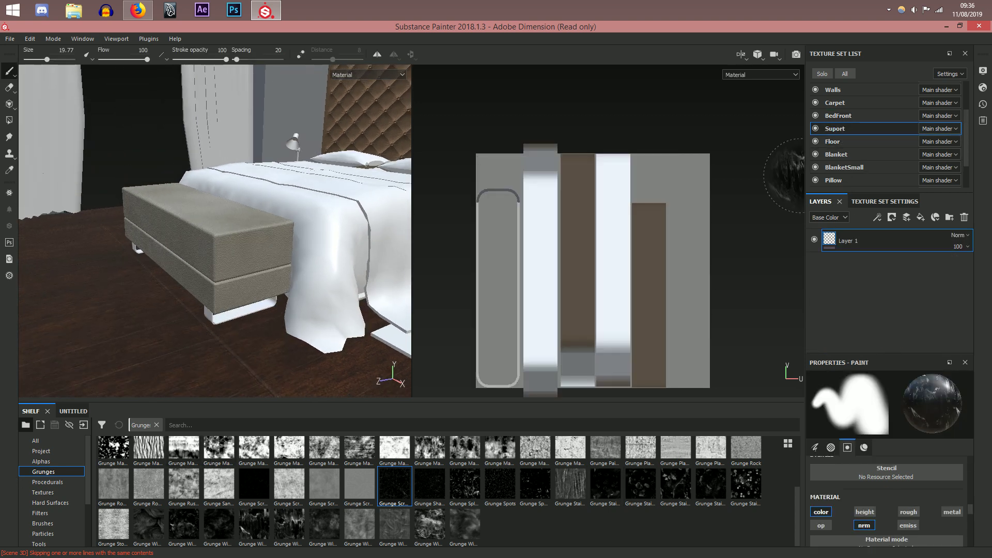
scroll(51, 520, "down", 3)
left_click(58, 492)
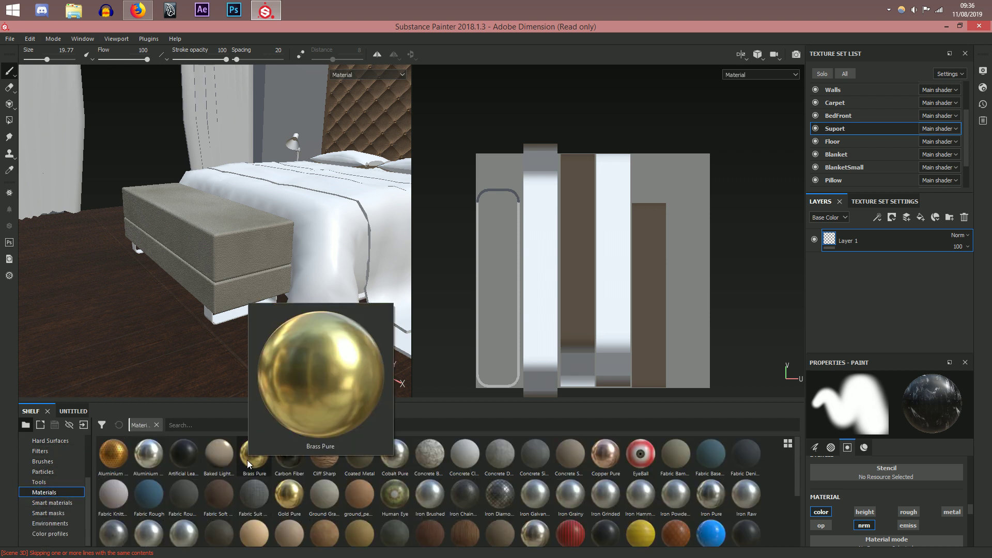
Step: Apply the Brass Pure material to the bench supports as a layer below Layer 1
mouse_move(113, 462)
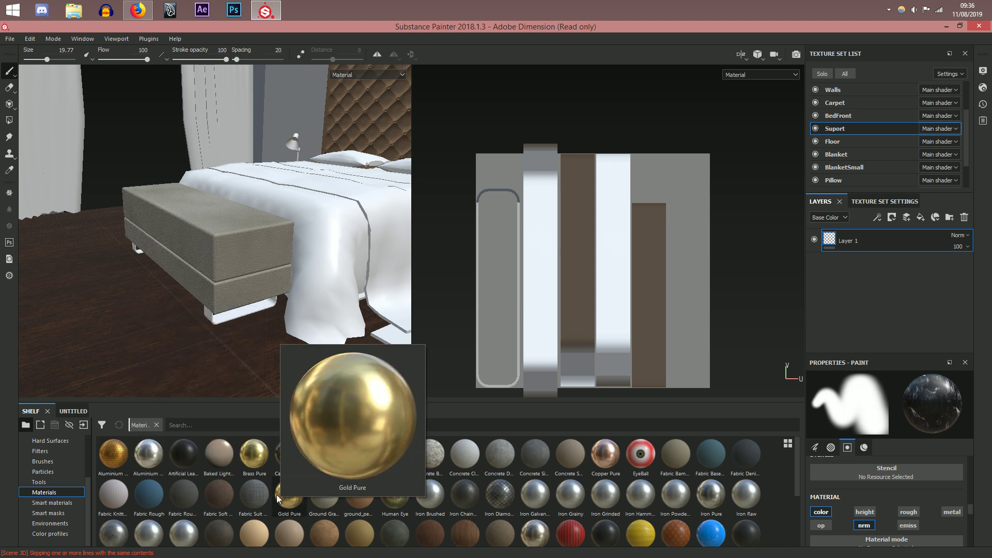
left_click_drag(254, 458, 843, 279)
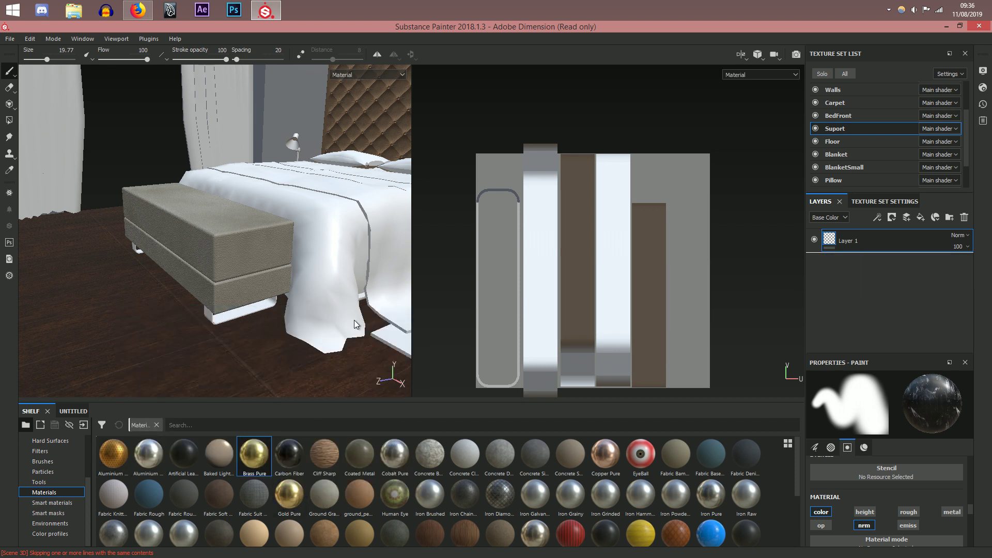
left_click_drag(225, 305, 208, 343, "alt")
middle_click_drag(301, 308, 320, 227, "alt")
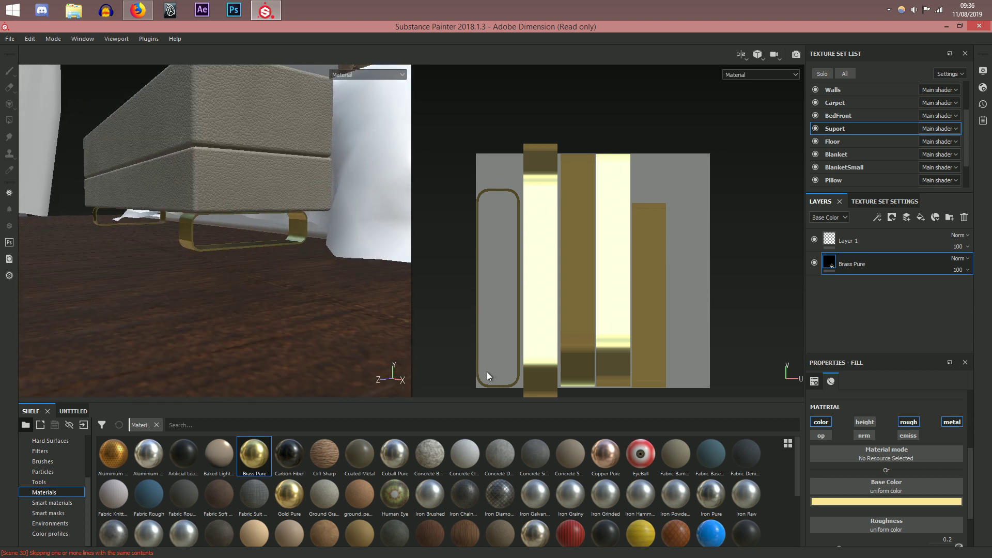
Step: Try a different hue for the Brass Pure layer's base colour on the bench supports
left_click(913, 504)
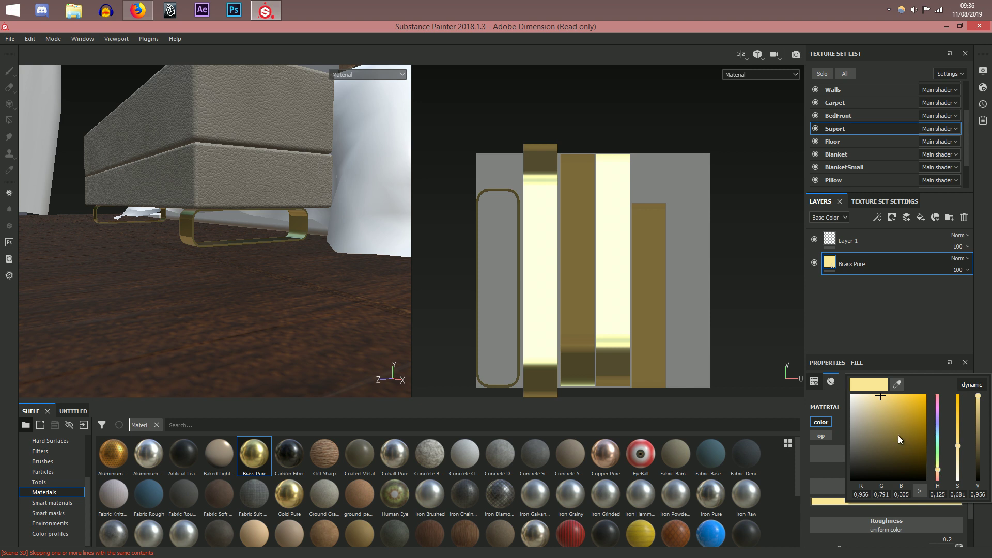
left_click_drag(274, 302, 283, 336, "alt")
middle_click_drag(281, 280, 280, 422, "alt")
right_click_drag(279, 423, 279, 290, "alt")
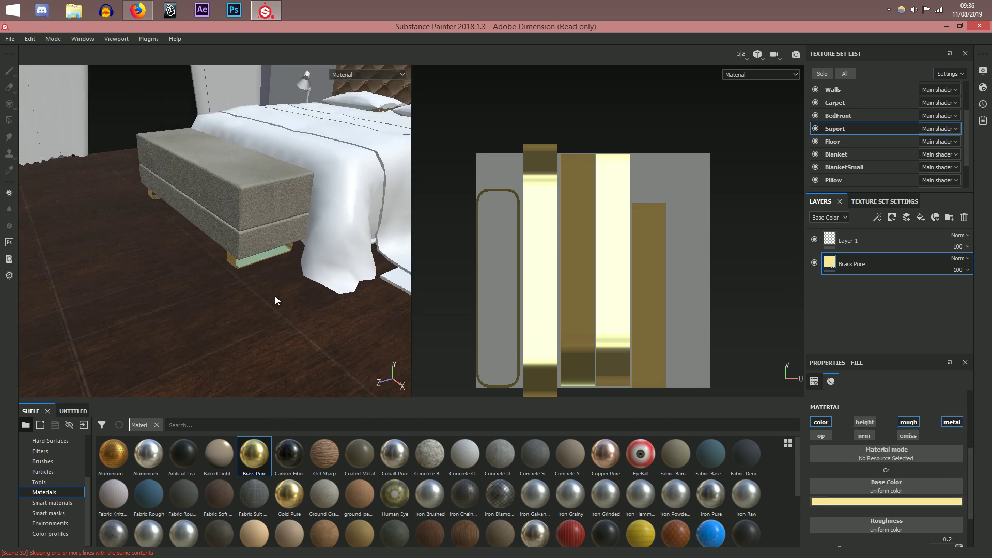
left_click(895, 502)
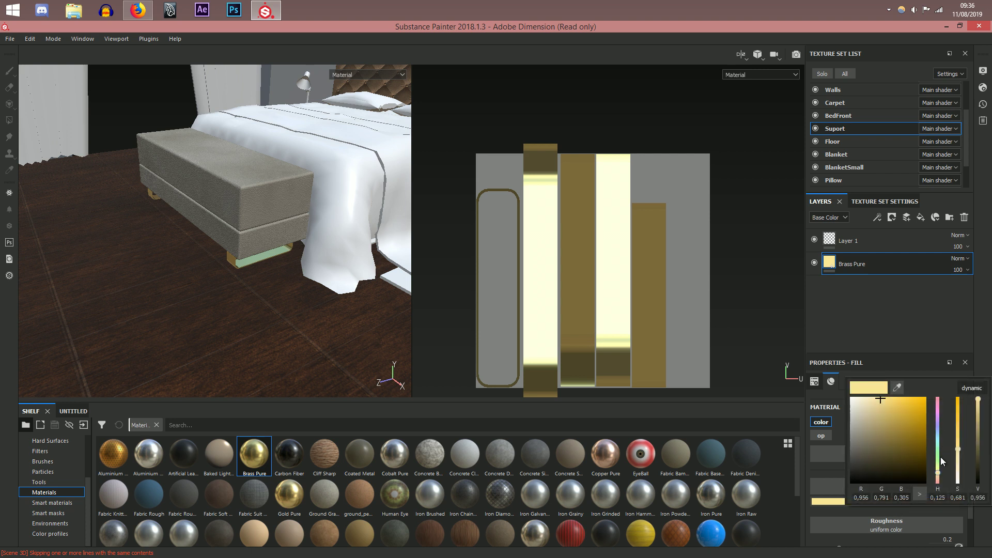
left_click(938, 470)
mouse_move(940, 469)
left_mouse_down()
mouse_move(939, 416)
mouse_move(939, 473)
left_mouse_up()
Step: Delete the Brass Pure layer and apply the Silver Pure material to the bench supports instead
scroll(580, 486, "down", 3)
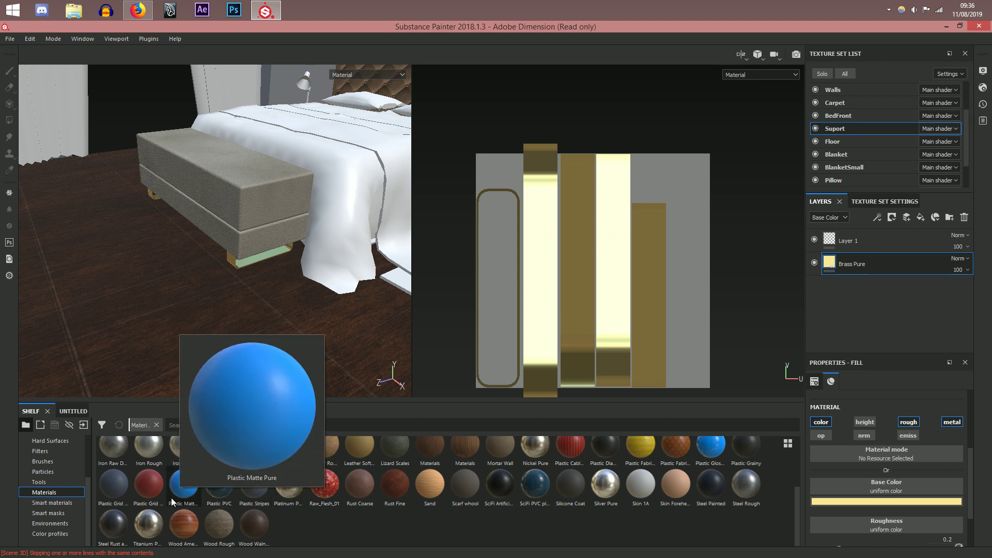
left_click(965, 217)
left_click_drag(606, 483, 864, 305)
left_click_drag(193, 314, 299, 312, "alt")
Step: Switch to the Blanket texture set and add the Bed_Sheets material as a layer above Layer 1
left_click(850, 155)
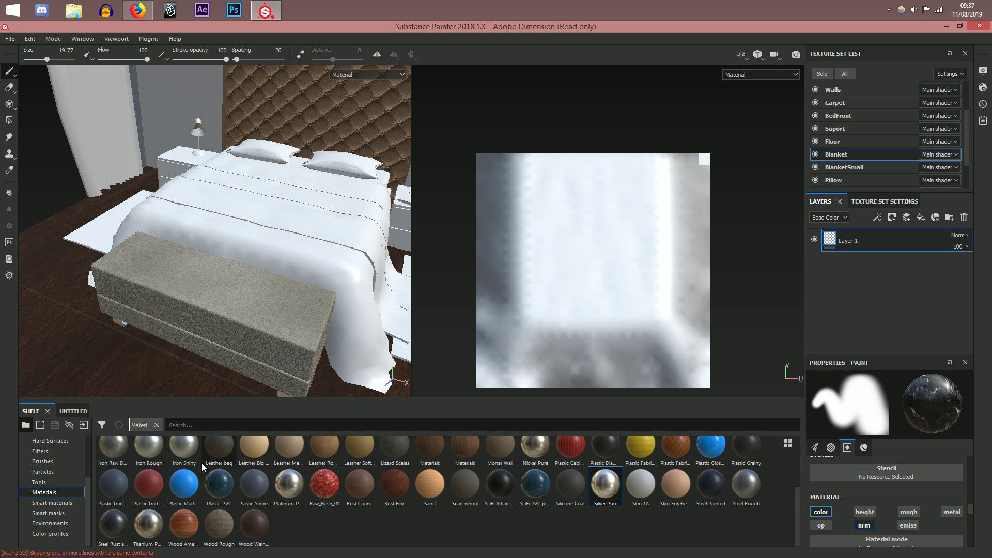
key("alt+Tab")
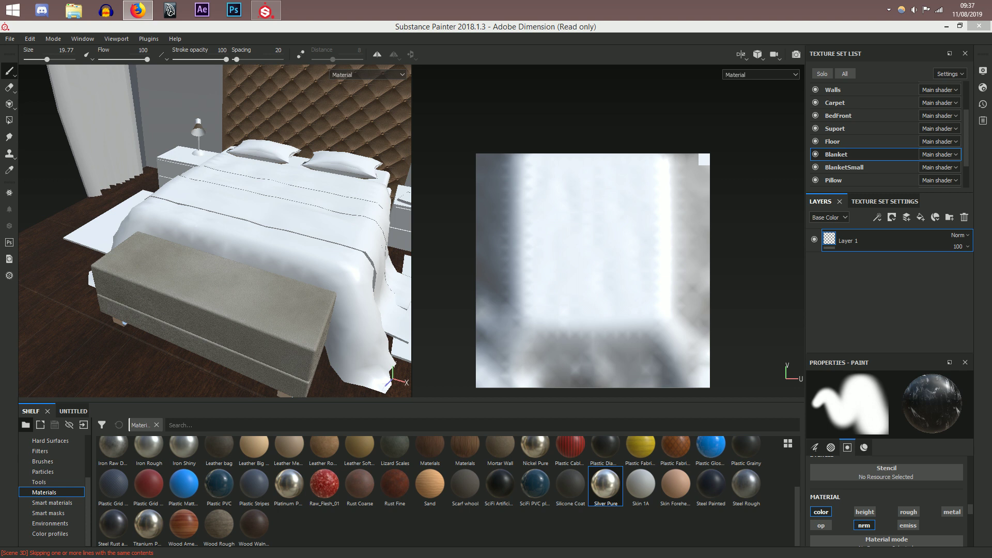
left_click_drag(263, 217, 295, 222, "alt")
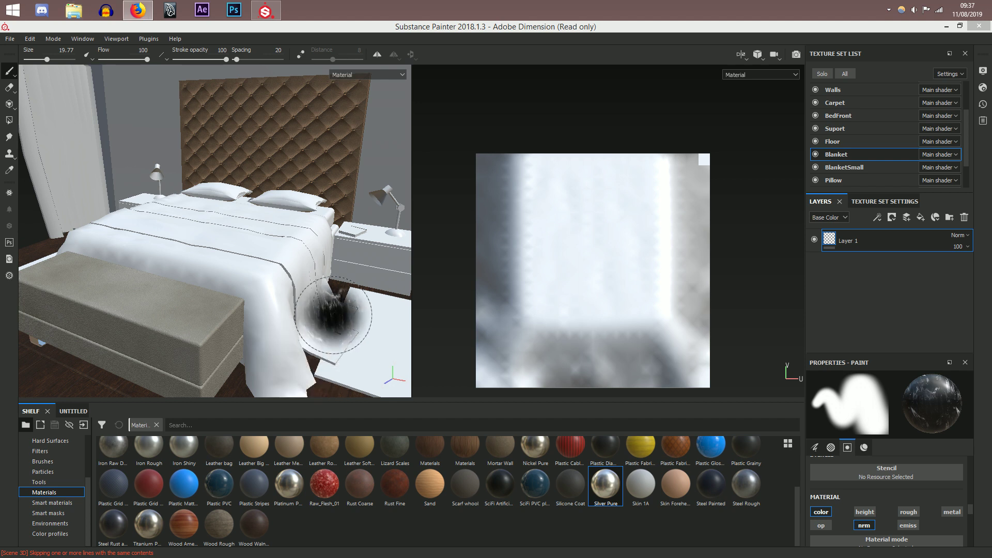
scroll(250, 509, "up", 5)
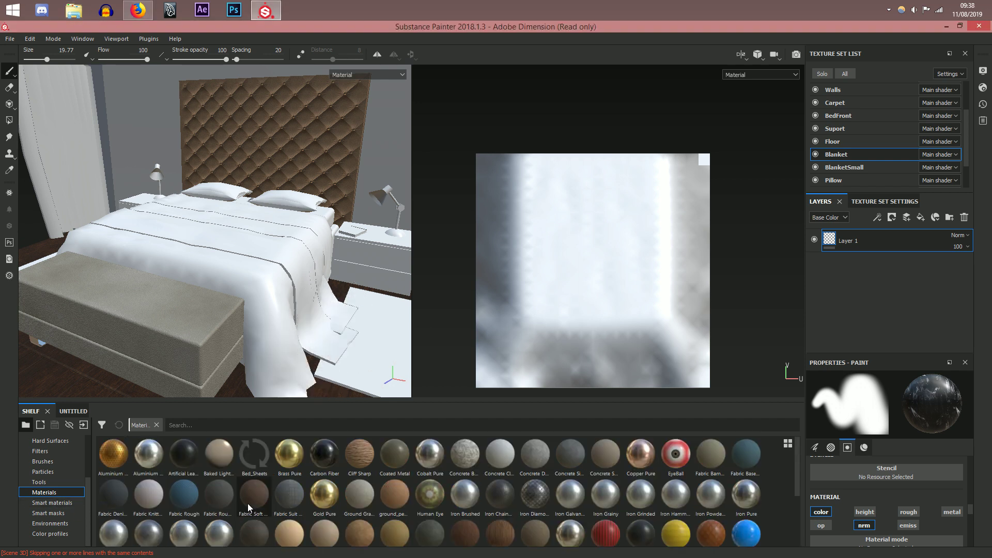
left_click_drag(254, 466, 809, 235)
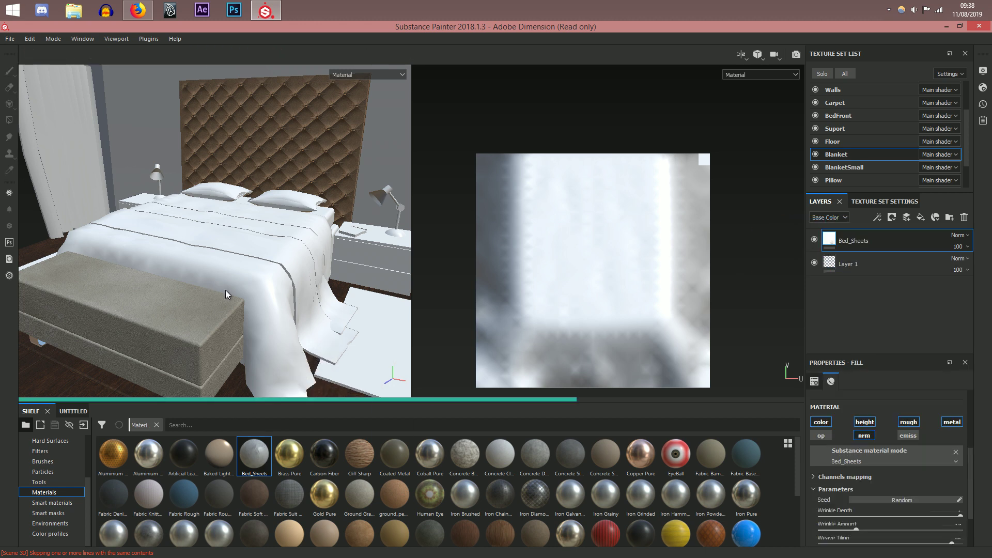
left_click_drag(265, 291, 248, 330, "alt")
Step: Set the UV scale of the blanket's Bed_Sheets layer to 8 and check the wrinkles on the bed
scroll(924, 456, "up", 3)
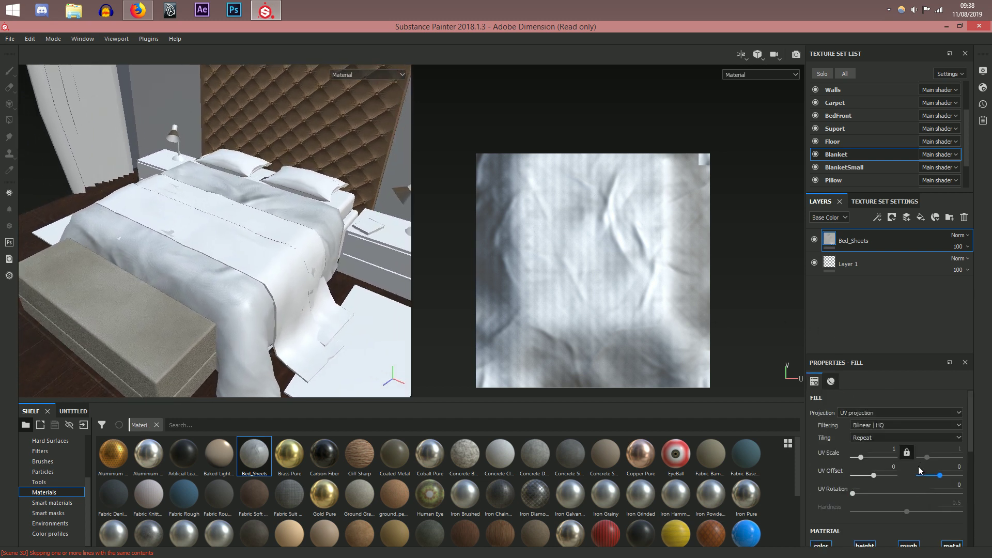
left_click(891, 450)
type("8")
key("Return")
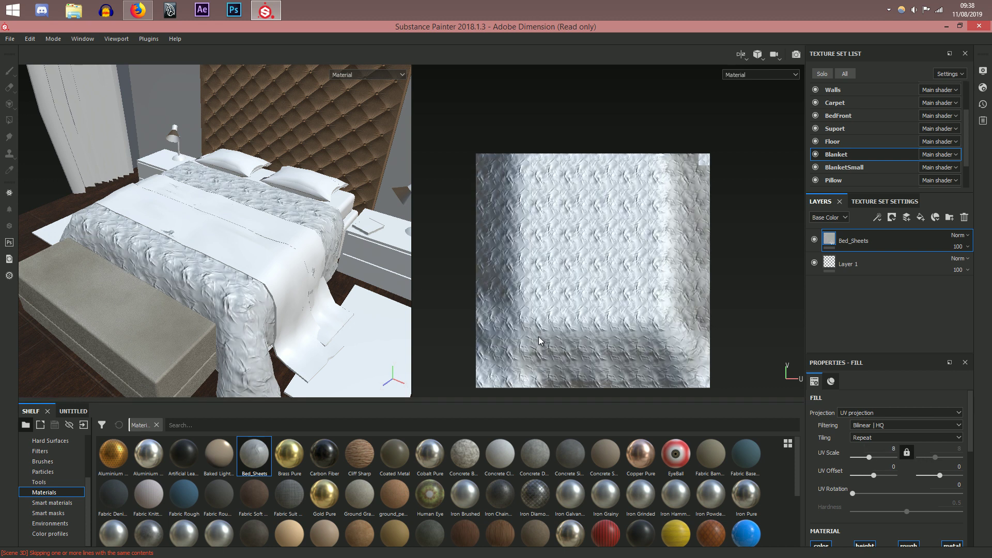
left_click_drag(301, 313, 292, 325, "alt")
scroll(293, 326, "up", 1)
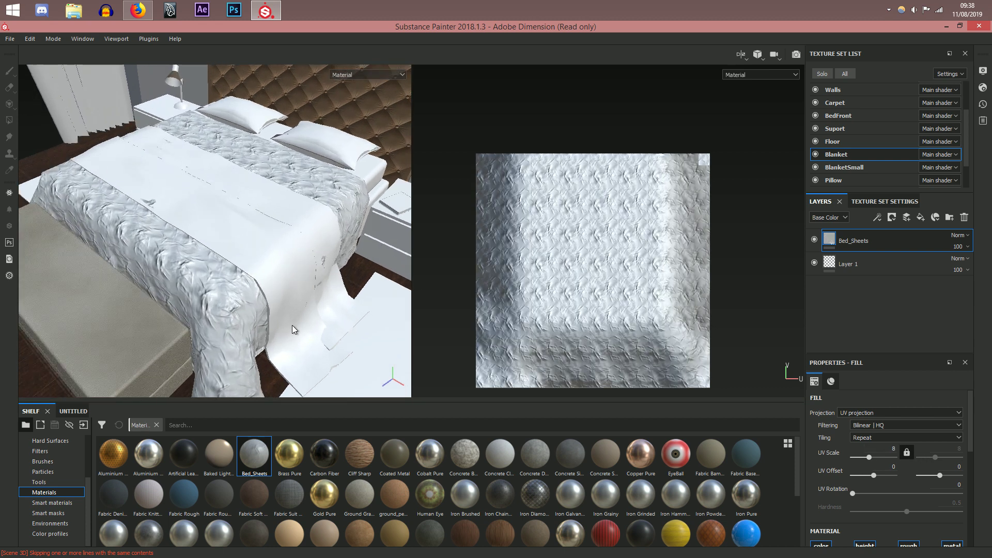
Step: Set the UV scale of the blanket's Bed_Sheets layer to 4
scroll(291, 328, "up", 3)
double_click(891, 449)
type("4")
key("Return")
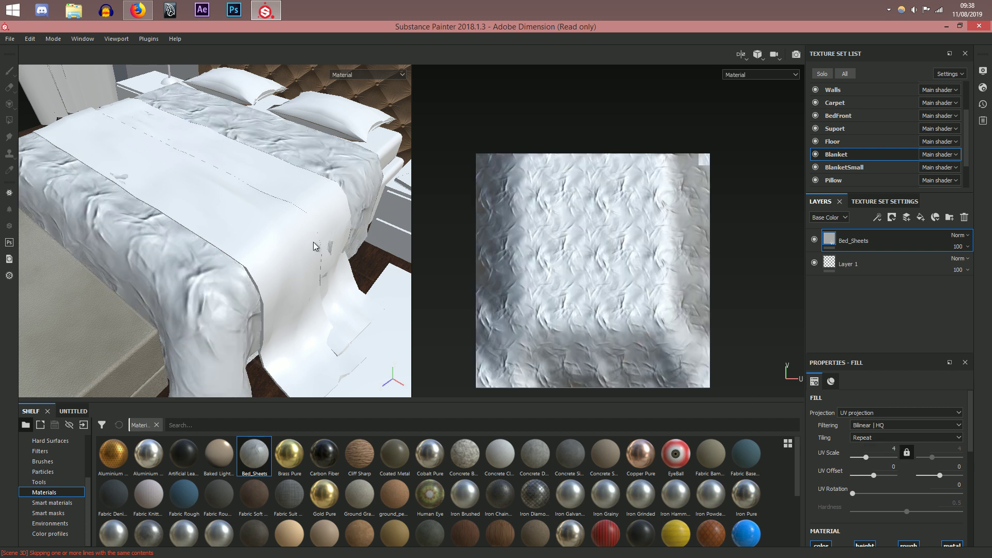
scroll(291, 291, "down", 4)
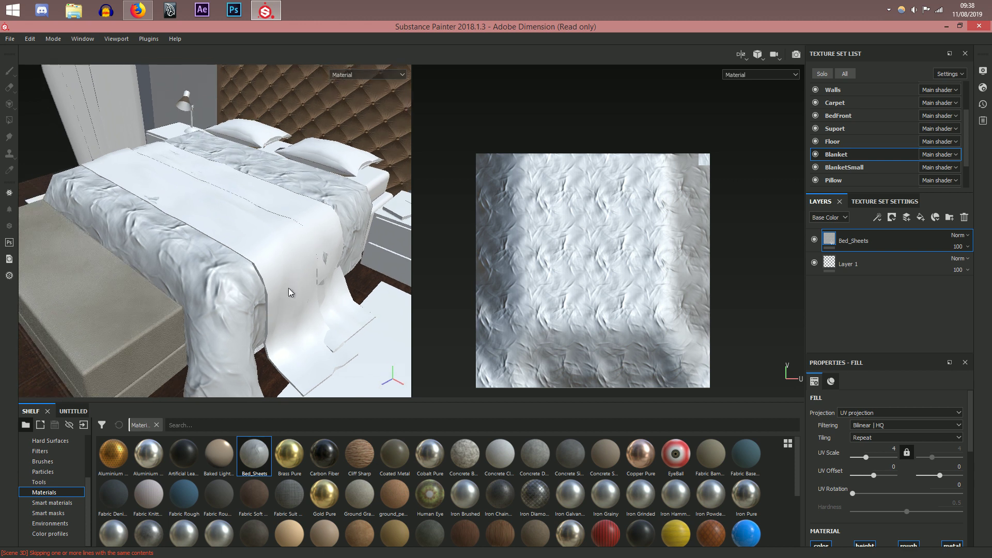
Step: Set the Roughness parameter of the Bed_Sheets material to 0.19
scroll(874, 441, "down", 3)
scroll(875, 444, "down", 5)
left_click(877, 492)
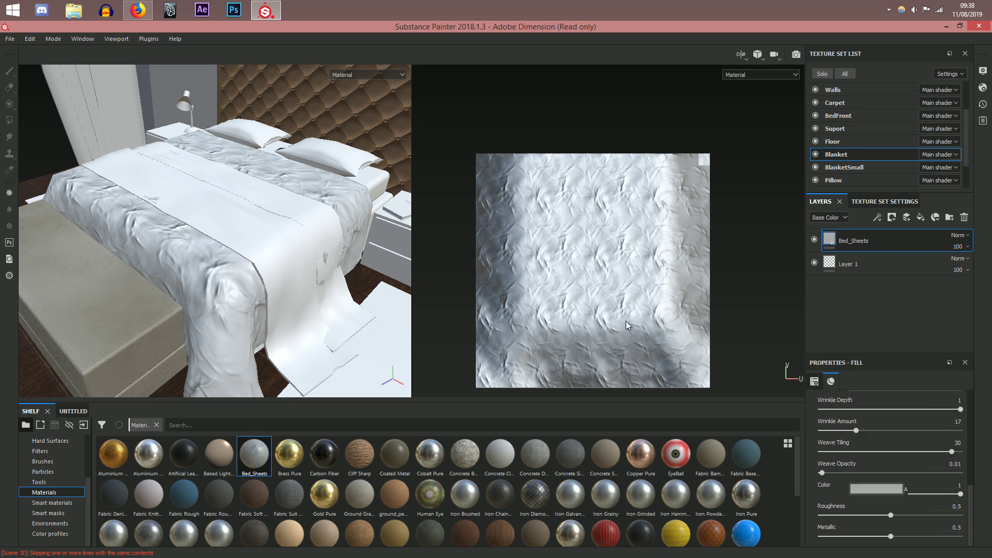
left_click_drag(892, 514, 906, 516)
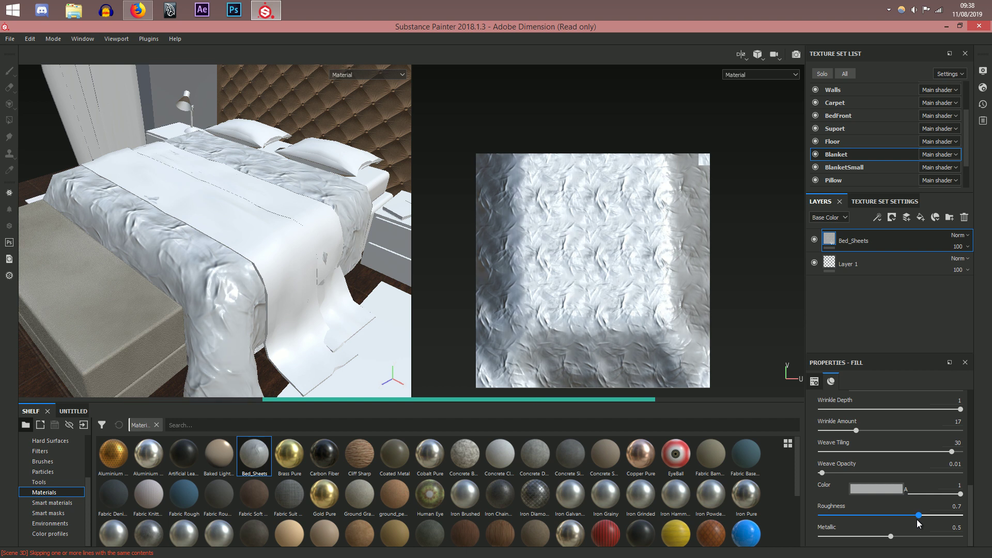
left_click_drag(918, 521, 847, 516)
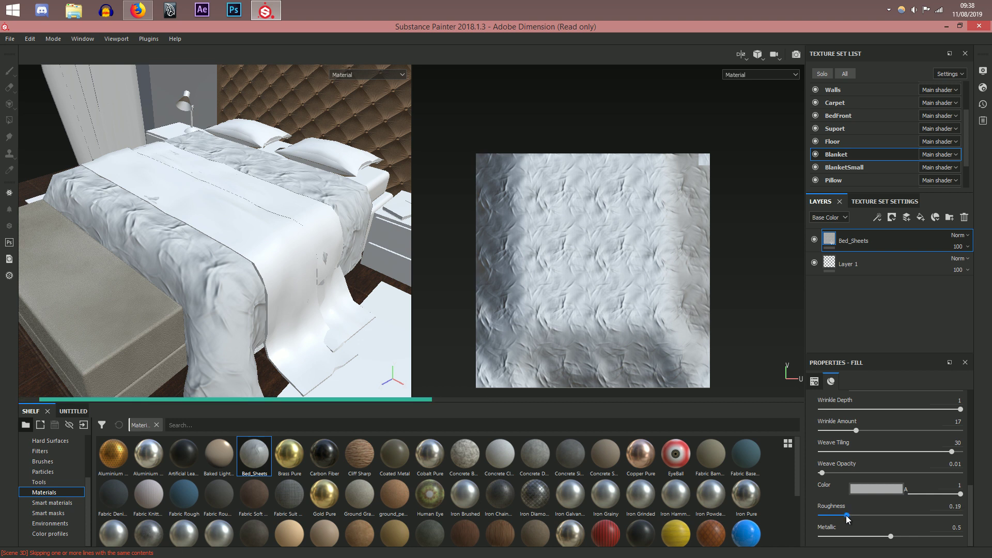
Step: Colour the Bed_Sheets material a muted yellow with hue 0.138 and saturation 0.437
left_click(884, 489)
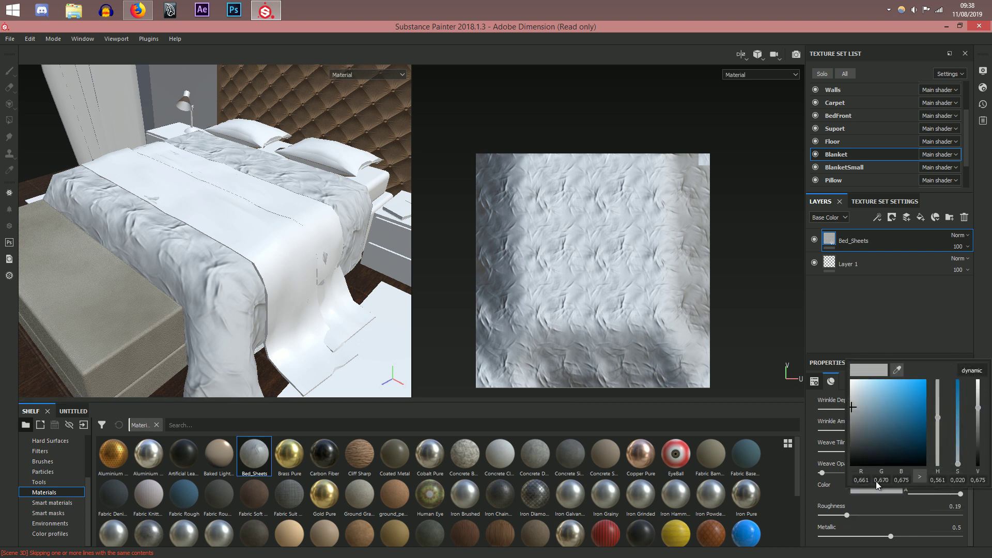
left_click_drag(958, 463, 958, 427)
left_click(936, 425)
left_click(936, 451)
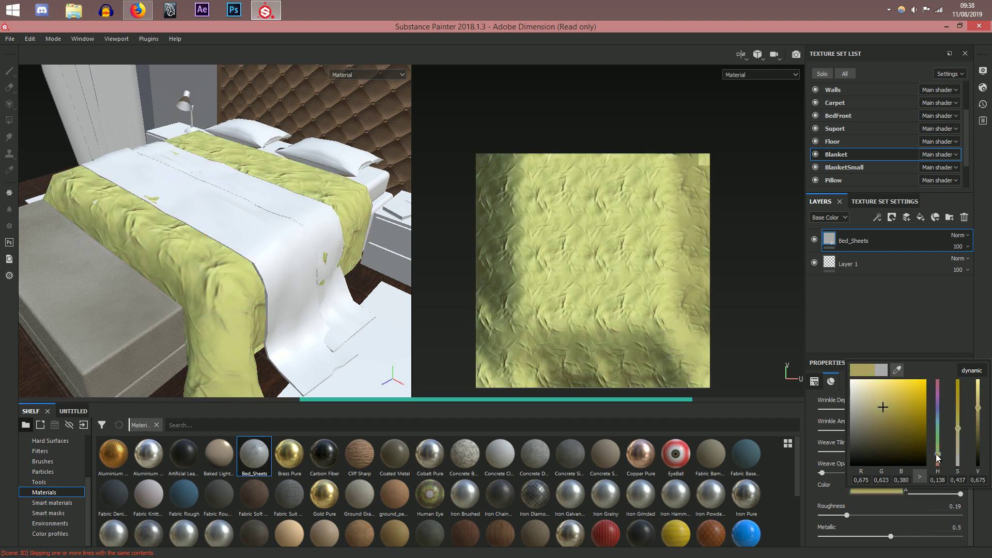
left_click_drag(301, 329, 296, 304, "alt")
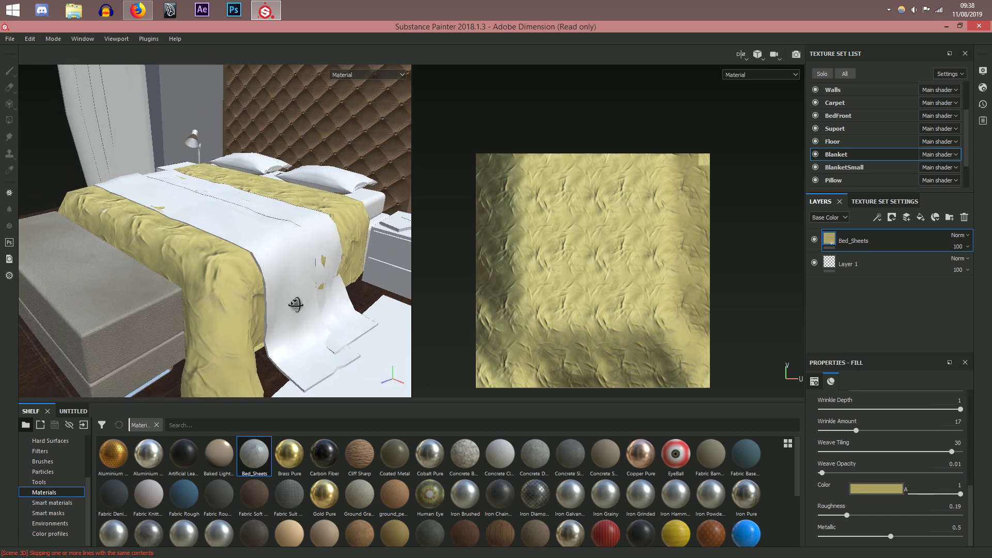
Step: Change the Bed_Sheets colour to a dark brown with hue 0.102, saturation 0.359 and value 0.371
left_click(878, 488)
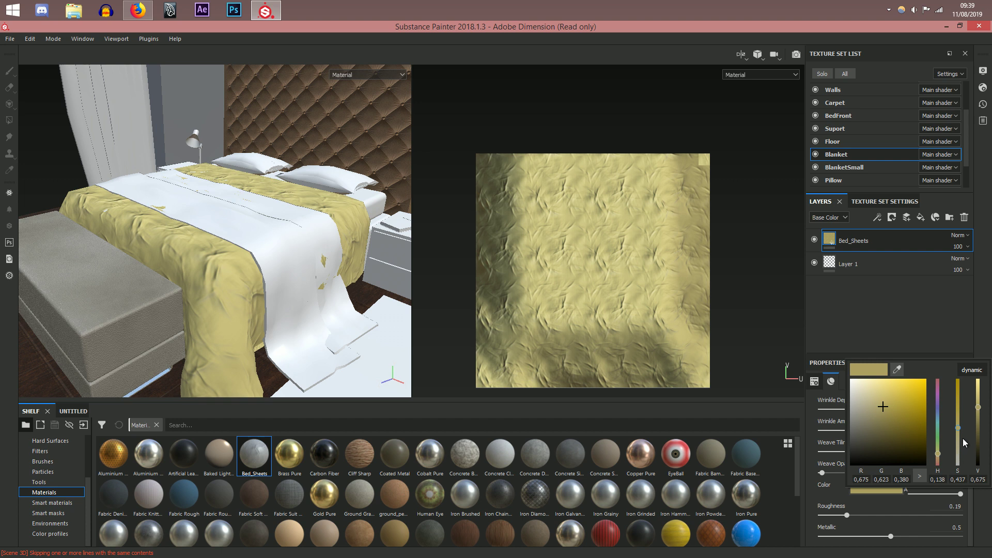
left_click_drag(957, 428, 956, 442)
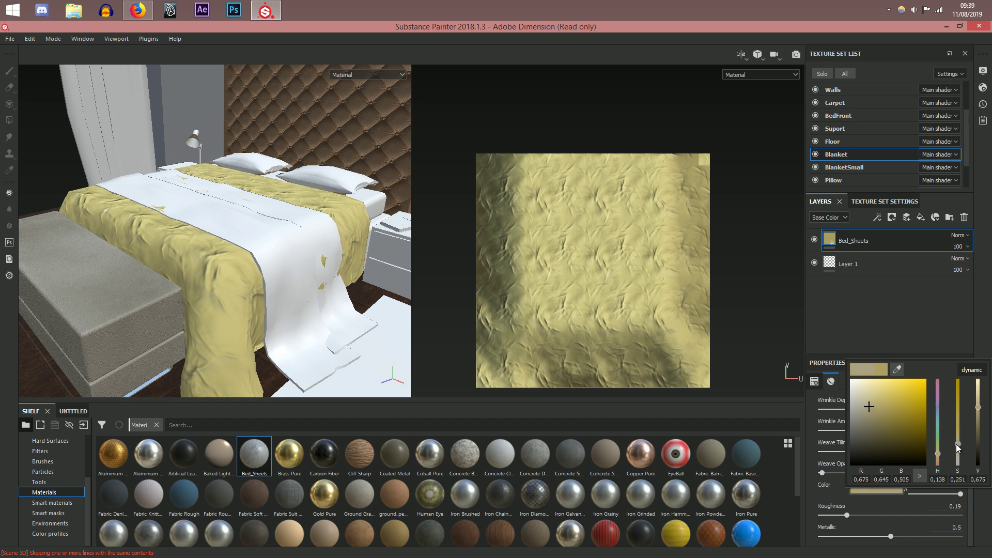
left_click_drag(978, 408, 978, 437)
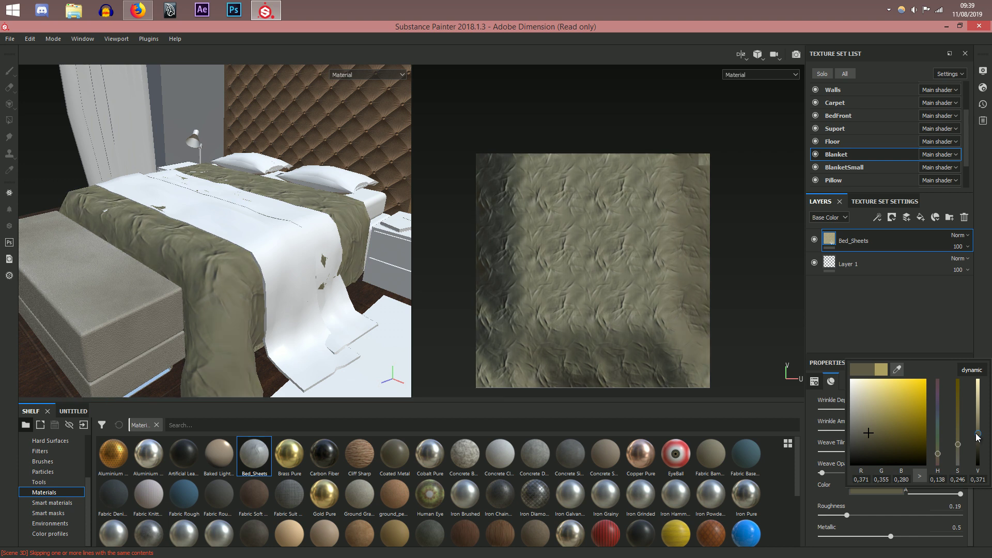
left_click_drag(958, 438, 939, 456)
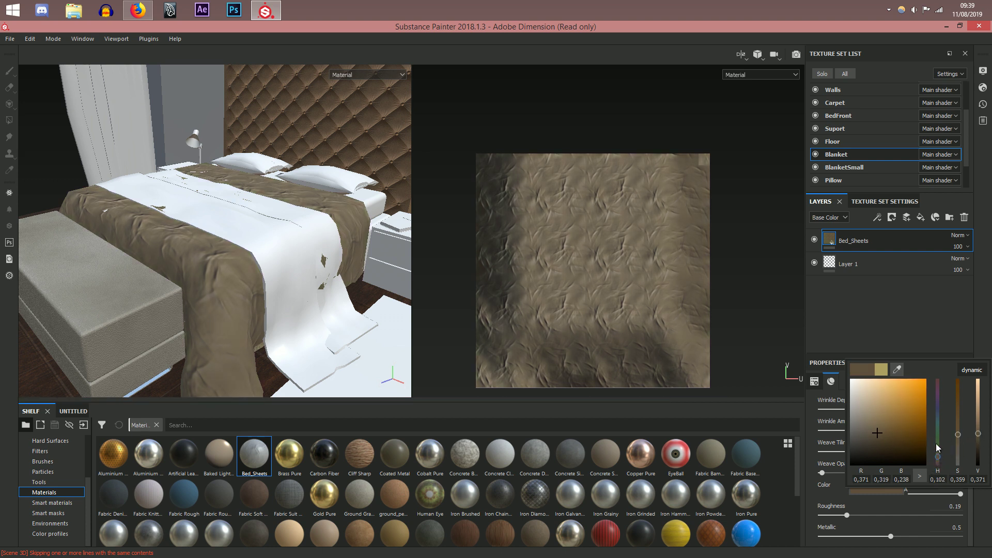
Step: Change the Bed_Sheets colour to an olive green with hue 0.162, saturation 0.707 and value 0.401
left_click_drag(935, 455, 936, 451)
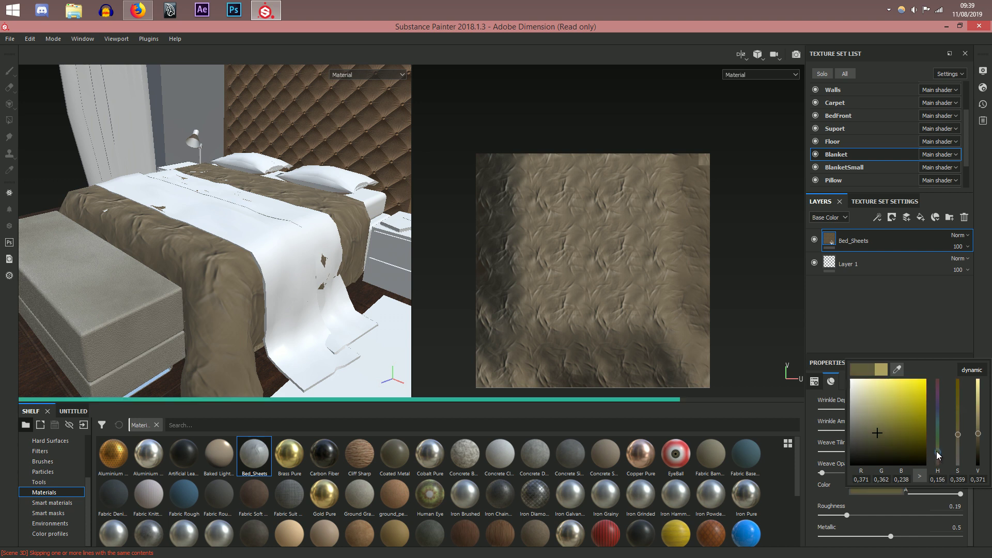
left_click(877, 403)
left_click(874, 404)
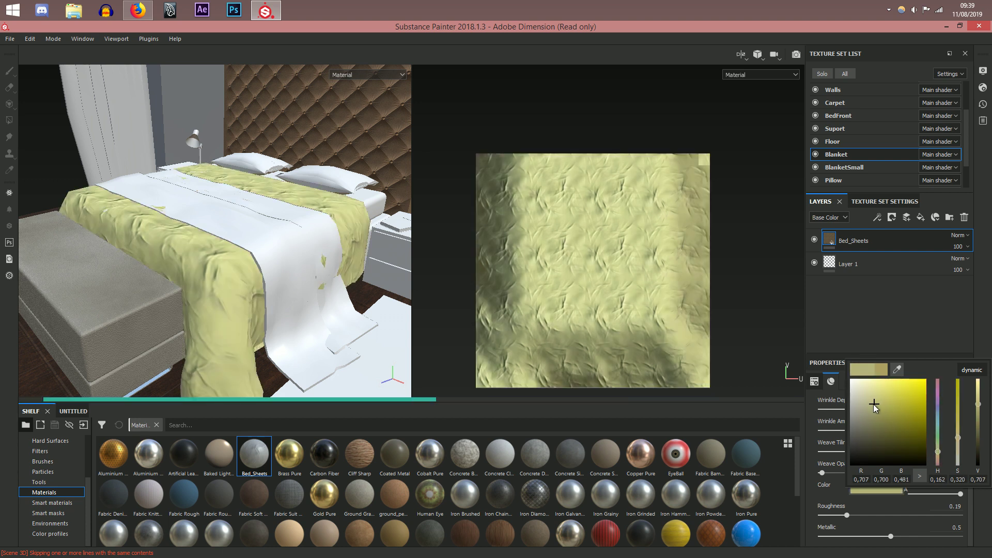
left_click(873, 405)
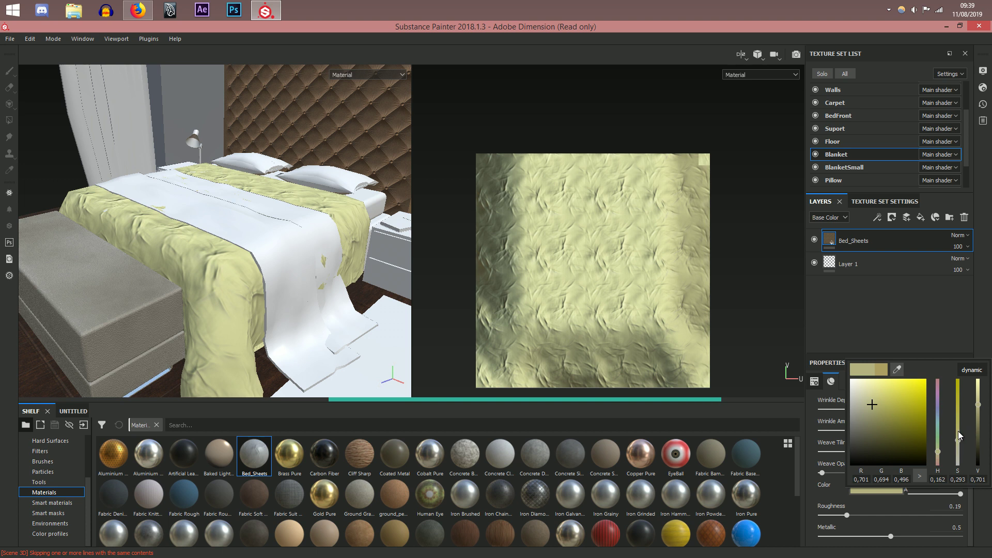
left_click(957, 404)
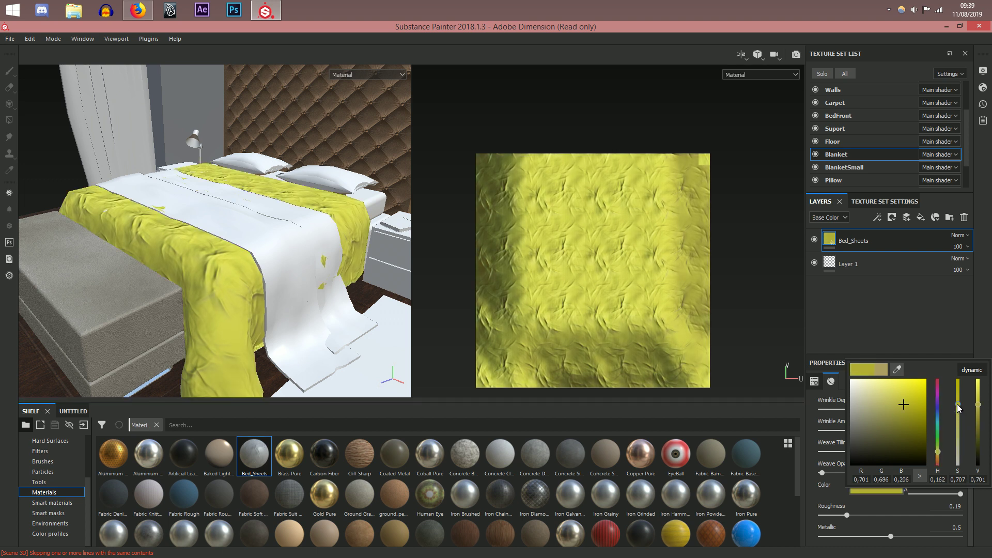
left_click_drag(978, 404, 977, 429)
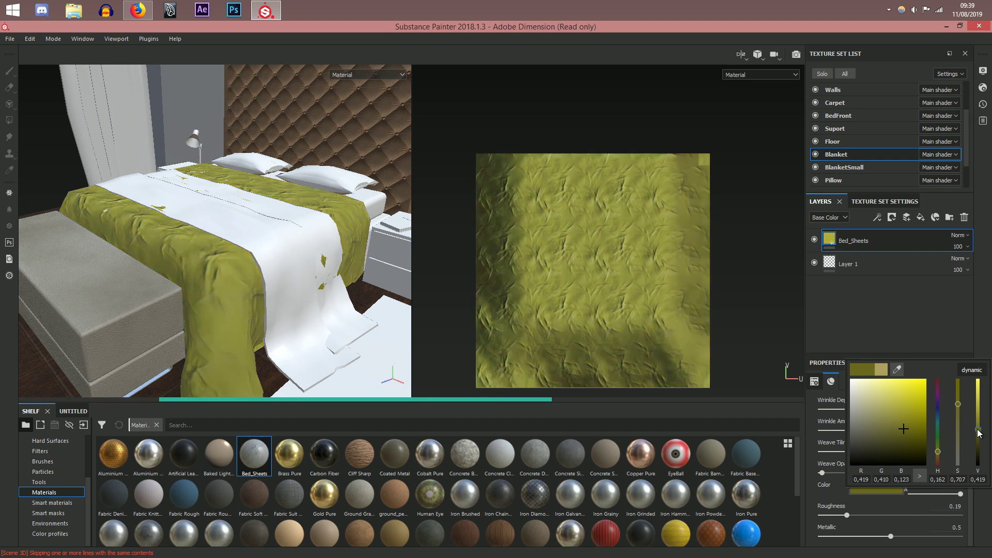
left_click_drag(978, 429, 979, 432)
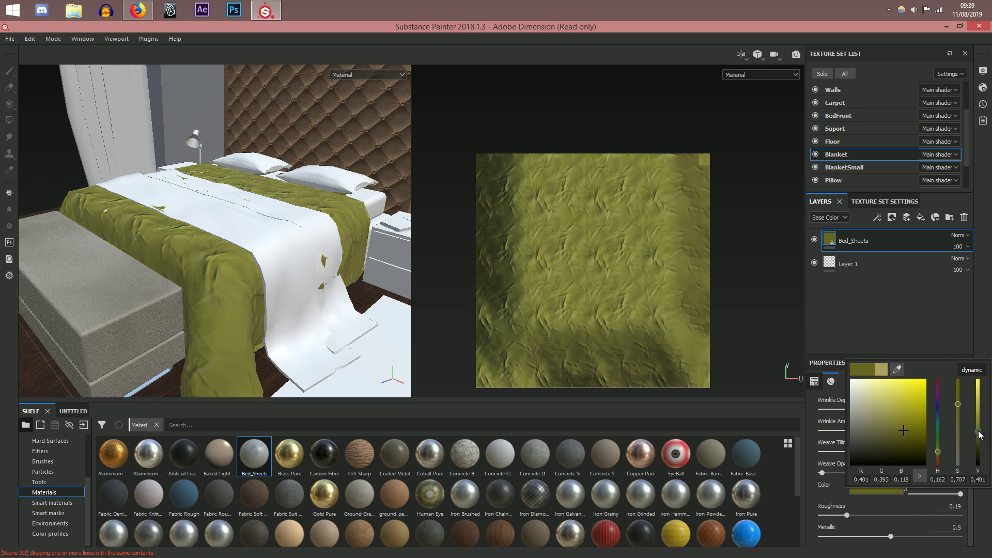
Step: Lower the saturation of the Bed_Sheets material's olive green colour to 0.510
left_click_drag(900, 437, 889, 432)
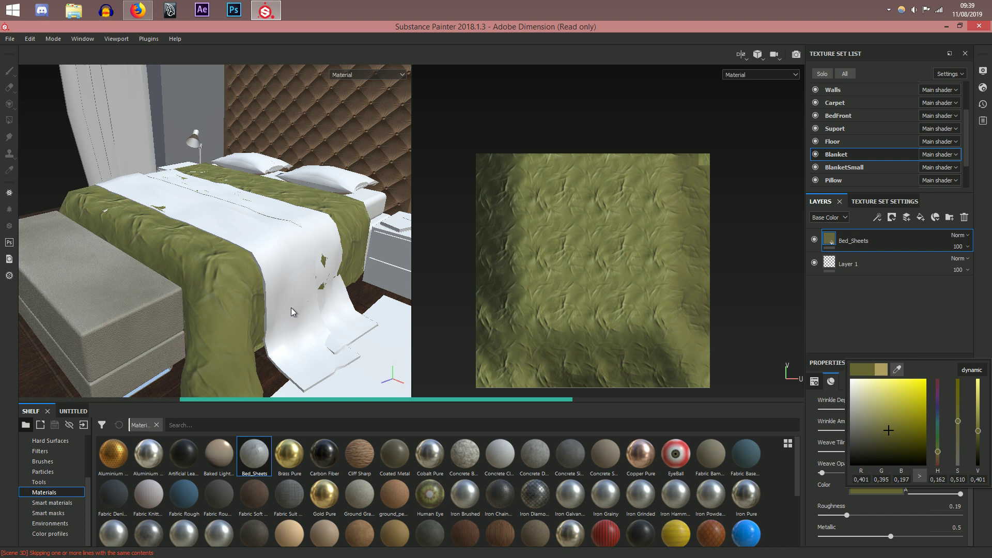
left_click_drag(292, 307, 245, 328, "alt")
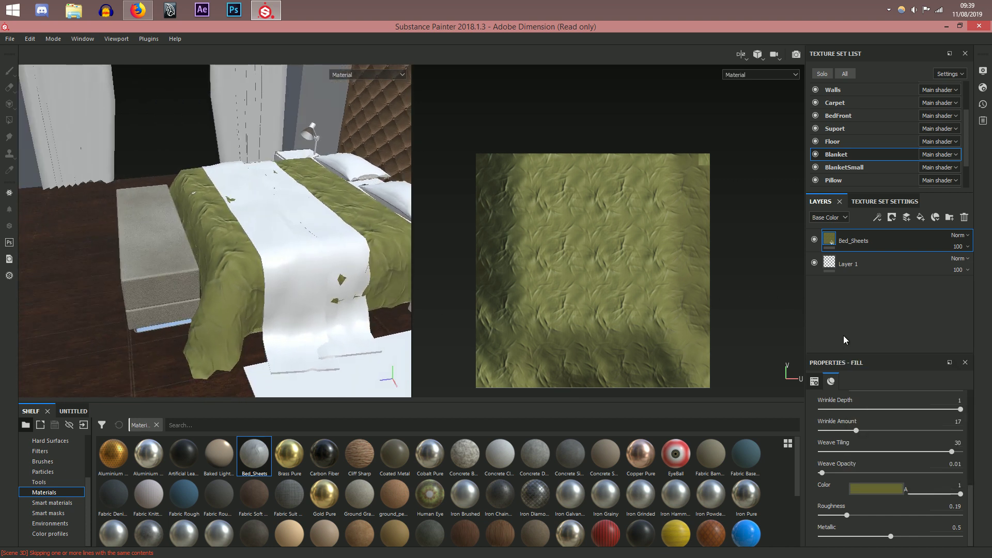
Step: Set the Bed_Sheets material's Wrinkle Amount to 18 and its Metallic parameter to 0.53
left_click_drag(857, 432, 872, 435)
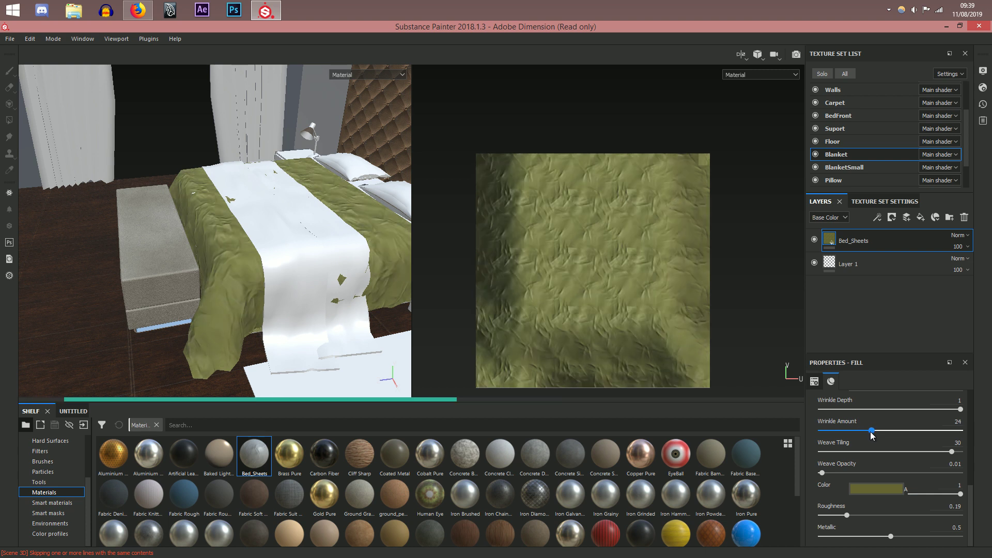
left_click_drag(873, 436, 859, 436)
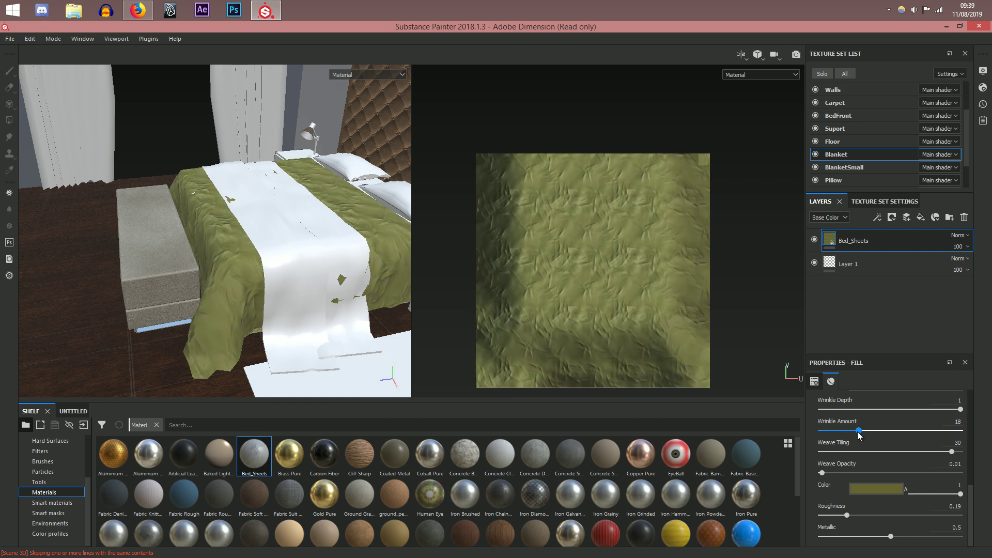
left_click_drag(891, 536, 850, 534)
left_click_drag(846, 533, 855, 536)
Step: Set the Wrinkle Depth of the Bed_Sheets material to 0.49
scroll(874, 450, "up", 2)
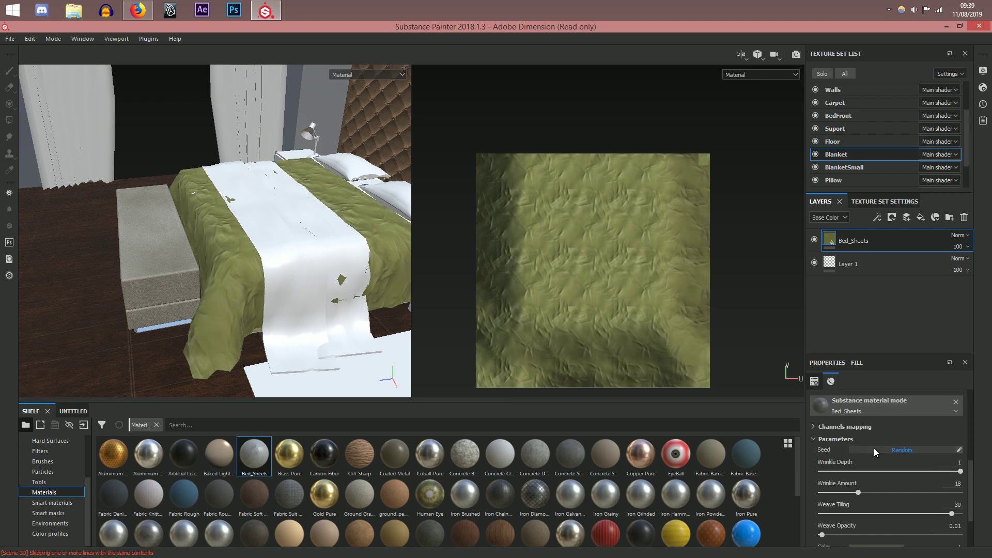
left_click_drag(893, 474, 895, 474)
left_click(890, 472)
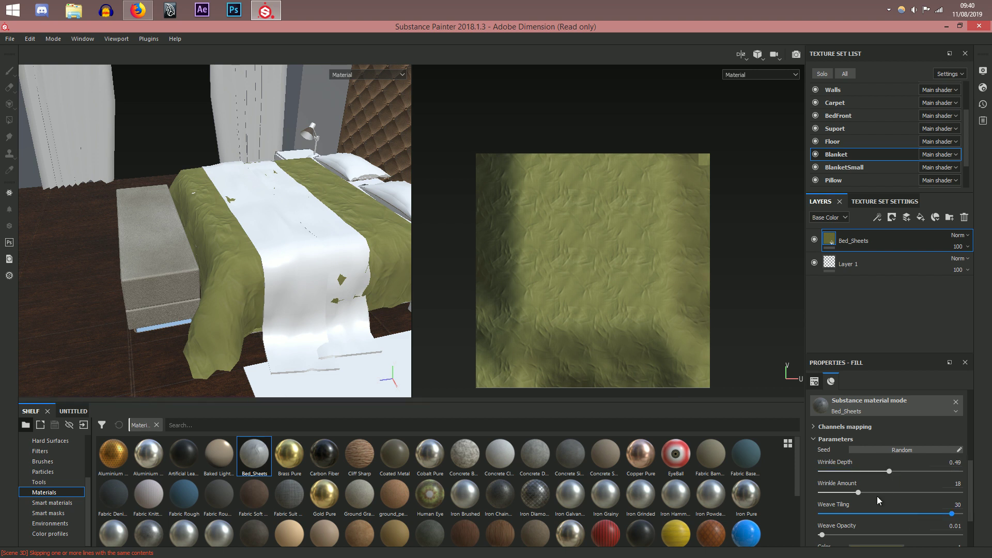
mouse_move(370, 347)
left_mouse_down("alt")
mouse_move(359, 348)
mouse_move(367, 338)
left_mouse_up("alt")
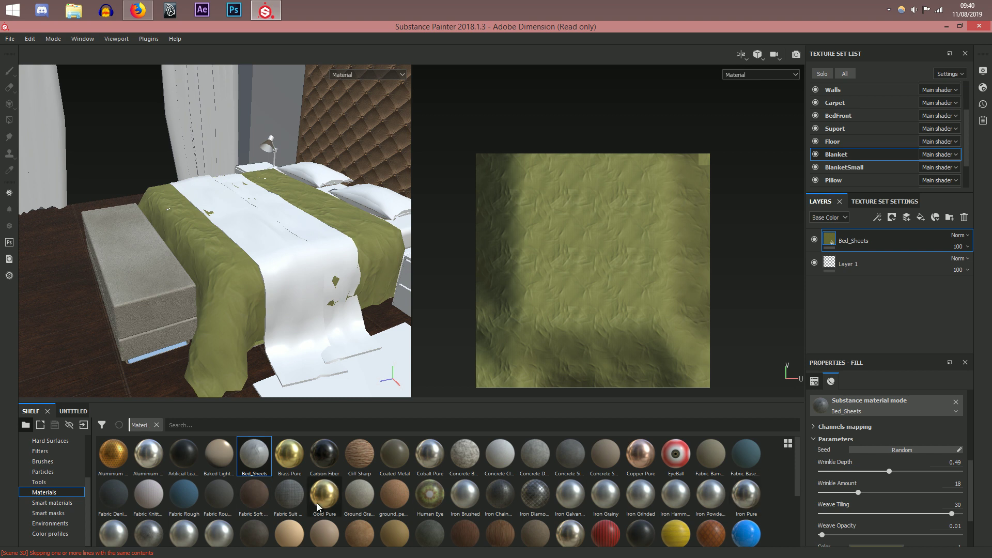
Step: Apply the Fabric Rough Aligned material as a new layer on the BlanketSmall texture set
mouse_move(252, 498)
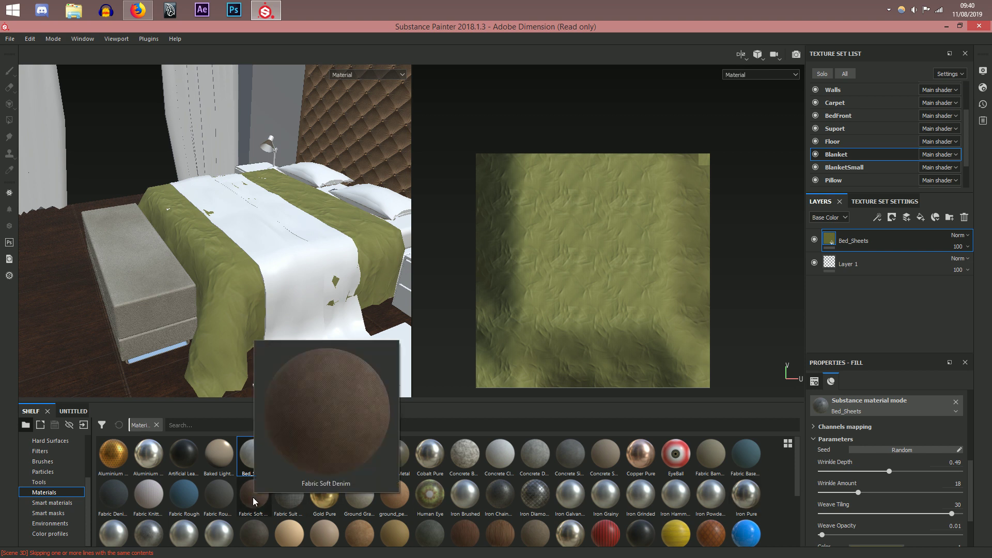
mouse_move(312, 508)
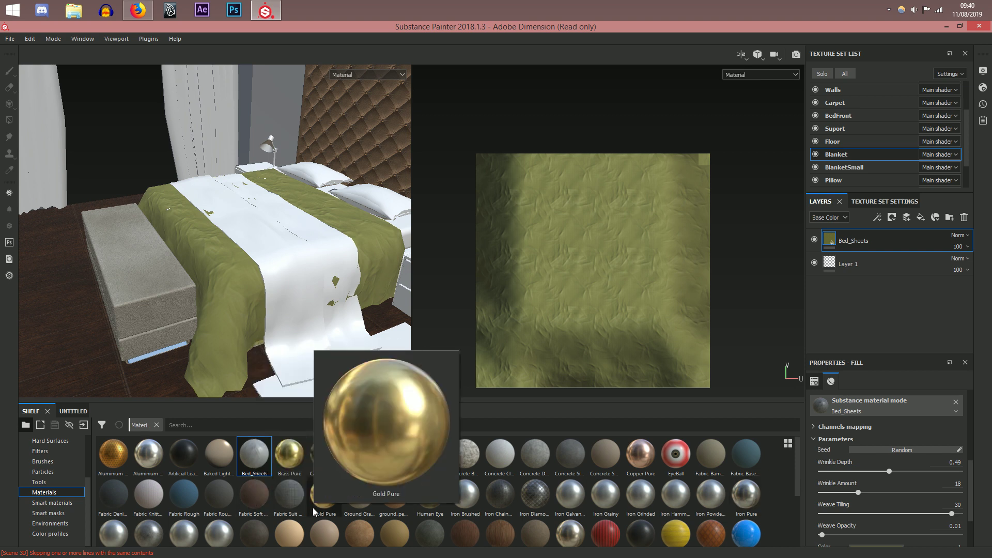
mouse_move(197, 502)
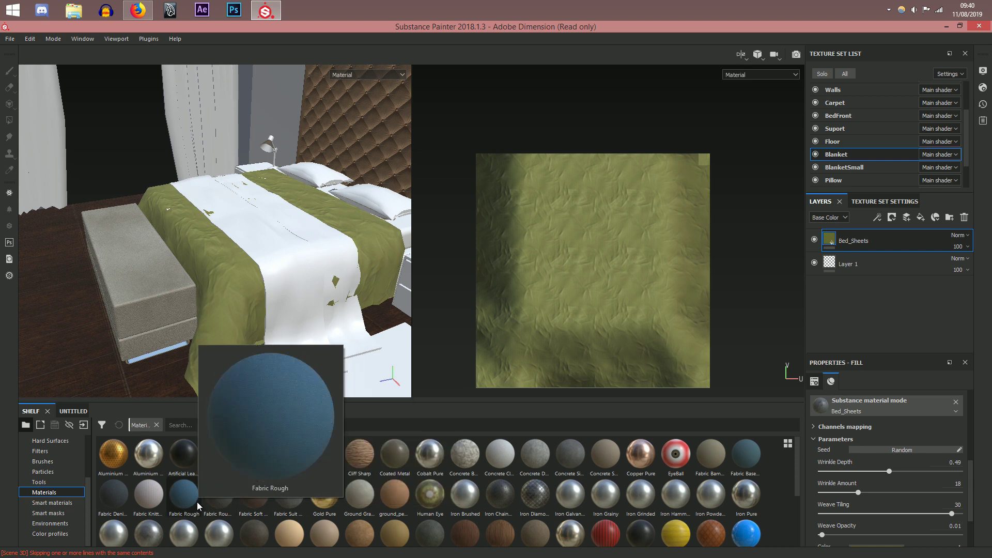
mouse_move(109, 498)
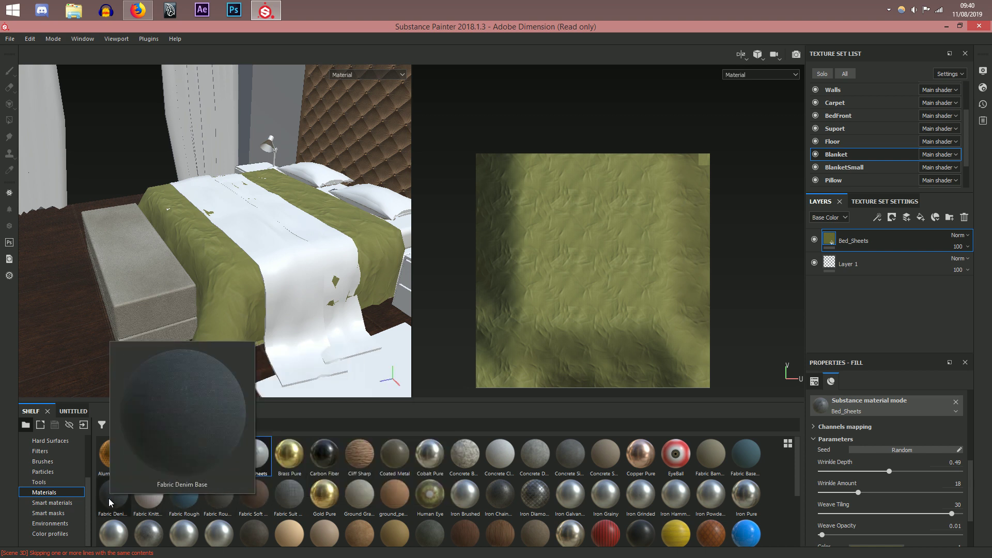
mouse_move(711, 457)
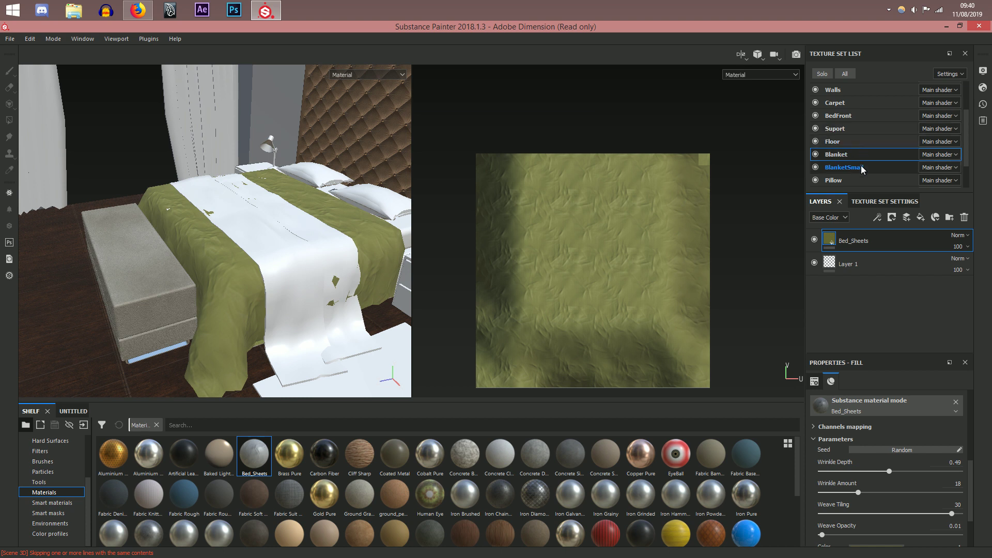
left_click(844, 167)
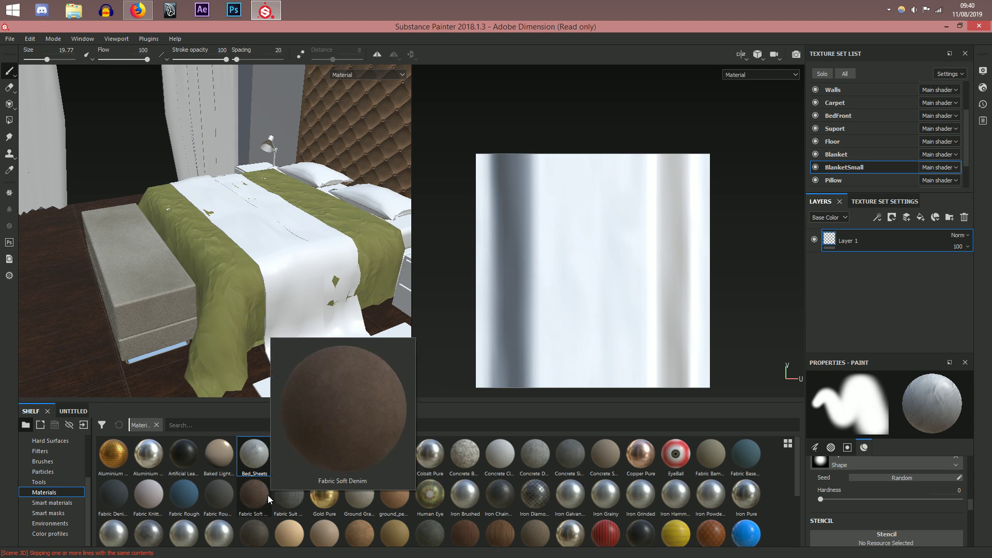
left_click(223, 496)
mouse_move(764, 308)
left_mouse_down()
mouse_move(846, 279)
mouse_move(848, 235)
mouse_move(840, 233)
left_mouse_up()
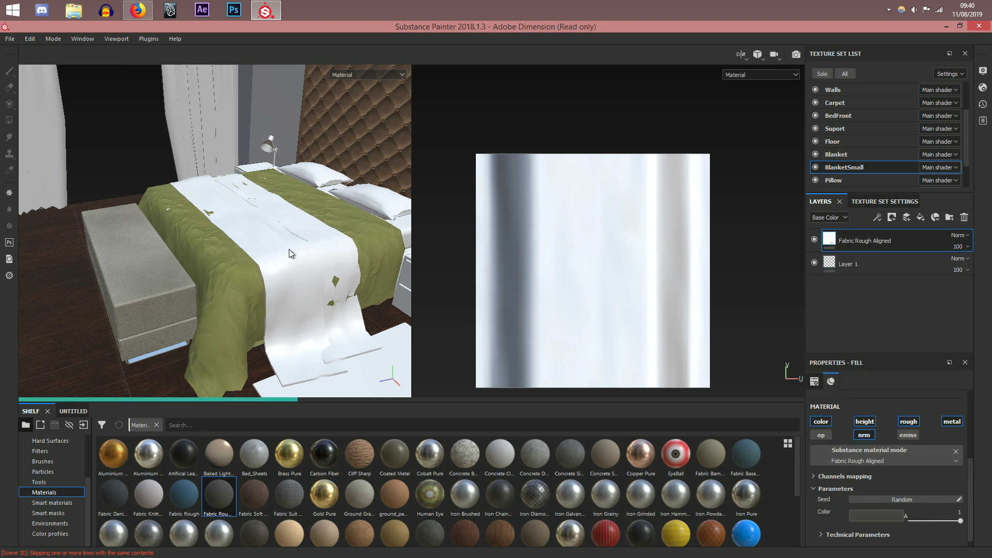
Step: Colour the Fabric Rough Aligned material on the small blanket dark brown with hue 0.075, saturation 0.754 and value 0.246
left_click_drag(292, 258, 325, 261, "alt")
right_click_drag(325, 261, 339, 271, "alt")
left_click_drag(339, 271, 296, 290, "alt")
scroll(892, 465, "down", 1)
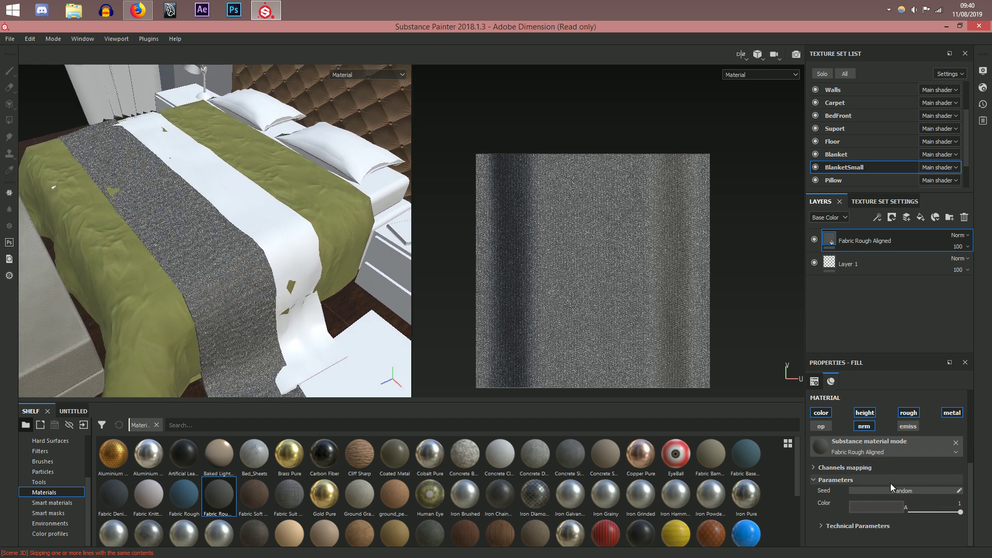
left_click(873, 507)
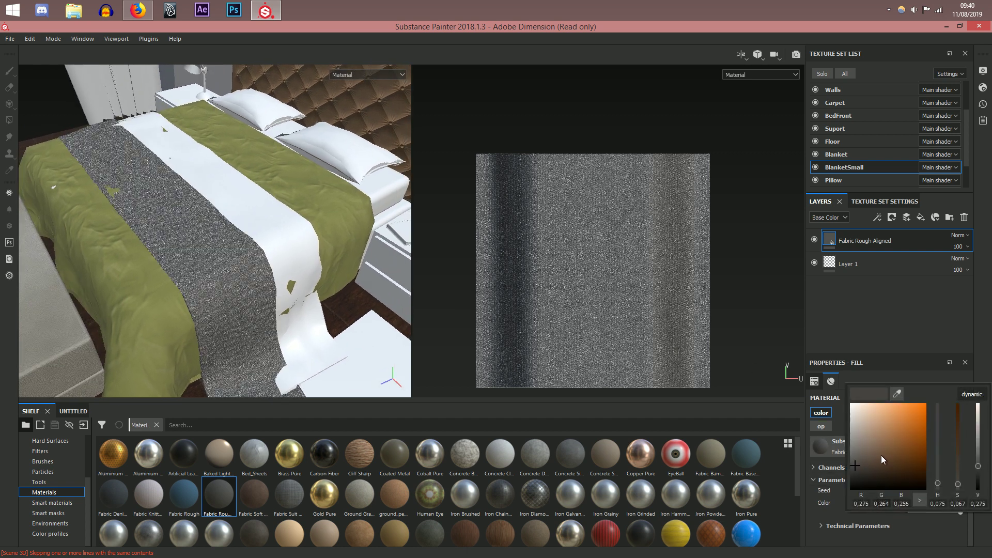
left_click_drag(957, 466, 957, 426)
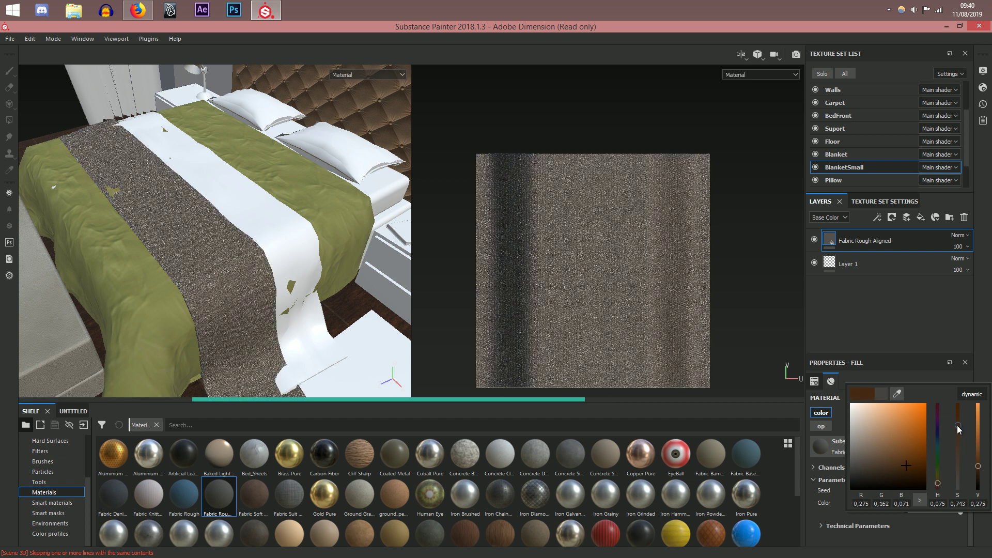
left_click_drag(978, 466, 980, 470)
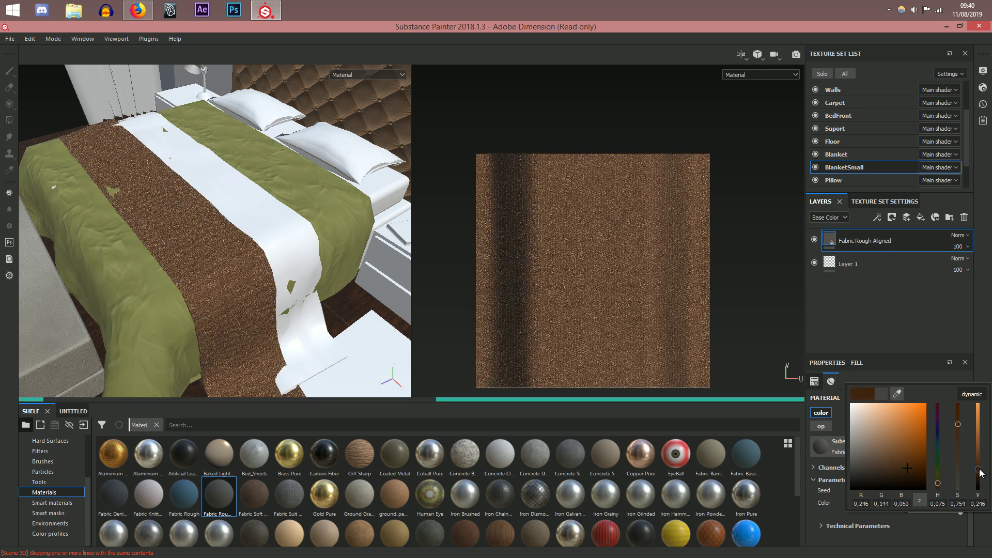
left_click(872, 312)
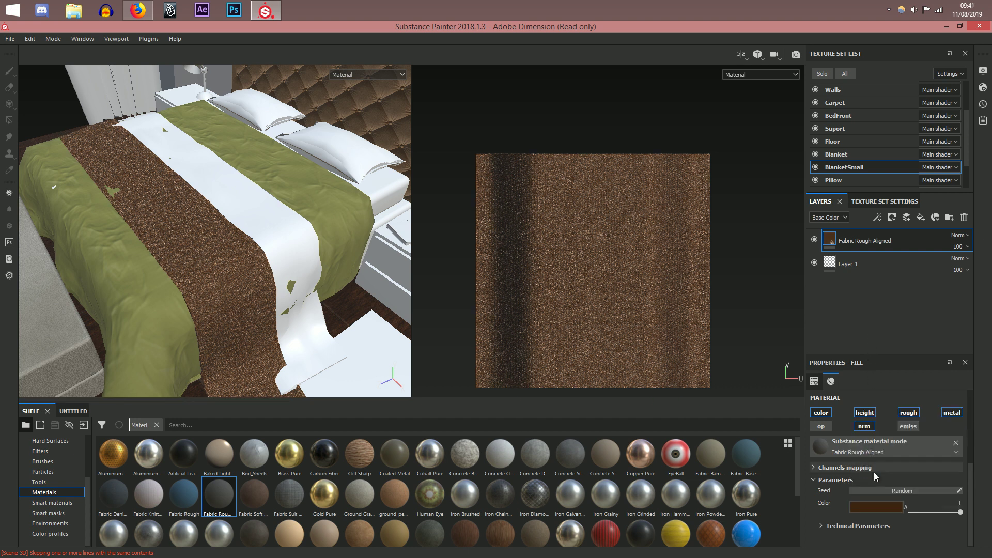
Step: Set the small blanket fabric's Normal Intensity to 0.31 and its Height Range to 0.03
left_click(841, 469)
left_click(841, 470)
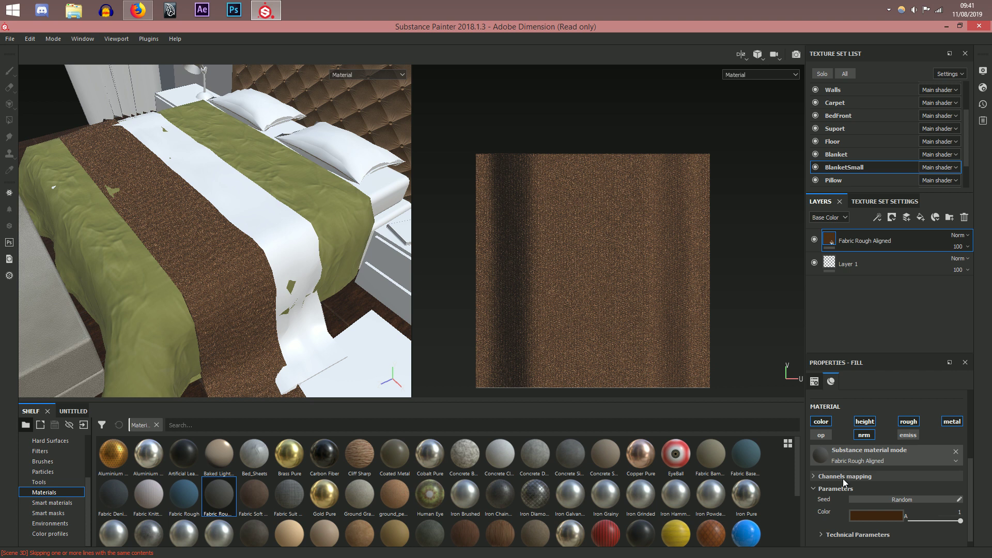
left_click(842, 487)
left_click(843, 528)
scroll(876, 516, "down", 2)
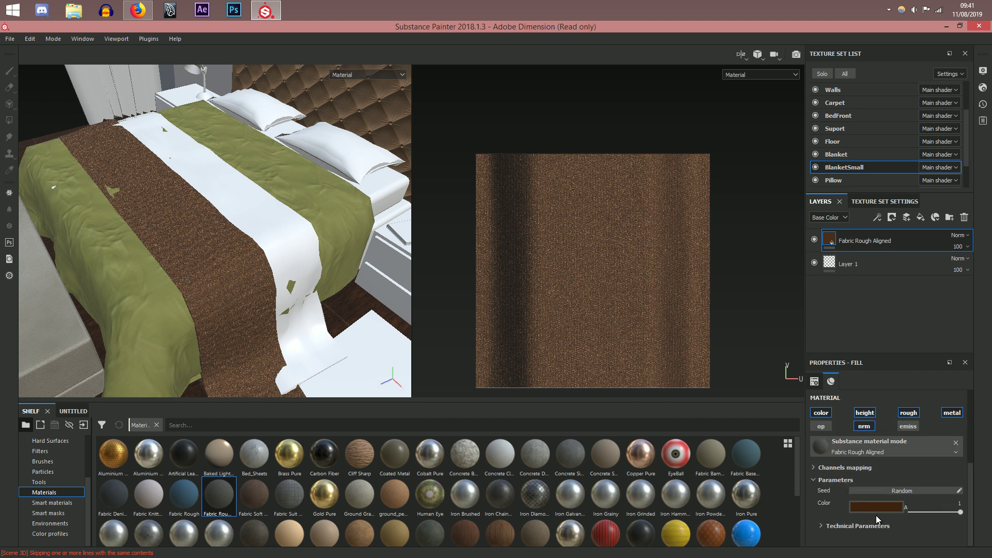
scroll(860, 527, "down", 2)
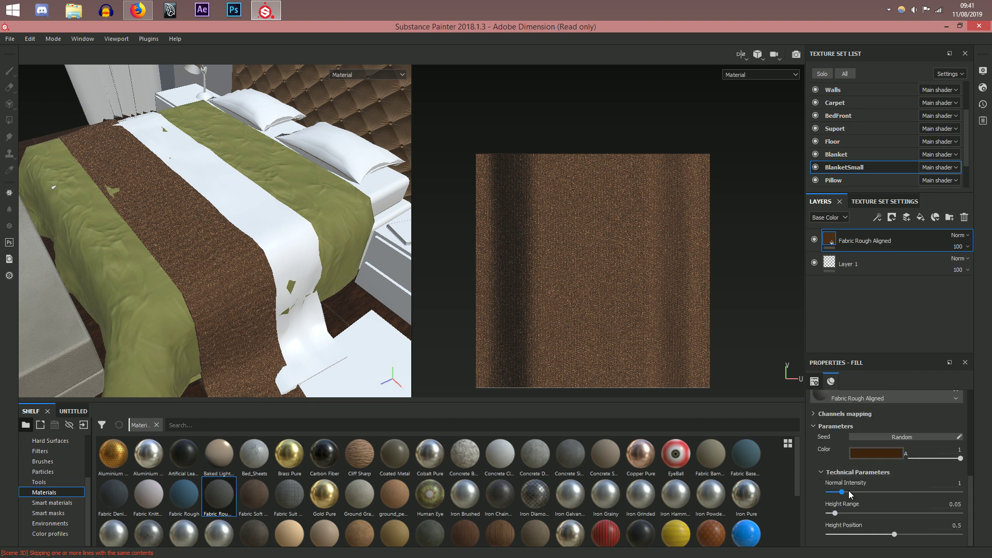
left_click_drag(846, 491, 834, 515)
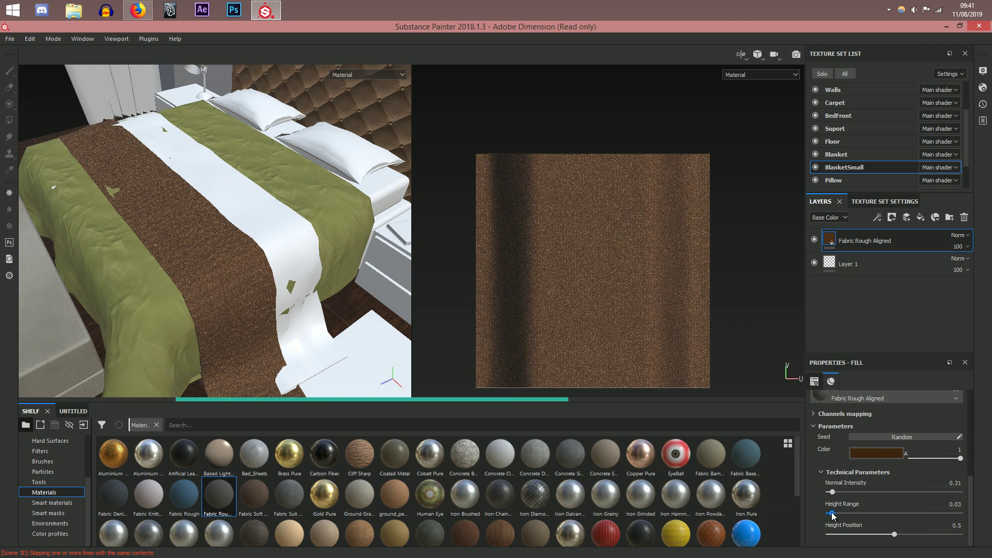
Step: Lower the Height Position of the small blanket's Fabric Rough Aligned material to about 0.1
scroll(282, 342, "up", 8)
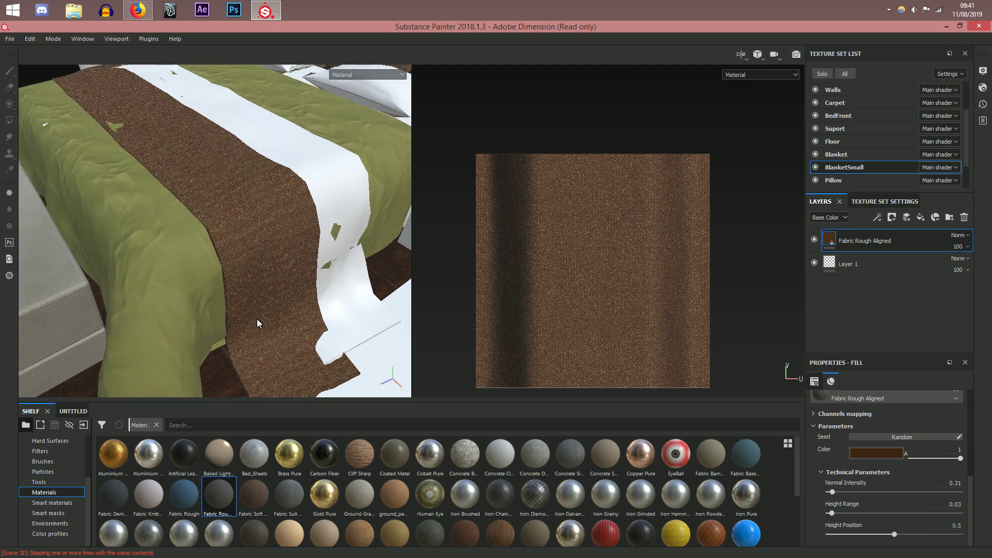
scroll(293, 315, "down", 7)
left_click_drag(308, 359, 281, 345, "alt")
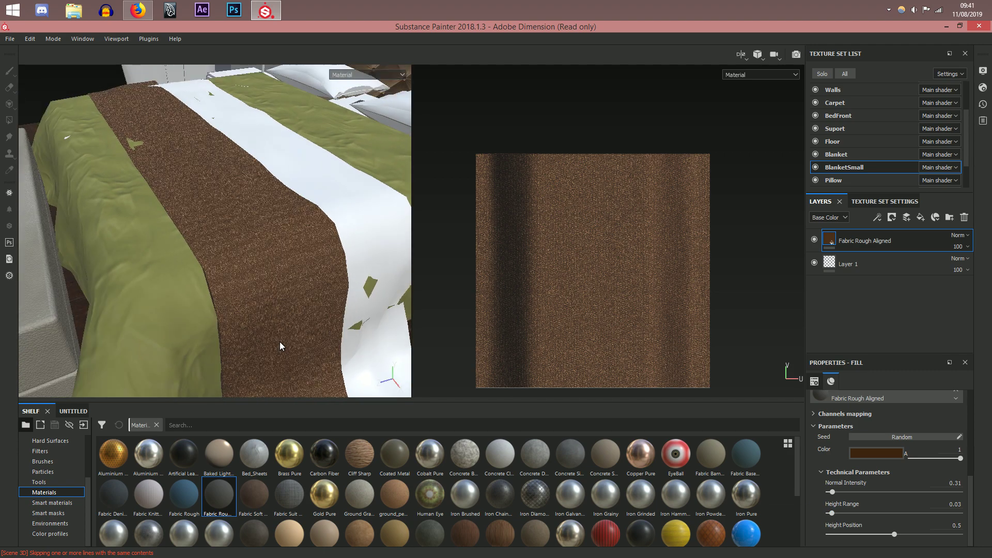
scroll(280, 345, "up", 4)
left_click(842, 534)
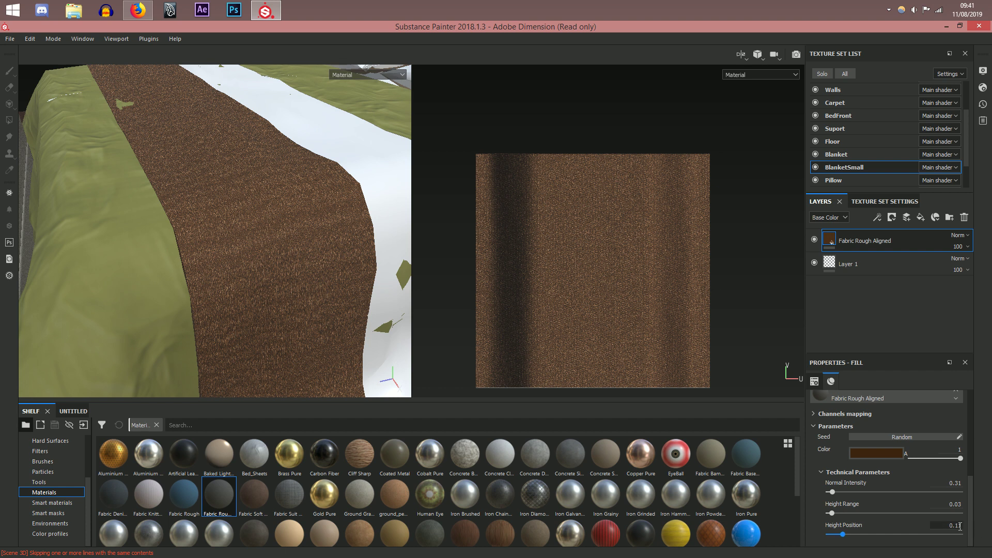
Step: Set the UV Scale of the small blanket's Fabric Rough Aligned fill to 0.8
scroll(898, 470, "up", 5)
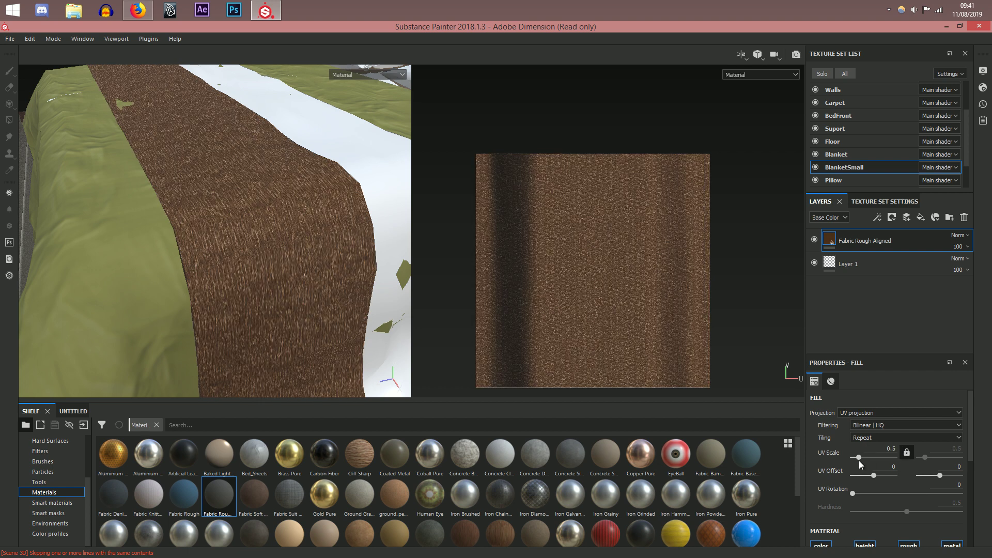
left_click(895, 449)
key("BackSpace")
type("8")
key("Return")
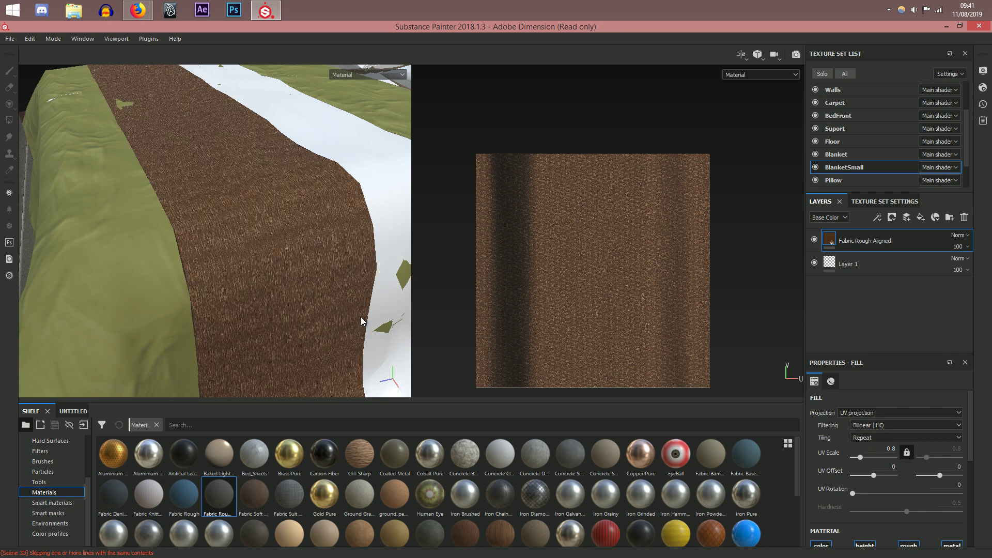
scroll(351, 326, "down", 5)
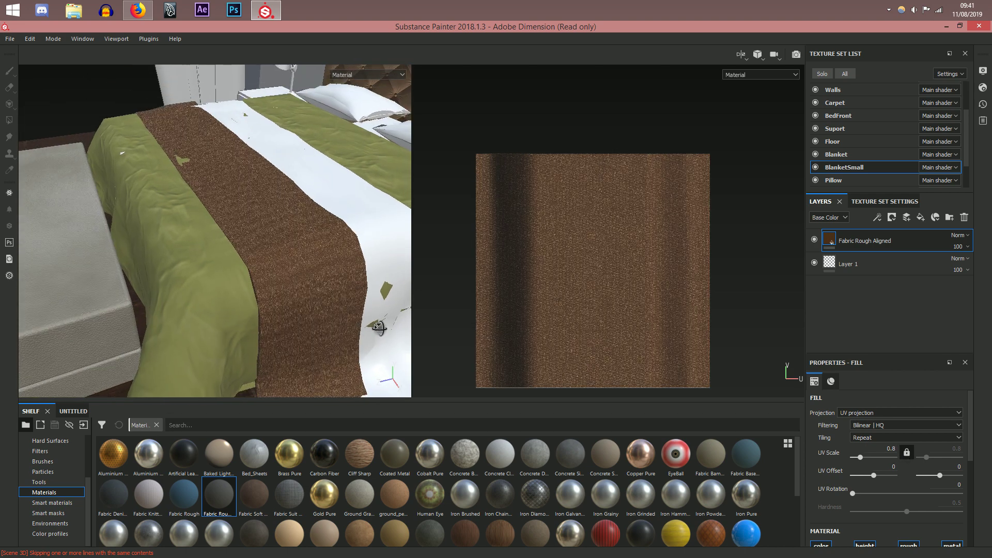
left_click_drag(379, 327, 425, 330, "alt")
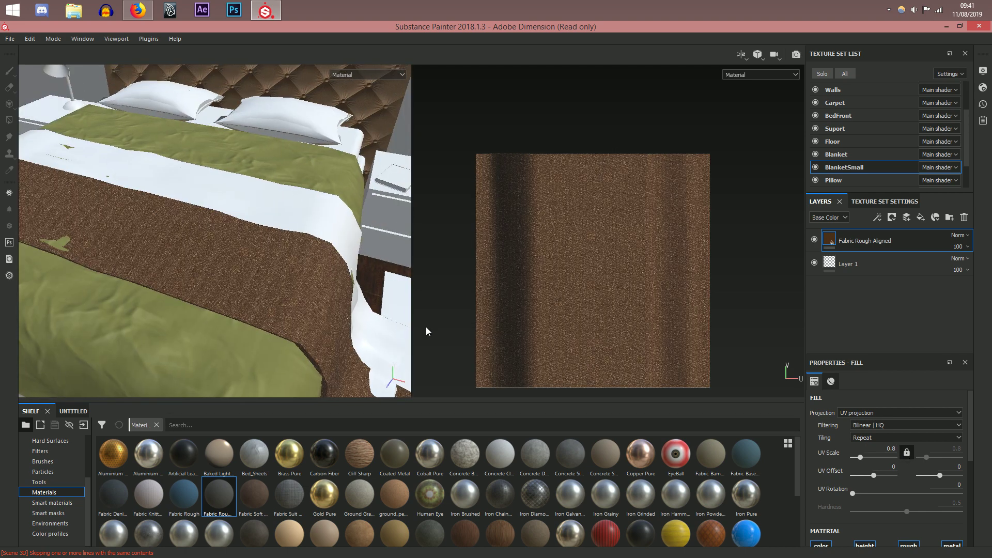
right_click_drag(359, 340, 95, 296, "alt")
Step: Recolour the Blanket texture set's Bed_Sheets material to a golden tan with hue 0.114, saturation 0.510 and value 0.515
left_click(857, 154)
scroll(907, 481, "down", 5)
left_click(879, 492)
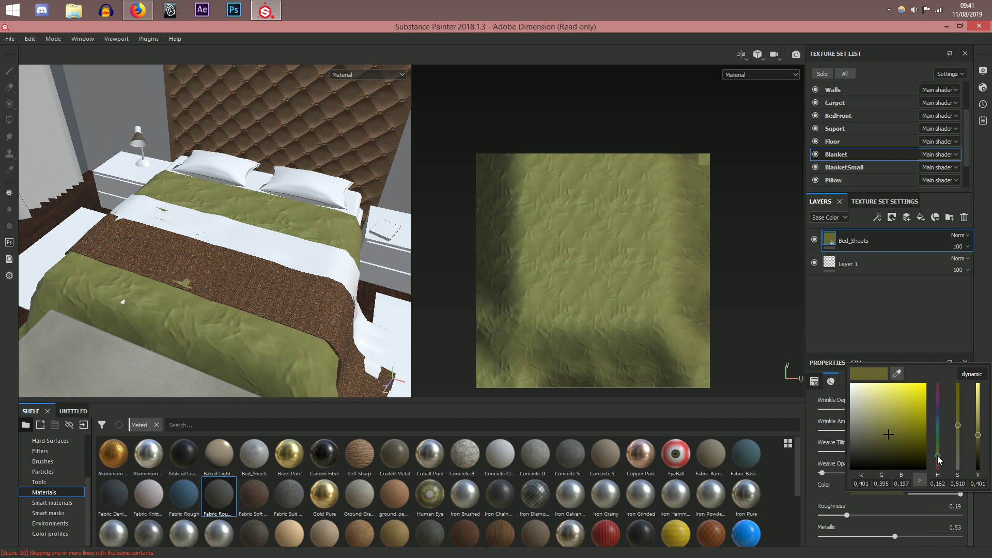
left_click_drag(939, 457, 939, 459)
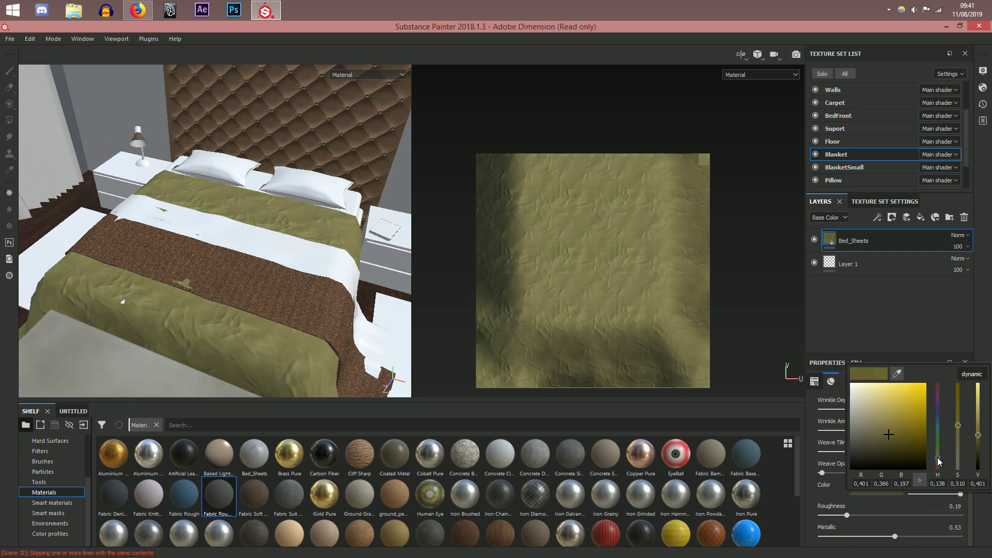
left_click_drag(940, 462, 940, 463)
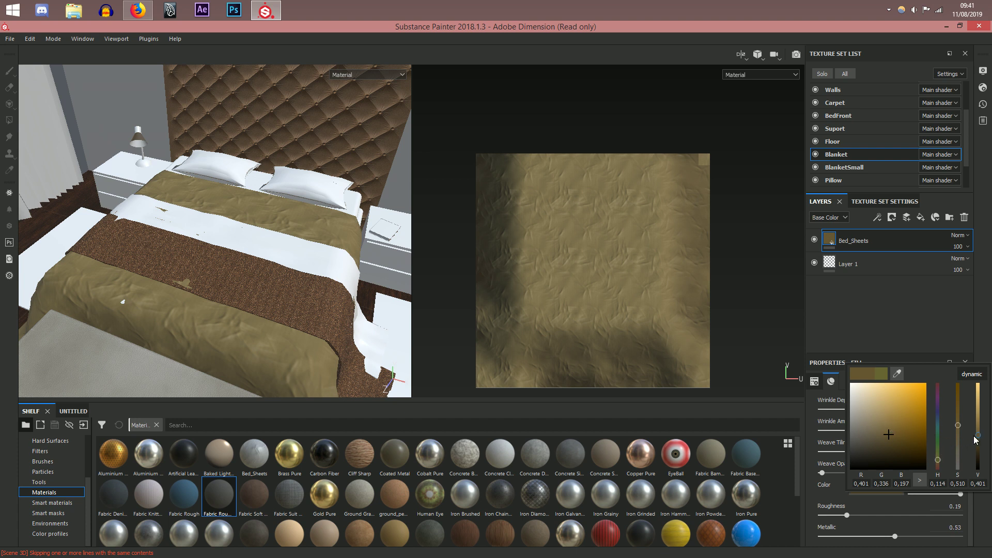
left_click_drag(978, 434, 979, 426)
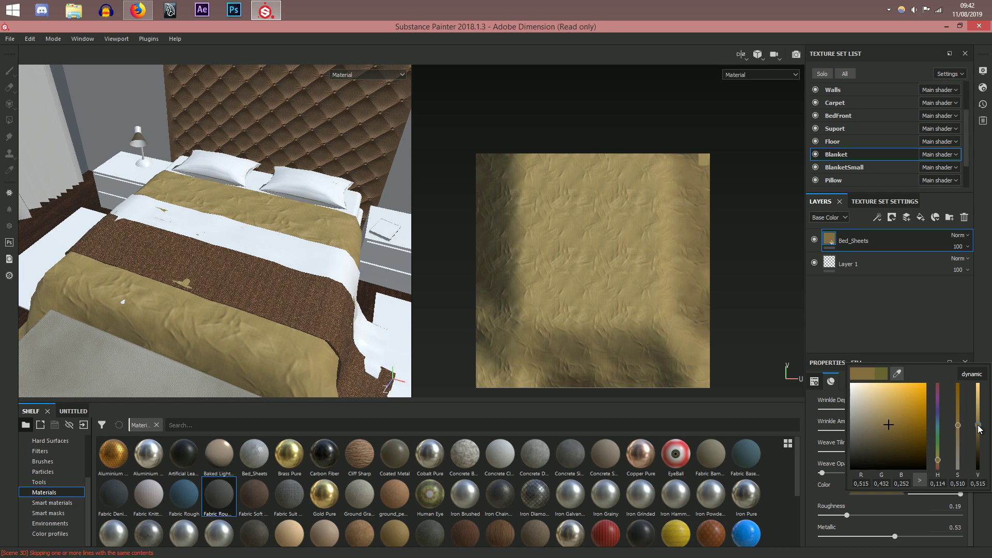
left_click(334, 314)
left_click_drag(335, 314, 312, 300, "alt")
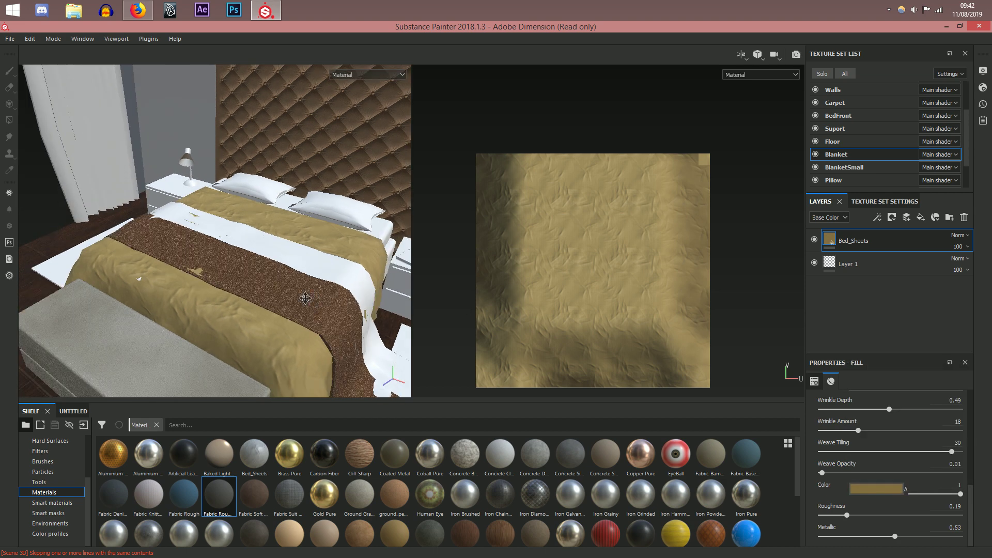
Step: Set the Normal Intensity of the BlanketSmall texture set's Fabric Rough Aligned material to 3
middle_click_drag(311, 300, 284, 287, "alt")
scroll(316, 302, "up", 5)
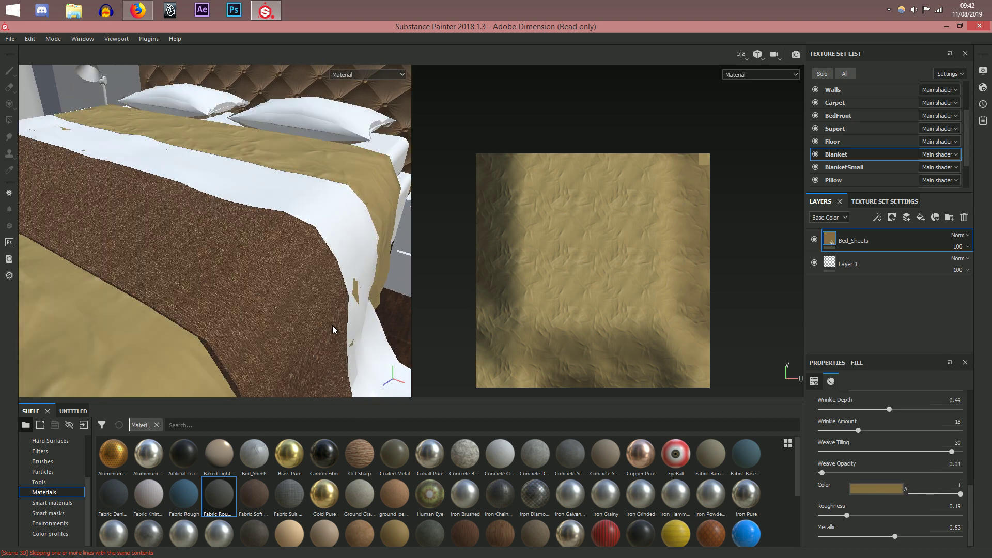
scroll(333, 324, "down", 3)
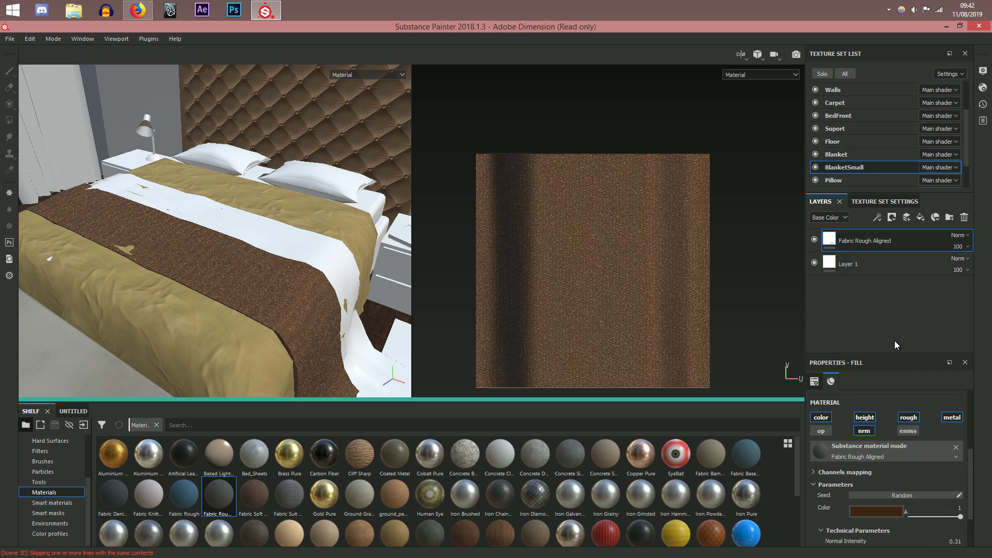
scroll(898, 488, "down", 2)
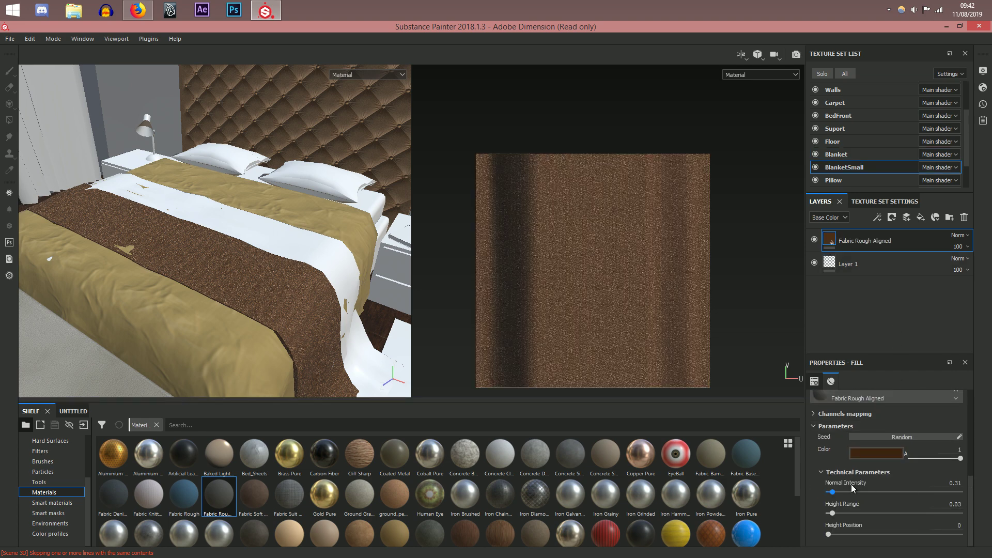
scroll(282, 321, "up", 10)
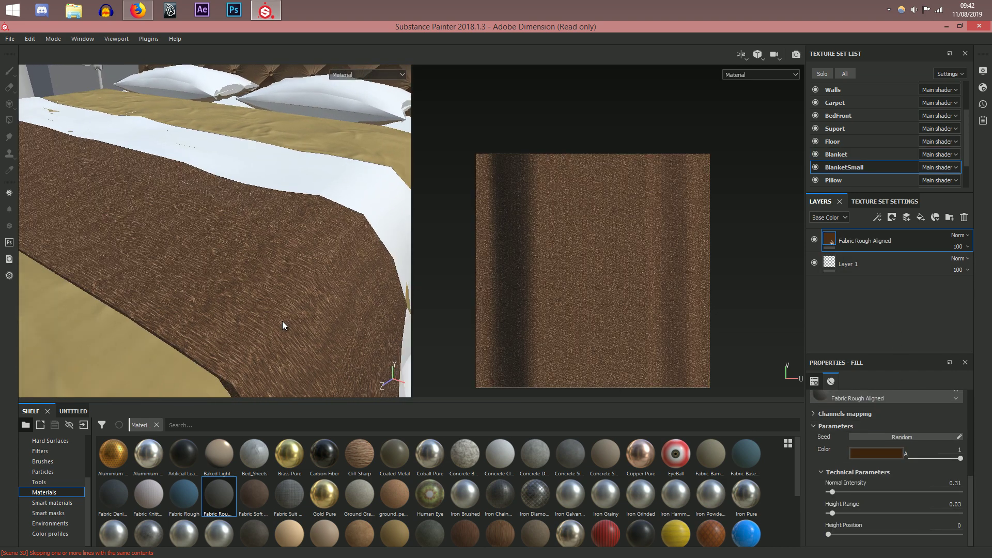
left_click_drag(832, 492, 973, 501)
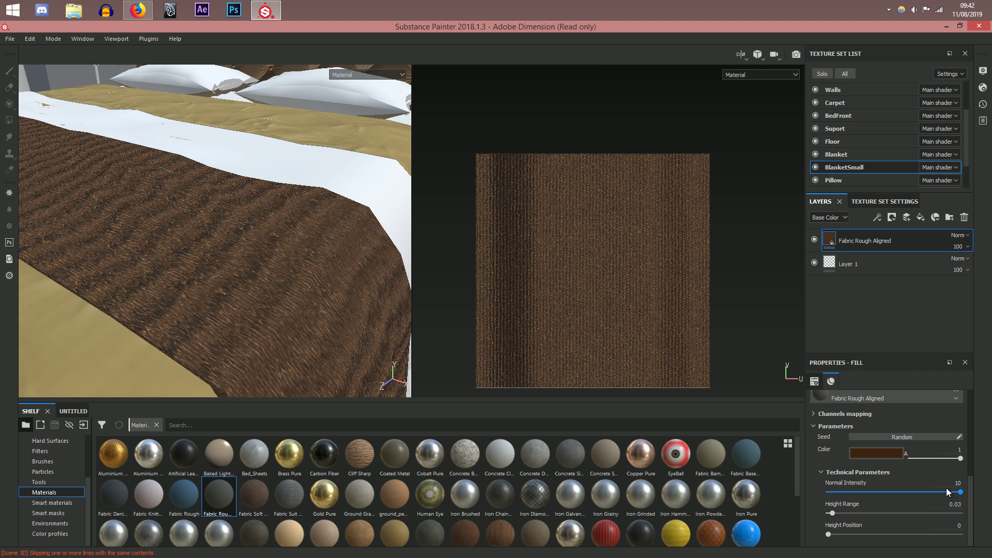
left_click(957, 483)
type("3")
key("Return")
Step: Set the small blanket fabric's Height Range to 0.16 and its Height Position to 0.18
type("1")
key("Return")
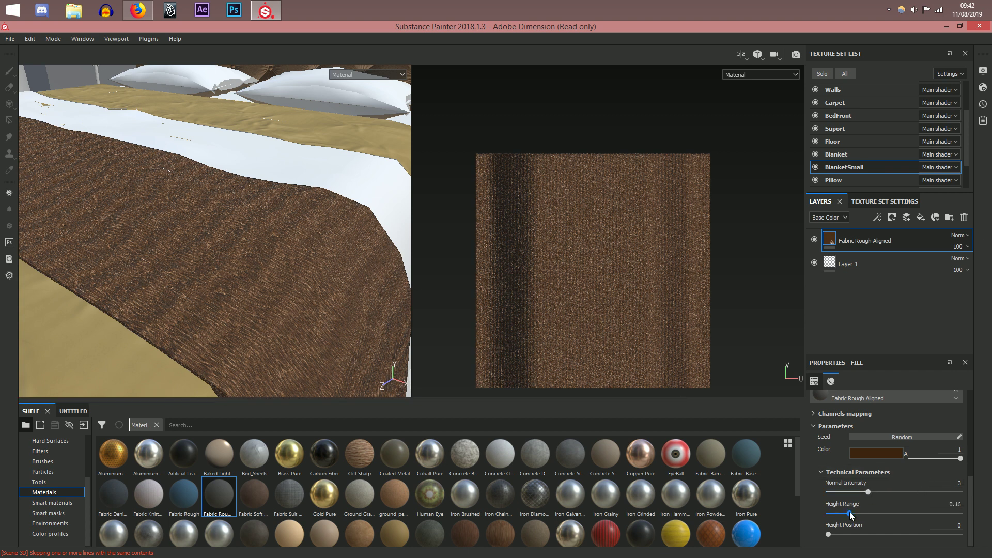
mouse_move(846, 534)
left_mouse_down()
mouse_move(946, 537)
mouse_move(842, 539)
left_mouse_up()
scroll(328, 284, "down", 10)
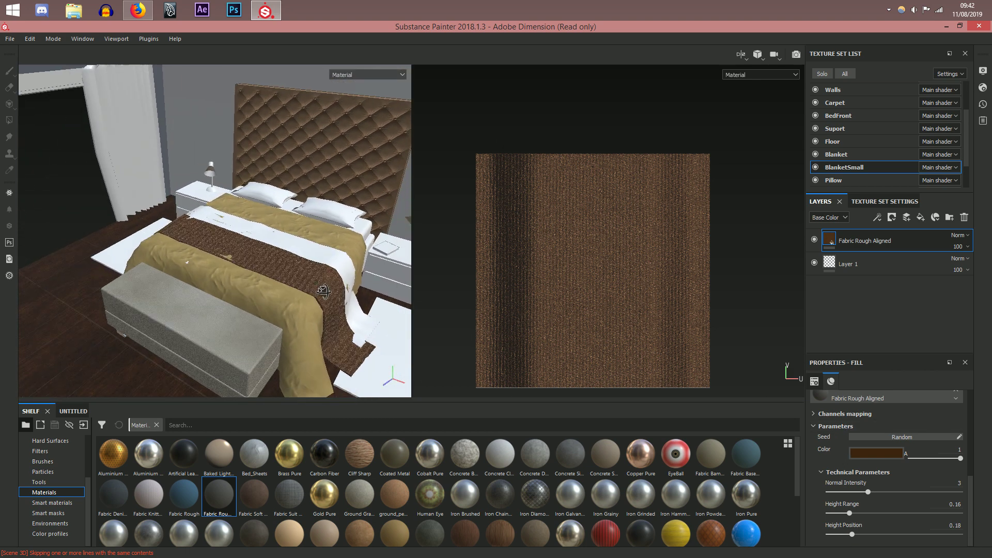
Step: Add the Bed_Sheets material to the Pillow texture set and set its Wrinkle Amount to 7
left_click_drag(324, 291, 262, 300, "alt")
scroll(265, 309, "up", 2)
scroll(265, 309, "up", 2)
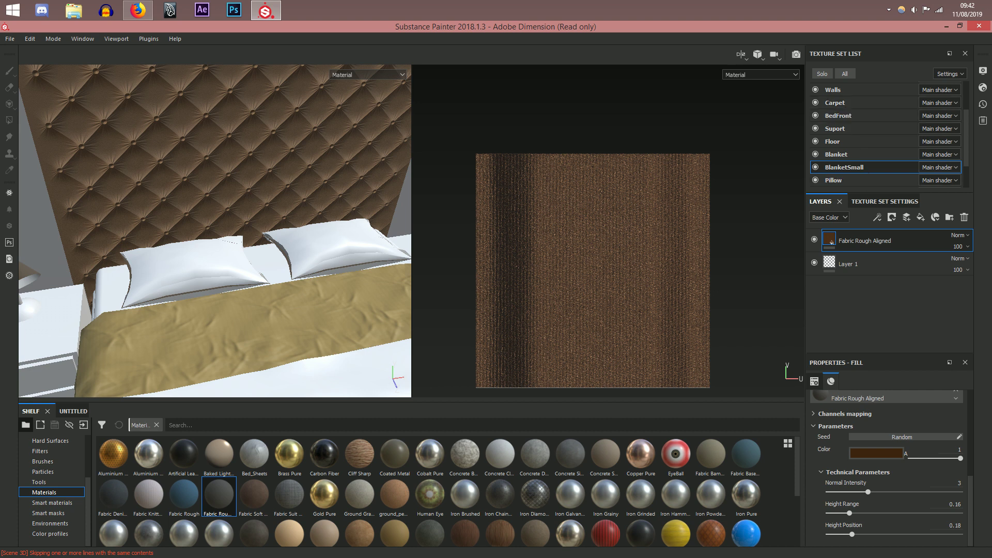
left_click(833, 180)
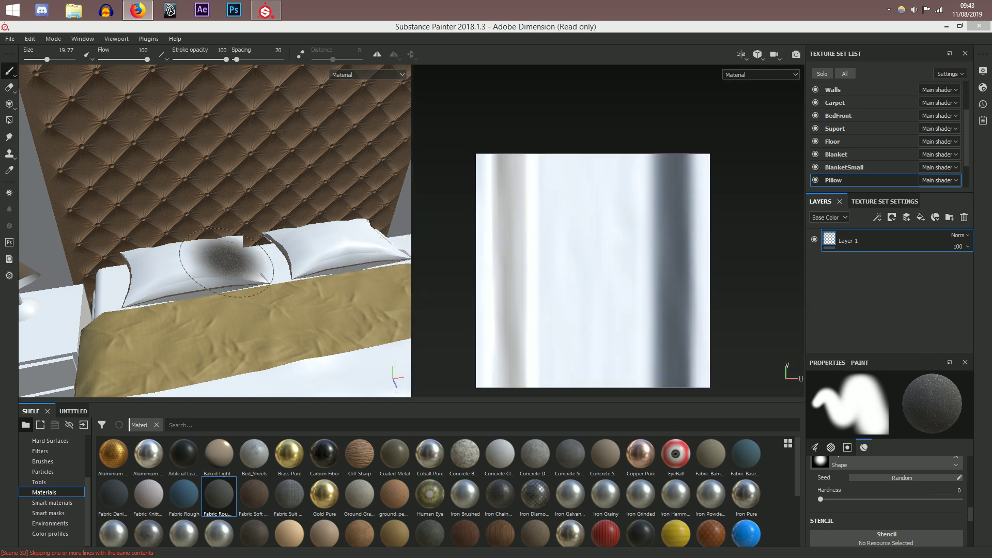
left_click_drag(259, 465, 860, 231)
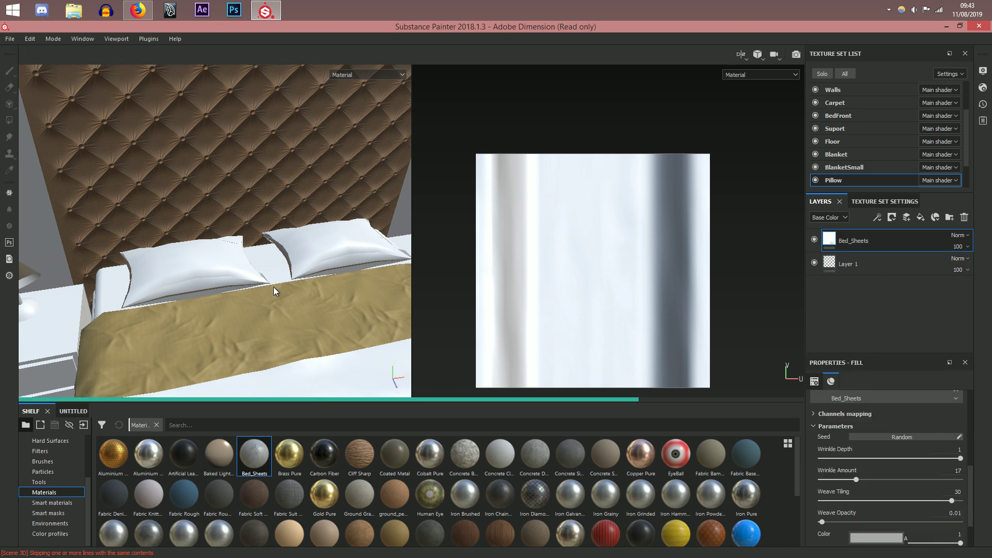
left_click_drag(233, 293, 290, 317, "alt")
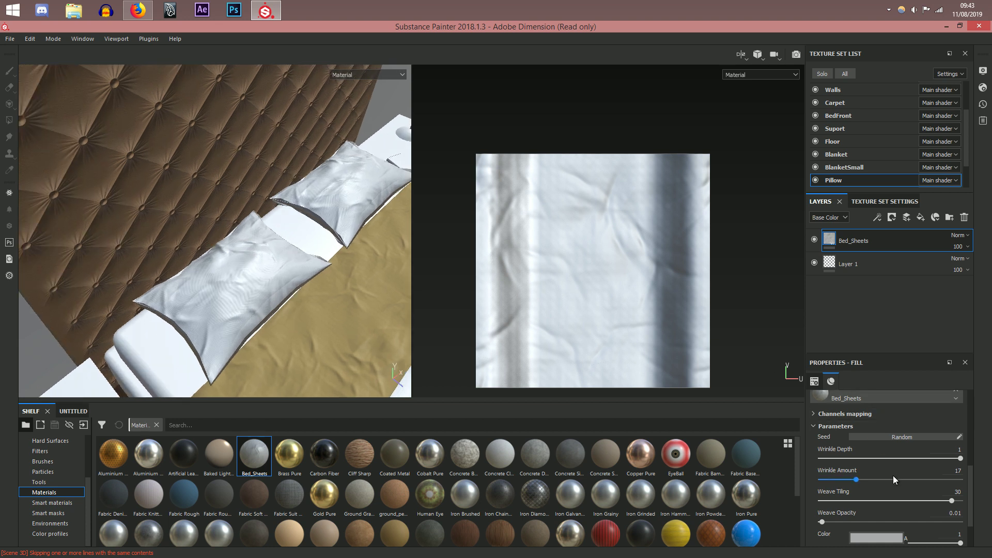
left_click_drag(858, 481, 834, 485)
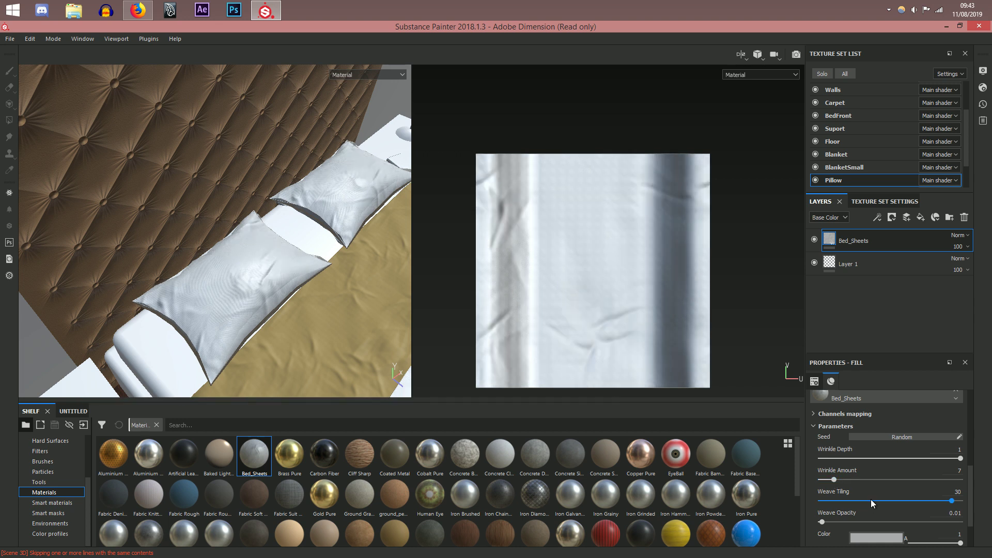
Step: Try UV Scale values of 3 and 1 on the Pillow texture set's Bed_Sheets fill
scroll(876, 488, "up", 5)
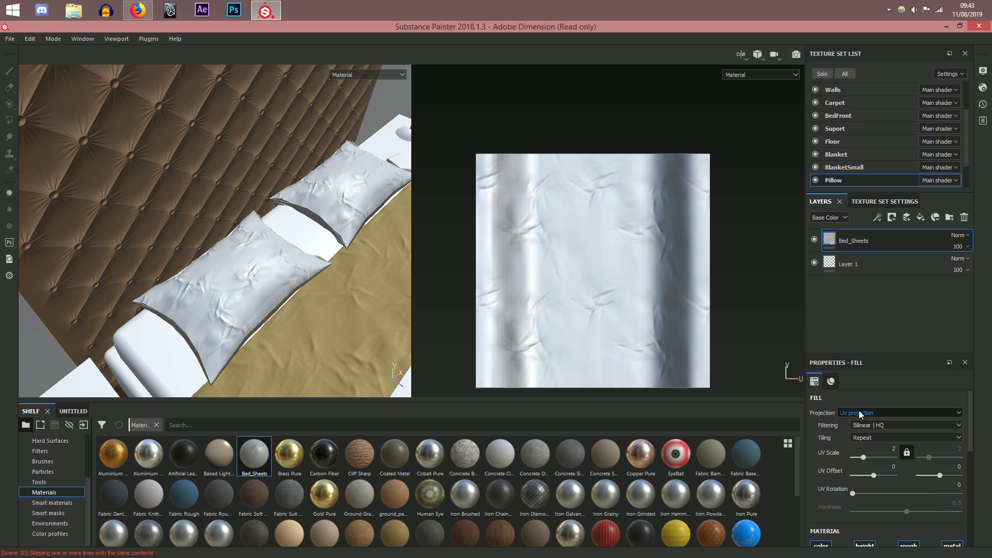
key("BackSpace")
type("3")
key("Return")
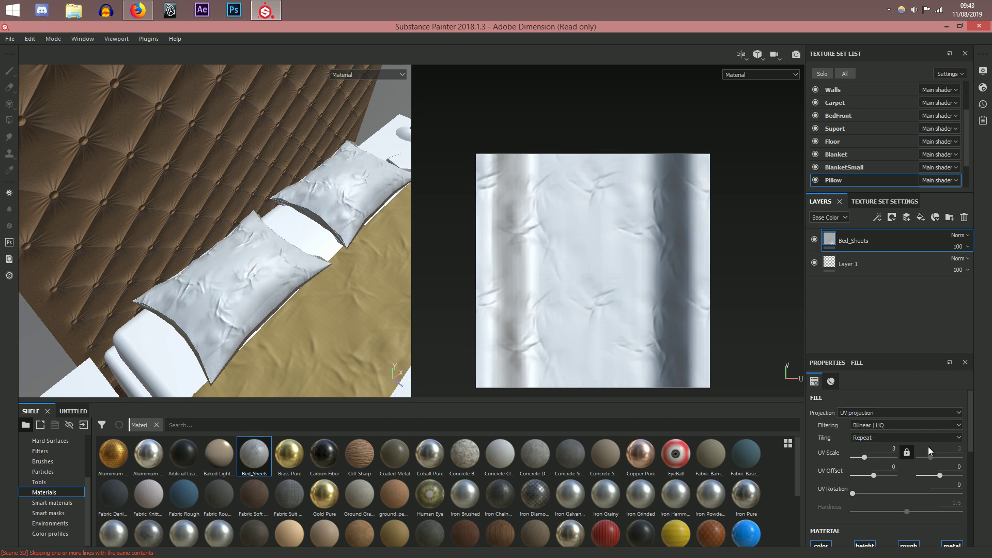
left_click(891, 451)
type("1")
key("Return")
scroll(328, 302, "up", 2)
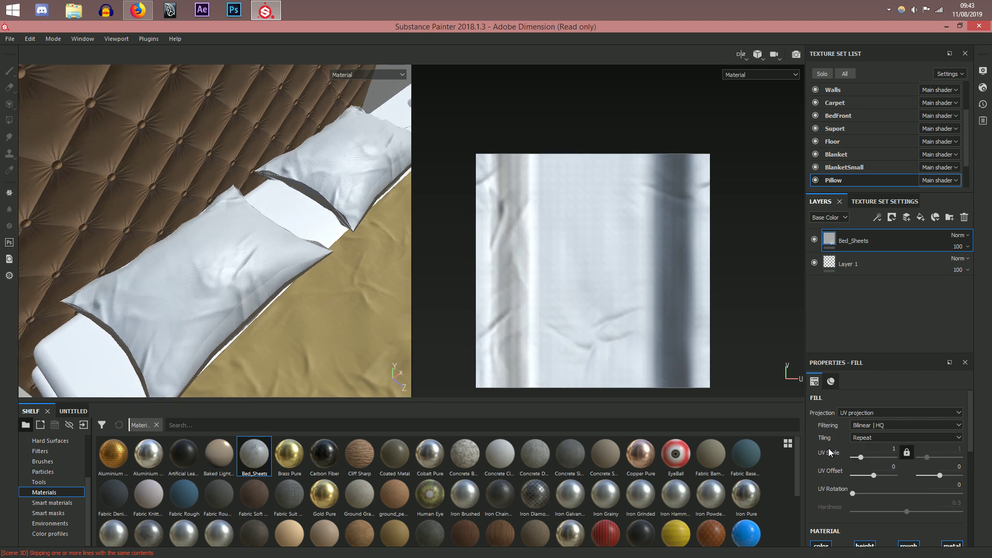
Step: Set the UV Scale of the pillows' Bed_Sheets fill to 1.5
left_click(892, 450)
type(".5")
key("Return")
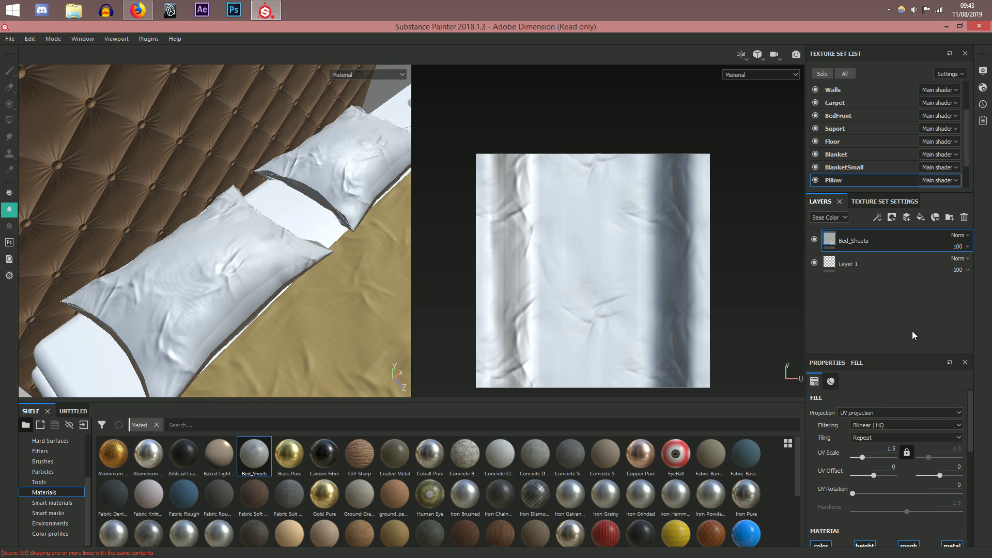
Step: Inspect the pillows and the small blanket's fabric from several angles and save the project
scroll(884, 475, "down", 5)
scroll(310, 336, "down", 2)
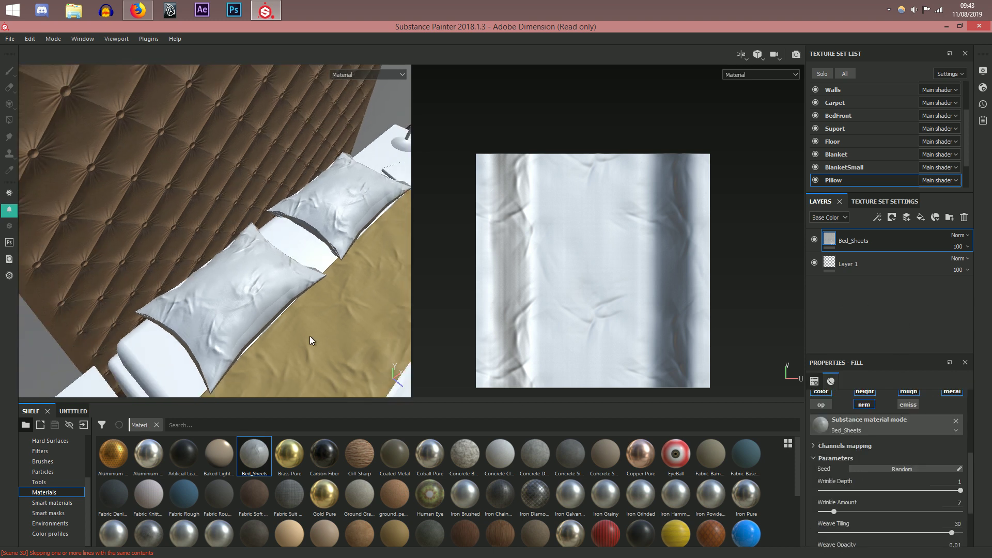
scroll(310, 337, "down", 2)
left_click_drag(340, 321, 86, 179, "alt")
middle_click_drag(87, 180, 11, 10, "alt")
middle_click_drag(191, 195, 10, 11, "alt")
middle_click_drag(317, 348, 166, 159, "alt")
left_click_drag(166, 160, 314, 252, "alt")
scroll(199, 212, "up", 2)
middle_click_drag(239, 133, 241, 368, "alt")
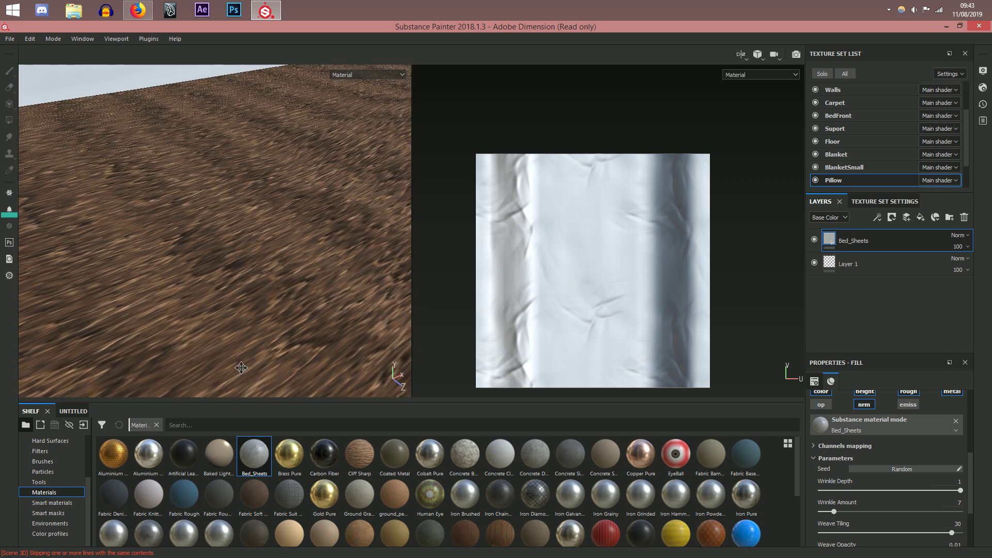
scroll(273, 211, "down", 10)
left_click_drag(272, 190, 367, 310, "alt")
key("ctrl+s")
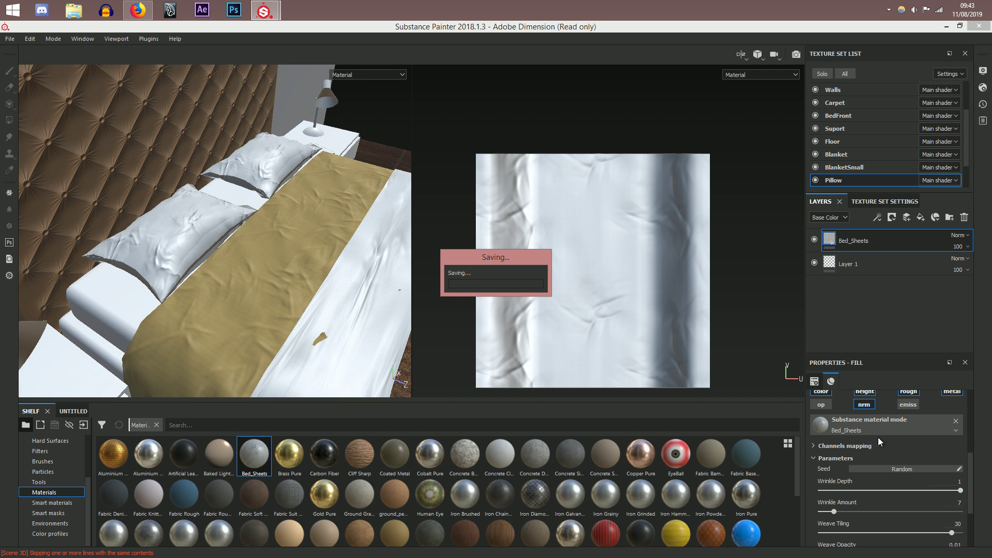
Step: Sample a light brown from the scene as the colour of the pillows' Bed_Sheets material
scroll(878, 437, "down", 4)
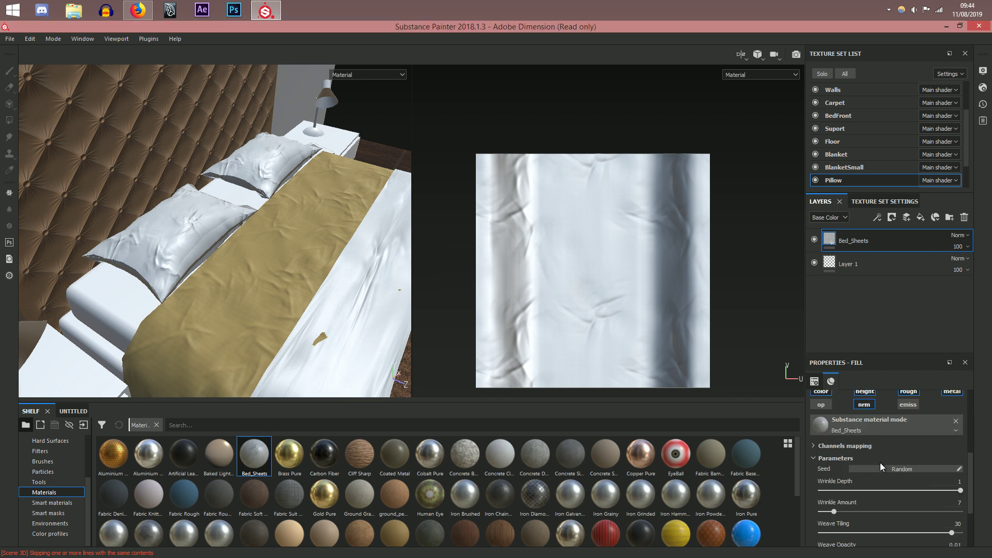
left_click(876, 489)
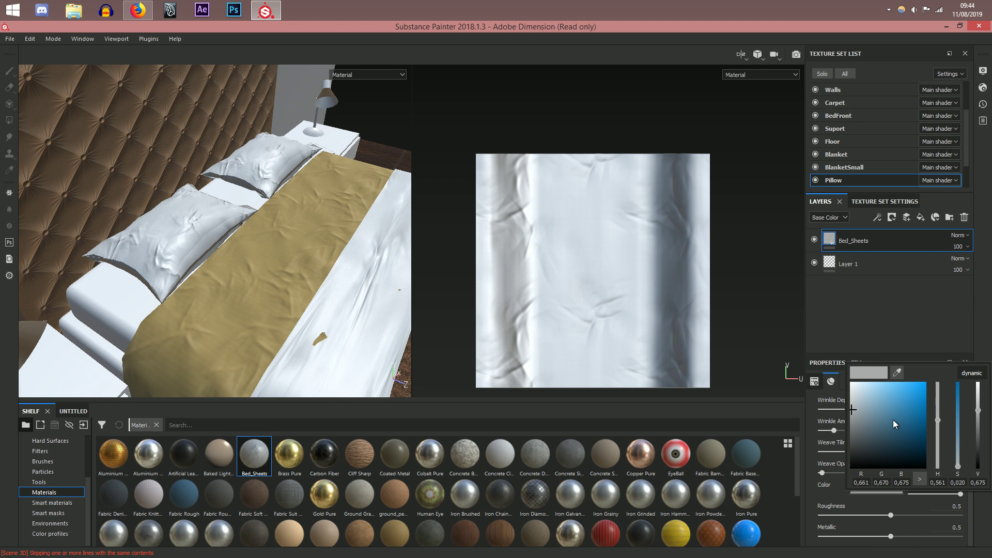
left_click(896, 373)
left_click(410, 368)
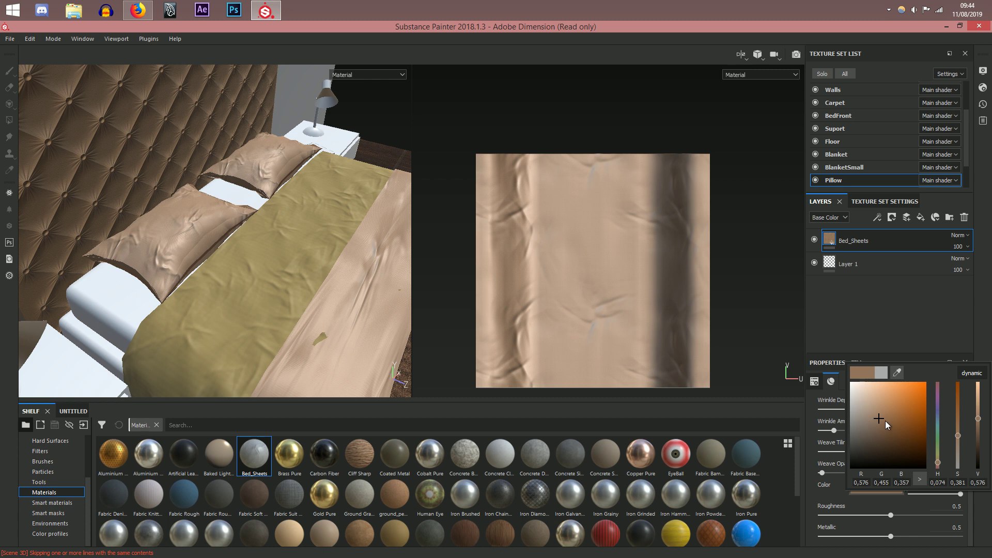
left_click_drag(321, 310, 176, 253, "alt")
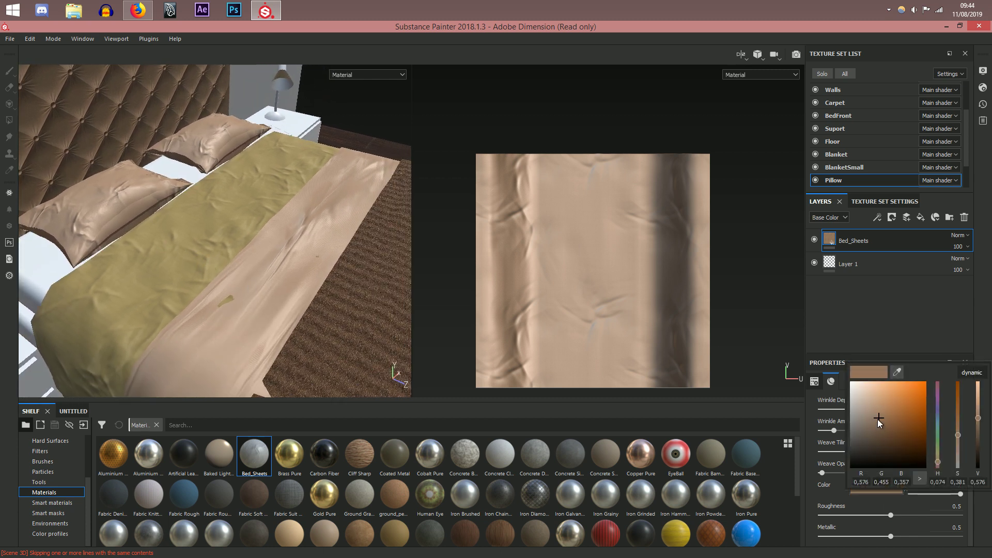
Step: Darken the pillows' Bed_Sheets colour to a muted brown with hue 0.074, saturation about 0.272 and value about 0.293
left_click_drag(980, 419, 981, 453)
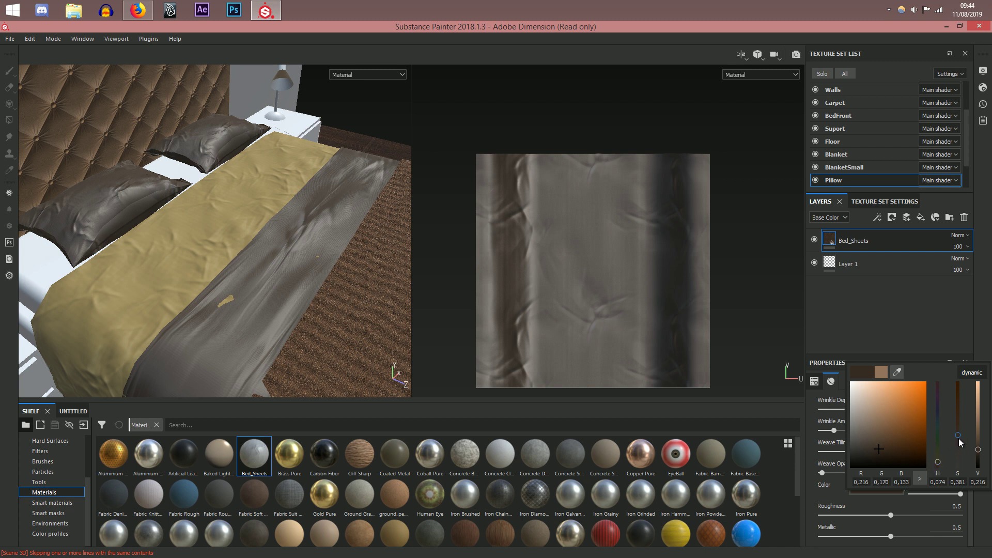
left_click_drag(880, 453, 880, 445)
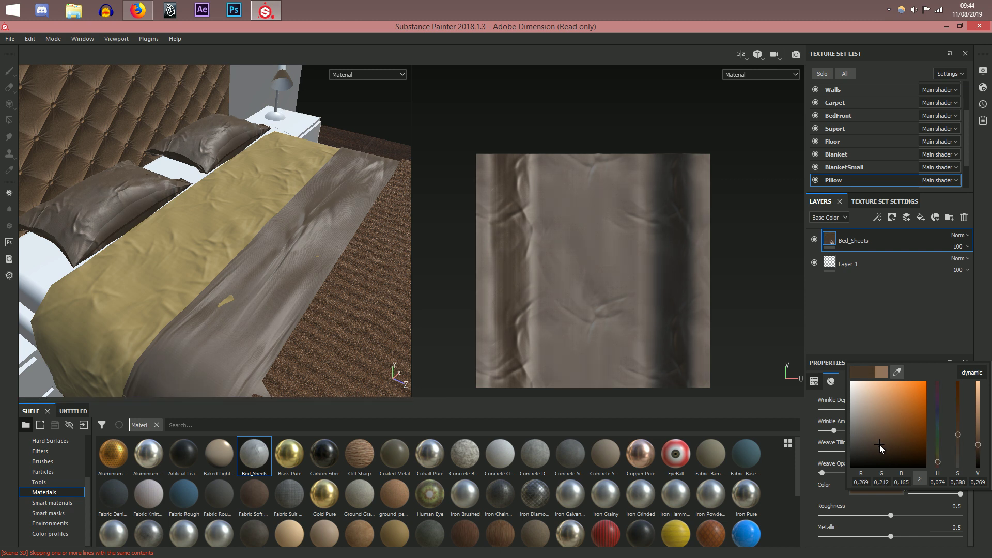
left_click(886, 486)
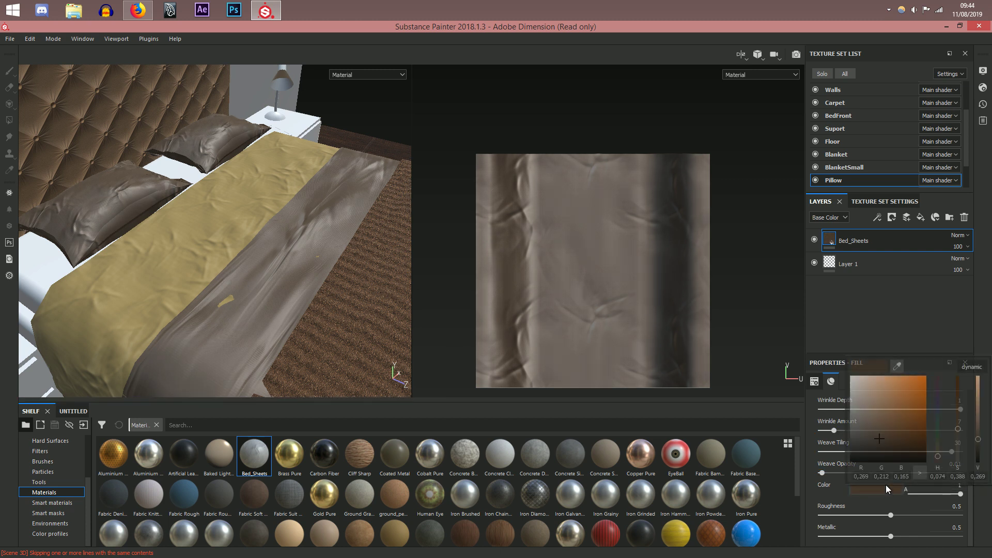
mouse_move(878, 439)
left_mouse_down()
mouse_move(858, 436)
mouse_move(872, 440)
left_mouse_up()
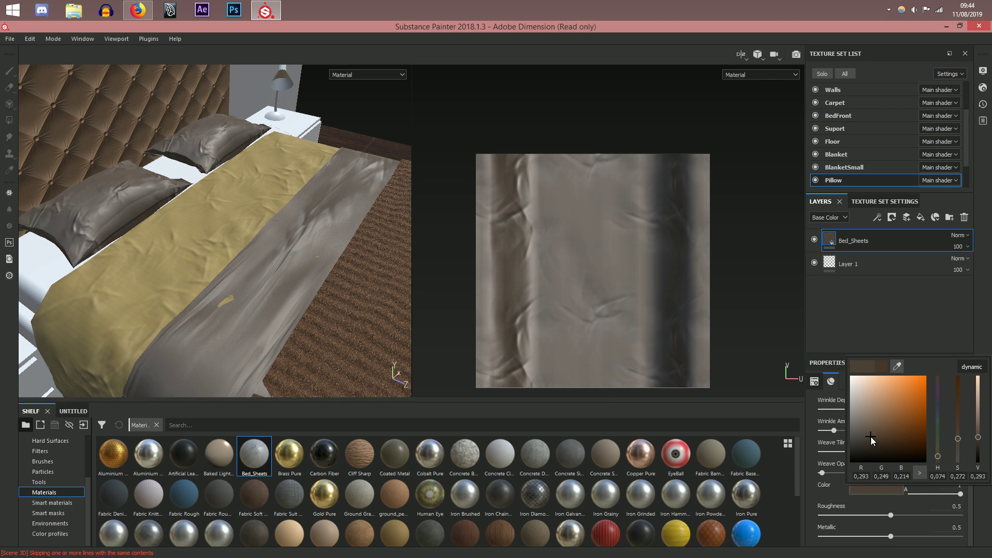
middle_click_drag(296, 292, 431, 304, "alt")
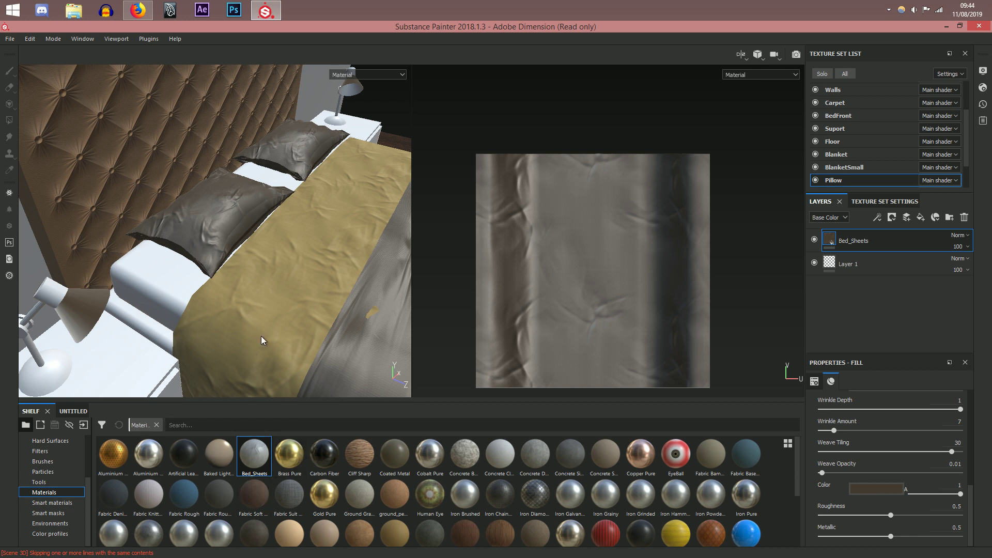
left_click_drag(231, 343, 271, 327, "alt")
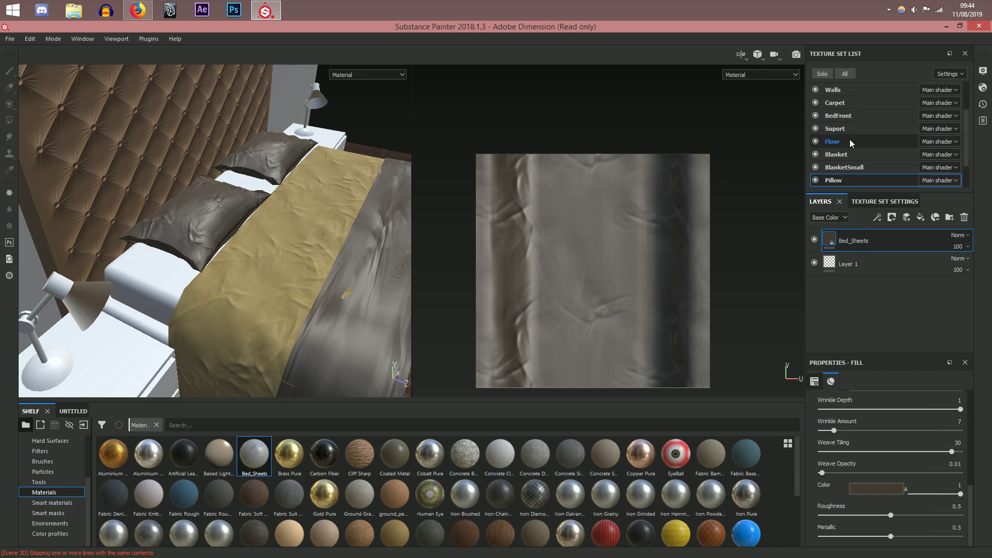
Step: Add a new fill layer to the Matress texture set
scroll(852, 153, "down", 2)
scroll(857, 173, "down", 1)
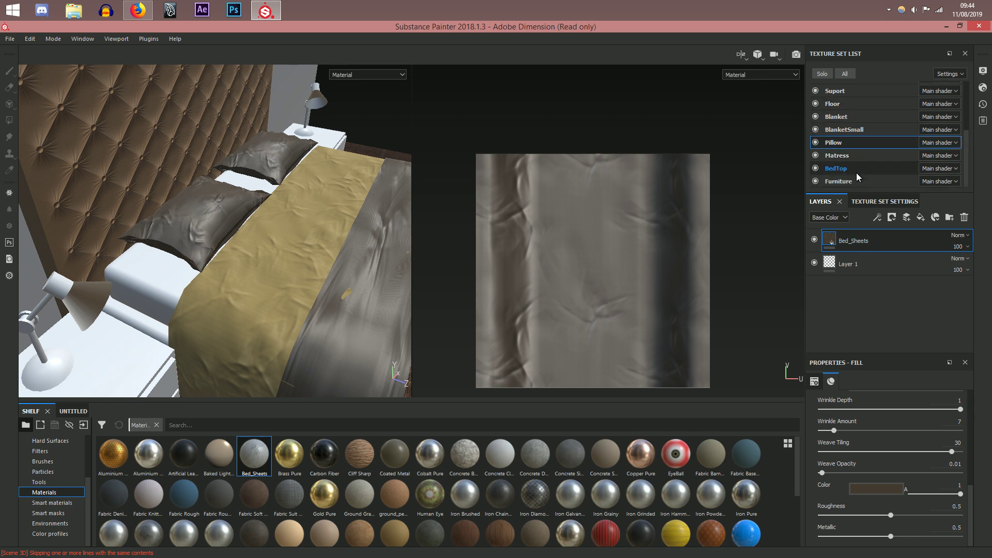
left_click(859, 156)
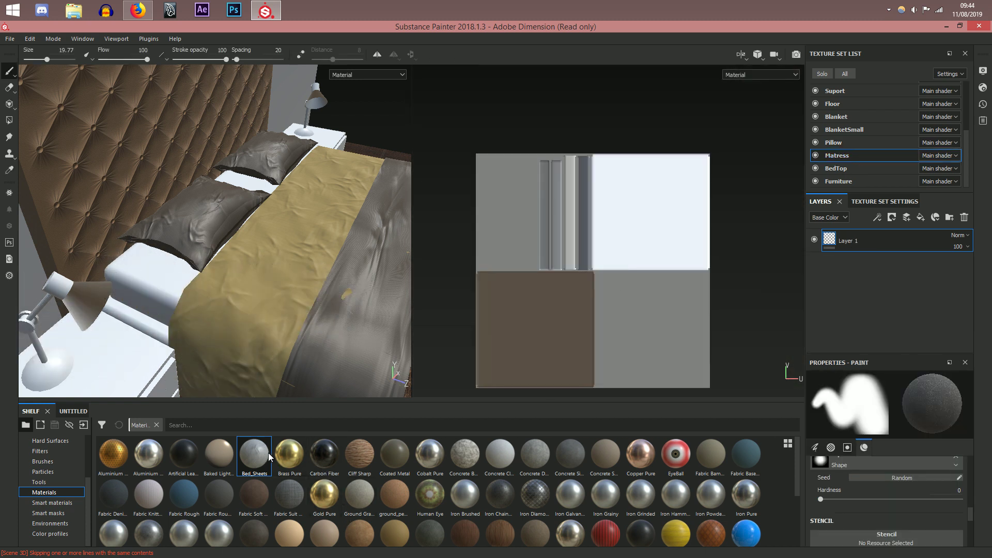
scroll(516, 488, "down", 3)
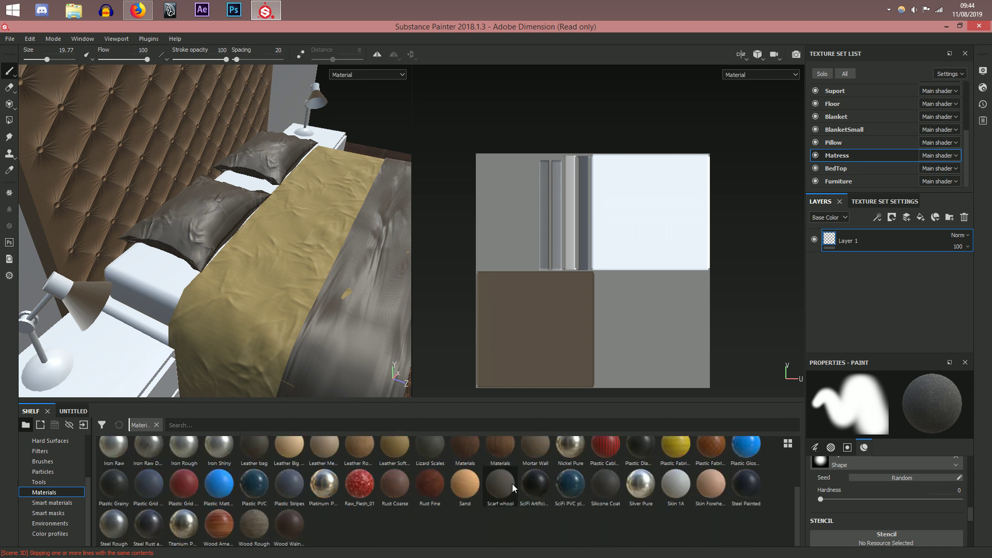
scroll(310, 486, "up", 3)
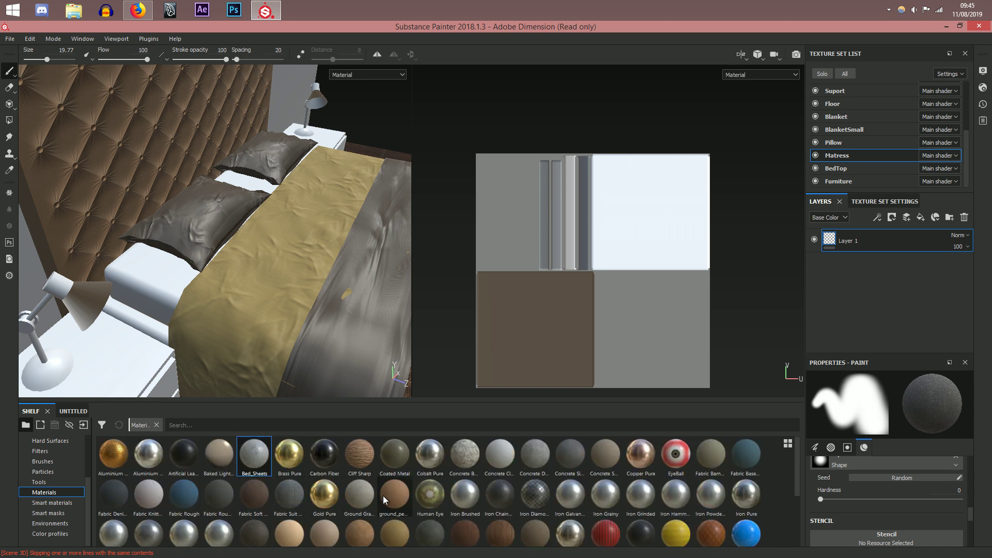
scroll(858, 499, "down", 4)
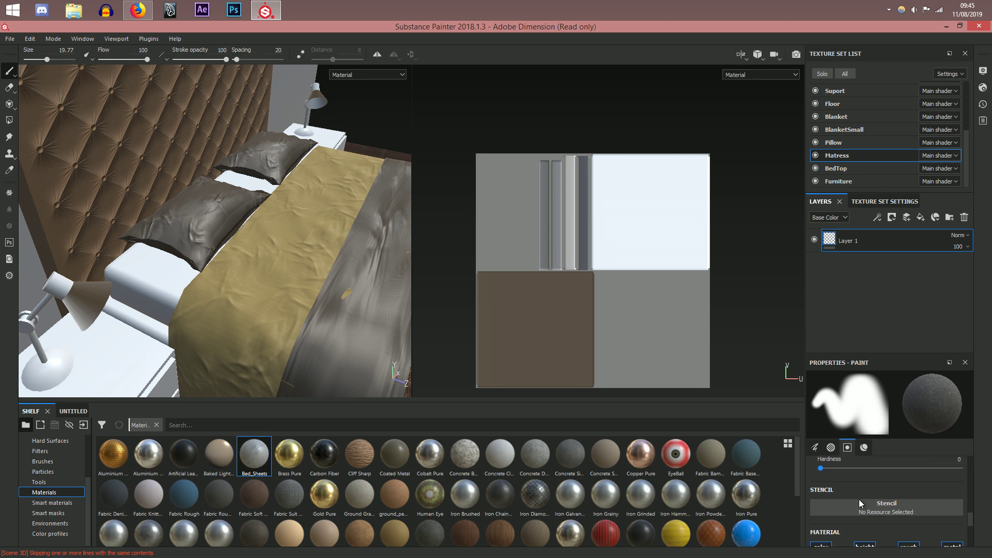
scroll(859, 510, "down", 1)
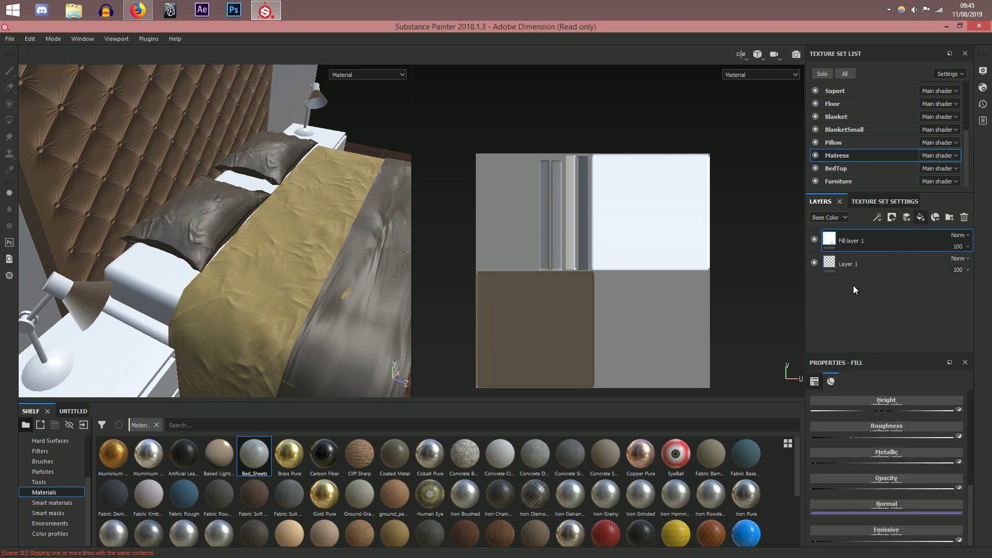
Step: Set the mattress fill layer's base colour to a dark brown sampled from the pillow on the bed
scroll(892, 467, "up", 2)
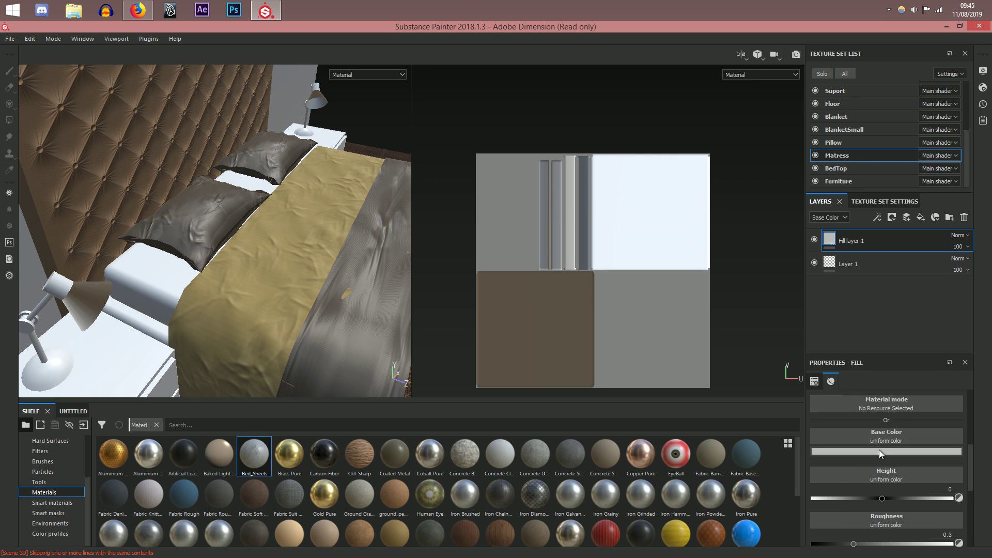
left_click(879, 450)
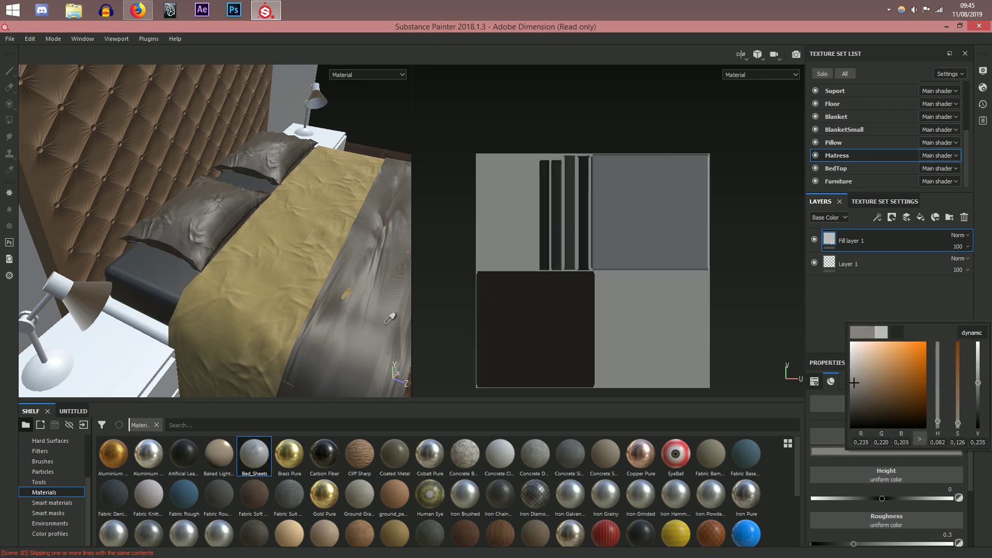
left_click(196, 206)
left_click_drag(191, 211, 219, 223)
left_click(236, 213)
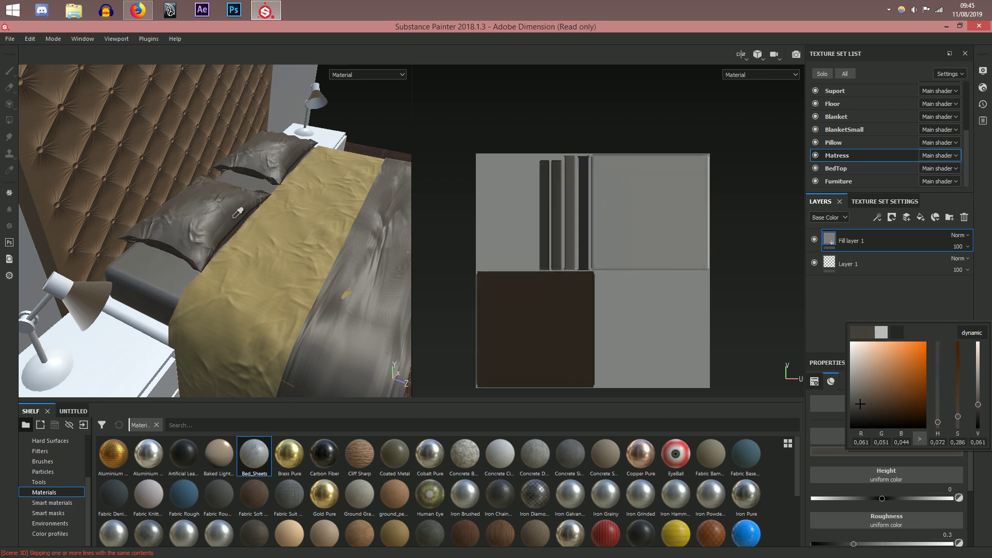
left_click(233, 217)
left_click(337, 281)
Step: Apply the Wood Chest Stylized smart material to the Furniture texture set above its existing layer
left_click_drag(336, 281, 305, 317, "alt")
scroll(849, 157, "up", 3)
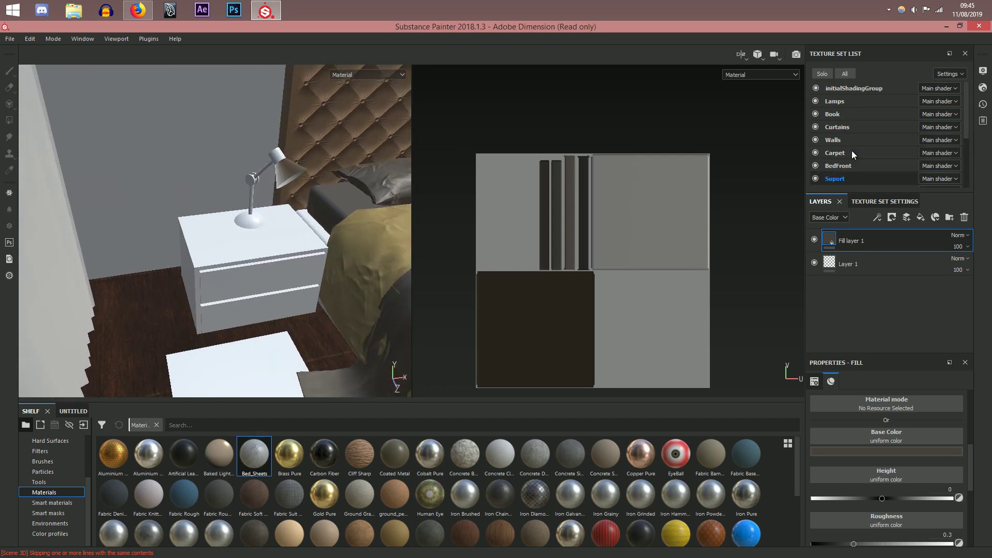
scroll(851, 162, "down", 3)
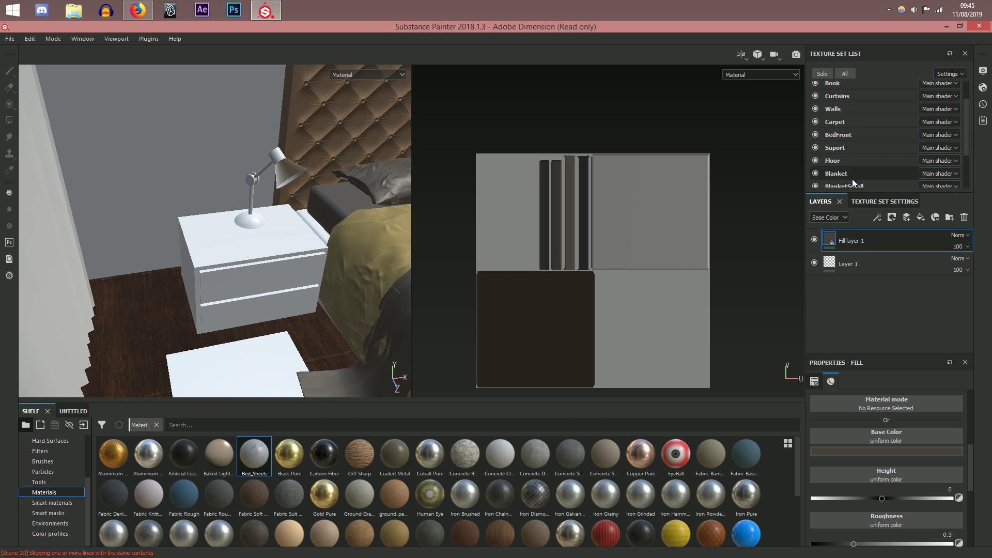
left_click(858, 179)
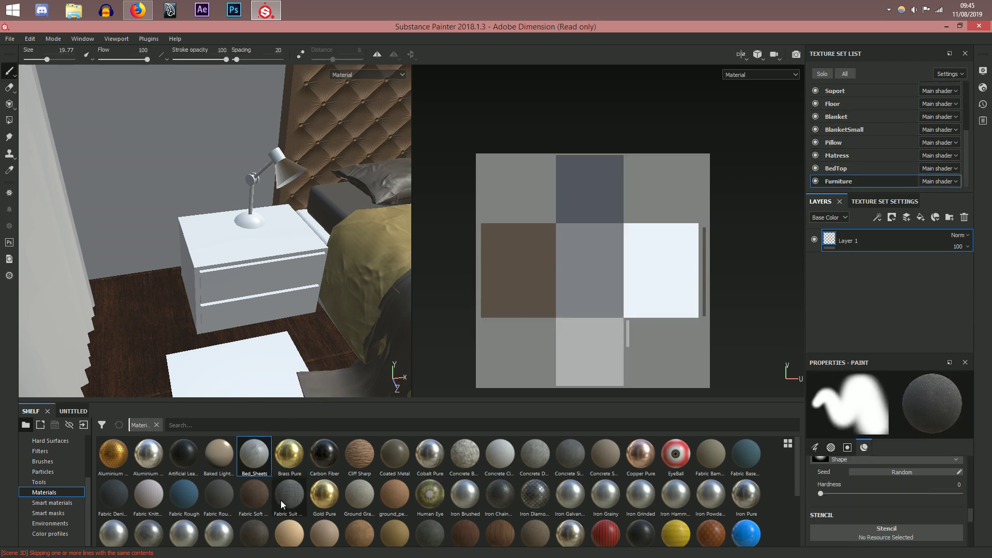
left_click(61, 503)
left_click_drag(798, 475, 789, 525)
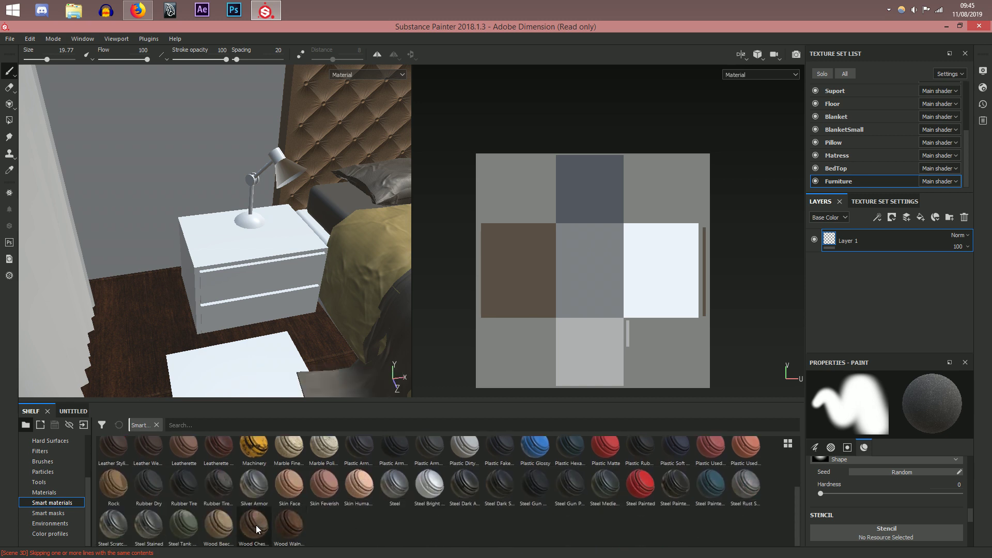
mouse_move(256, 526)
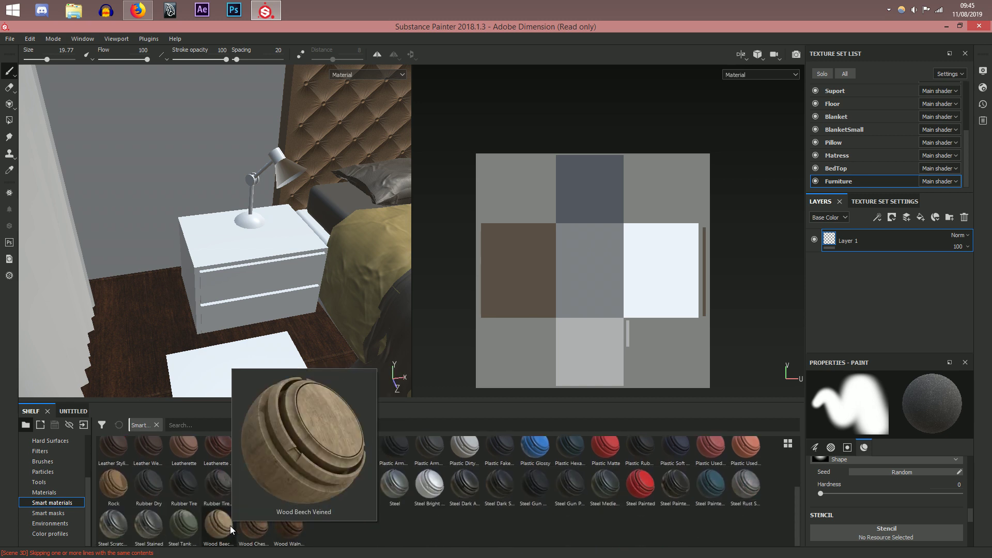
left_click_drag(254, 533, 890, 236)
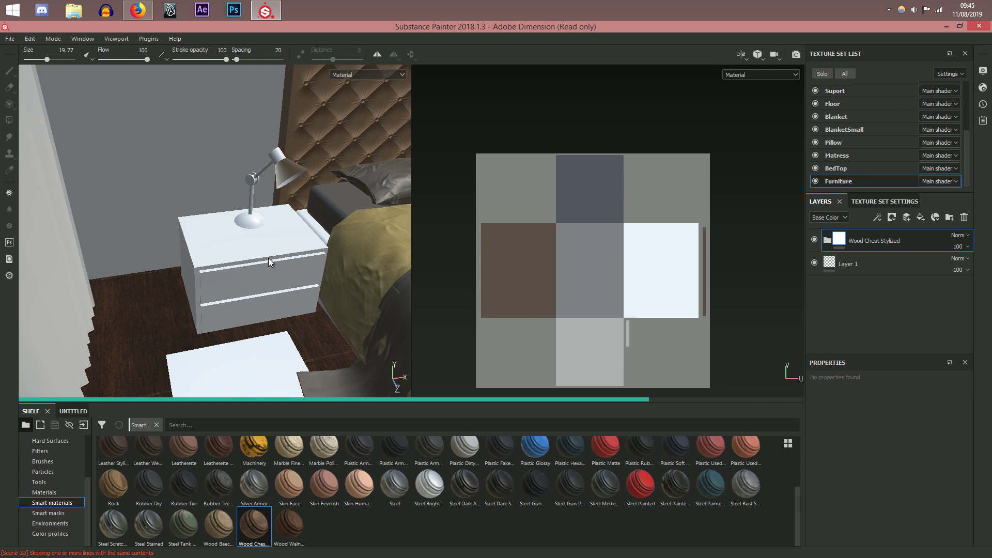
Step: Inspect the wood material on the nightstand's top, side and drawer fronts up close
scroll(268, 263, "up", 3)
mouse_move(245, 300)
left_mouse_down("alt")
mouse_move(334, 274)
mouse_move(240, 303)
left_mouse_up("alt")
scroll(253, 289, "up", 2)
middle_click_drag(255, 293, 142, 257, "alt")
scroll(237, 298, "down", 2)
left_click_drag(142, 257, 270, 282, "alt")
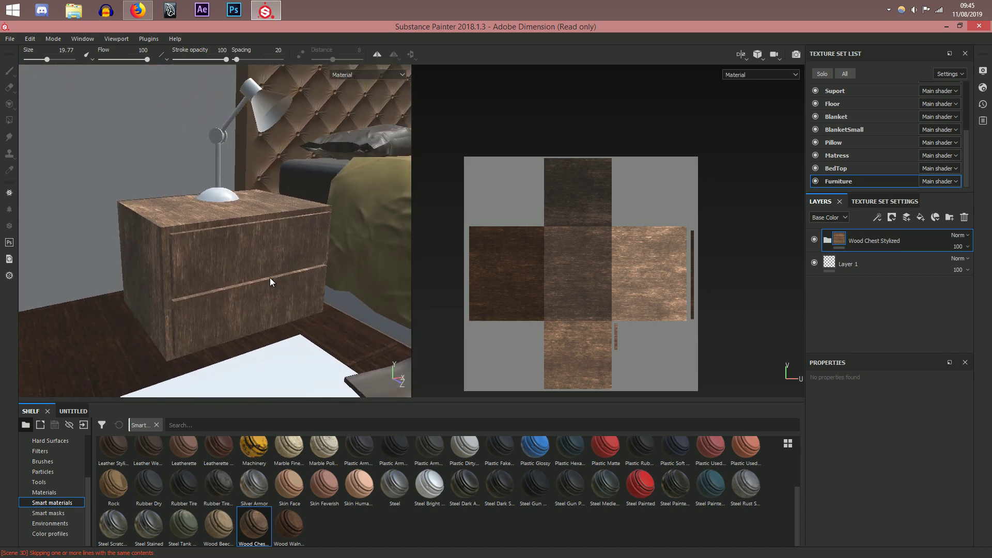
scroll(330, 262, "up", 1)
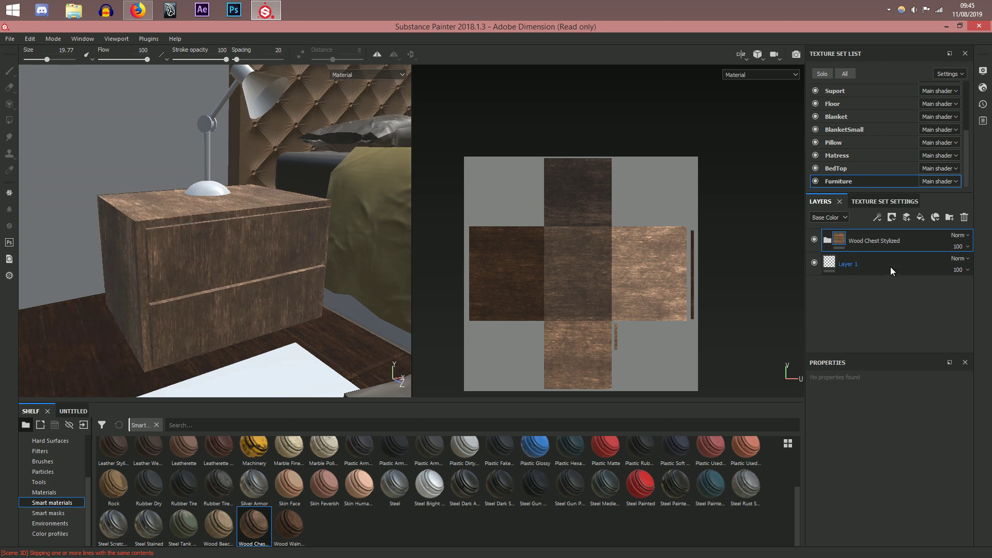
Step: Expand the Wood Chest Stylized group and set its Grunge Pass layer's opacity to 60
left_click(828, 240)
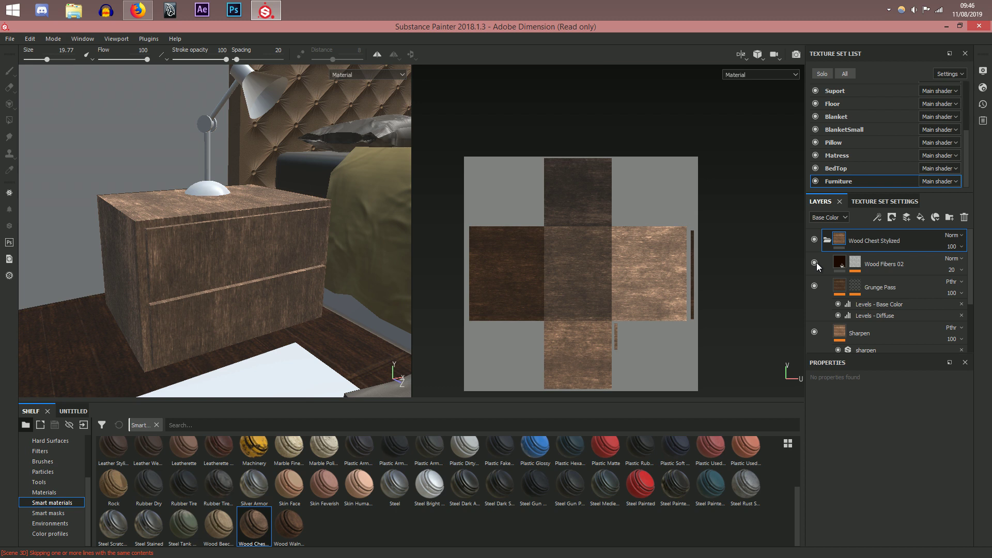
scroll(819, 266, "down", 2)
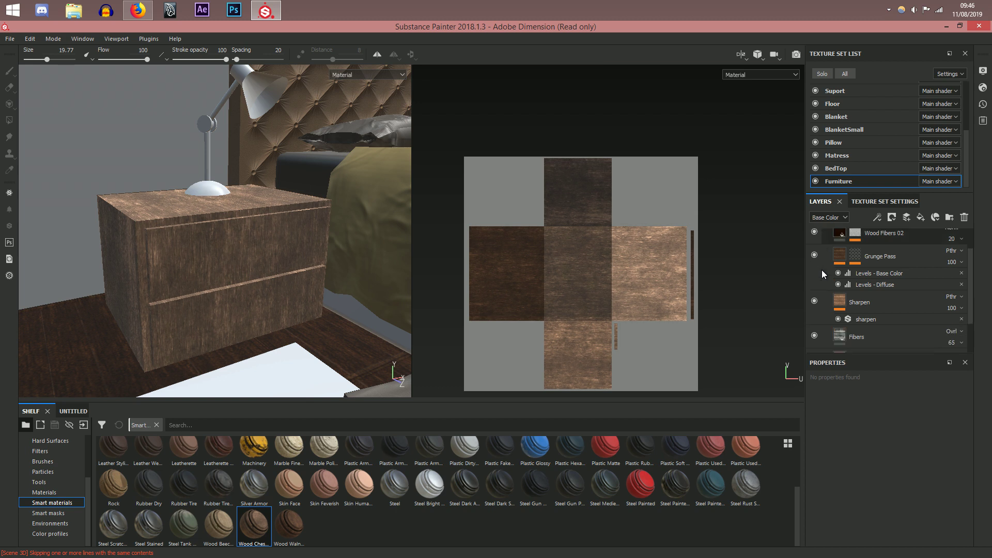
left_click(815, 255)
left_click(814, 255)
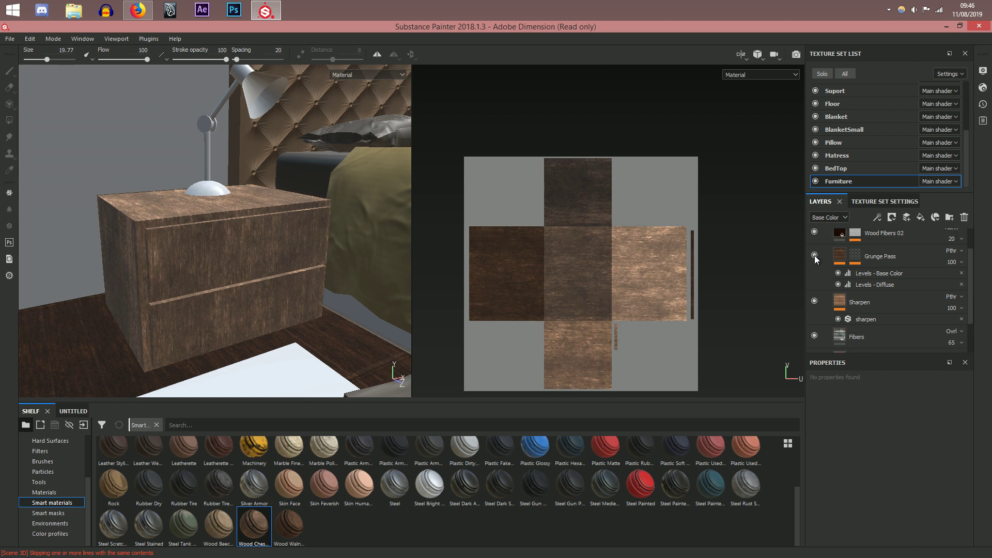
left_click(950, 262)
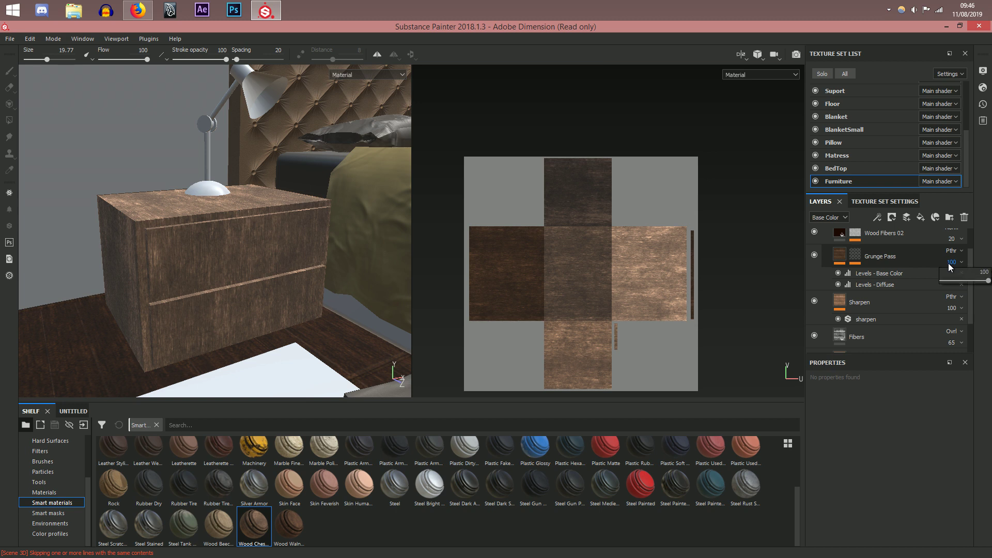
left_click(983, 273)
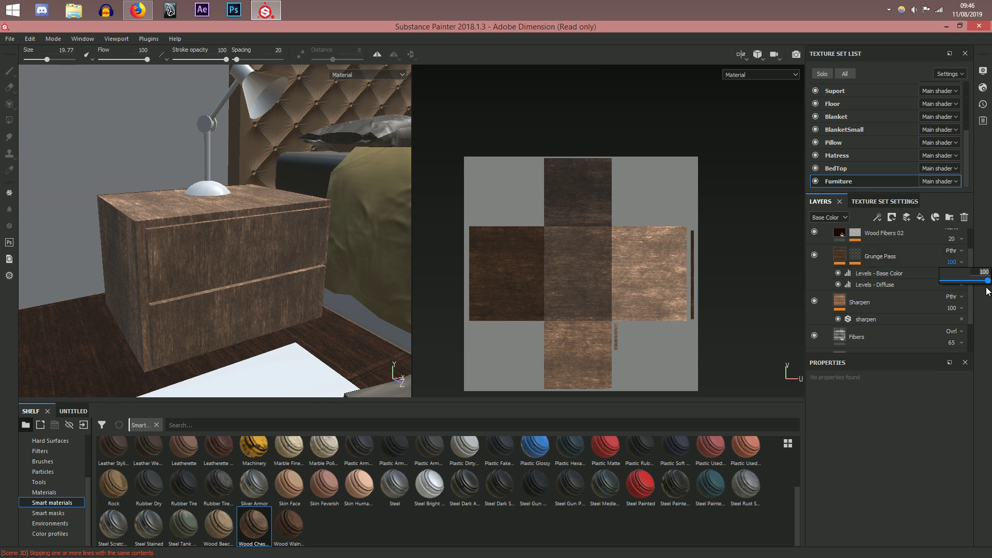
type("60")
key("Return")
Step: Compare the nightstand with and without the Fibers layer, and set that layer's opacity to 44
scroll(268, 288, "up", 2)
scroll(904, 305, "down", 2)
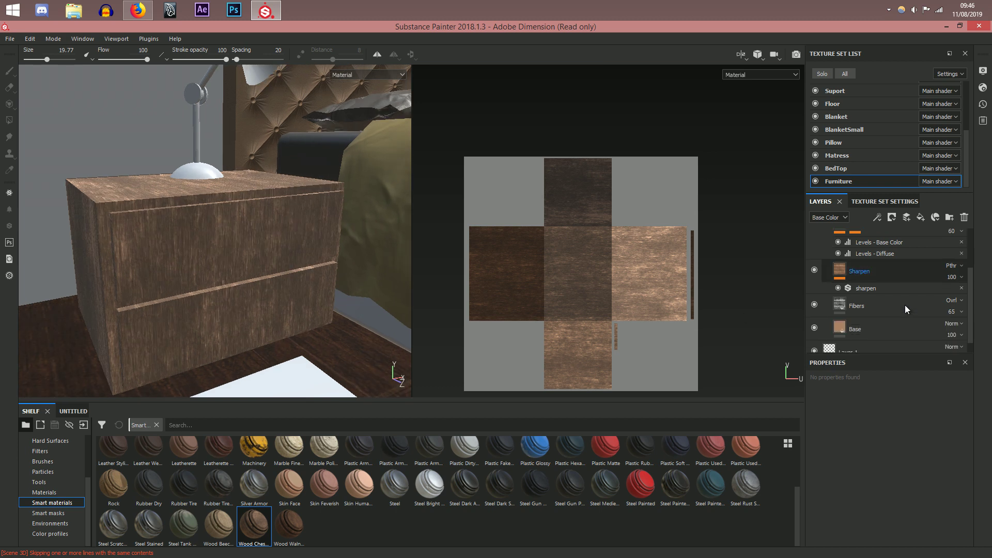
left_click(815, 305)
left_click(815, 305)
left_click(900, 306)
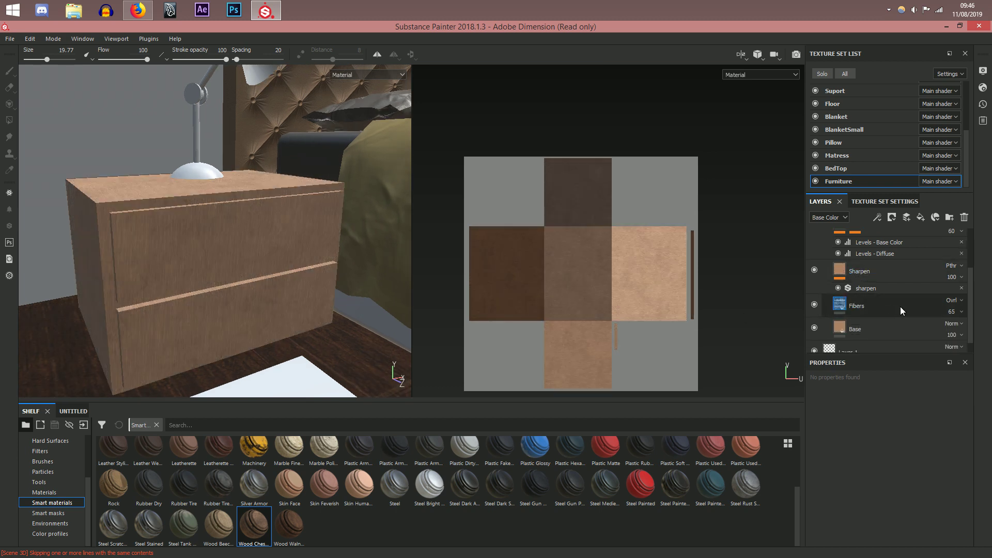
left_click(959, 313)
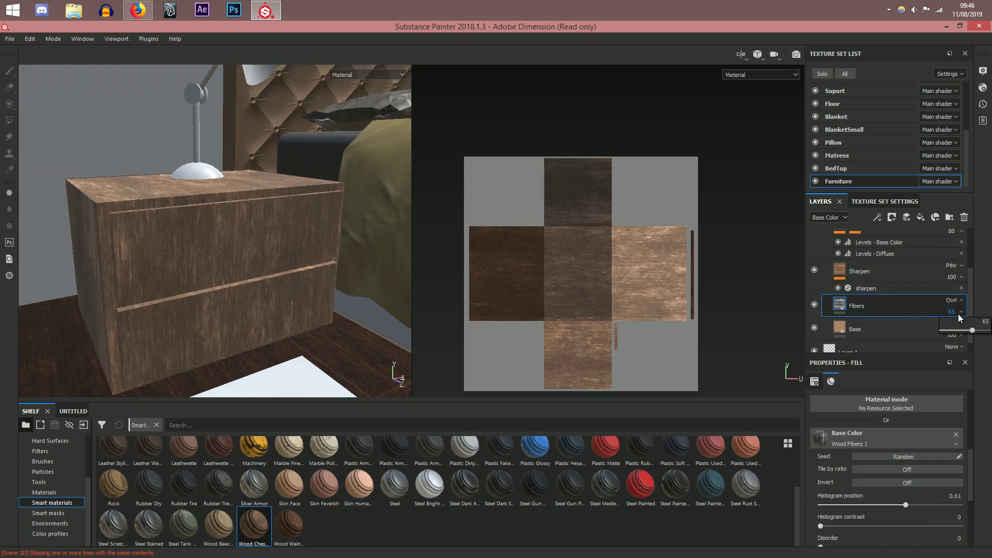
left_click_drag(972, 330, 959, 330)
left_click(961, 334)
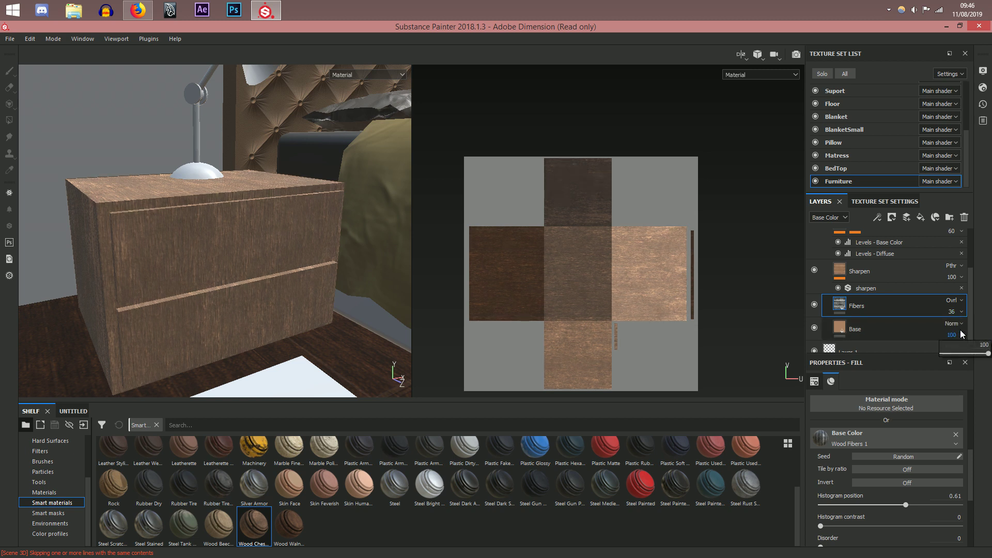
left_click(960, 312)
left_click_drag(957, 330, 964, 333)
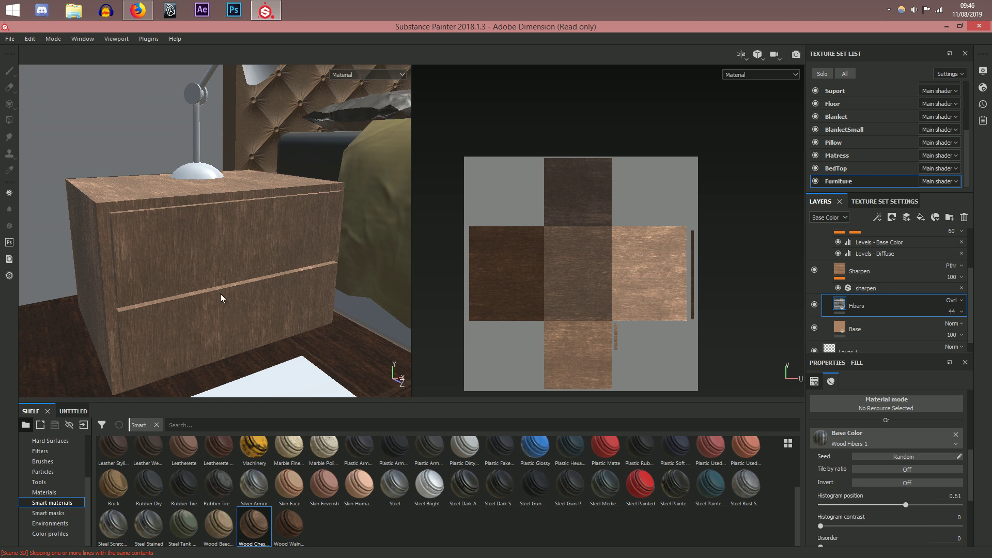
Step: Shift the wood's Base layer to a less saturated brown with saturation about 0.616, and raise its roughness to about 0.8655
left_click_drag(196, 294, 257, 308, "alt")
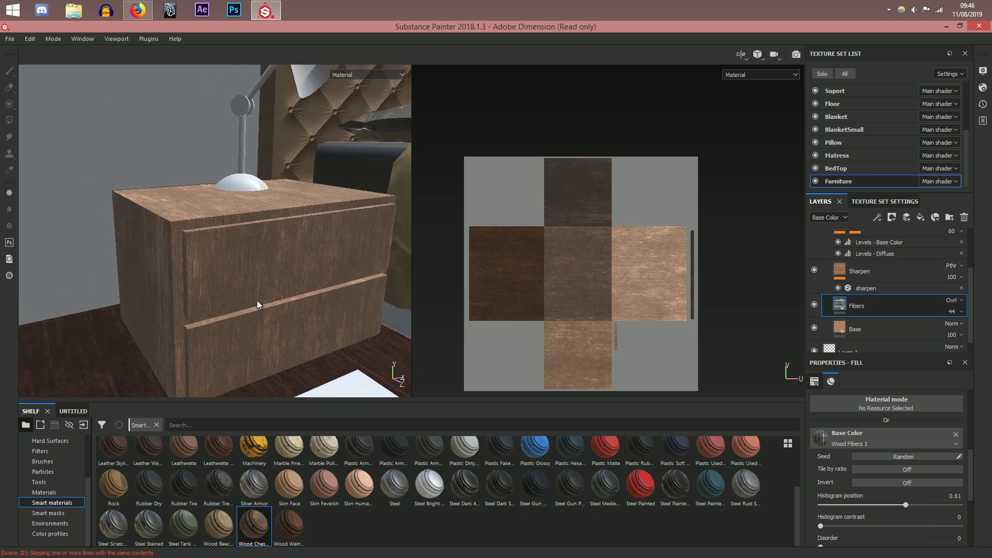
left_click(889, 327)
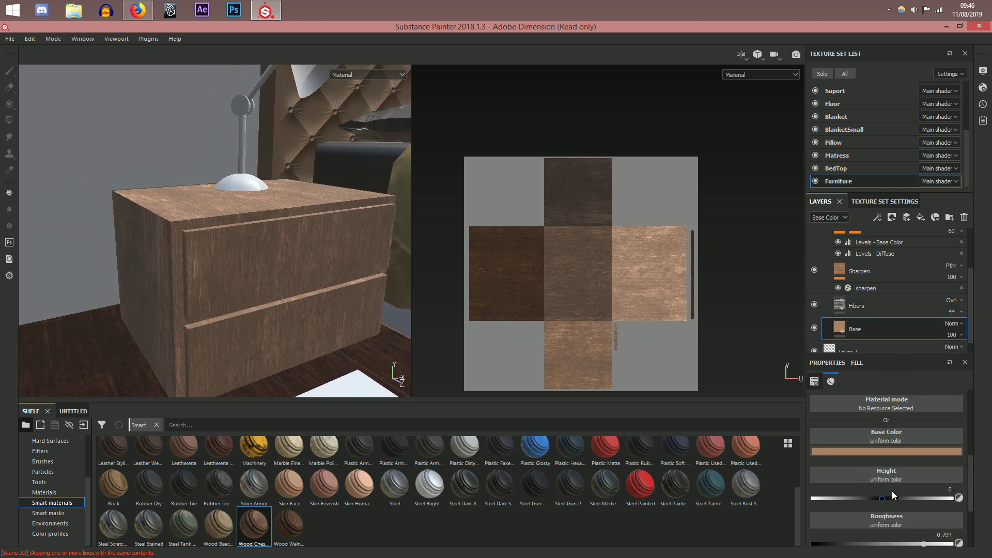
left_click(888, 451)
mouse_move(886, 373)
left_mouse_down()
mouse_move(887, 358)
mouse_move(877, 375)
left_mouse_up()
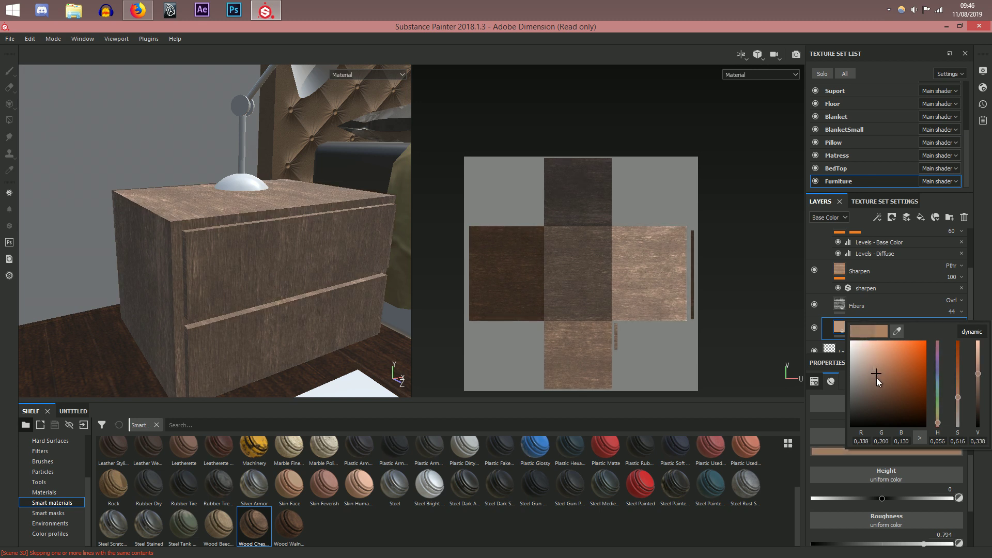
left_click(924, 544)
mouse_move(924, 545)
left_mouse_down()
mouse_move(893, 546)
mouse_move(939, 545)
left_mouse_up()
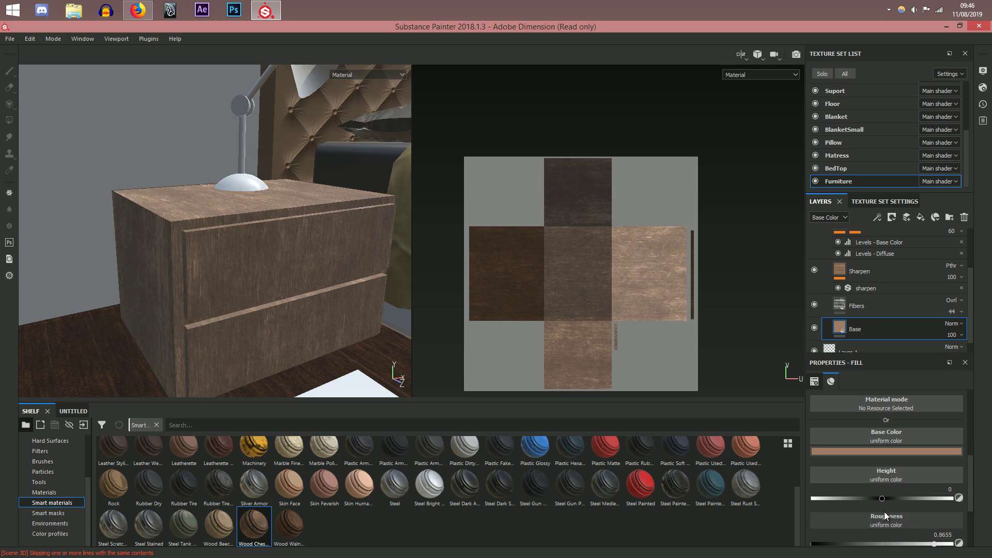
Step: Review the Base layer's projection settings and examine the nightstands, bed, bench and lamp from several angles
scroll(878, 489, "up", 3)
scroll(878, 493, "up", 3)
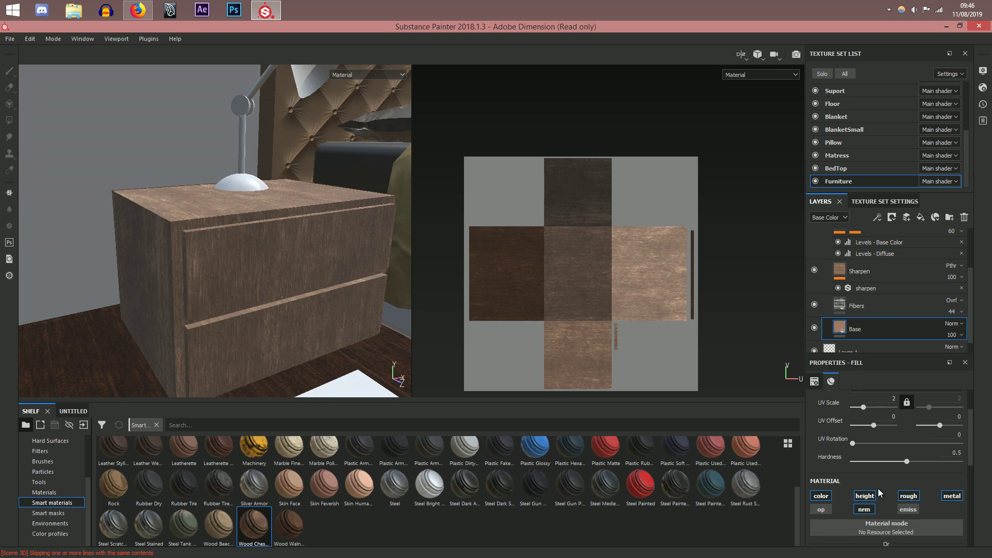
scroll(325, 345, "down", 5)
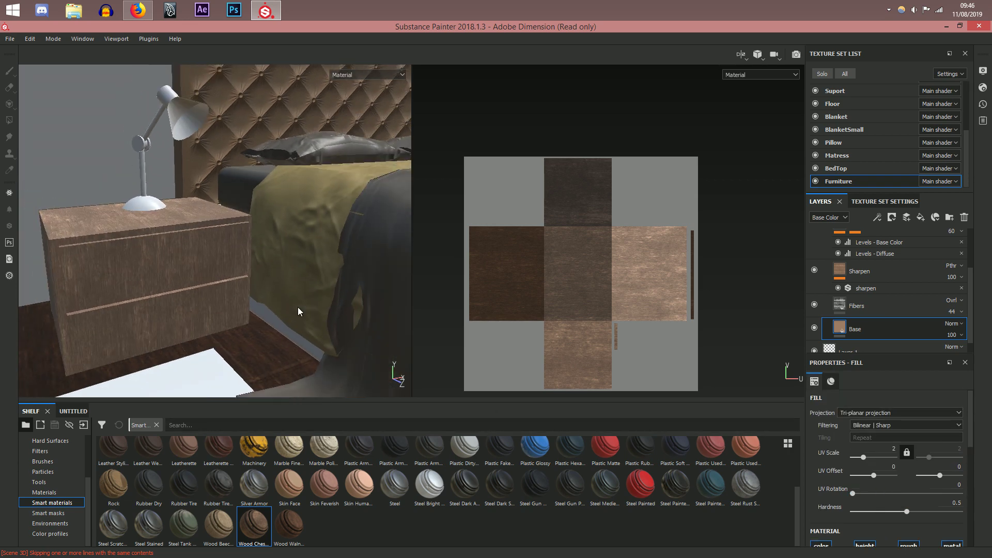
left_click_drag(187, 303, 226, 318, "alt")
middle_click_drag(226, 318, 202, 217, "alt")
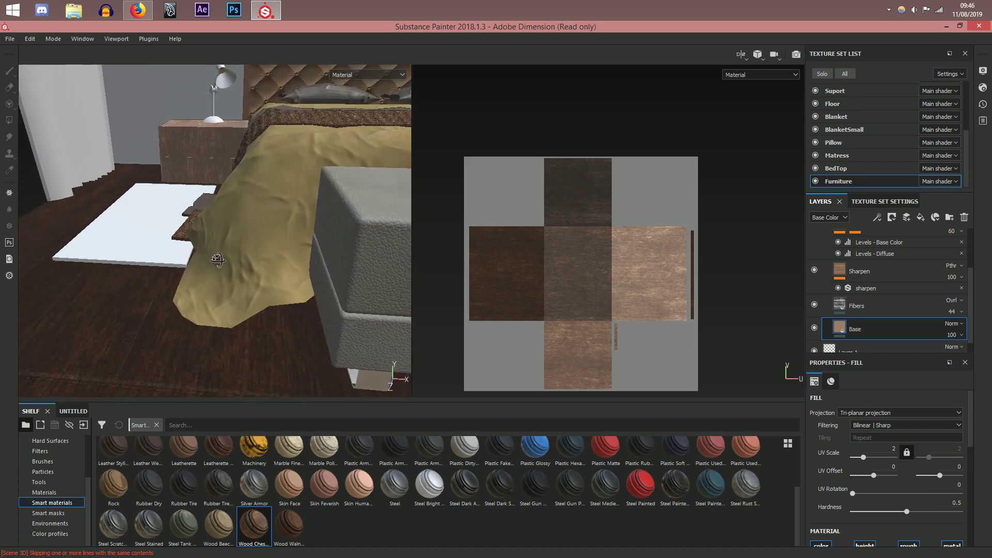
left_click_drag(202, 218, 283, 294, "alt")
middle_click_drag(284, 294, 187, 281, "alt")
scroll(187, 282, "down", 3)
left_click_drag(188, 281, 239, 284, "alt")
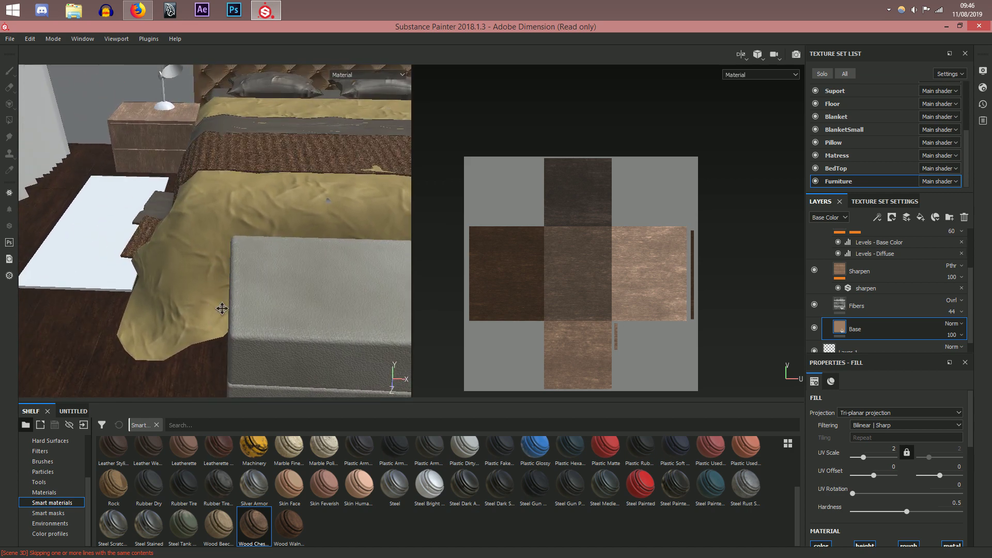
middle_click_drag(239, 283, 246, 321, "alt")
left_click_drag(246, 321, 307, 297, "alt")
middle_click_drag(307, 297, 166, 286, "alt")
left_click_drag(166, 287, 345, 300, "alt")
scroll(310, 295, "up", 2)
scroll(345, 301, "up", 1)
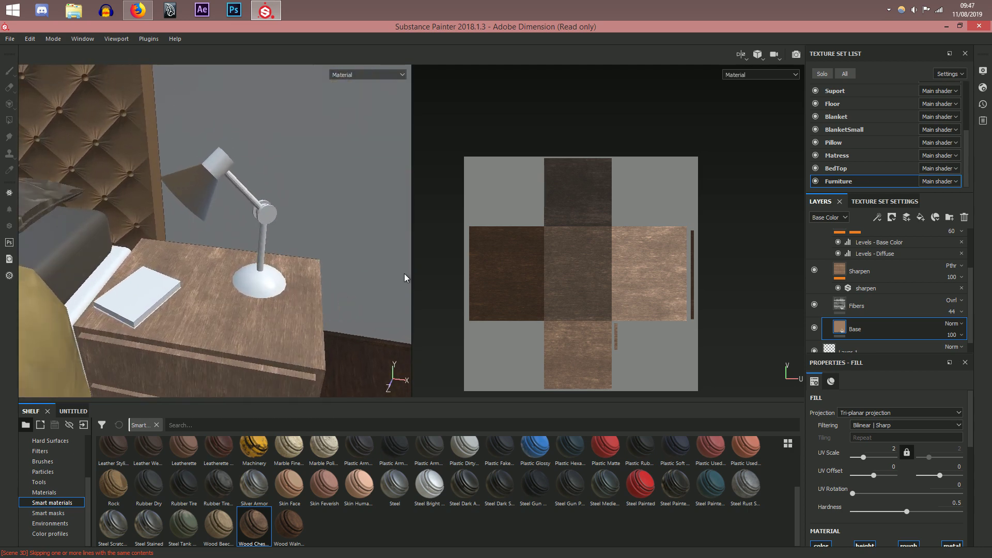
Step: Switch to the Lamps texture set and reduce the brush size to about 8.21
scroll(854, 106, "up", 3)
left_click(849, 105)
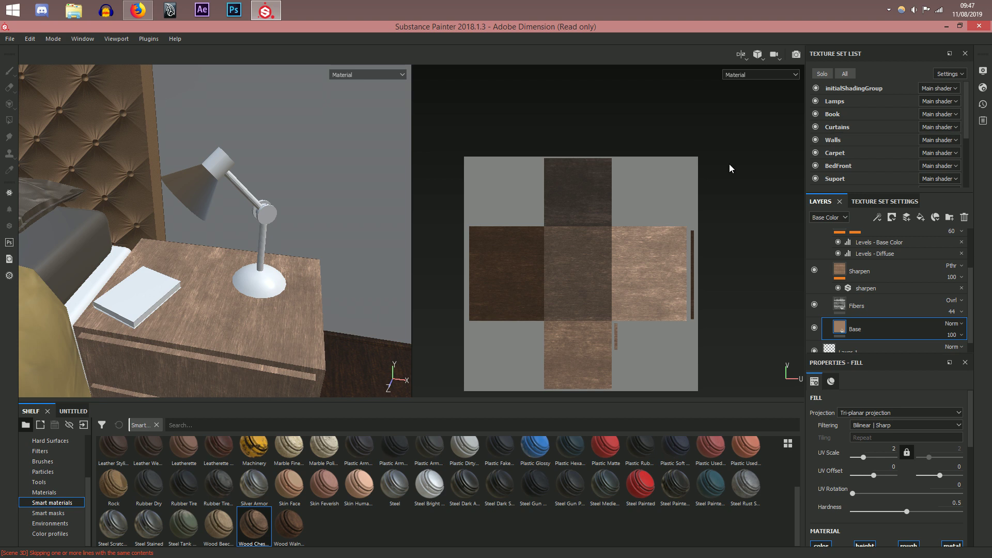
left_click_drag(248, 321, 310, 301, "alt")
scroll(352, 302, "up", 1)
right_click_drag(304, 279, 263, 280, "ctrl")
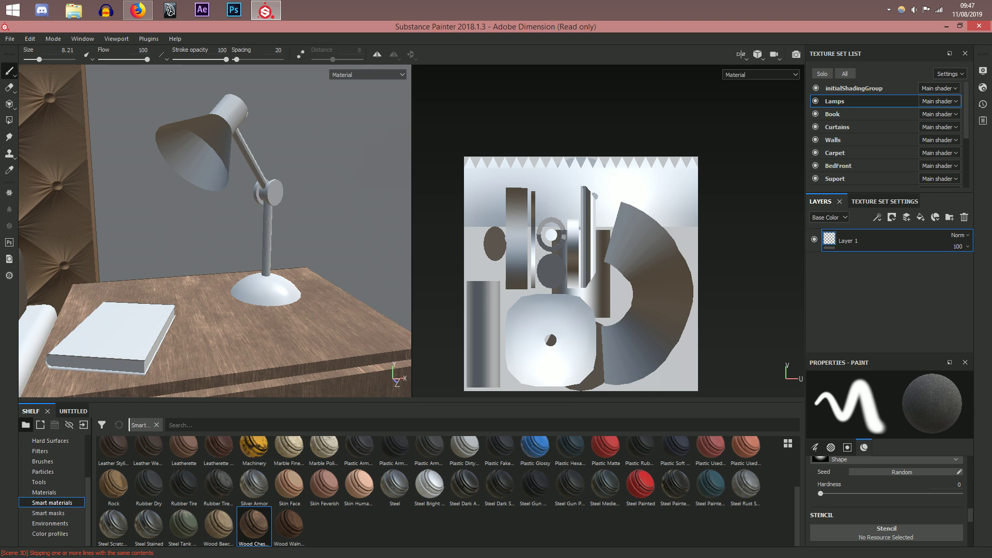
Step: Save the project to the desktop under the file name Quarto
left_click(9, 38)
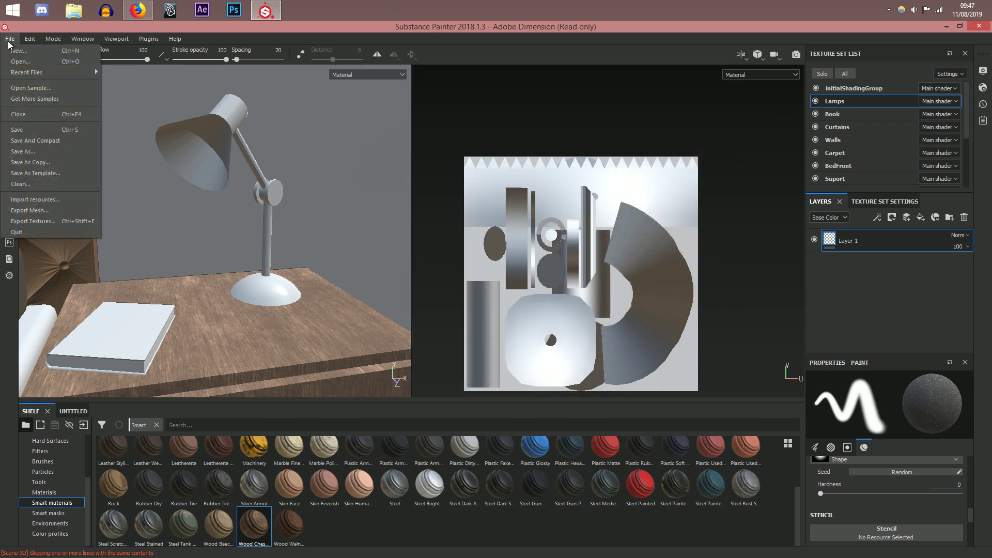
left_click(31, 151)
left_click(207, 57)
left_click(127, 58)
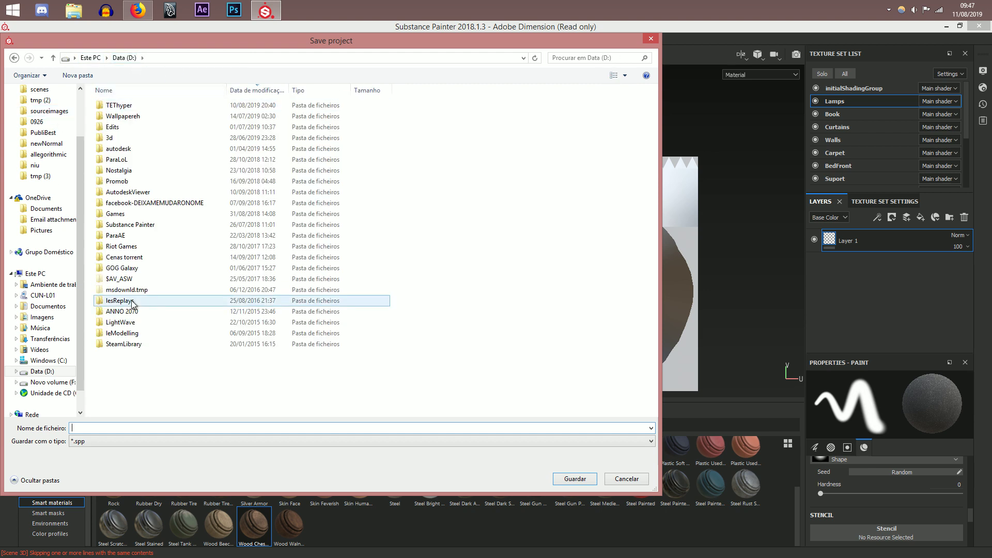
left_click(49, 285)
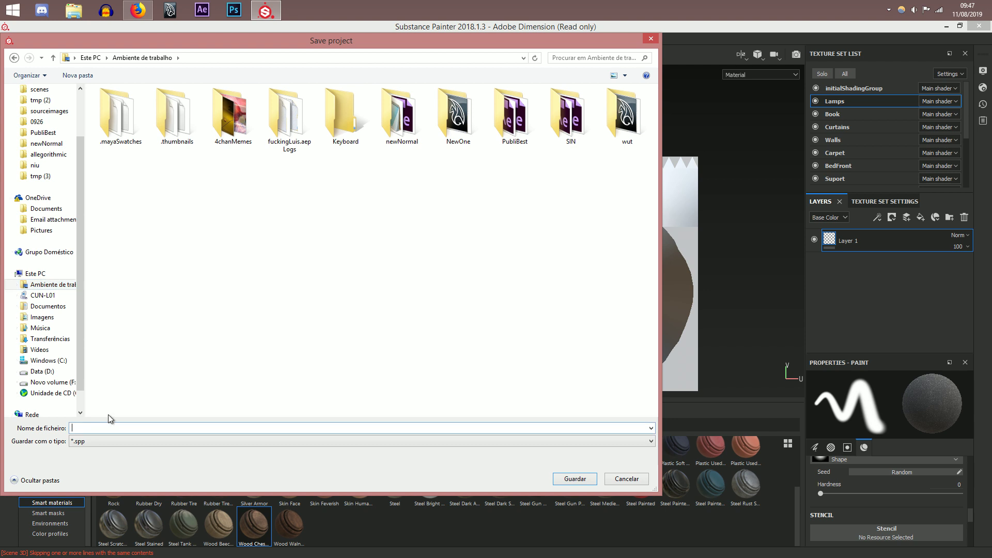
type("Quarto")
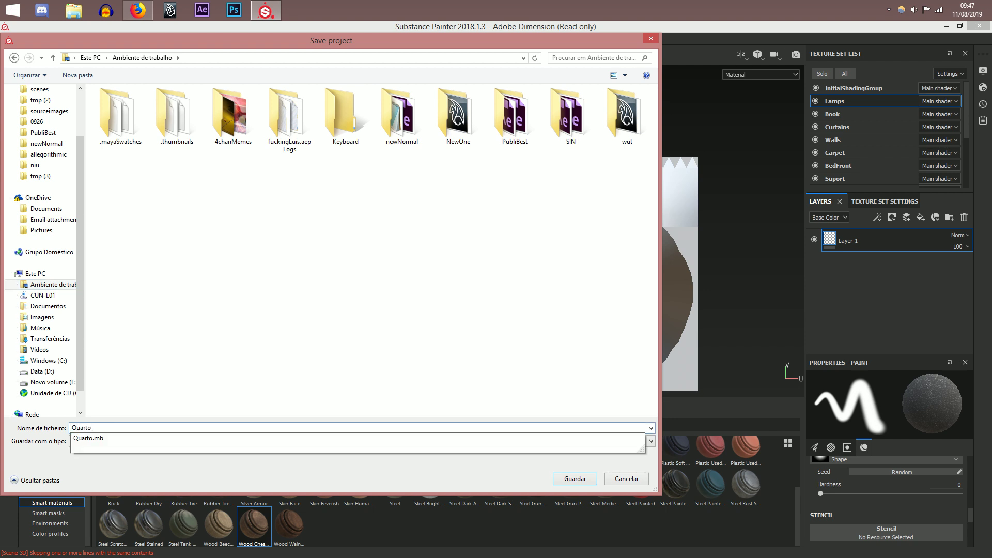
key("Return")
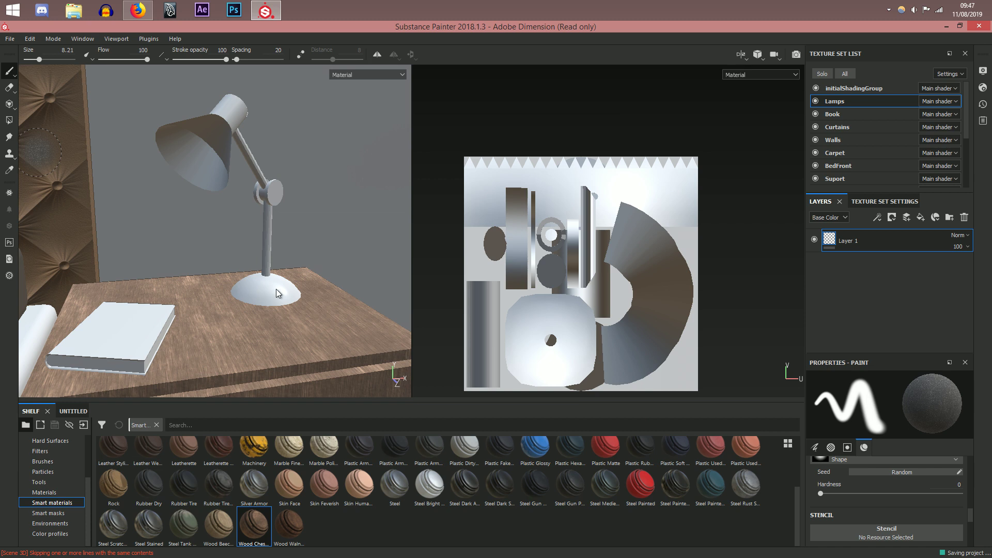
Step: Apply the Steel Painted Stained smart material to the Lamps texture set, above Layer 1
mouse_move(222, 295)
left_mouse_down("alt")
mouse_move(248, 308)
mouse_move(241, 324)
left_mouse_up("alt")
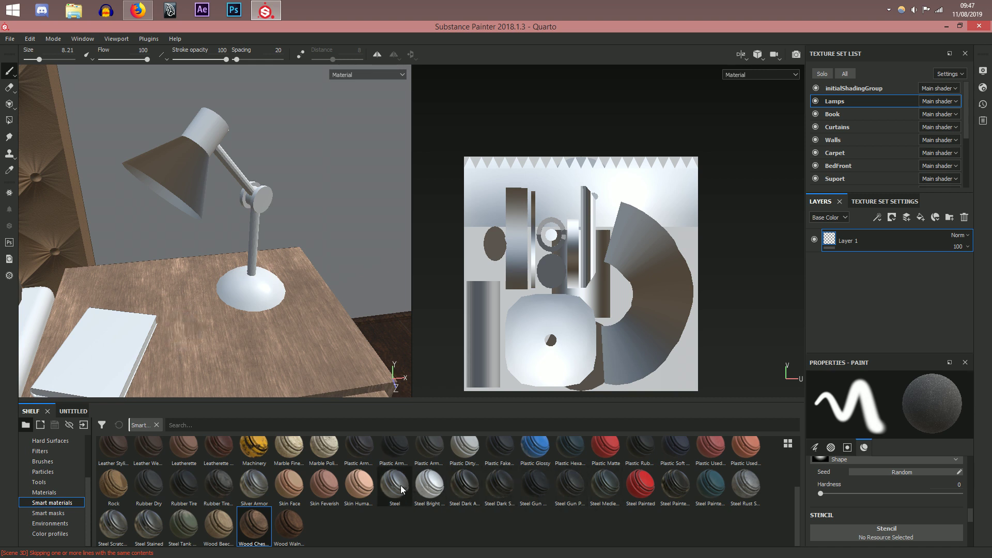
mouse_move(653, 493)
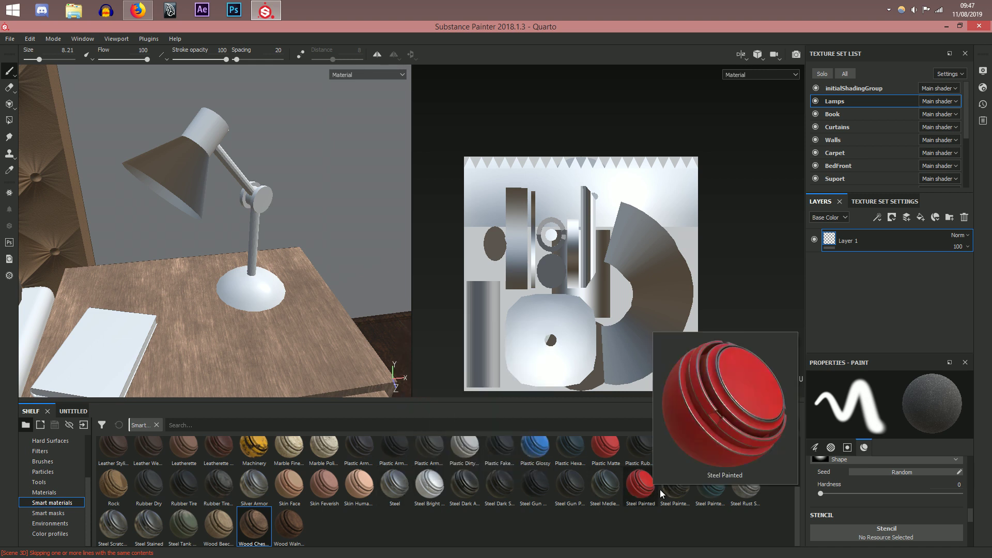
left_click(707, 498)
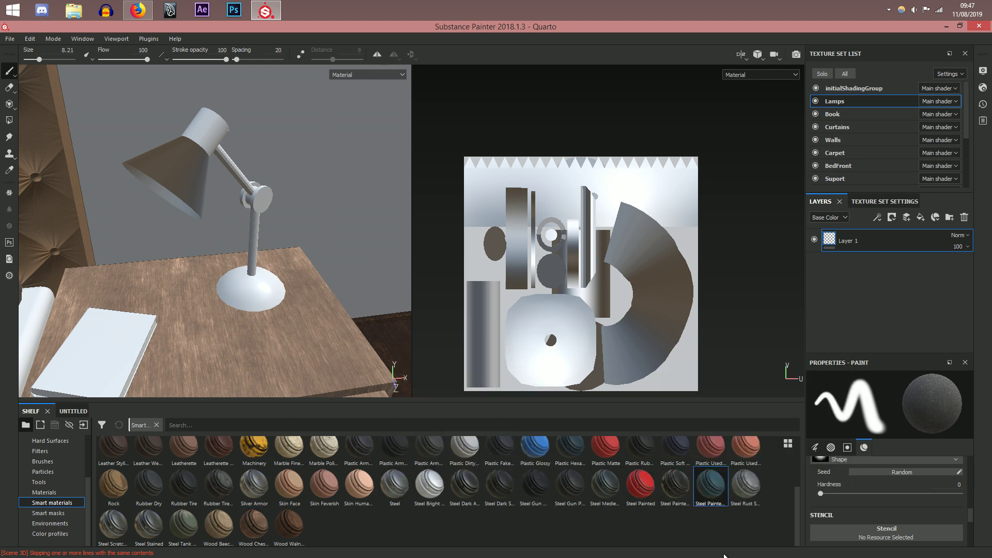
mouse_move(708, 492)
left_mouse_down()
mouse_move(848, 295)
mouse_move(851, 231)
mouse_move(860, 253)
left_mouse_up()
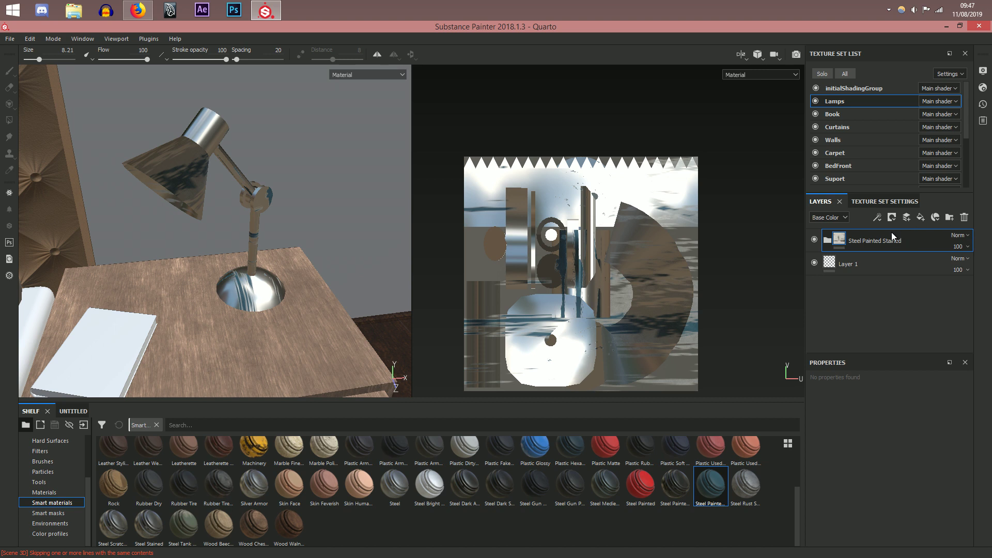
Step: Remove the accidentally added fill layer and give the Steel Painted Stained group a black mask
left_click(920, 217)
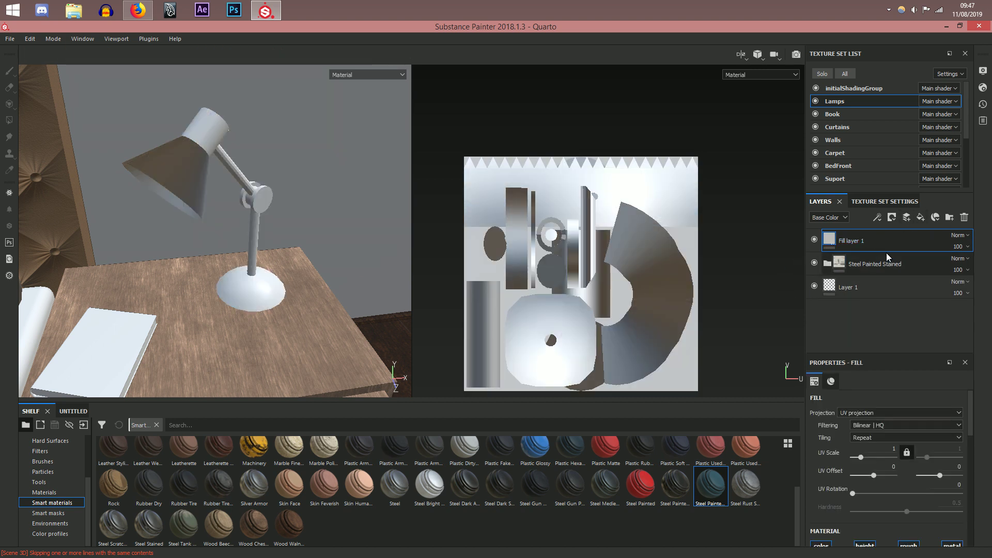
left_click(964, 217)
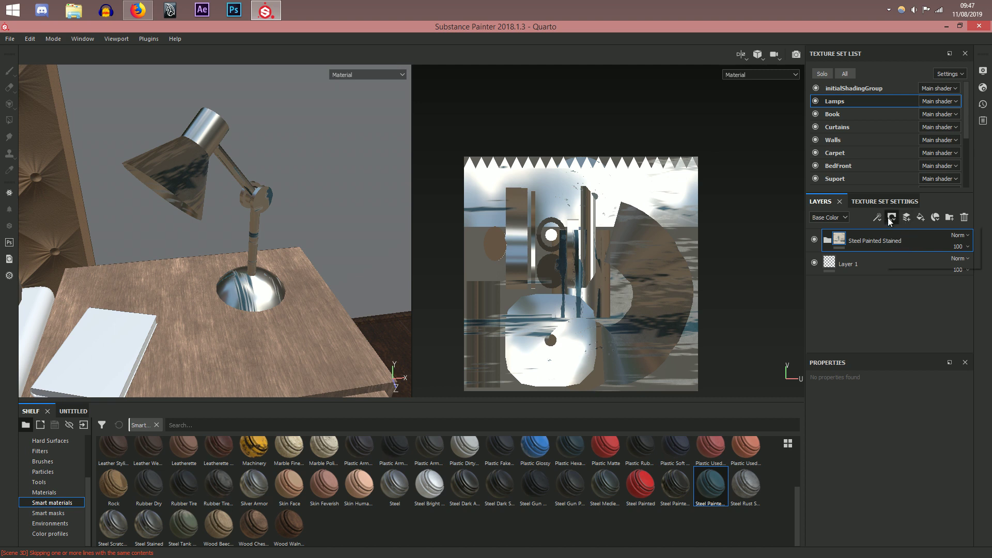
left_click(891, 218)
left_click(919, 240)
Step: Try a mask stroke on the lamp base, undo it, and set the brush alignment to UV
scroll(224, 301, "up", 3)
mouse_move(243, 287)
left_mouse_down()
mouse_move(310, 274)
mouse_move(316, 259)
mouse_move(289, 251)
mouse_move(305, 271)
left_mouse_up()
key("ctrl+z")
scroll(896, 509, "up", 4)
scroll(898, 507, "down", 3)
left_click(897, 500)
left_click(873, 468)
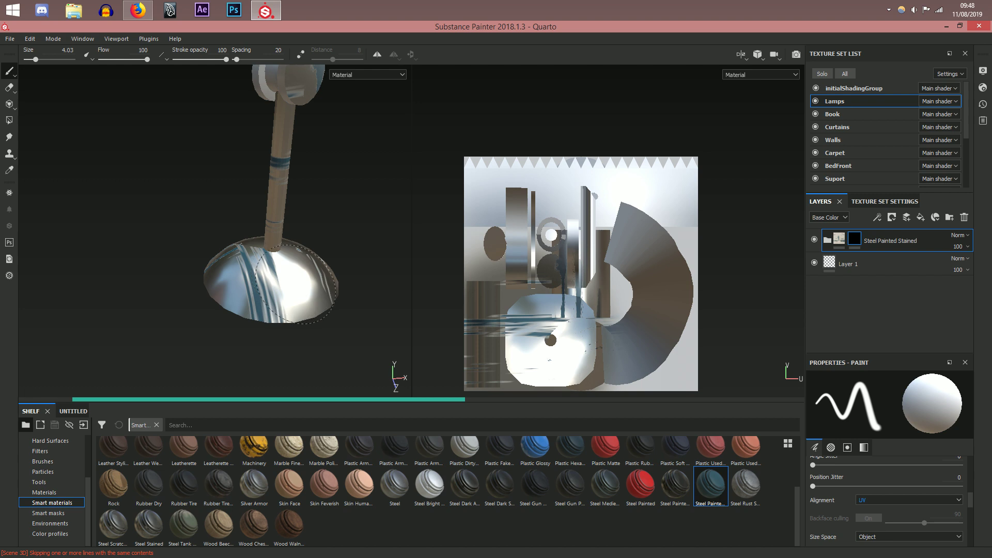
Step: Try painting the steel mask over the lamp base's UV island with a brush size of about 0.85
left_click_drag(297, 286, 199, 297, "alt")
right_click_drag(326, 277, 299, 278, "ctrl")
middle_click_drag(335, 279, 265, 304, "alt")
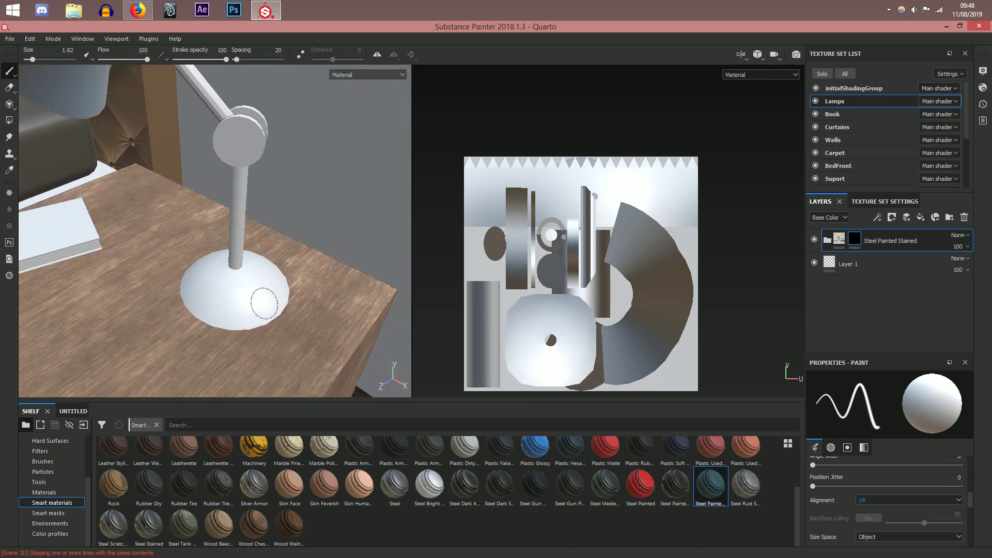
mouse_move(626, 340)
right_mouse_down("ctrl")
mouse_move(555, 331)
mouse_move(587, 317)
right_mouse_up("ctrl")
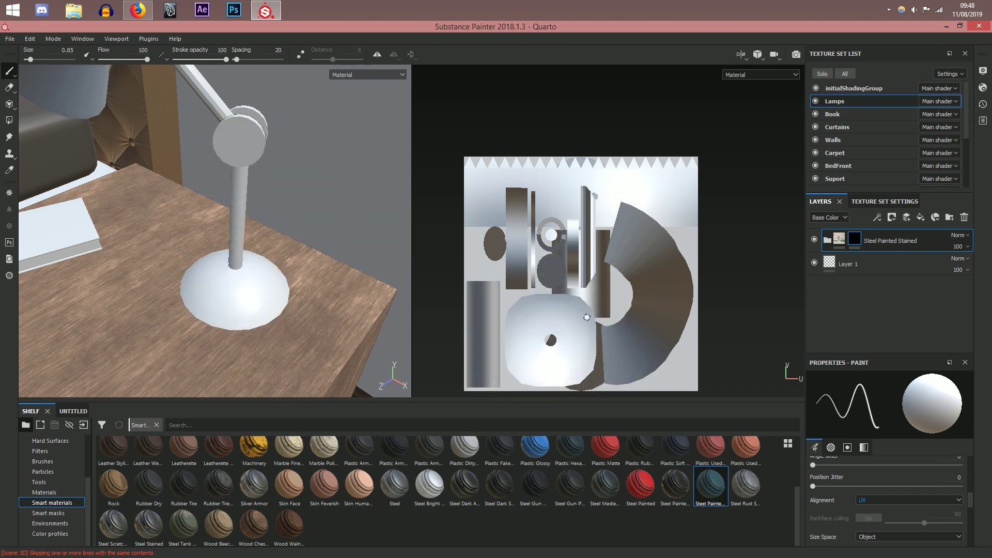
left_click_drag(559, 317, 512, 337)
key("ctrl+z")
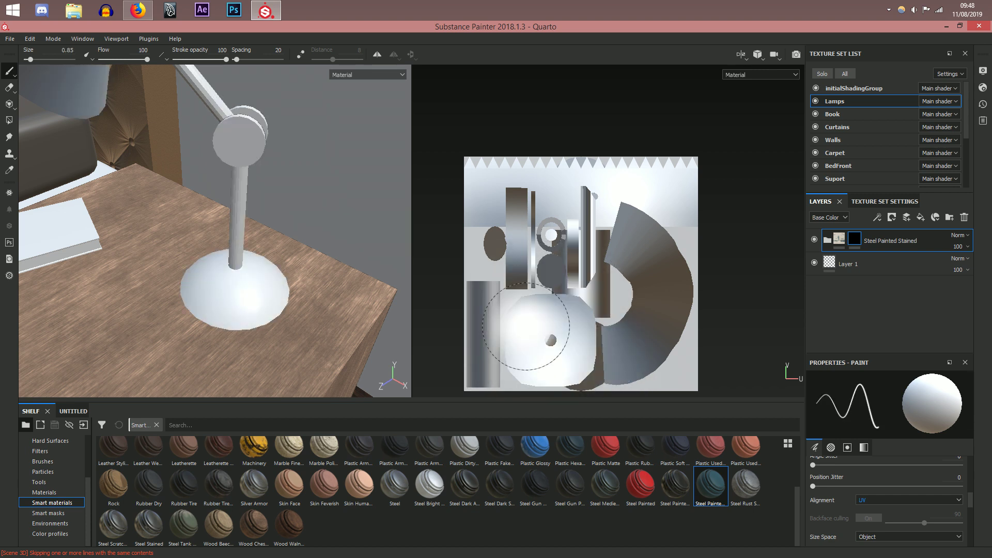
Step: Reduce the brush size to 0.11 and paint the steel mask across the lamp base's UV island
scroll(520, 327, "up", 1)
right_click_drag(546, 326, 546, 331, "ctrl")
right_click_drag(560, 371, 479, 371, "ctrl")
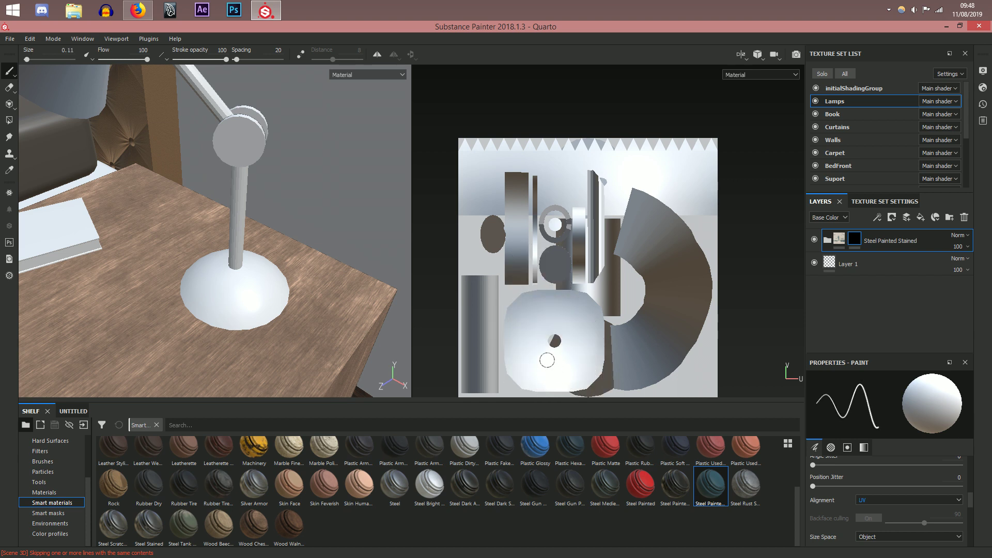
mouse_move(523, 337)
left_mouse_down()
mouse_move(517, 331)
mouse_move(525, 345)
left_mouse_up()
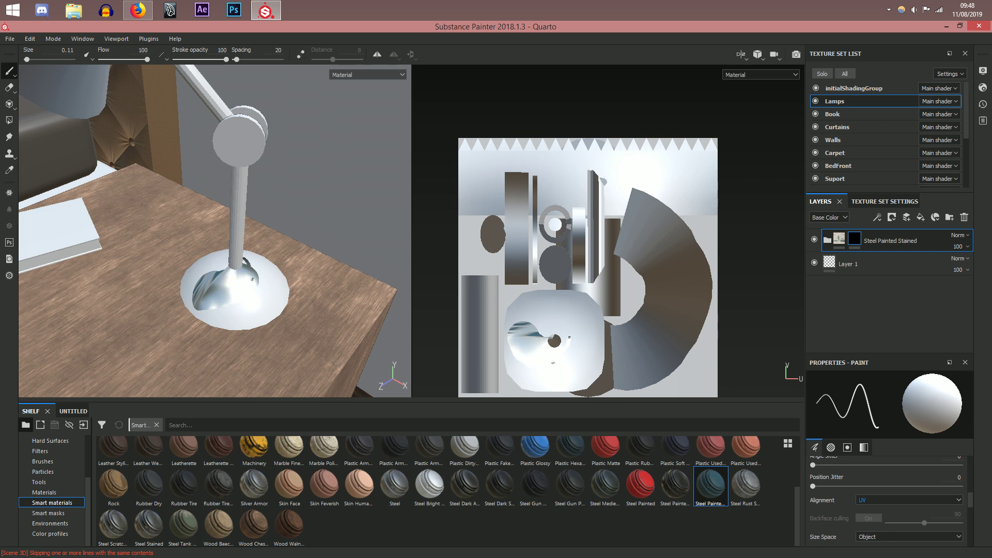
left_click_drag(569, 338, 566, 322)
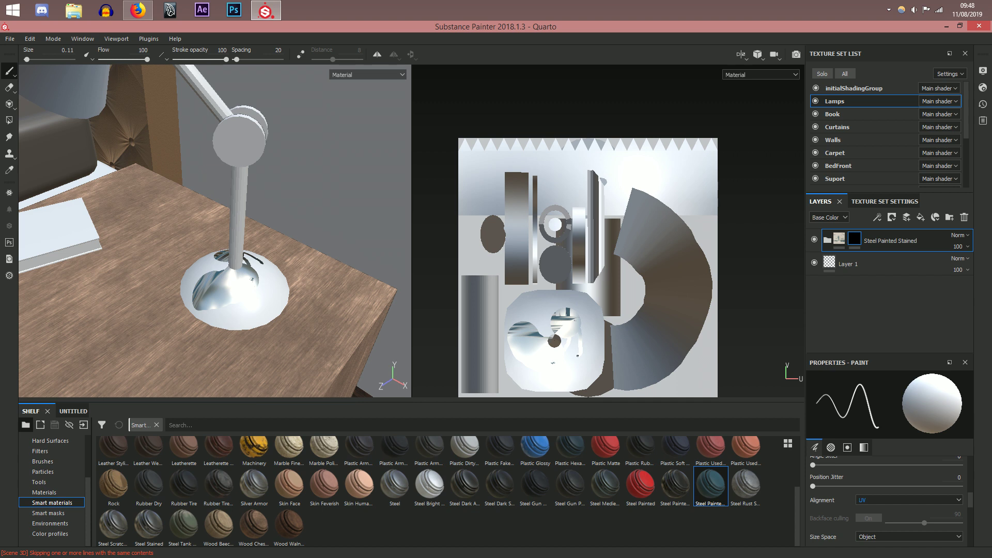
mouse_move(552, 373)
left_mouse_down()
mouse_move(526, 375)
mouse_move(513, 321)
mouse_move(538, 295)
mouse_move(543, 304)
left_mouse_up()
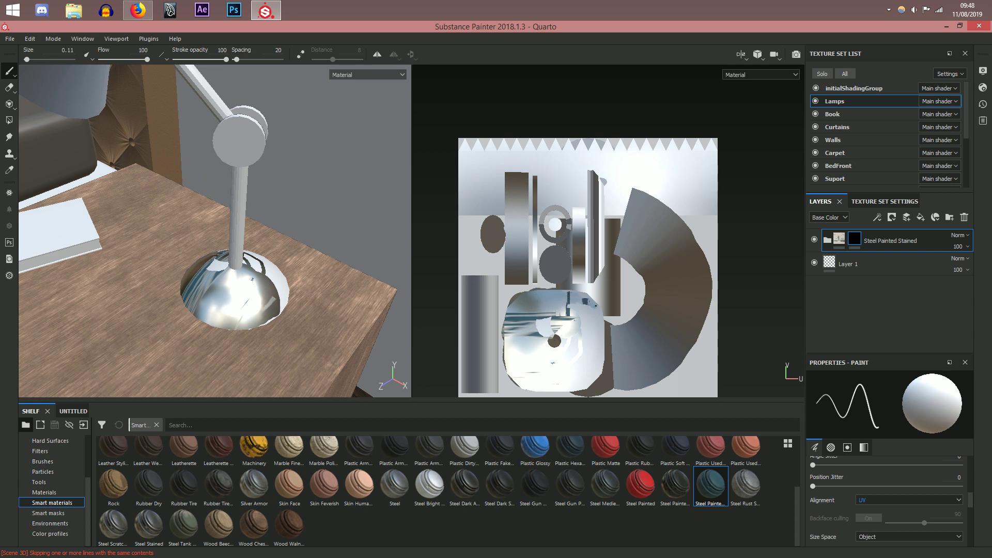
left_click_drag(597, 310, 596, 316)
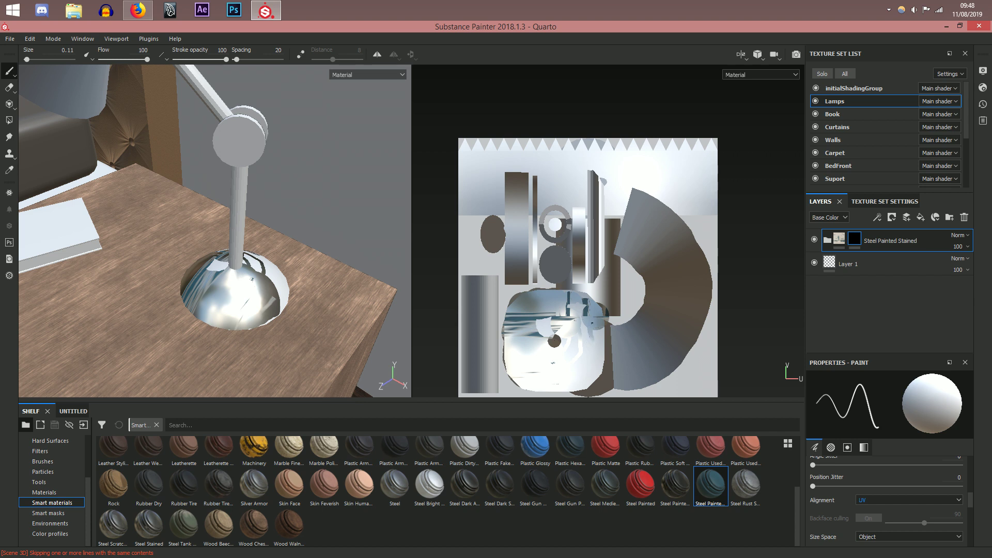
Step: Set the brush size to about 0.89 and paint steel over the bare edges of the lamp base in the 3D view
left_click_drag(263, 298, 183, 312, "alt")
middle_click_drag(285, 321, 228, 301, "alt")
mouse_move(204, 296)
left_mouse_down()
mouse_move(274, 287)
mouse_move(208, 277)
left_mouse_up()
middle_click_drag(209, 277, 201, 287, "alt")
right_click_drag(258, 304, 268, 304, "ctrl")
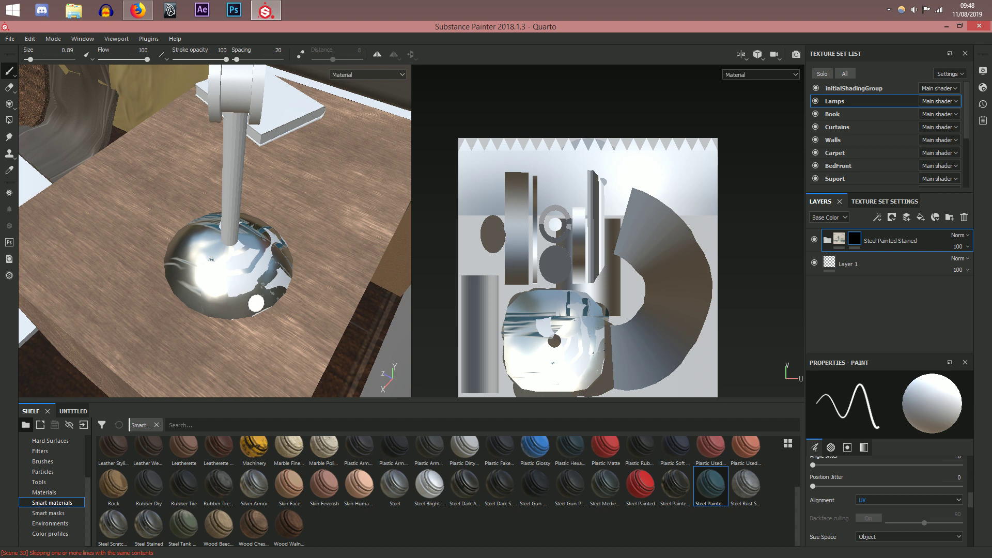
left_click_drag(256, 303, 244, 309)
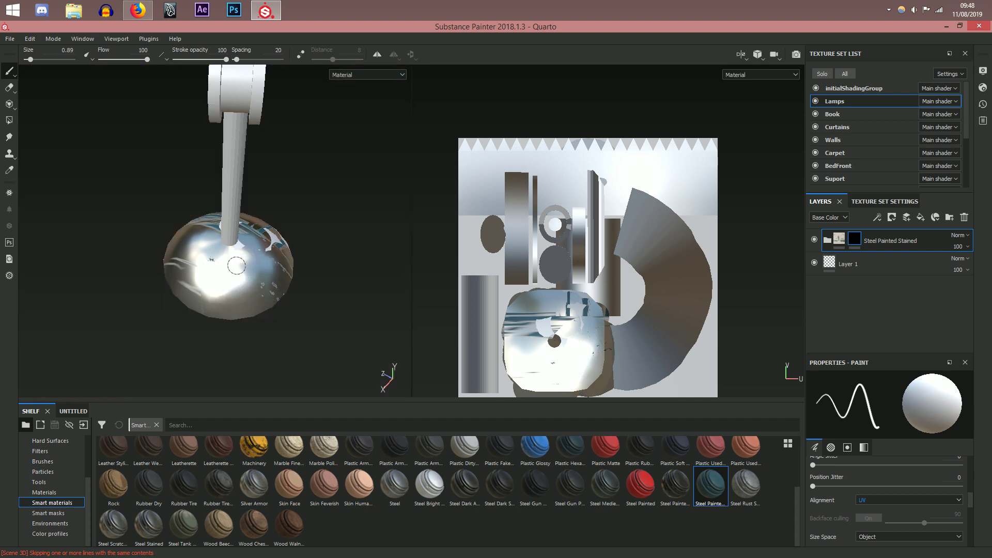
Step: Try filling the lamp base's bare patches with single dabs of the 0.89 brush, undoing those that spread over other lamp parts
left_click(281, 250)
key("alt+q")
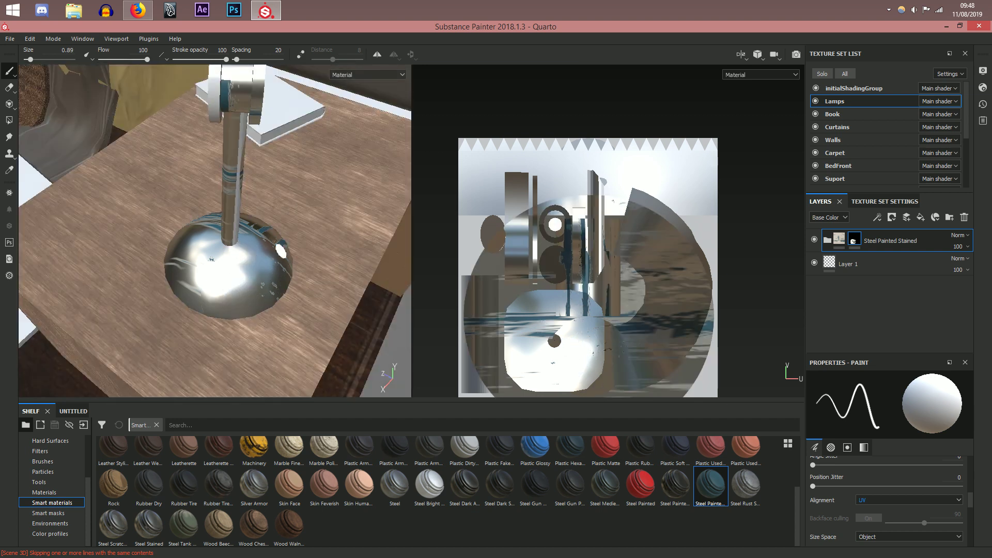
key("ctrl+z")
key("alt+q")
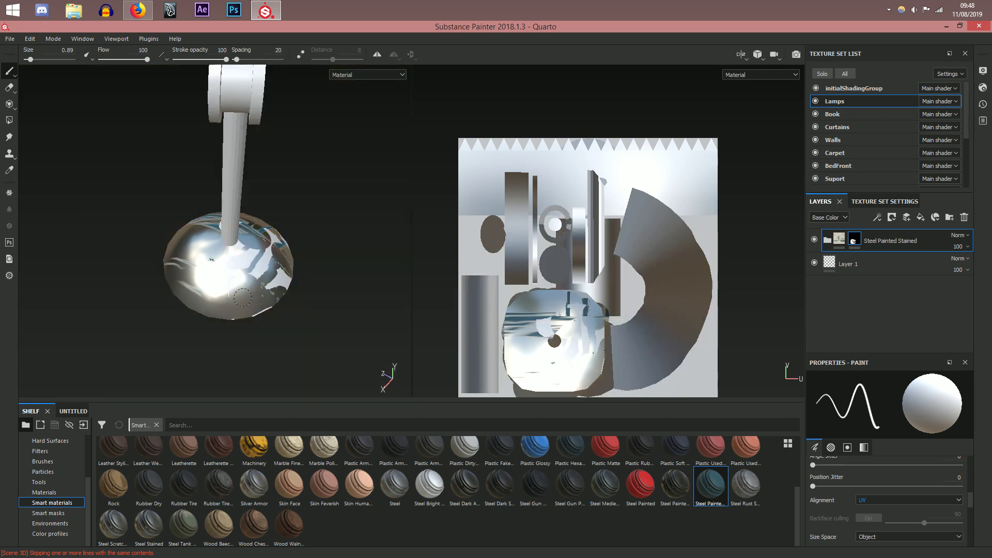
key("alt+q")
mouse_move(264, 300)
left_mouse_down("alt")
mouse_move(133, 318)
mouse_move(336, 304)
mouse_move(362, 282)
left_mouse_up("alt")
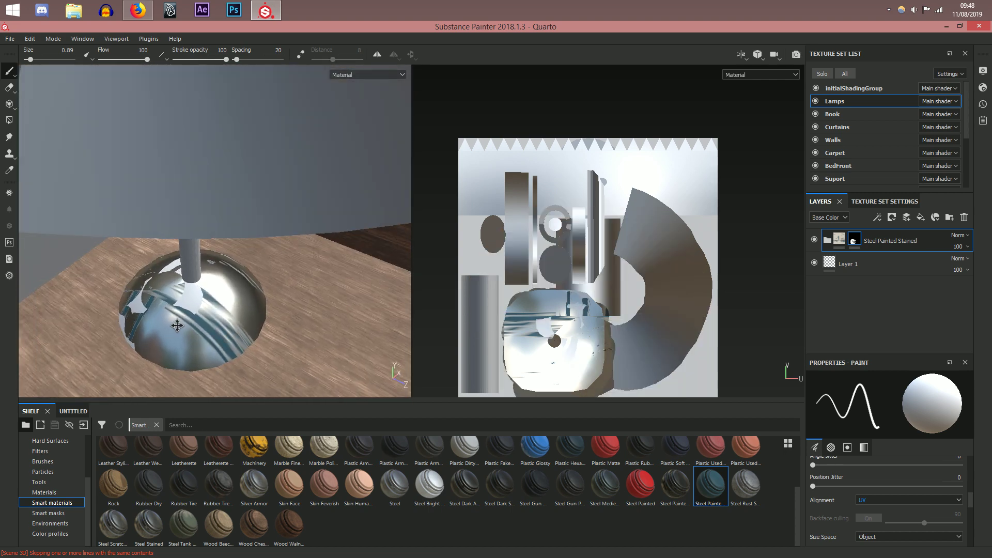
left_click_drag(207, 293, 226, 323, "alt")
left_click(176, 317)
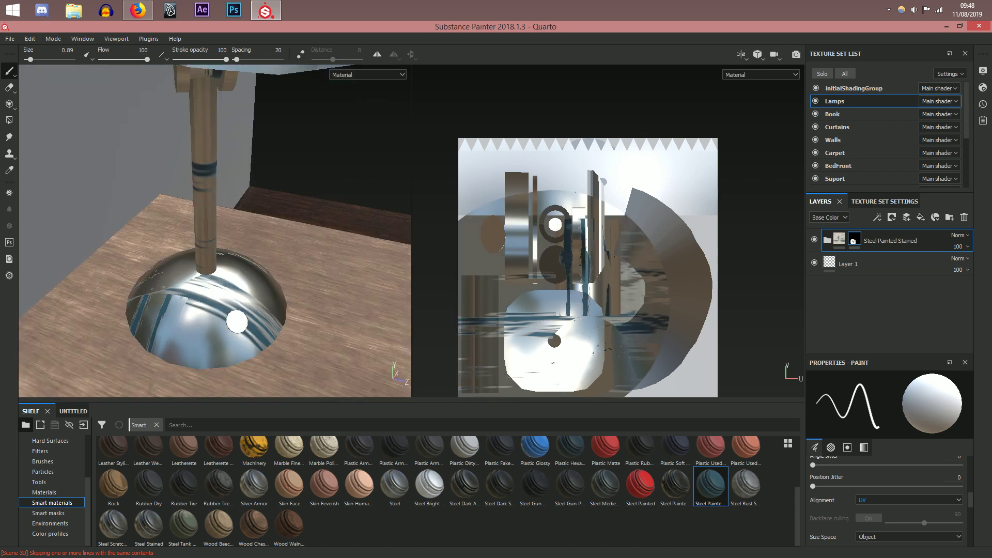
key("ctrl+z")
left_click(204, 354)
key("alt+q")
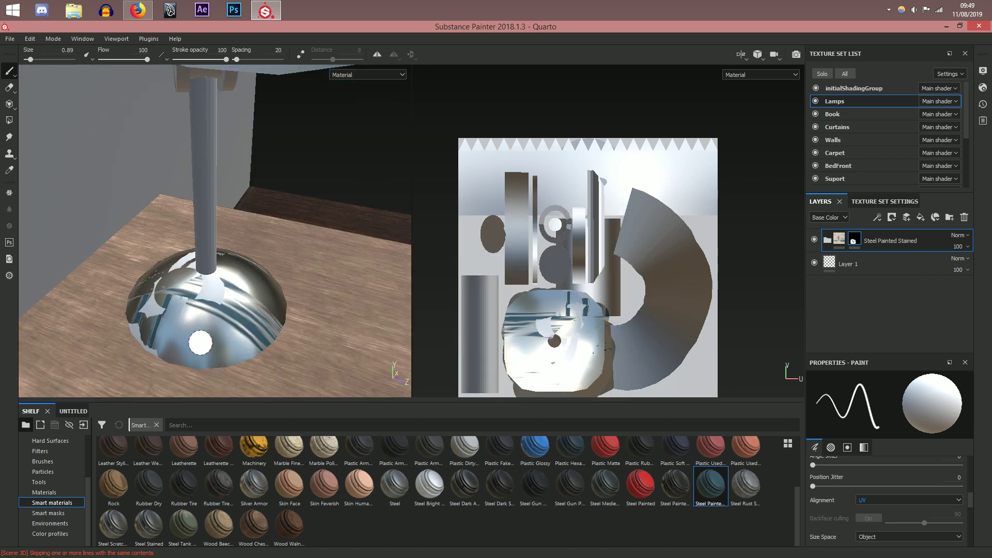
Step: Reduce the brush size to 0.1, isolate the lamps, and paint steel over the bare patches around the pole's foot
right_click_drag(200, 343, 185, 350, "ctrl")
key("alt+q")
key("alt+q")
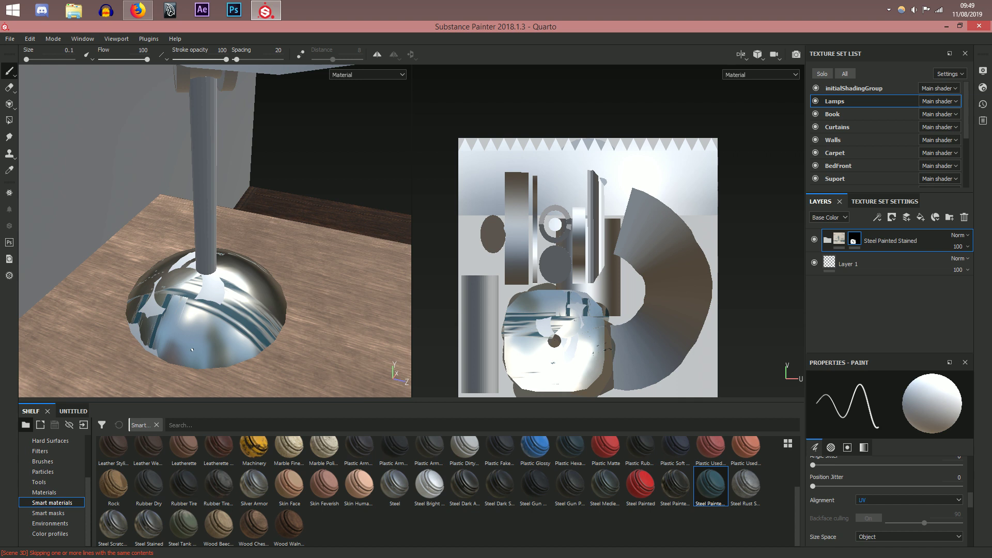
key("alt+q")
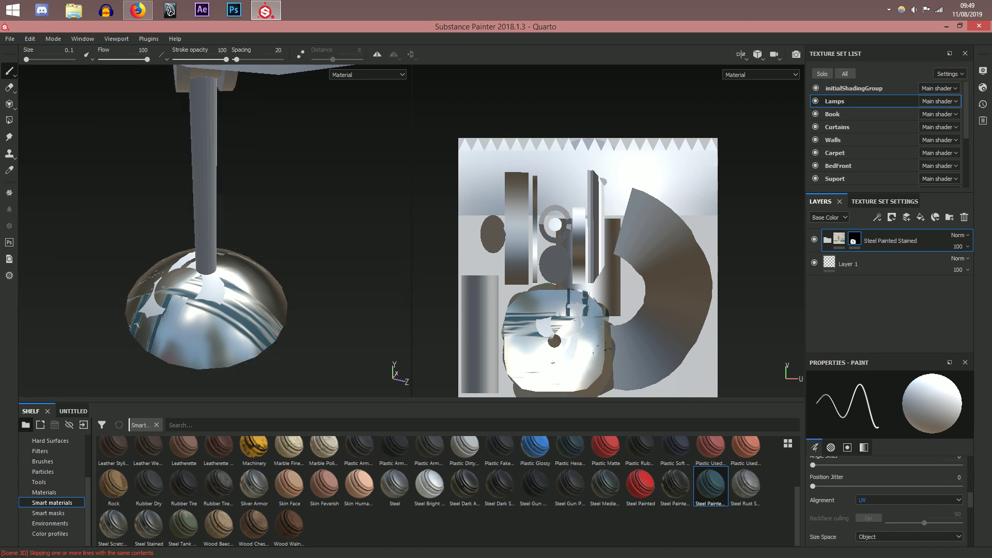
left_click(200, 291)
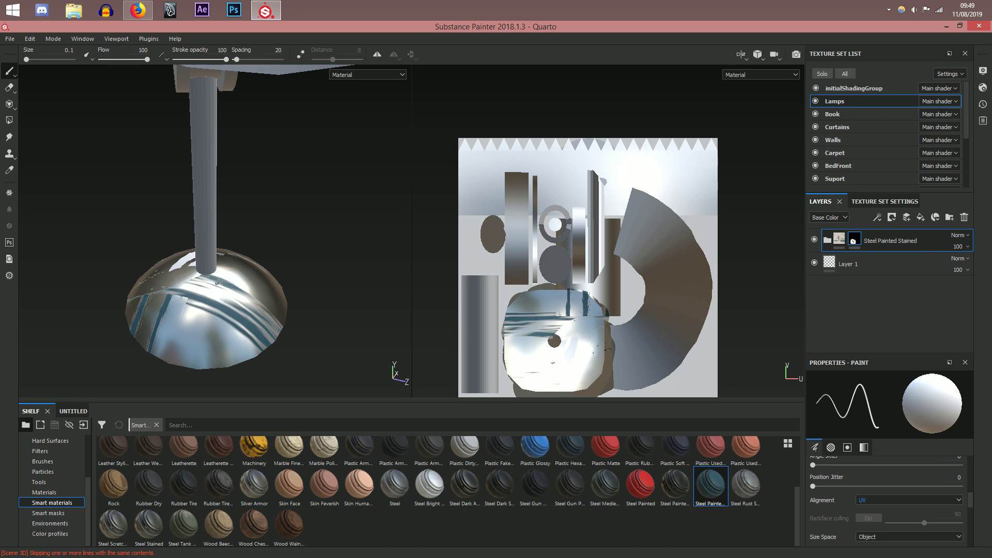
Step: Paint steel over the remaining bare spot on the opposite side of the lamp base, next to the pole
key("alt+q")
left_click_drag(97, 302, 31, 305, "alt")
left_click_drag(217, 294, 155, 302, "alt")
middle_click_drag(288, 290, 179, 294, "alt")
left_click_drag(180, 310, 111, 325, "alt")
key("alt+q")
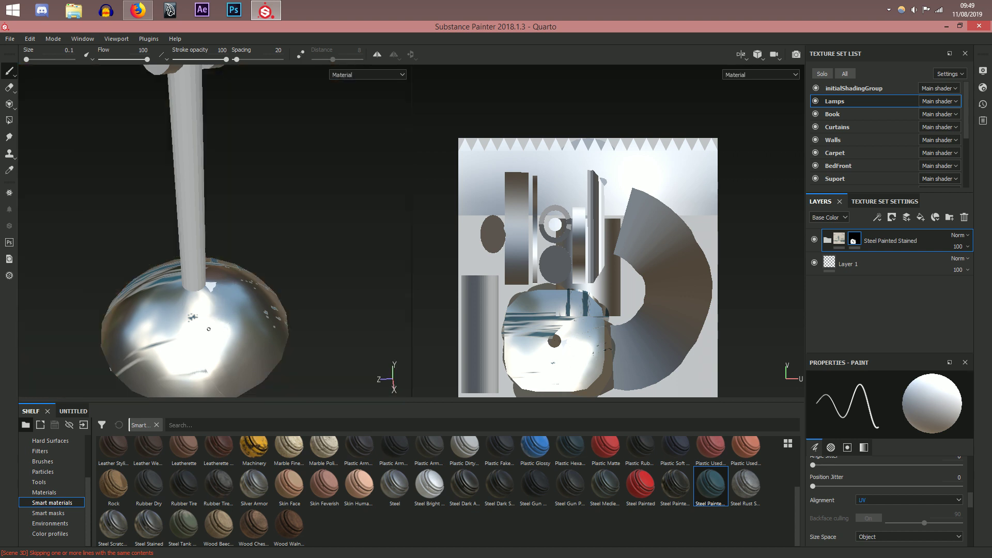
left_click(207, 289)
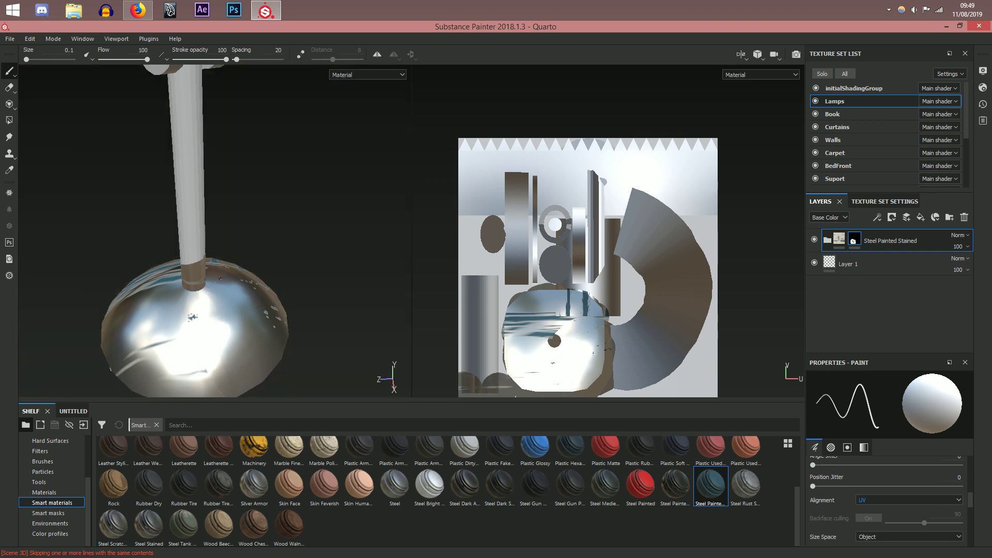
Step: Set the mask brush's grayscale to 0 and erase the steel from the lower end of the pole's UV island
key("alt+q")
middle_click_drag(516, 298, 557, 216, "alt")
scroll(553, 230, "up", 2)
middle_click_drag(520, 310, 552, 245, "alt")
scroll(913, 537, "down", 7)
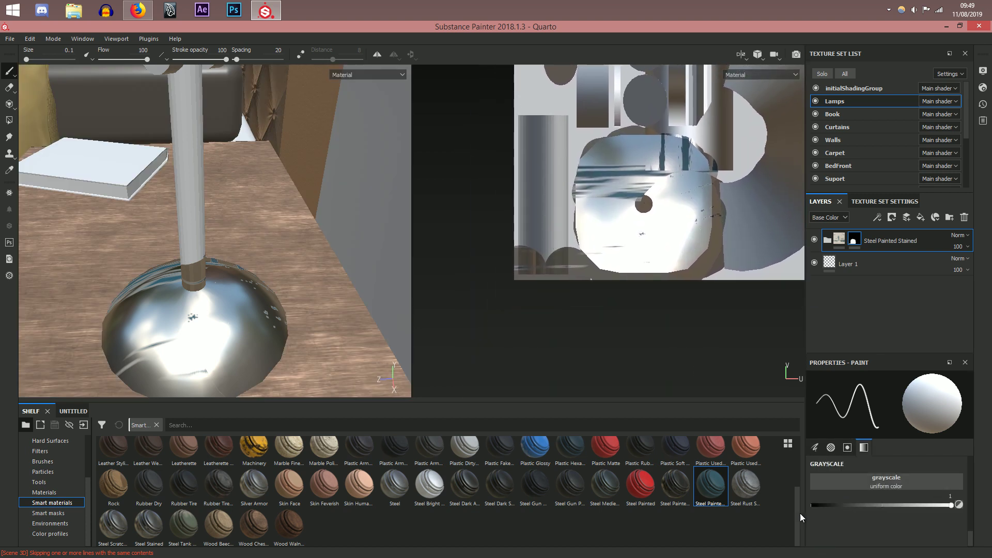
left_click_drag(831, 504, 813, 505)
scroll(557, 274, "up", 2)
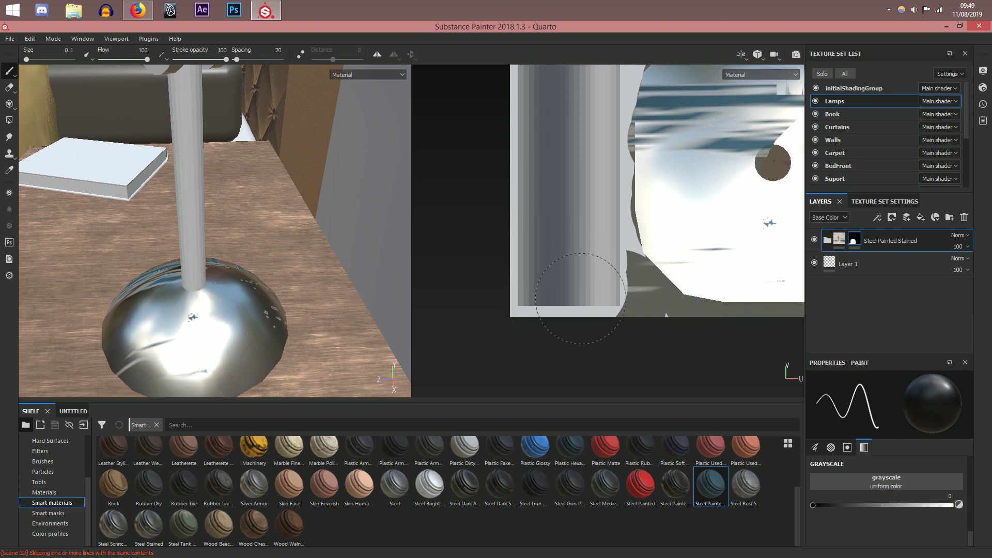
left_click(583, 302)
scroll(584, 303, "down", 3)
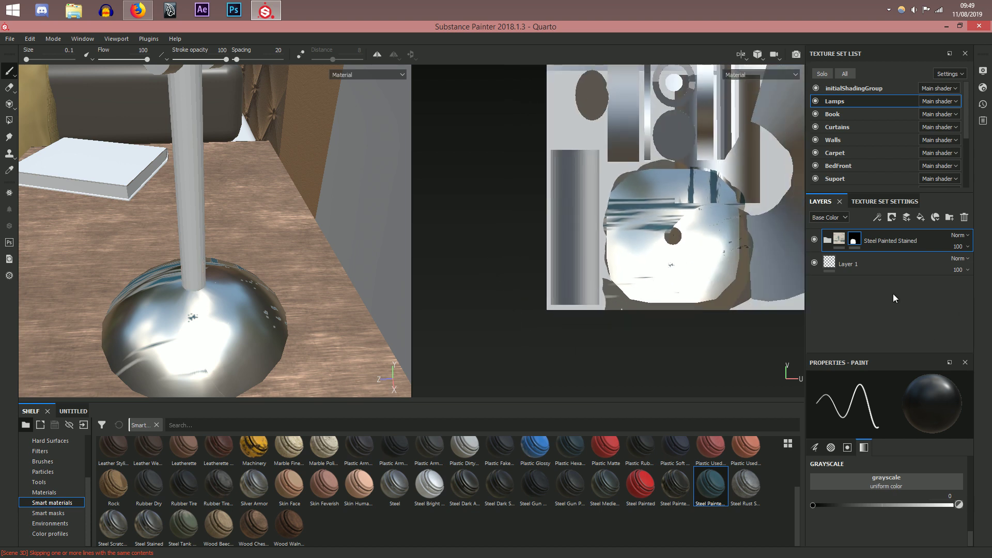
Step: Expand the Steel Painted Stained material and try Bilinear | HQ filtering on its Edges layer, returning it to Bilinear | Sharp
left_click(828, 241)
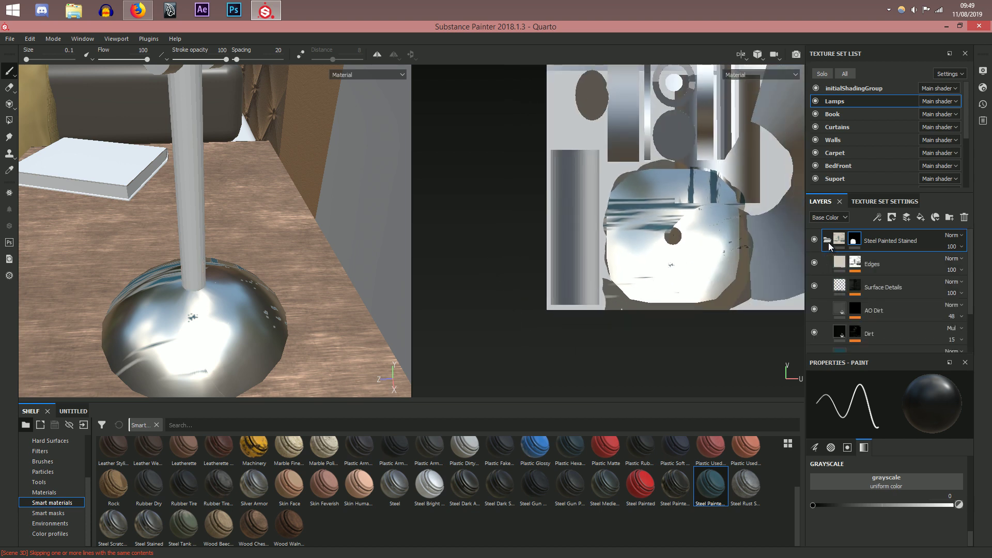
left_click(913, 263)
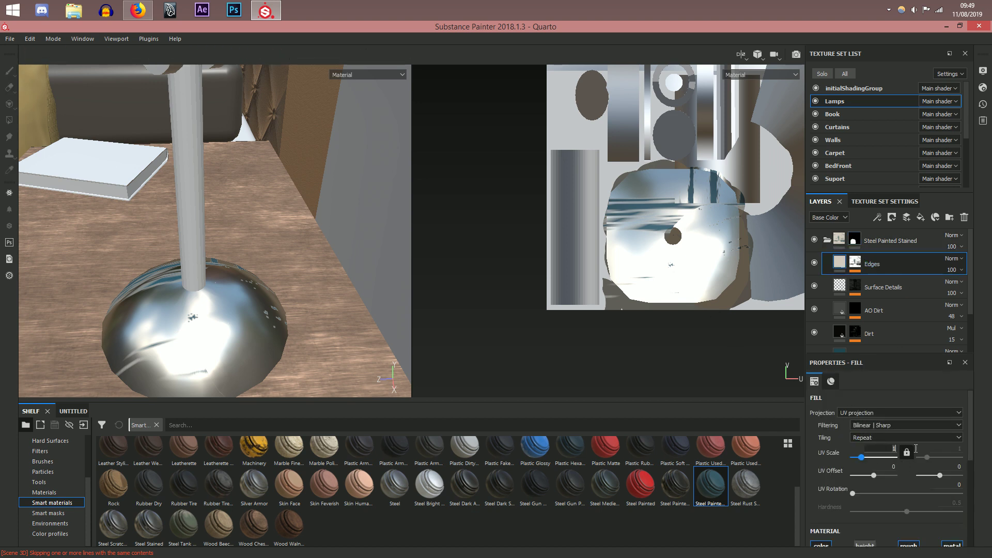
left_click(892, 426)
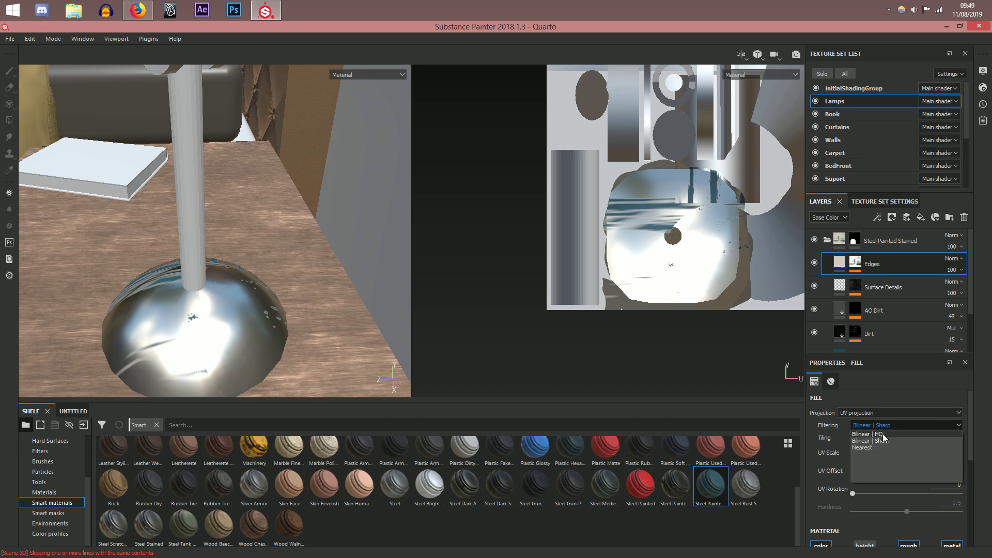
left_click(883, 434)
left_click(888, 430)
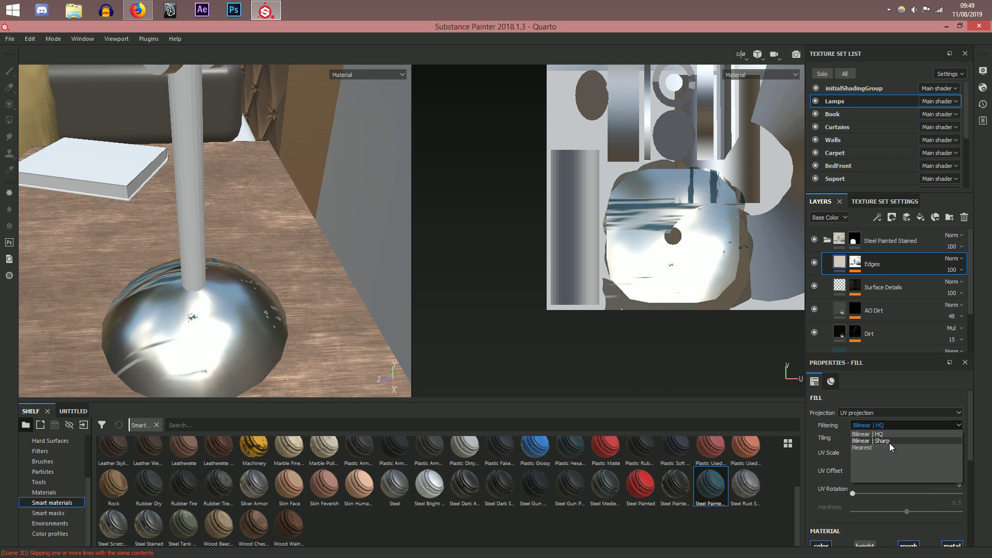
left_click(889, 440)
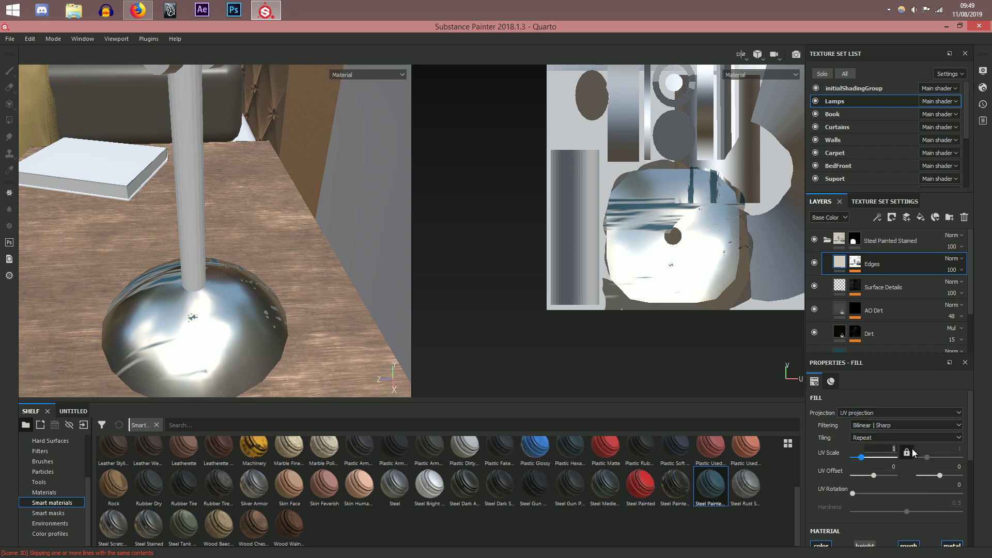
Step: Set the Edges layer's UV scale to 4 and switch its fill to Tri-planar projection
type("4")
key("Return")
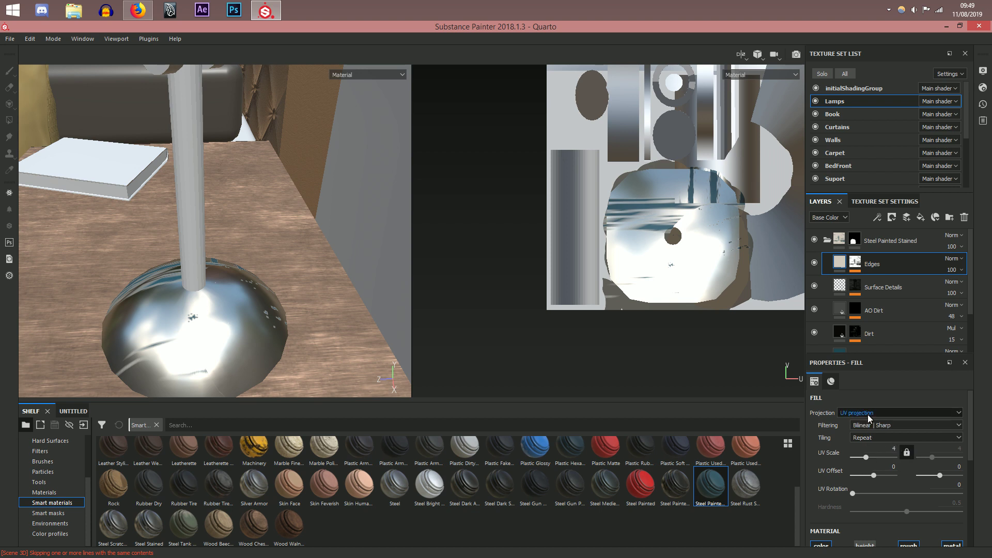
left_click(872, 414)
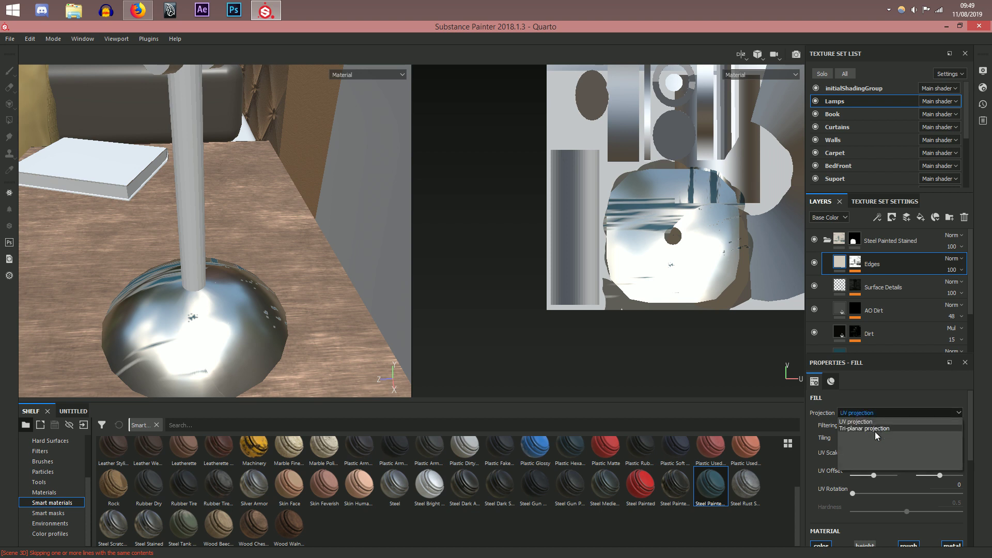
left_click(875, 429)
scroll(875, 430, "down", 2)
scroll(877, 445, "down", 3)
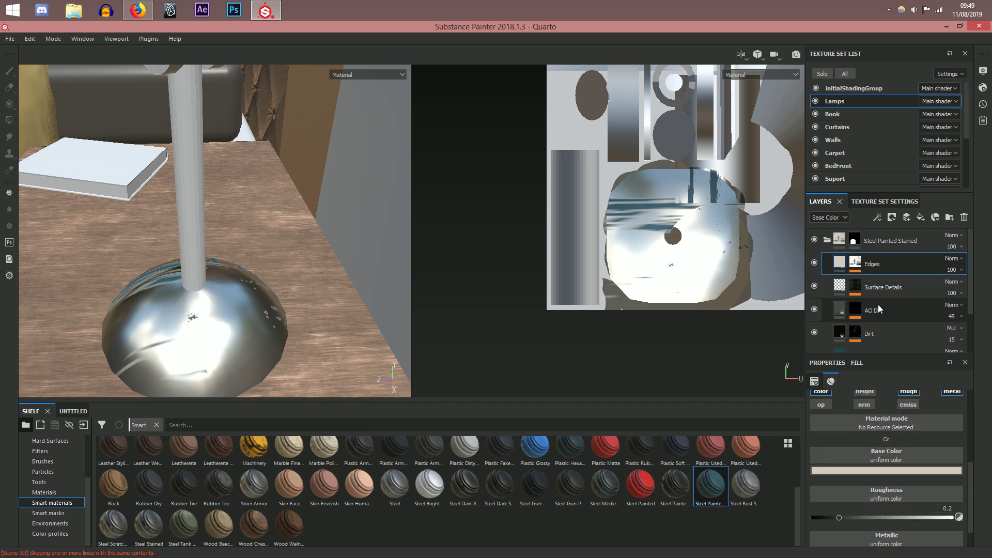
Step: Toggle the Base Paint layer's visibility off and on to check its effect on the lamp base
scroll(815, 286, "down", 1)
left_click_drag(100, 325, 334, 323, "alt")
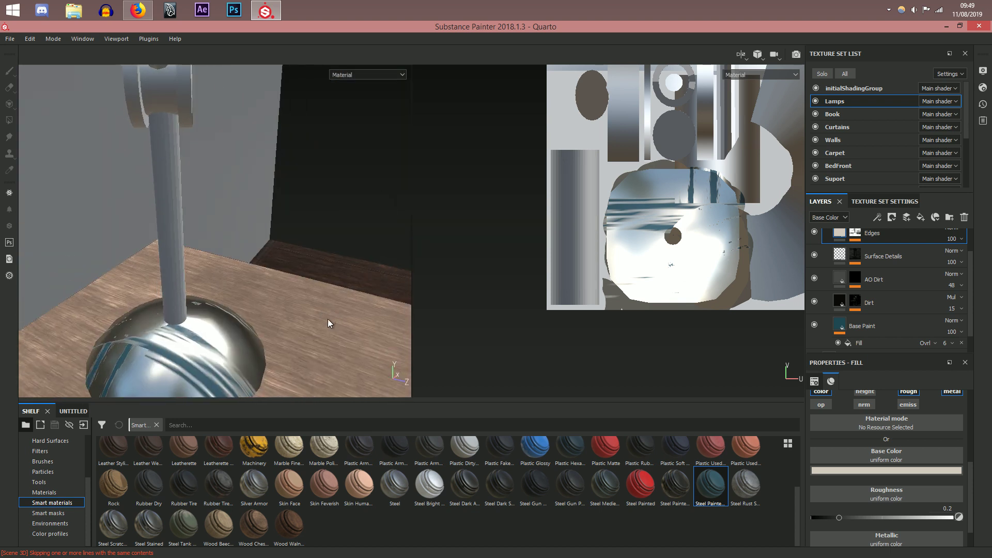
scroll(827, 289, "down", 1)
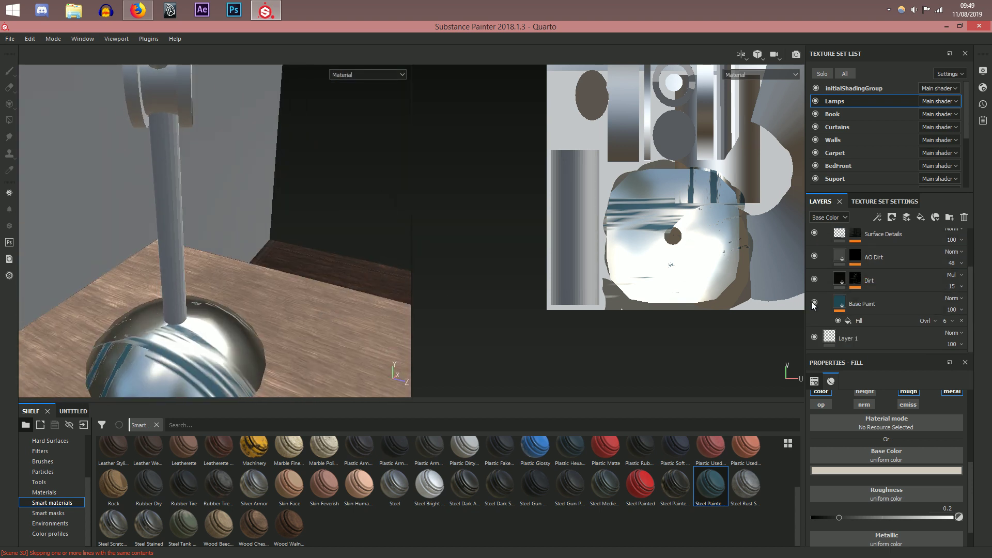
left_click(814, 303)
left_click(815, 302)
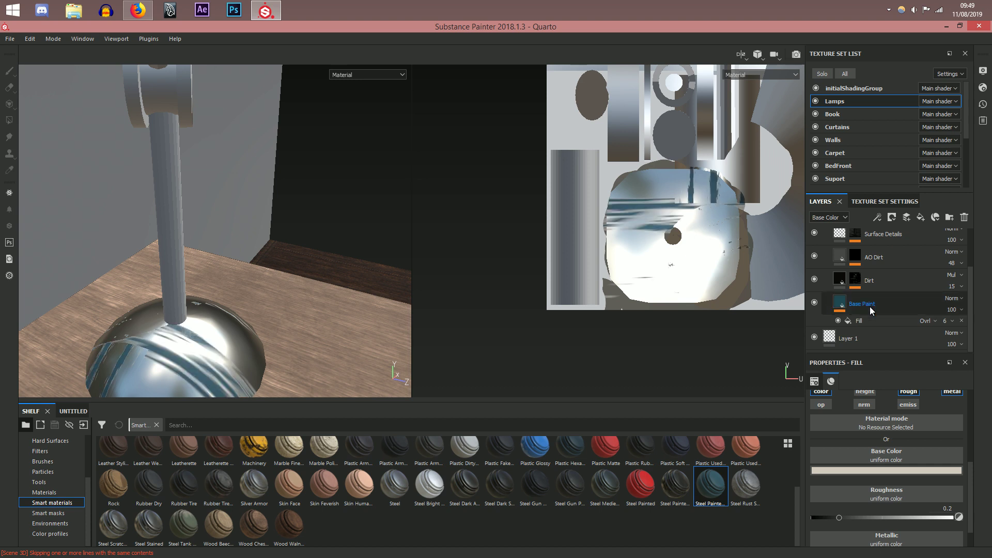
left_click_drag(408, 373, 319, 330, "alt")
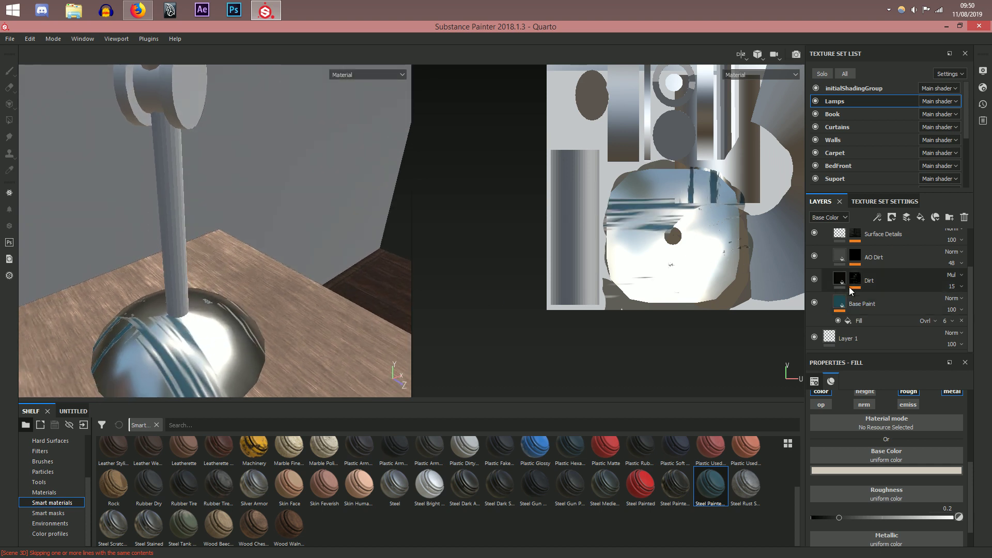
Step: Switch the Base Paint layer's fill to Tri-planar projection with Bilinear | Sharp filtering
left_click(884, 304)
left_click(888, 413)
left_click(887, 416)
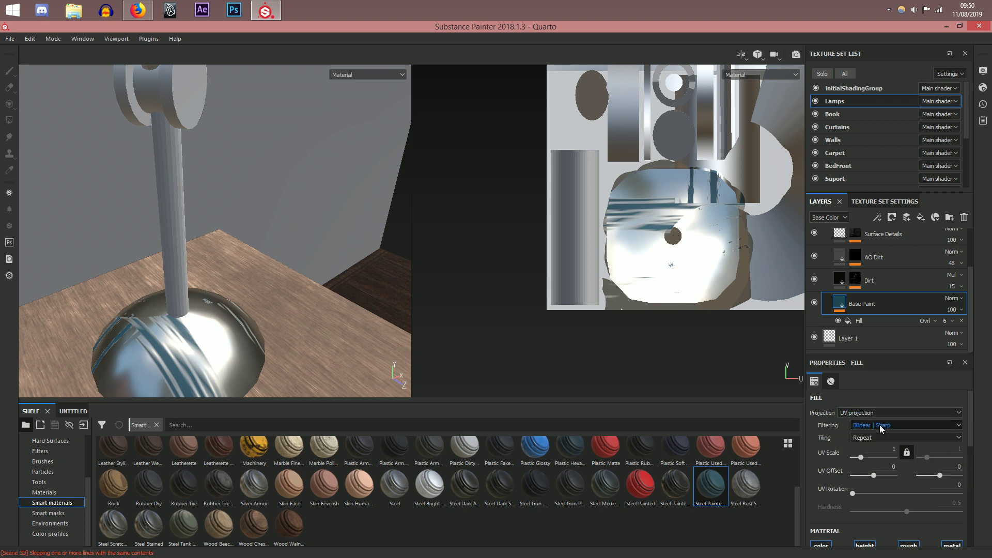
left_click(880, 425)
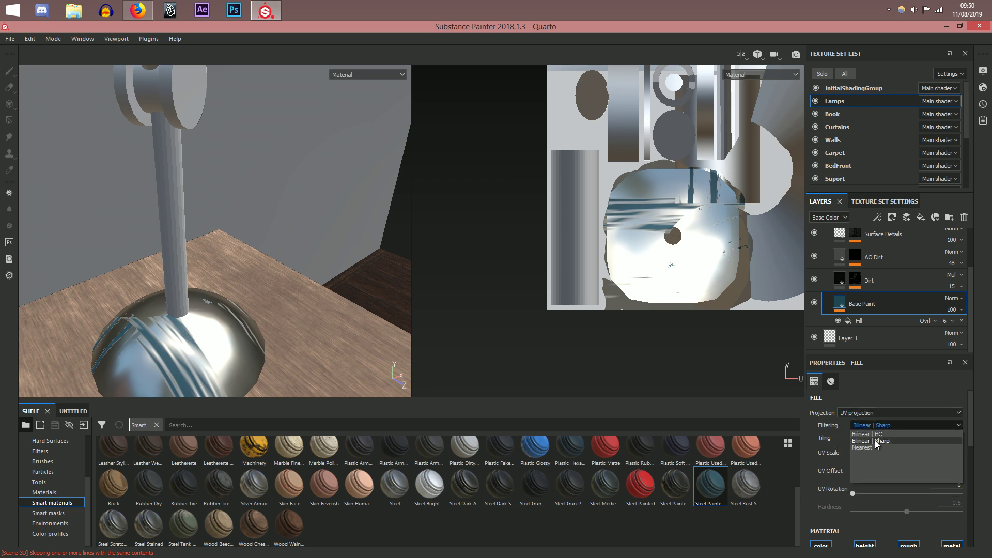
left_click(875, 440)
left_click(872, 414)
left_click(874, 430)
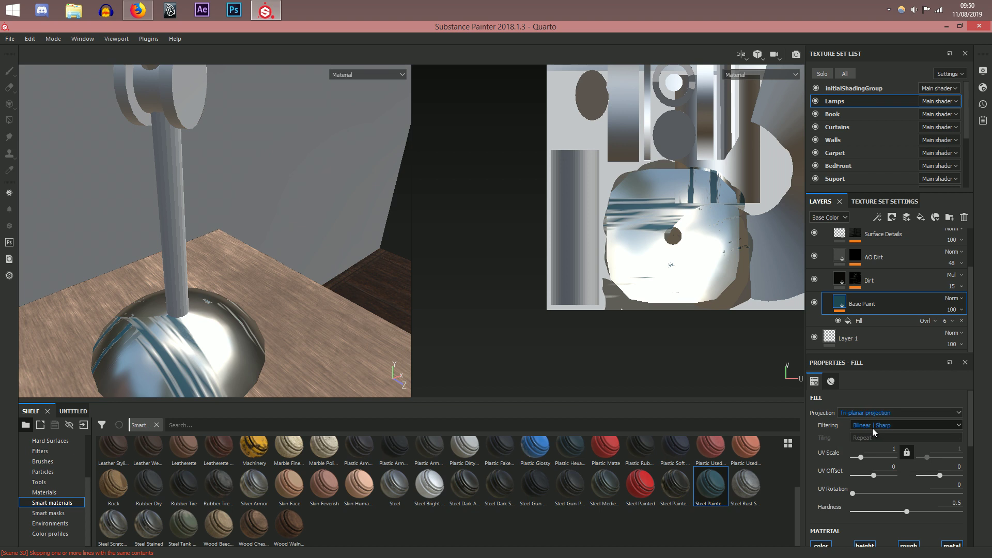
Step: Look for projection settings on the Dirt layer and on the Steel Painted Stained folder itself
left_click(880, 284)
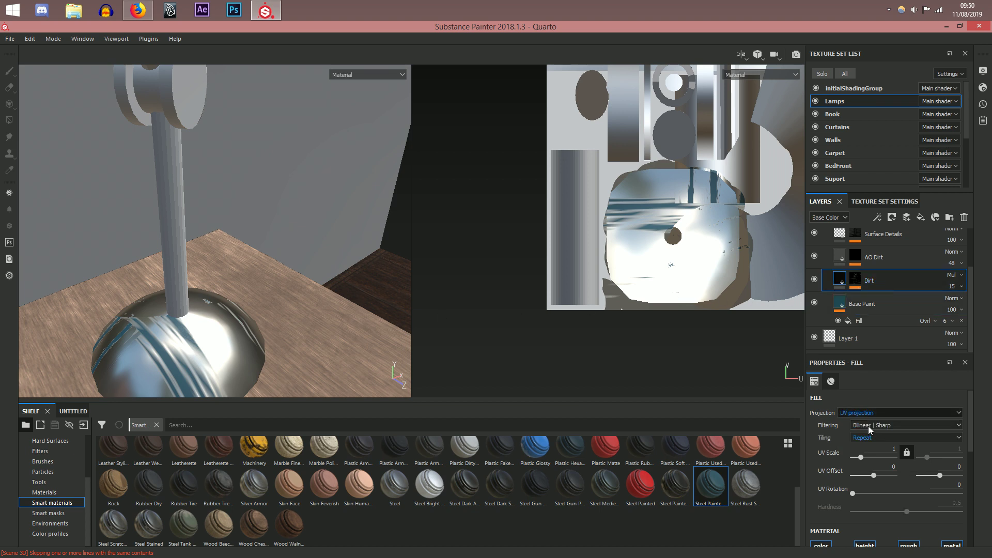
left_click(869, 413)
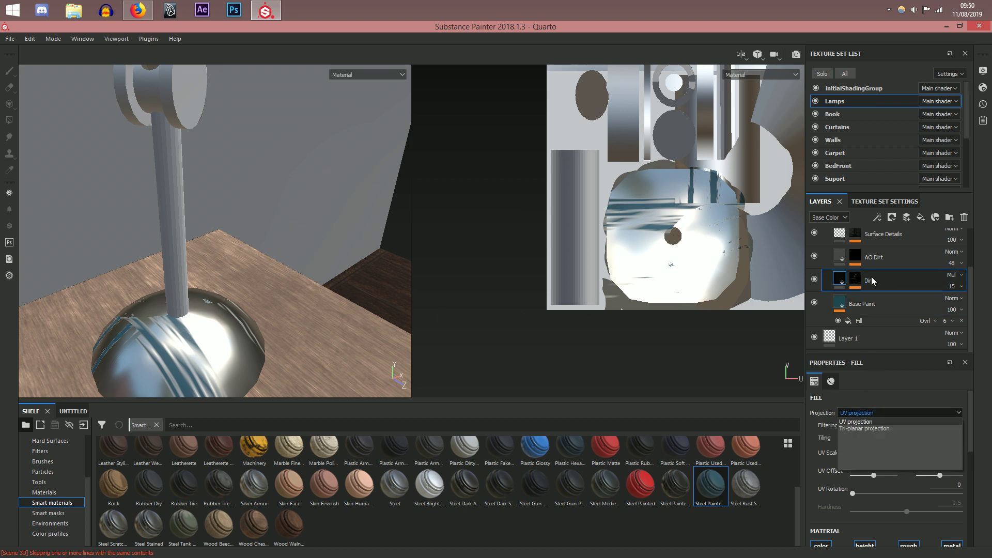
left_click(889, 262)
scroll(889, 261, "up", 2)
left_click(879, 243)
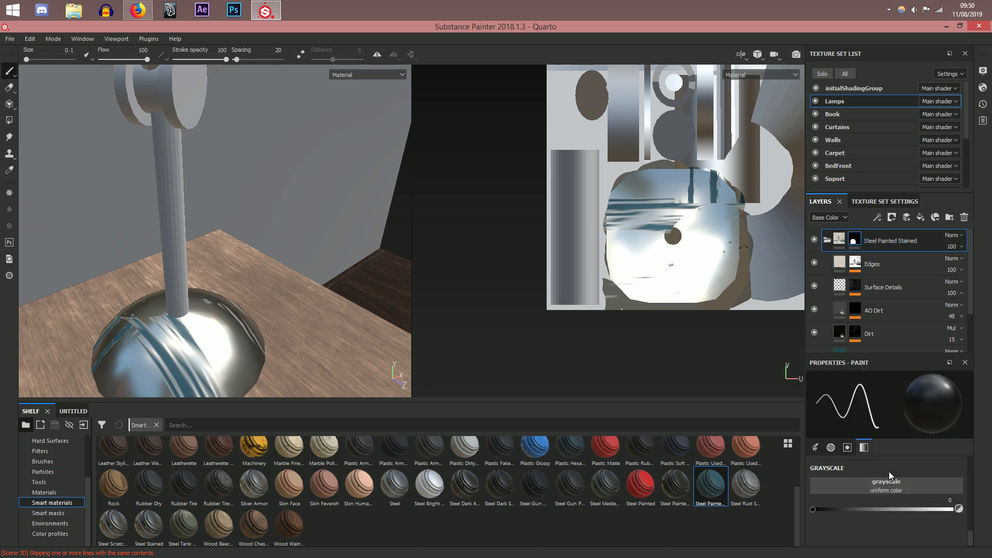
scroll(880, 486, "up", 6)
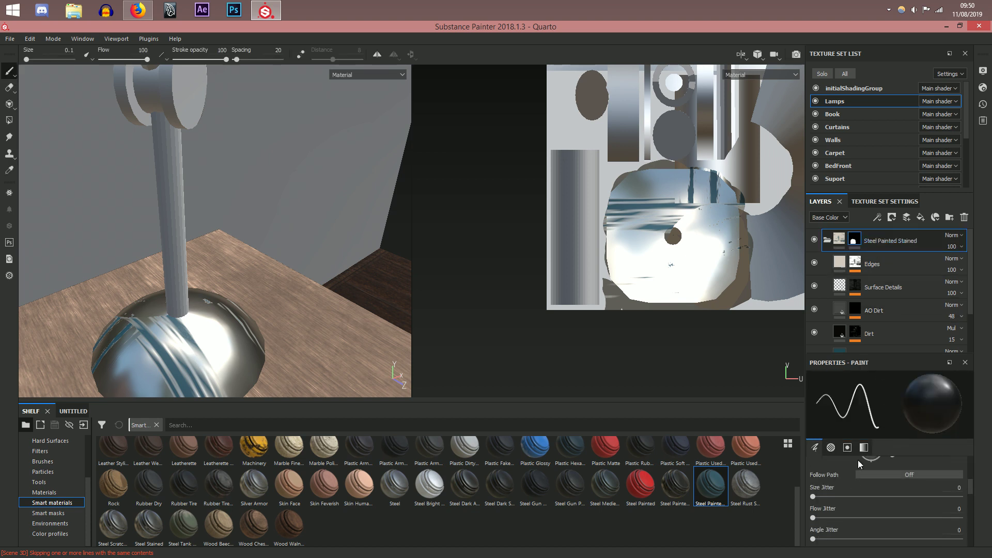
left_click(840, 242)
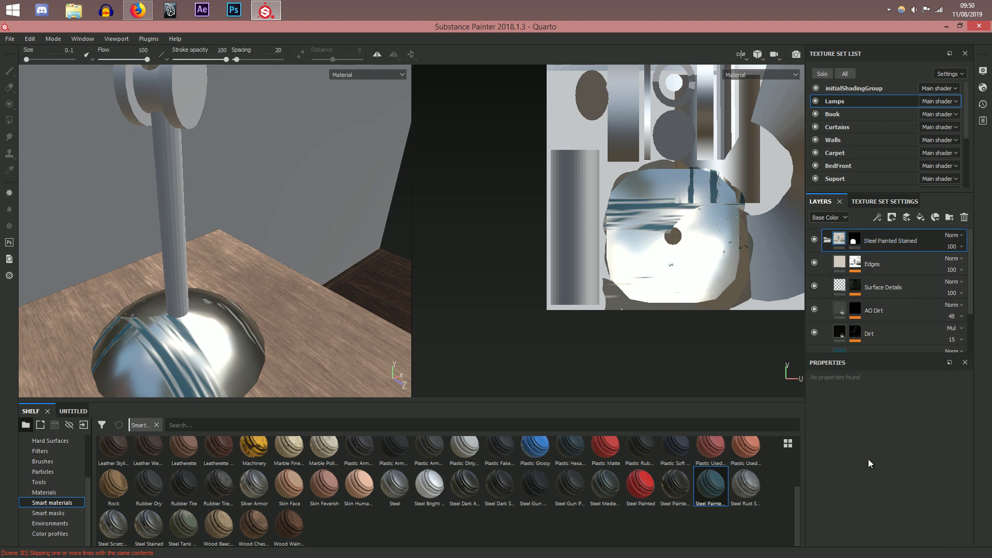
Step: Switch the fills of the Surface Details, AO Dirt and Dirt layers to Tri-planar projection
left_click(905, 262)
left_click(901, 286)
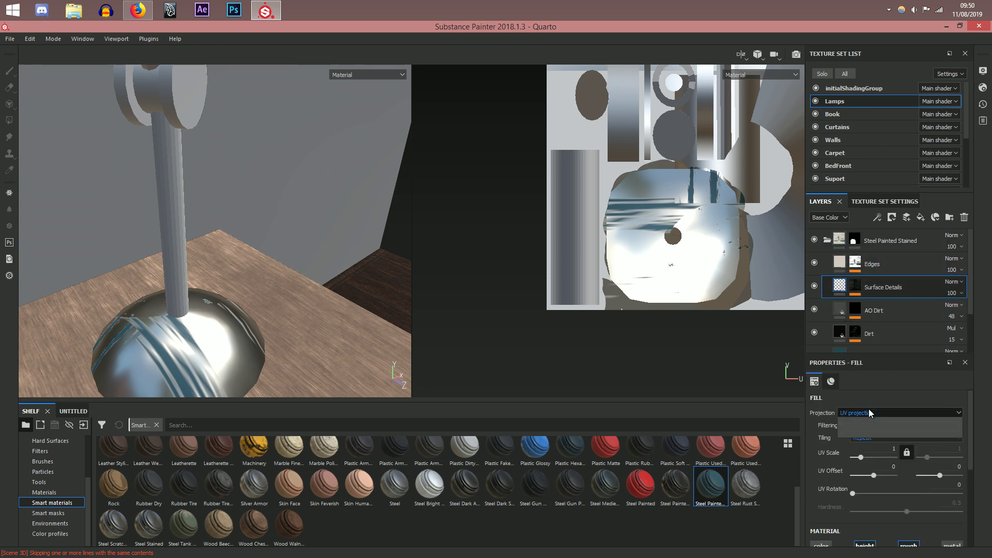
left_click(885, 311)
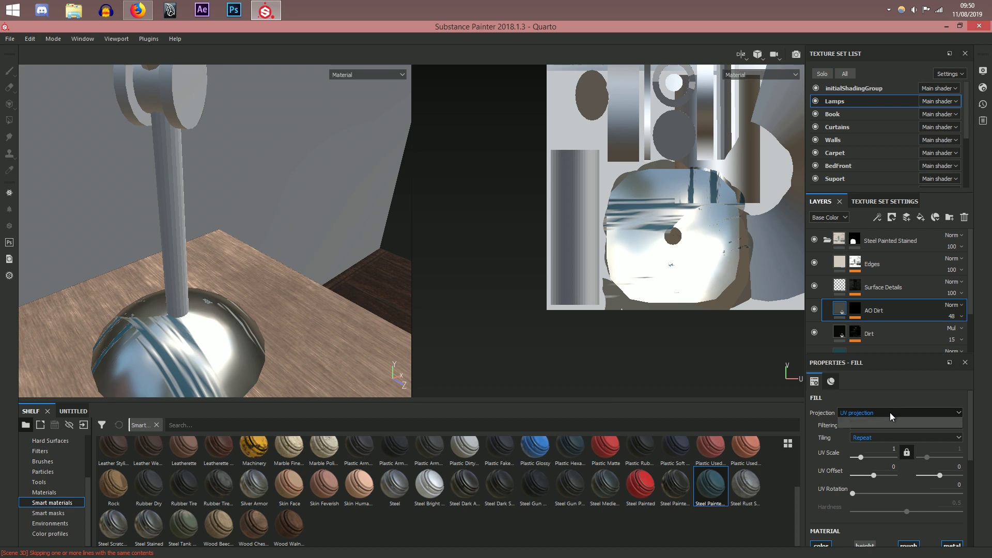
left_click(881, 334)
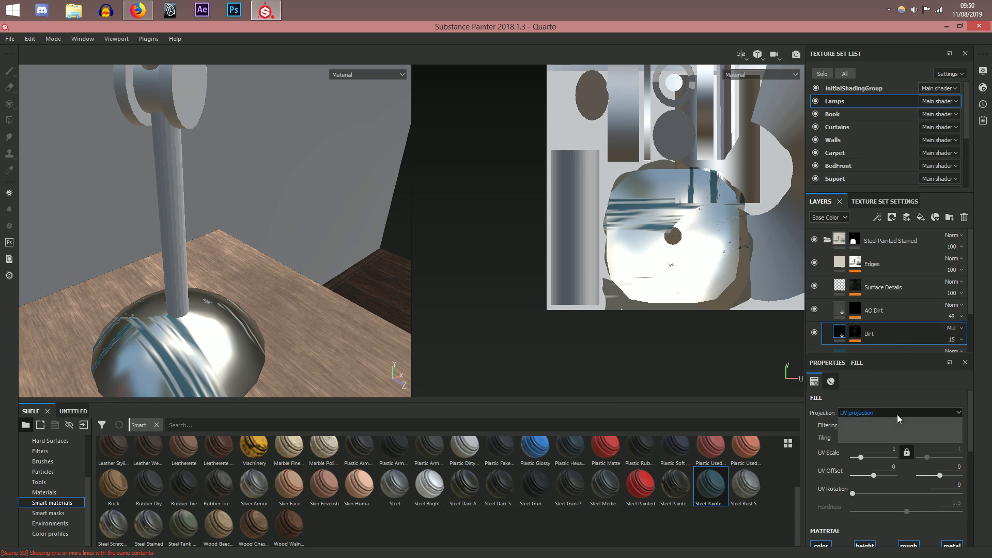
scroll(892, 314, "down", 2)
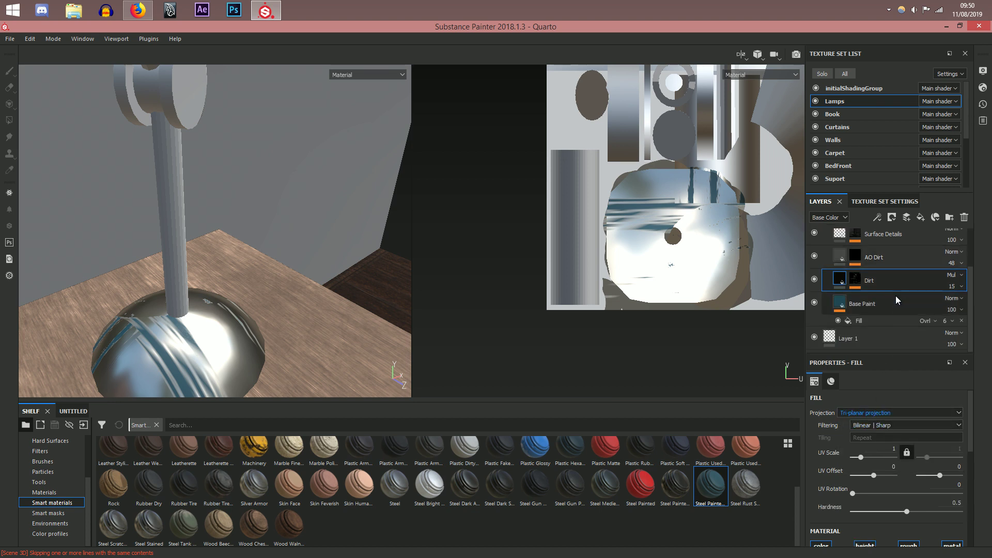
Step: Check the stained steel on the lamp base and delete the whole Steel Painted Stained material from the Lamps layers
scroll(895, 296, "up", 3)
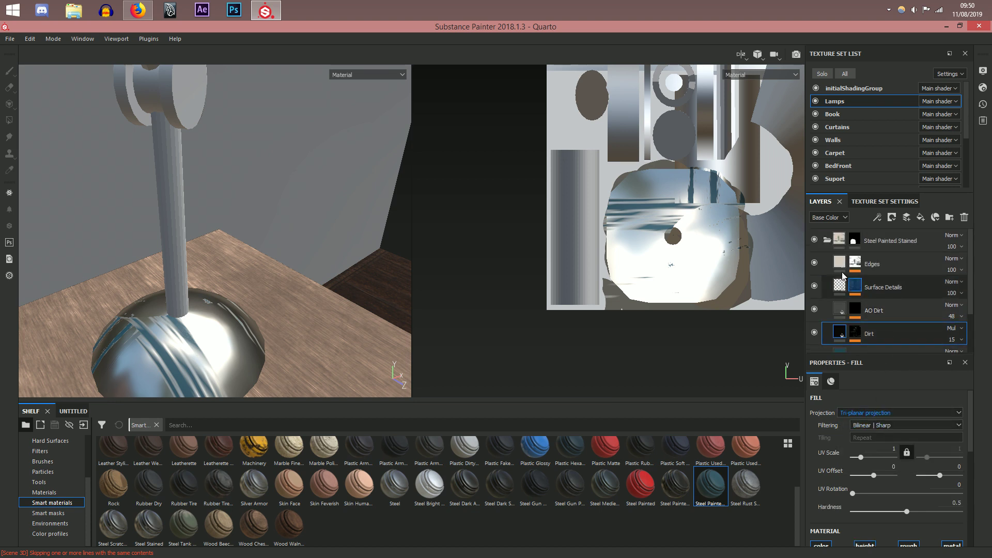
left_click(838, 242)
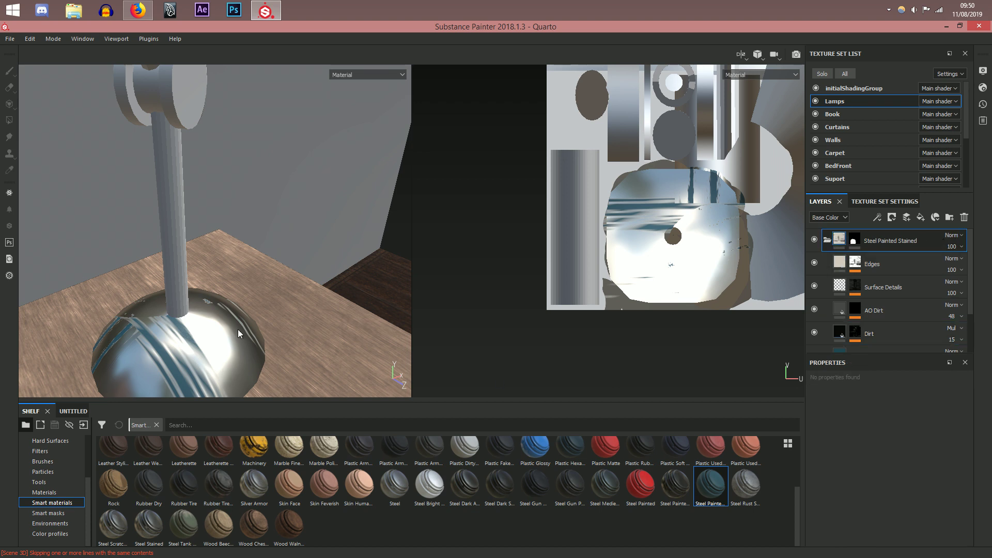
left_click_drag(238, 329, 228, 339, "alt")
scroll(271, 312, "down", 3)
middle_click_drag(240, 333, 250, 283, "alt")
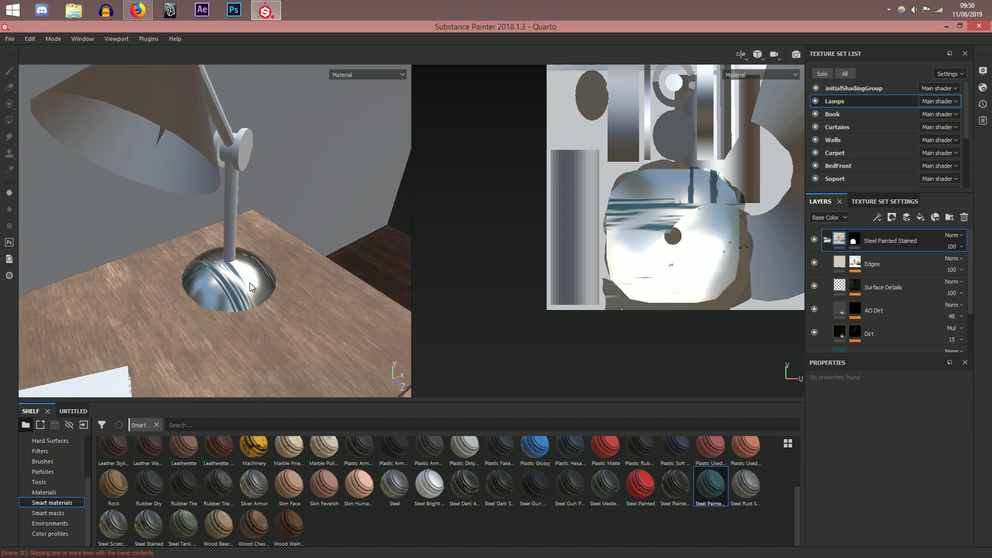
scroll(250, 283, "up", 2)
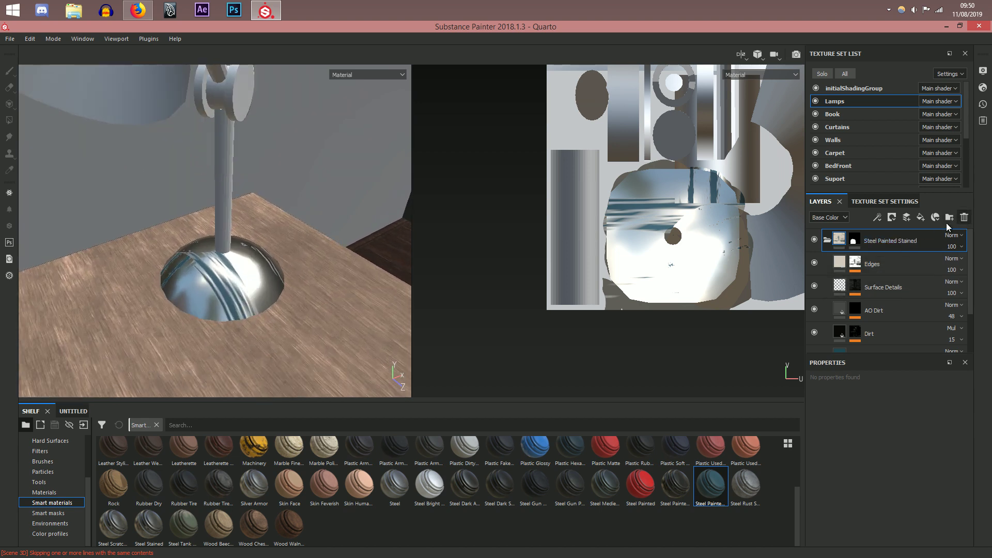
left_click(965, 217)
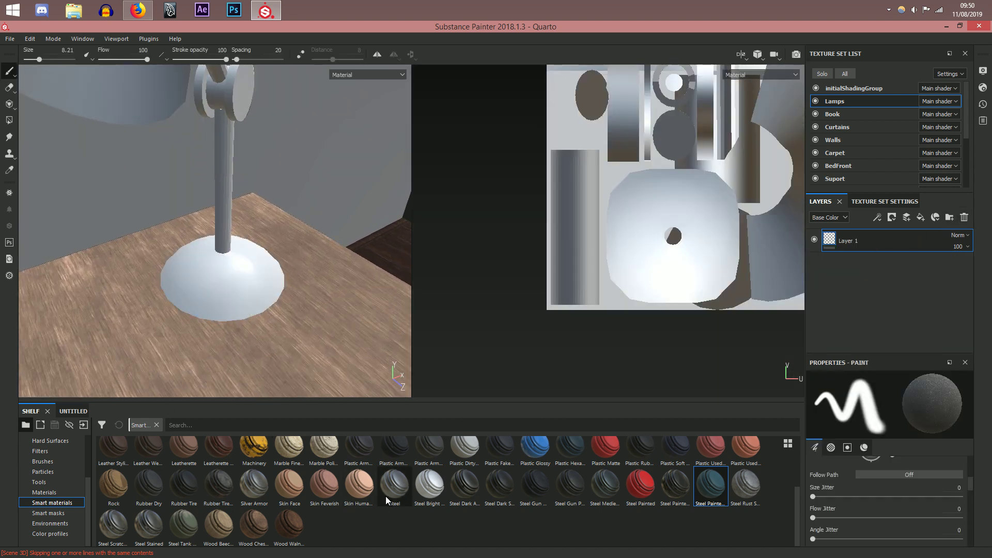
Step: Add the Steel smart material above Layer 1 on the Lamps texture set and give it a black mask
left_click_drag(386, 496, 850, 239)
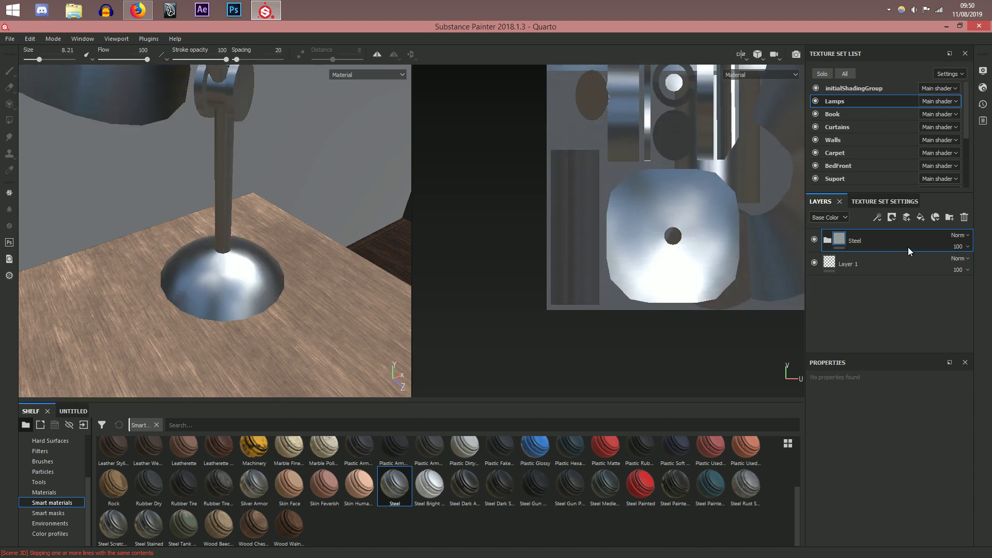
left_click_drag(226, 285, 209, 303, "alt")
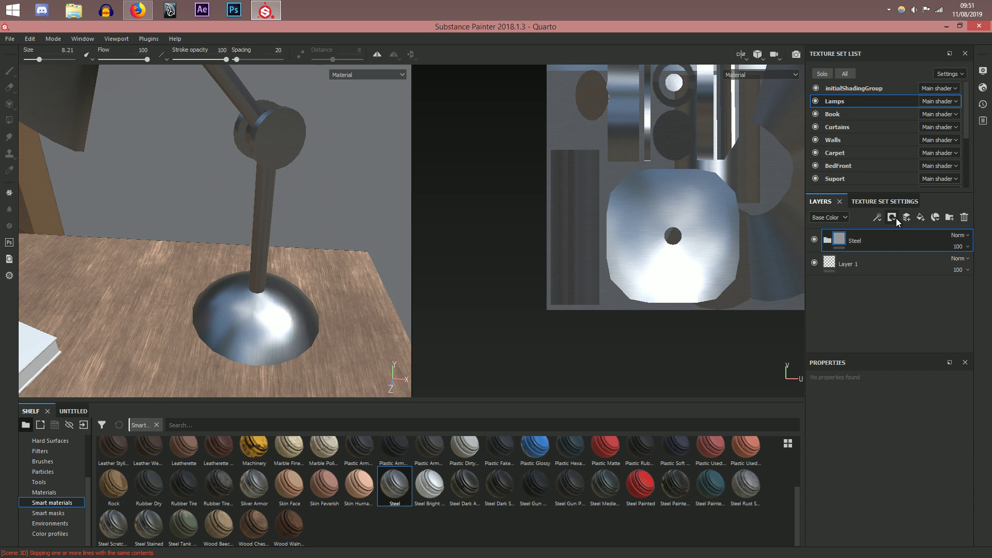
left_click(895, 218)
left_click(916, 241)
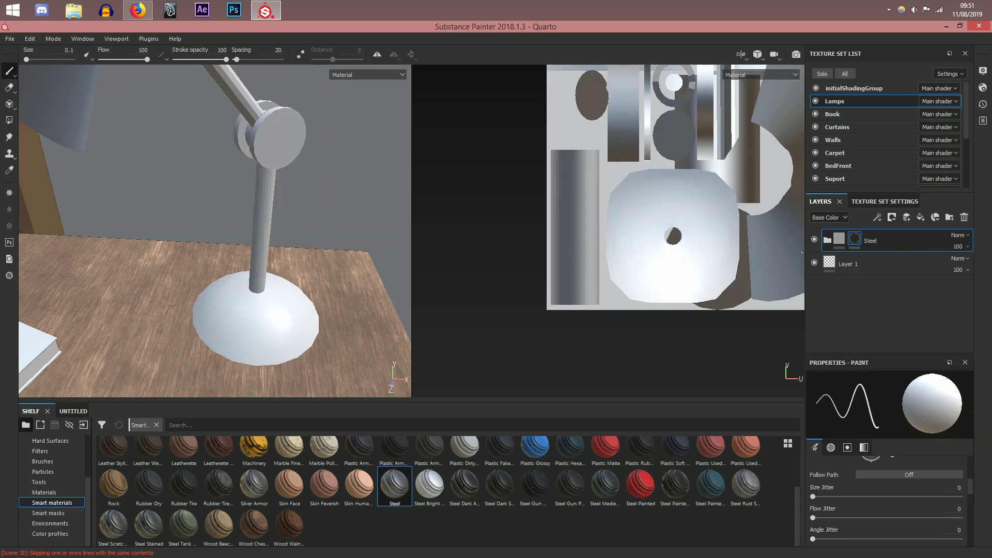
Step: Try painting steel onto the front of the lamp base in the 3D view with a 1.42 brush, undoing the stroke
scroll(280, 355, "up", 4)
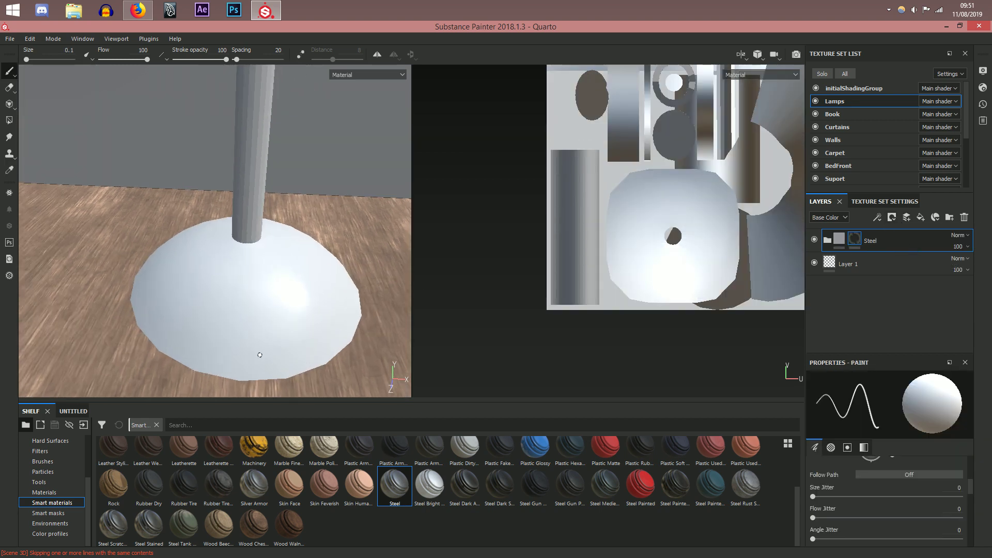
right_click_drag(240, 314, 253, 324, "ctrl")
mouse_move(243, 335)
left_mouse_down()
mouse_move(212, 337)
mouse_move(231, 344)
left_mouse_up()
key("ctrl+z")
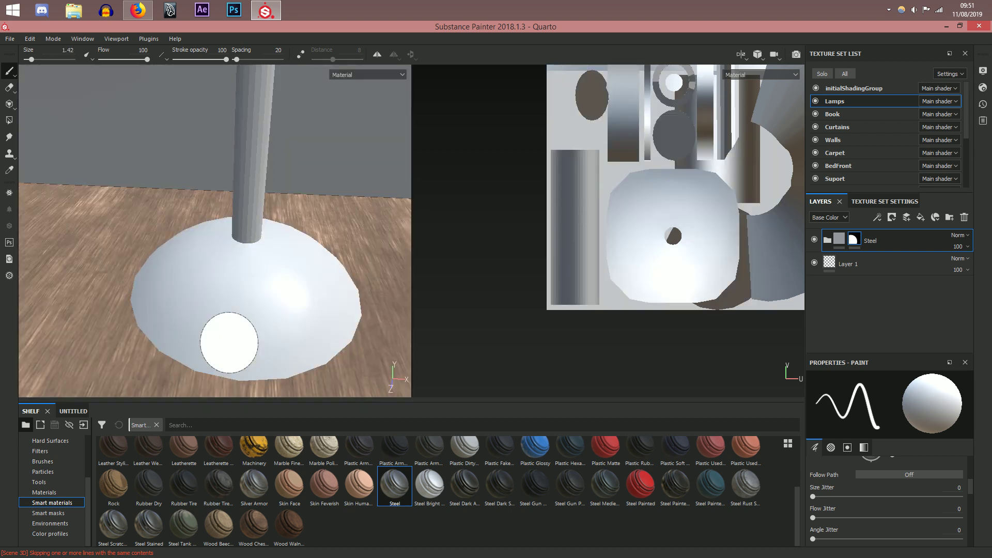
Step: Reduce the brush size to 0.1 and paint steel over most of the lamp base's island in the UV view
right_click_drag(674, 240, 656, 240, "ctrl")
key("bracketleft")
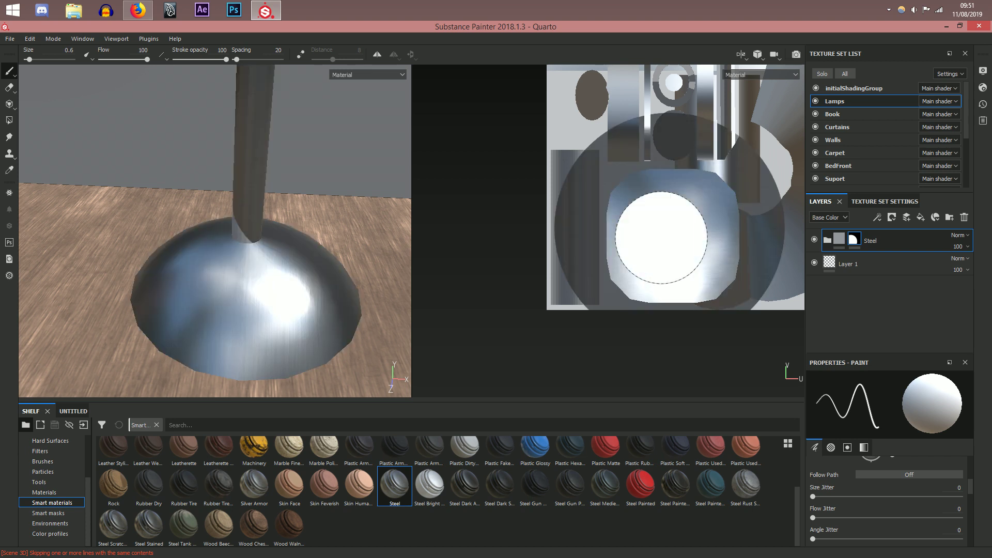
right_click_drag(642, 238, 618, 239, "ctrl")
mouse_move(636, 243)
left_mouse_down()
mouse_move(628, 271)
mouse_move(638, 283)
mouse_move(708, 295)
left_mouse_up()
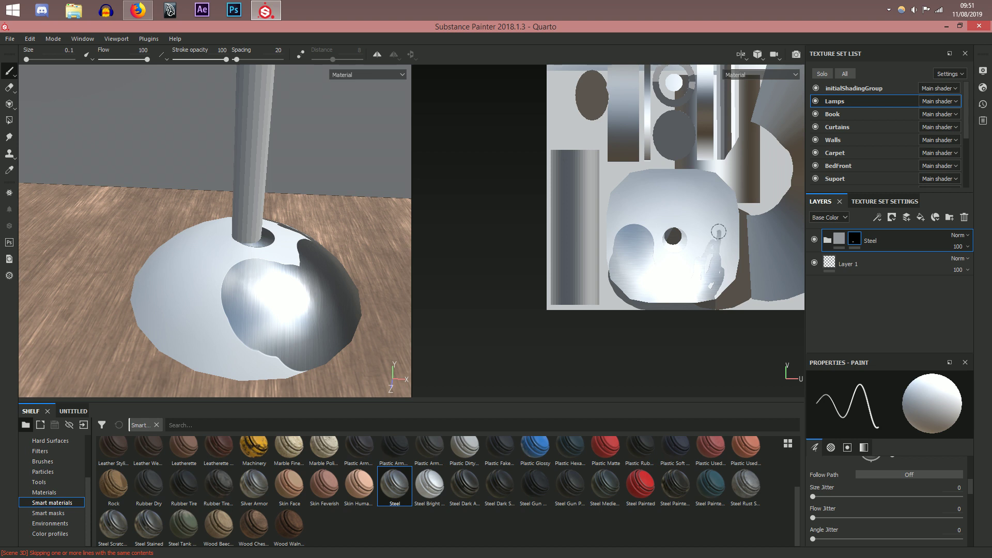
mouse_move(648, 276)
left_mouse_down()
mouse_move(622, 255)
mouse_move(627, 193)
mouse_move(649, 183)
mouse_move(635, 174)
mouse_move(672, 182)
mouse_move(649, 261)
mouse_move(676, 266)
mouse_move(697, 245)
left_mouse_up()
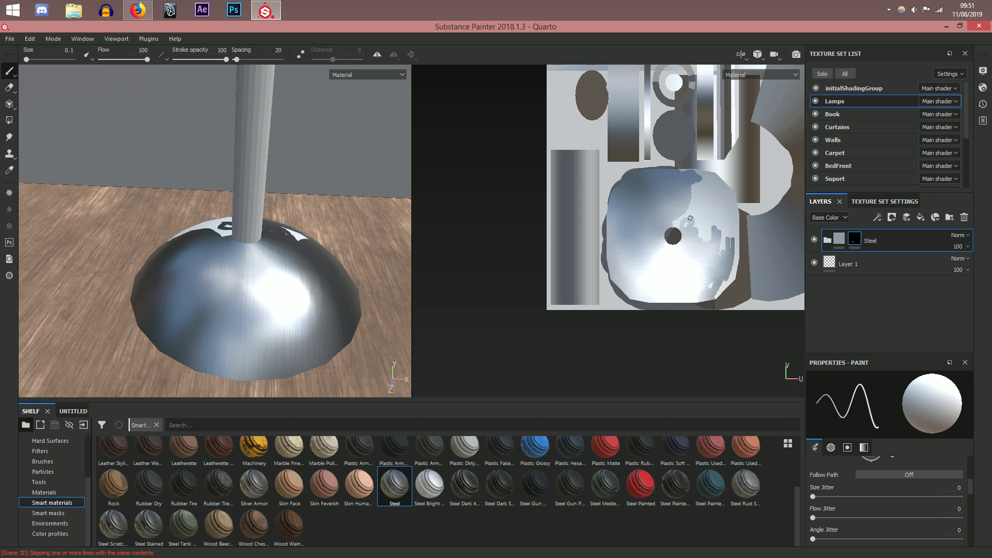
left_click_drag(682, 221, 714, 215)
Step: Fill the remaining unpainted areas of the lamp base's UV island with steel using a 0.18 brush
middle_click_drag(702, 240, 609, 252, "alt")
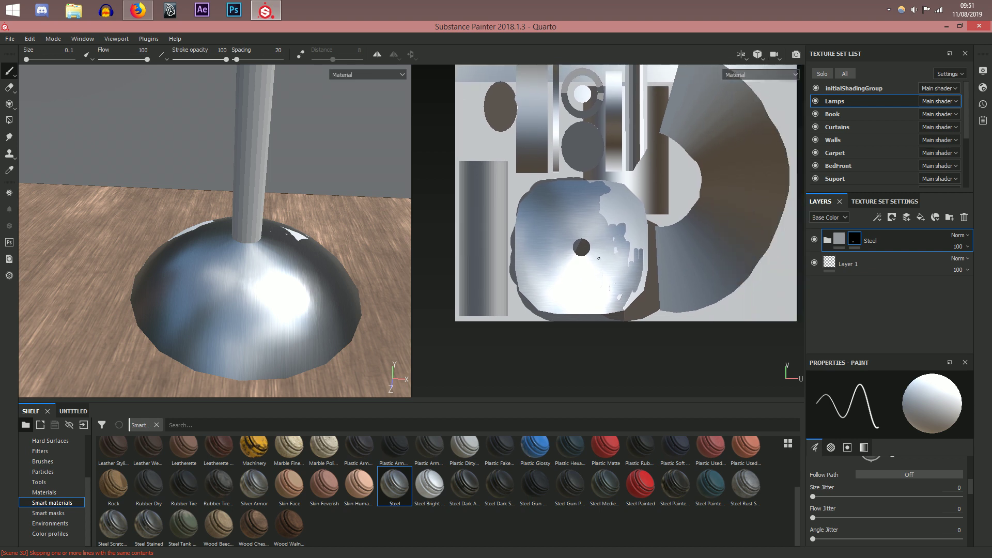
scroll(601, 255, "up", 4)
right_click_drag(636, 256, 657, 256, "ctrl")
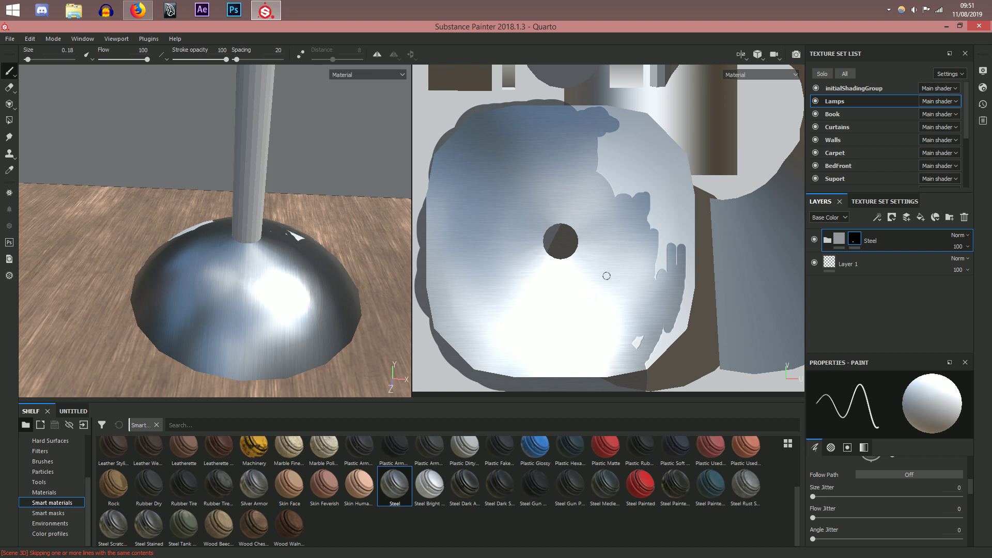
mouse_move(653, 347)
left_mouse_down()
mouse_move(650, 372)
mouse_move(696, 266)
mouse_move(662, 236)
mouse_move(664, 220)
left_mouse_up()
middle_click_drag(664, 218, 658, 296, "alt")
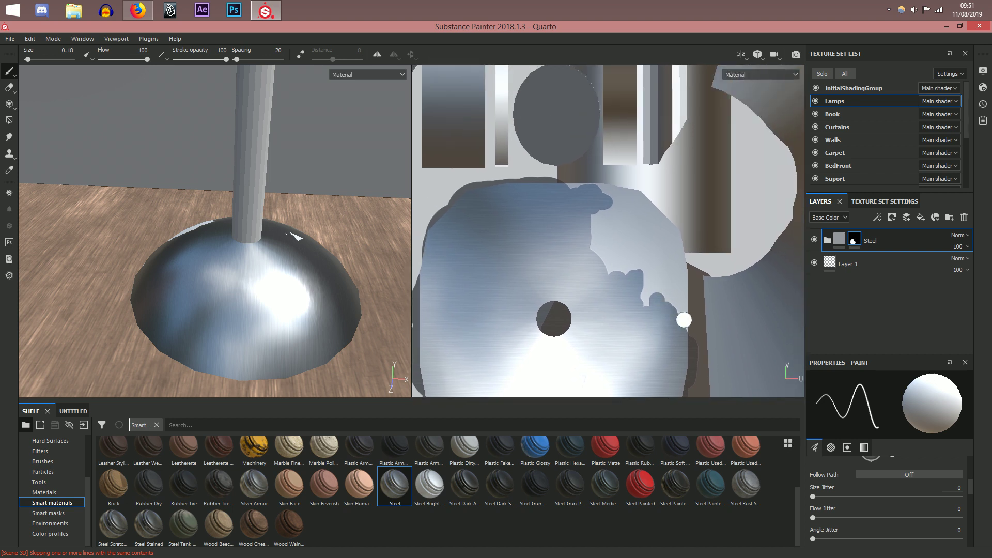
mouse_move(658, 260)
left_mouse_down()
mouse_move(620, 217)
mouse_move(625, 233)
left_mouse_up()
mouse_move(623, 191)
left_mouse_down()
mouse_move(584, 182)
mouse_move(595, 189)
left_mouse_up()
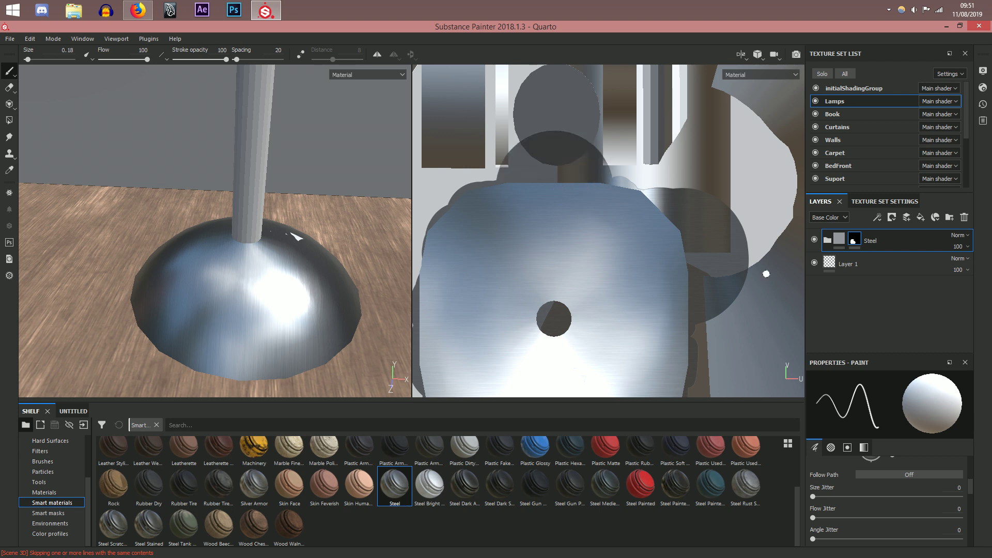
Step: Set the paint grayscale to 0 and erase the steel that spilled over the UV islands next to the lamp base
left_click(864, 448)
left_click_drag(861, 511, 813, 505)
left_click(560, 124)
left_click(577, 123)
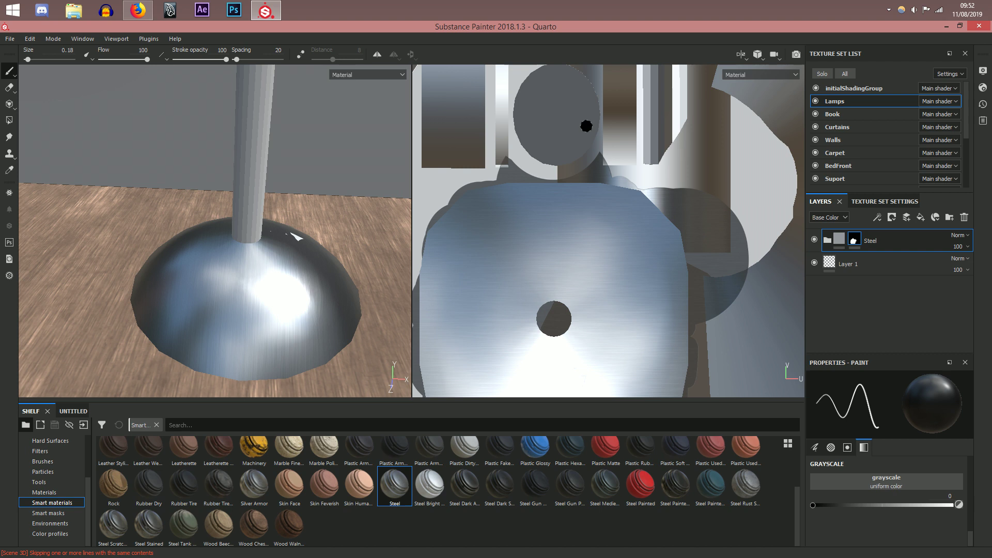
left_click(727, 208)
mouse_move(723, 186)
left_mouse_down()
mouse_move(762, 239)
mouse_move(751, 215)
left_mouse_up()
Step: Switch the paint back to white and fill the small steel gap on top of the lamp base near the pole
right_click_drag(764, 270, 547, 275, "alt")
middle_click_drag(648, 281, 688, 183)
mouse_move(218, 266)
left_mouse_down("alt")
mouse_move(310, 289)
mouse_move(272, 315)
left_mouse_up("alt")
key("x")
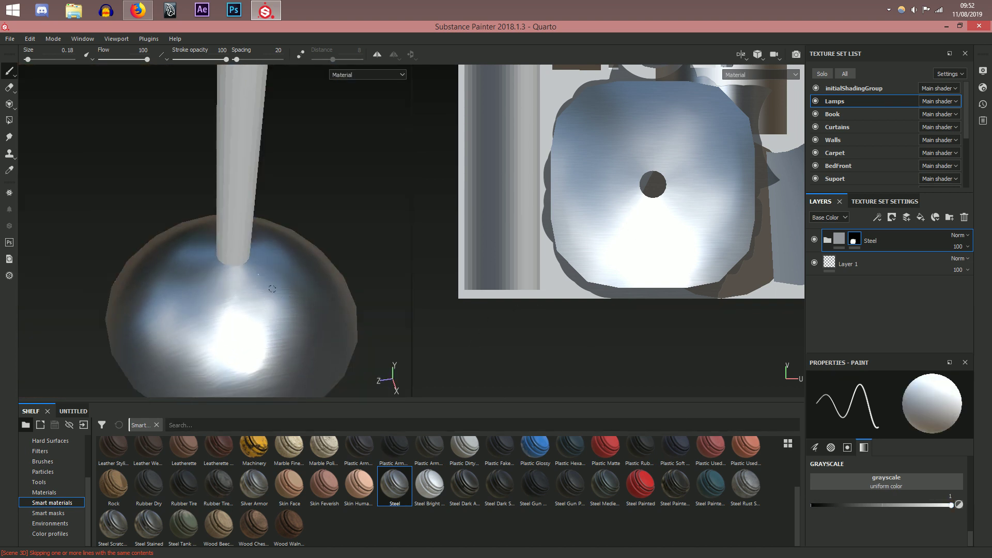
left_click_drag(260, 280, 519, 153)
Step: Try painting steel onto the lamp joint's disc in the 3D view, undoing the stroke
right_click_drag(519, 153, 362, 217, "alt")
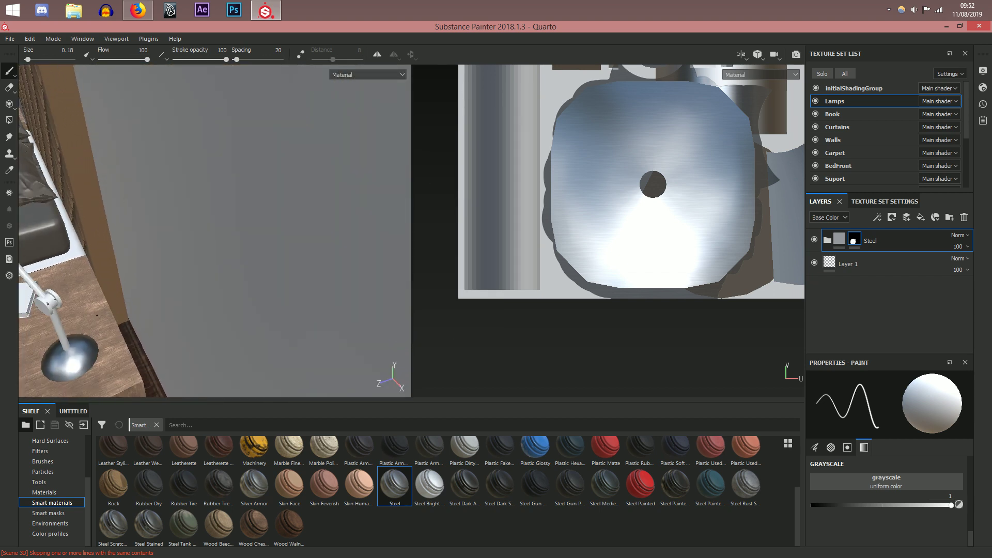
middle_click_drag(207, 248, 320, 232, "alt")
scroll(178, 310, "up", 5)
mouse_move(217, 295)
middle_mouse_down("alt")
mouse_move(227, 250)
mouse_move(233, 269)
middle_mouse_up("alt")
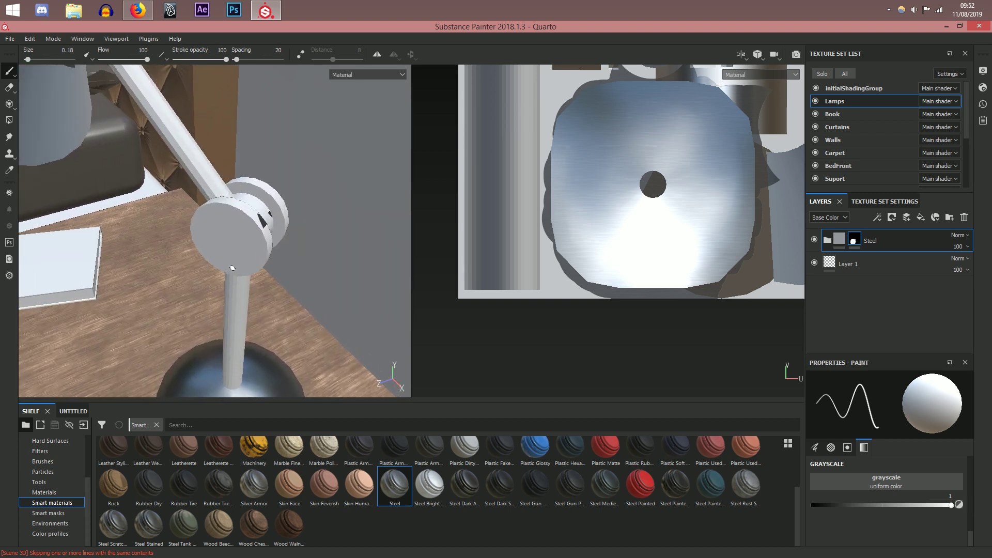
left_click(222, 246)
key("ctrl+z")
Step: Paint steel over the joint disc's round UV island with a 0.1 brush
middle_click_drag(694, 188, 664, 337, "alt")
middle_click_drag(668, 148, 667, 228, "alt")
scroll(641, 253, "up", 4)
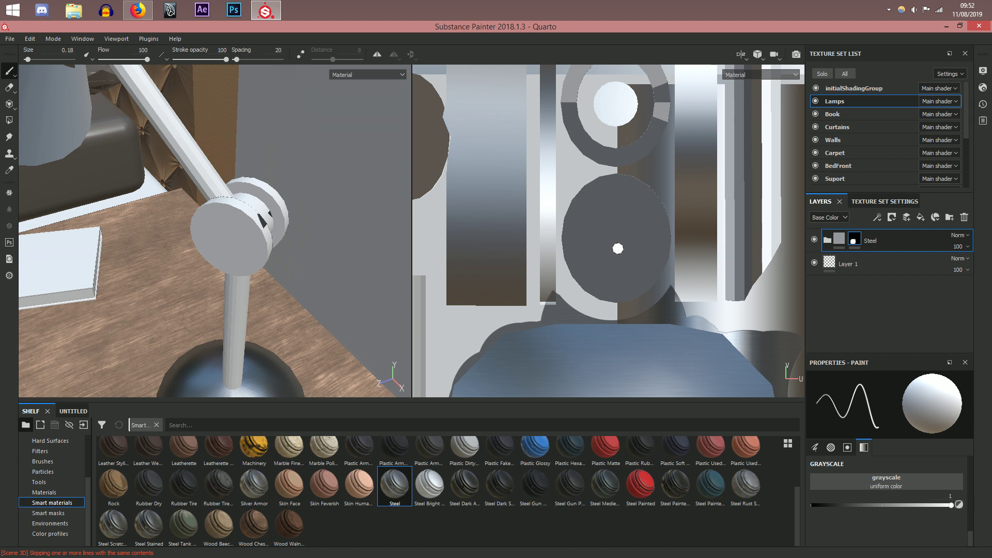
key("bracketleft")
mouse_move(619, 240)
left_mouse_down()
mouse_move(600, 212)
mouse_move(579, 207)
mouse_move(564, 243)
mouse_move(587, 250)
mouse_move(600, 290)
mouse_move(627, 271)
left_mouse_up()
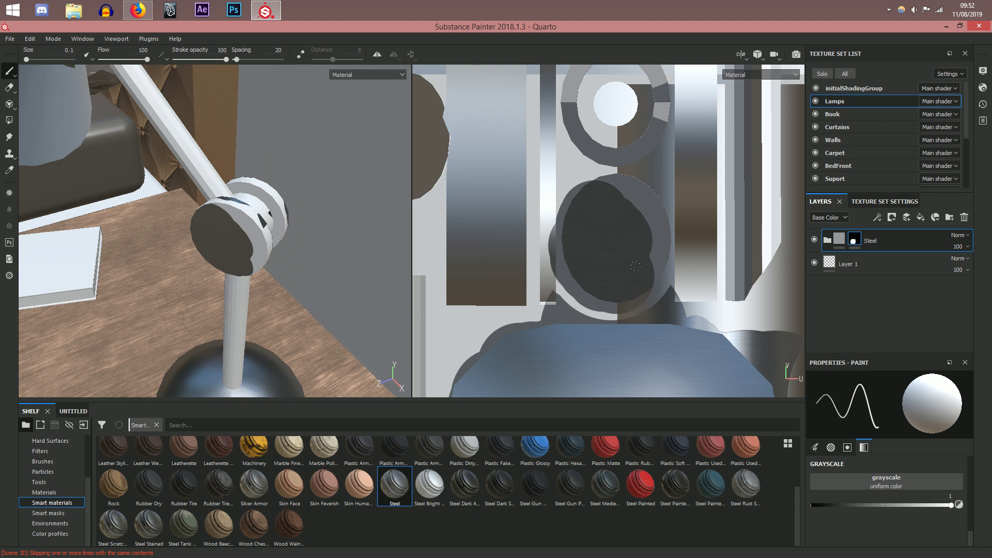
mouse_move(655, 276)
left_mouse_down()
mouse_move(667, 245)
mouse_move(658, 249)
mouse_move(655, 195)
mouse_move(633, 209)
mouse_move(609, 184)
left_mouse_up()
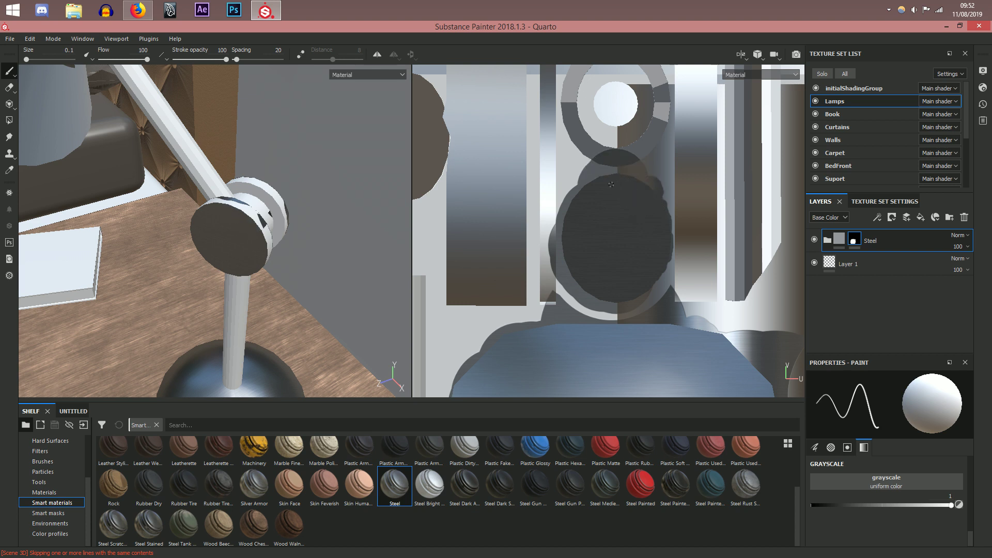
Step: Undo the steel spot on the joint disc's rim and paint the rim's narrow strip in the UV view instead
mouse_move(247, 227)
left_mouse_down("alt")
mouse_move(252, 268)
mouse_move(238, 266)
mouse_move(263, 249)
mouse_move(246, 240)
left_mouse_up("alt")
scroll(239, 267, "up", 2)
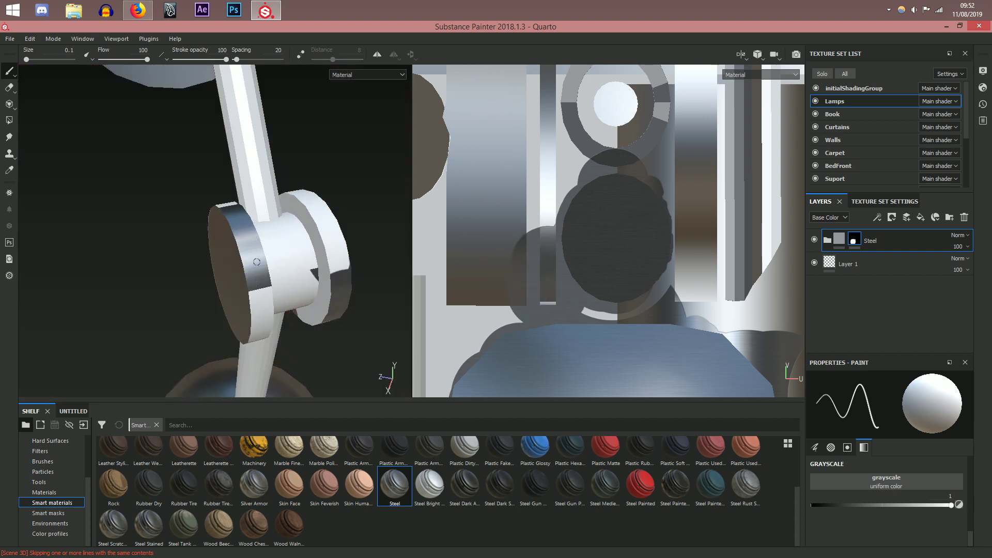
key("ctrl+z")
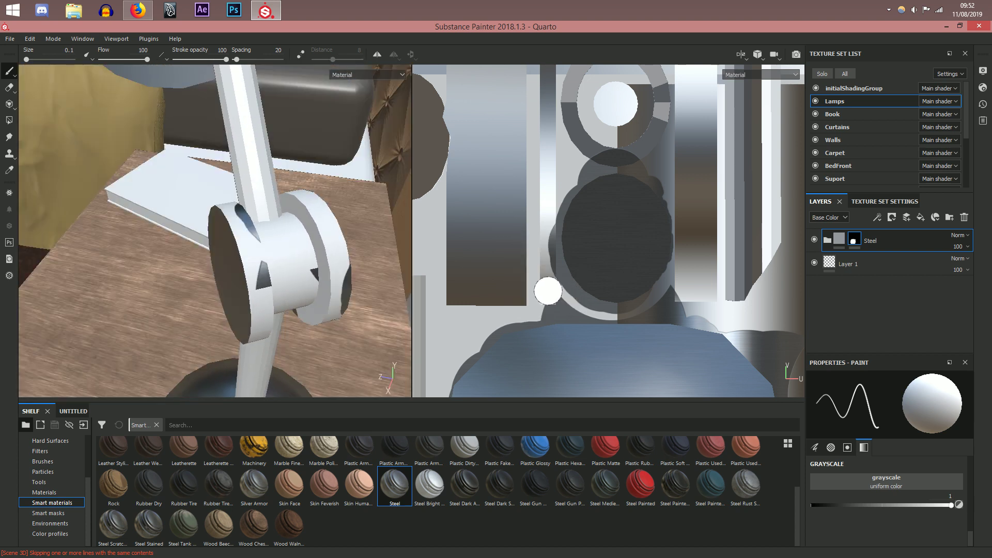
left_click_drag(549, 291, 553, 140)
middle_click_drag(552, 140, 552, 321, "alt")
left_click_drag(550, 298, 550, 121)
Step: Paint steel over the joint's ring-shaped inner faces and part of its central cylinder in the UV view
mouse_move(311, 272)
left_mouse_down("alt")
mouse_move(285, 266)
mouse_move(313, 262)
mouse_move(296, 259)
left_mouse_up("alt")
scroll(625, 246, "down", 1)
middle_click_drag(687, 268, 650, 227, "alt")
mouse_move(657, 224)
left_mouse_down()
mouse_move(644, 220)
mouse_move(639, 202)
mouse_move(662, 193)
mouse_move(659, 228)
mouse_move(626, 206)
mouse_move(633, 188)
mouse_move(623, 227)
left_mouse_up()
middle_click_drag(610, 253, 593, 187, "alt")
scroll(593, 187, "down", 1)
mouse_move(606, 196)
left_mouse_down()
mouse_move(620, 175)
mouse_move(635, 199)
mouse_move(634, 243)
mouse_move(611, 238)
mouse_move(602, 207)
mouse_move(574, 183)
mouse_move(561, 187)
mouse_move(543, 148)
mouse_move(566, 129)
mouse_move(587, 144)
mouse_move(602, 188)
left_mouse_up()
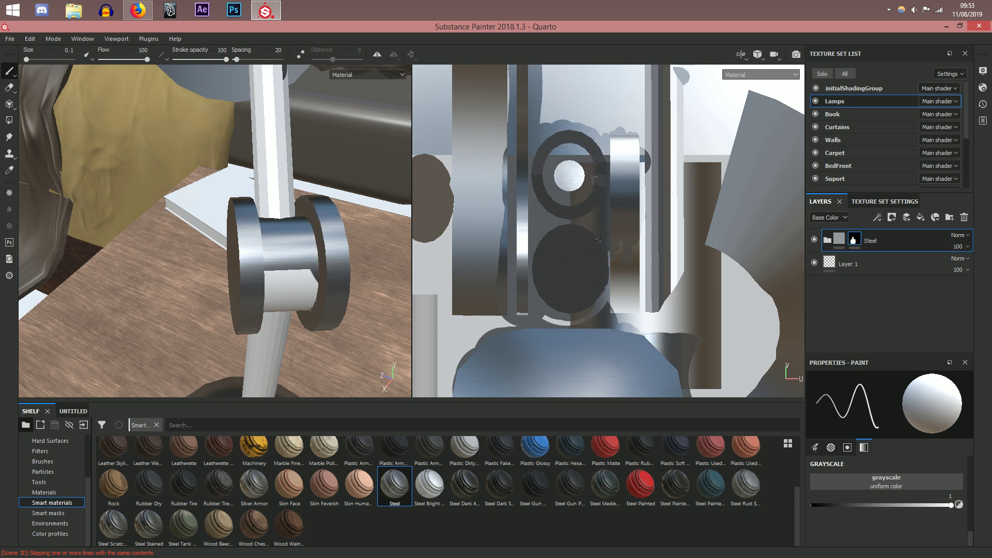
Step: Cover the rest of the cylinder between the two joint discs with steel in the UV view
left_click_drag(594, 296, 551, 319)
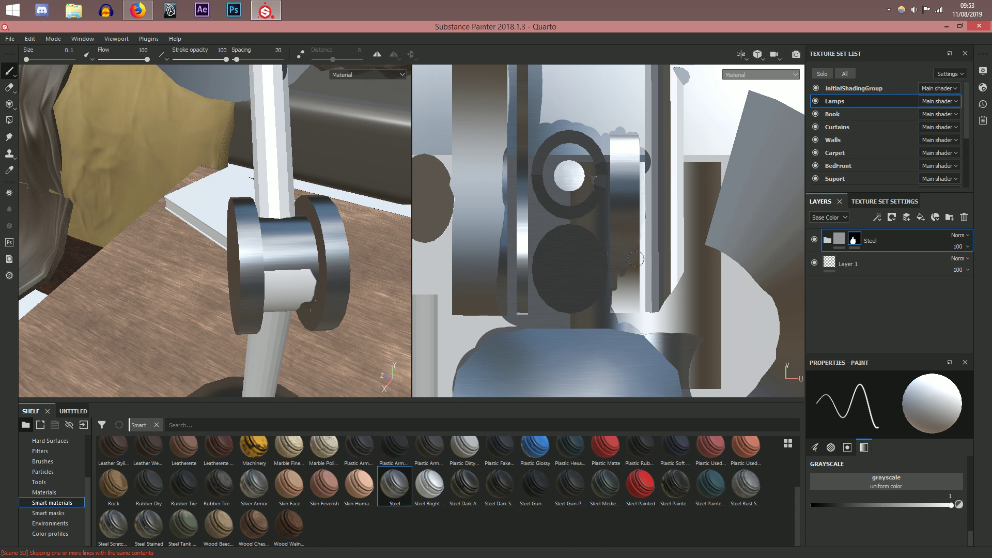
mouse_move(631, 270)
left_mouse_down()
mouse_move(627, 284)
mouse_move(620, 263)
mouse_move(565, 302)
left_mouse_up()
scroll(609, 306, "up", 4)
mouse_move(565, 262)
left_mouse_down()
mouse_move(585, 274)
mouse_move(577, 293)
mouse_move(604, 254)
mouse_move(608, 291)
left_mouse_up()
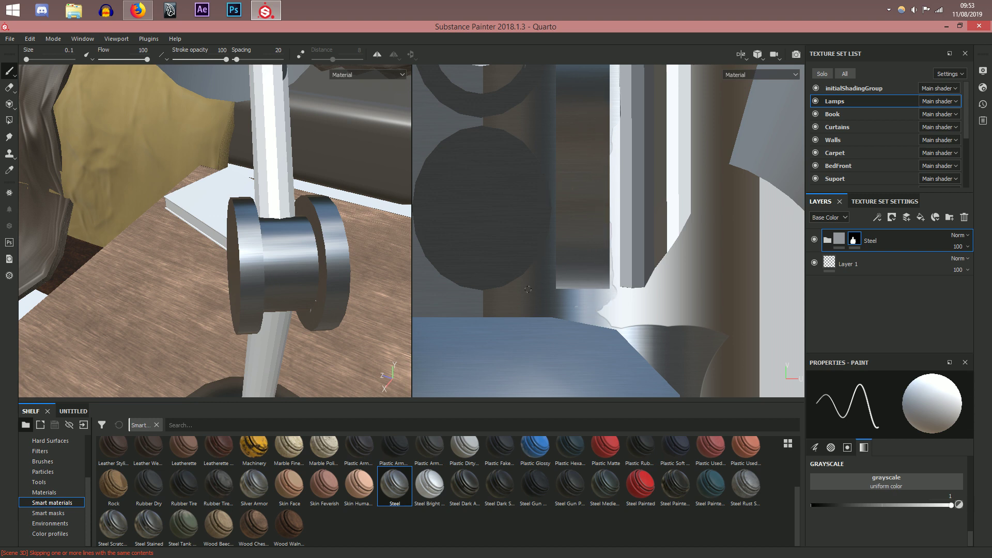
Step: Examine the lamp's joint, shade and head cylinder from several angles for missing or stray steel
left_click_drag(313, 286, 230, 250, "alt")
left_click_drag(307, 267, 361, 310, "alt")
scroll(324, 270, "down", 4)
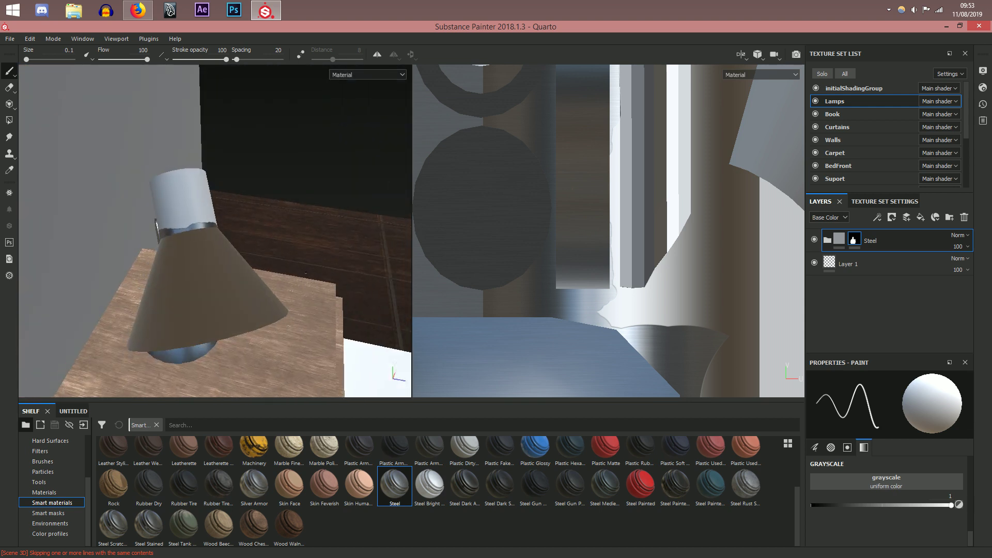
scroll(574, 258, "down", 6)
middle_click_drag(573, 258, 637, 293, "alt")
scroll(578, 261, "up", 2)
scroll(550, 248, "up", 3)
left_click_drag(351, 217, 258, 228, "alt")
mouse_move(258, 228)
middle_mouse_down("alt")
mouse_move(337, 305)
mouse_move(270, 243)
middle_mouse_up("alt")
Step: Set the paint grayscale to 0 and try erasing the stray steel where the lamp's head cylinder meets the shade
left_click_drag(845, 504, 767, 499)
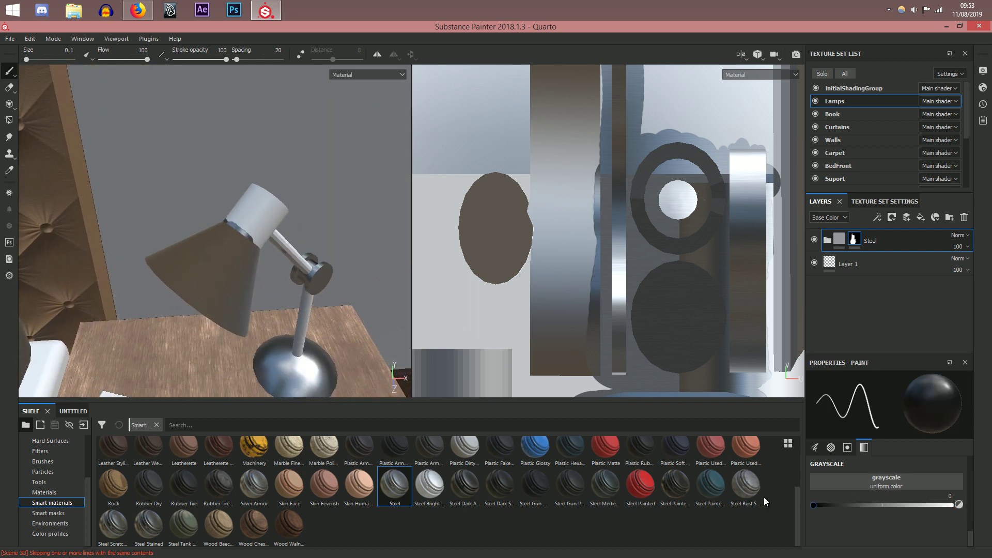
scroll(253, 243, "up", 2)
mouse_move(261, 237)
left_mouse_down()
mouse_move(243, 220)
mouse_move(251, 222)
left_mouse_up()
middle_click_drag(248, 221, 260, 236, "alt")
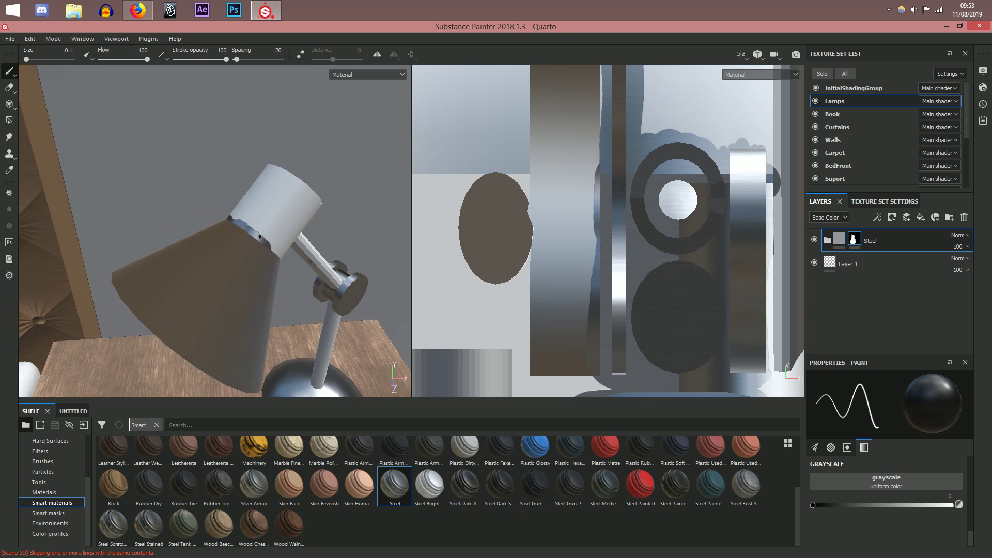
scroll(289, 238, "up", 3)
left_click_drag(264, 254, 236, 242)
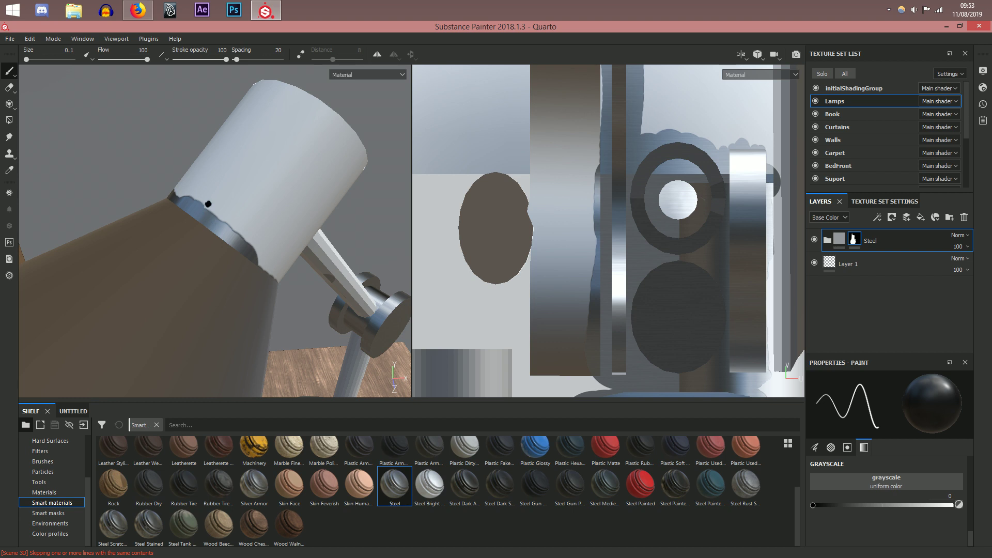
scroll(210, 212, "down", 2)
Step: Set the paint grayscale to 1 and paint steel over the lamp's whole head cylinder in the UV view
left_click_drag(869, 505, 951, 505)
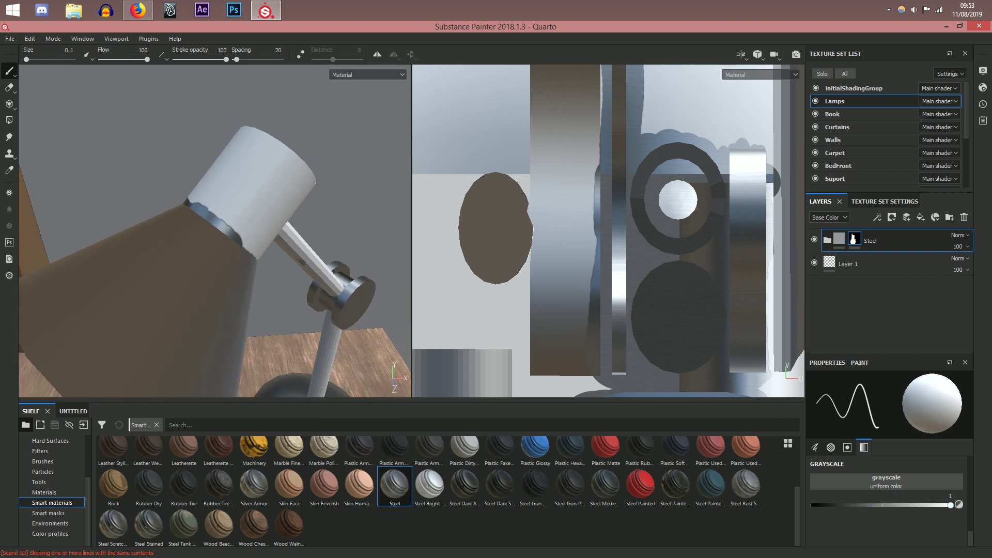
mouse_move(582, 162)
left_mouse_down()
mouse_move(566, 191)
mouse_move(574, 222)
mouse_move(575, 204)
mouse_move(561, 268)
mouse_move(520, 222)
mouse_move(543, 331)
mouse_move(581, 331)
mouse_move(587, 252)
left_mouse_up()
scroll(594, 203, "down", 1)
middle_click_drag(595, 204, 600, 312, "alt")
mouse_move(590, 283)
left_mouse_down()
mouse_move(585, 204)
mouse_move(560, 288)
left_mouse_up()
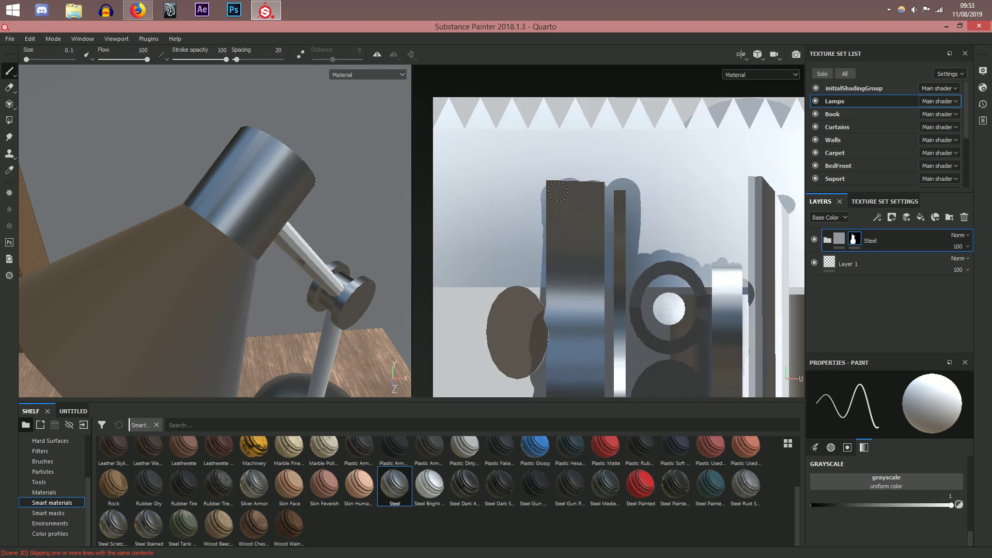
left_click_drag(558, 195, 618, 203)
Step: Paint steel onto the flat end cap of the lamp's head cylinder and check the whole lamp
left_click_drag(230, 221, 82, 210, "alt")
scroll(250, 201, "down", 2)
mouse_move(140, 230)
middle_mouse_down("alt")
mouse_move(209, 270)
mouse_move(260, 324)
middle_mouse_up("alt")
mouse_move(205, 247)
left_mouse_down()
mouse_move(193, 256)
mouse_move(208, 270)
mouse_move(213, 246)
mouse_move(202, 240)
left_mouse_up()
mouse_move(283, 299)
left_mouse_down("alt")
mouse_move(352, 264)
mouse_move(359, 235)
mouse_move(305, 251)
mouse_move(283, 280)
mouse_move(243, 244)
left_mouse_up("alt")
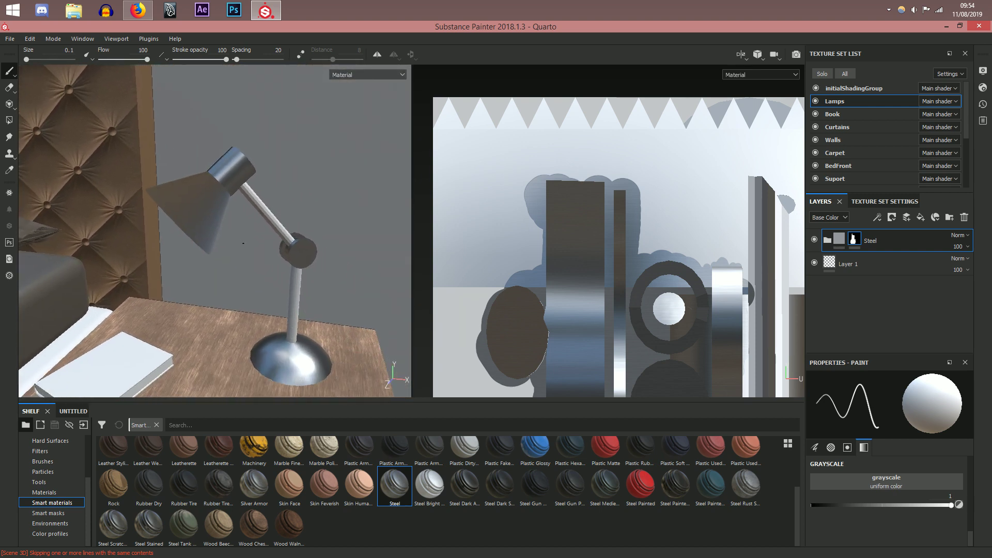
scroll(732, 352, "down", 1)
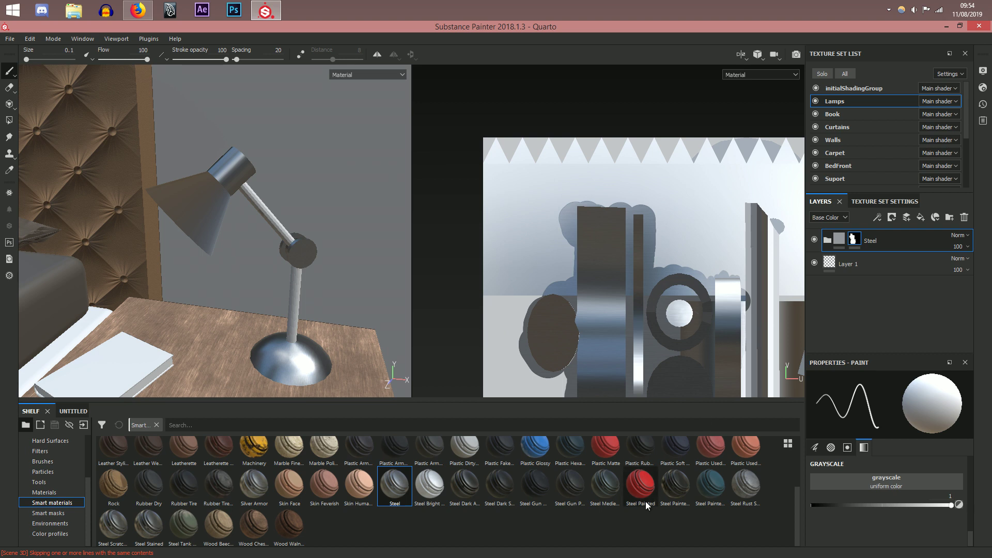
Step: Add the Steel Painted smart material above the Steel layer on Lamps and give it a black mask
mouse_move(646, 502)
left_mouse_down()
mouse_move(833, 397)
mouse_move(884, 236)
left_mouse_up()
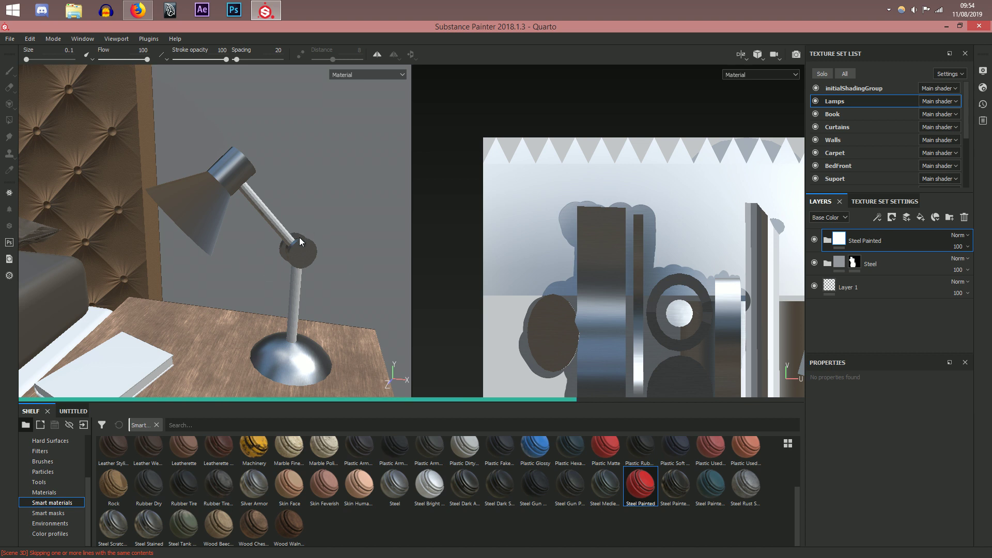
scroll(289, 274, "up", 5)
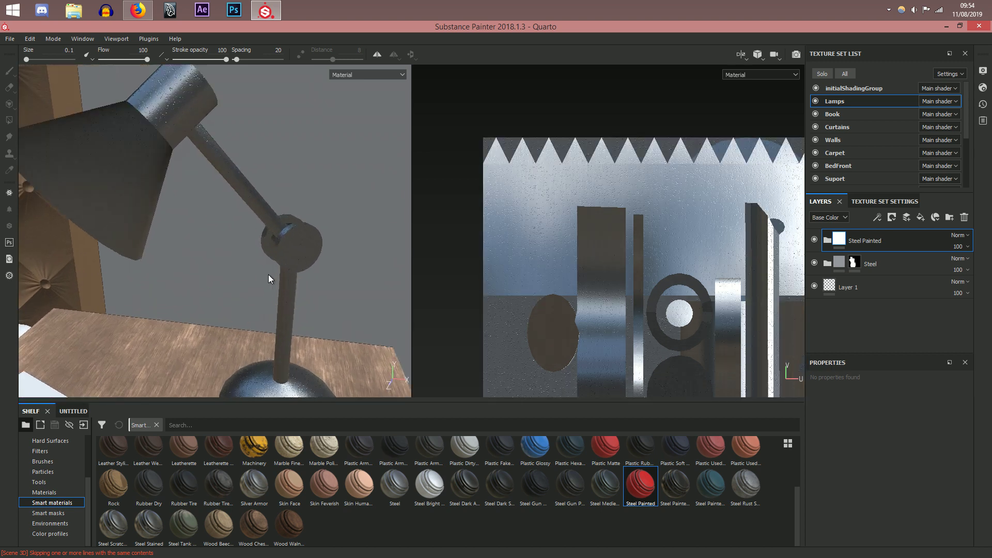
scroll(269, 279, "up", 2)
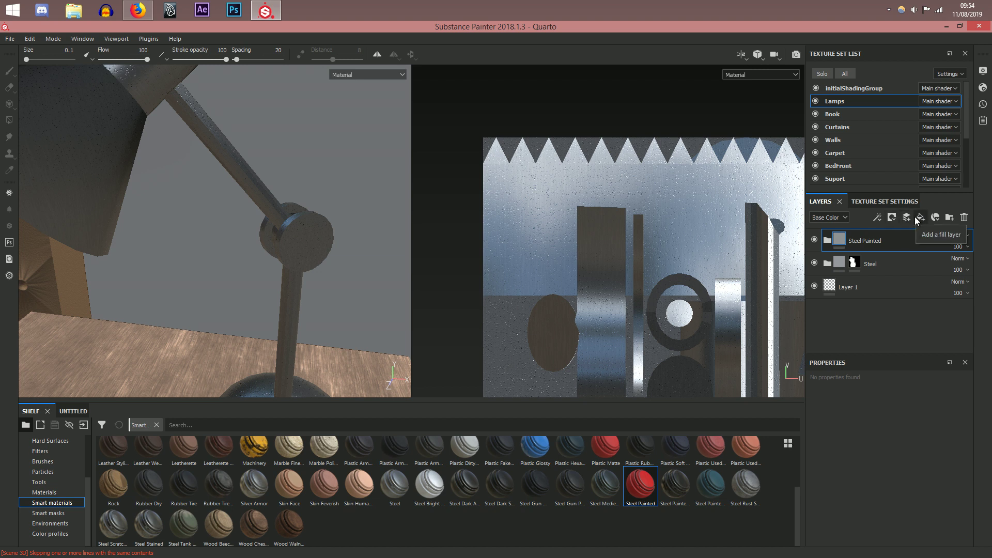
left_click(892, 217)
left_click(918, 242)
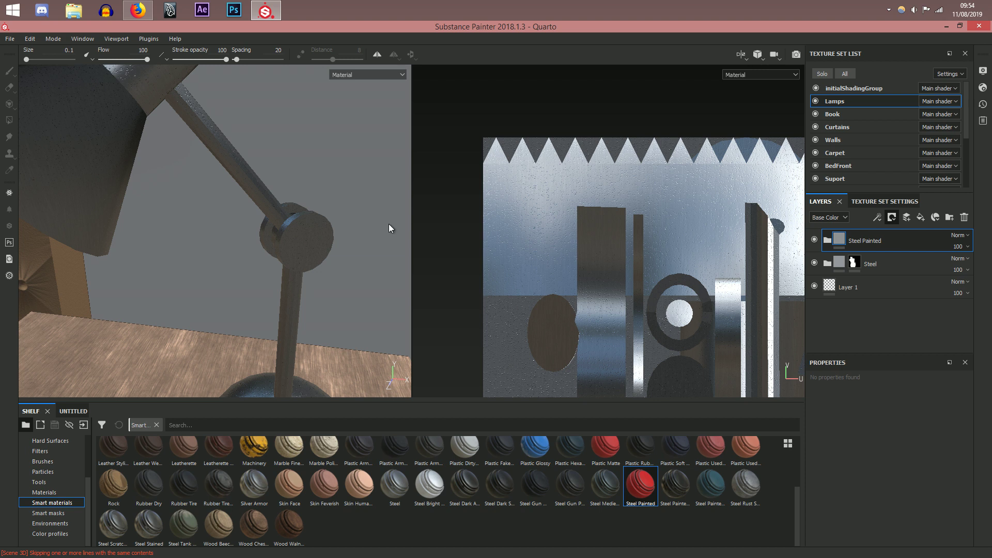
Step: Paint the Steel Painted material onto the lamp's upper arm in the 3D view
left_click(234, 163)
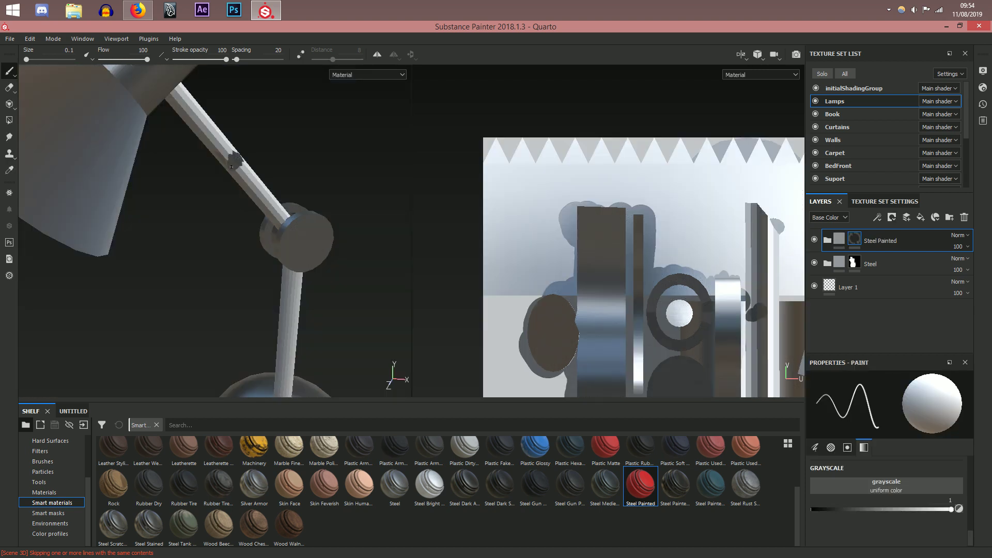
Step: Paint the lower end of the lamp upper arm's narrow UV strips into the Steel Painted mask and reduce the brush size
middle_click_drag(773, 313, 666, 213)
mouse_move(684, 247)
left_mouse_down()
mouse_move(681, 206)
mouse_move(688, 229)
left_mouse_up()
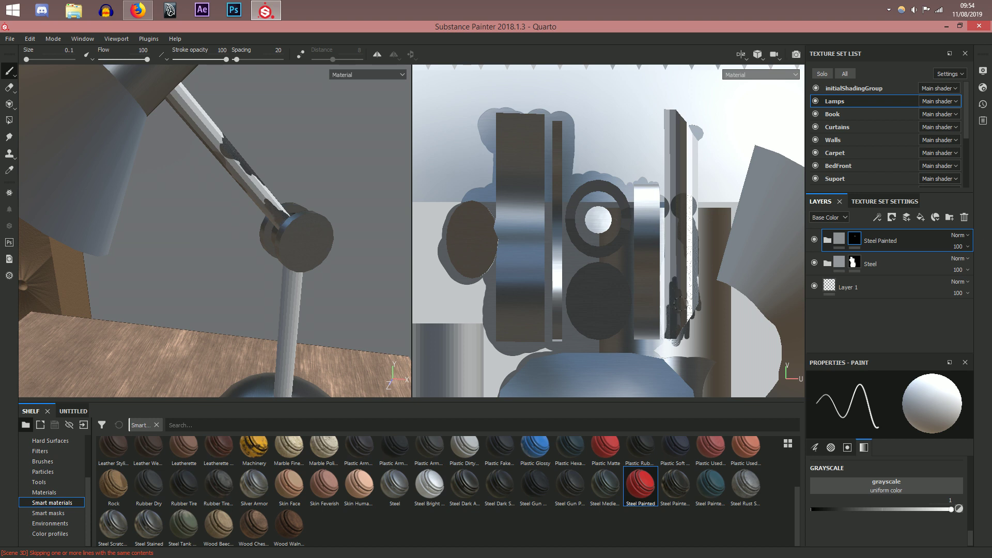
right_click_drag(690, 299, 714, 299, "ctrl")
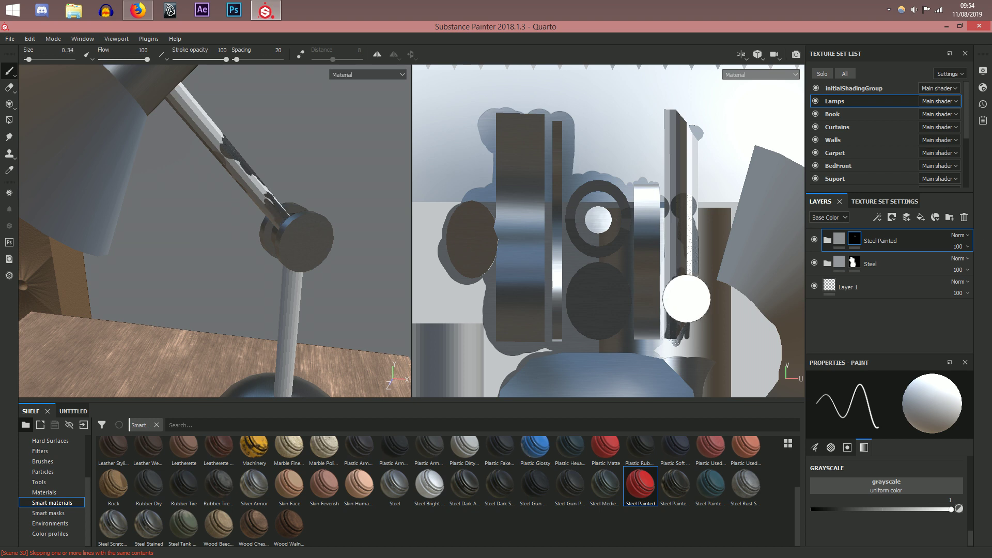
key("bracketleft")
key("bracketleft")
key("bracketleft")
key("bracketleft")
scroll(681, 326, "up", 4)
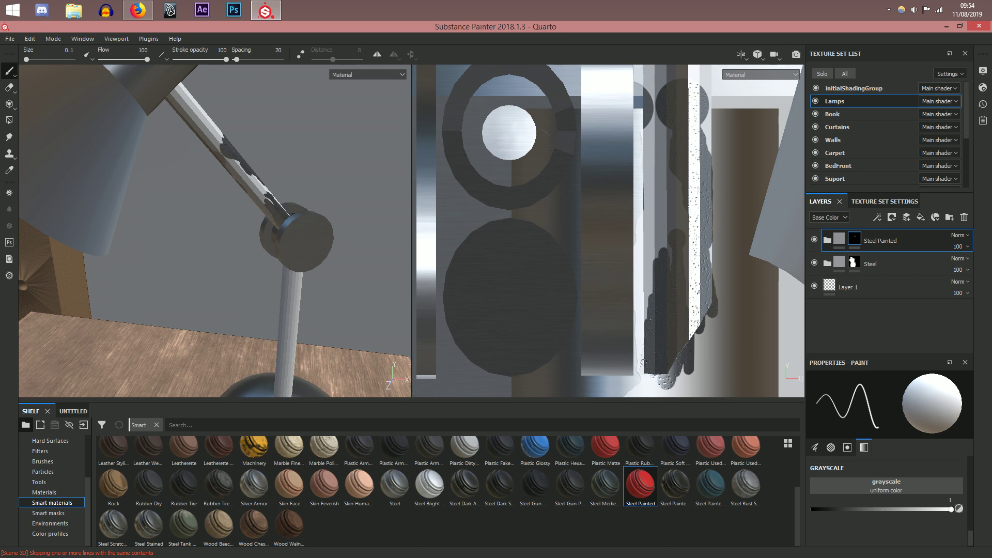
Step: Paint along the full length of the upper arm's narrow UV strips in the Steel Painted mask, including their slanted ends
mouse_move(646, 341)
left_mouse_down()
mouse_move(652, 243)
mouse_move(674, 255)
mouse_move(715, 243)
left_mouse_up()
middle_click_drag(692, 223, 683, 350, "alt")
mouse_move(716, 218)
left_mouse_down()
mouse_move(704, 274)
mouse_move(641, 295)
mouse_move(646, 319)
left_mouse_up()
middle_click_drag(670, 195, 676, 360, "alt")
mouse_move(694, 290)
left_mouse_down()
mouse_move(700, 243)
mouse_move(692, 296)
mouse_move(681, 261)
mouse_move(674, 331)
mouse_move(654, 362)
left_mouse_up()
middle_click_drag(654, 363, 650, 329, "alt")
mouse_move(651, 329)
left_mouse_down()
mouse_move(645, 342)
mouse_move(628, 178)
mouse_move(656, 162)
mouse_move(697, 195)
left_mouse_up()
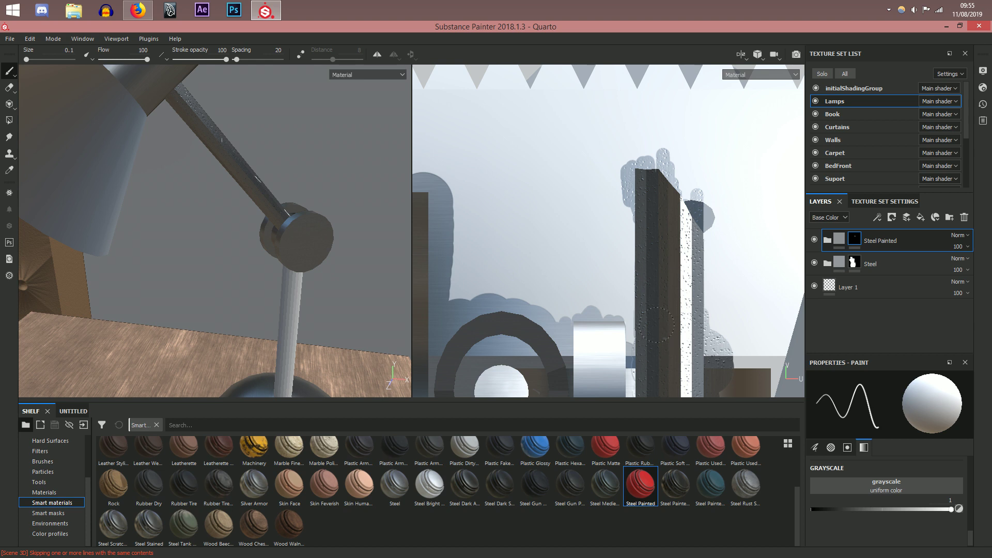
scroll(700, 322, "down", 1)
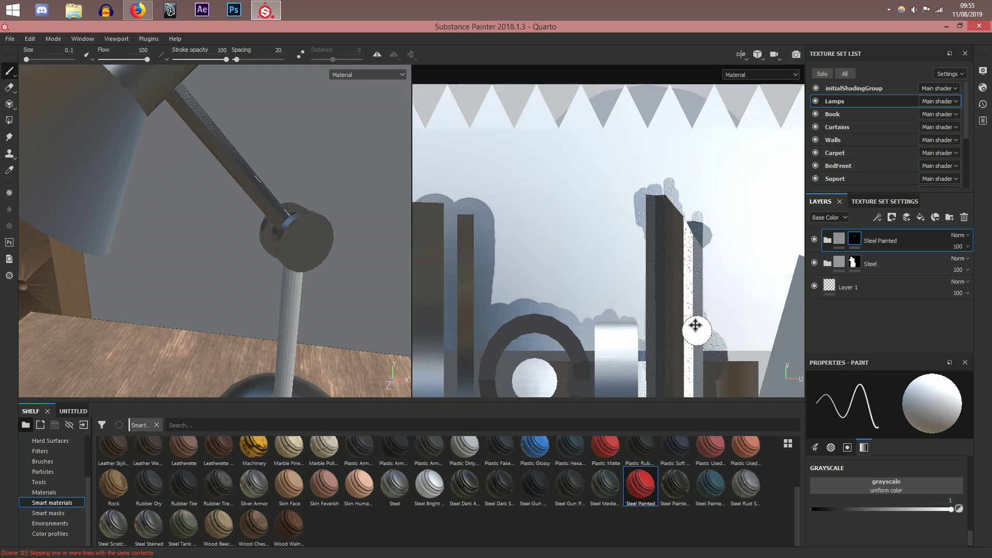
middle_click_drag(696, 325, 668, 195, "alt")
left_click(669, 244)
middle_click_drag(647, 291, 614, 191)
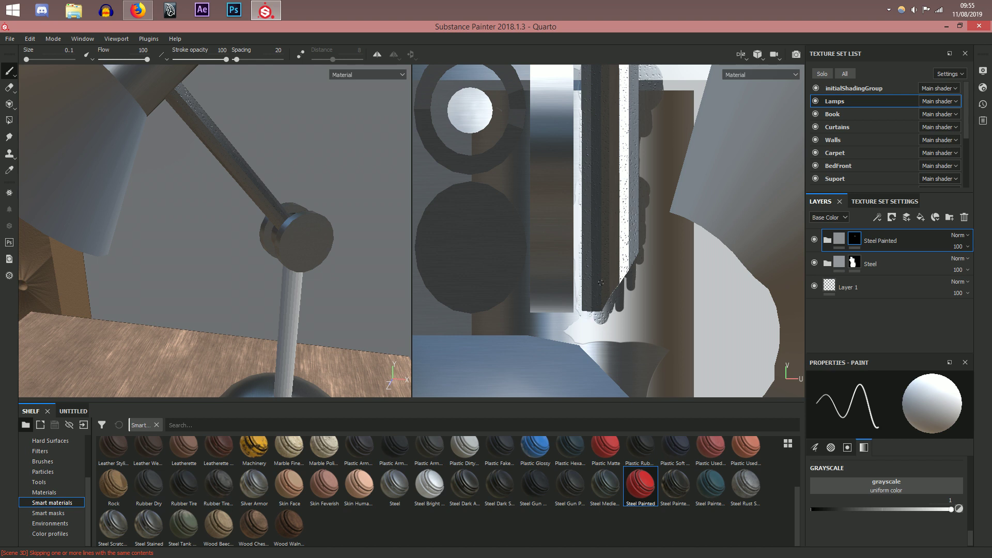
Step: Paint the entire rectangular UV island of the lamp's vertical stem into the Steel Painted mask
left_click_drag(341, 213, 170, 212, "alt")
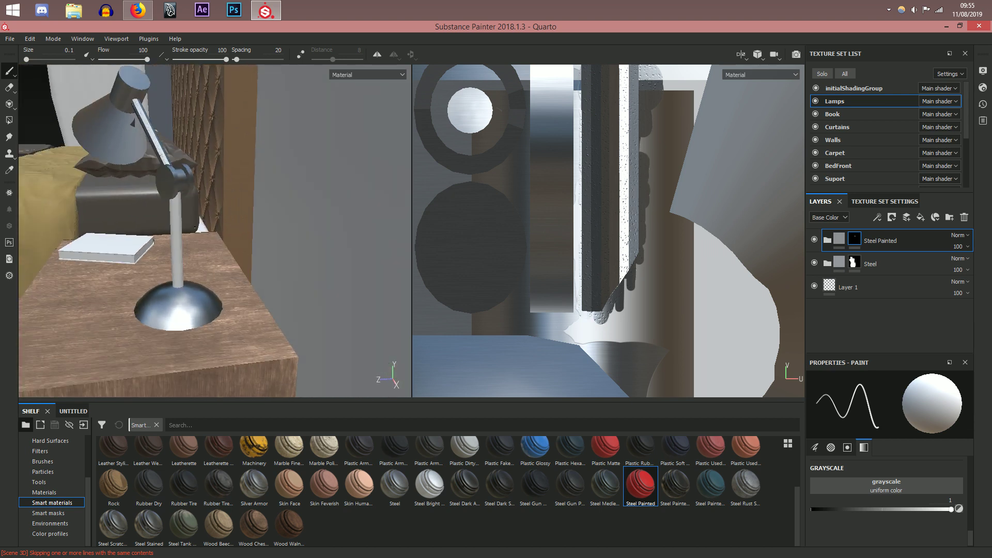
scroll(675, 259, "down", 2)
scroll(212, 253, "up", 3)
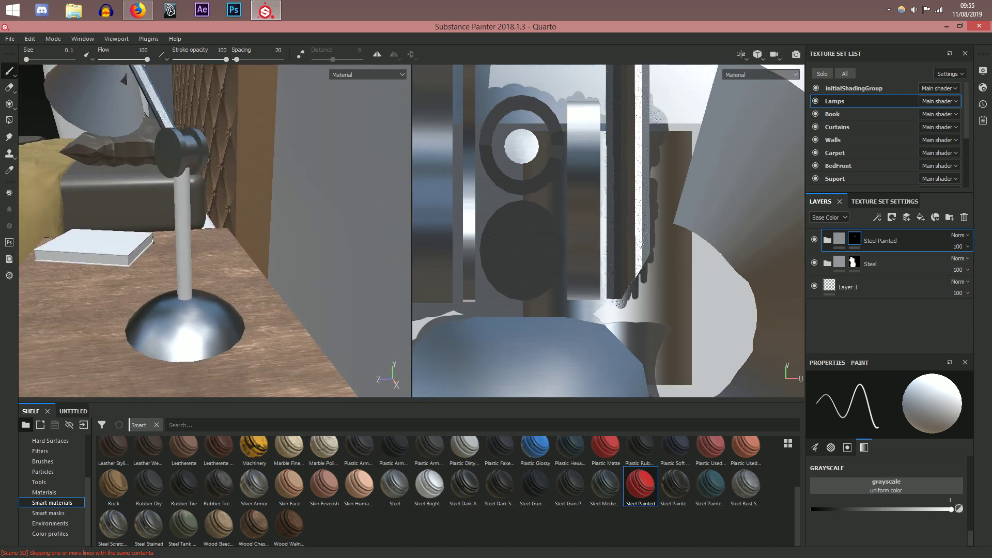
left_click_drag(161, 247, 189, 239, "alt")
key("alt+q")
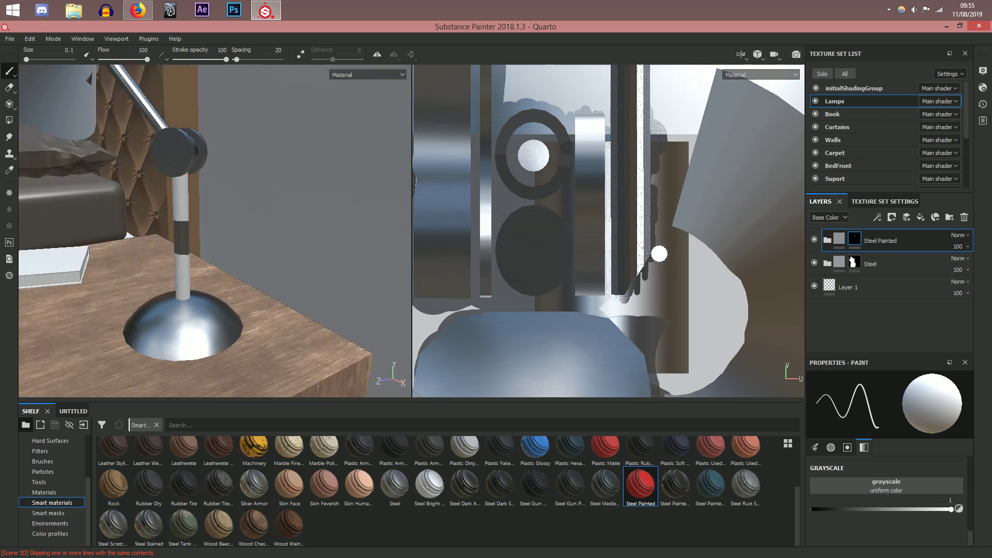
scroll(656, 250, "down", 4)
scroll(573, 290, "up", 2)
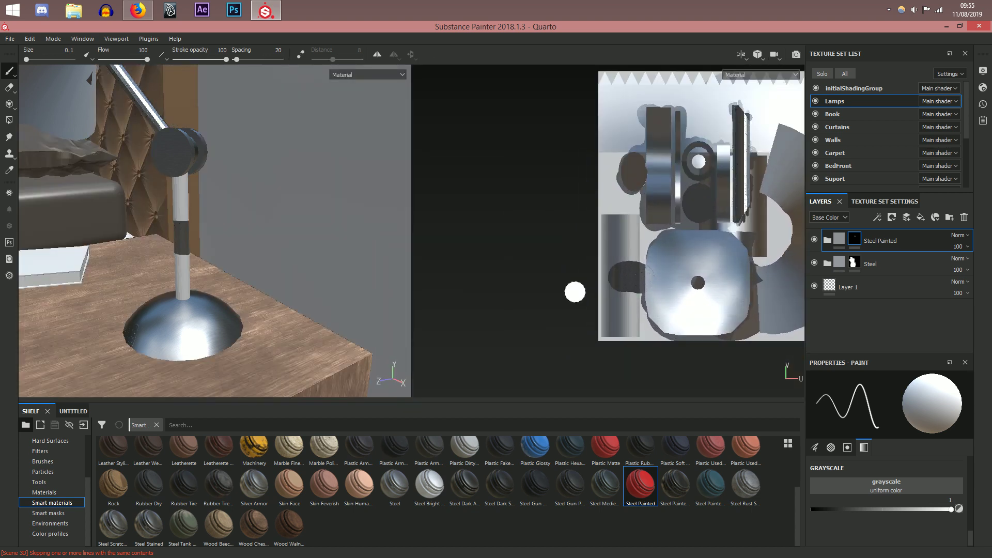
scroll(625, 290, "up", 1)
left_click_drag(619, 279, 616, 259)
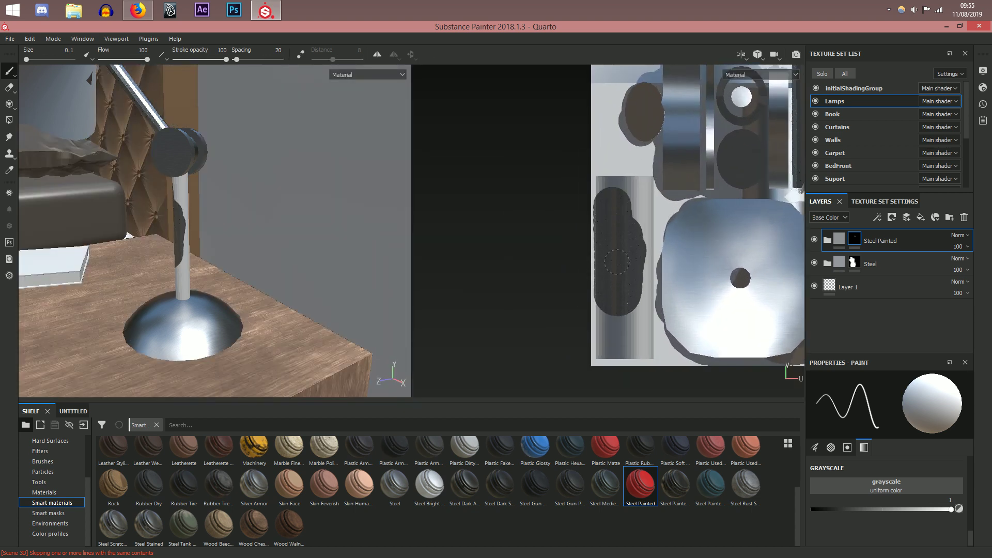
mouse_move(614, 198)
left_mouse_down()
mouse_move(626, 190)
mouse_move(633, 245)
left_mouse_up()
mouse_move(631, 283)
left_mouse_down()
mouse_move(631, 352)
mouse_move(609, 340)
left_mouse_up()
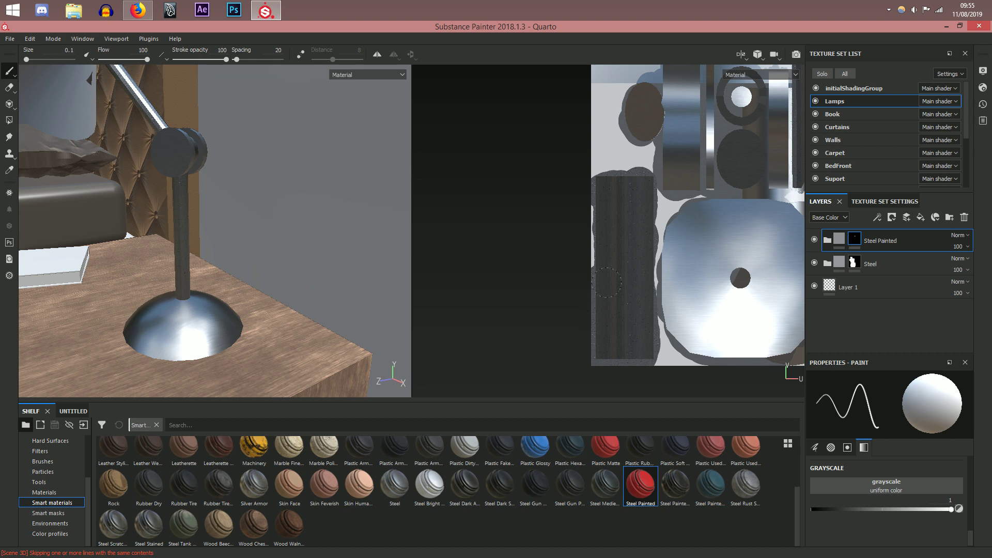
scroll(205, 268, "up", 3)
left_click_drag(176, 282, 207, 297, "alt")
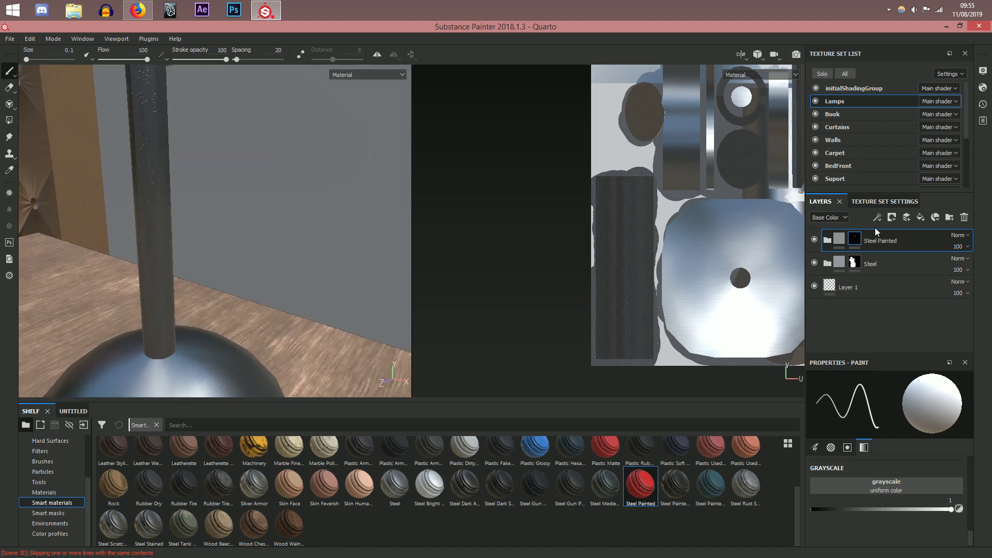
Step: Expand the Steel Painted folder and give its Paint layer a white mask in place of the generated one
left_click(841, 240)
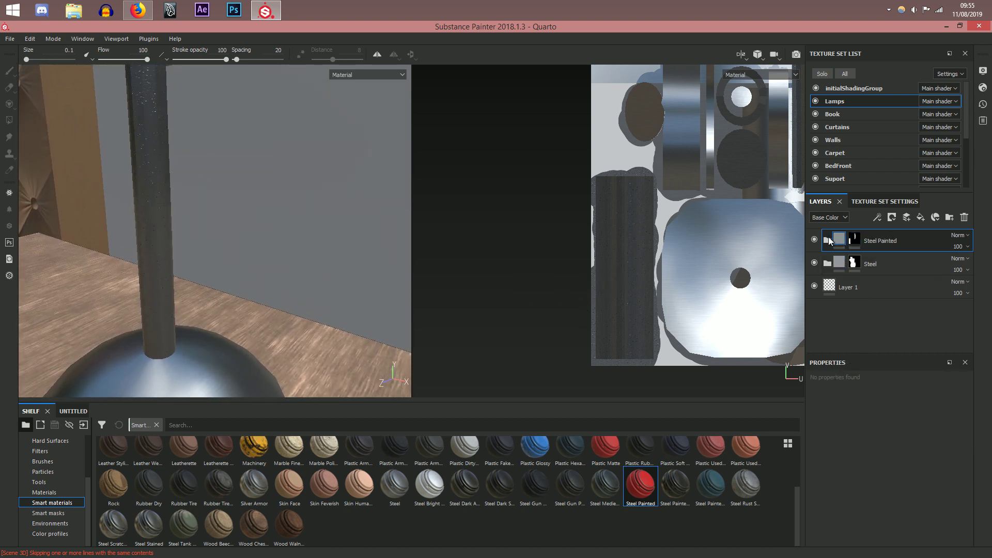
left_click(828, 240)
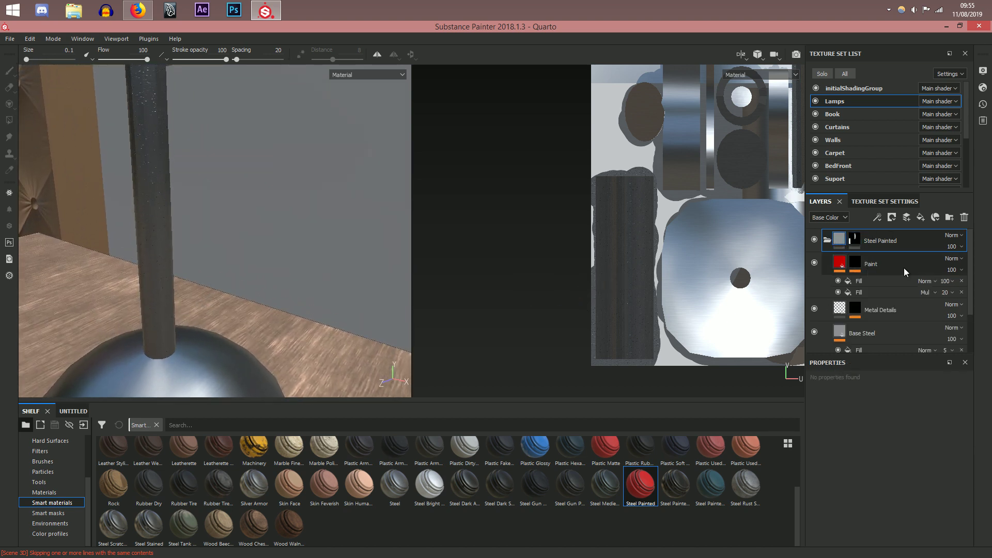
left_click(856, 263)
key("f")
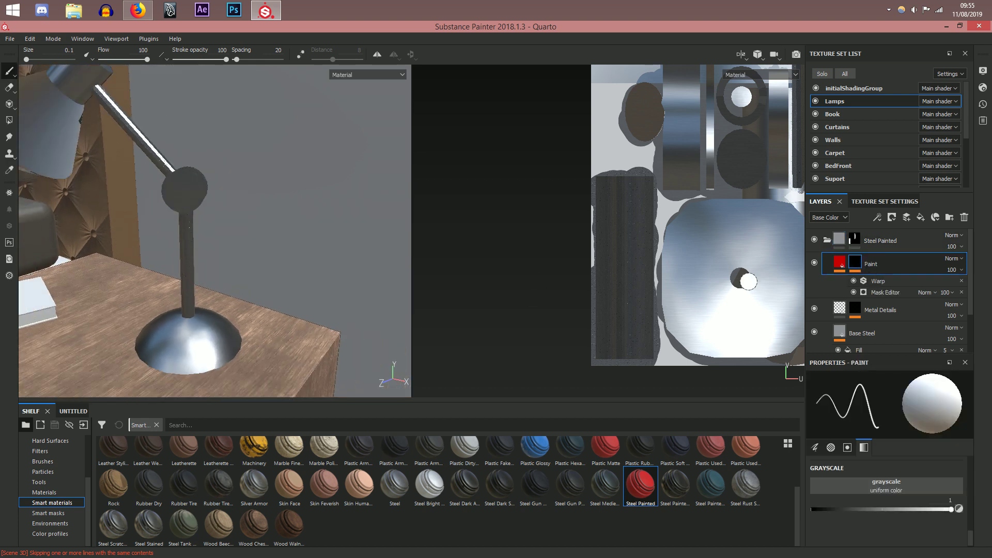
right_click(862, 264)
left_click(886, 272)
scroll(155, 261, "down", 3)
left_click_drag(155, 261, 199, 266, "alt")
mouse_move(199, 266)
middle_mouse_down("alt")
mouse_move(221, 291)
mouse_move(351, 280)
middle_mouse_up("alt")
Step: Set the base color of the Paint layer's fill to black
left_click(841, 263)
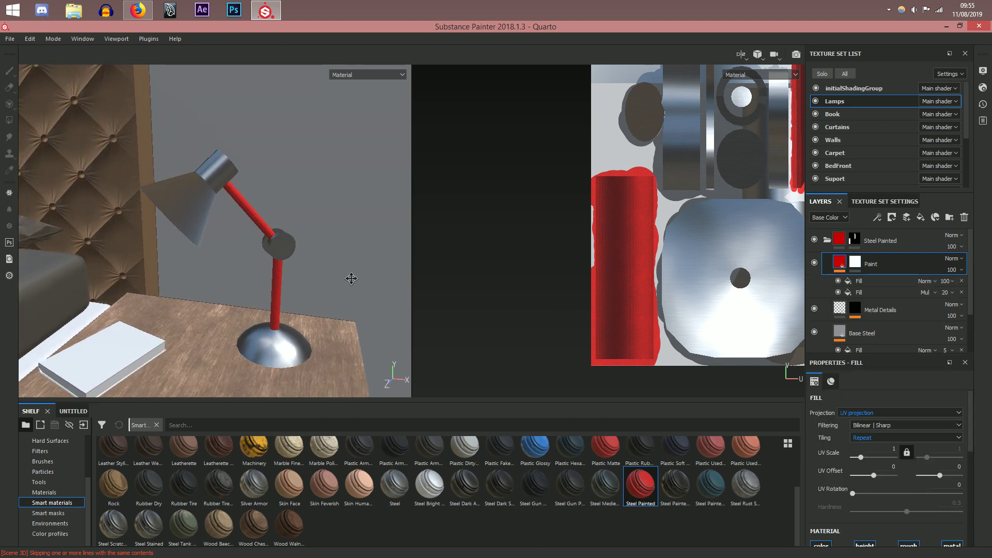
scroll(317, 282, "up", 5)
scroll(280, 293, "down", 2)
scroll(282, 296, "down", 5)
left_click_drag(288, 297, 460, 304, "alt")
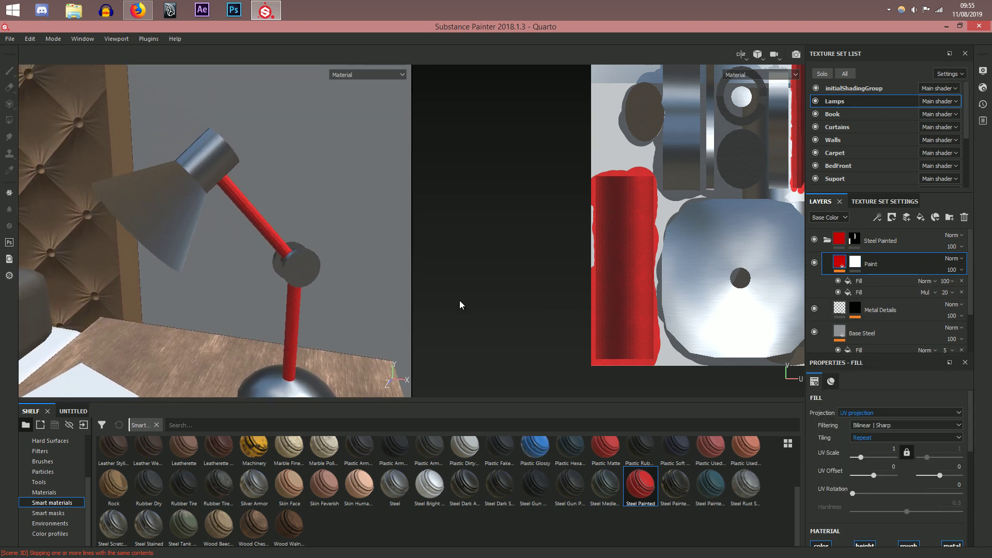
scroll(908, 470, "down", 5)
left_click(893, 408)
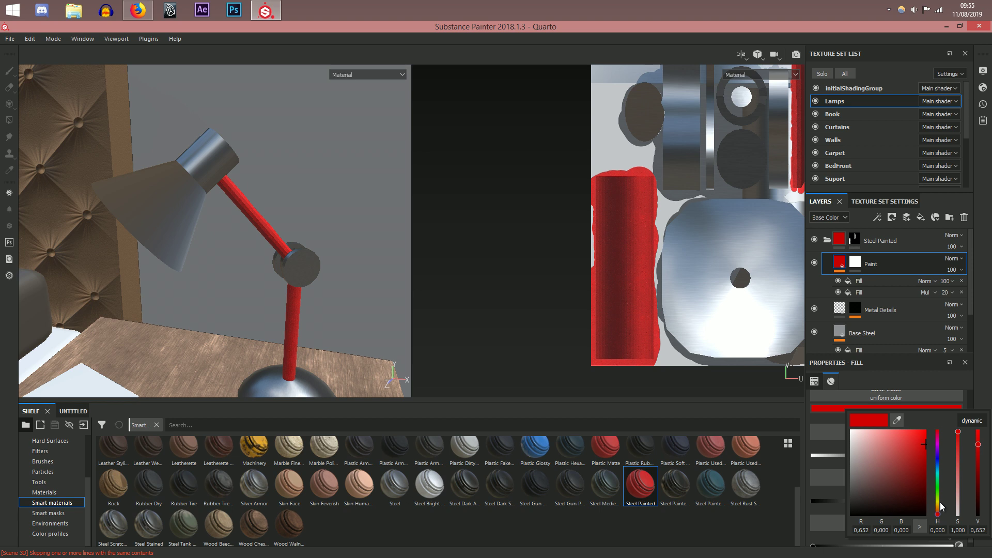
left_click(257, 309)
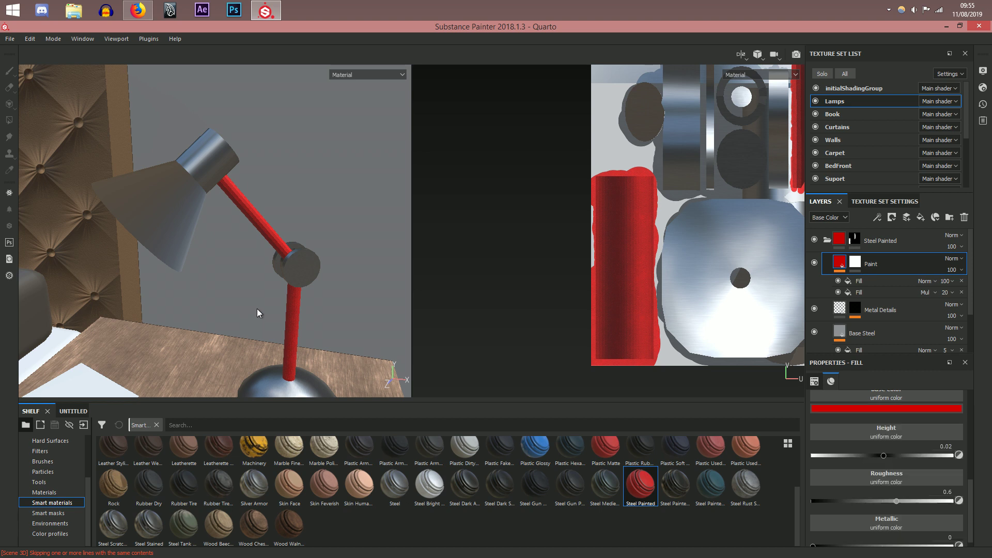
scroll(257, 309, "down", 3)
left_click(900, 408)
left_click_drag(866, 467, 842, 530)
Step: Activate the Steel Painted folder's mask for painting and set the brush grayscale to 1
left_click_drag(280, 321, 340, 274, "alt")
scroll(281, 266, "down", 2)
scroll(300, 256, "up", 3)
left_click_drag(262, 233, 257, 243, "alt")
scroll(698, 249, "down", 1)
middle_click_drag(698, 249, 617, 271, "alt")
left_click_drag(268, 188, 258, 235, "alt")
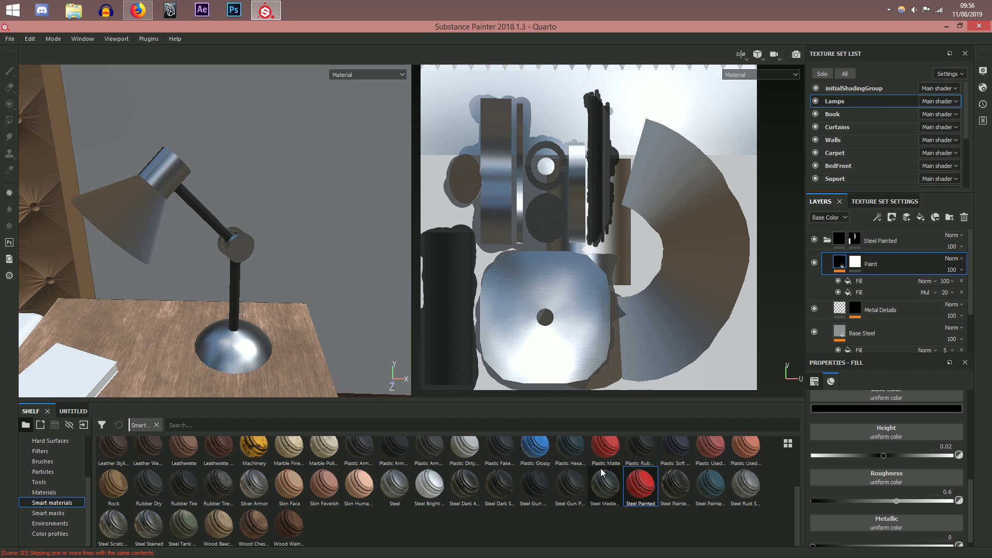
left_click(860, 264)
left_click(855, 238)
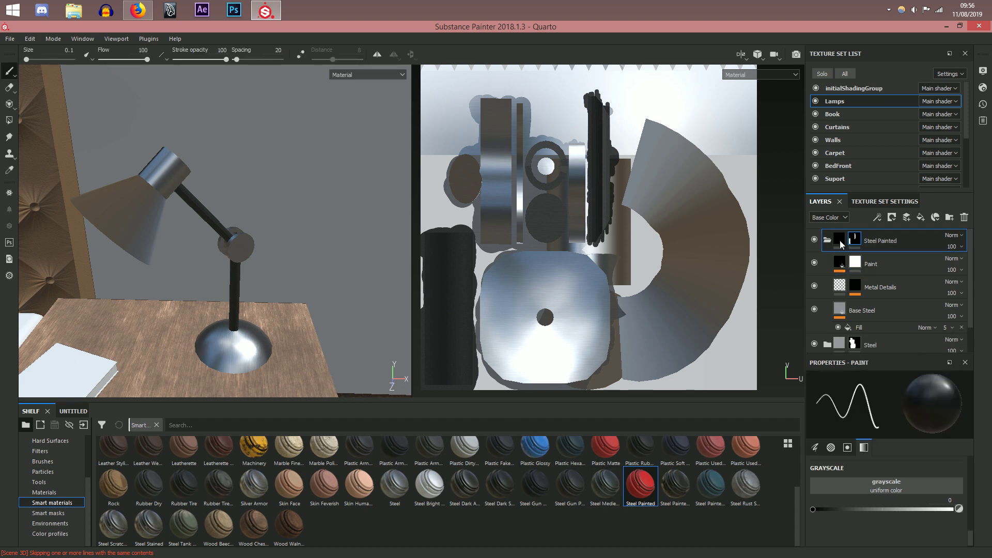
scroll(709, 266, "up", 2)
left_click_drag(864, 509, 963, 507)
Step: Try brush dabs on the lampshade's curved UV island, set the brush size to 0.26, and undo the last strokes
left_click(616, 320)
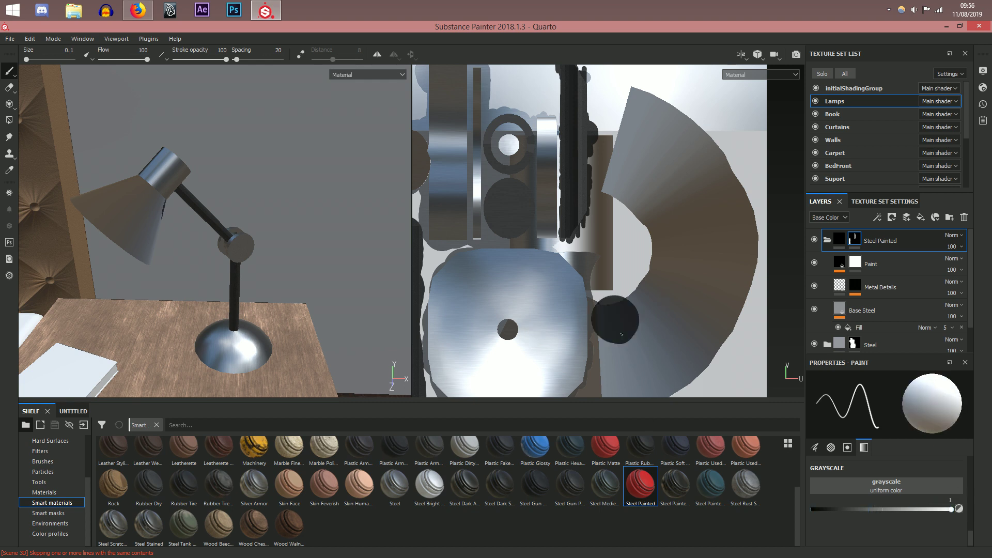
scroll(623, 334, "down", 2)
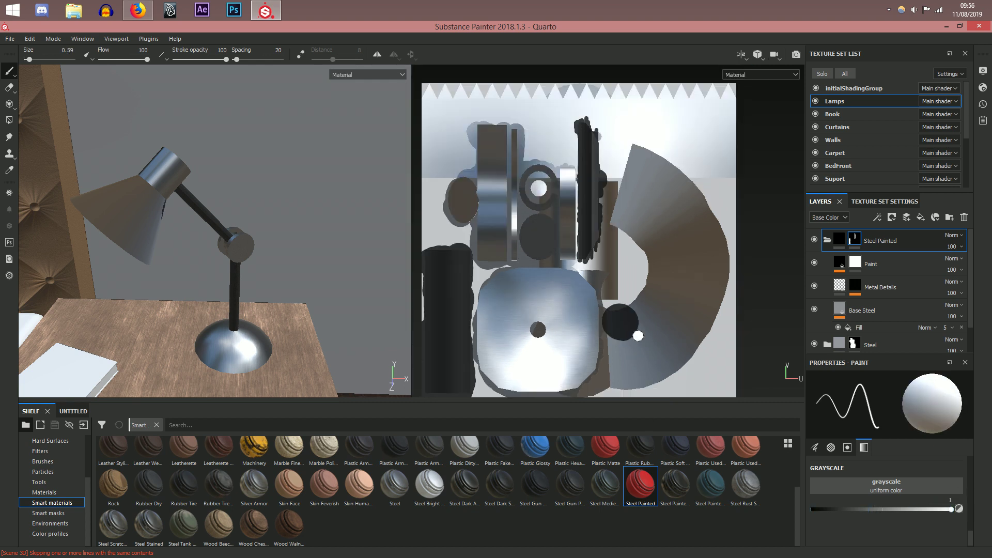
left_click(630, 340)
key("ctrl+z")
left_click(688, 301)
right_click_drag(689, 300, 670, 297, "ctrl")
mouse_move(689, 297)
left_mouse_down()
mouse_move(658, 289)
mouse_move(648, 311)
left_mouse_up()
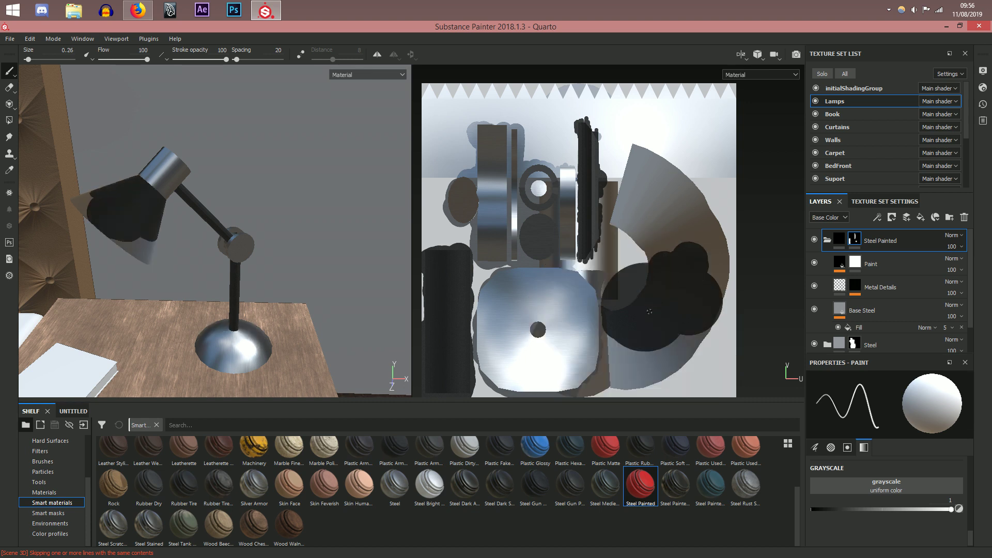
key("ctrl+z")
key("ctrl+z")
key("ctrl+z")
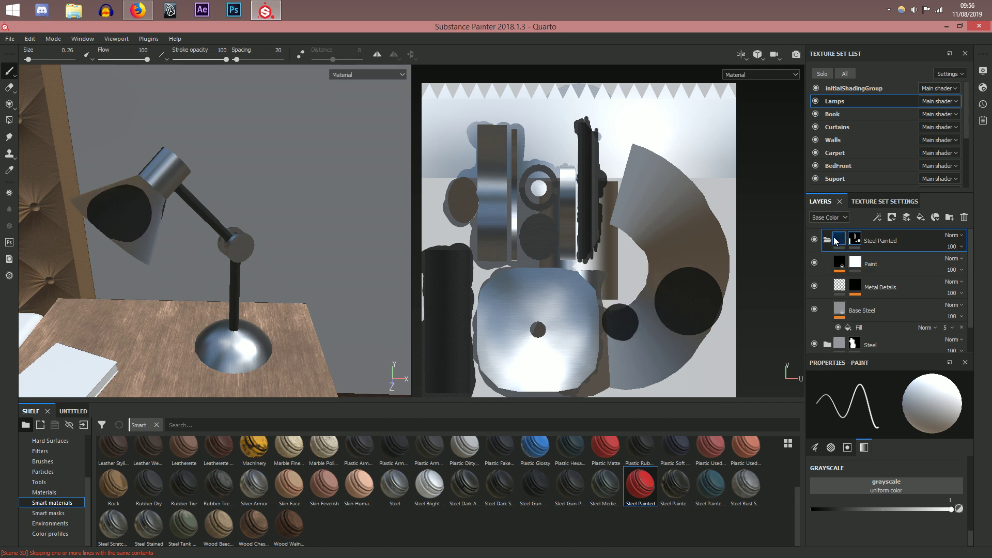
Step: Collapse the Steel Painted folder, move it below Steel, and paint the lampshade's whole curved UV island into its mask
left_click(829, 240)
left_click_drag(882, 244, 879, 277)
mouse_move(654, 307)
left_mouse_down()
mouse_move(645, 337)
mouse_move(667, 372)
mouse_move(716, 284)
mouse_move(703, 243)
mouse_move(693, 269)
mouse_move(667, 227)
mouse_move(648, 253)
mouse_move(644, 227)
mouse_move(628, 221)
mouse_move(623, 170)
mouse_move(643, 147)
mouse_move(695, 173)
mouse_move(670, 202)
left_mouse_up()
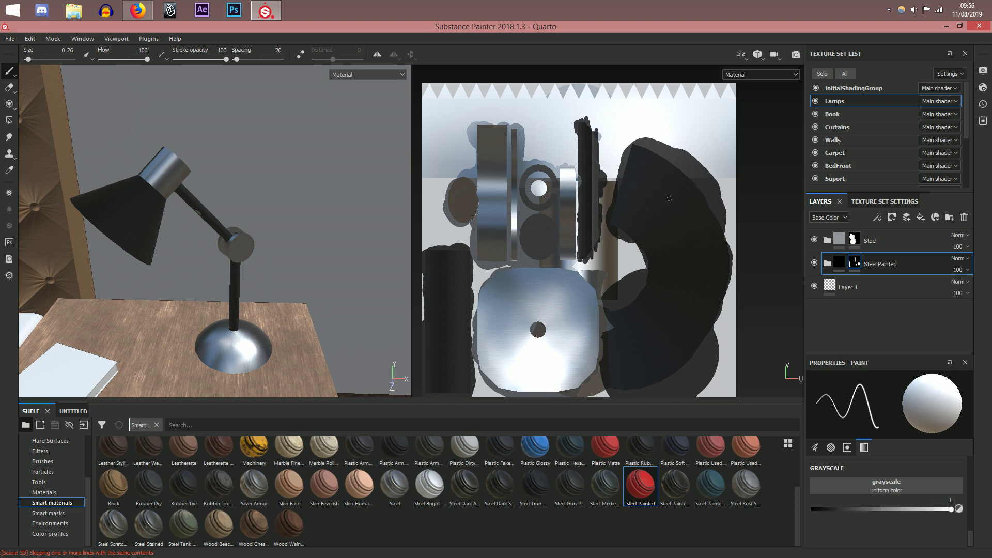
Step: Remove the leftover steel spot on the lamp's upper arm by painting the Steel mask with grayscale 0
left_click_drag(191, 276, 223, 274, "alt")
left_click_drag(226, 223, 213, 229, "alt")
scroll(213, 229, "up", 6)
left_click(215, 207)
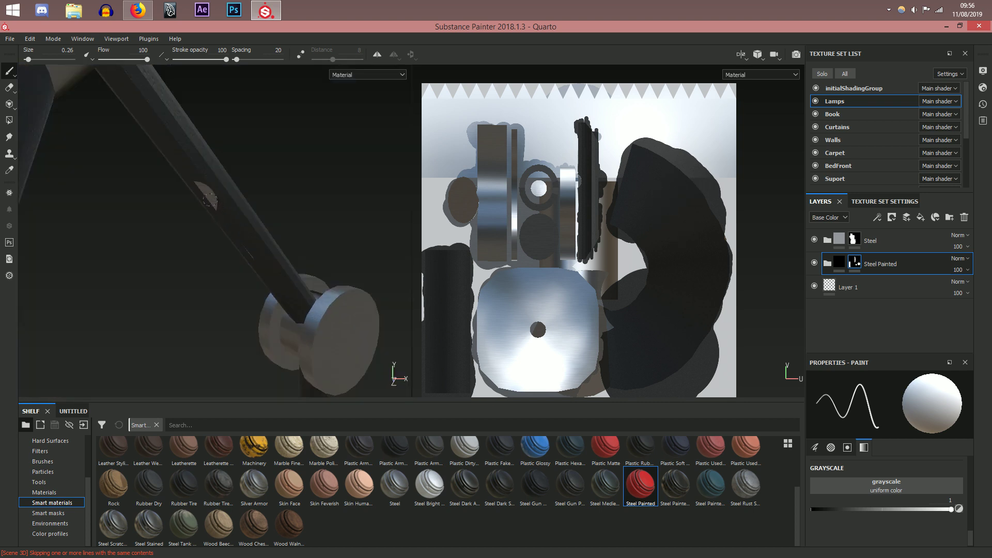
left_click(859, 244)
left_click_drag(952, 510, 790, 511)
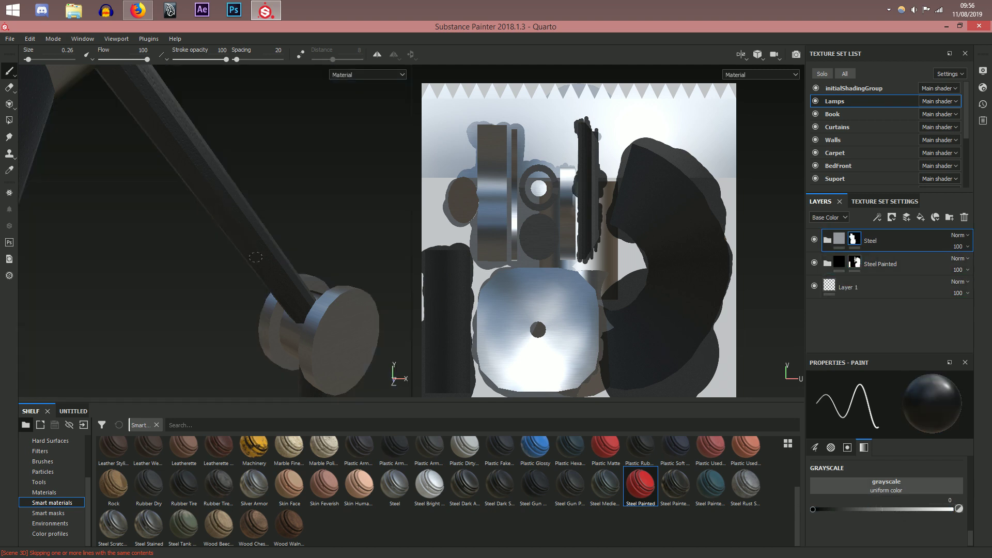
Step: Try to cover the light triangle on the lampshade by painting the Steel Painted mask with grayscale 1
scroll(256, 258, "down", 5)
left_click_drag(256, 257, 143, 357, "alt")
middle_click_drag(143, 357, 273, 246, "alt")
left_click_drag(274, 245, 391, 252, "alt")
middle_click_drag(347, 250, 318, 288, "alt")
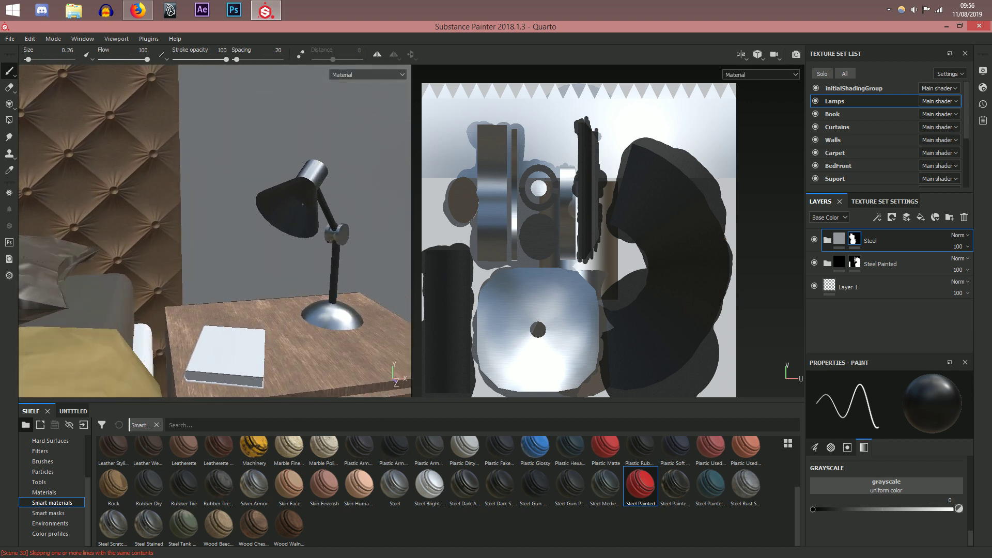
left_click_drag(339, 248, 372, 240, "alt")
right_click_drag(372, 241, 403, 269, "alt")
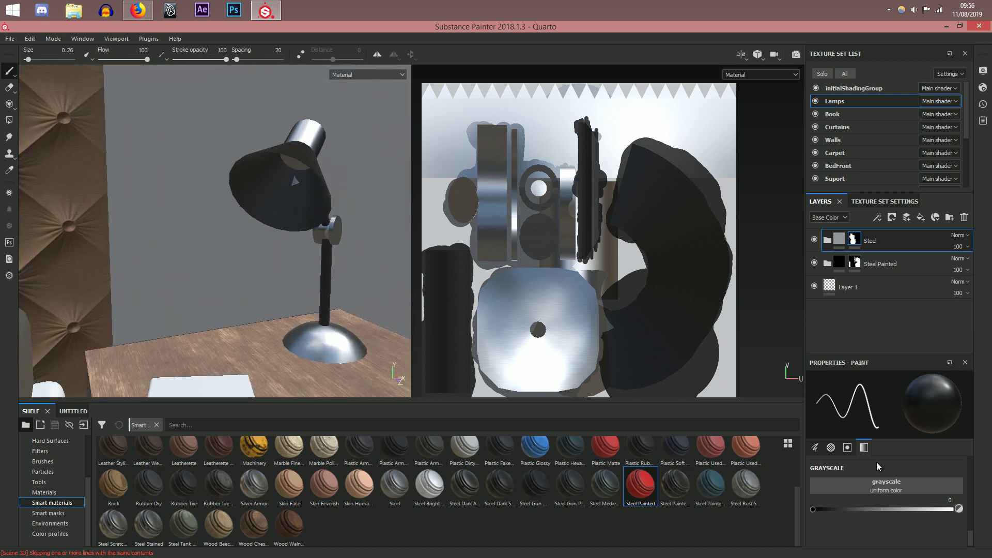
left_click(857, 263)
left_click_drag(892, 509, 985, 512)
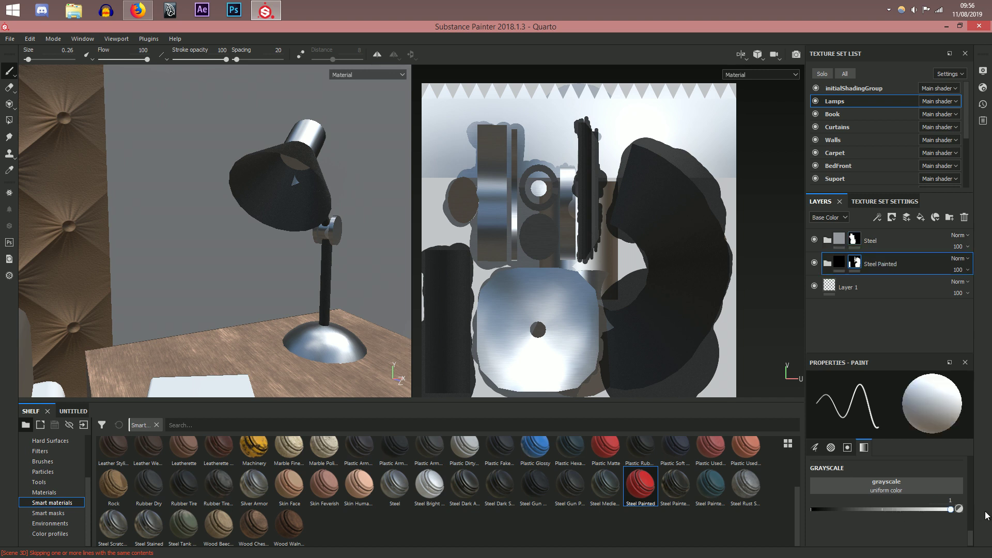
scroll(421, 264, "up", 1)
left_click_drag(295, 181, 293, 184)
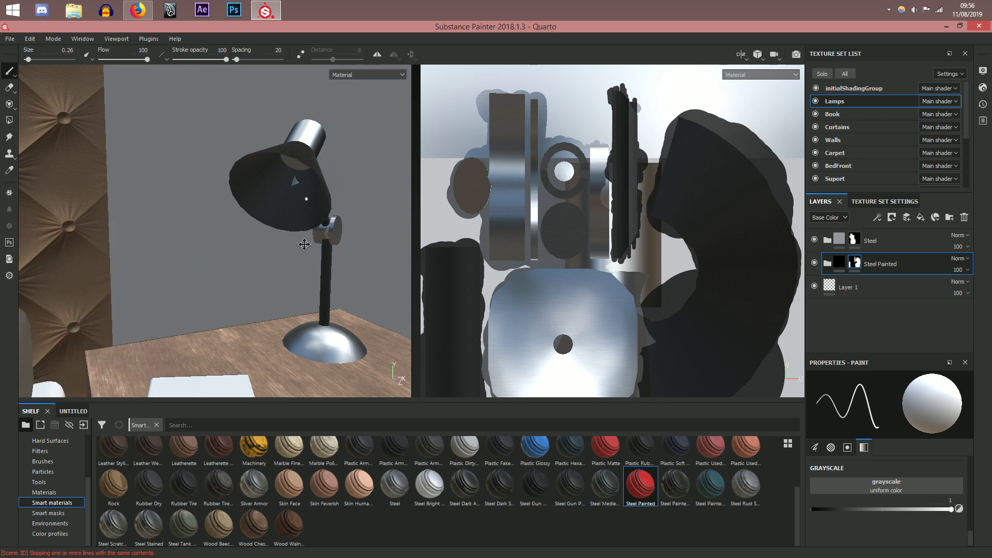
Step: Remove the light triangle on the lampshade by painting the Steel mask with grayscale 0
scroll(304, 244, "up", 5)
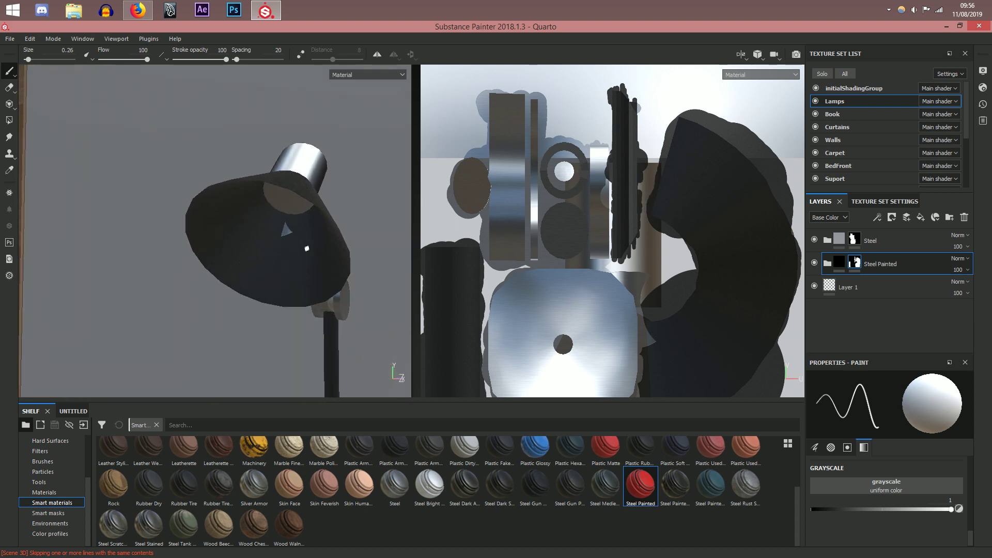
left_click(855, 240)
left_click_drag(865, 509, 786, 514)
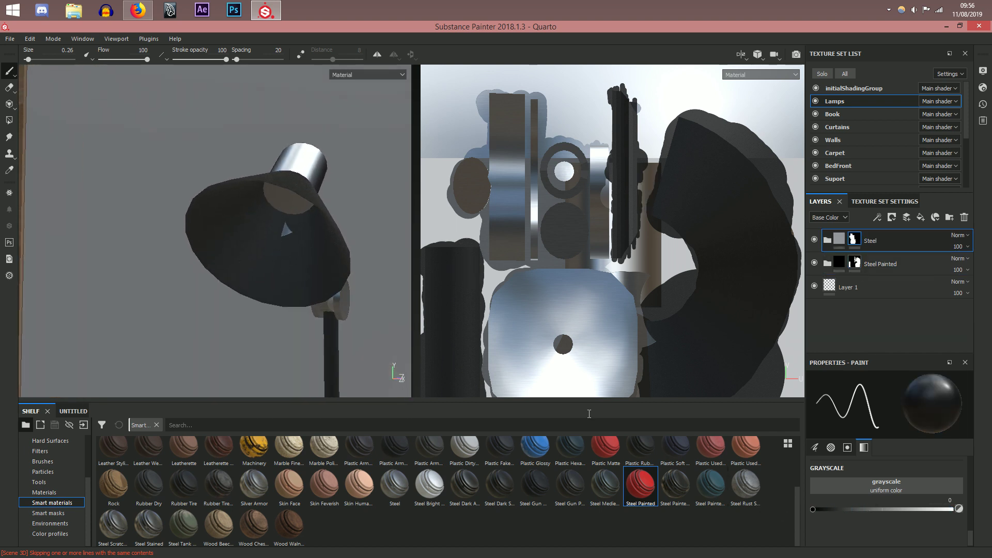
left_click_drag(294, 228, 287, 229)
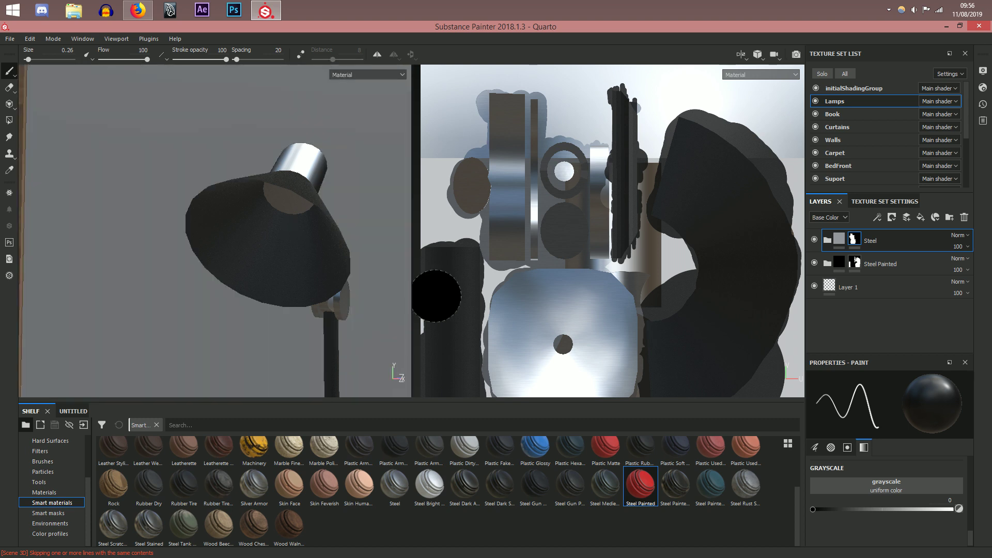
Step: Expand the Steel Painted folder and select its Paint layer's fill
scroll(634, 334, "down", 2)
scroll(279, 277, "down", 4)
left_click_drag(244, 290, 204, 301, "alt")
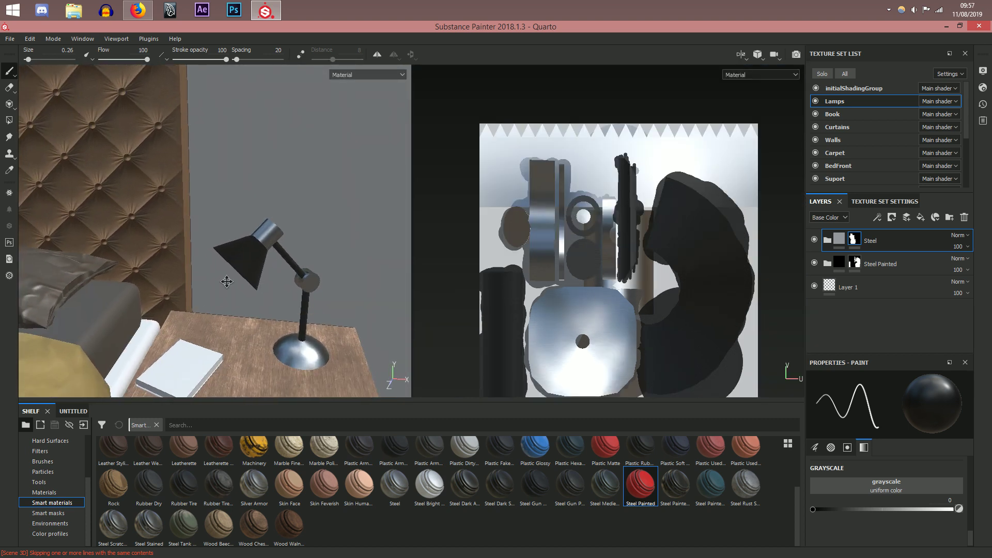
middle_click_drag(204, 301, 297, 256, "alt")
scroll(297, 255, "down", 4)
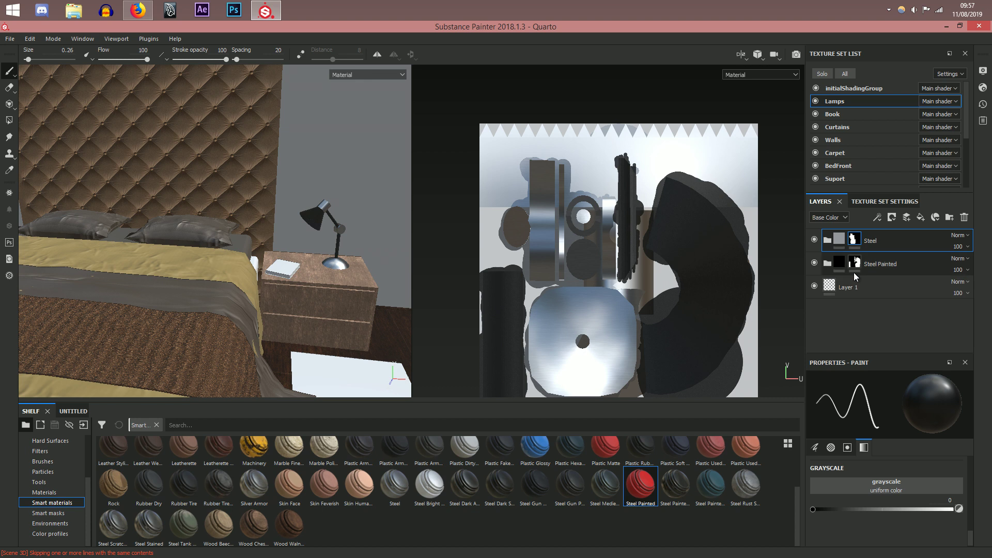
left_click(841, 264)
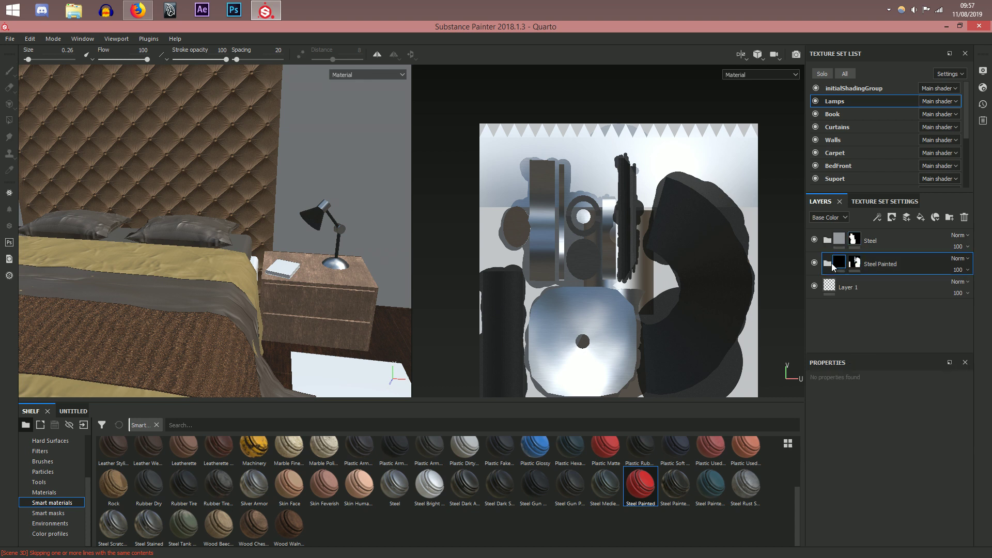
left_click(828, 264)
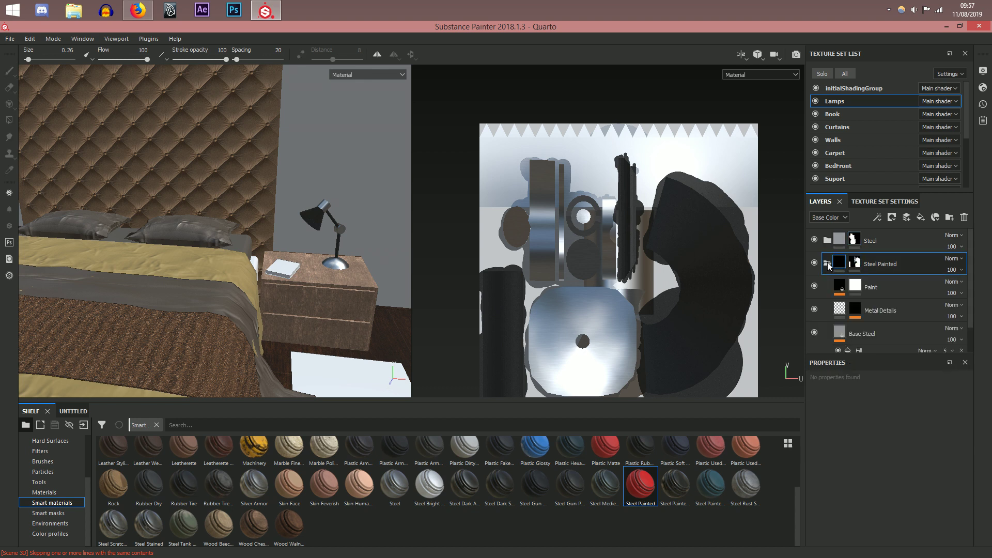
left_click(839, 287)
Step: Change the Paint layer's base color to a dark purple with H 0.766, S 0.616 and V 0.151
left_click(876, 407)
left_click(903, 475)
left_click(881, 484)
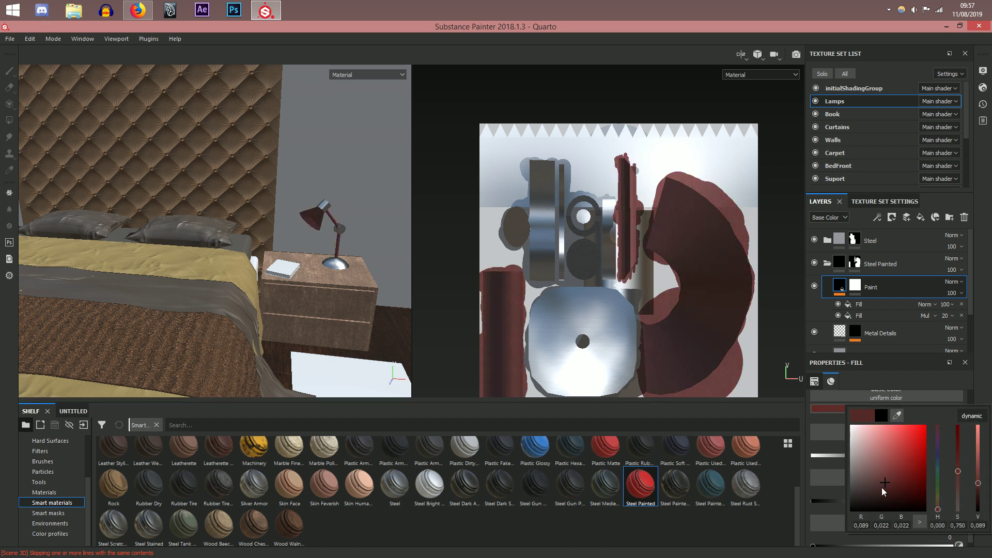
left_click(876, 474)
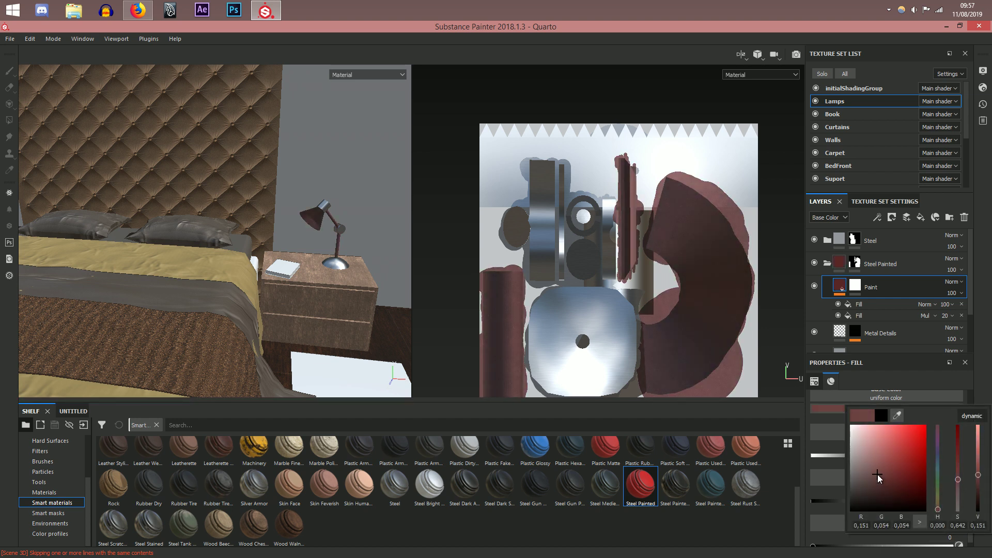
left_click_drag(937, 510, 938, 505)
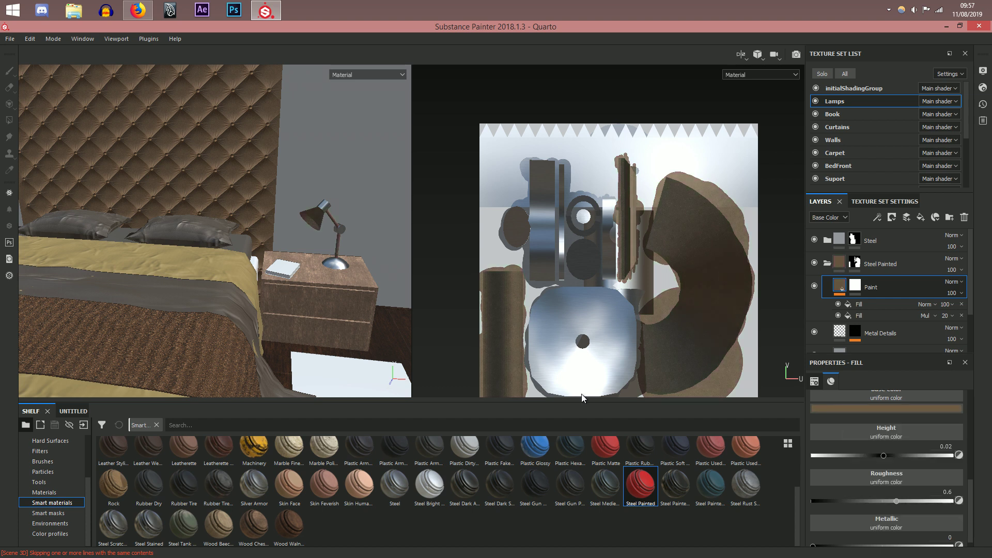
left_click(887, 410)
left_click_drag(938, 509, 938, 449)
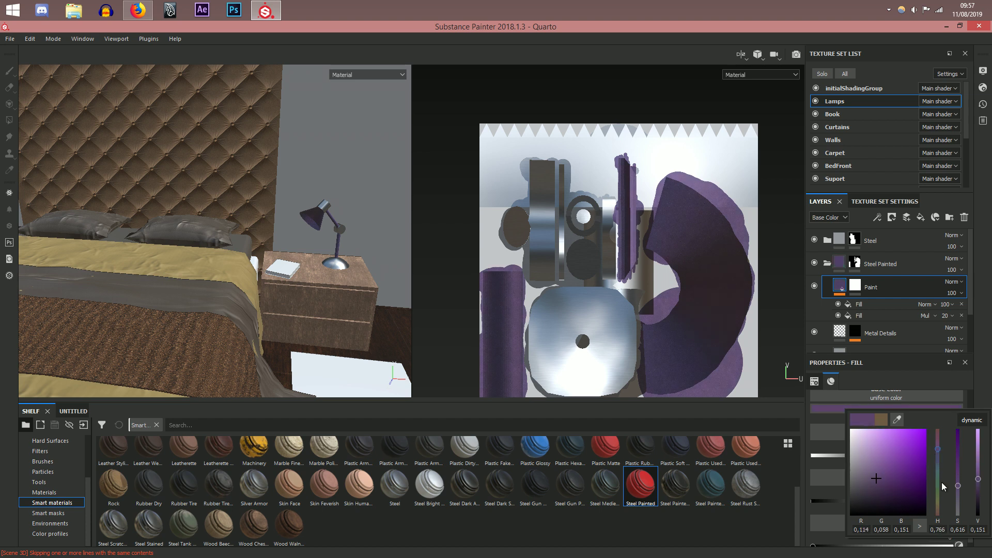
Step: Set the Paint layer's roughness to 0.1527
left_click(826, 500)
mouse_move(833, 502)
left_mouse_down()
mouse_move(928, 502)
mouse_move(835, 503)
left_mouse_up()
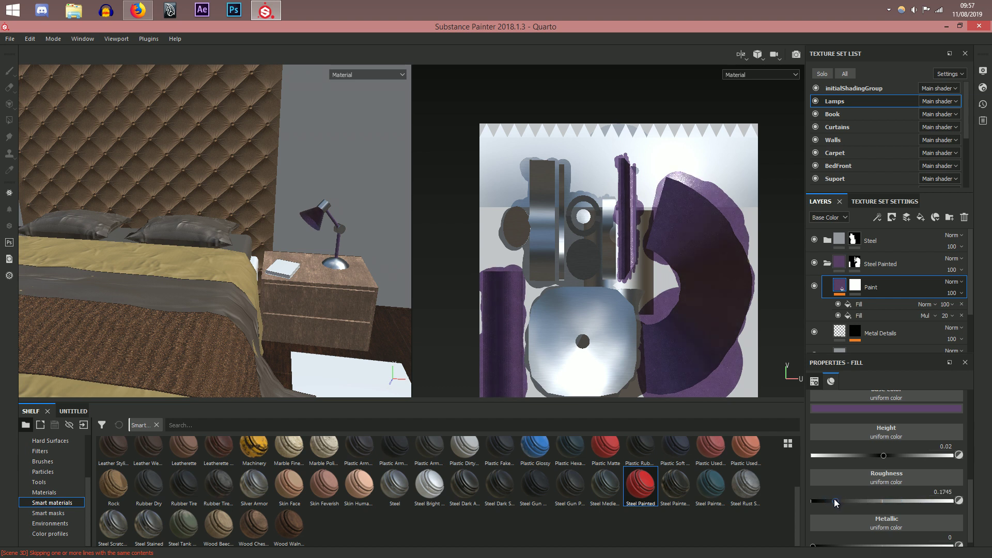
scroll(269, 306, "up", 6)
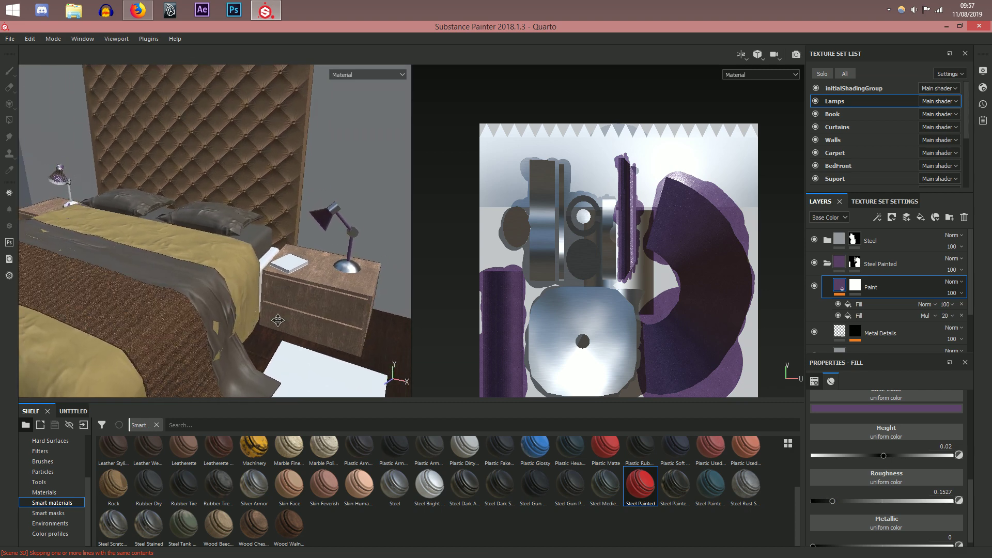
Step: Bring the window curtains into view and make Curtains the active texture set
left_click_drag(269, 306, 217, 299, "alt")
left_click_drag(129, 297, 258, 310, "alt")
scroll(173, 303, "down", 2)
middle_click_drag(171, 295, 409, 292, "alt")
left_click_drag(146, 272, 246, 252, "alt")
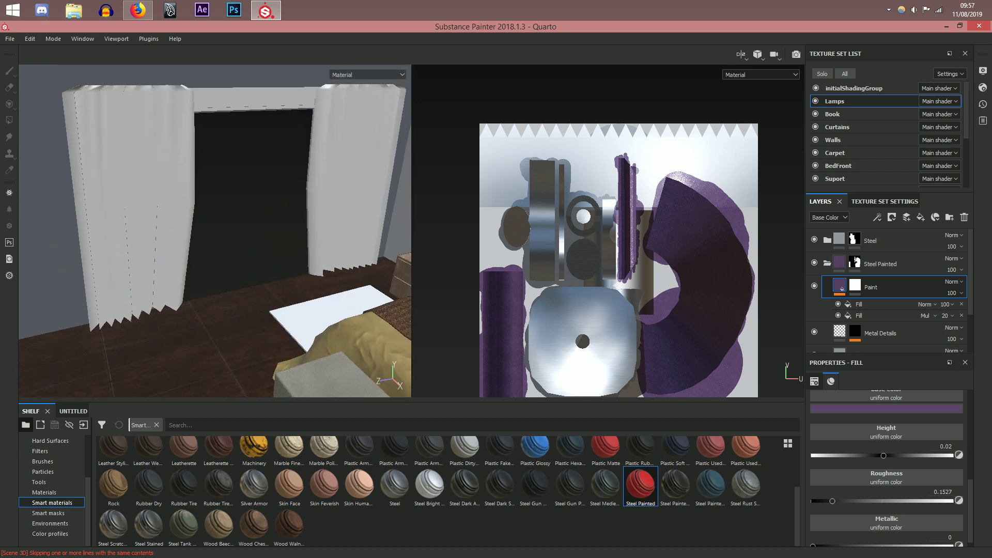
key("alt+Tab")
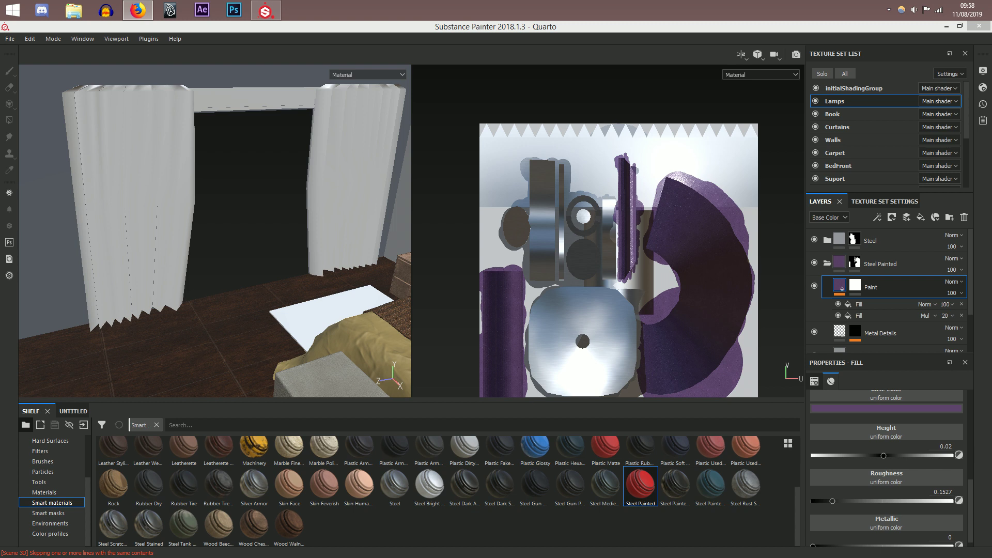
left_click(860, 126)
left_click(838, 127)
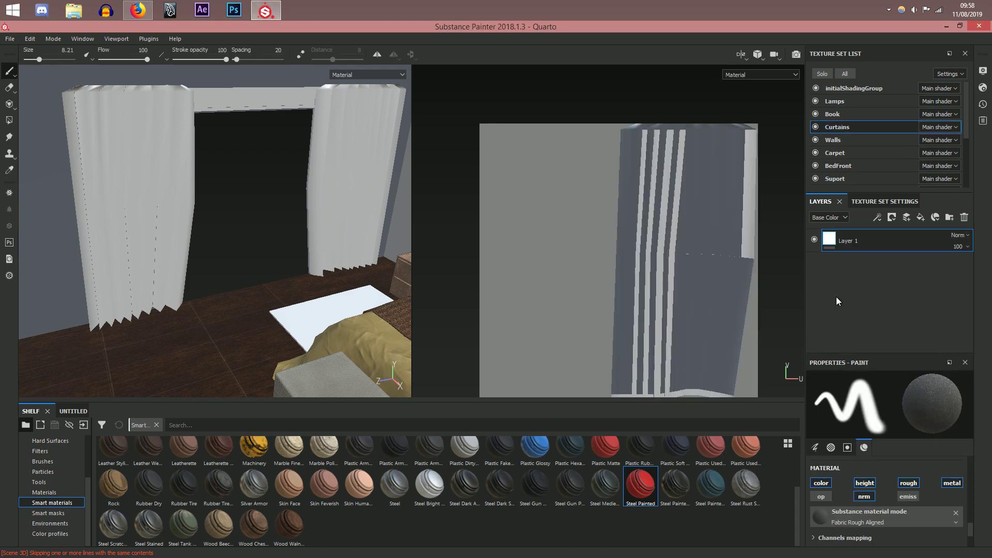
Step: Look through the smart materials for a fabric suited to the curtains
left_click(66, 513)
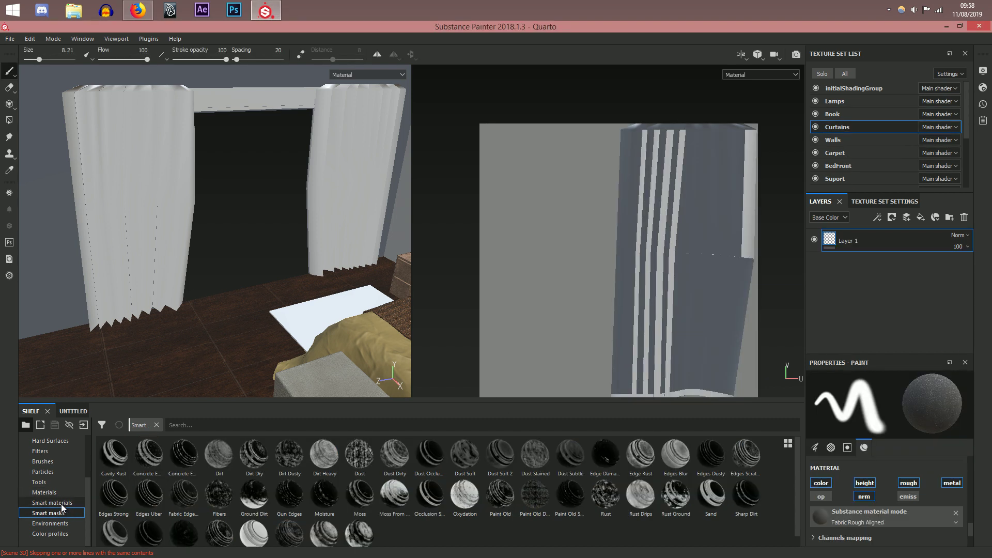
left_click(61, 504)
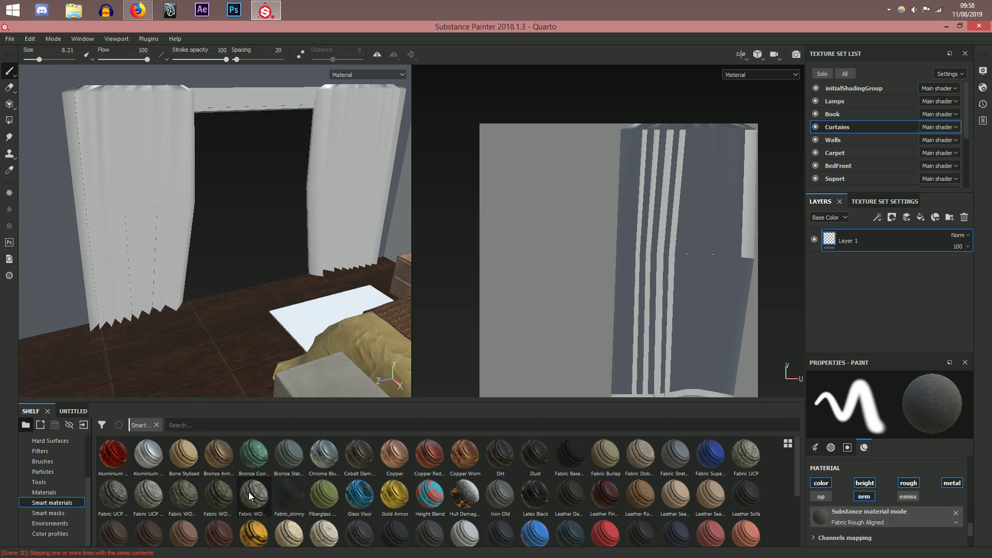
mouse_move(357, 491)
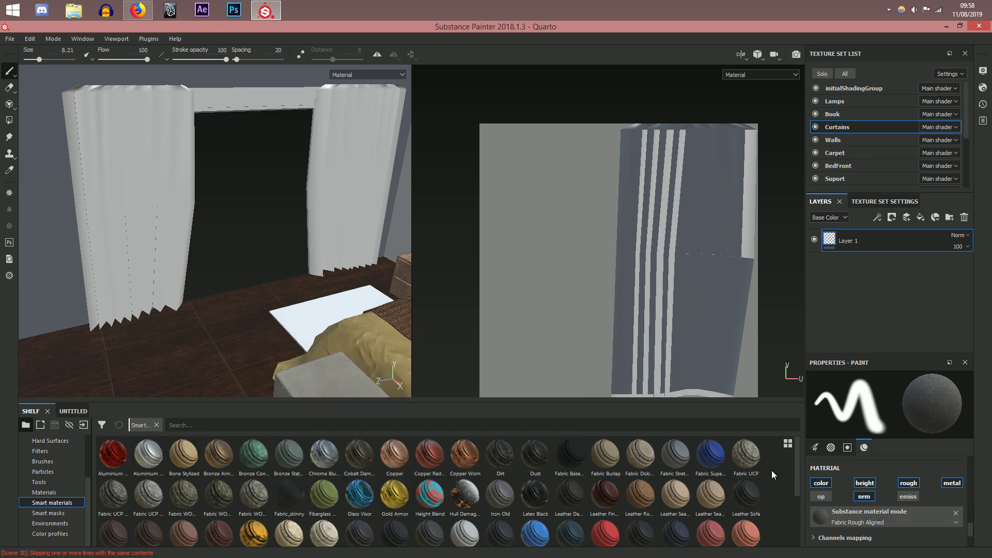
scroll(795, 470, "down", 3)
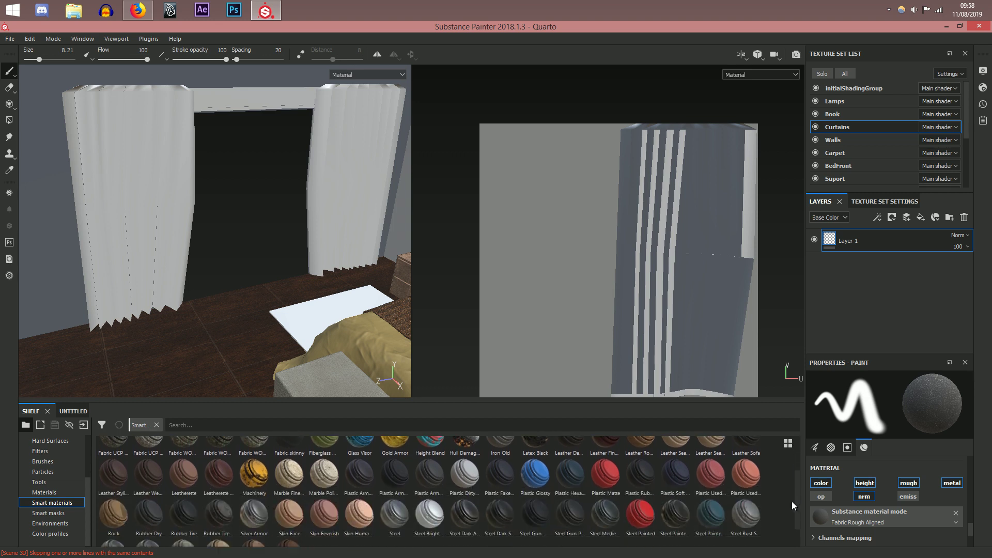
scroll(787, 496, "up", 3)
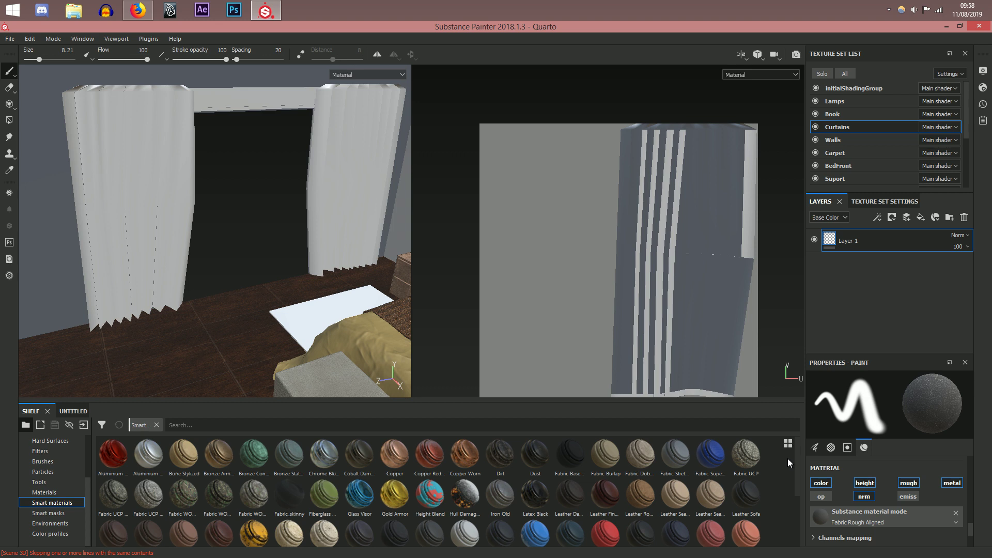
mouse_move(628, 498)
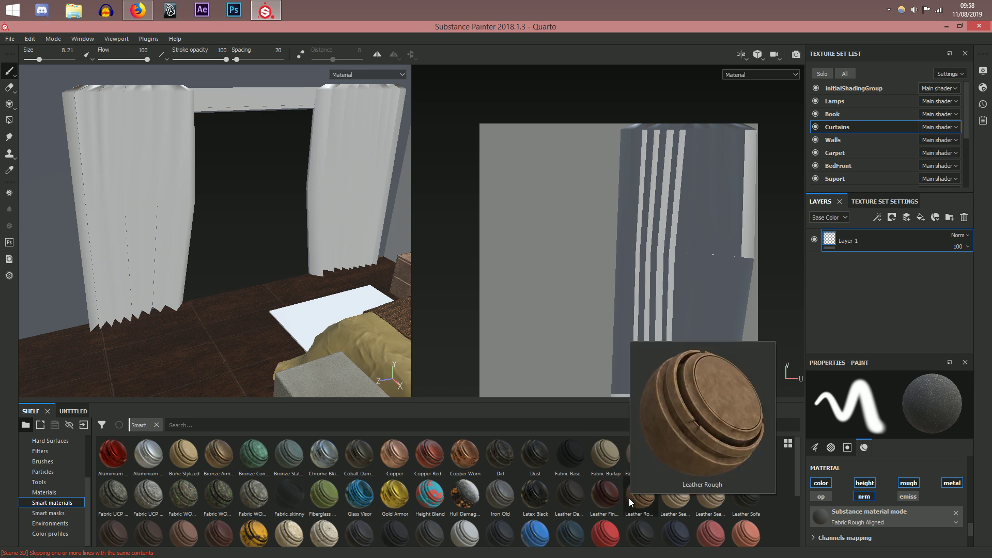
mouse_move(290, 497)
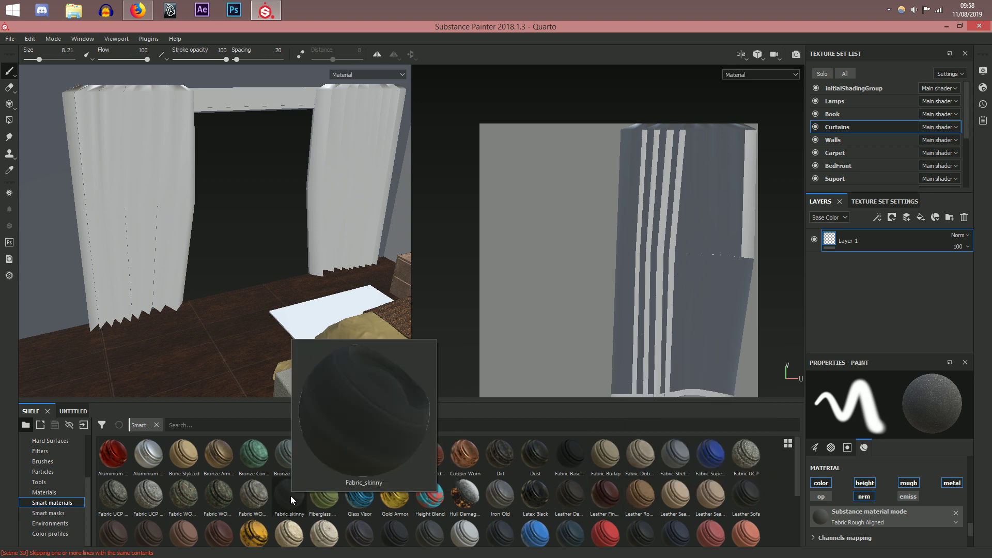
mouse_move(673, 462)
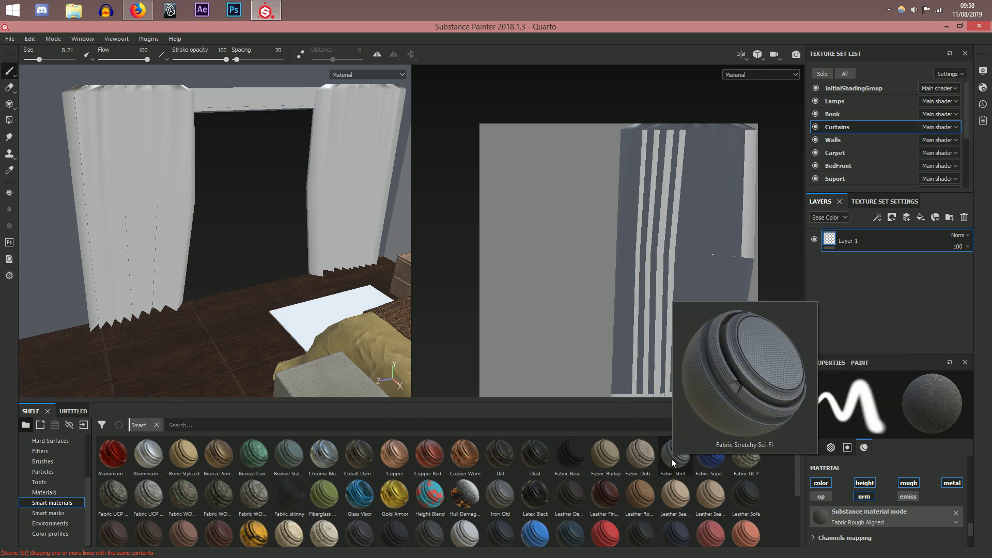
mouse_move(600, 459)
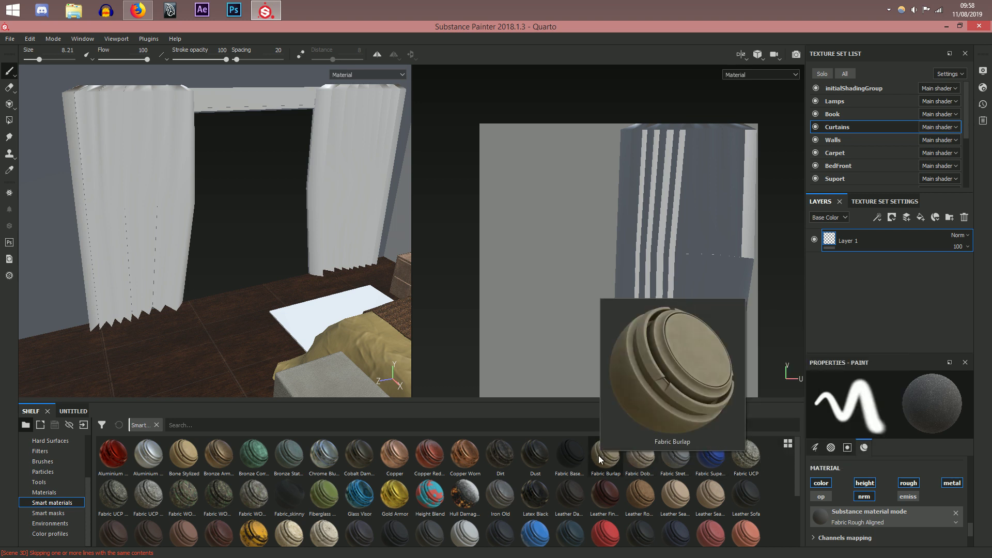
mouse_move(712, 471)
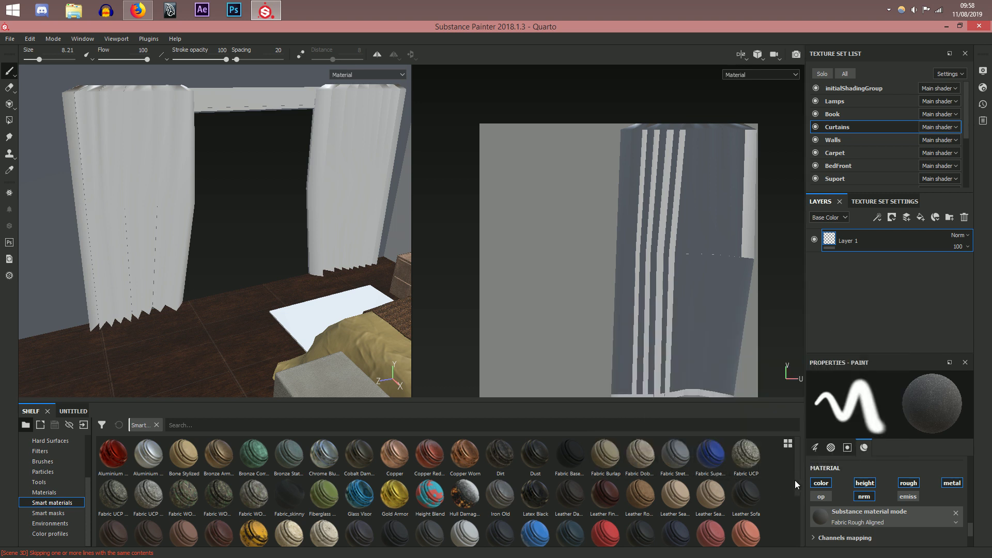
left_click_drag(796, 481, 790, 506)
mouse_move(224, 501)
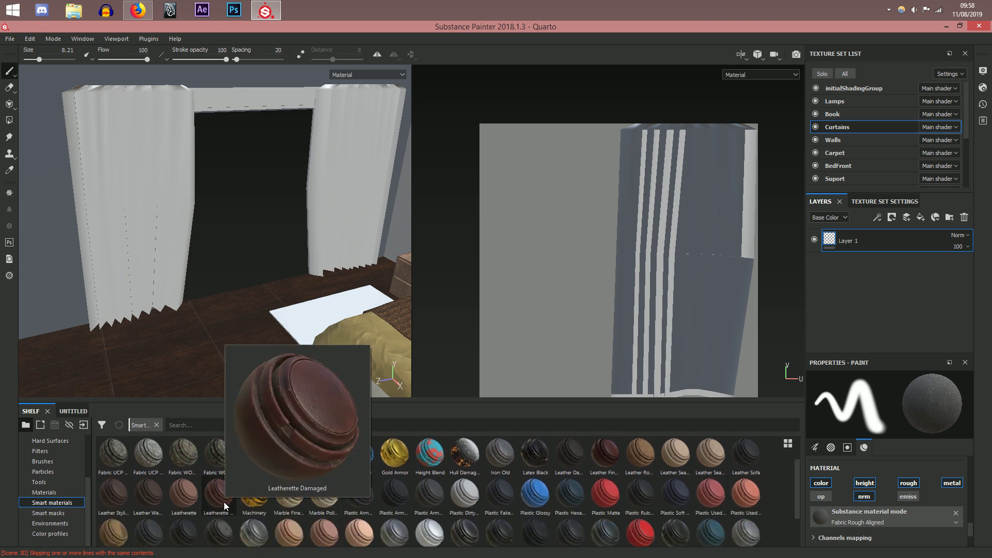
Step: Add the Fabric Knitted Sweater base material as a fill layer below Layer 1 in the Curtains stack
left_click(62, 491)
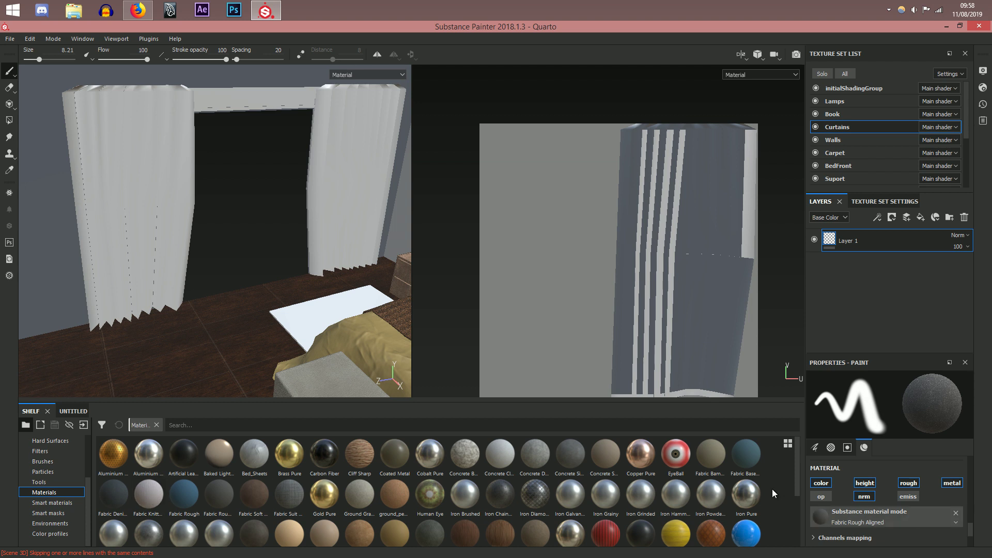
mouse_move(158, 498)
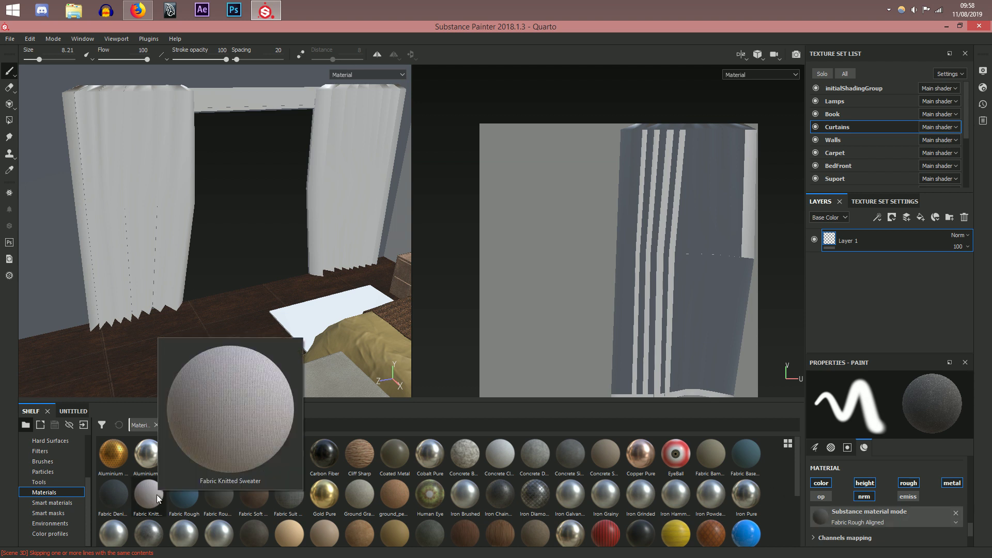
mouse_move(231, 501)
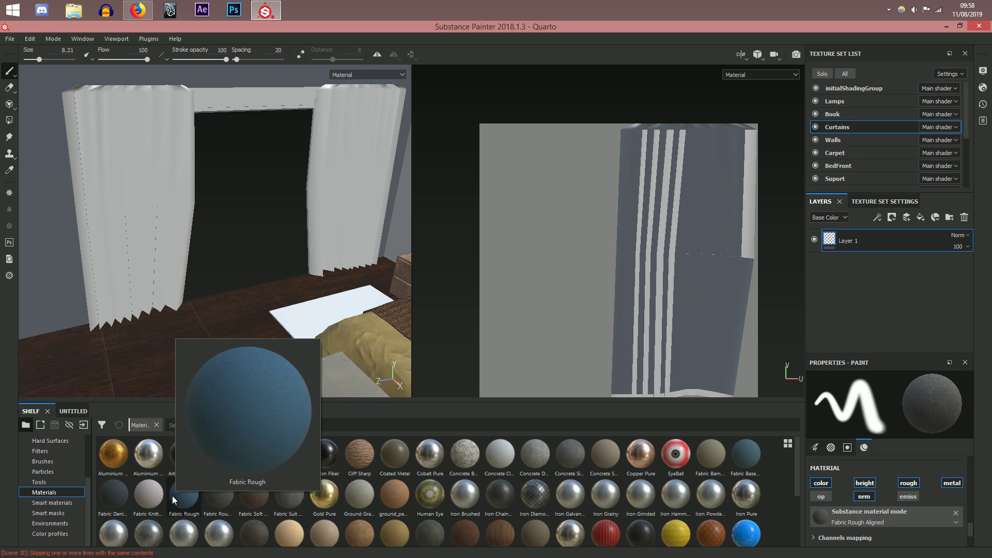
mouse_move(114, 494)
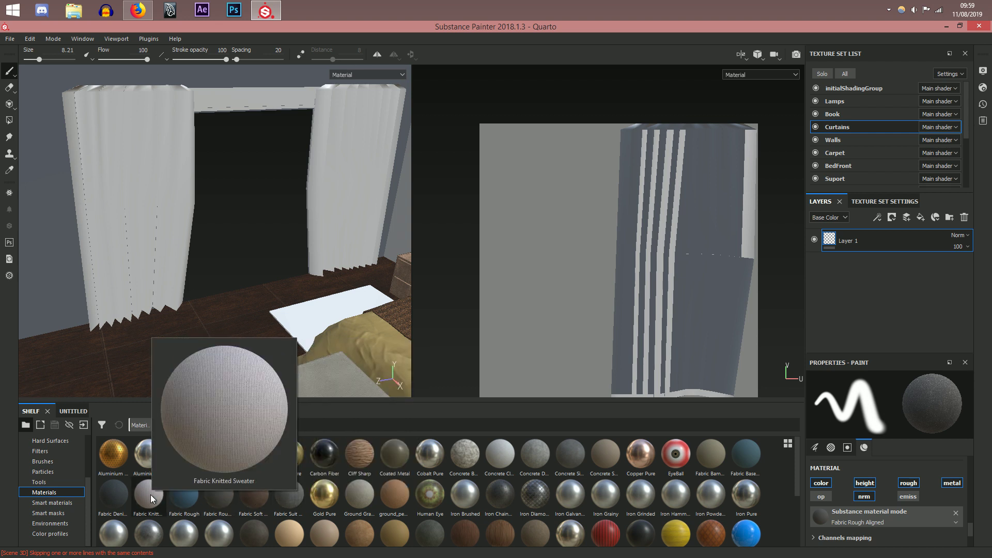
left_click_drag(151, 499, 839, 315)
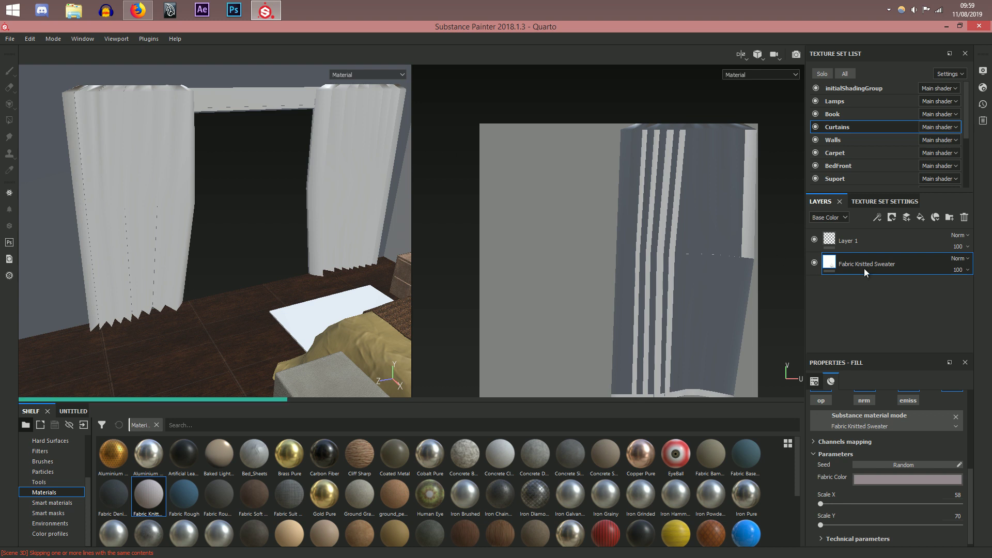
Step: Try a UV scale of 4 for the Fabric Knitted Sweater fill on the curtains
left_click_drag(165, 234, 191, 133, "alt")
left_click_drag(262, 301, 335, 308, "alt")
middle_click_drag(336, 308, 396, 317)
scroll(886, 484, "up", 3)
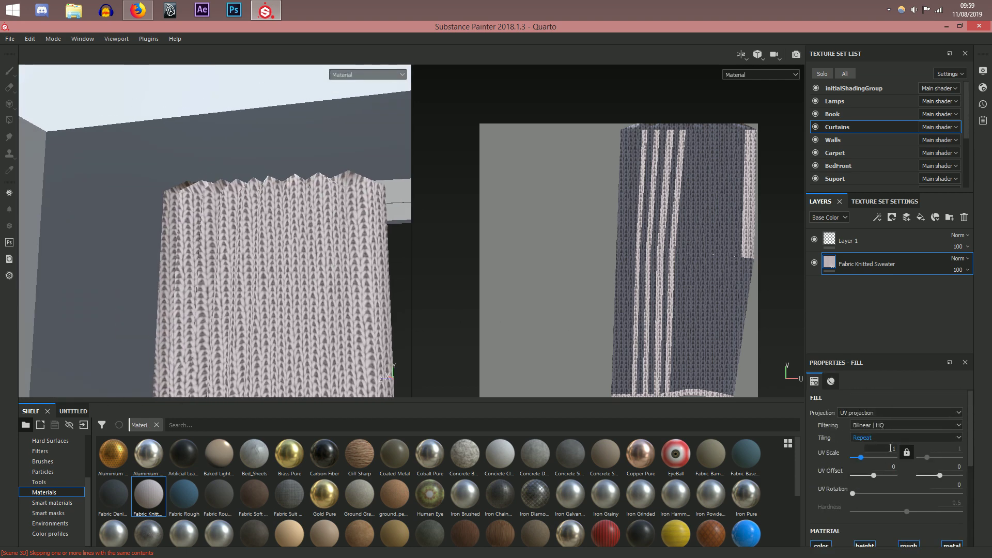
left_click(890, 448)
type("4")
key("Return")
Step: Set the UV scale of the Fabric Knitted Sweater fill to 7 and check the curtain's knit
scroll(224, 281, "up", 1)
left_click_drag(263, 298, 290, 336, "alt")
type("7")
key("Return")
left_click_drag(279, 279, 311, 284, "alt")
Step: Change the Fabric Color of the curtains' Fabric Knitted Sweater fill to a neutral light grey with RGB 0.683
scroll(923, 429, "down", 1)
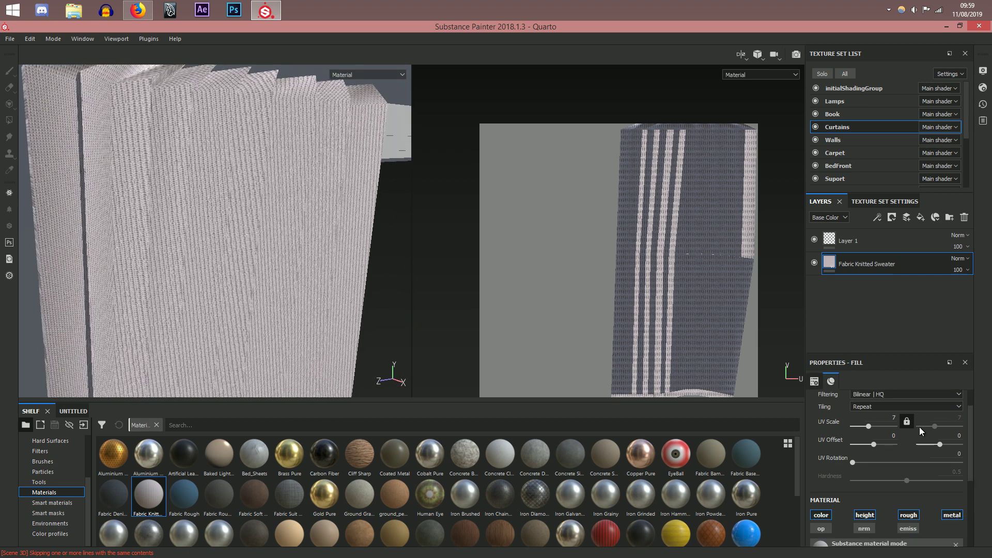
scroll(919, 436, "down", 3)
left_click(902, 473)
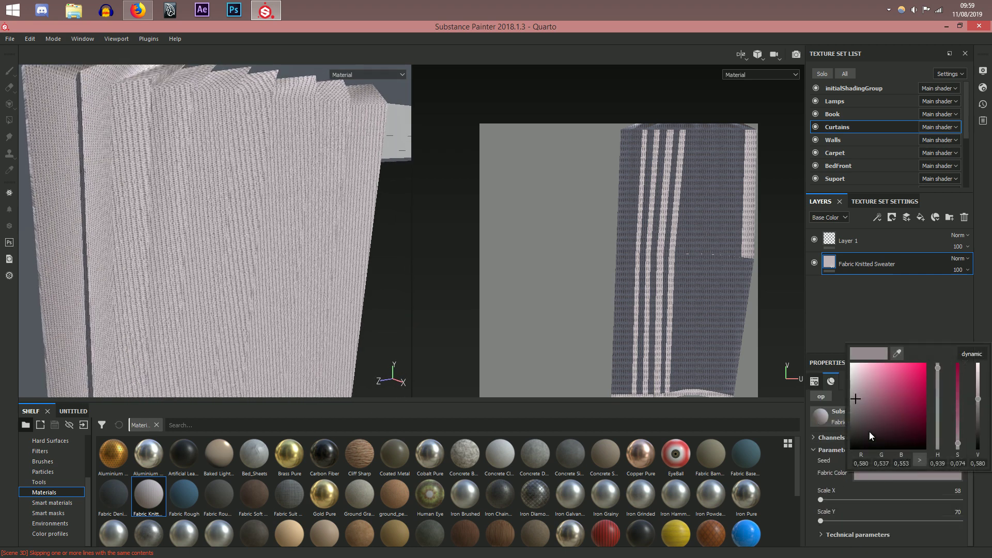
left_click_drag(858, 400, 824, 391)
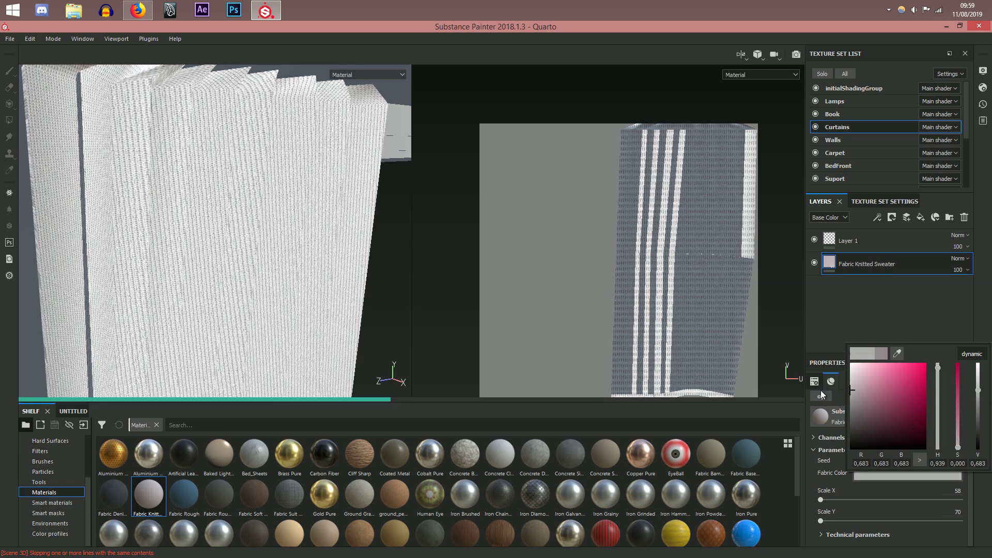
left_click(926, 298)
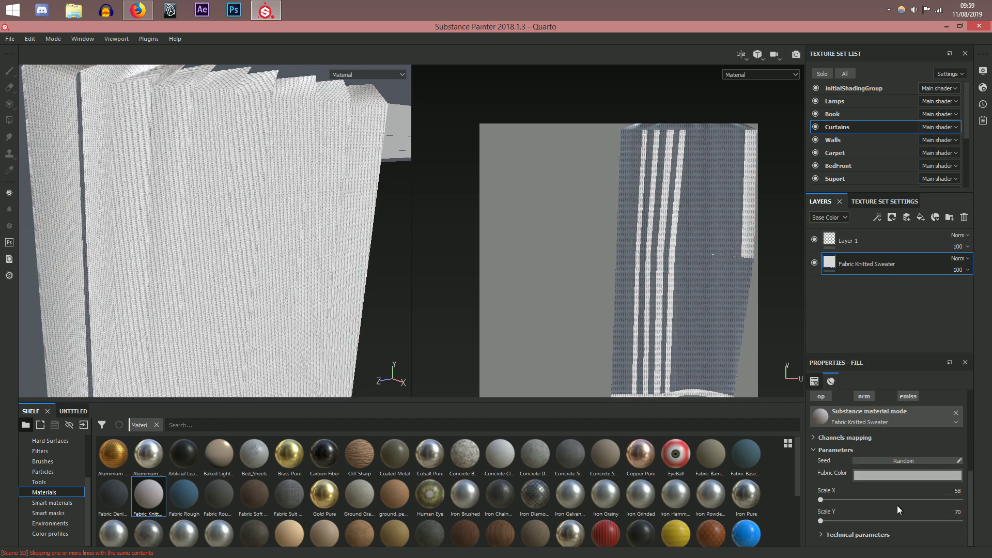
scroll(892, 508, "up", 3)
scroll(900, 483, "up", 3)
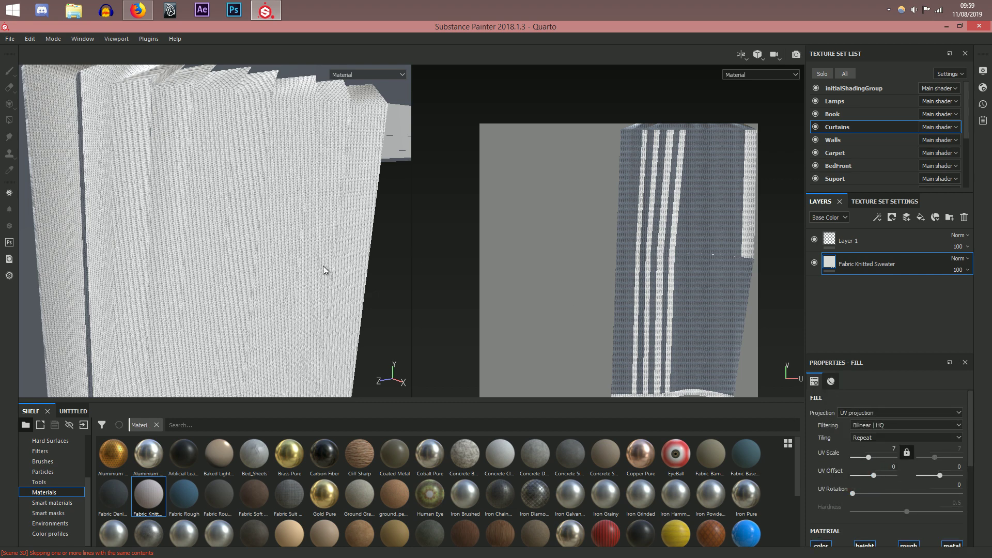
Step: Examine the recoloured knit on the curtains up close and review the fill's parameters
left_click_drag(271, 305, 281, 215, "alt")
middle_click_drag(282, 215, 284, 306, "alt")
scroll(203, 306, "up", 5)
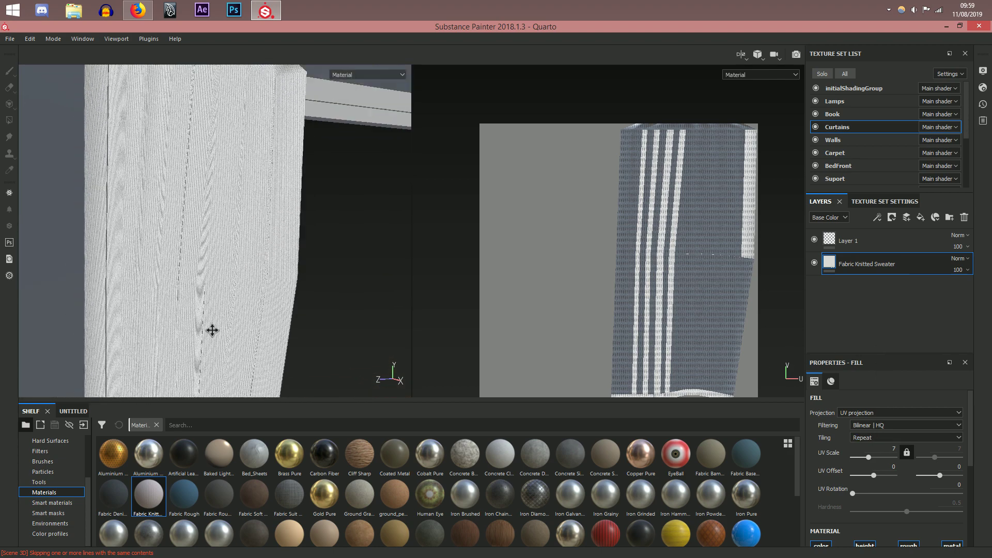
scroll(260, 304, "up", 2)
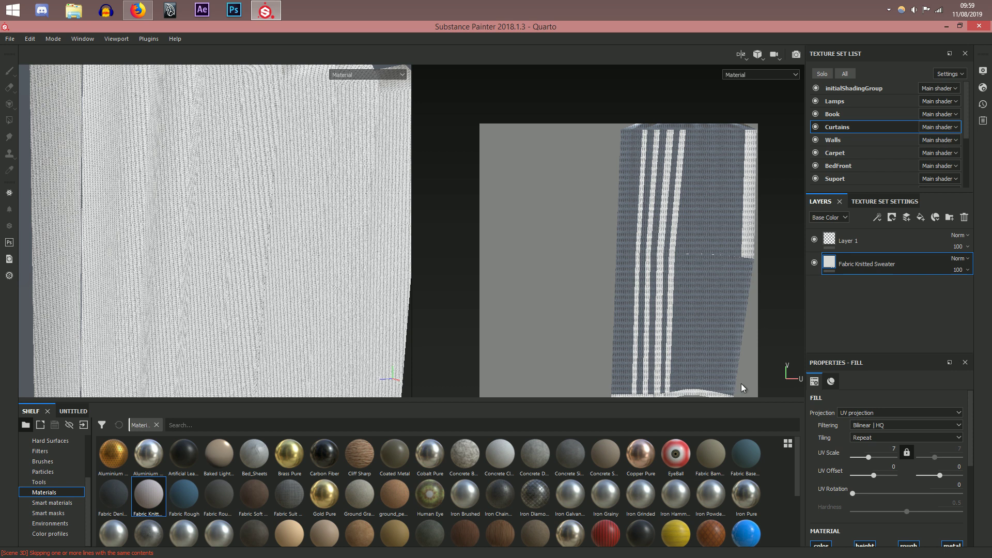
scroll(888, 447, "down", 3)
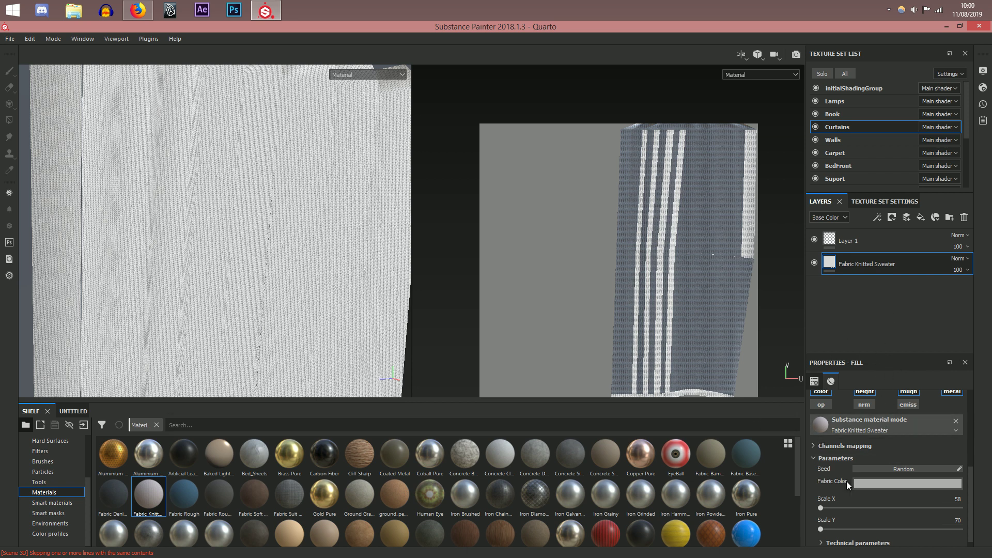
scroll(858, 485, "up", 5)
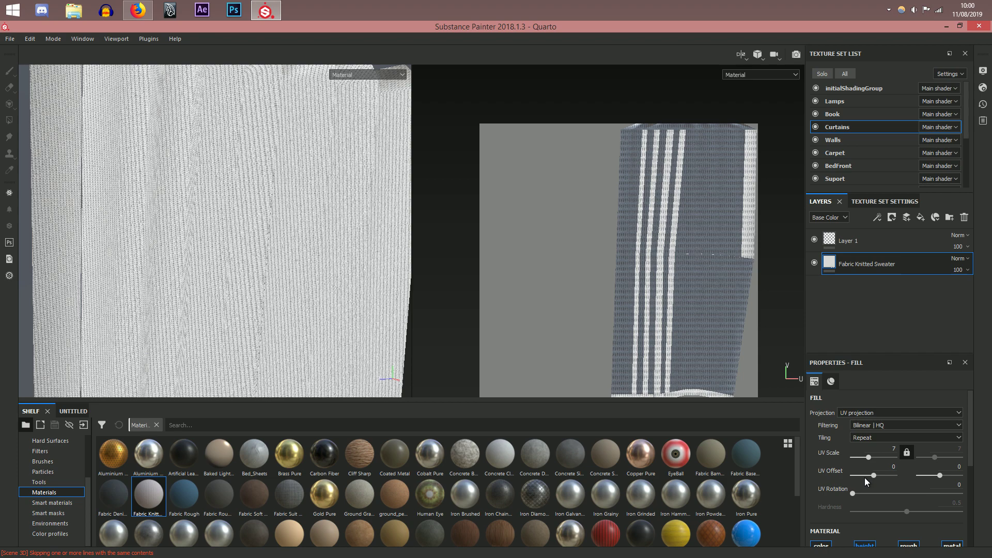
scroll(866, 479, "down", 1)
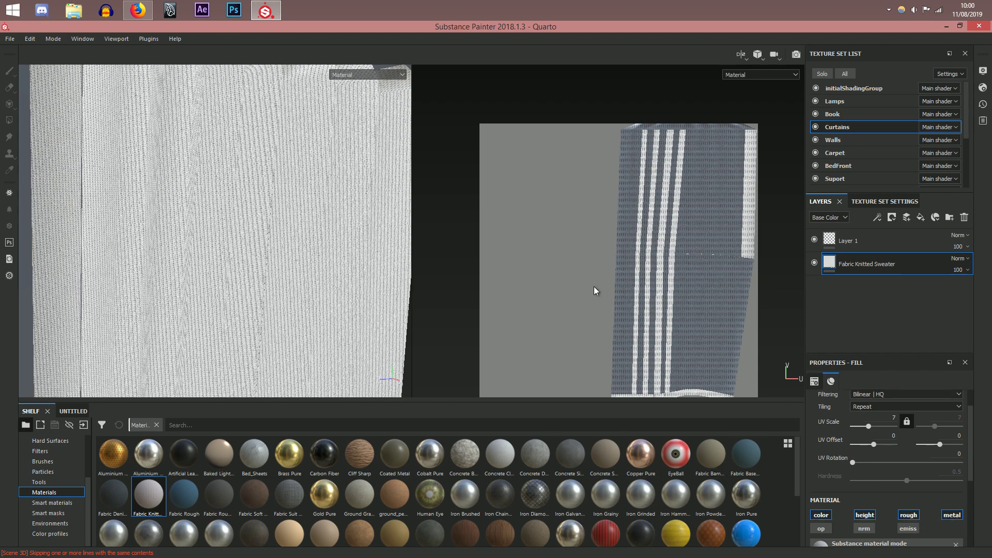
scroll(268, 271, "down", 5)
scroll(310, 303, "up", 2)
Step: Look over the room from the curtains to the bed, nightstand and untextured carpet
middle_click_drag(310, 303, 115, 209, "alt")
left_click_drag(264, 311, 317, 321, "alt")
middle_click_drag(316, 321, 177, 280, "alt")
left_click_drag(281, 317, 86, 282, "alt")
middle_click_drag(288, 297, 251, 293, "alt")
left_click_drag(279, 313, 251, 319, "alt")
middle_click_drag(251, 319, 119, 231, "alt")
middle_click_drag(248, 253, 230, 240, "alt")
right_click_drag(354, 284, 252, 243, "alt")
left_click_drag(253, 244, 310, 288, "alt")
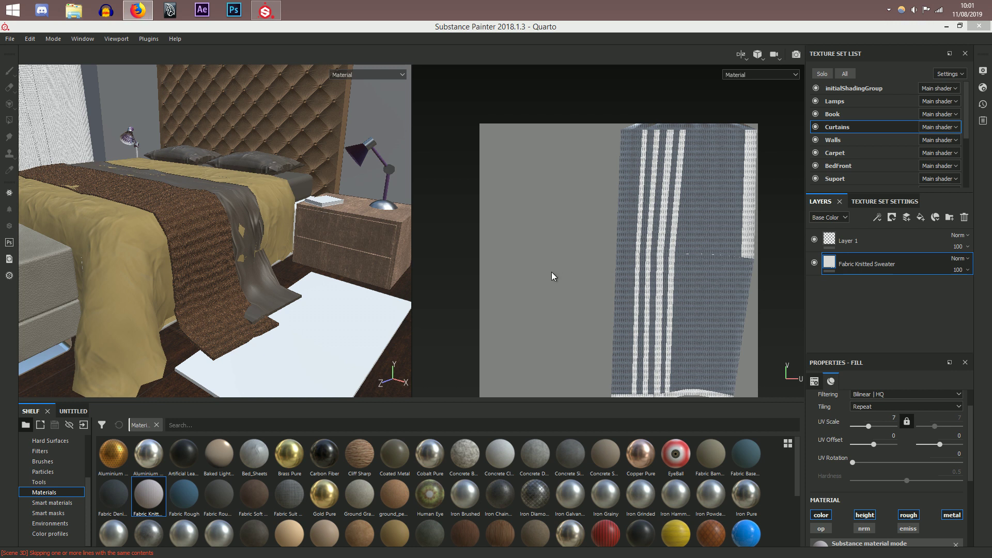
Step: Add the Carpet Fuzzy material as a fill layer above Layer 1 in the Carpet texture set
left_click(439, 408)
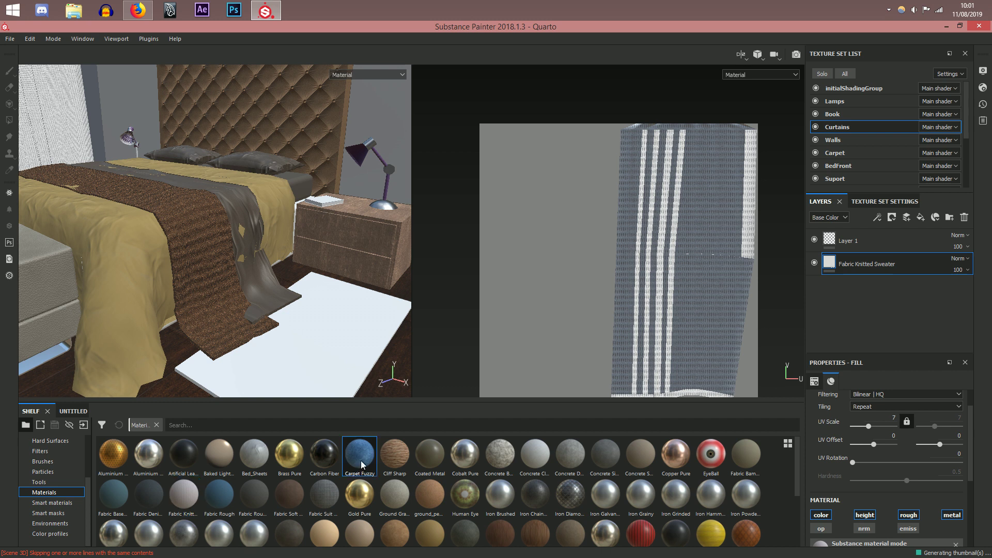
left_click(850, 153)
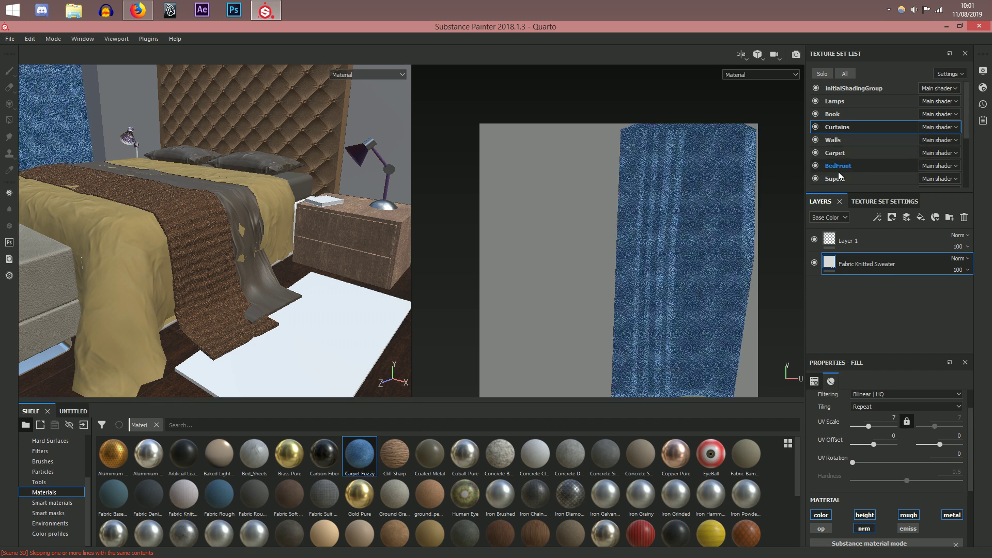
middle_click_drag(354, 255, 331, 166, "alt")
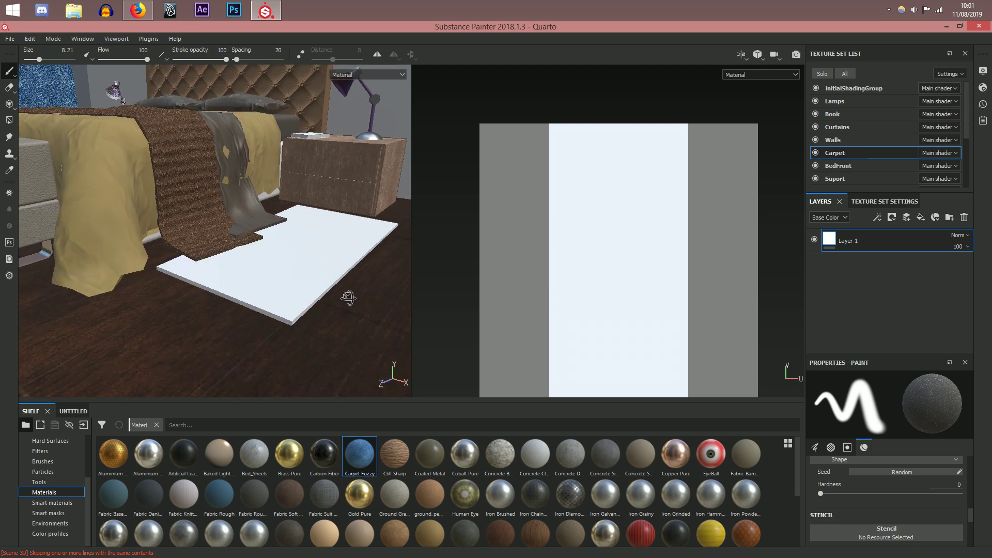
left_click_drag(348, 297, 351, 326, "alt")
left_click_drag(353, 467, 881, 230)
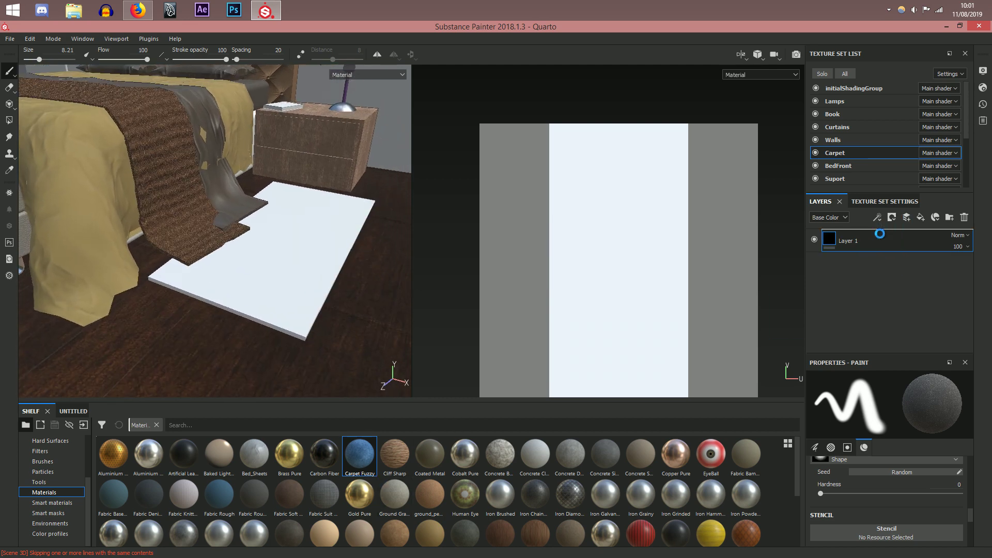
scroll(266, 291, "up", 3)
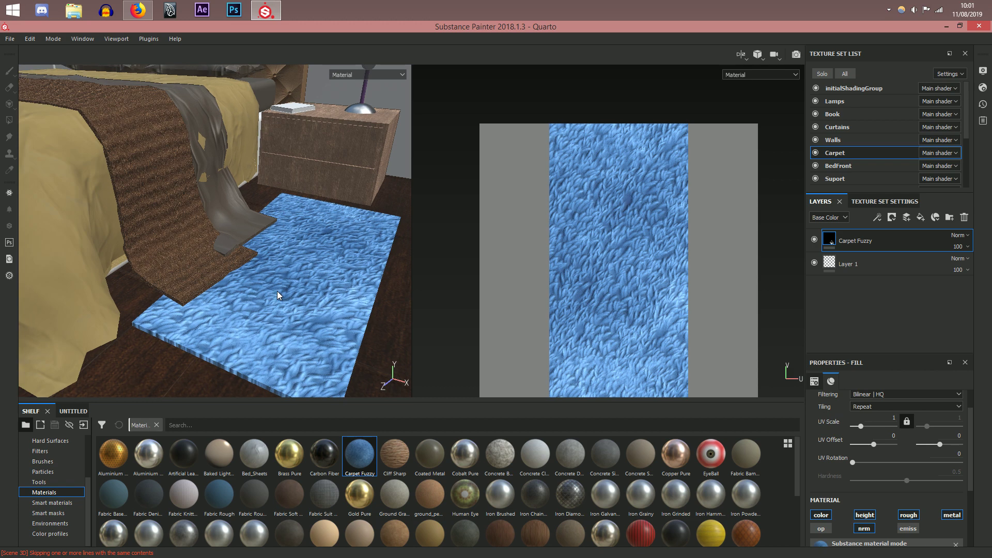
scroll(278, 295, "up", 2)
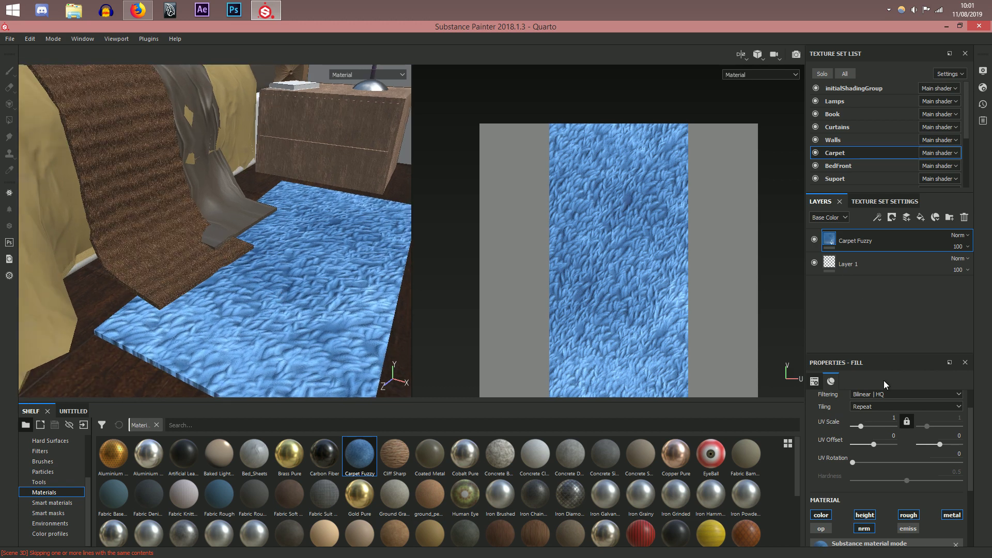
Step: Set the UV scale of the Carpet Fuzzy fill to 4 and check the carpet's pile
type("4")
key("Return")
left_click_drag(333, 313, 370, 319, "alt")
Step: Change the Carpet Fuzzy base color to a muted grey-blue with RGB 0.437, 0.501, 0.563
scroll(873, 464, "down", 3)
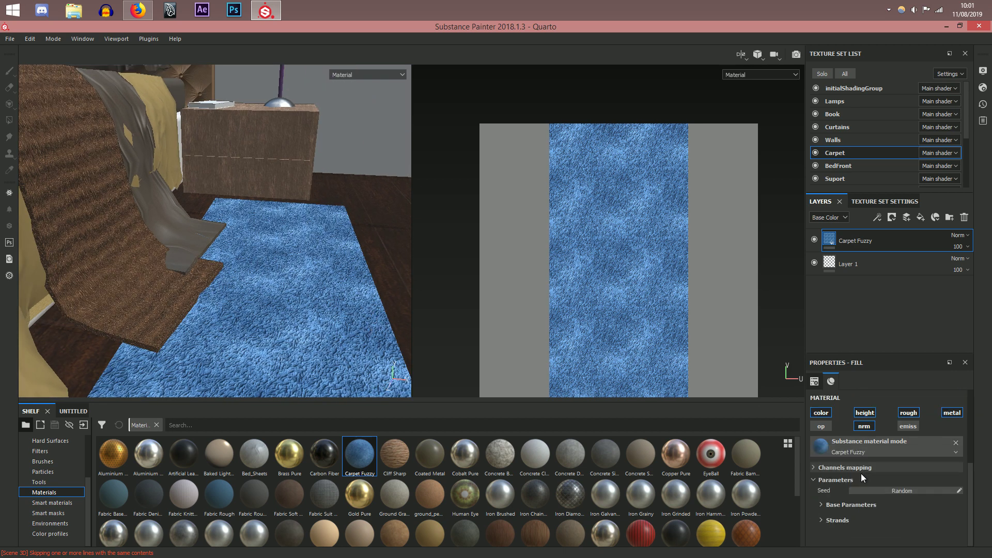
left_click(845, 505)
scroll(858, 496, "down", 3)
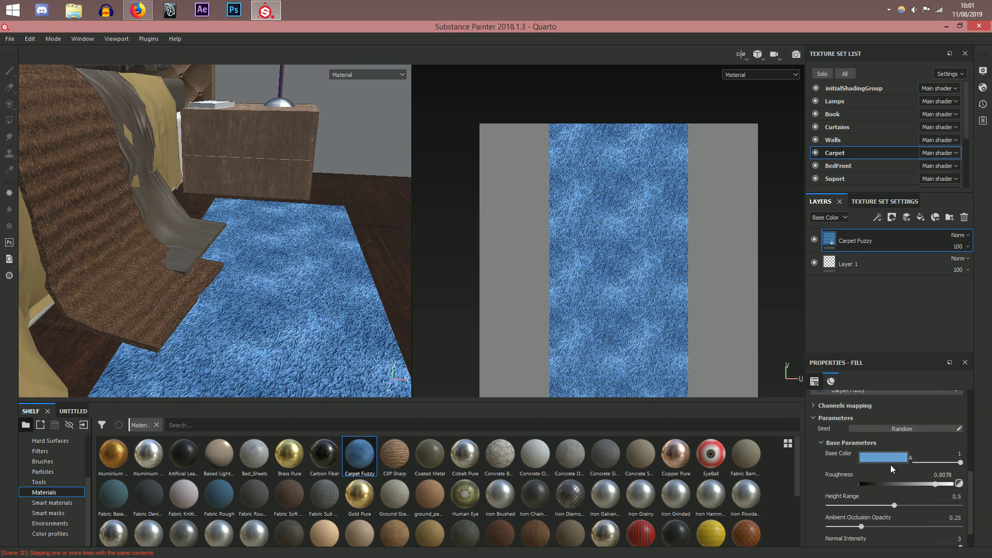
left_click(890, 461)
left_click(870, 400)
left_click_drag(870, 400, 867, 389)
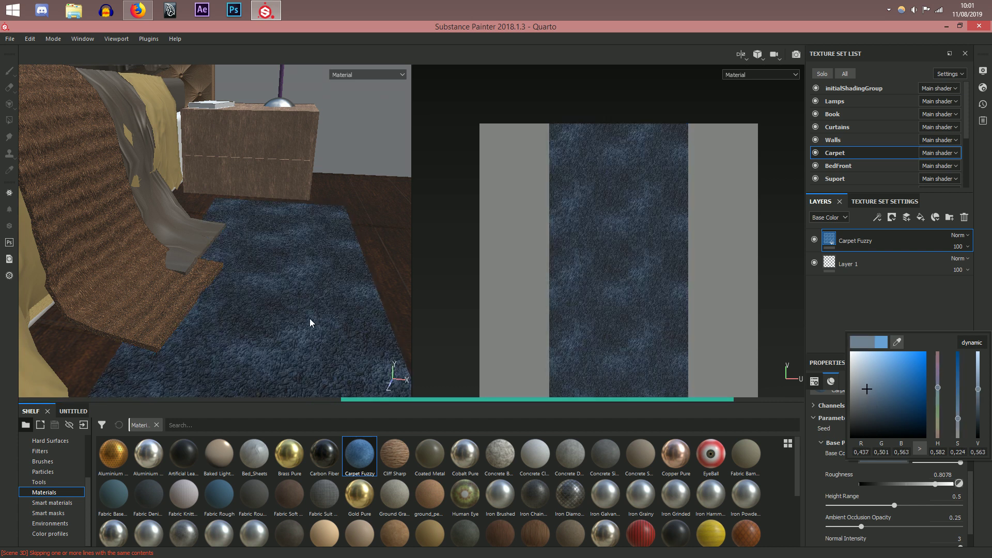
left_click(759, 364)
left_click_drag(251, 315, 240, 315, "alt")
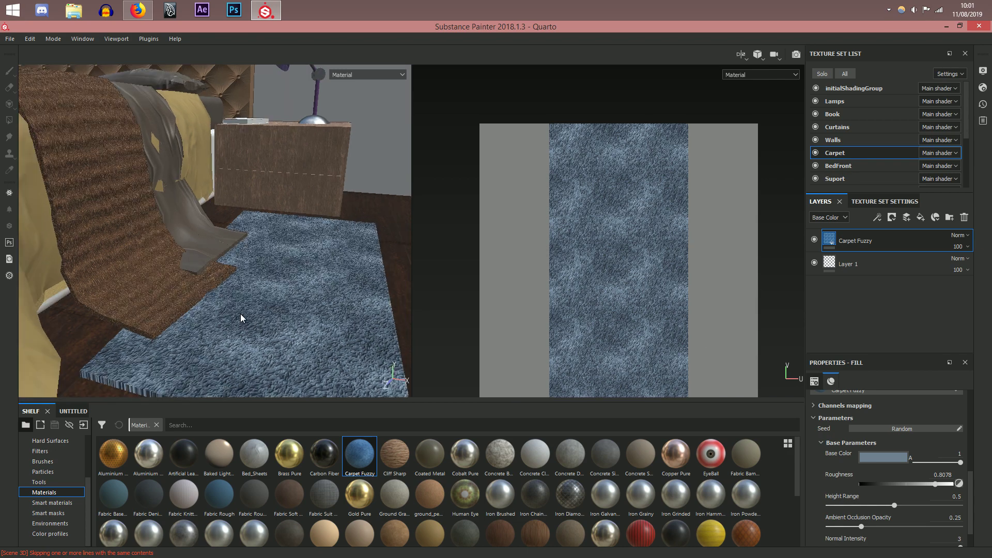
Step: Remove the Carpet Fuzzy material from the Fabric Knitted Sweater fill in the Curtains texture set
left_click_drag(306, 300, 202, 364, "alt")
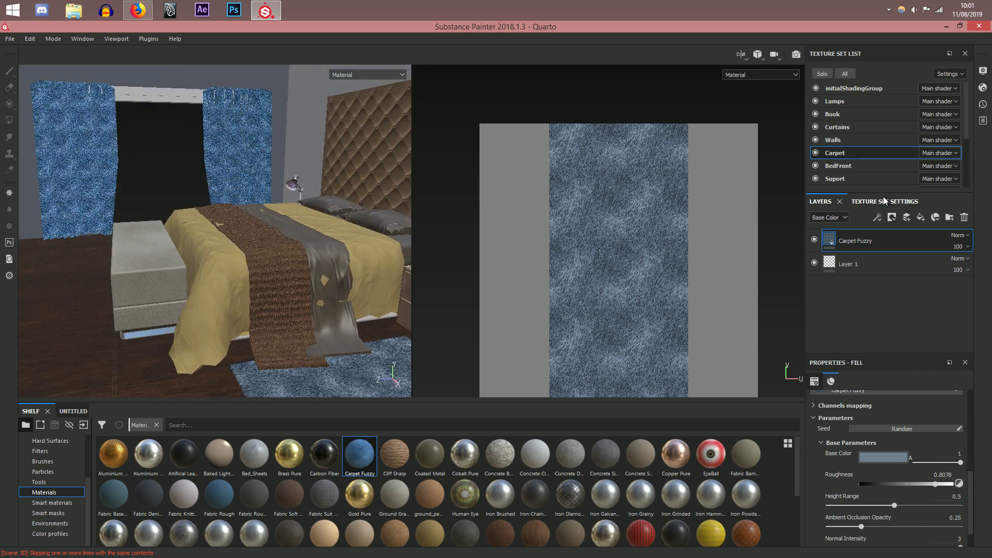
left_click(848, 128)
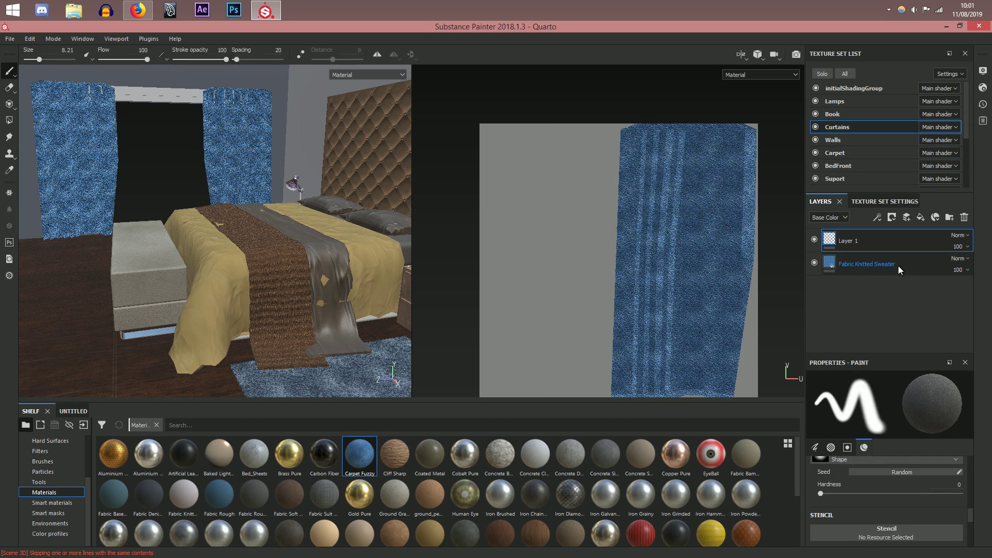
left_click(816, 264)
left_click(815, 264)
left_click(926, 263)
scroll(877, 470, "up", 1)
scroll(881, 470, "down", 1)
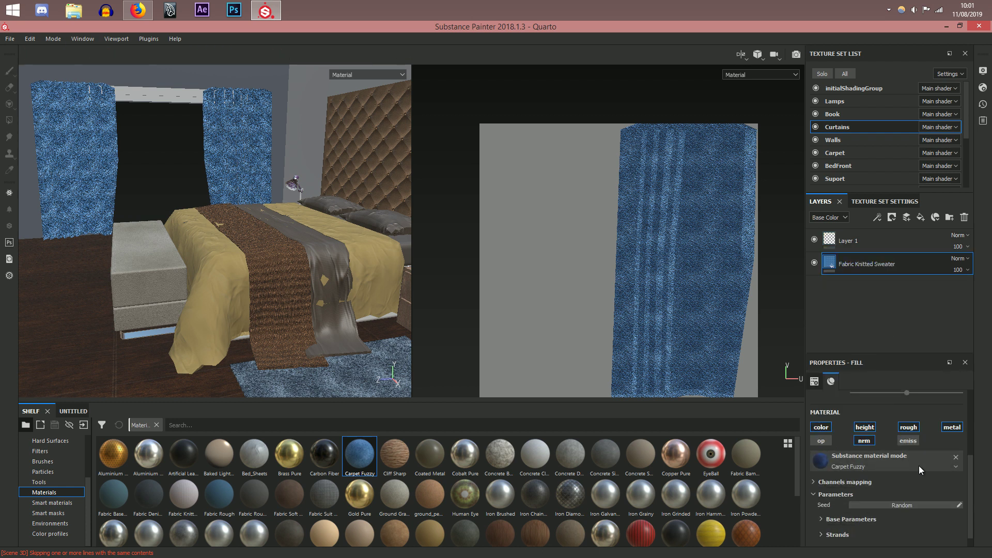
left_click(957, 457)
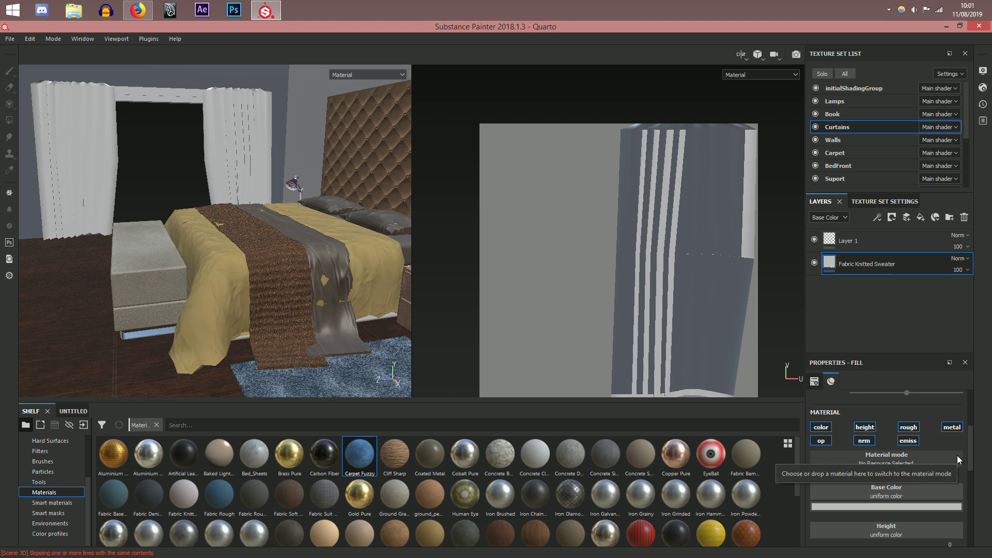
Step: Undo the recent carpet and curtain edits back to before Carpet Fuzzy was applied to the curtains
key("ctrl+z")
key("ctrl+z")
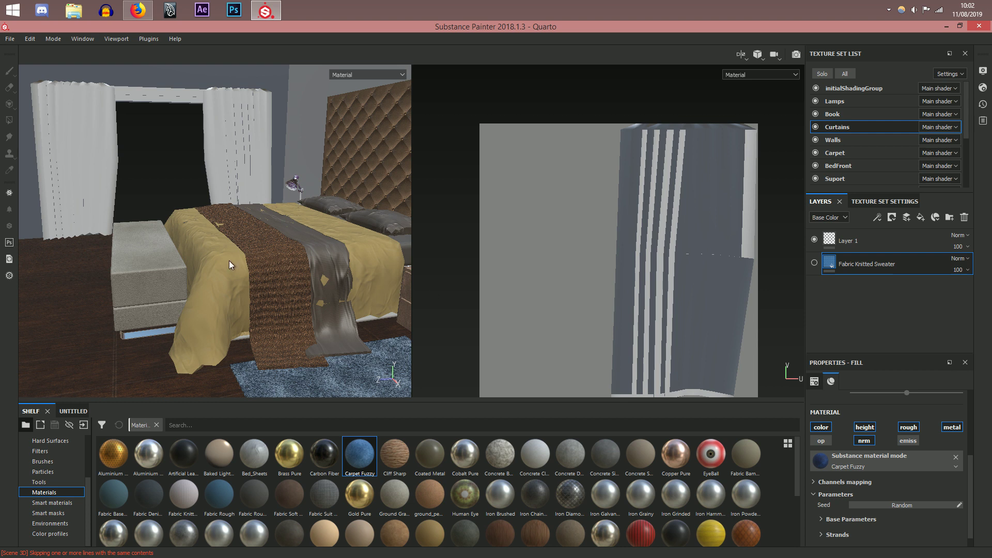
key("ctrl+z")
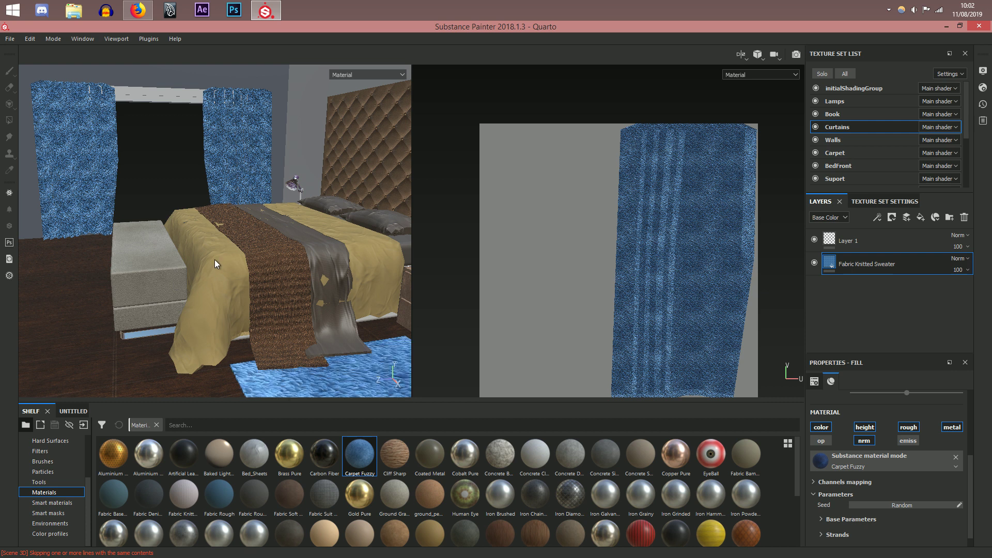
key("ctrl+z")
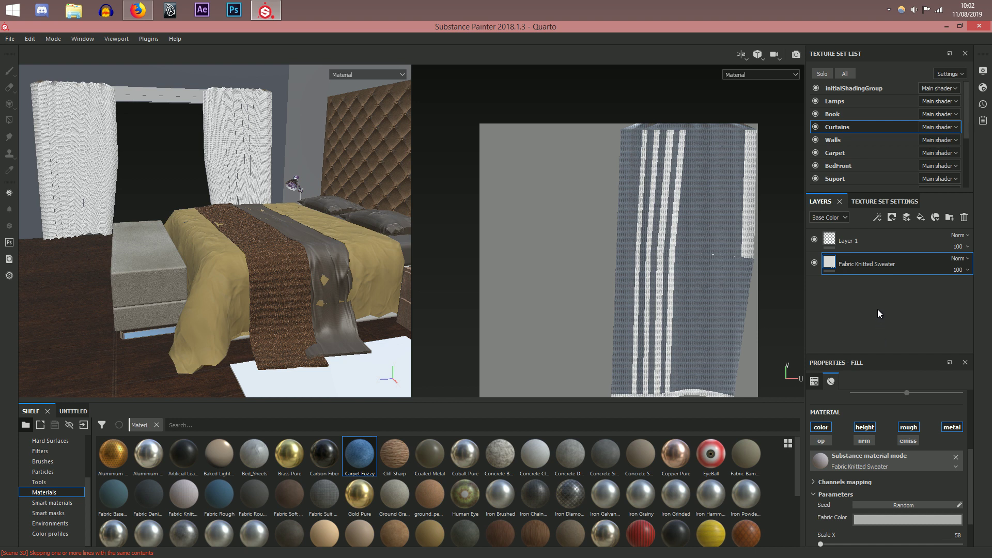
Step: Switch to the Carpet texture set and add Carpet Fuzzy as a fill layer above its Layer 1
left_click(891, 242)
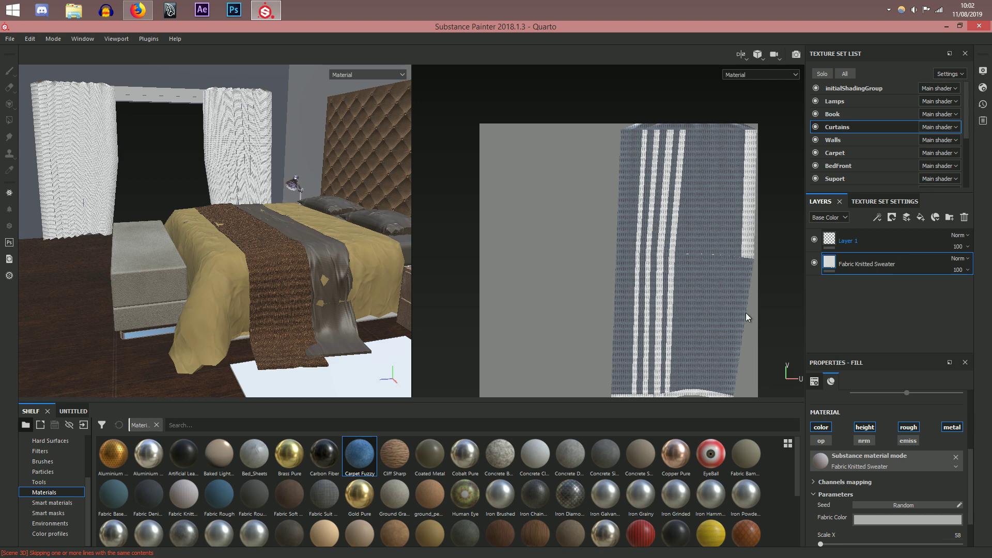
left_click_drag(257, 312, 267, 316, "alt")
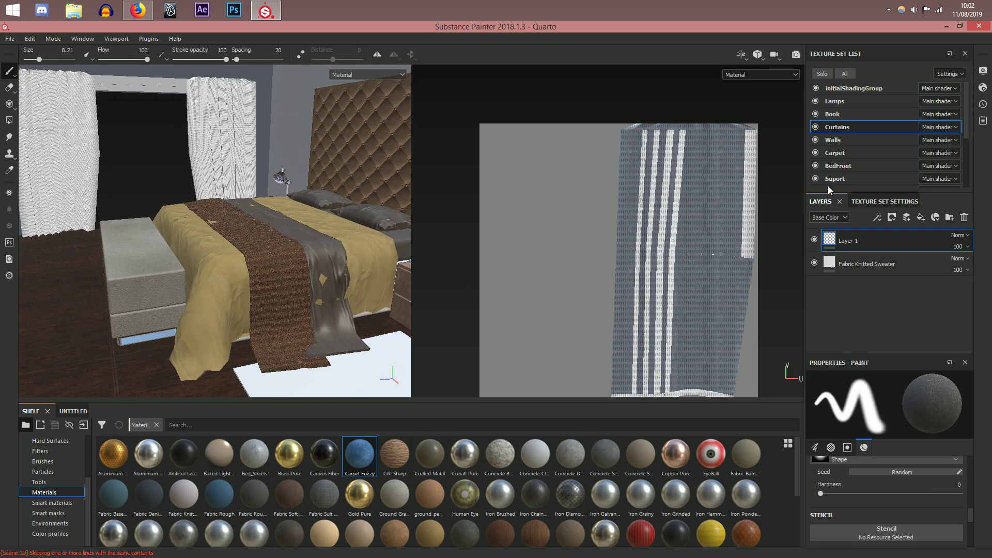
left_click(850, 151)
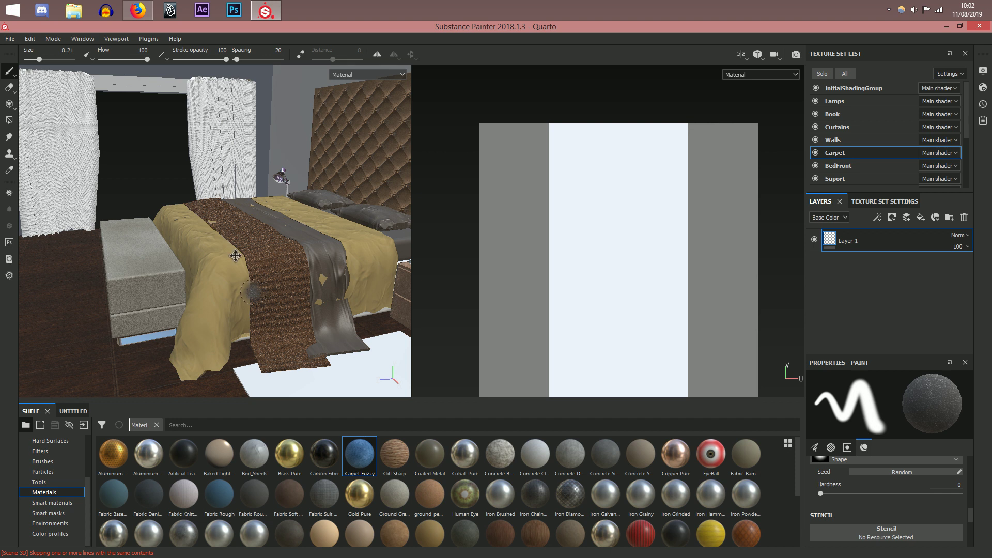
left_click_drag(240, 269, 274, 269, "alt")
left_click_drag(360, 455, 885, 236)
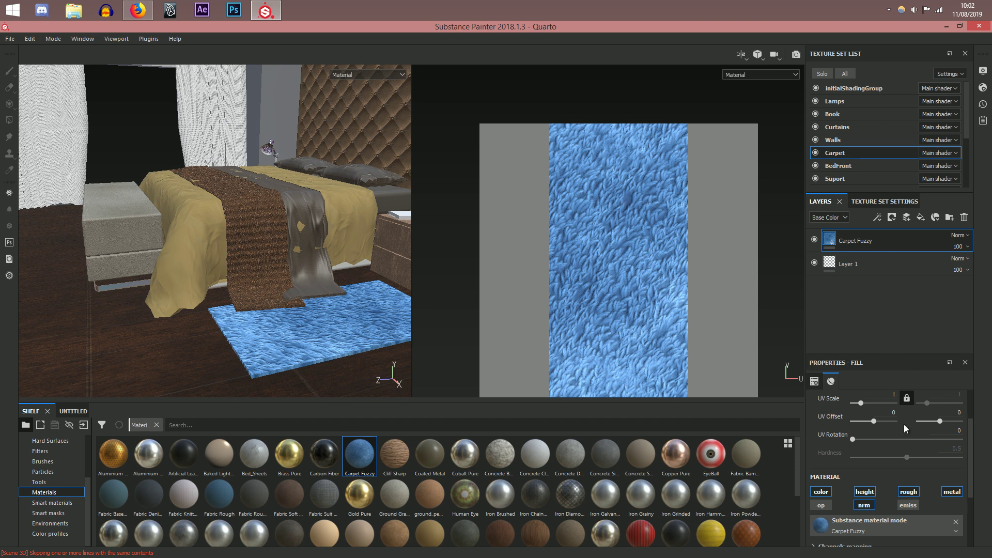
Step: Try a UV scale of 8 on the carpet's Carpet Fuzzy fill, settle on 6 and inspect the pile up close
type("8")
key("Return")
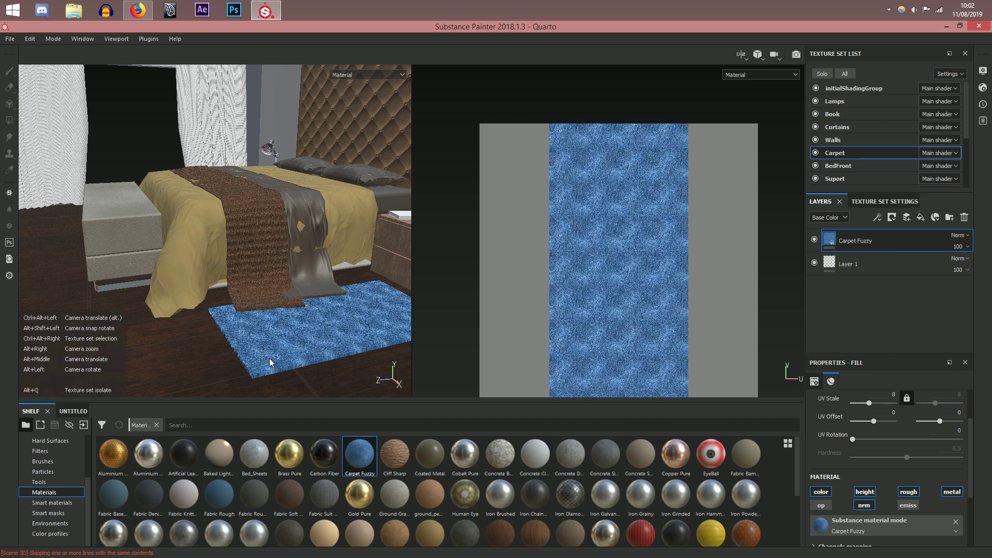
key("BackSpace")
type("6")
key("Return")
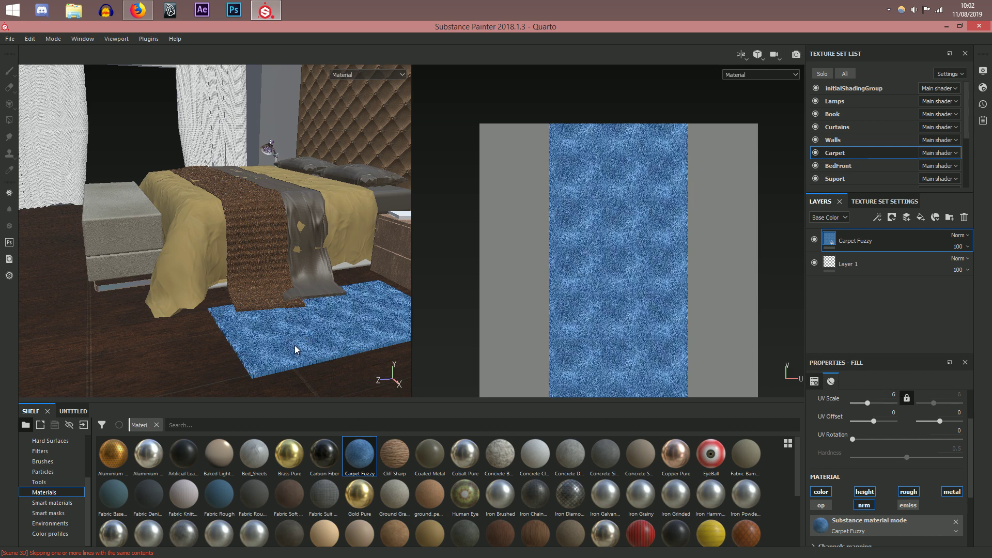
scroll(299, 348, "up", 5)
left_click_drag(313, 350, 312, 301, "alt")
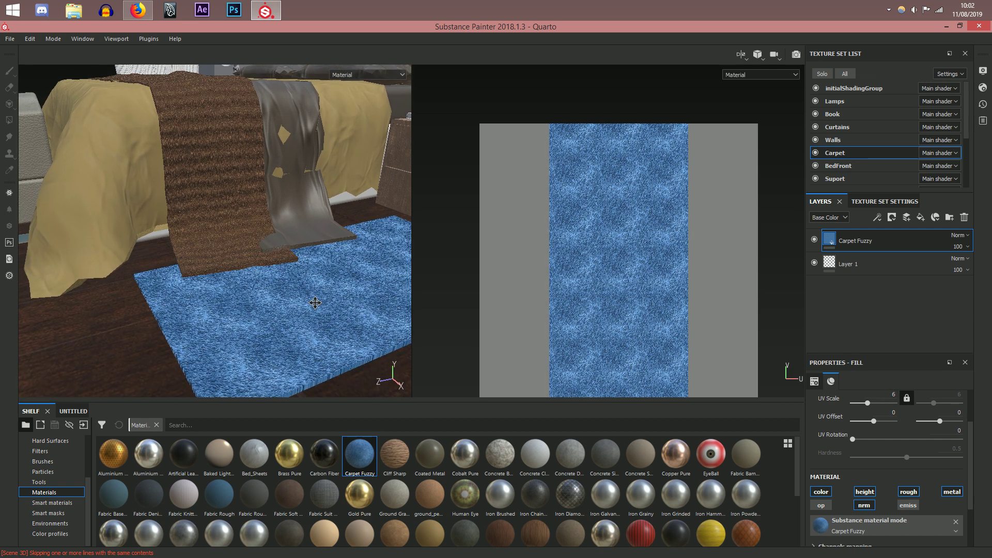
Step: Set the carpet's Carpet Fuzzy base parameters to Roughness 0.8187 and Height Range 0.29
middle_click_drag(313, 302, 310, 257, "alt")
scroll(884, 481, "down", 3)
left_click(852, 522)
scroll(851, 523, "down", 4)
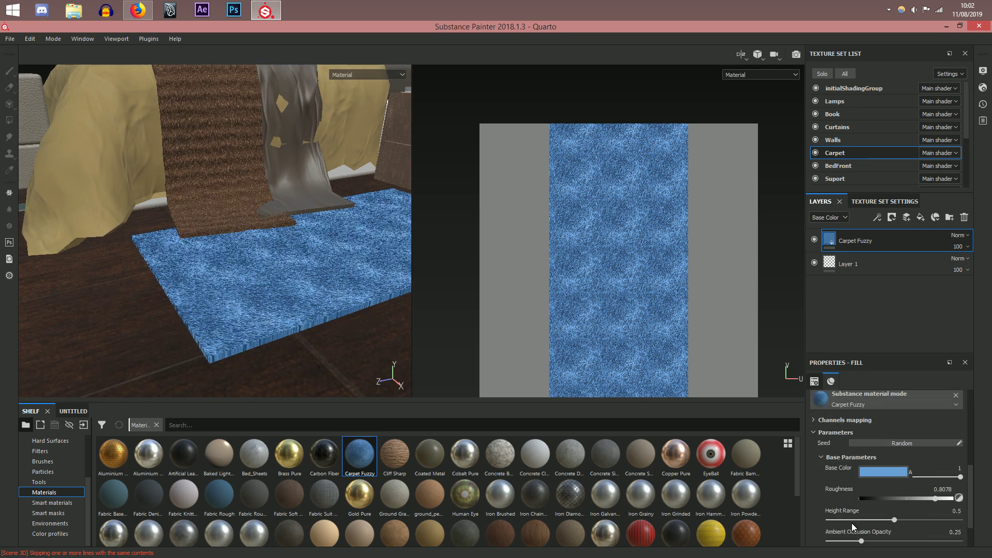
scroll(369, 323, "up", 2)
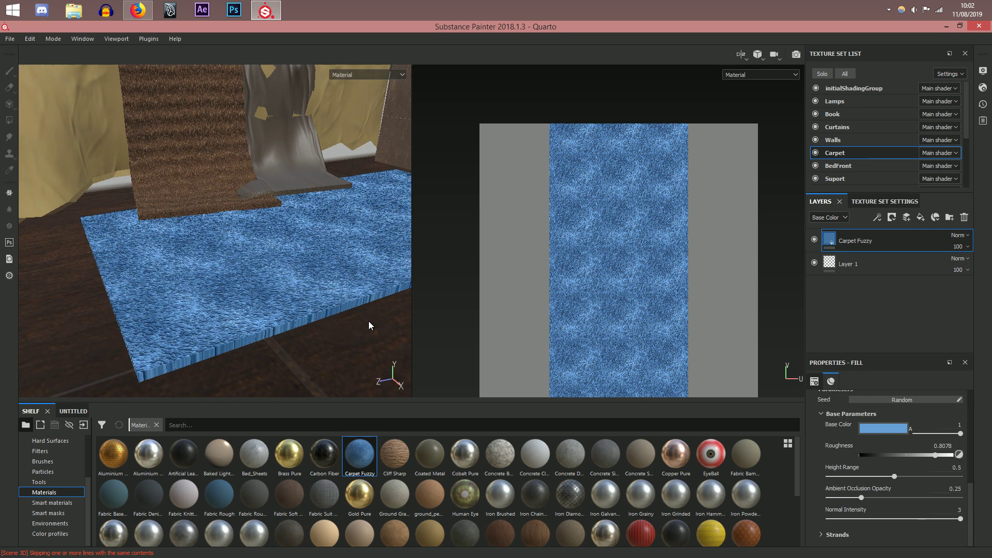
left_click_drag(897, 452, 879, 453)
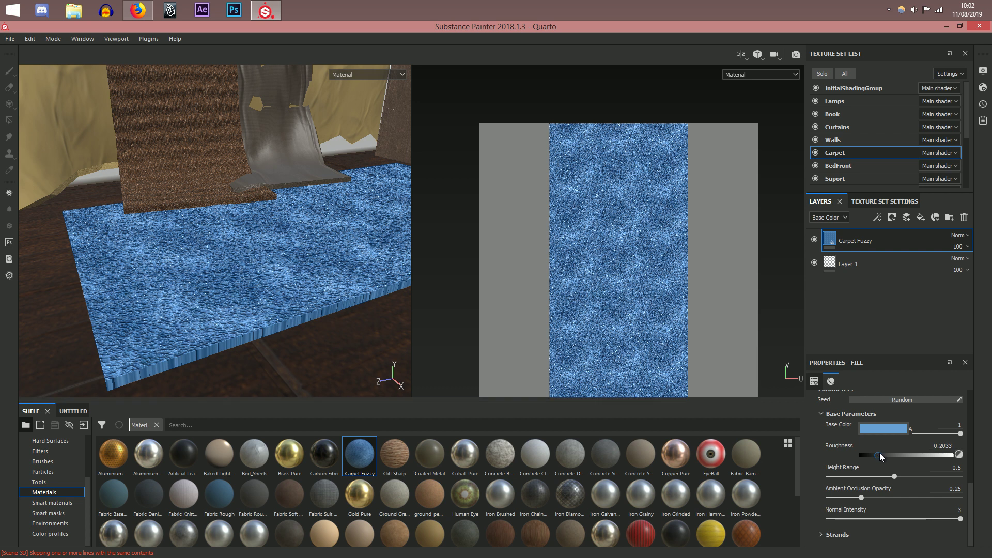
left_click_drag(942, 455, 913, 480)
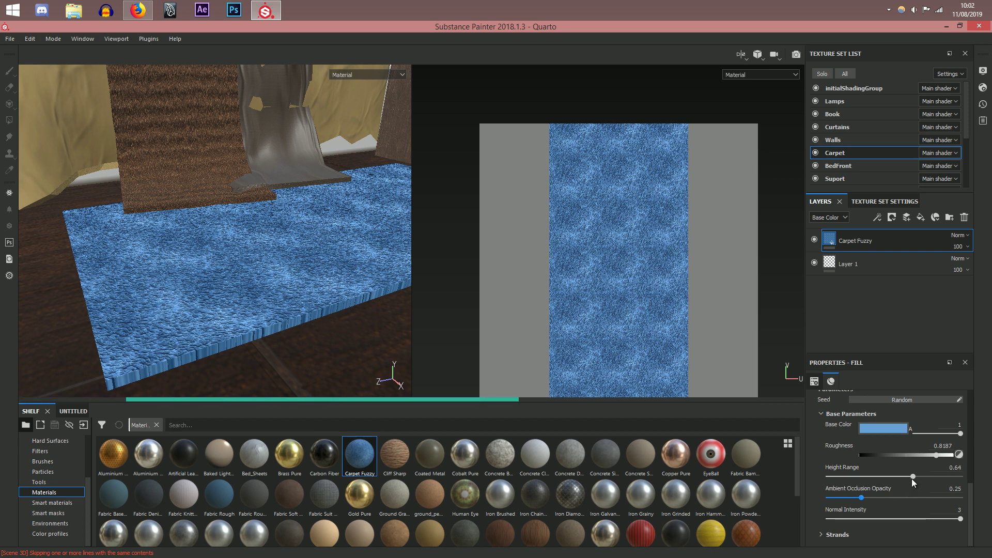
left_click_drag(885, 480, 869, 479)
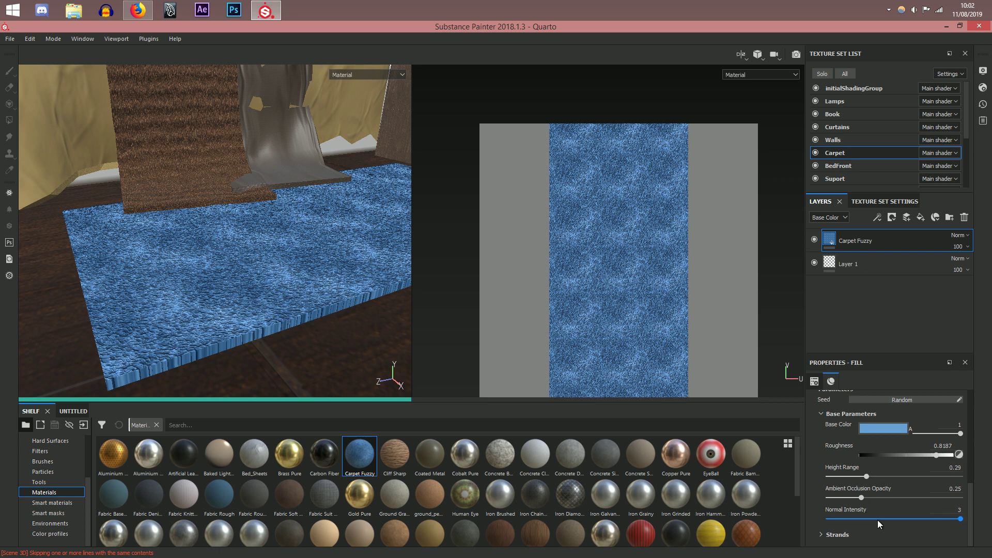
Step: Set the strand Thickness of the Carpet Fuzzy material to 0.19 and review its remaining strand parameters
left_click(837, 535)
scroll(860, 496, "down", 3)
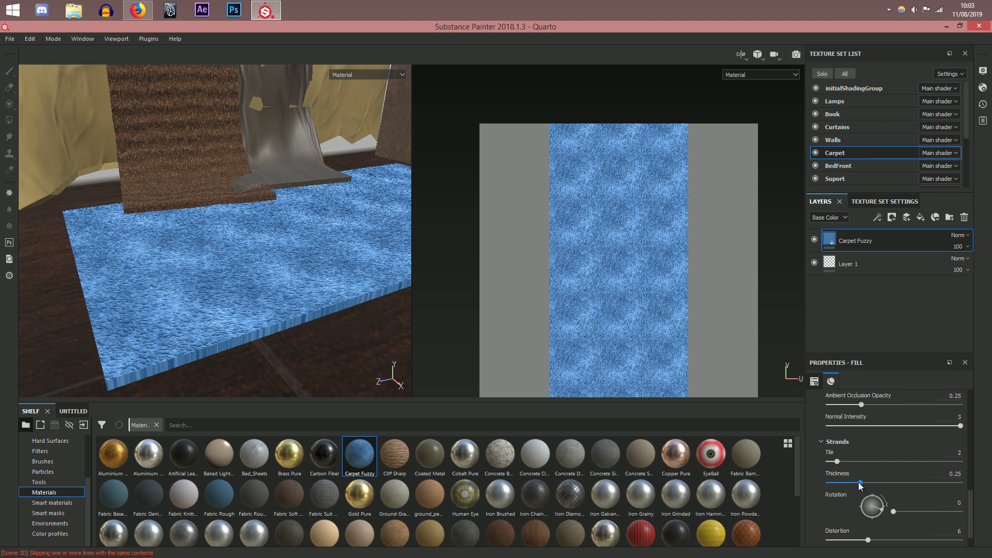
left_click_drag(861, 485, 852, 485)
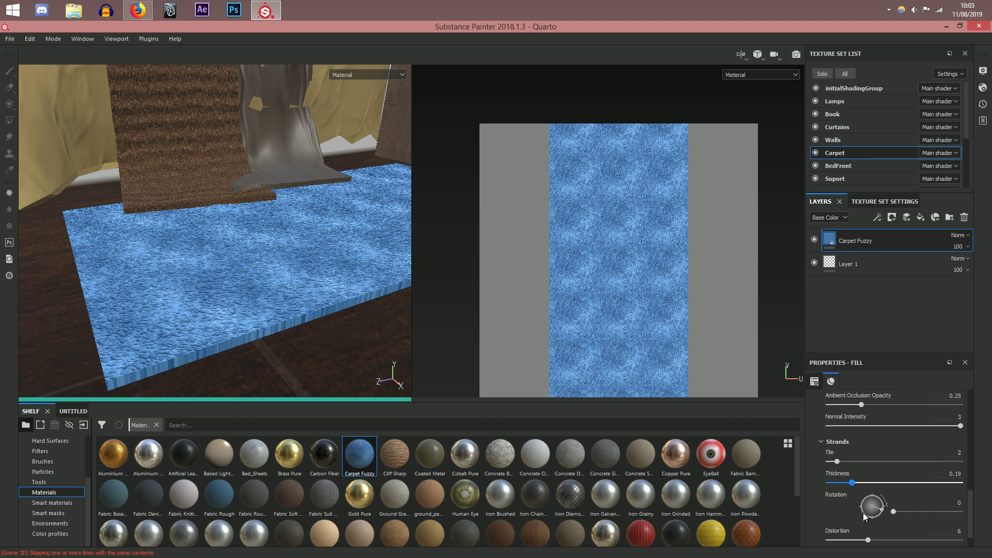
scroll(864, 512, "down", 1)
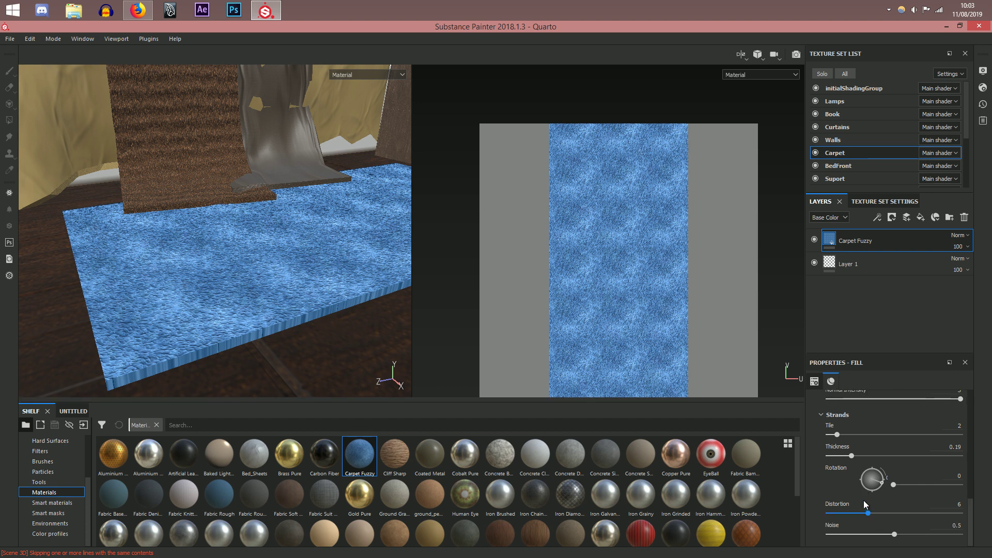
scroll(864, 502, "down", 1)
scroll(862, 495, "up", 10)
scroll(260, 270, "down", 3)
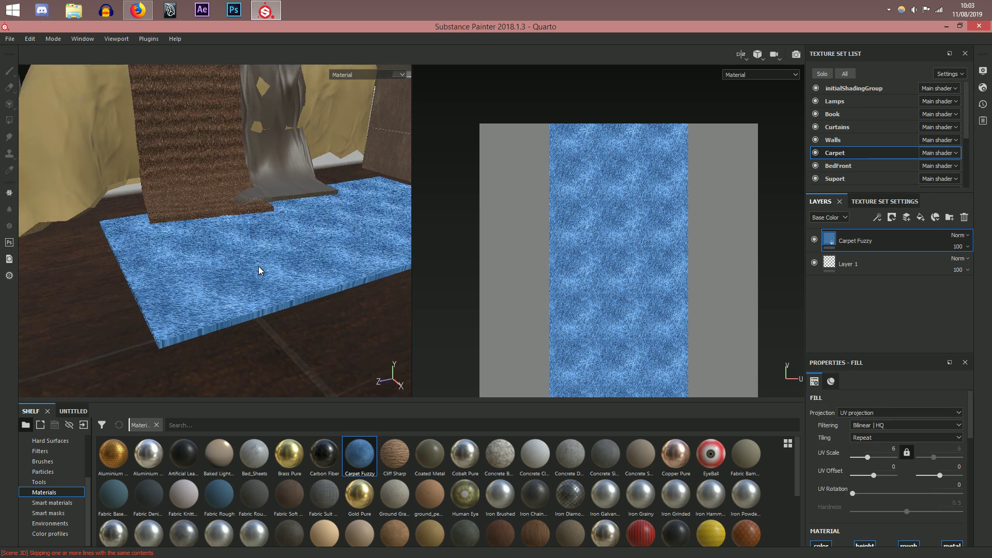
Step: Change the Carpet Fuzzy base color to a paler blue, RGB 0.540, 0.694, 0.844, and check the carpet in the room
scroll(260, 269, "down", 8)
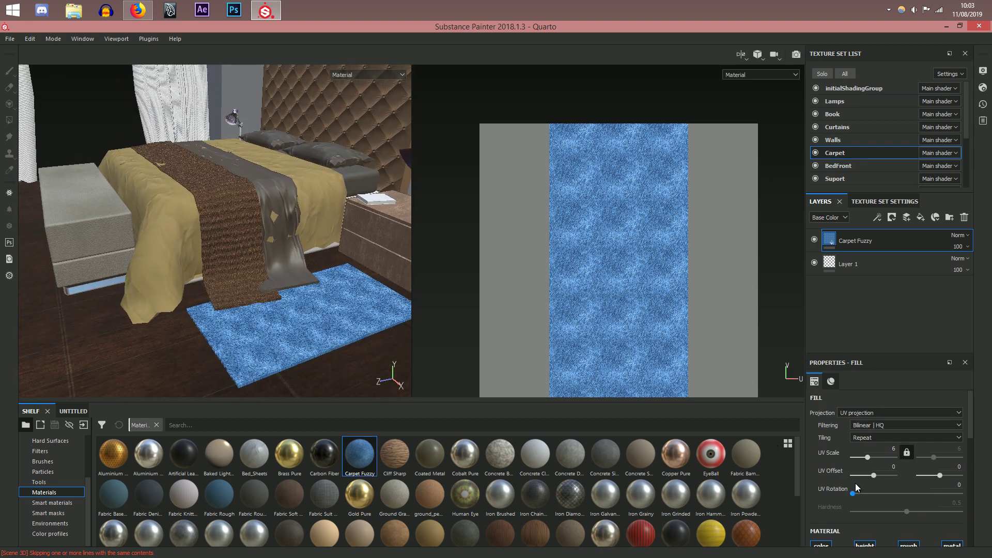
scroll(860, 479, "down", 4)
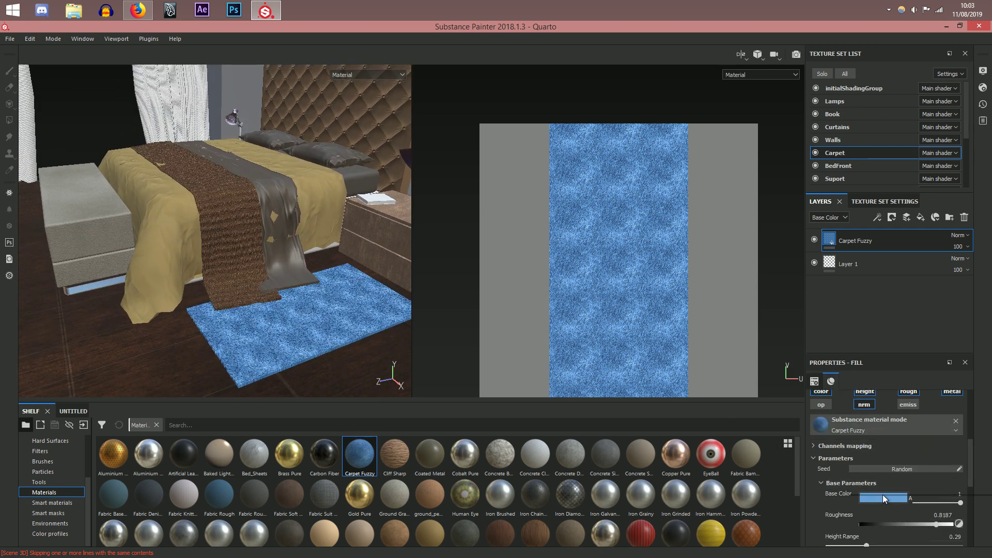
left_click(883, 495)
left_click(865, 399)
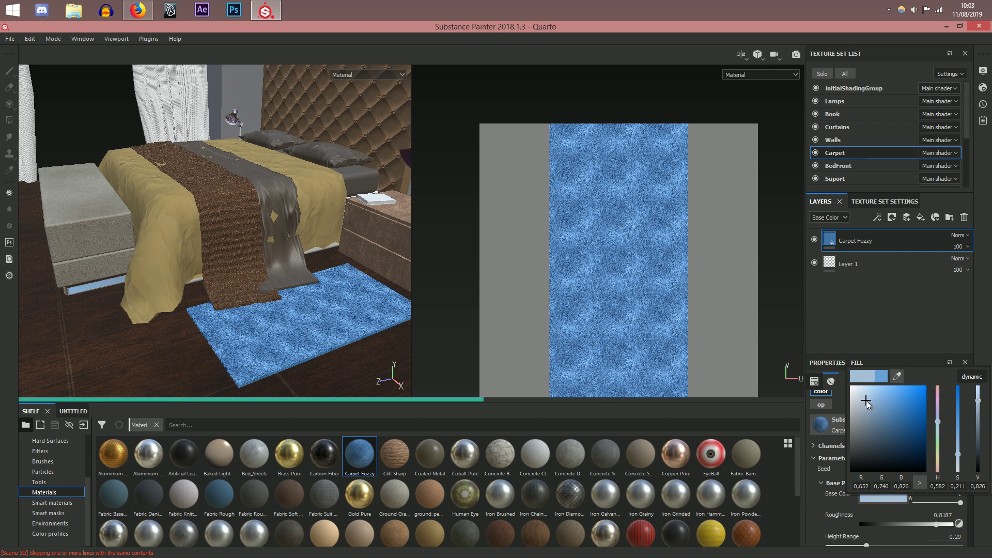
left_click_drag(866, 401, 879, 403)
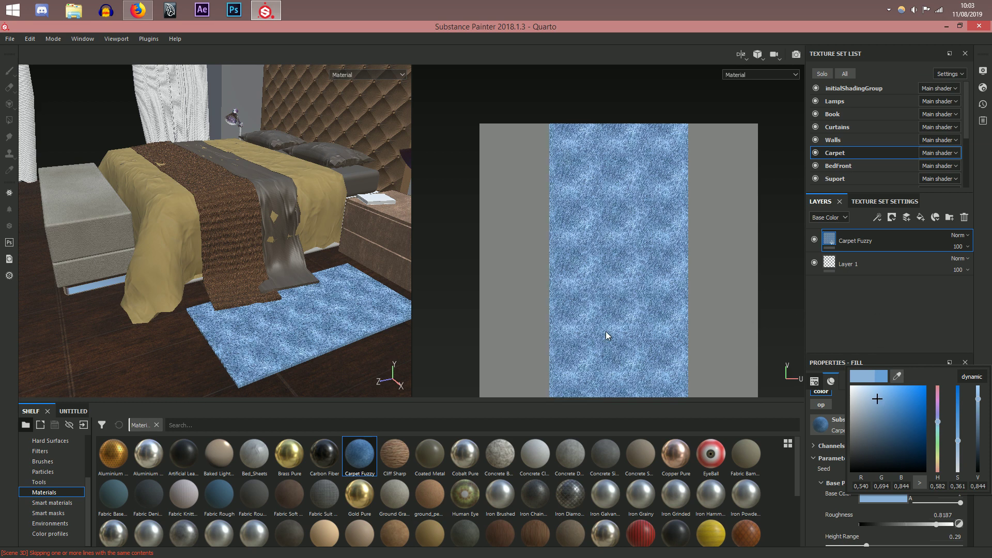
left_click_drag(281, 321, 290, 345, "alt")
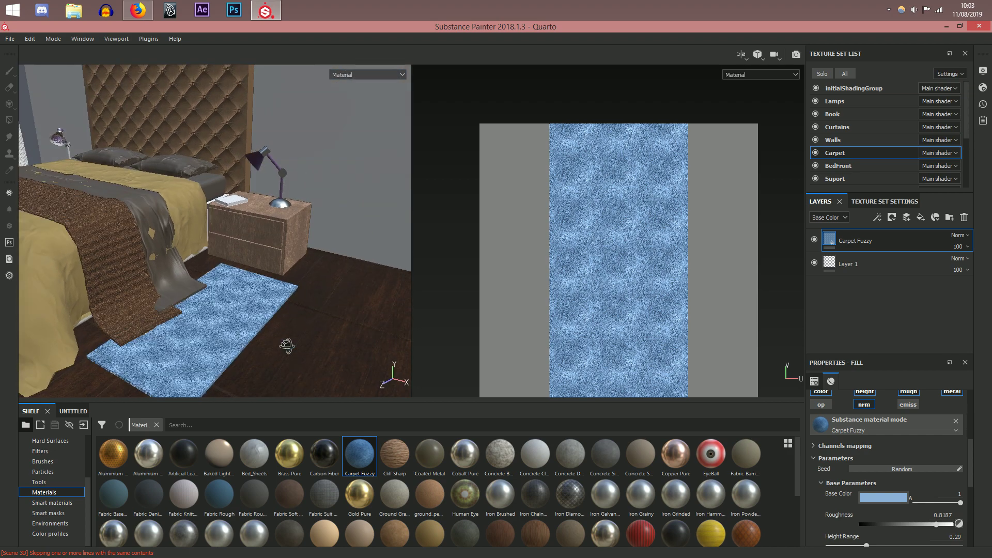
Step: Switch to the Book texture set and browse the material previews for one that suits the book on the nightstand
left_click_drag(225, 292, 160, 302, "alt")
middle_click_drag(263, 301, 180, 327, "alt")
left_click_drag(181, 329, 302, 313, "alt")
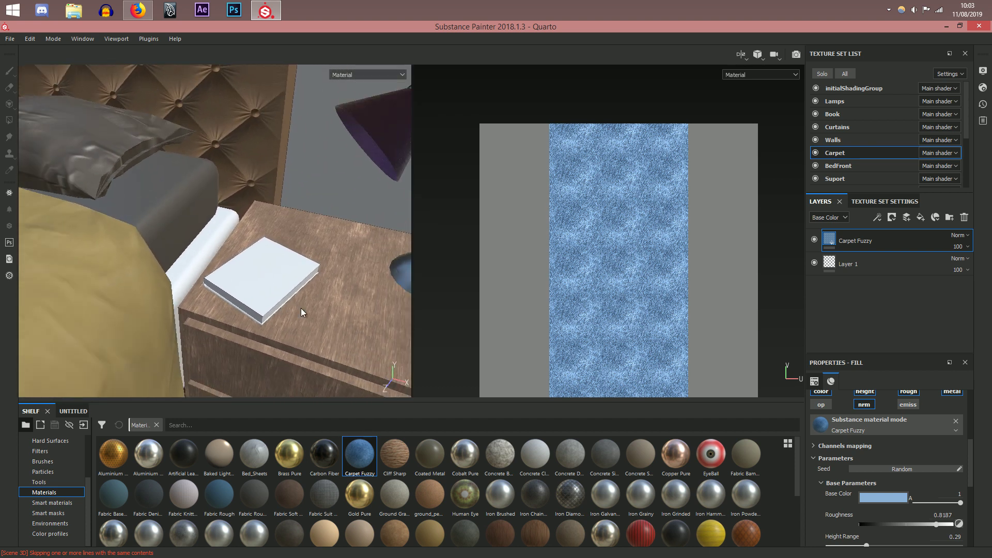
left_click(854, 114)
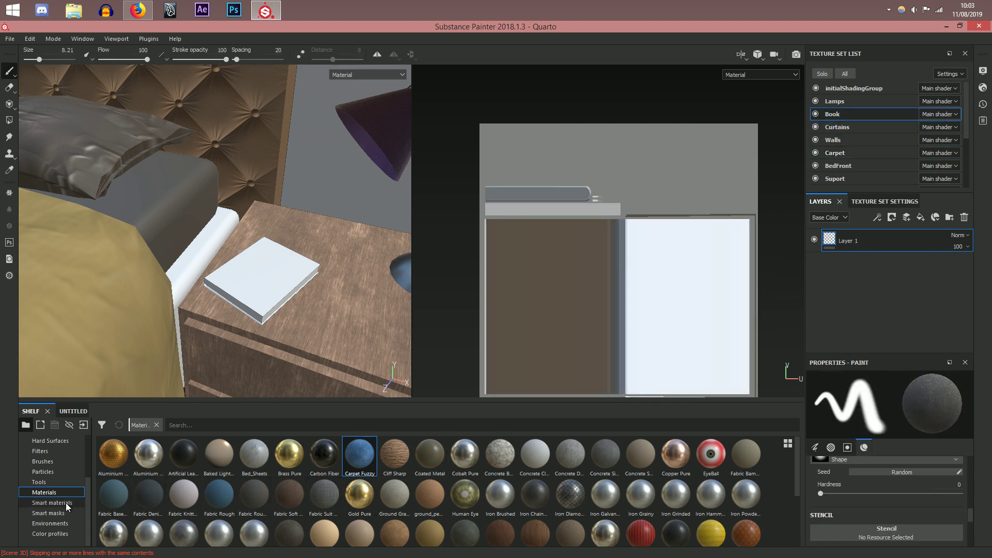
scroll(253, 496, "down", 3)
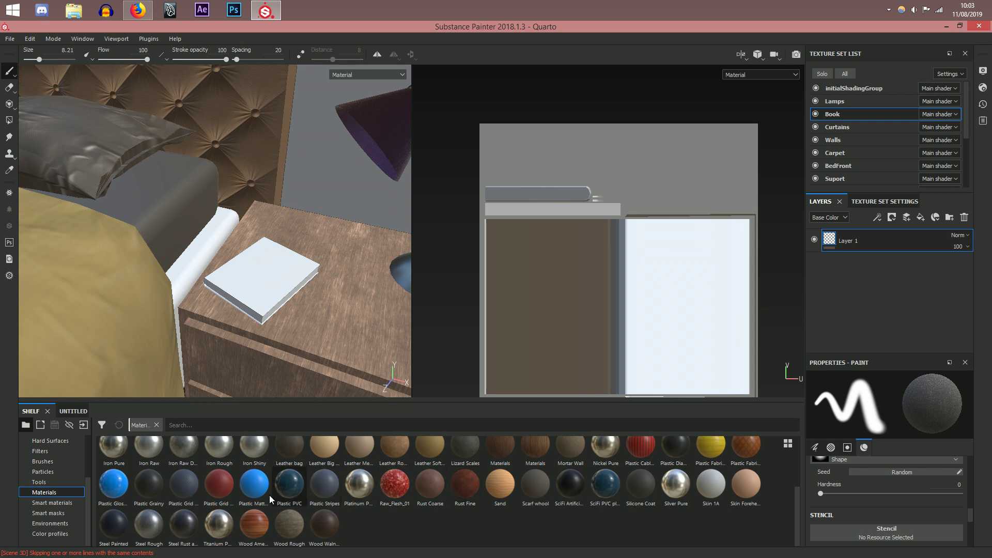
scroll(417, 499, "up", 3)
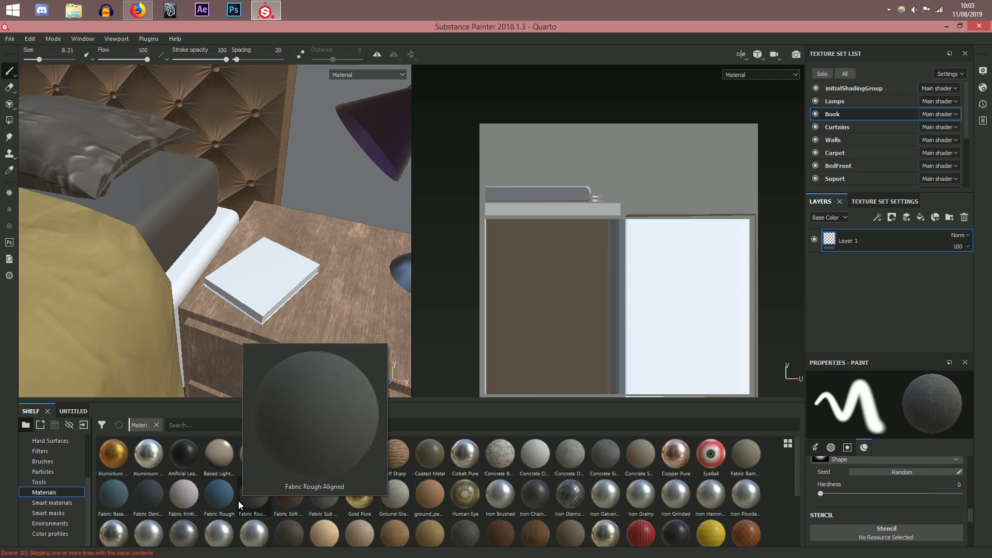
mouse_move(706, 475)
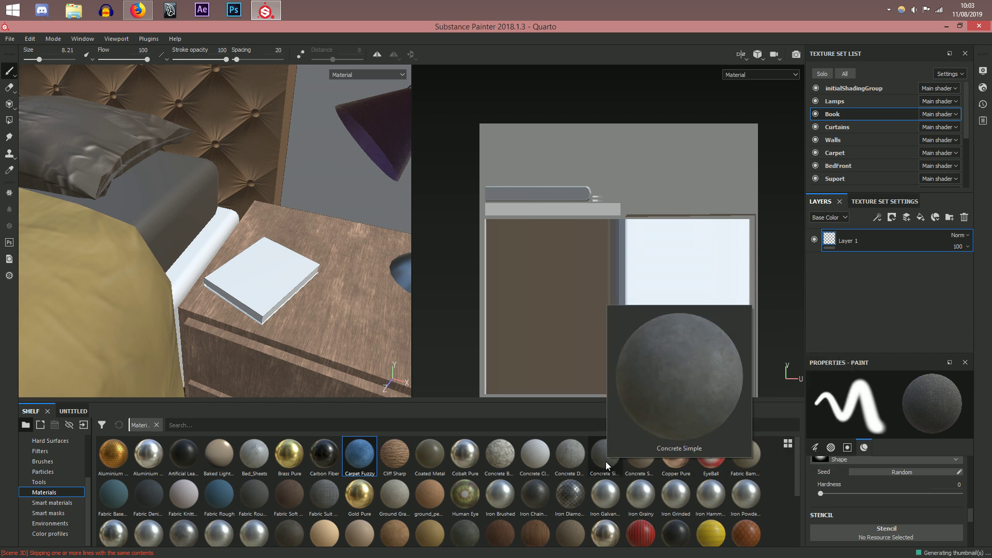
mouse_move(532, 458)
scroll(538, 463, "down", 3)
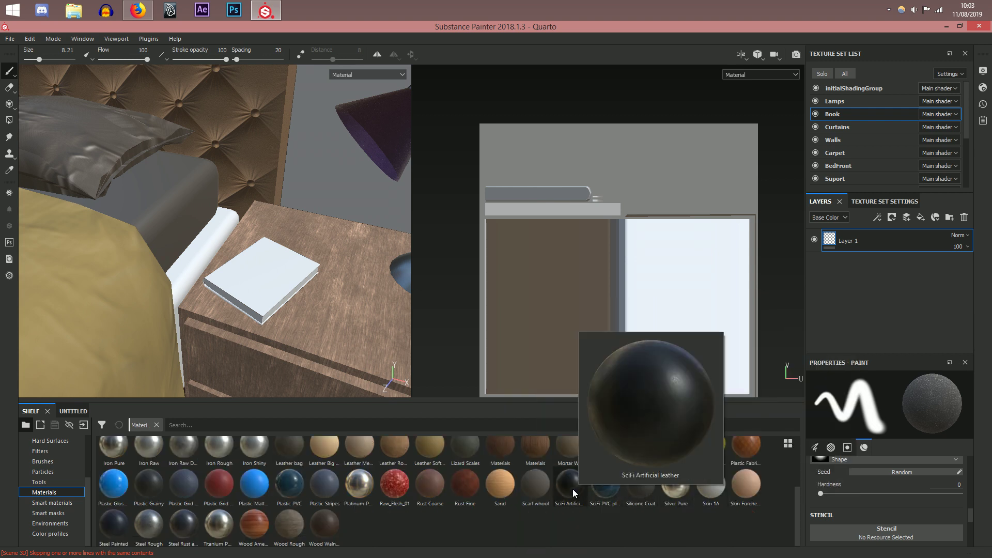
mouse_move(653, 495)
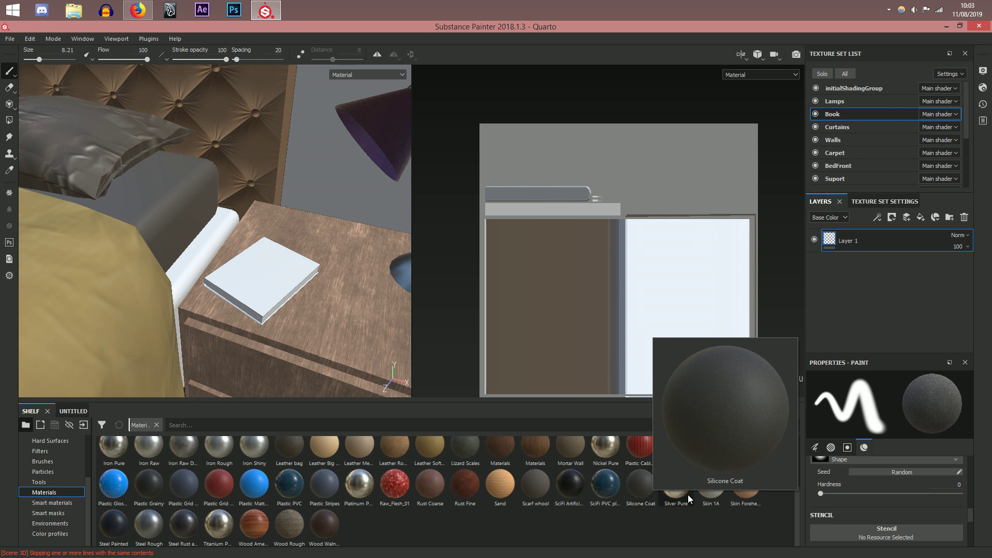
mouse_move(709, 499)
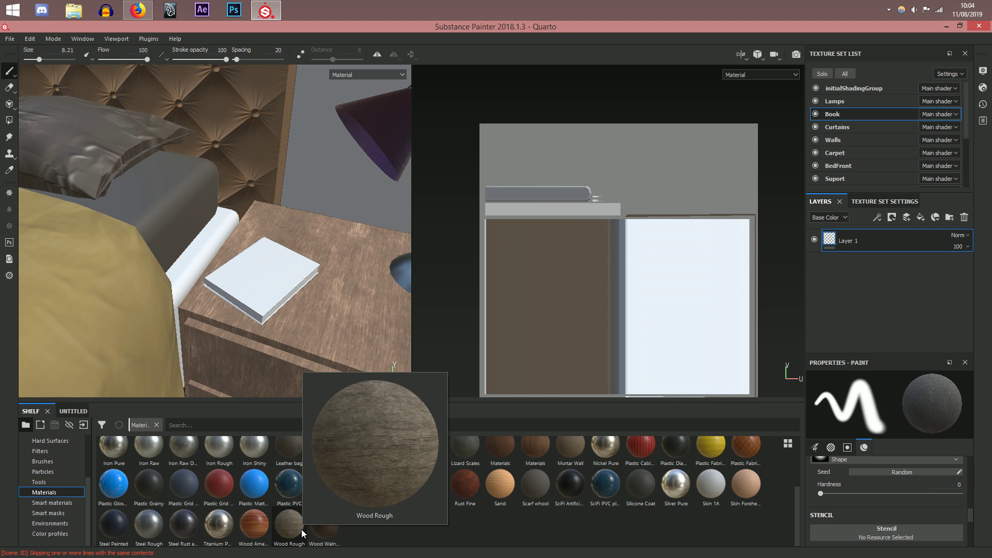
mouse_move(262, 527)
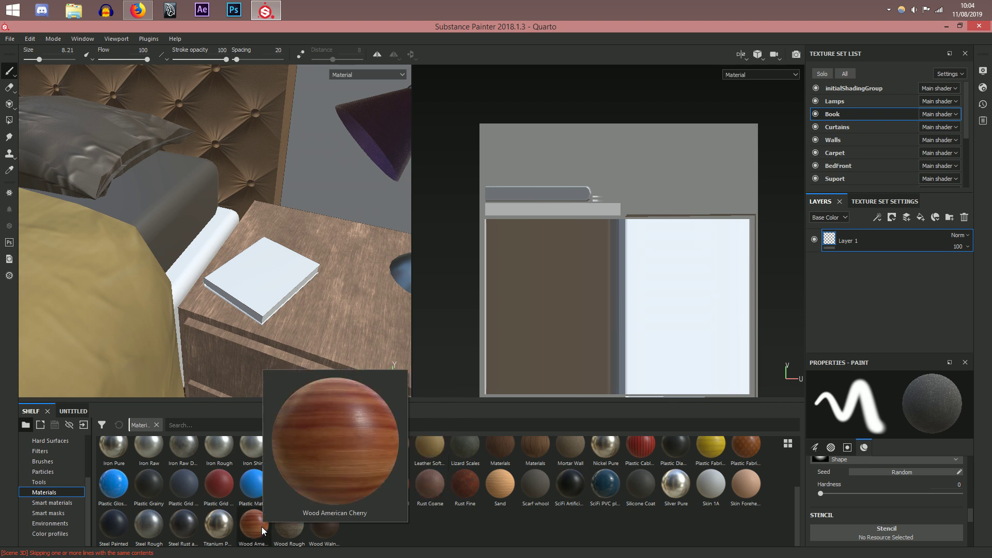
scroll(869, 167, "down", 2)
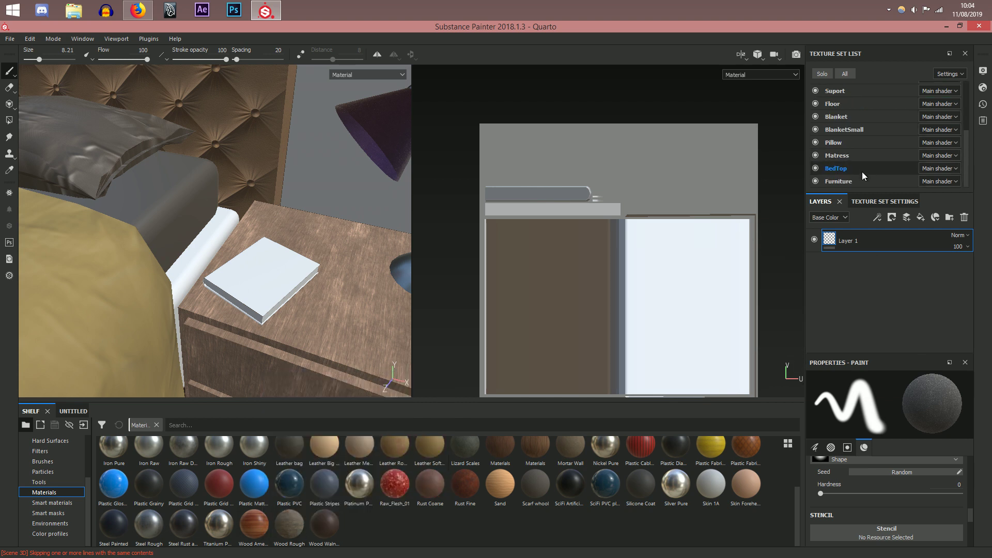
scroll(867, 170, "up", 2)
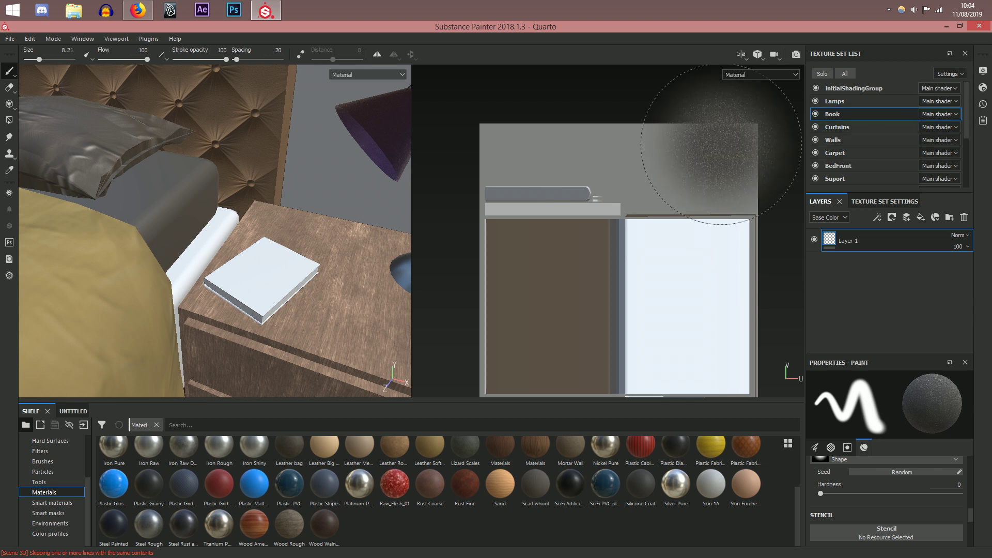
Step: Switch to the Floor texture set and hide its Wood Walnut group
scroll(882, 145, "down", 2)
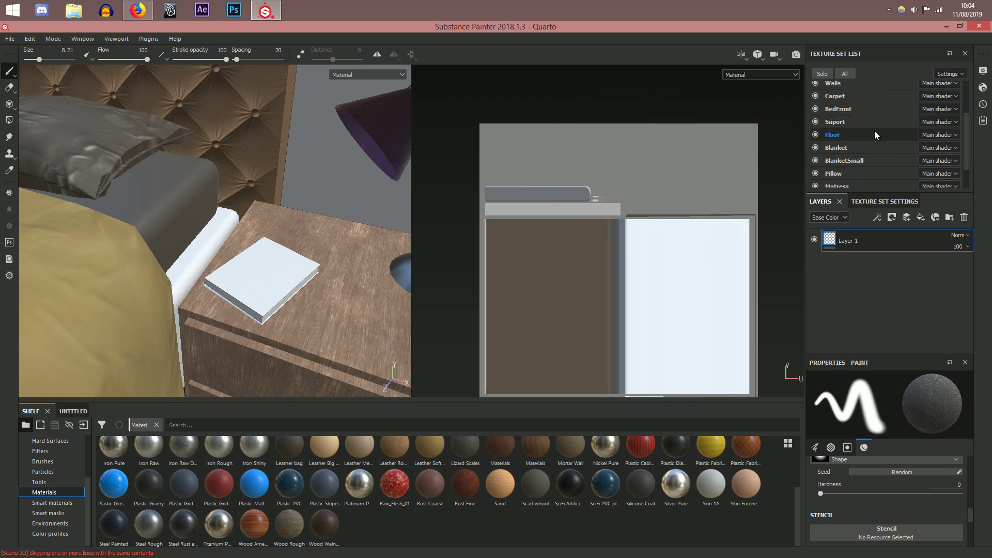
left_click(869, 133)
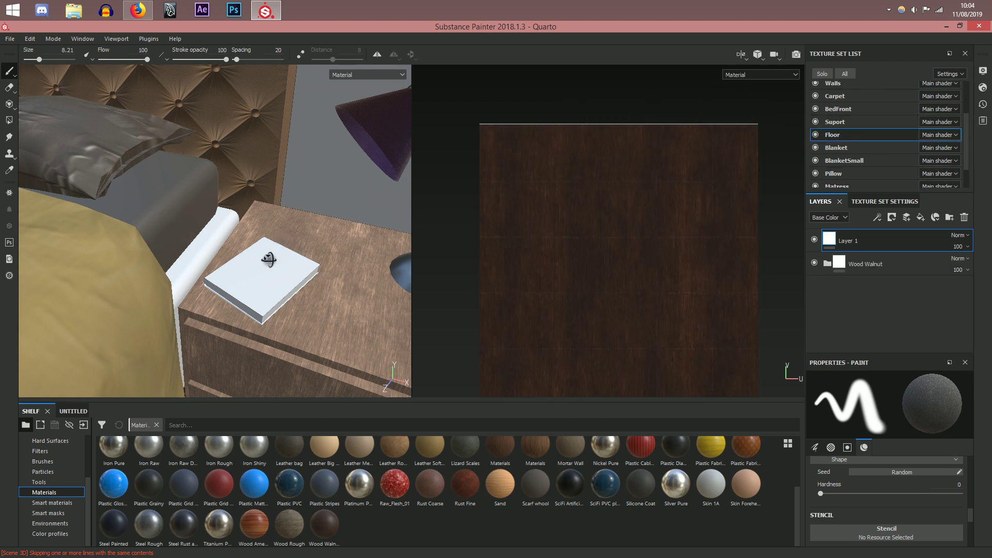
left_click_drag(283, 258, 170, 264, "alt")
scroll(170, 263, "down", 3)
middle_click_drag(104, 315, 284, 315, "alt")
scroll(286, 315, "down", 3)
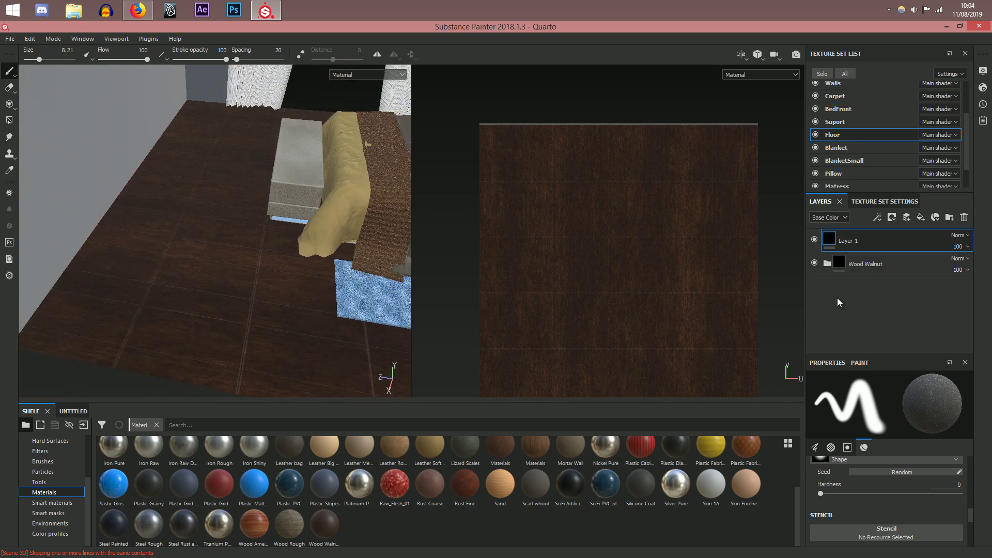
left_click(814, 263)
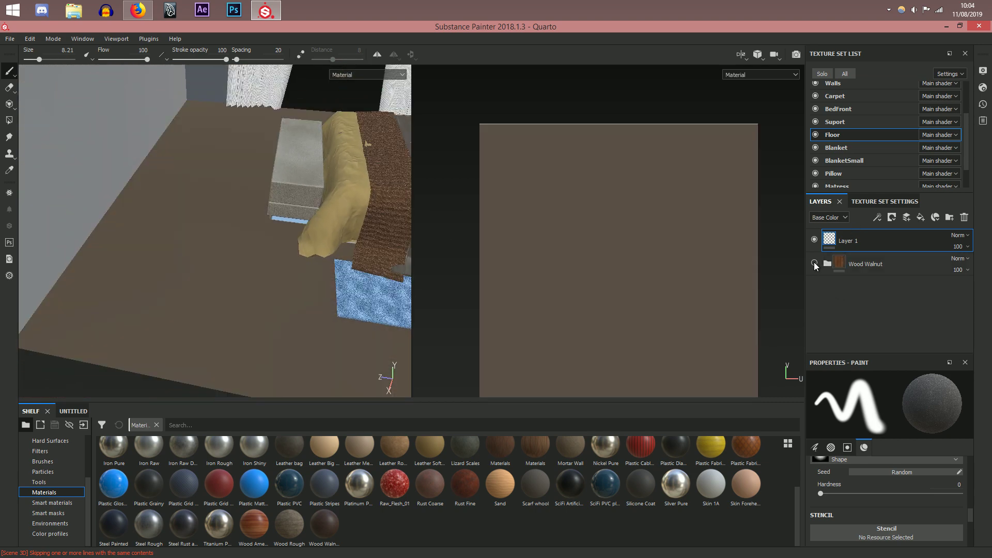
Step: Add Wood American Cherry as a fill layer between the floor's Layer 1 and Wood Walnut, with a UV scale of 8
left_click(262, 541)
mouse_move(251, 535)
left_mouse_down()
mouse_move(844, 328)
mouse_move(885, 257)
mouse_move(874, 250)
left_mouse_up()
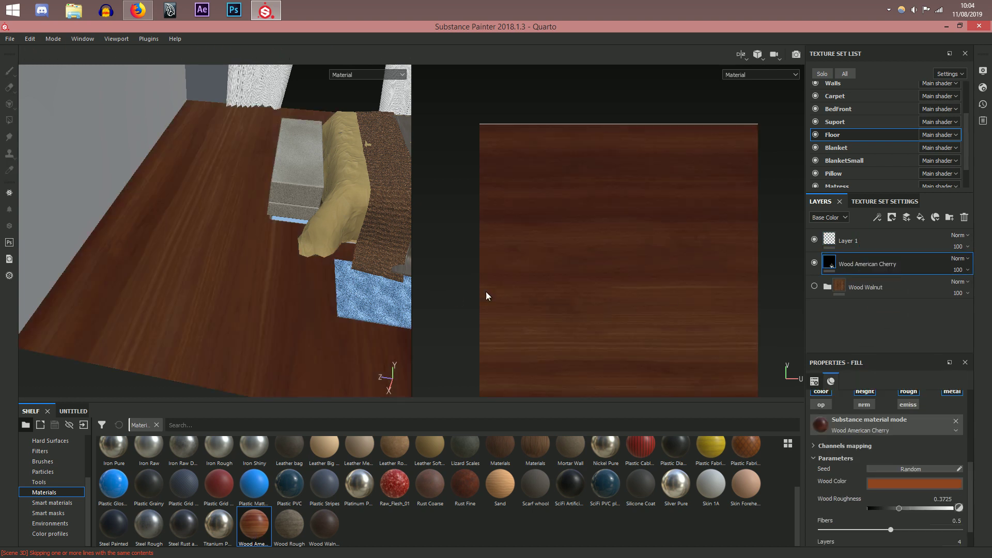
scroll(900, 471, "up", 5)
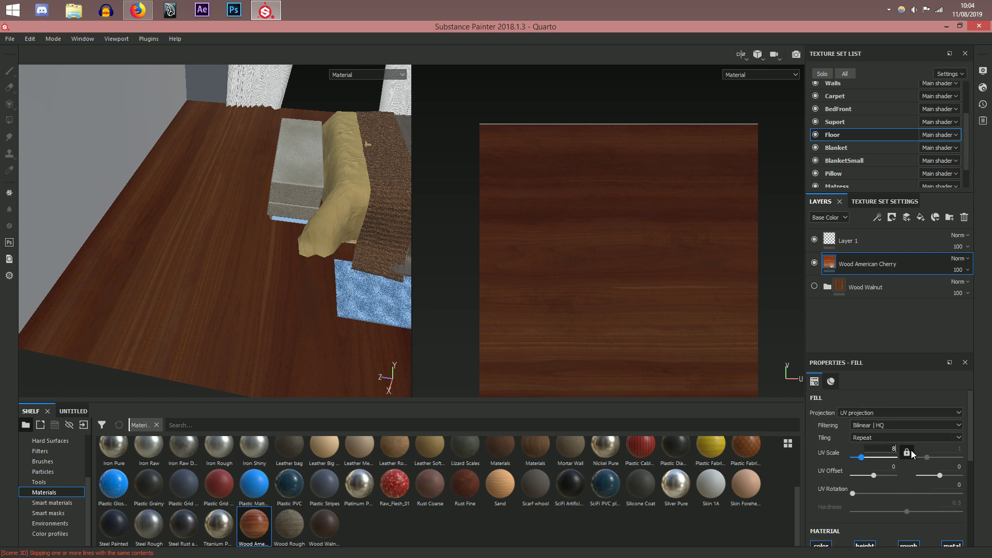
type("8")
key("Return")
Step: Set the UV rotation of the Wood American Cherry fill to 90 and inspect the floor beside the bed
left_click(889, 466)
left_click_drag(856, 491, 868, 491)
left_click(952, 484)
type("90")
key("Return")
mouse_move(310, 329)
left_mouse_down("alt")
mouse_move(284, 337)
mouse_move(359, 315)
mouse_move(261, 355)
mouse_move(318, 336)
left_mouse_up("alt")
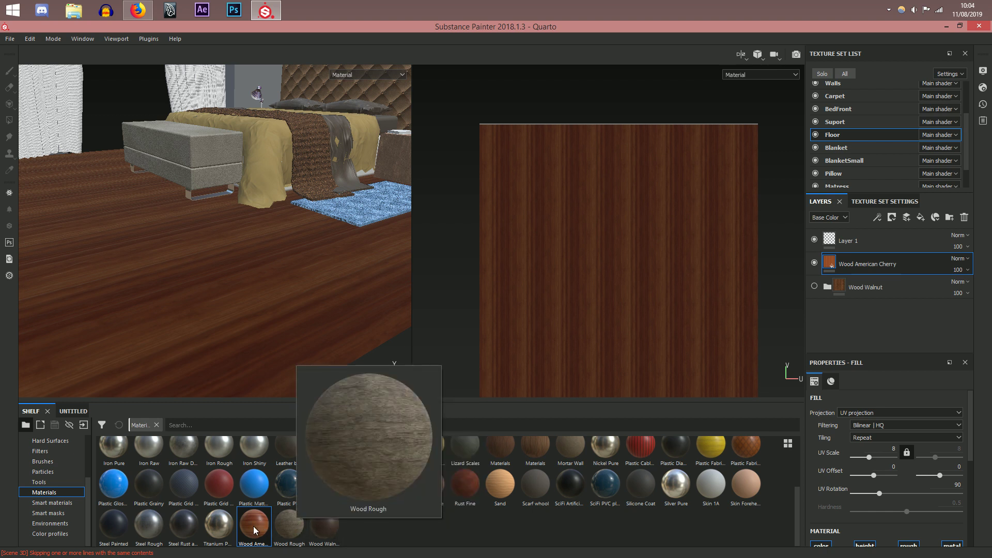
Step: Show the floor's Wood Walnut group again and hide the Wood American Cherry layer
mouse_move(255, 529)
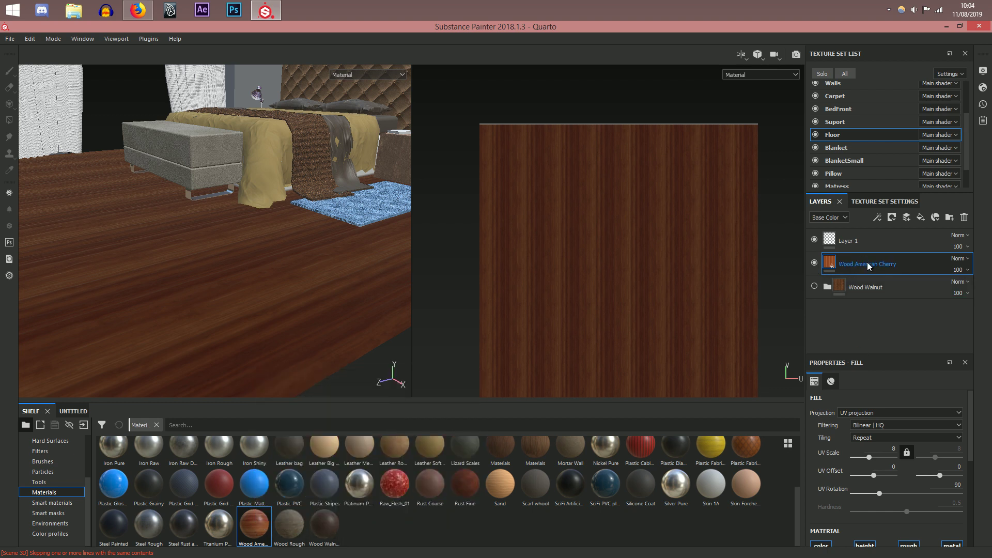
left_click(815, 286)
left_click(816, 263)
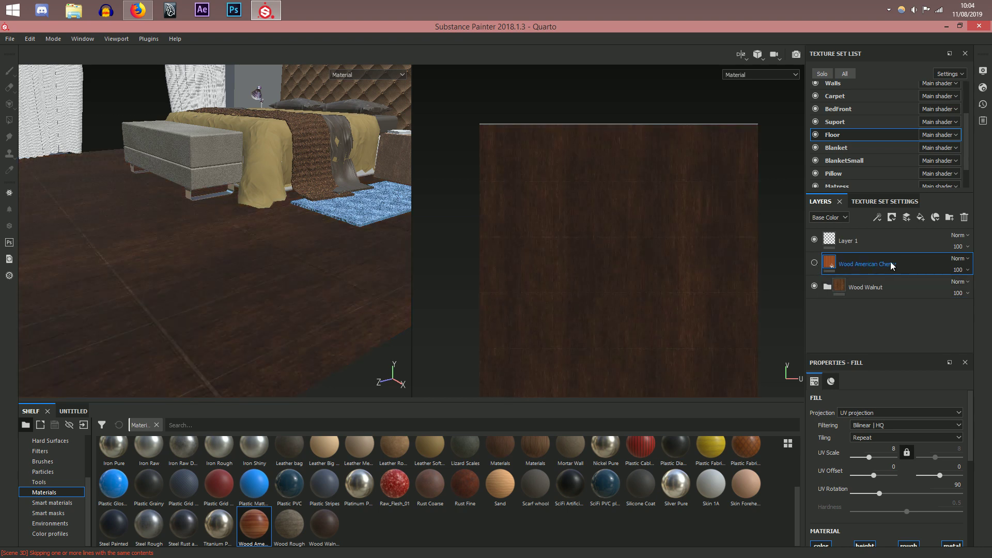
left_click_drag(175, 301, 216, 308, "alt")
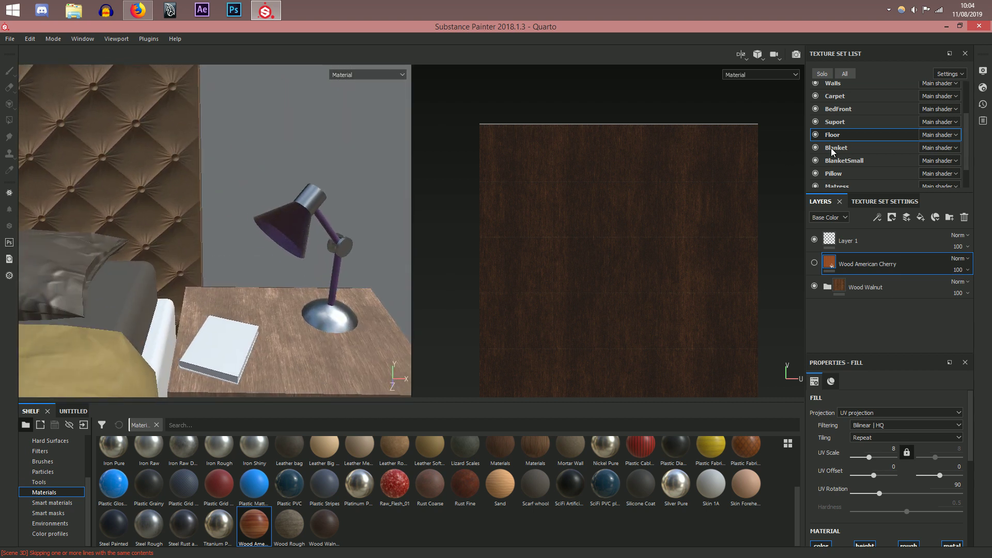
Step: Switch to the Book texture set and add Plastic Grid Bumpy as a fill layer above its Layer 1
left_click_drag(233, 344, 245, 319, "alt")
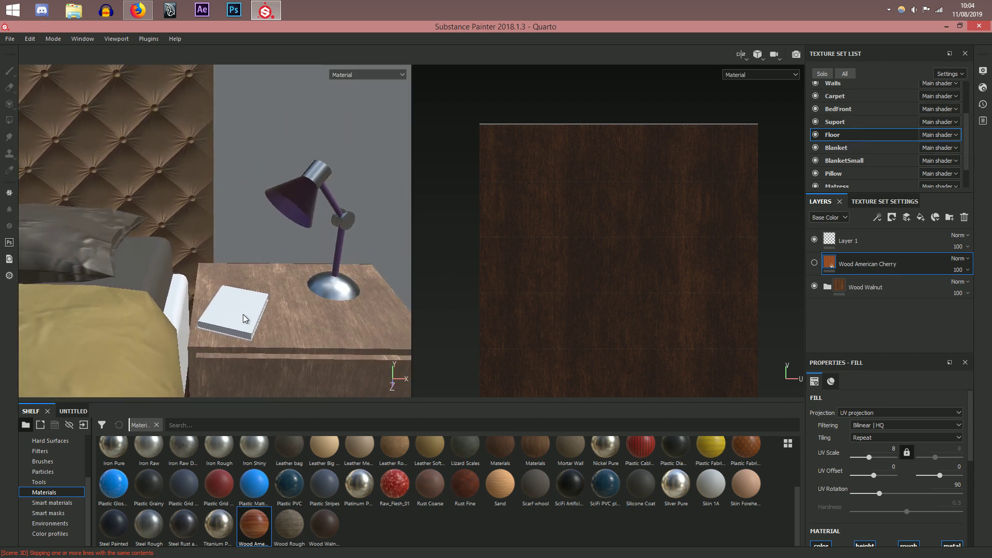
scroll(245, 318, "up", 3)
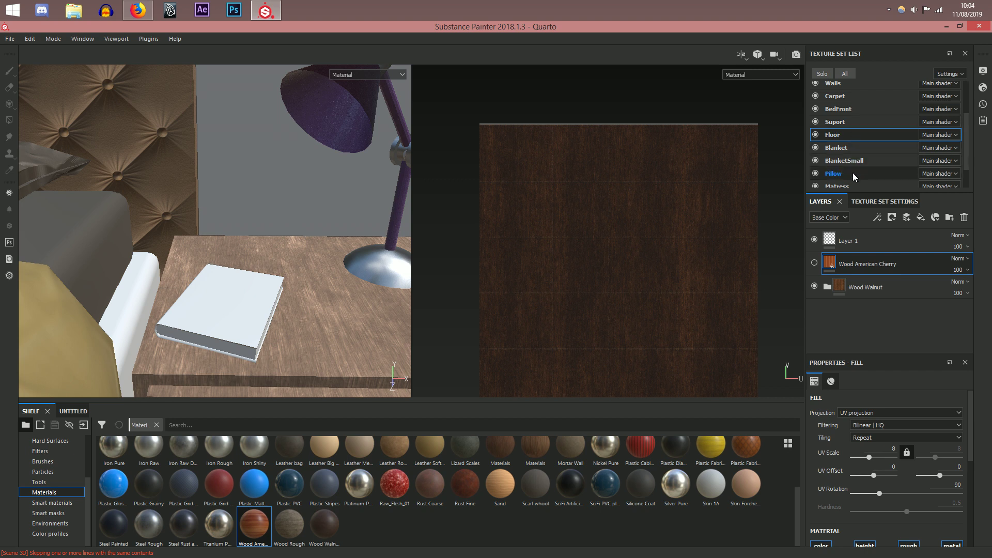
scroll(852, 174, "up", 3)
left_click(854, 112)
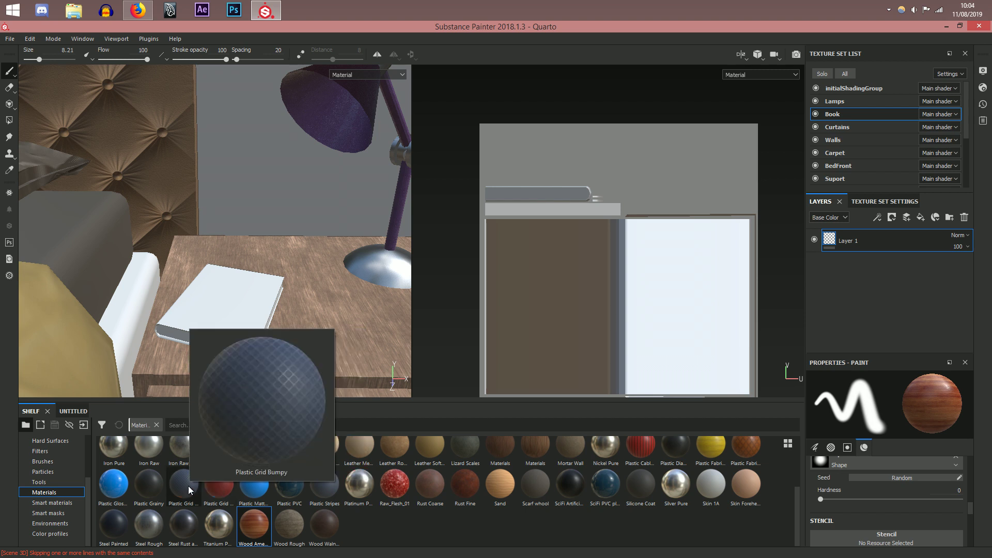
left_click_drag(181, 489, 879, 237)
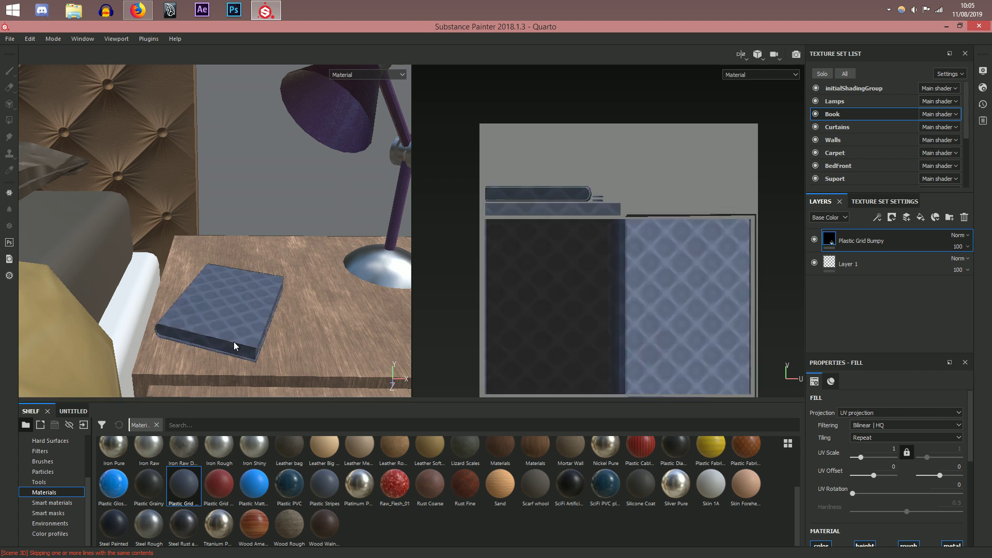
scroll(234, 342, "up", 5)
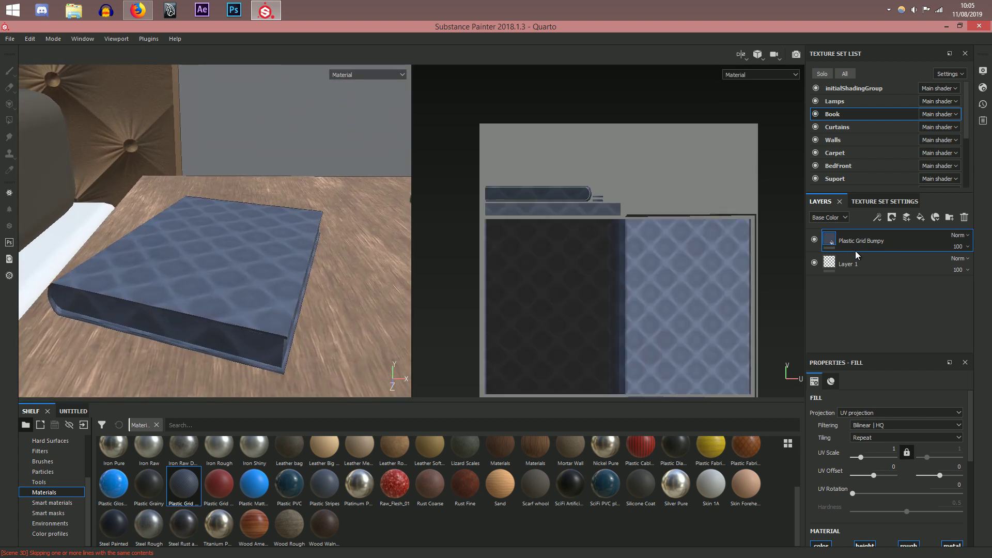
Step: Set the Plastic Grid Bumpy fill's UV scale to 2 and change its color to a muted purple
middle_click_drag(612, 269, 668, 312)
scroll(253, 309, "up", 3)
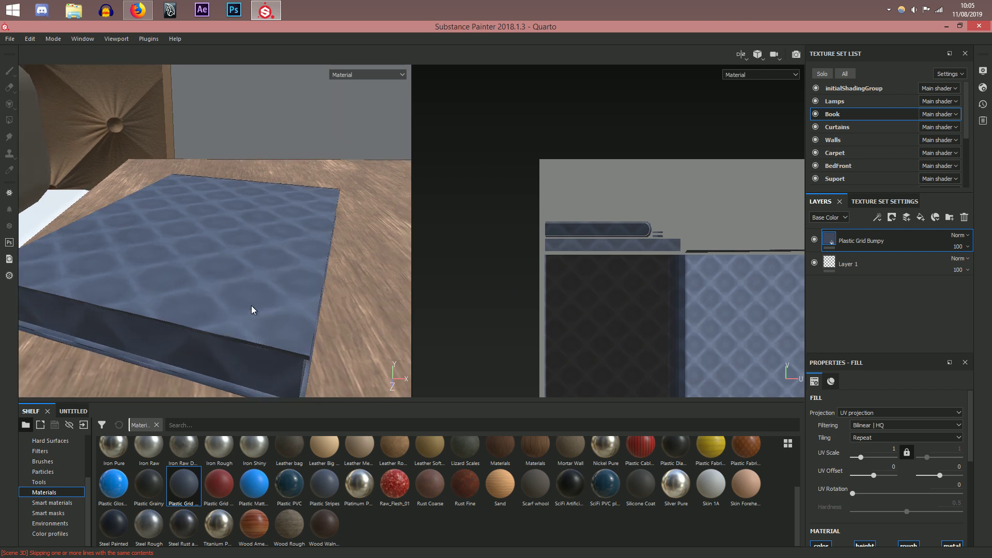
scroll(252, 309, "down", 2)
left_click(893, 449)
type("2")
key("Return")
left_click_drag(229, 267, 271, 303, "alt")
scroll(905, 454, "down", 3)
scroll(905, 453, "down", 1)
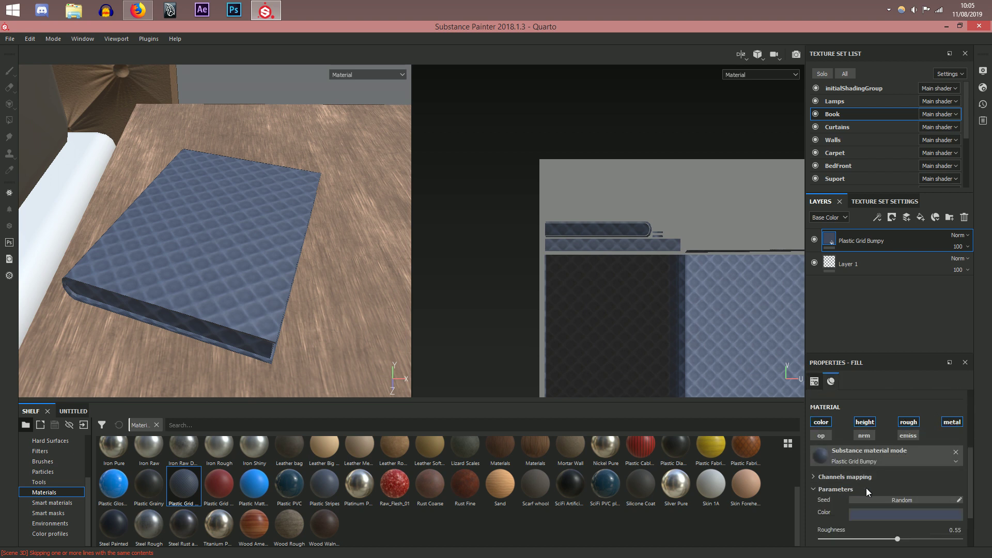
left_click(885, 513)
left_click_drag(938, 433, 937, 425)
Step: Add a white mask to Plastic Grid Bumpy and paint the material out of the book's page-edge and spine-side strips in the UV layout
left_click(893, 217)
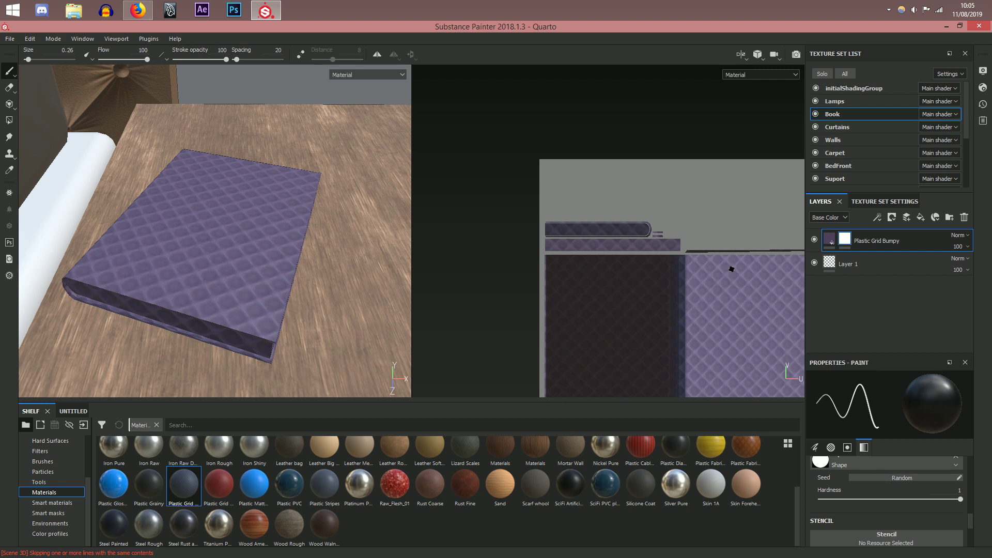
scroll(652, 257, "up", 3)
scroll(652, 257, "up", 1)
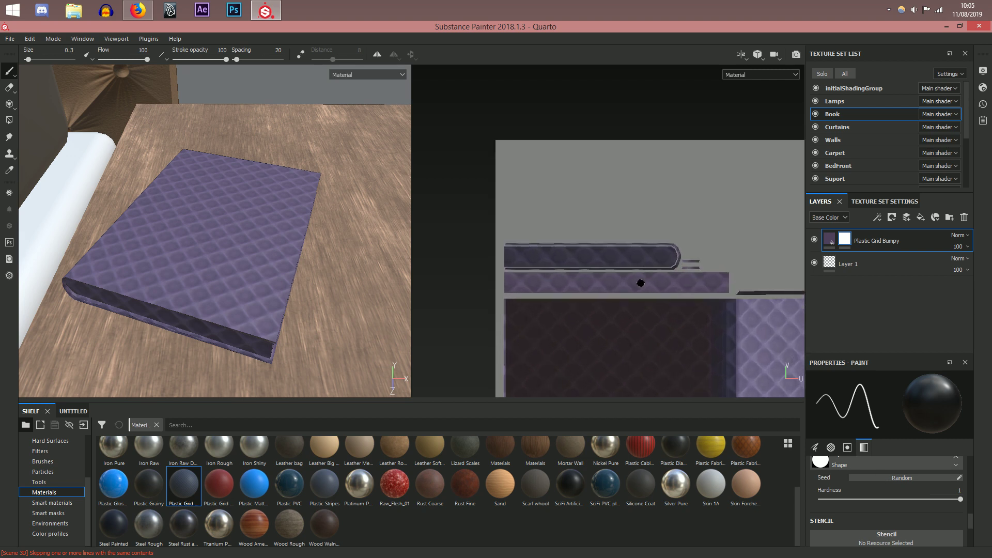
mouse_move(673, 279)
left_mouse_down()
mouse_move(514, 255)
mouse_move(688, 243)
left_mouse_up()
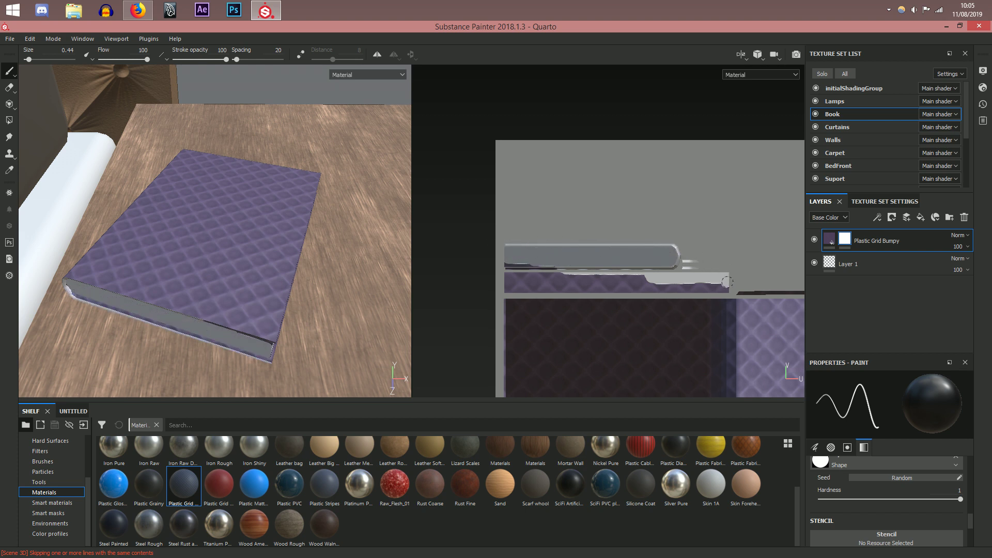
left_click_drag(611, 293, 535, 293)
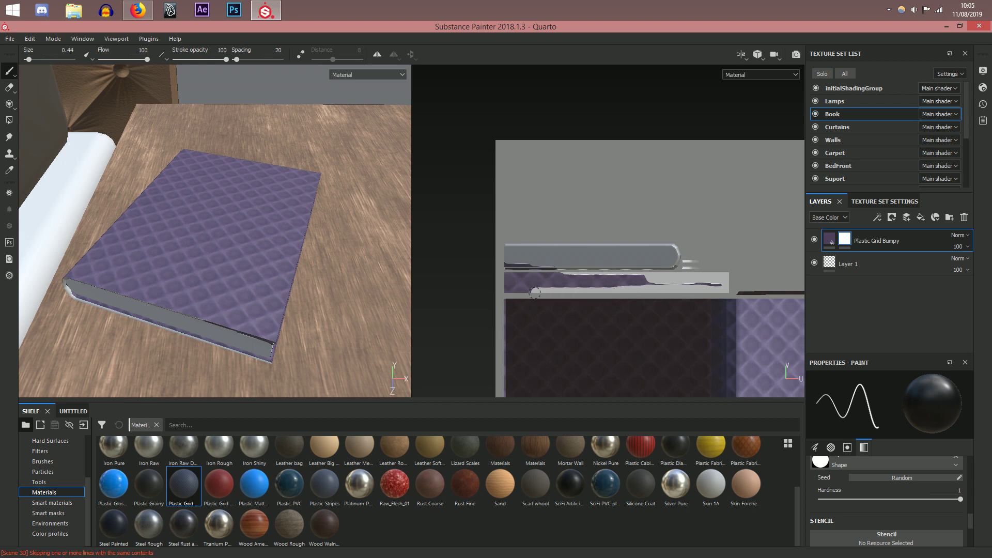
mouse_move(508, 262)
left_mouse_down()
mouse_move(654, 282)
mouse_move(518, 284)
left_mouse_up()
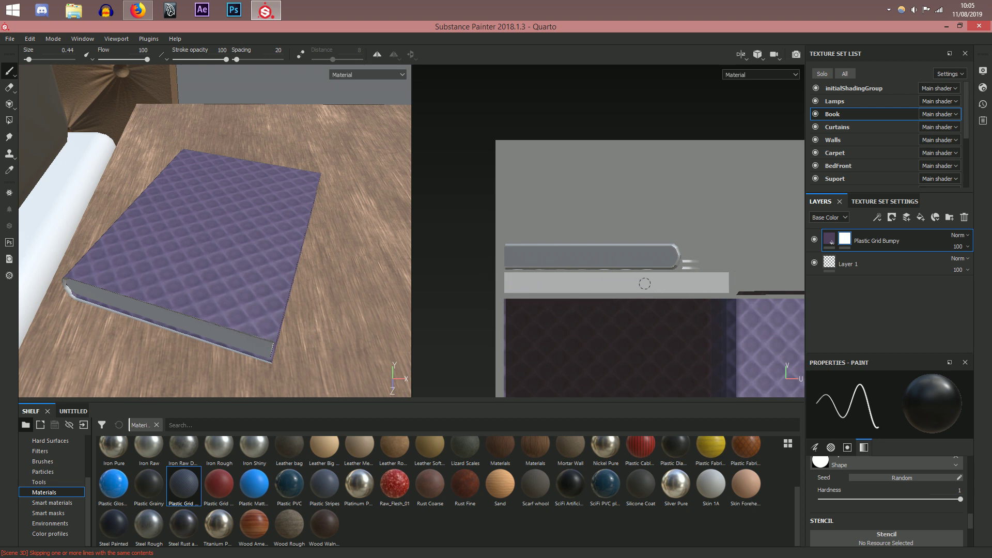
left_click_drag(246, 302, 222, 279, "alt")
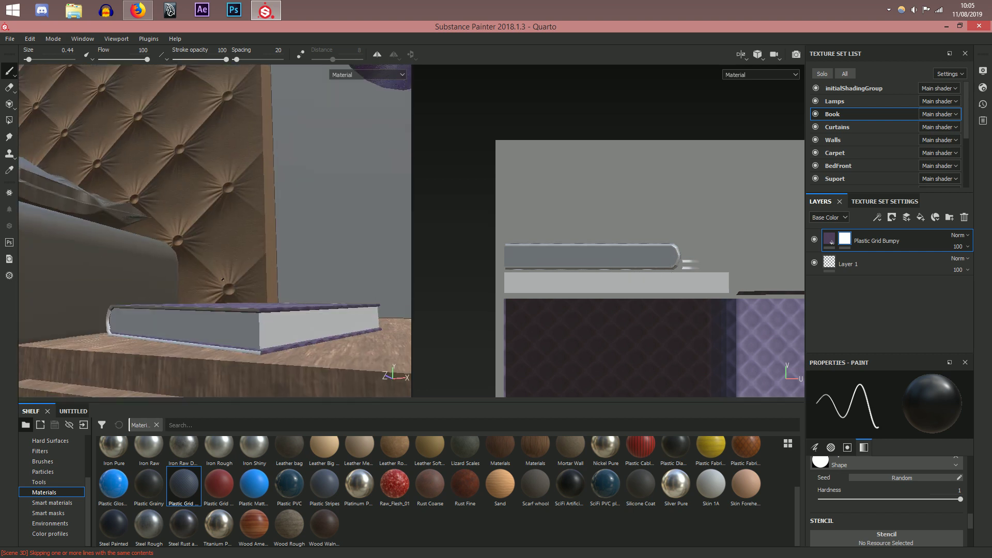
left_click_drag(294, 325, 315, 369, "alt")
scroll(686, 264, "up", 1)
middle_click_drag(686, 264, 677, 264, "alt")
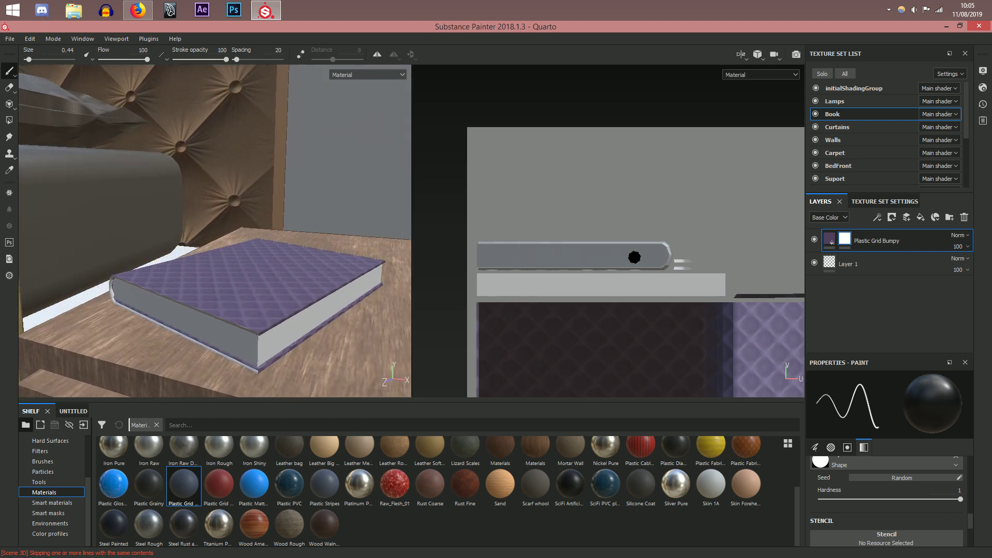
scroll(746, 259, "down", 3)
middle_click_drag(780, 302, 716, 278, "alt")
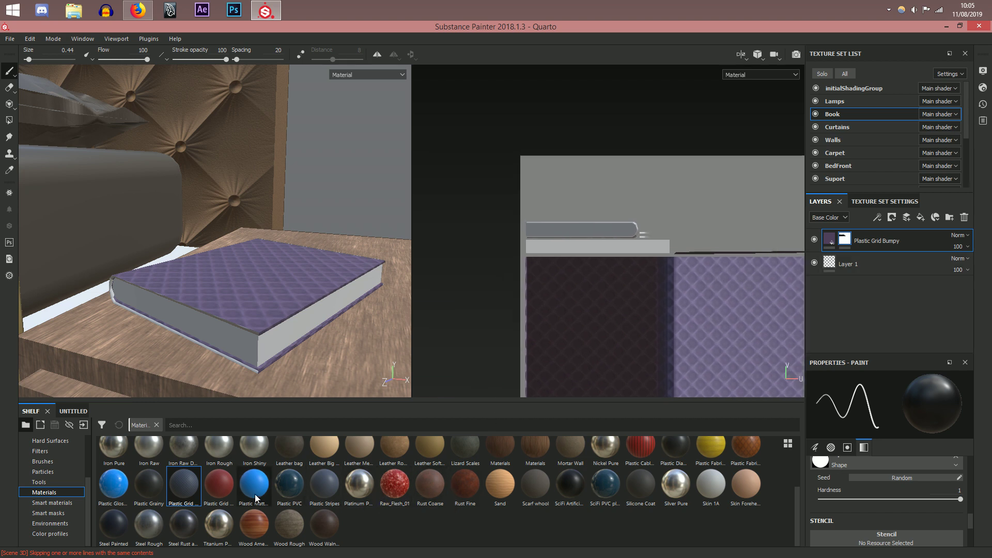
scroll(187, 494, "up", 3)
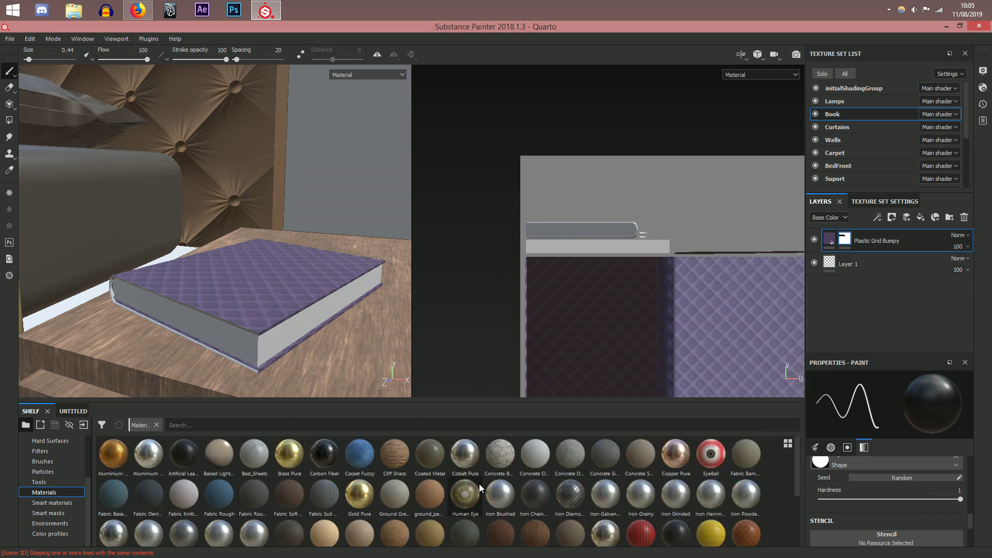
scroll(574, 494, "down", 3)
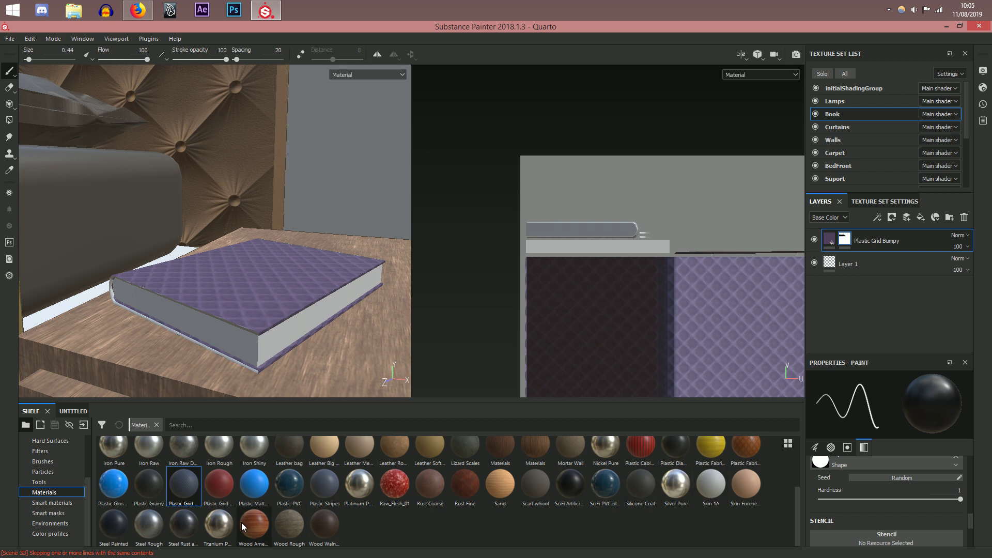
mouse_move(247, 523)
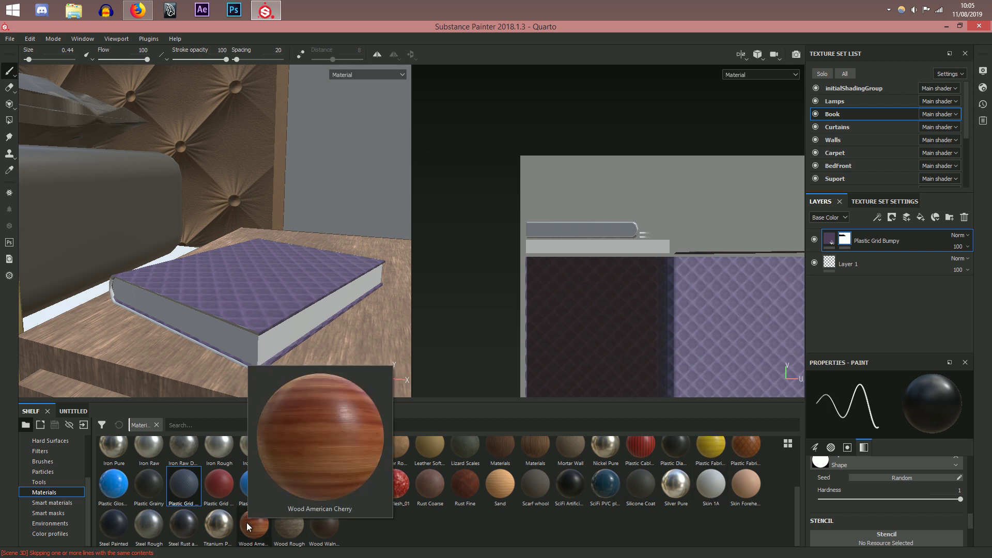
Step: Add a paint layer above Plastic Grid Bumpy and replace the wood brush material with a plain light gray one, enabling all material channels
left_click(907, 217)
scroll(873, 503, "down", 3)
scroll(873, 503, "up", 2)
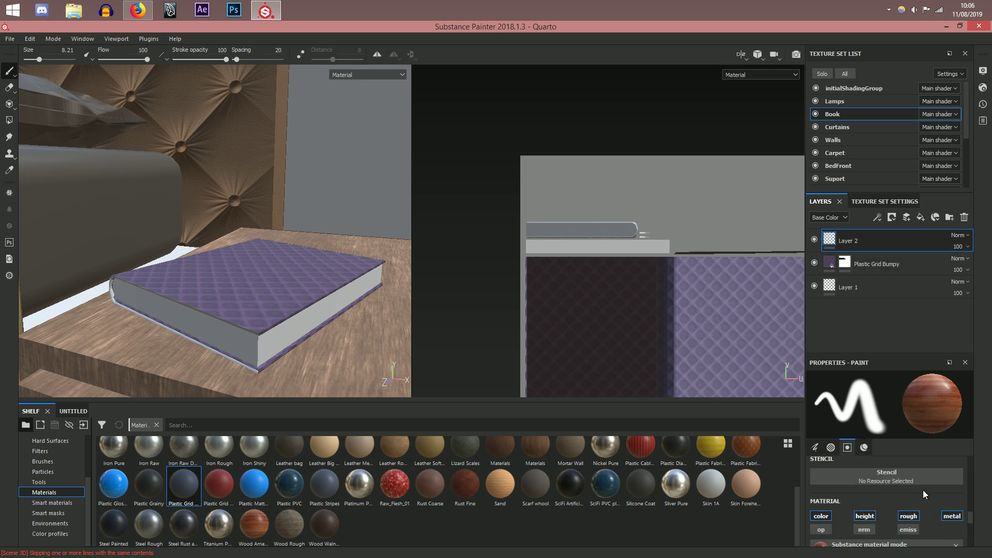
scroll(920, 489, "up", 2)
left_click_drag(895, 352, 894, 295)
scroll(880, 476, "up", 3)
scroll(879, 470, "down", 7)
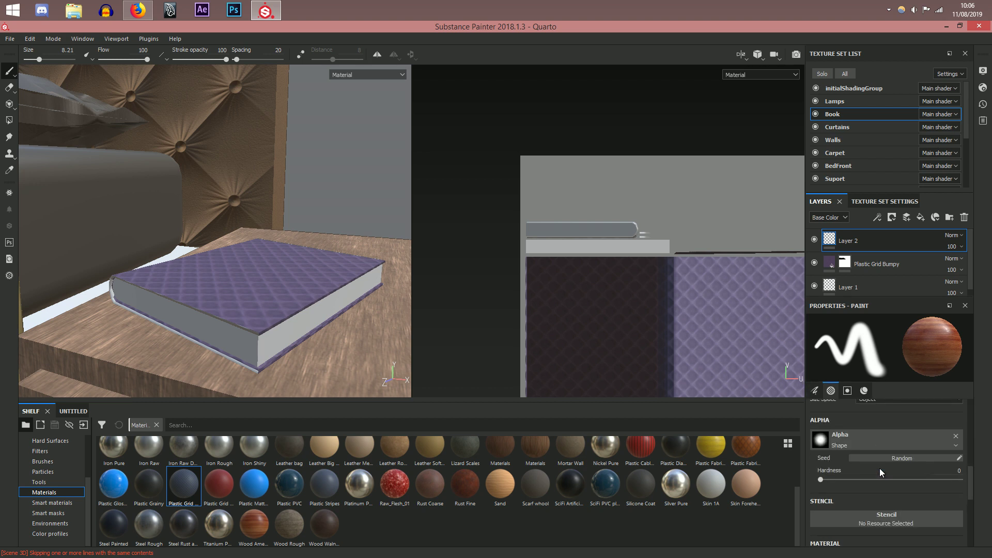
left_click(823, 436)
left_click(864, 434)
left_click(908, 435)
left_click(956, 464)
left_click(823, 434)
left_click(828, 433)
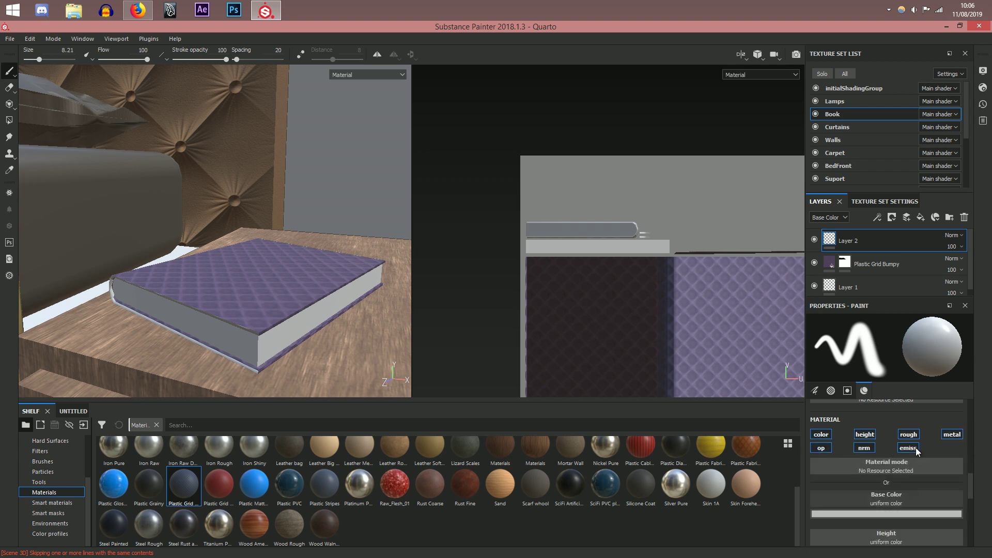
Step: Try painting light gray strokes with a smaller brush along the book's page-edge strips in the UV layout
right_click_drag(621, 234, 621, 234, "ctrl")
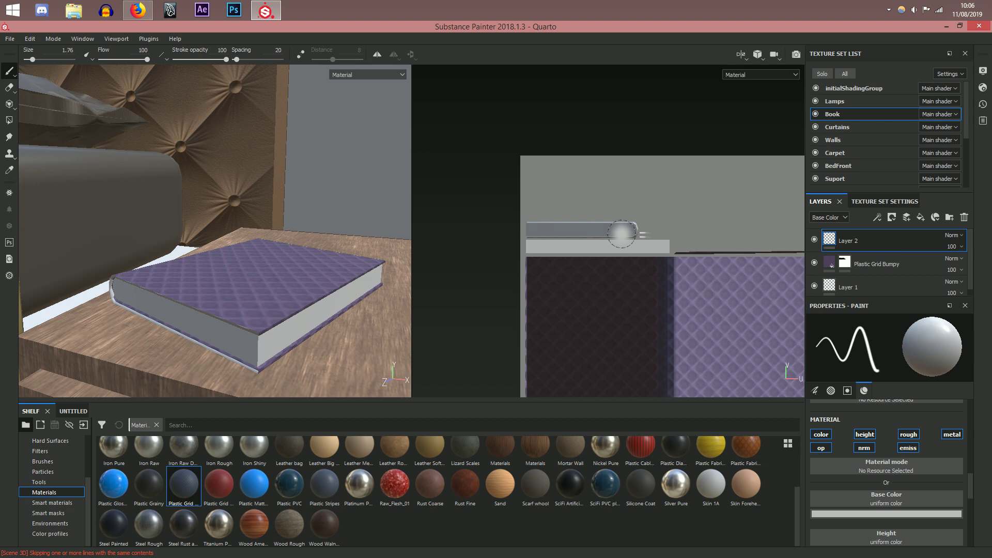
scroll(625, 235, "up", 3)
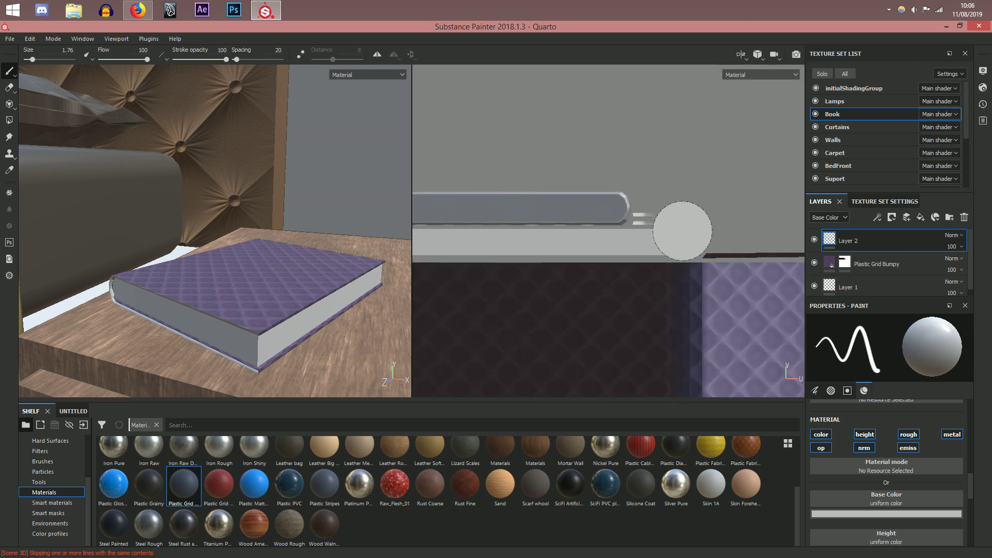
right_click_drag(630, 229, 629, 230, "ctrl")
left_click_drag(687, 230, 646, 232)
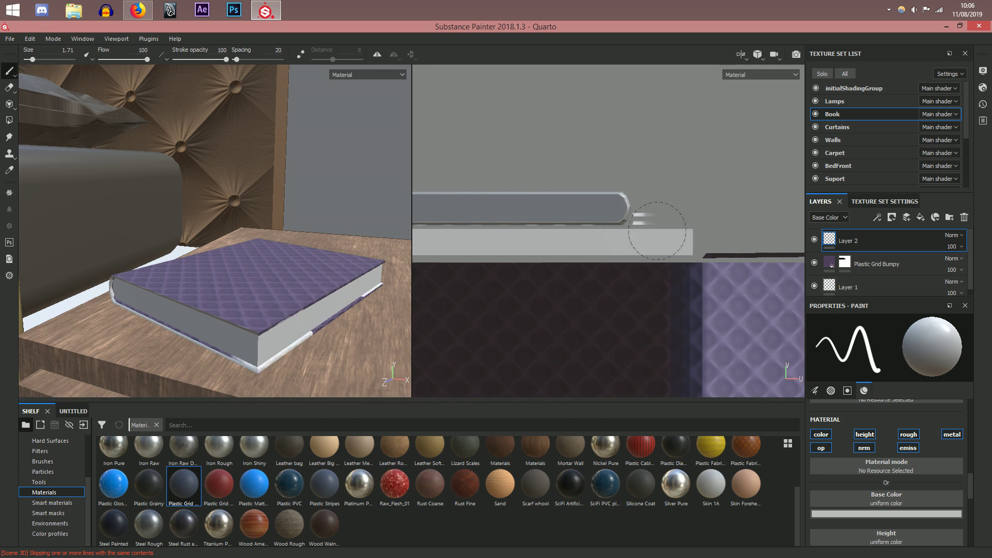
right_click_drag(643, 231, 571, 230, "ctrl")
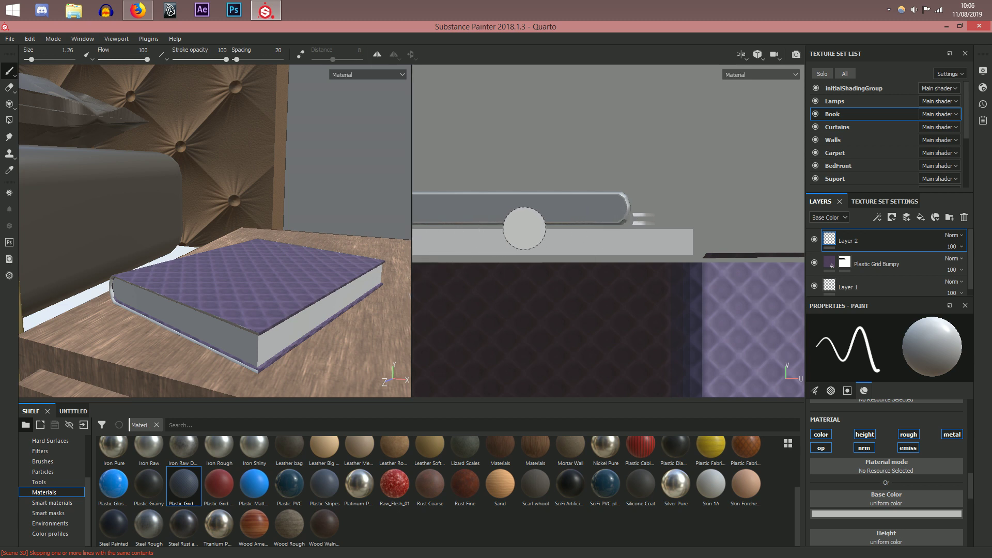
scroll(538, 243, "down", 3)
scroll(546, 248, "up", 3)
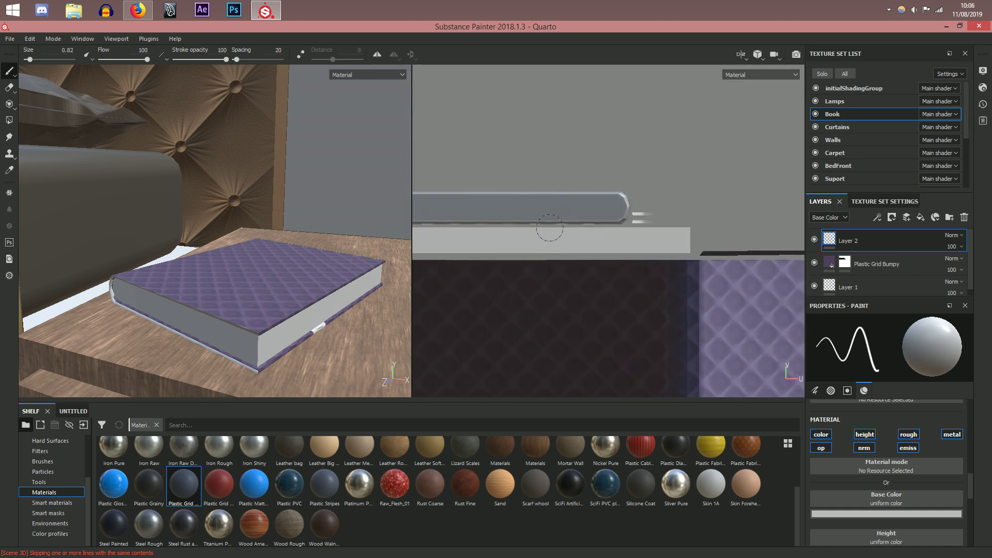
key("ctrl+z")
scroll(583, 221, "down", 3)
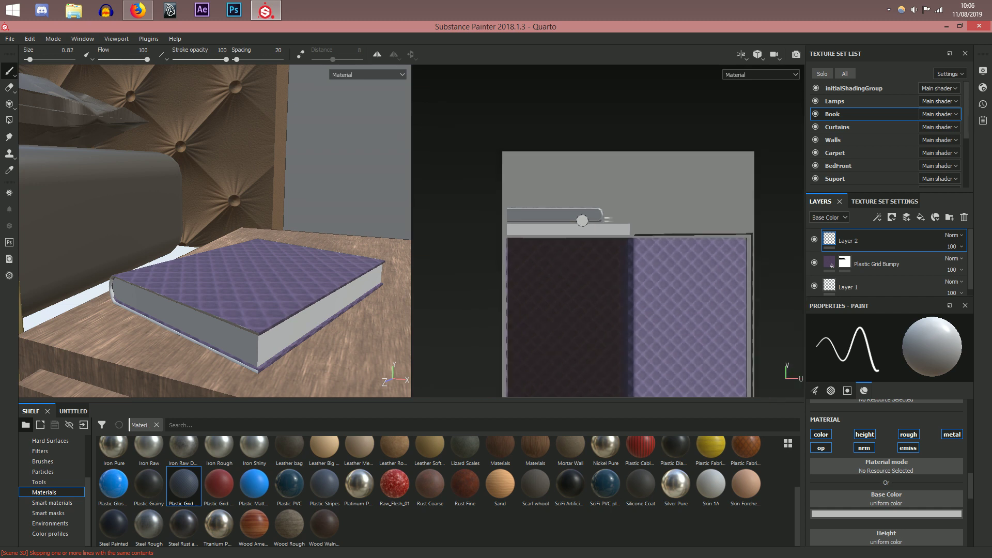
left_click(555, 213)
key("ctrl+z")
Step: Set the paint brush alignment to UV and erase the stray paint along the upper edge of the dark cover area
scroll(913, 460, "up", 3)
scroll(913, 459, "down", 3)
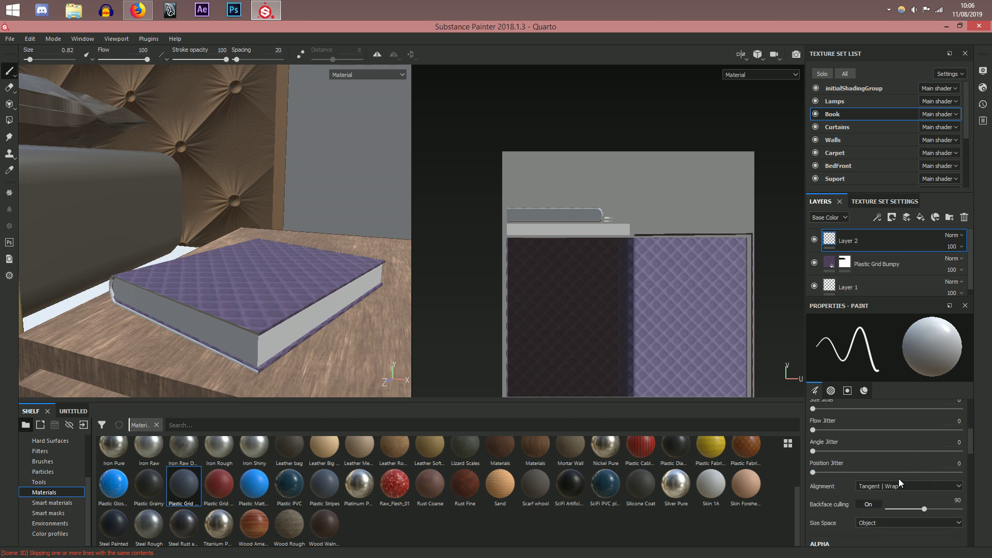
scroll(542, 194, "up", 2)
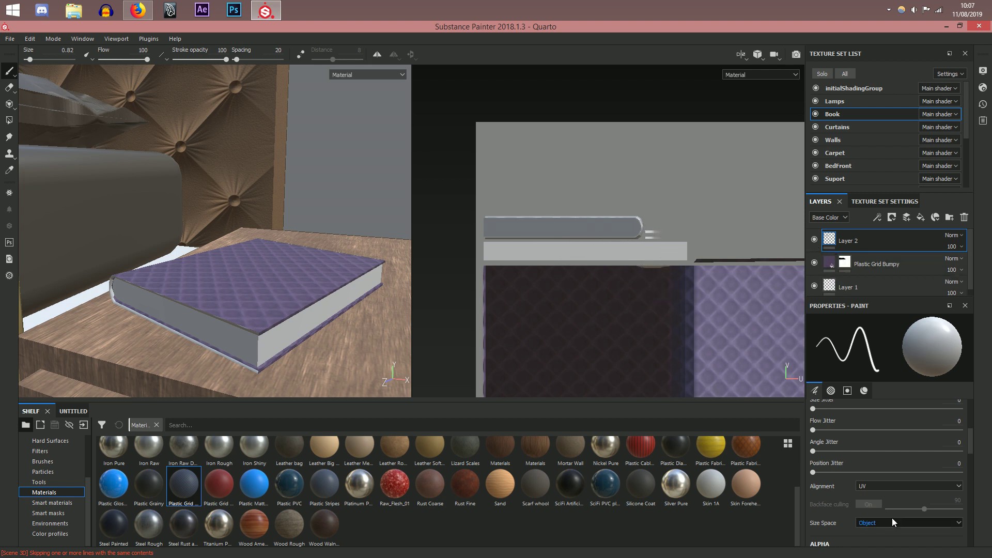
left_click(9, 87)
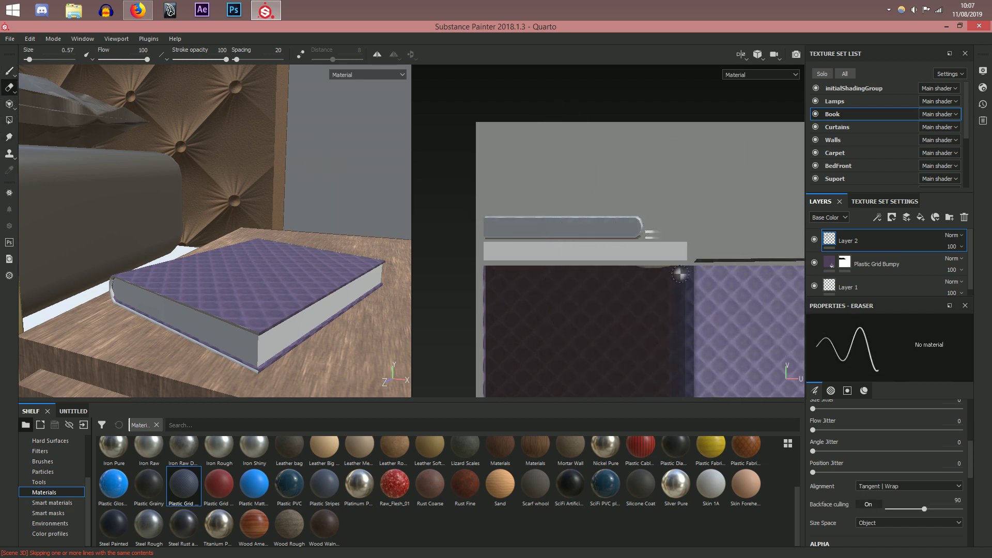
scroll(653, 283, "up", 3)
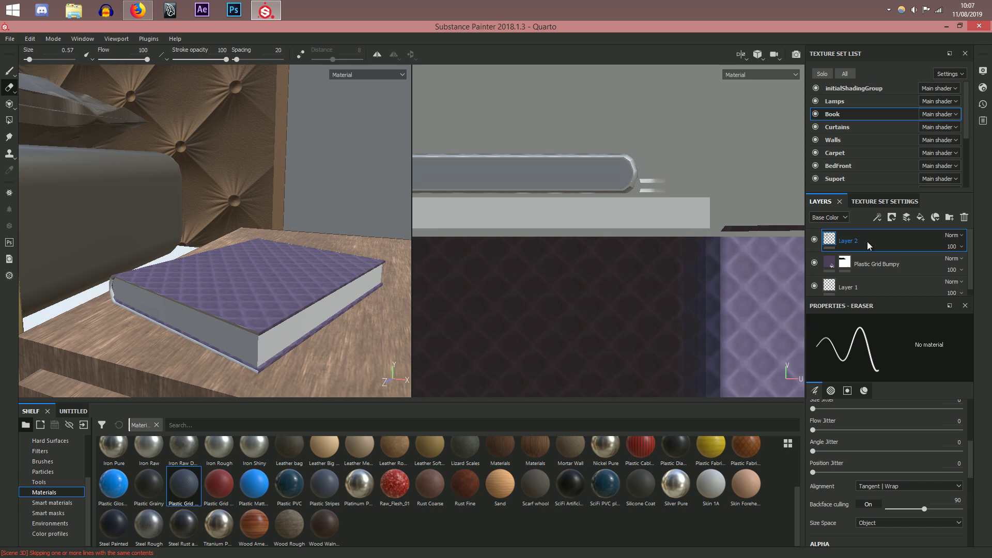
scroll(558, 213, "down", 5)
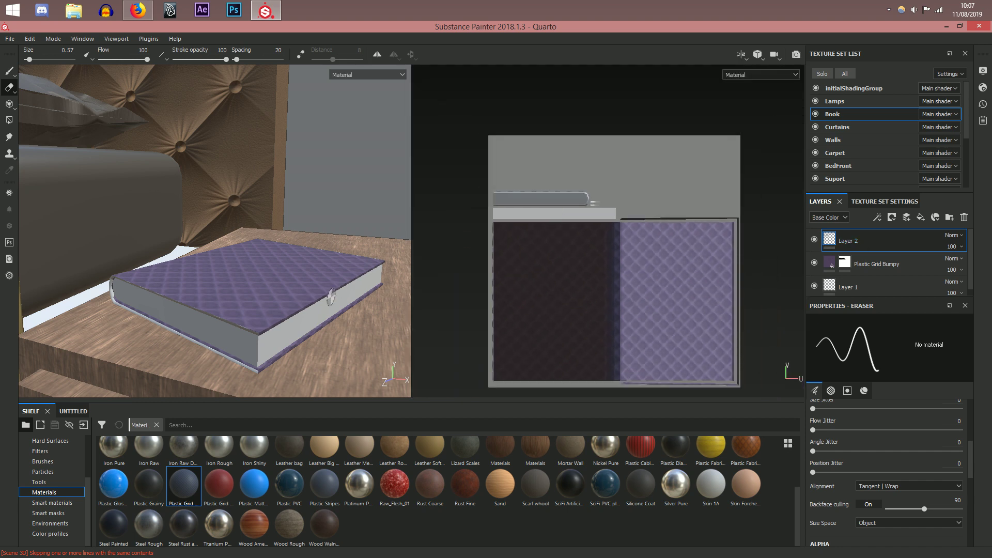
left_click_drag(331, 298, 370, 296, "alt")
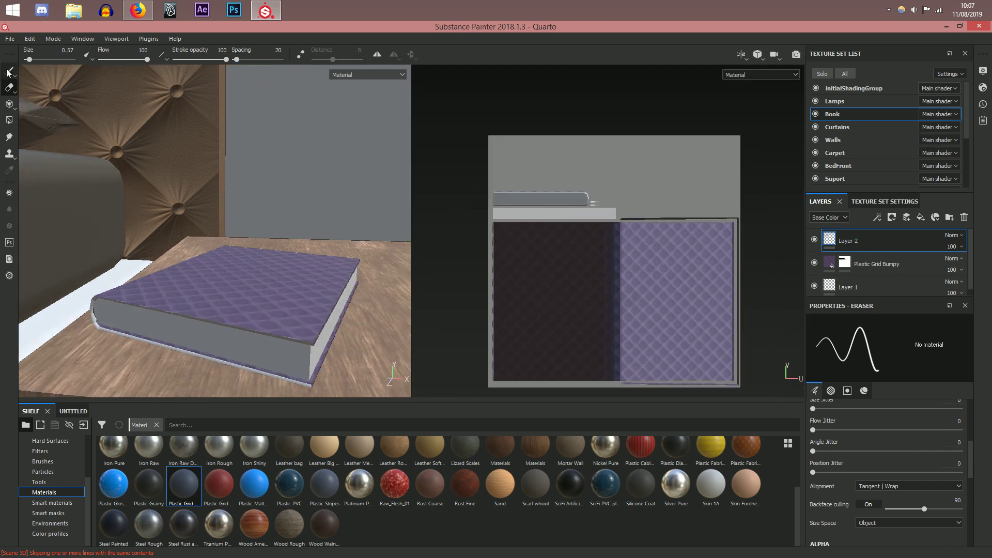
scroll(272, 301, "down", 10)
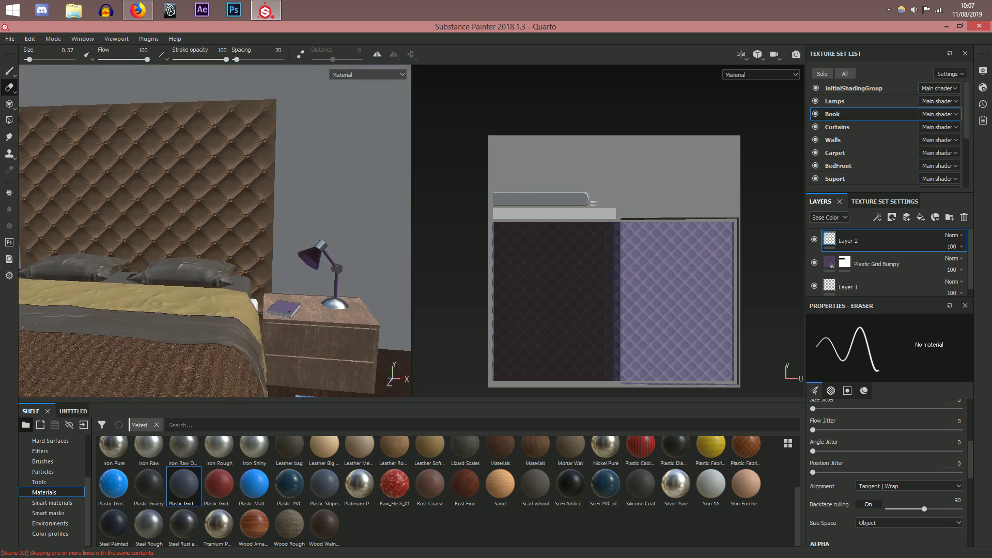
left_click_drag(288, 340, 290, 347, "alt")
scroll(222, 310, "up", 5)
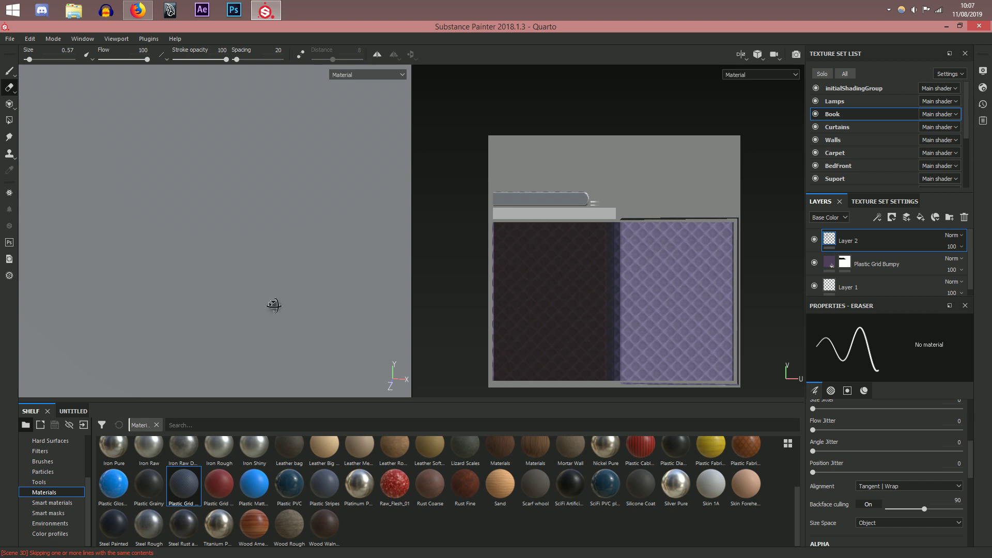
Step: Examine the whole textured bedroom from an overview of the room
left_click_drag(179, 292, 316, 235, "alt")
scroll(317, 236, "down", 3)
middle_click_drag(316, 236, 403, 279, "alt")
left_click_drag(360, 285, 306, 307, "alt")
left_click_drag(222, 302, 155, 230, "alt")
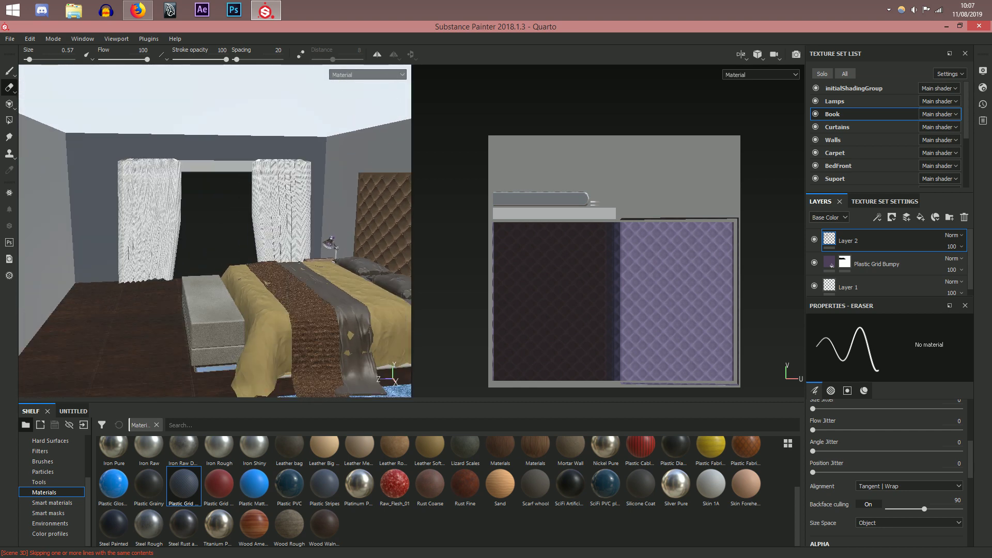
scroll(266, 283, "down", 3)
middle_click_drag(267, 283, 251, 253, "alt")
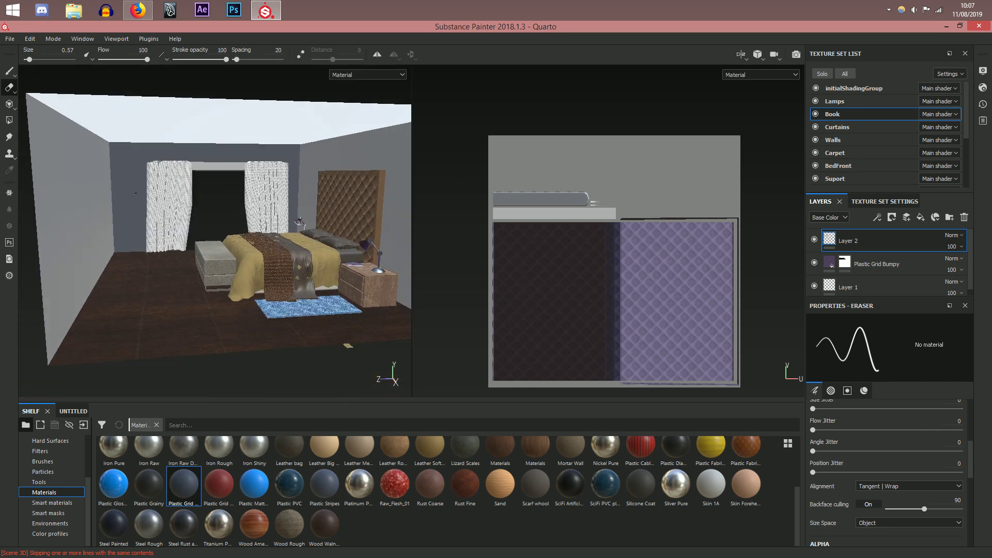
scroll(136, 194, "down", 1)
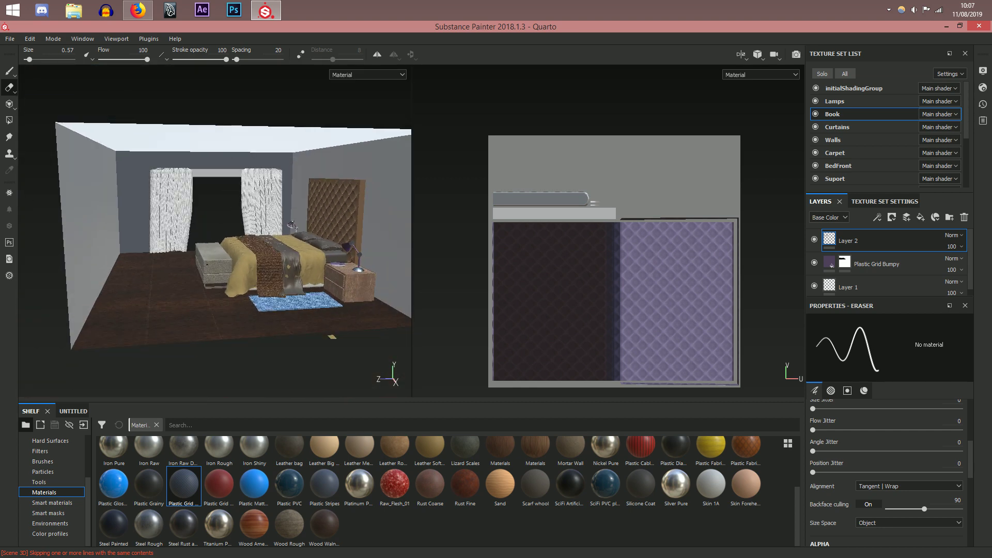
left_click_drag(135, 193, 155, 192, "alt")
Step: Review the texture export settings for the texture sets without exporting anything
left_click(10, 39)
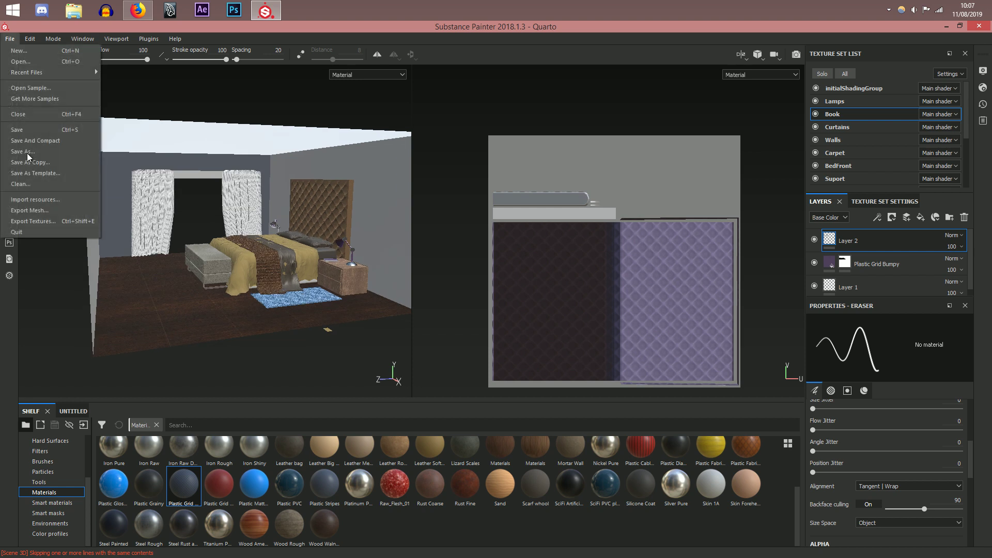
left_click(31, 221)
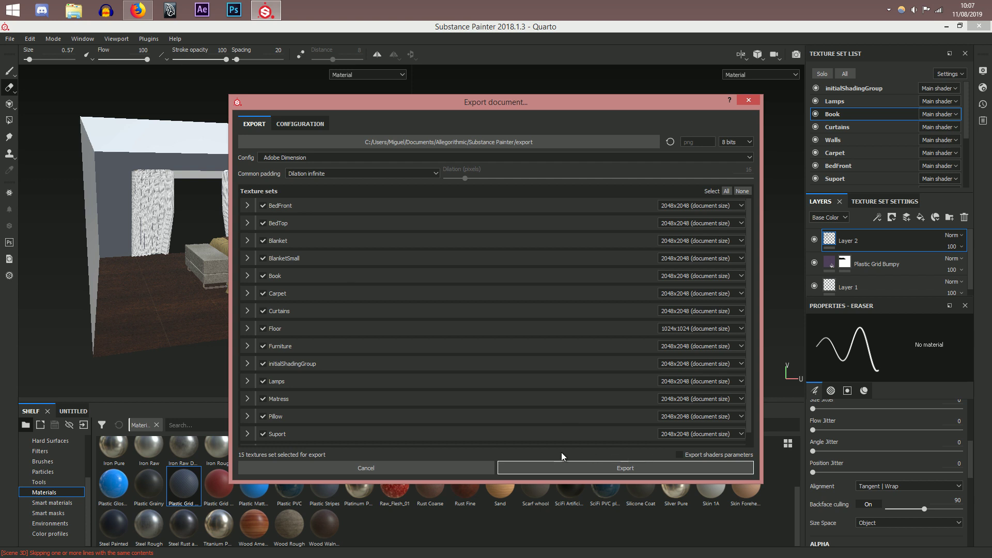
left_click(443, 468)
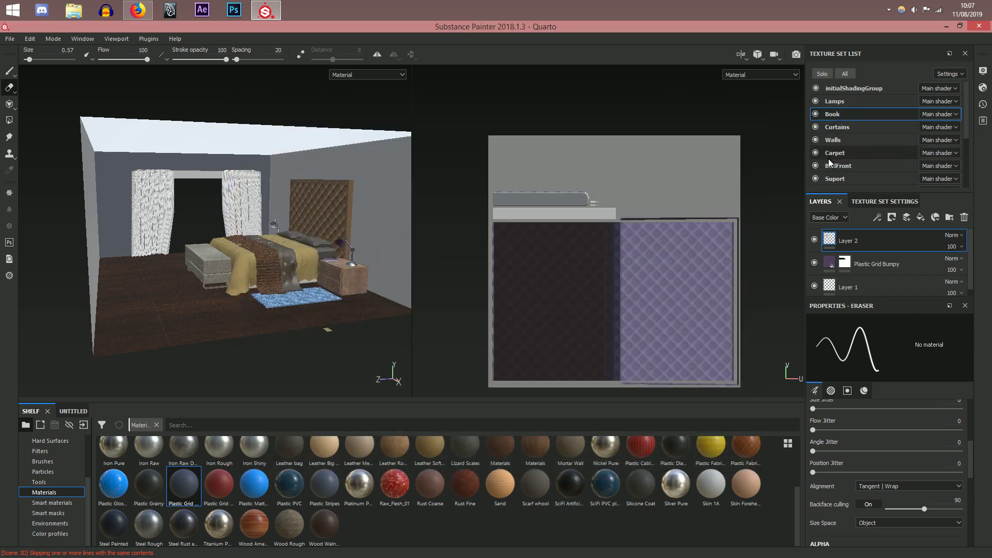
Step: Toggle the BedFront, Furniture, BedTop, Matress, Pillow, BlanketSmall and Blanket texture sets off and on to identify their objects
left_click(816, 166)
left_click(817, 165)
scroll(820, 175, "down", 3)
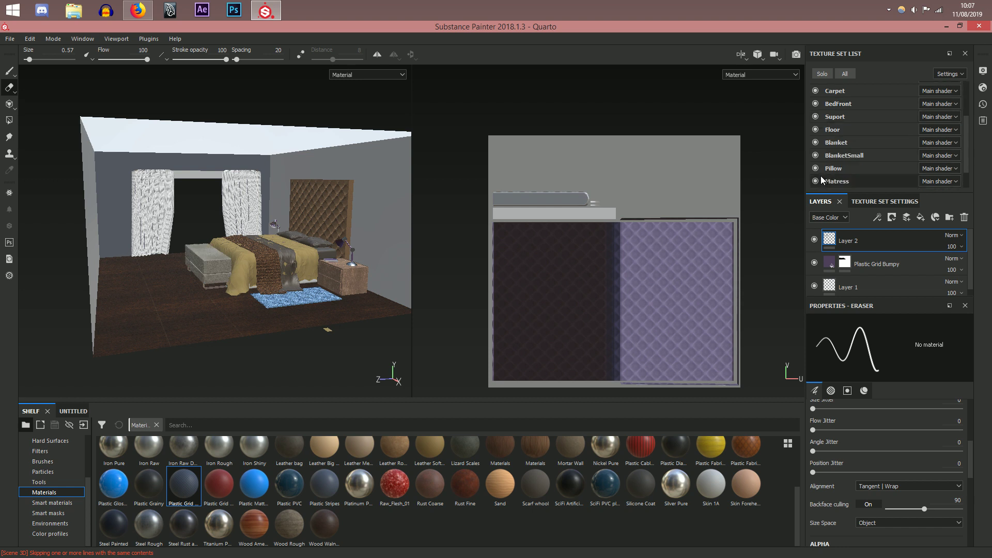
left_click(817, 182)
left_click(816, 182)
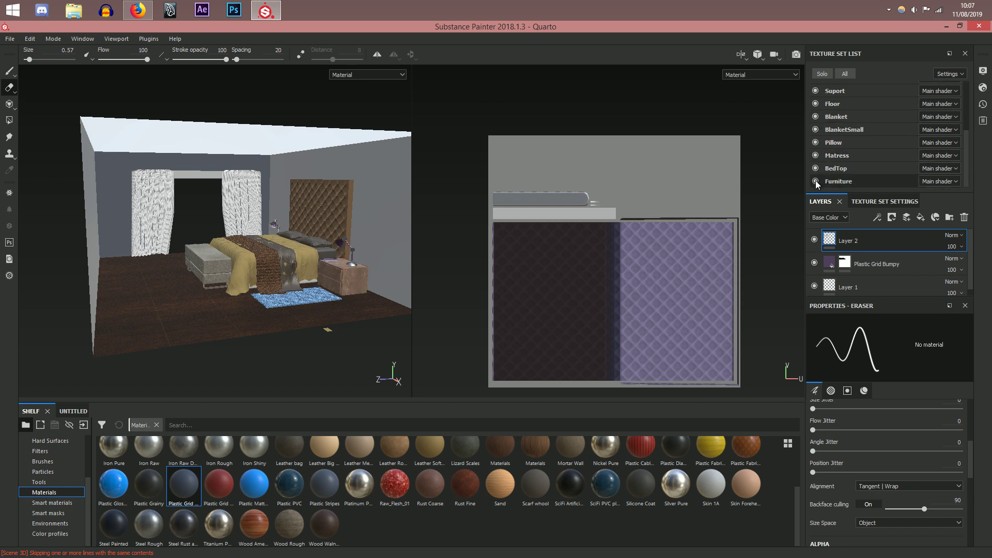
left_click(816, 168)
left_click(816, 169)
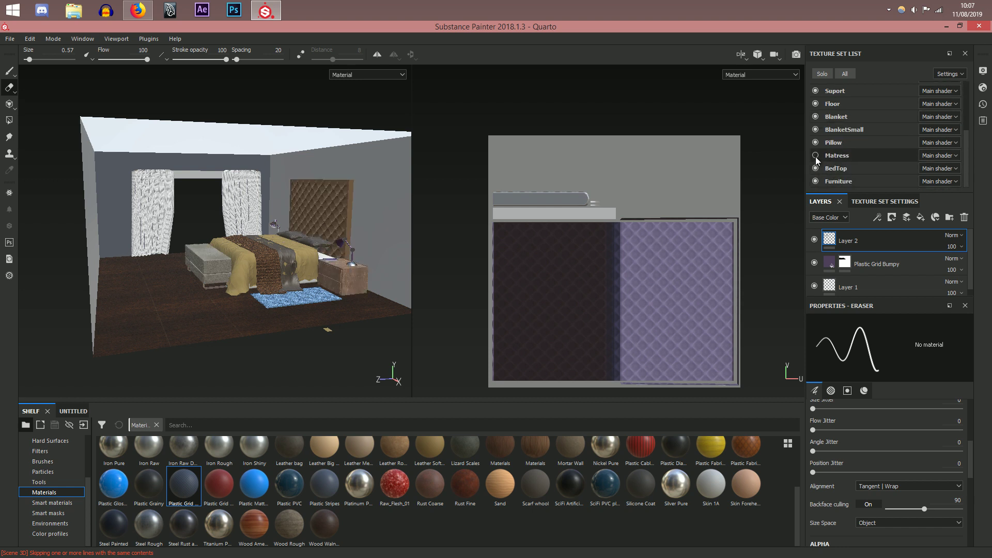
left_click(816, 143)
left_click(816, 143)
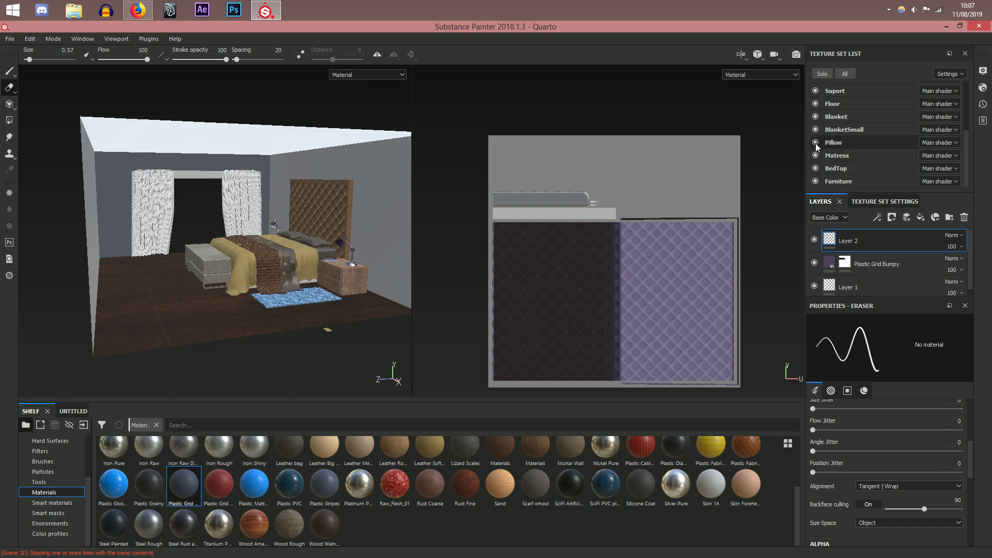
left_click(816, 130)
left_click(816, 130)
left_click(816, 117)
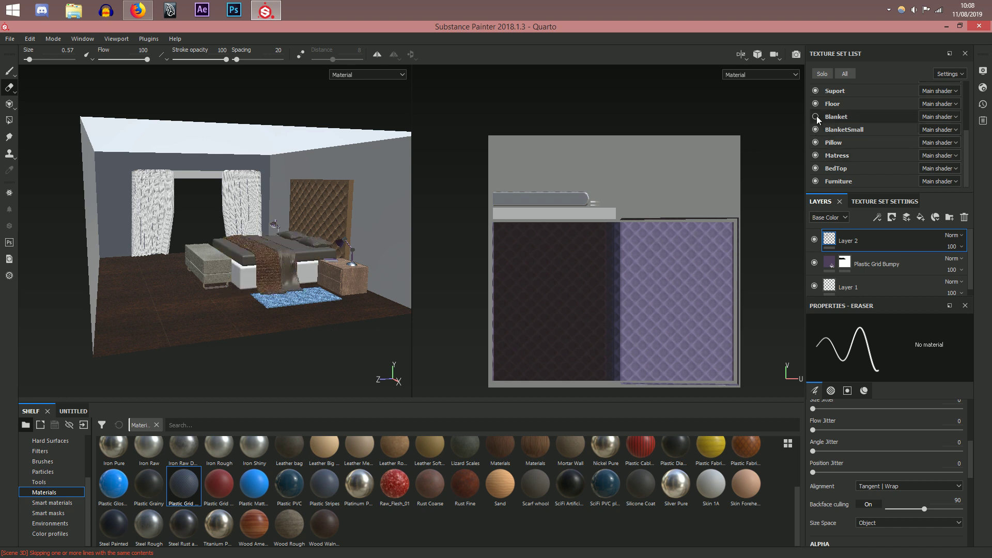
left_click(816, 117)
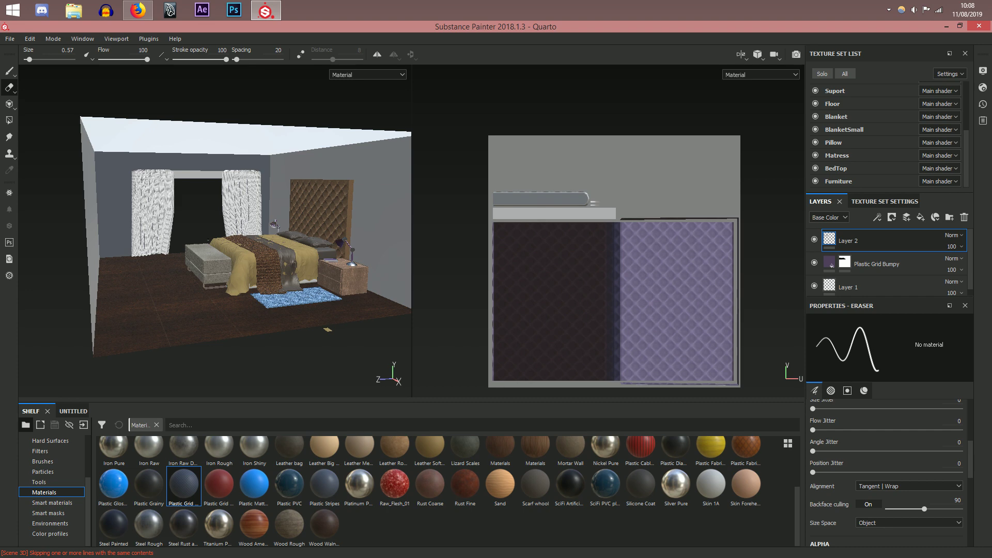
Step: Change the Fabric Rough Aligned color of the BlanketSmall texture set to a darker, less saturated brown and check it on the bed
middle_click_drag(215, 222, 216, 295, "alt")
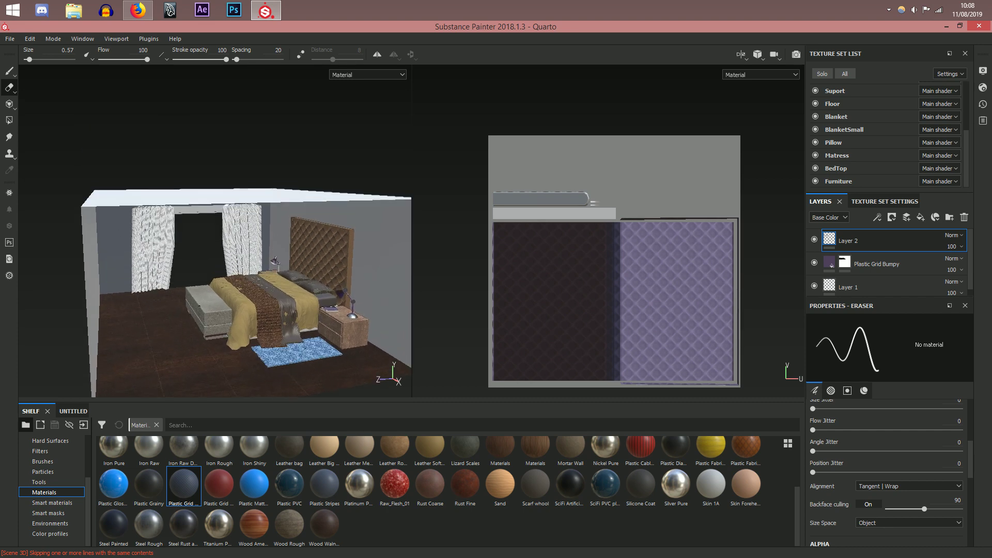
scroll(215, 290, "up", 4)
middle_click_drag(155, 248, 81, 254, "alt")
left_click_drag(82, 255, 201, 265, "alt")
scroll(200, 265, "up", 2)
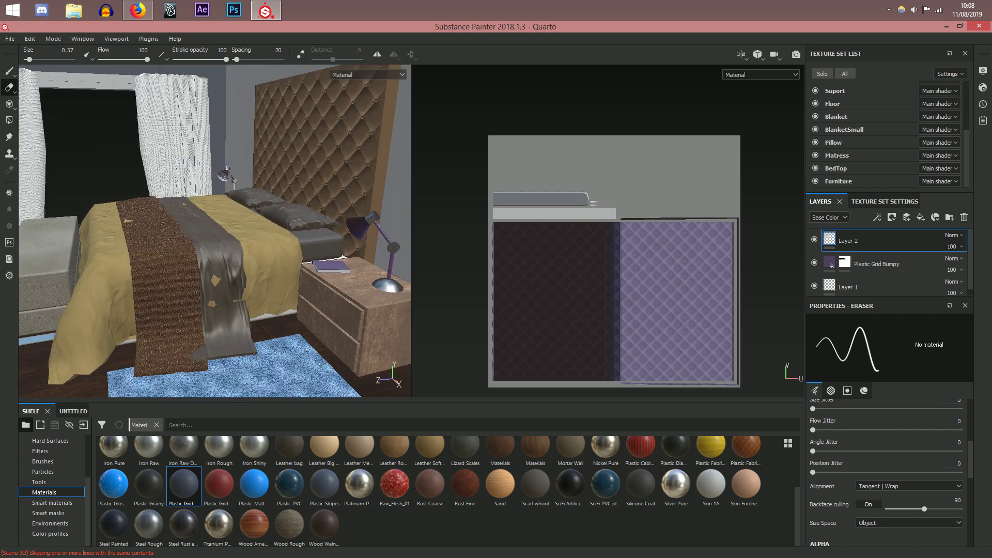
left_click(866, 126)
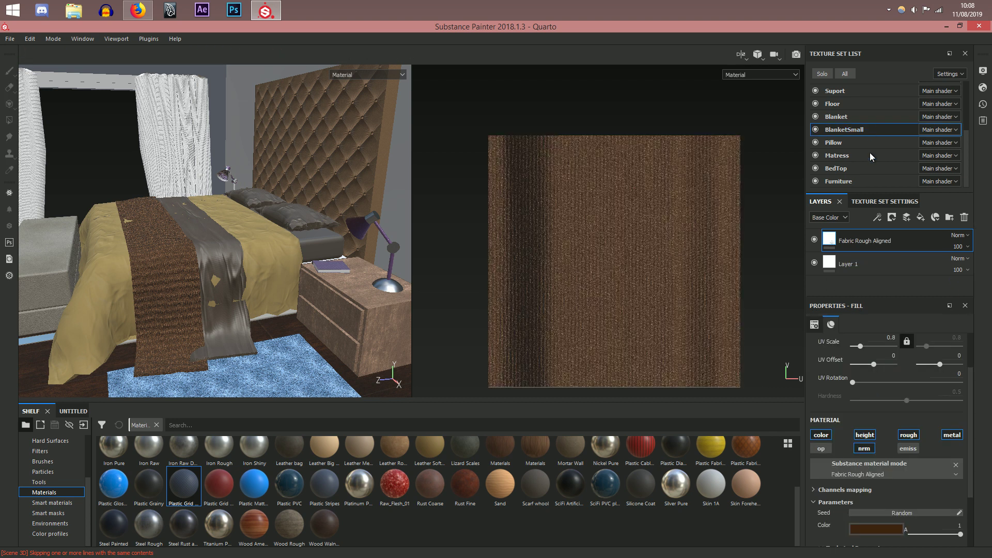
left_click(880, 524)
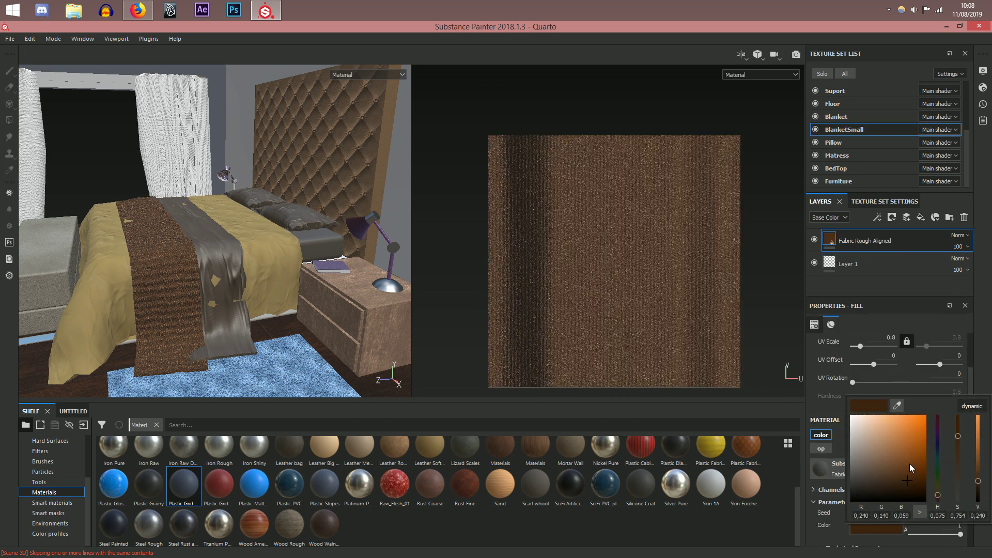
left_click_drag(907, 480, 883, 488)
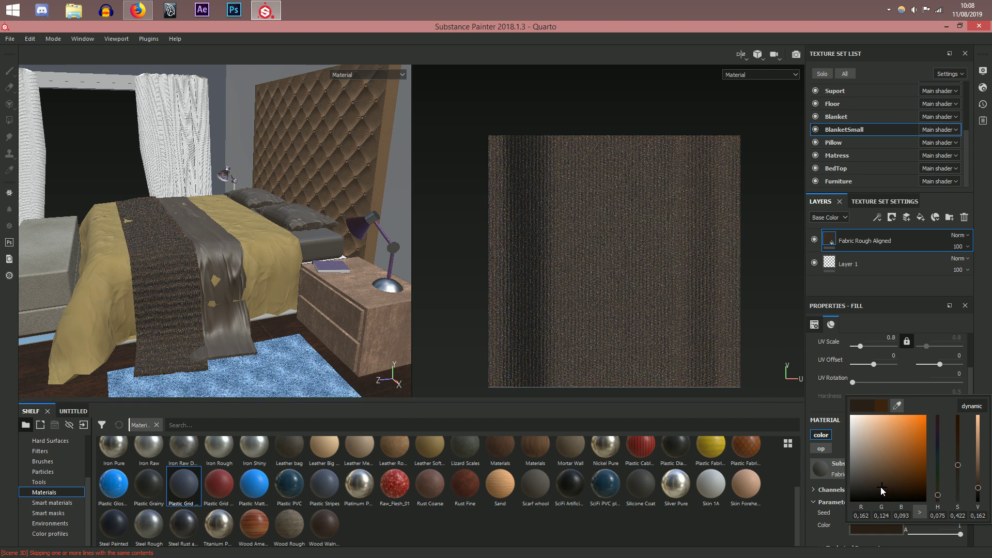
left_click(885, 485)
left_click(215, 253)
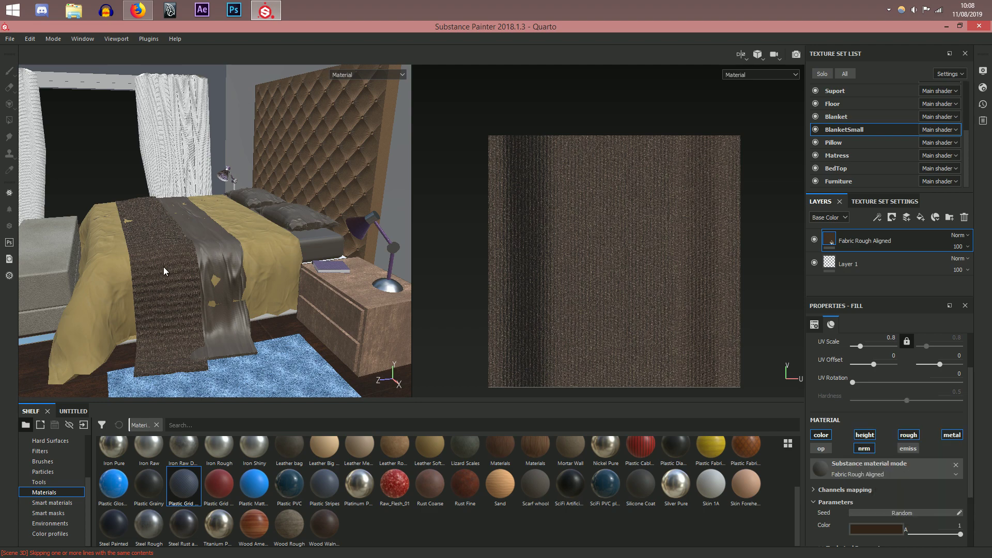
scroll(209, 264, "up", 5)
scroll(208, 263, "down", 6)
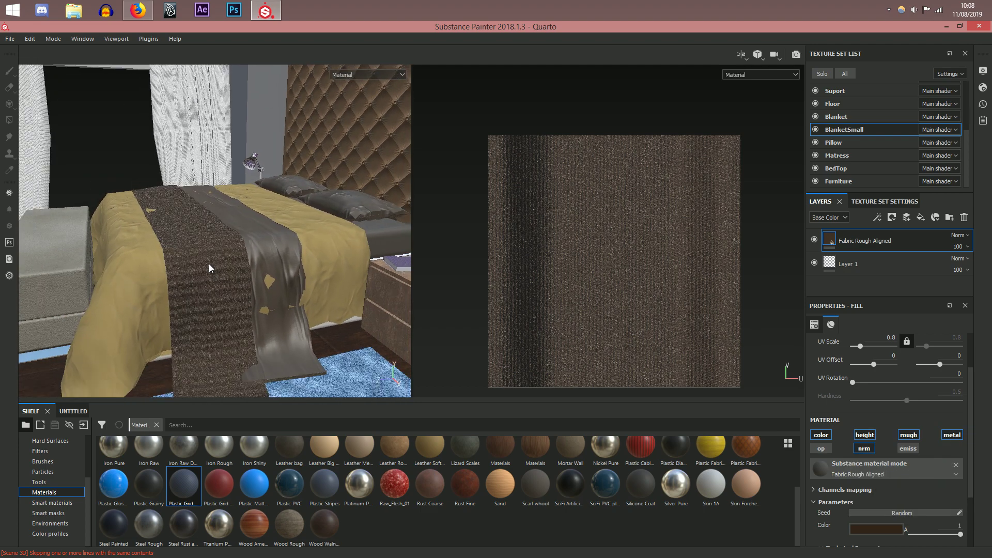
scroll(194, 255, "down", 3)
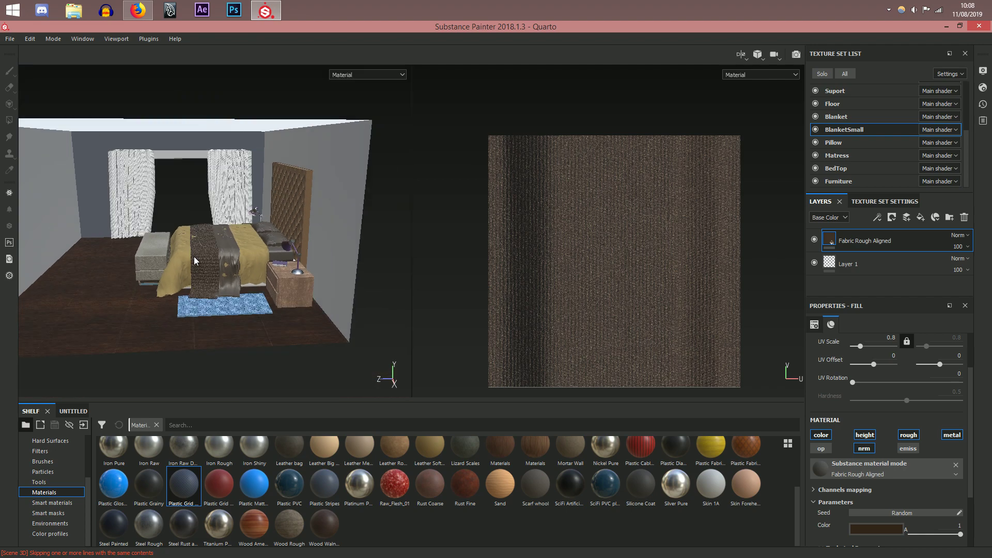
Step: Select the BedFront texture set for the bench at the foot of the bed and find the project's capitone texture in the shelf
middle_click_drag(191, 255, 273, 268, "alt")
left_click_drag(274, 268, 425, 295, "alt")
scroll(260, 269, "up", 5)
left_click_drag(206, 301, 304, 289, "alt")
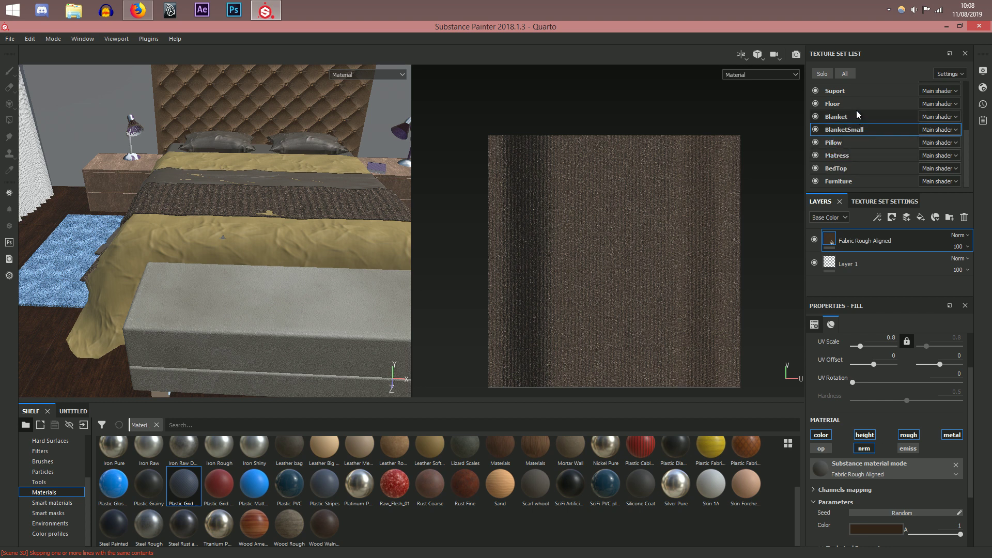
scroll(856, 111, "up", 3)
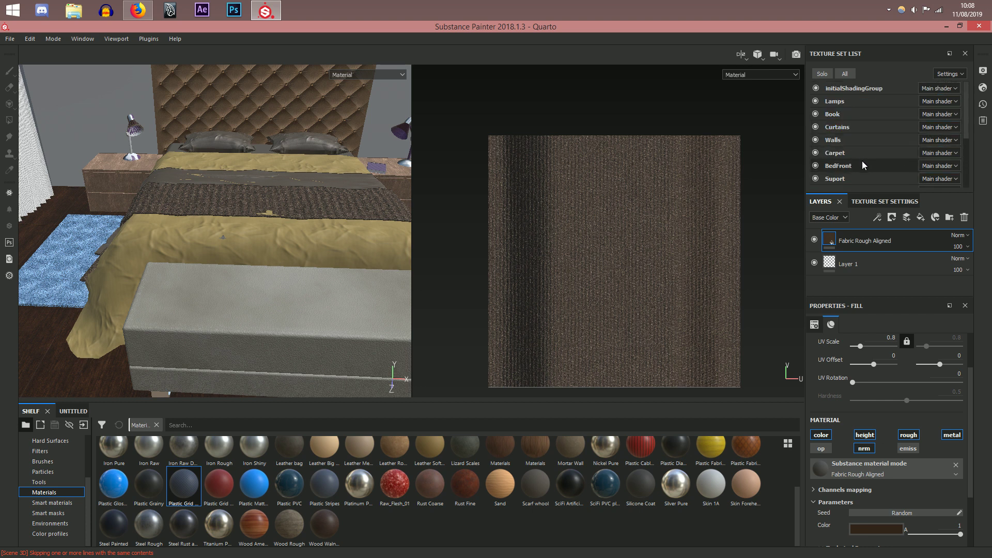
left_click(862, 162)
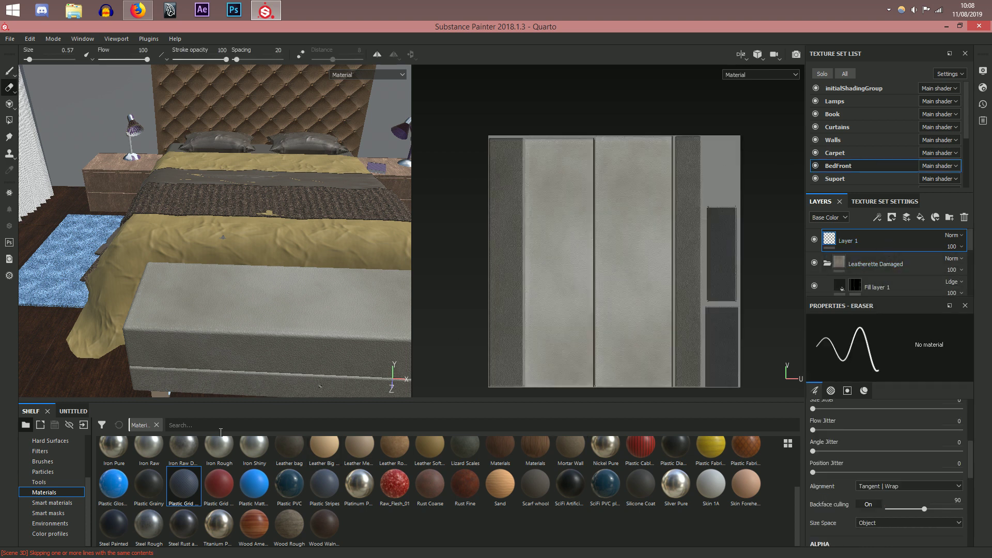
scroll(52, 496, "up", 3)
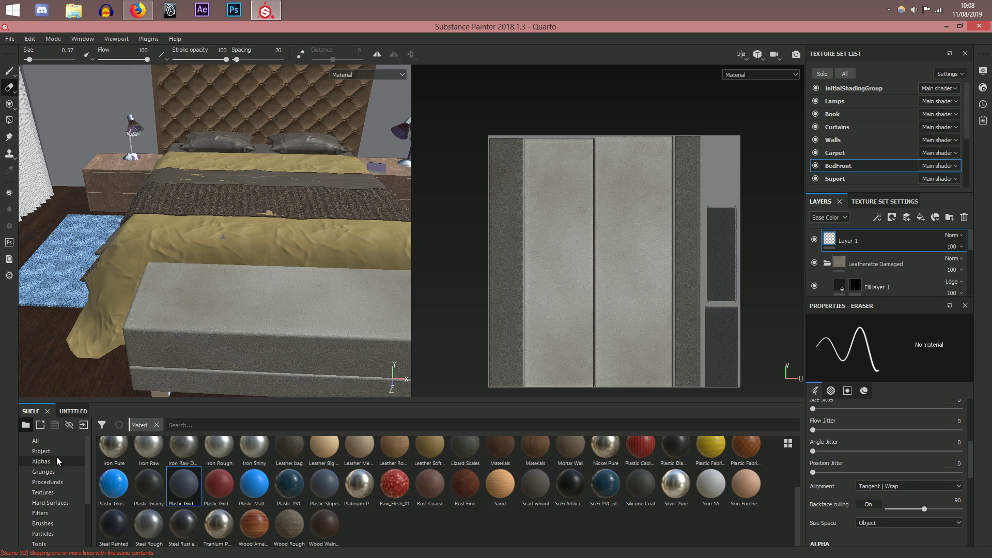
left_click(54, 463)
left_click(54, 451)
left_click(112, 459)
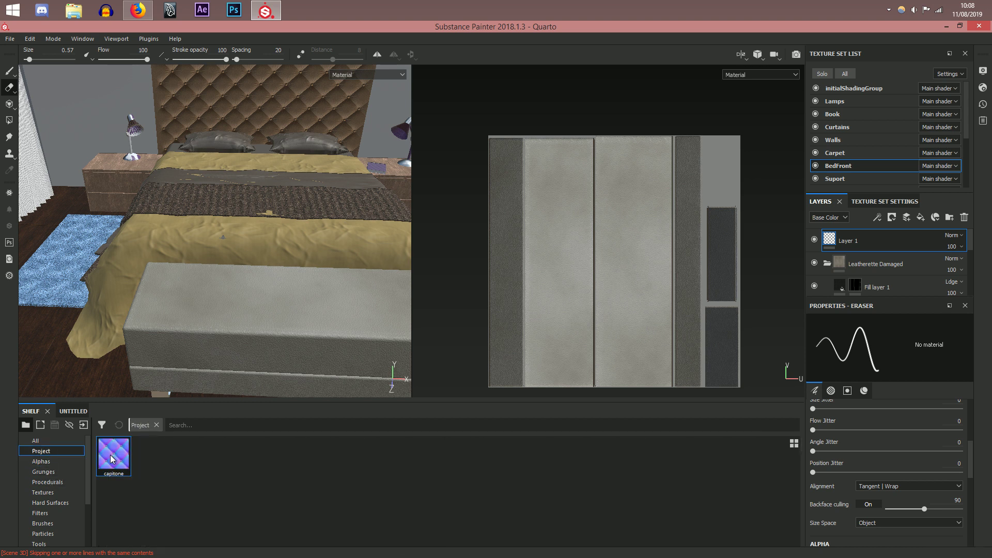
Step: Switch from erasing to painting and assign the capitone texture to the brush's Normal channel
scroll(855, 528, "down", 6)
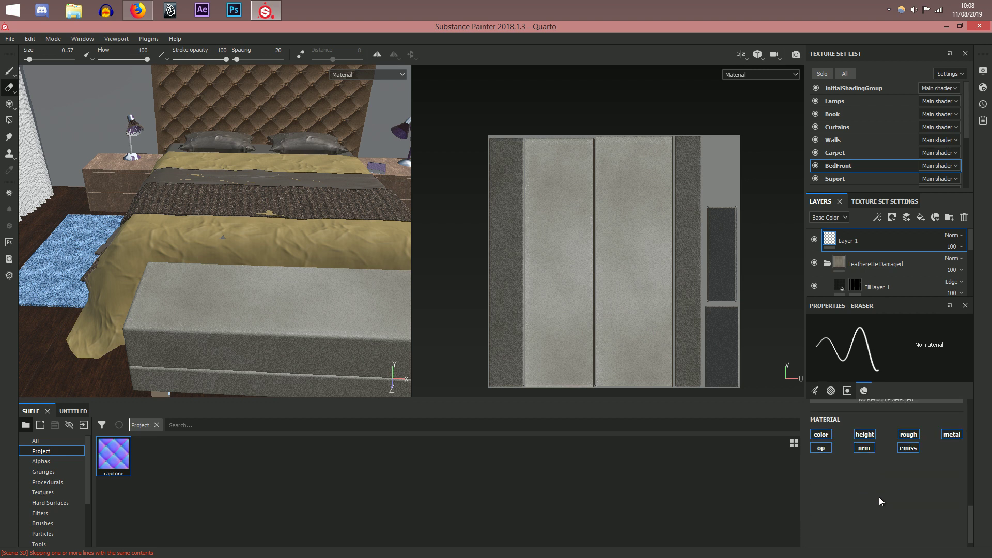
scroll(879, 498, "up", 1)
left_click(9, 71)
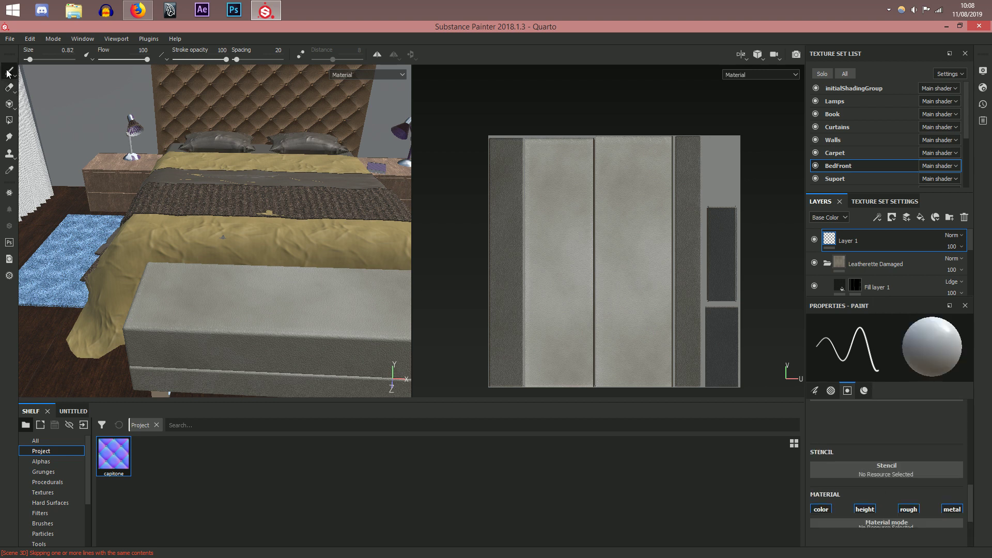
scroll(909, 466, "down", 6)
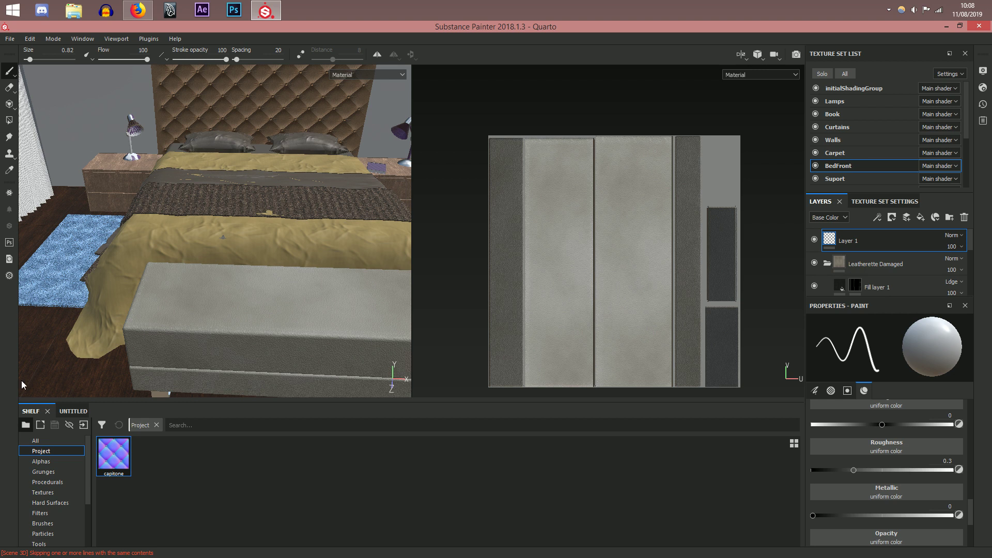
left_click_drag(112, 465, 253, 487)
scroll(914, 482, "up", 3)
scroll(914, 482, "down", 5)
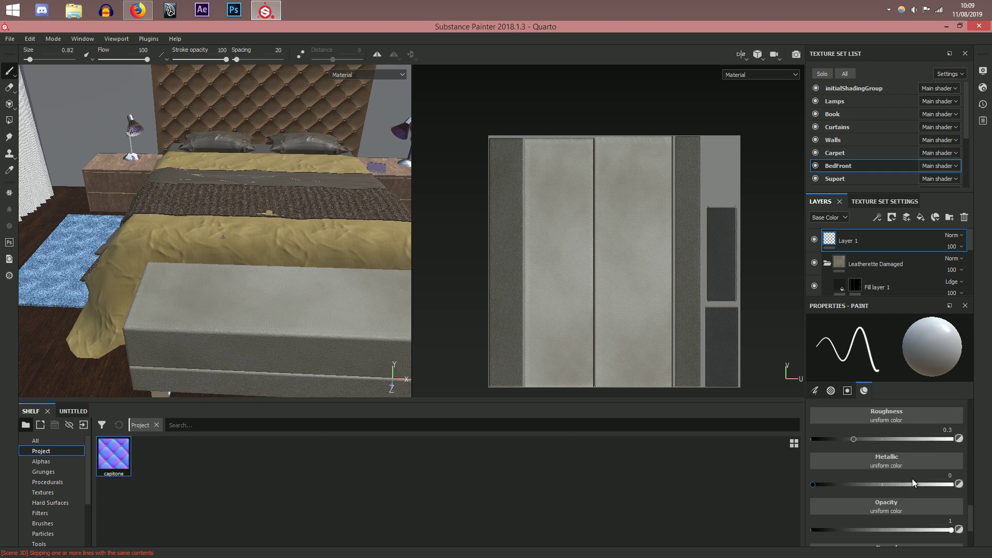
left_click_drag(116, 455, 887, 494)
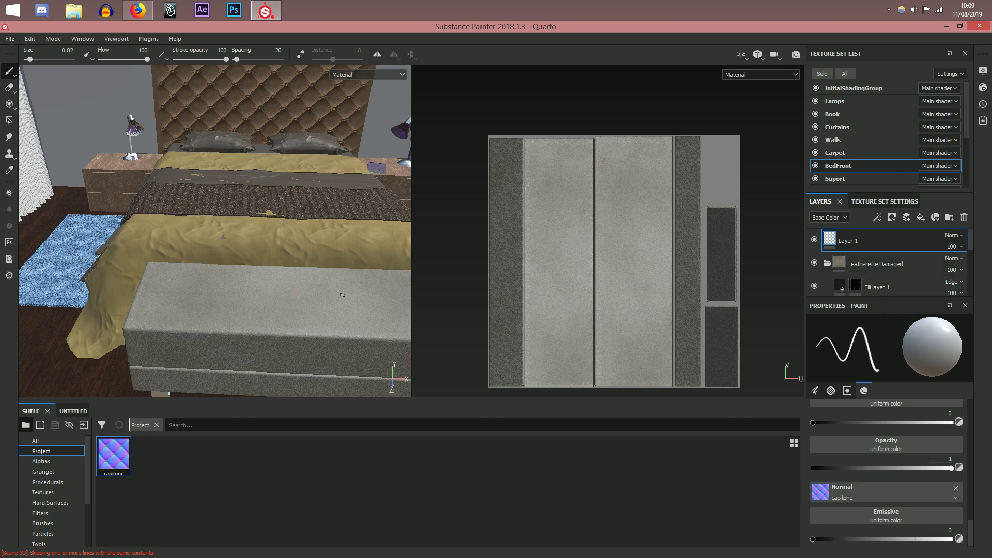
Step: Try painting the capitone normal across the bench with the brush size at 16.1
right_click_drag(299, 310, 351, 310, "ctrl")
mouse_move(299, 310)
left_mouse_down()
mouse_move(222, 302)
mouse_move(408, 315)
left_mouse_up()
key("ctrl+z")
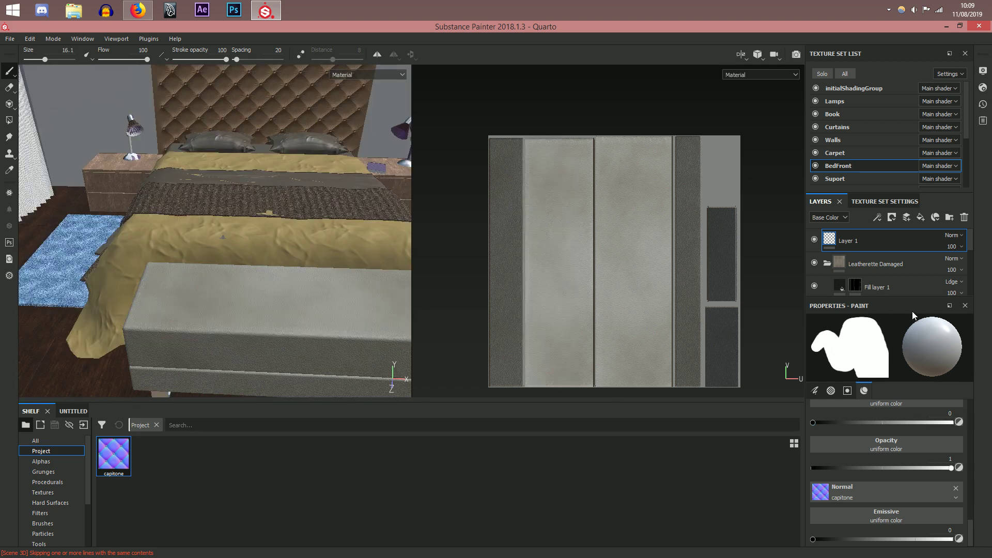
Step: Delete the empty BedFront paint layer and add a fill layer using the capitone texture as its Normal map
left_click(963, 218)
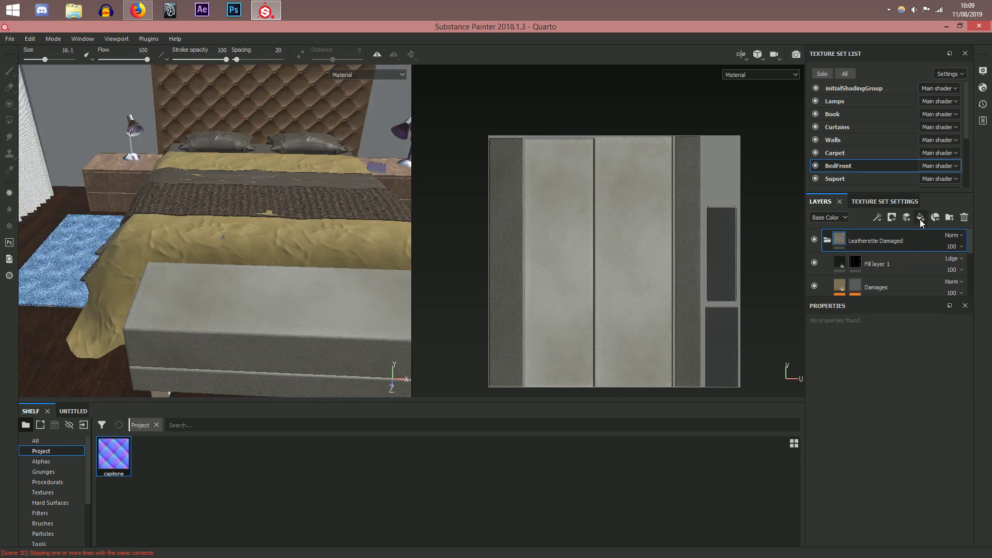
left_click(920, 218)
scroll(857, 476, "down", 7)
left_click_drag(114, 455, 886, 491)
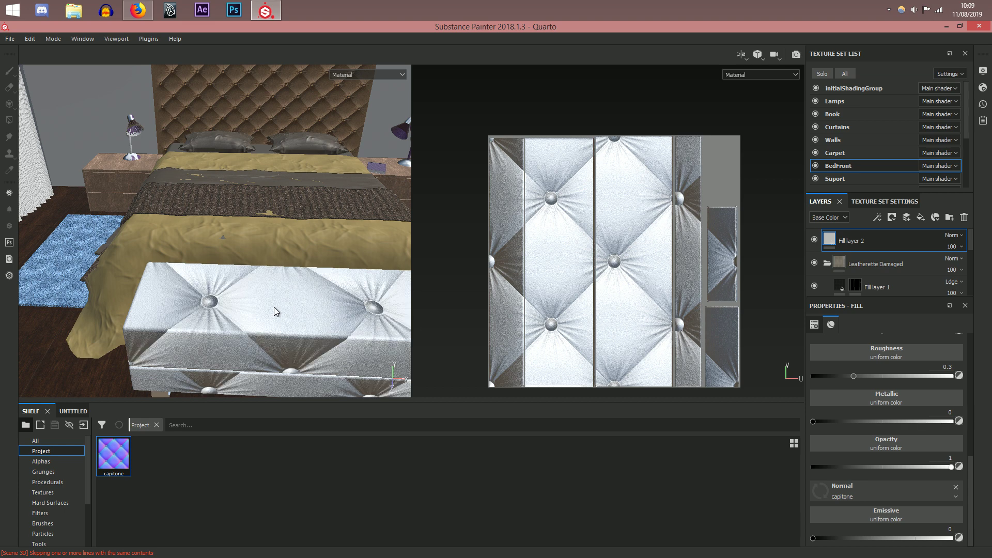
left_click_drag(294, 325, 281, 308, "alt")
Step: Add a black mask to the capitone fill layer and reveal part of it on the bench top with brush size 6.16
left_click(860, 286)
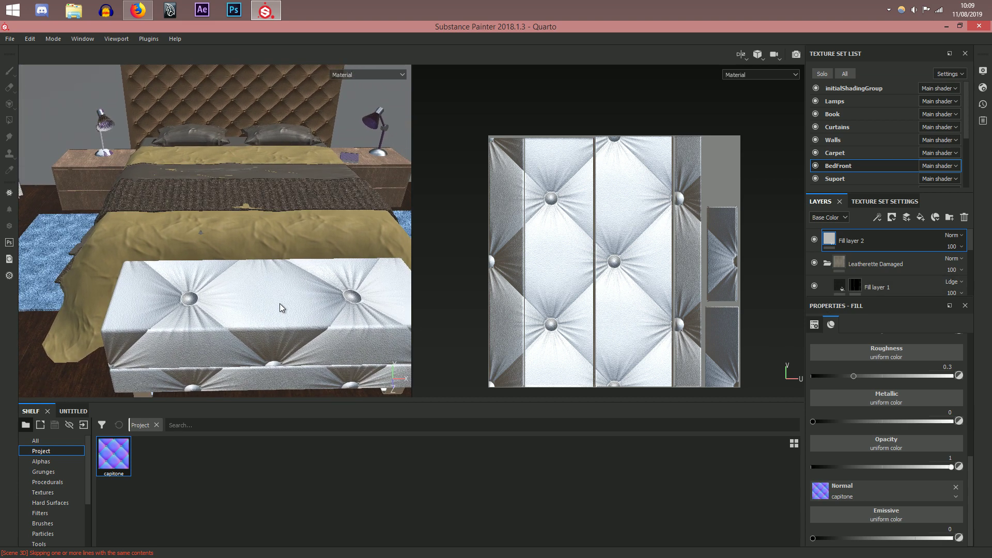
left_click(892, 217)
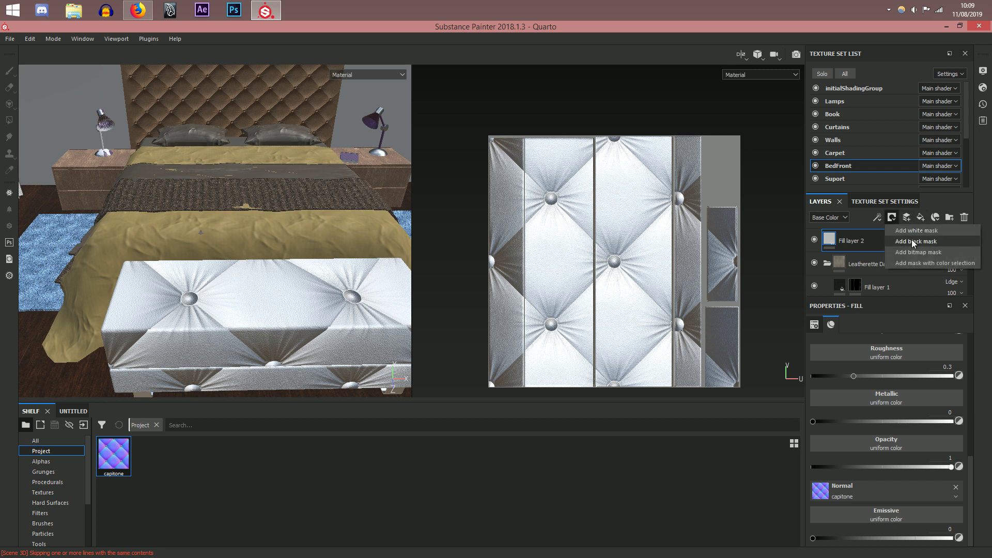
left_click(922, 241)
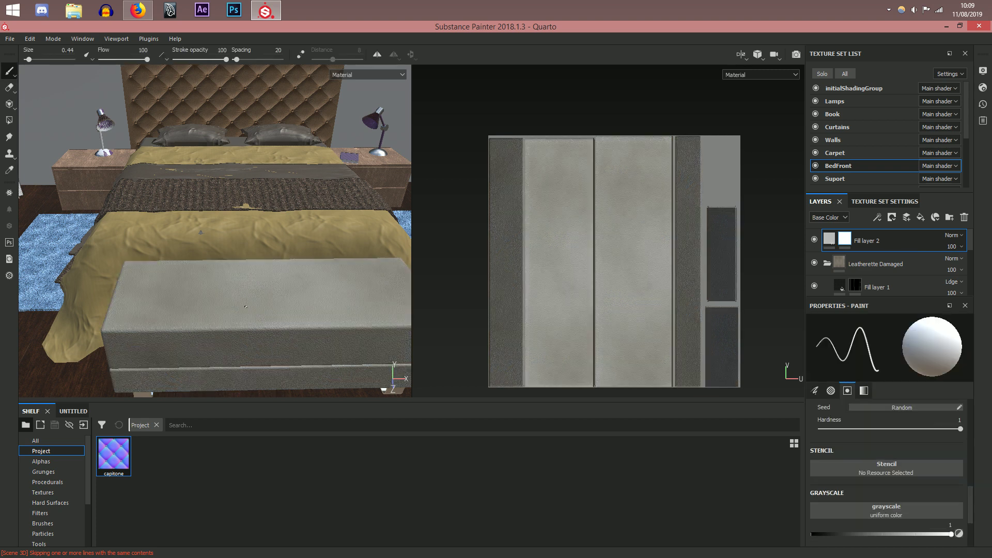
right_click_drag(149, 298, 217, 295, "ctrl")
mouse_move(217, 295)
left_mouse_down()
mouse_move(144, 302)
mouse_move(122, 318)
left_mouse_up()
key("alt+q")
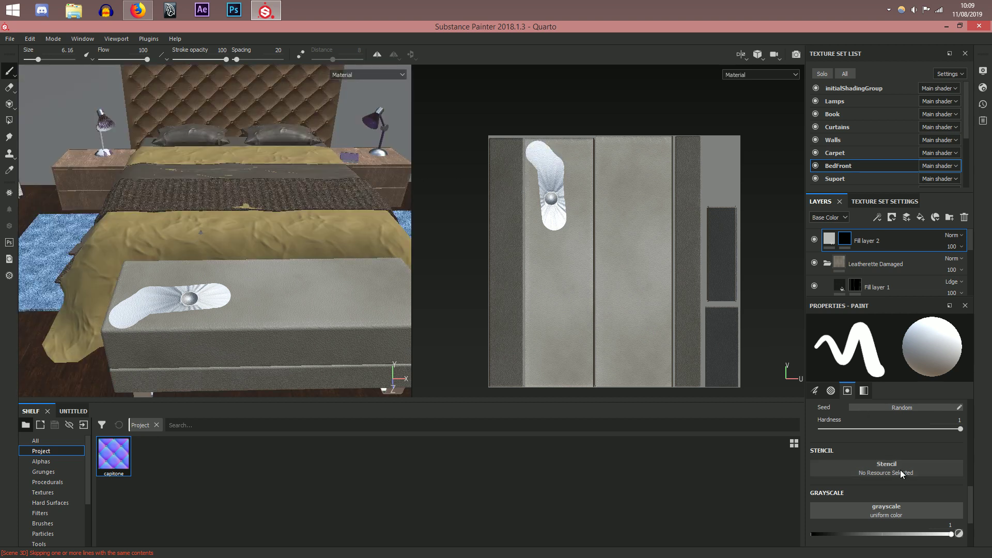
Step: Set the mask brush's alignment to UV
scroll(901, 464, "up", 5)
left_click(895, 426)
left_click(891, 453)
scroll(602, 216, "up", 3)
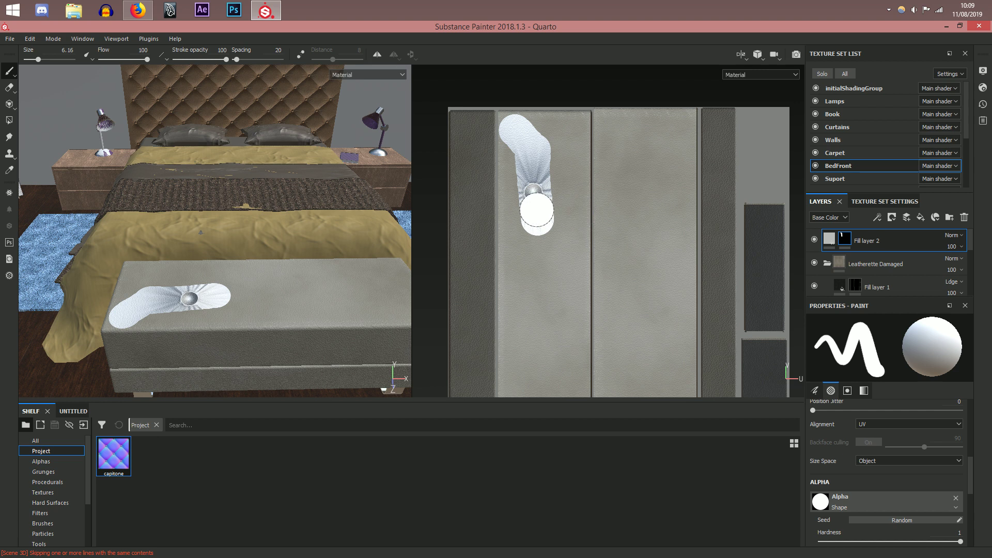
middle_click_drag(528, 260, 595, 204, "alt")
scroll(590, 228, "down", 3)
left_click_drag(598, 247, 599, 314)
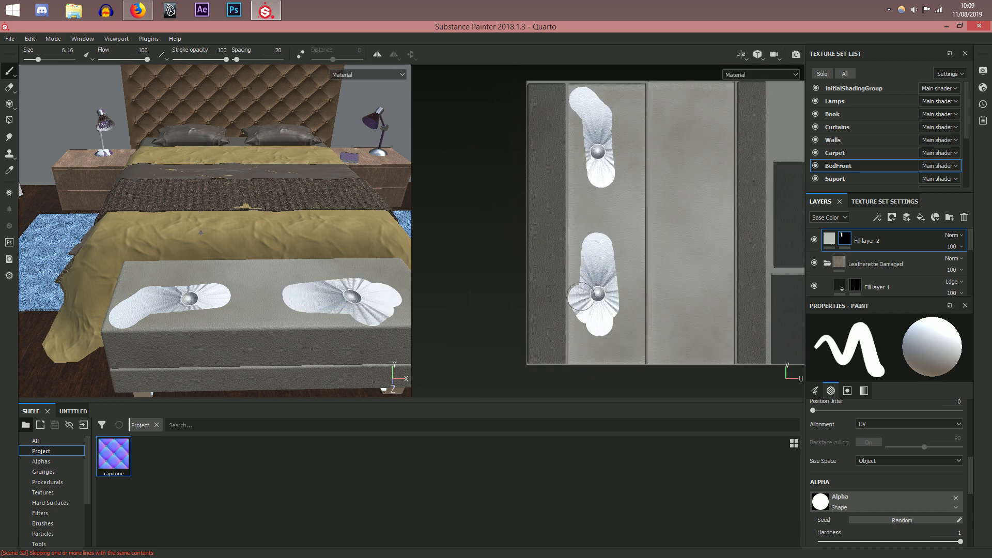
scroll(597, 349, "up", 1)
key("ctrl+z")
Step: Paint the mask white over the entire bench-top strip in the UV layout, using a straight stroke along the edge beside the neighbouring island
scroll(597, 353, "up", 1)
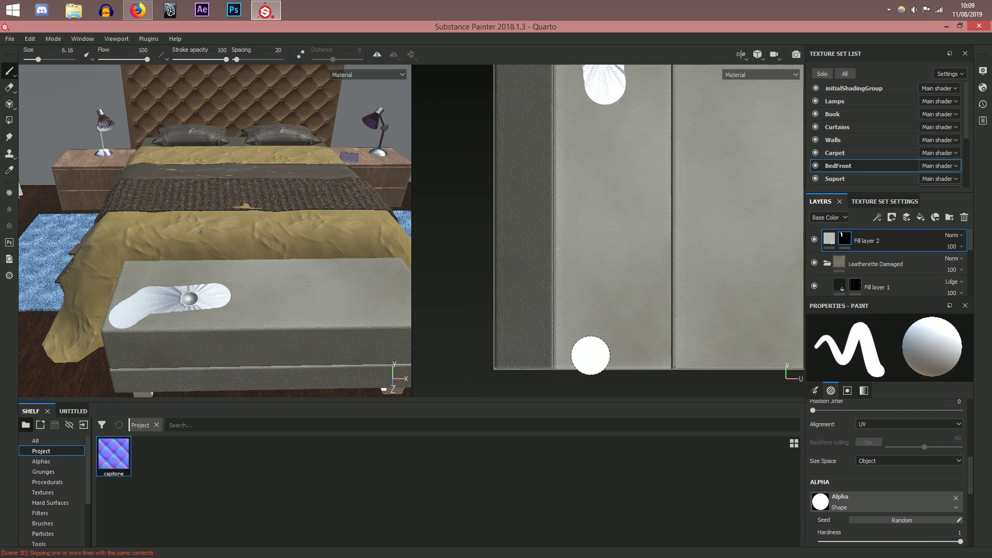
mouse_move(572, 368)
left_mouse_down()
mouse_move(599, 342)
mouse_move(638, 344)
mouse_move(650, 364)
mouse_move(628, 227)
mouse_move(597, 155)
mouse_move(569, 349)
mouse_move(574, 121)
left_mouse_up()
middle_click_drag(574, 120, 573, 334, "alt")
mouse_move(573, 334)
left_mouse_down()
mouse_move(576, 172)
mouse_move(656, 172)
left_mouse_up()
middle_click_drag(651, 246, 612, 120, "alt")
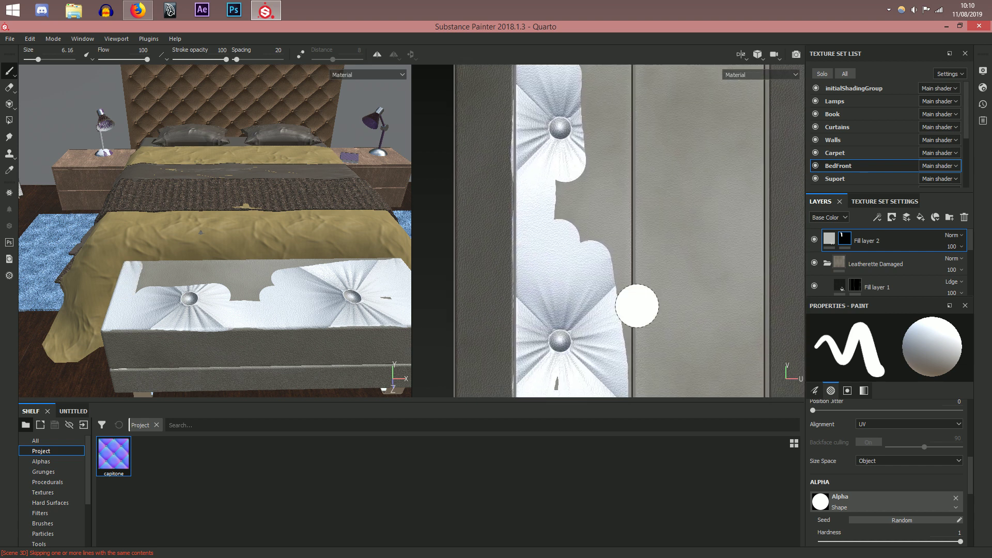
scroll(616, 216, "down", 3)
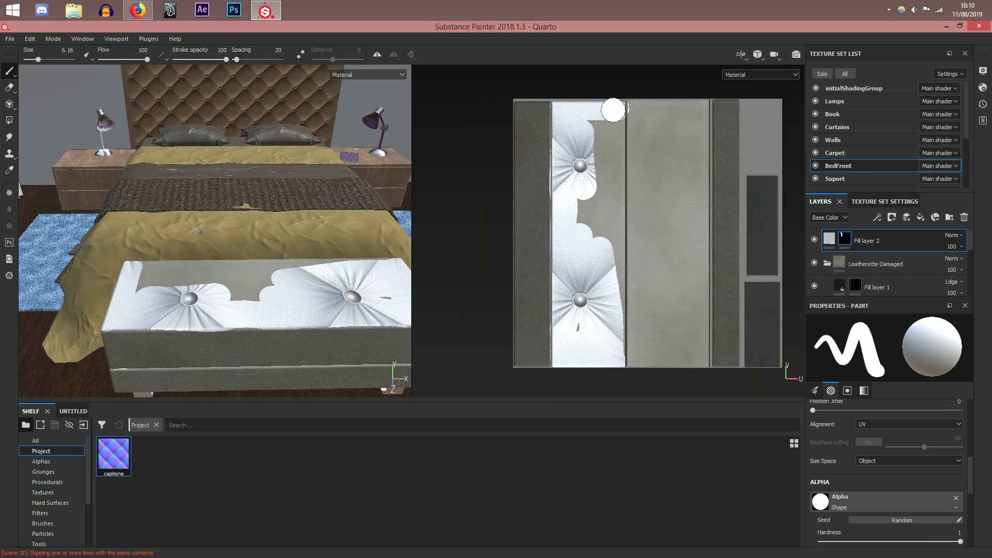
left_click(616, 111)
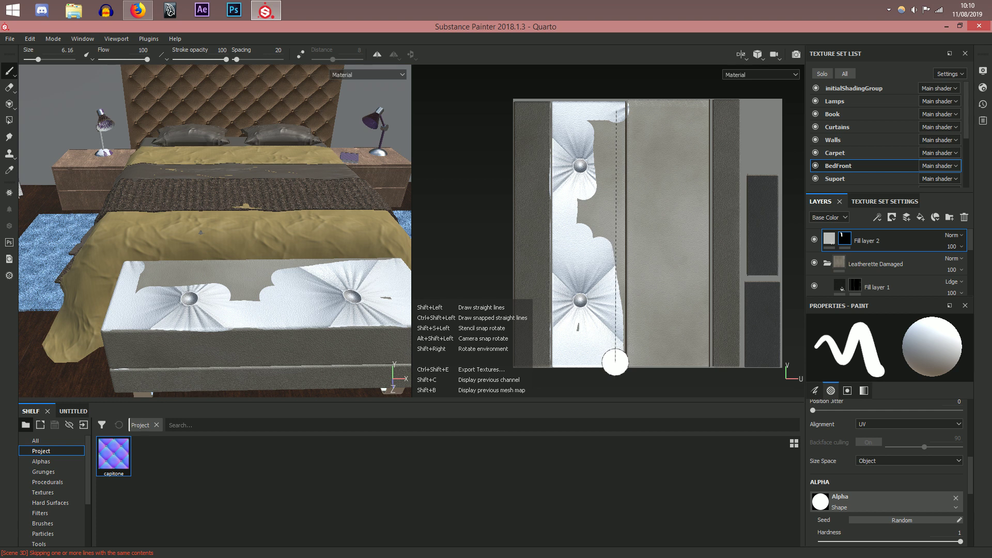
left_click(615, 362, "shift")
left_click_drag(591, 249, 602, 147)
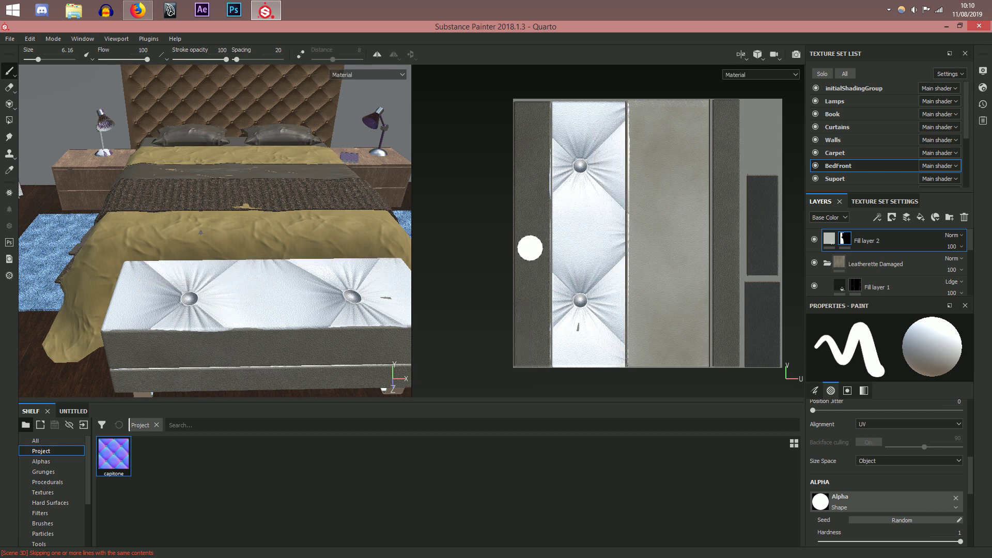
Step: Soften the mask brush to hardness 0, set its grayscale to 0 and adjust its size to 4.71
right_click_drag(579, 251, 576, 240, "ctrl")
scroll(599, 222, "up", 2)
middle_click_drag(643, 275, 649, 124, "alt")
scroll(641, 252, "up", 1)
scroll(639, 253, "up", 3)
right_click_drag(640, 261, 632, 262, "ctrl")
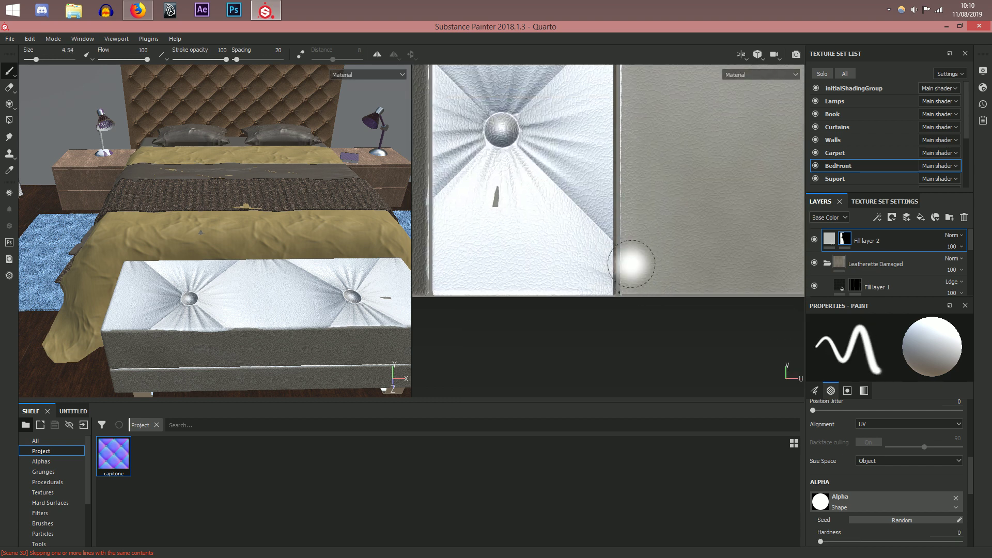
scroll(904, 481, "down", 5)
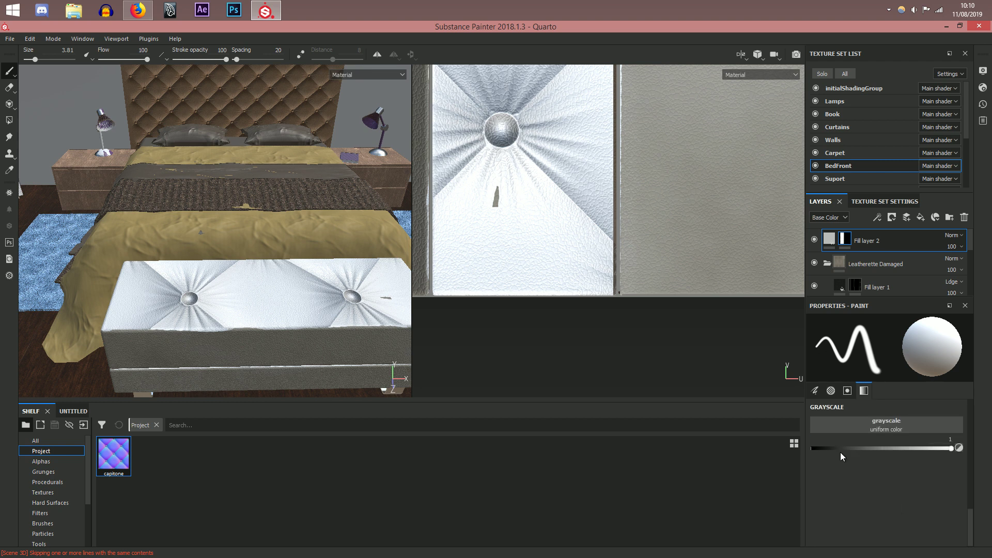
left_click_drag(841, 452, 782, 448)
right_click_drag(607, 295, 610, 294, "ctrl")
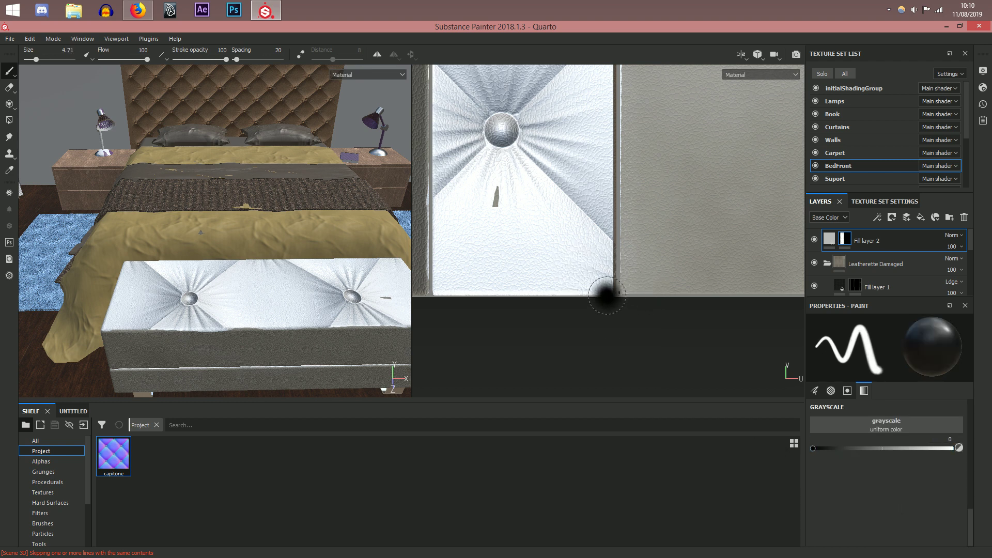
Step: Fade the capitone along the lower and outer long edges of the bench-top UV strip, enlarging the soft black brush to size 7.69
left_click_drag(619, 296, 563, 304)
mouse_move(563, 304)
right_mouse_down("ctrl")
mouse_move(607, 295)
mouse_move(621, 261)
right_mouse_up("ctrl")
left_click_drag(618, 262, 603, 321)
key("ctrl+z")
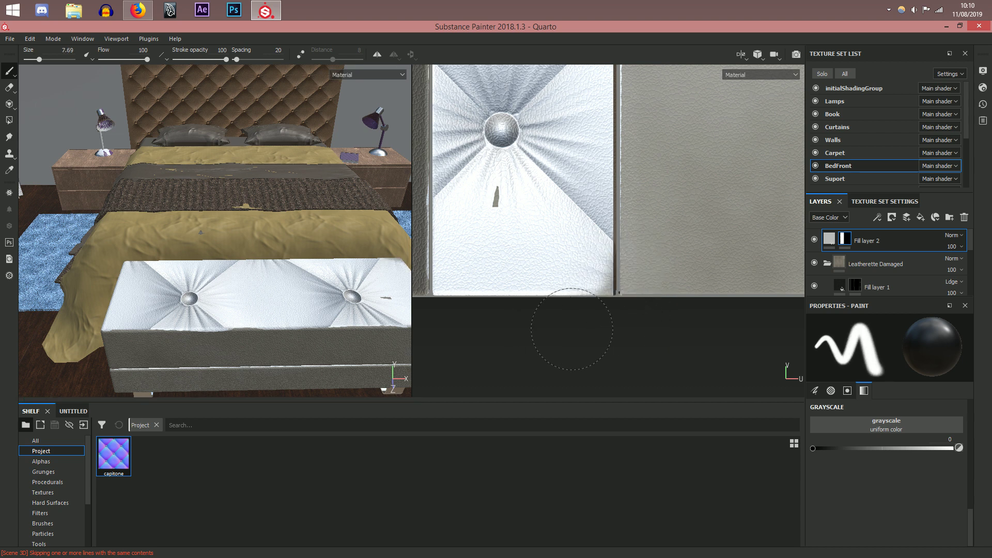
middle_click_drag(503, 329, 679, 370)
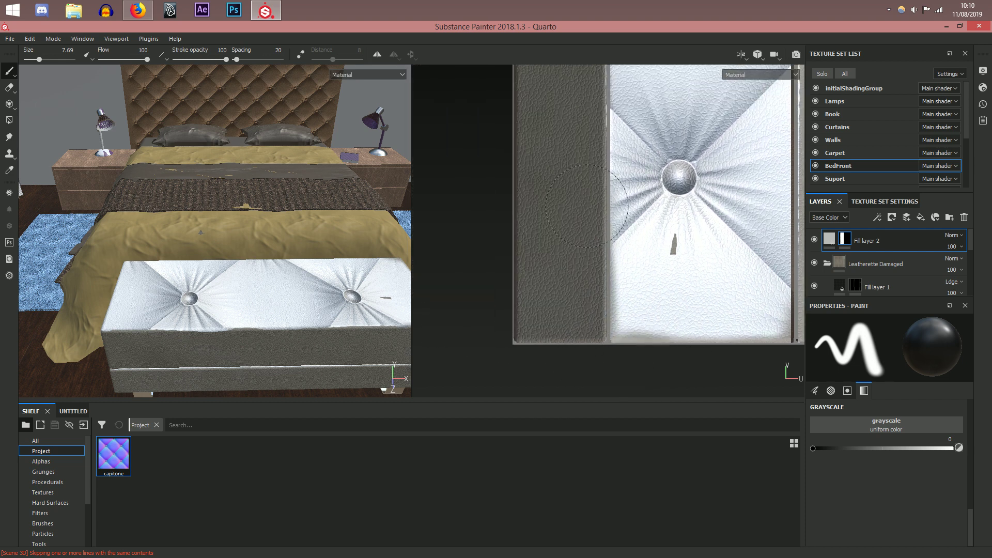
scroll(576, 317, "down", 2)
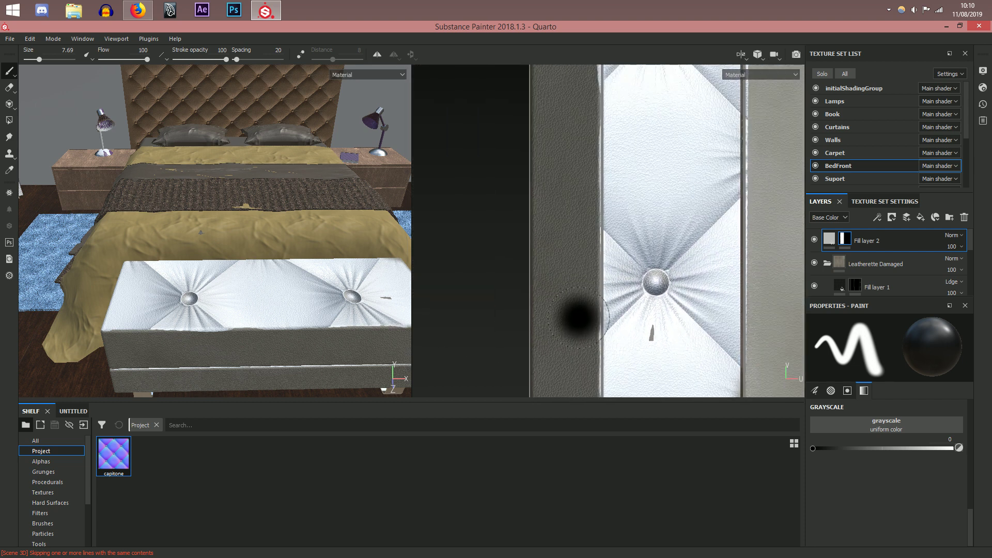
scroll(584, 331, "down", 2)
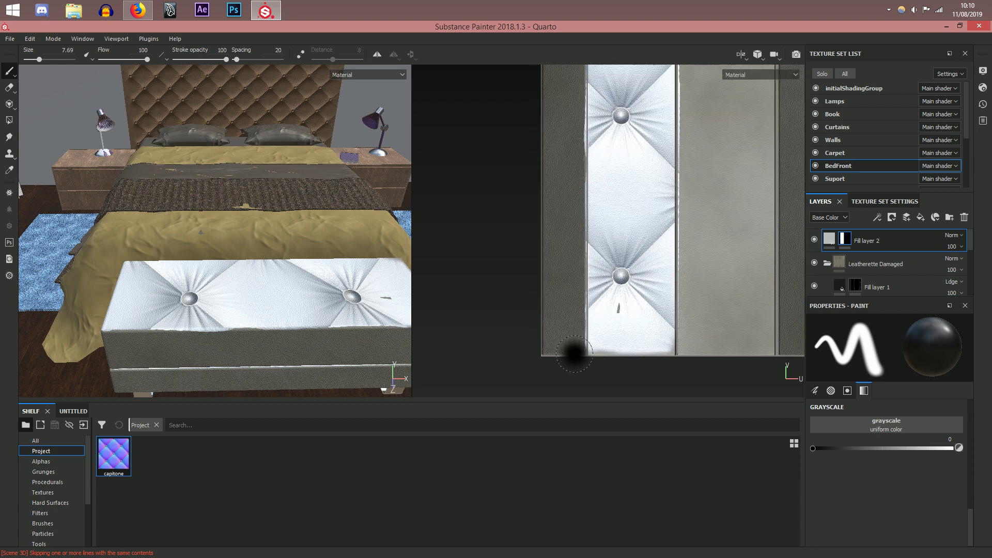
left_click(573, 90, "shift")
left_click(576, 80, "shift")
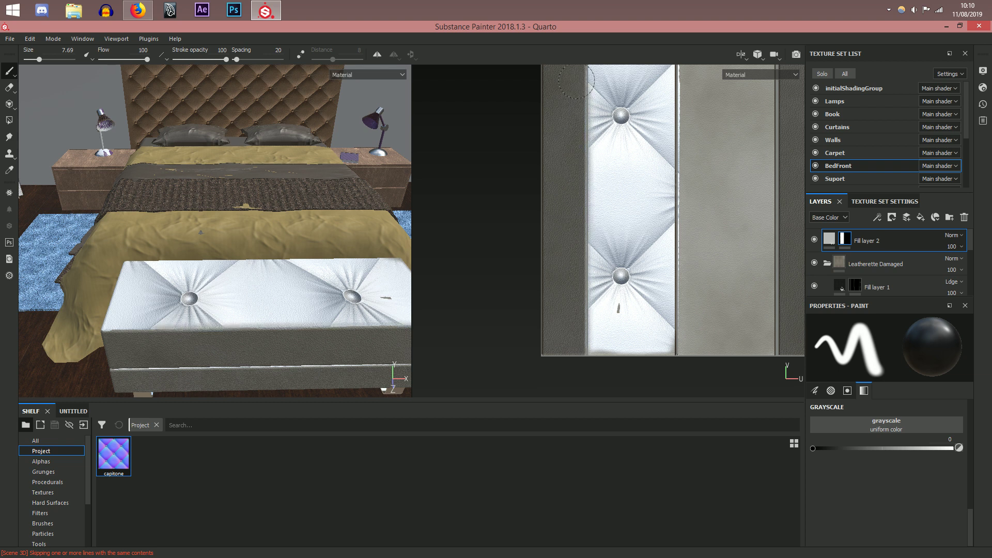
Step: Fade the capitone along the upper edge and the inner long edge of the bench-top UV strip
scroll(568, 230, "up", 5)
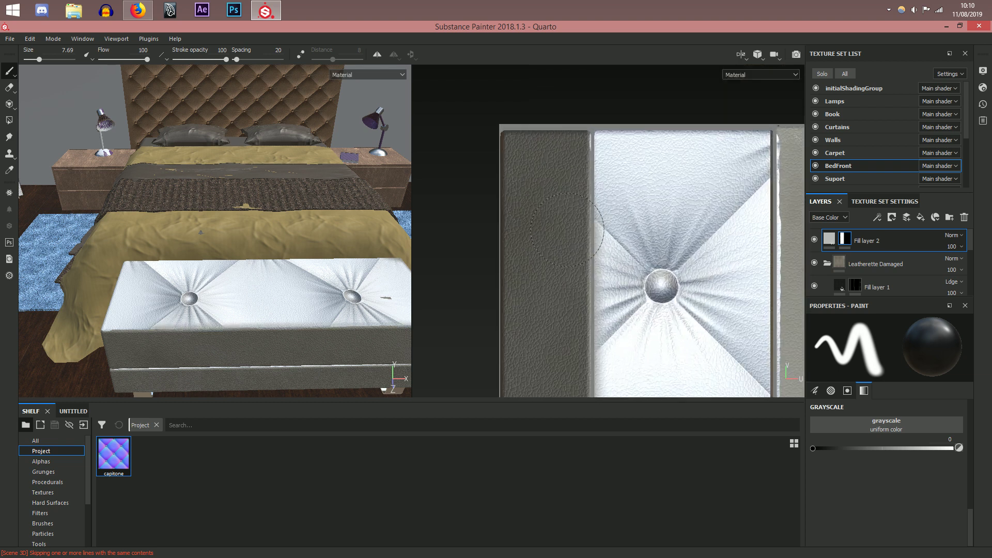
middle_click_drag(567, 91, 483, 165)
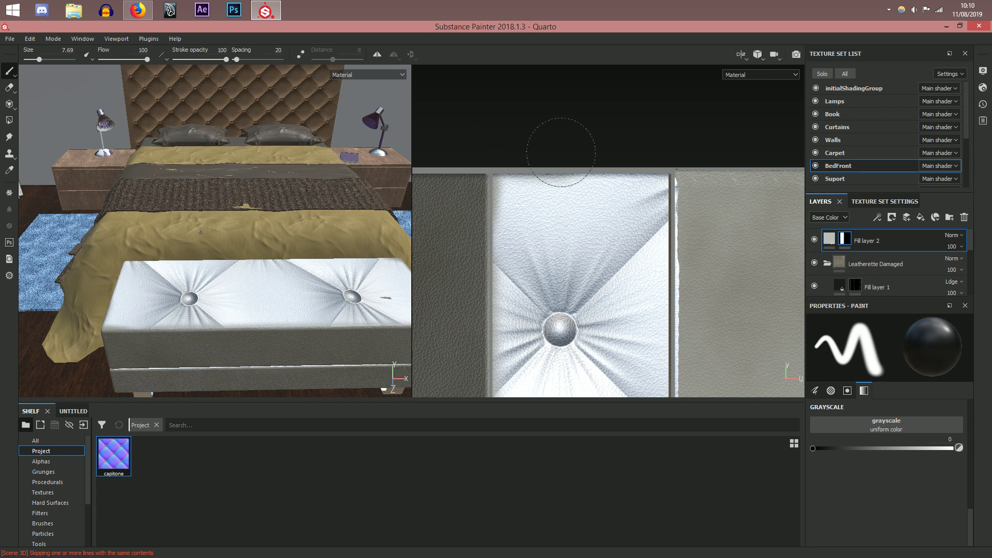
left_click_drag(504, 148, 669, 147)
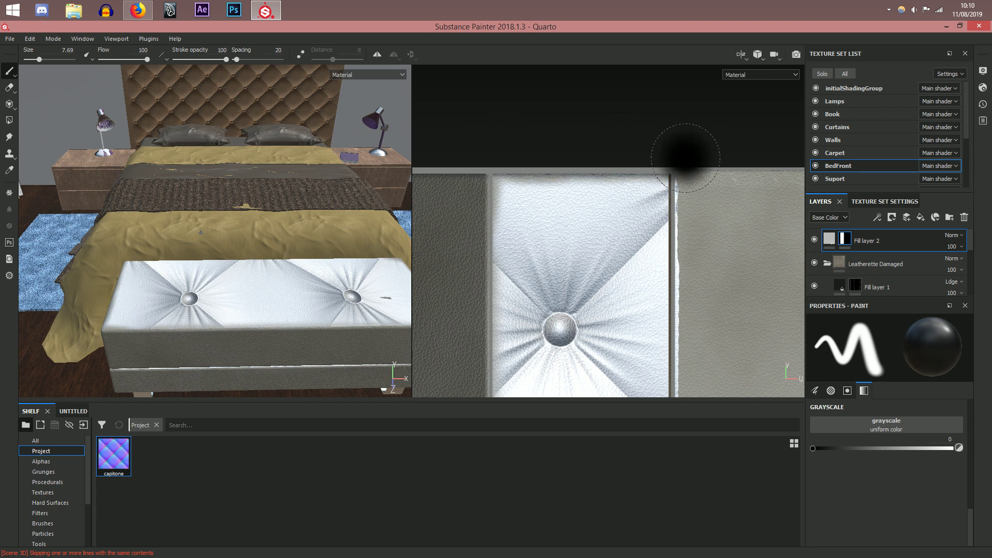
middle_click_drag(714, 228, 697, 160, "alt")
scroll(698, 165, "down", 4)
middle_click_drag(704, 291, 674, 200, "alt")
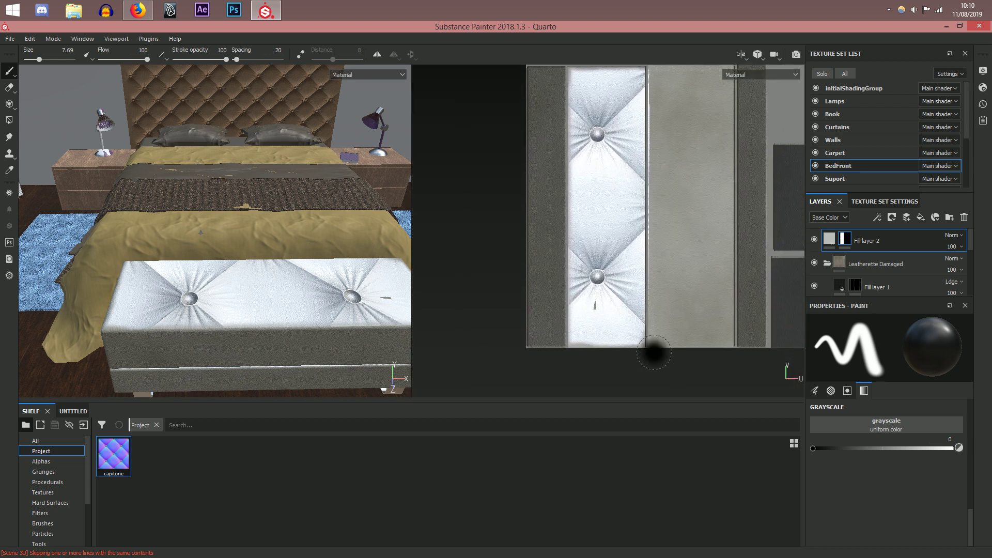
middle_click_drag(657, 356, 649, 389, "alt")
left_click(647, 380)
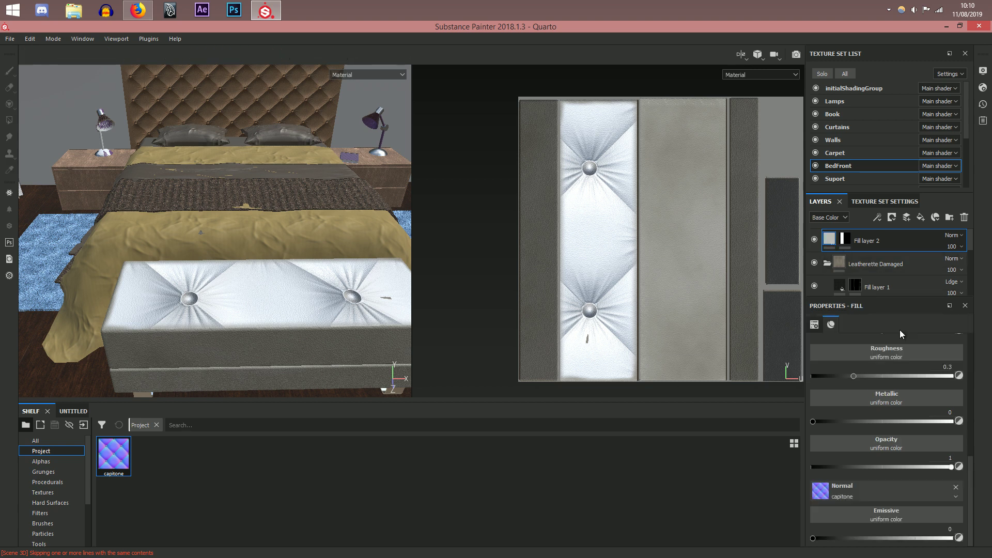
Step: Try a UV scale of 8 on the capitone fill, and settle on a UV scale of 4
scroll(869, 463, "up", 6)
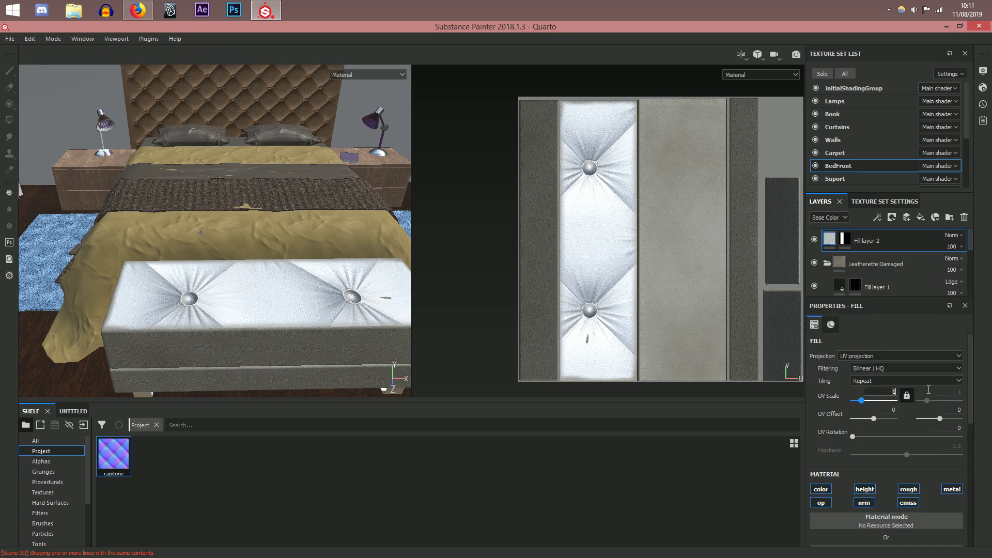
key("Return")
scroll(284, 316, "up", 2)
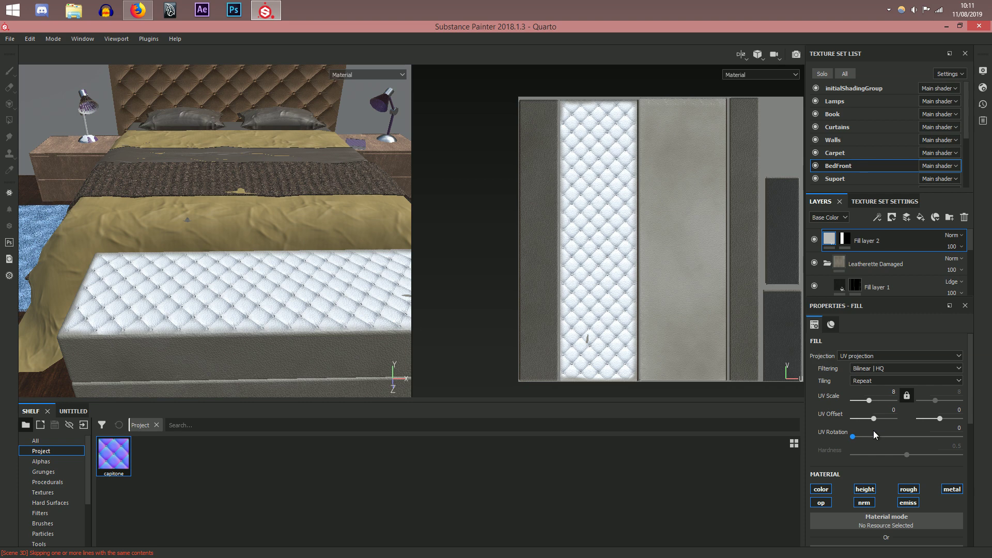
key("Return")
mouse_move(263, 300)
left_mouse_down("alt")
mouse_move(283, 303)
mouse_move(238, 312)
mouse_move(261, 318)
left_mouse_up("alt")
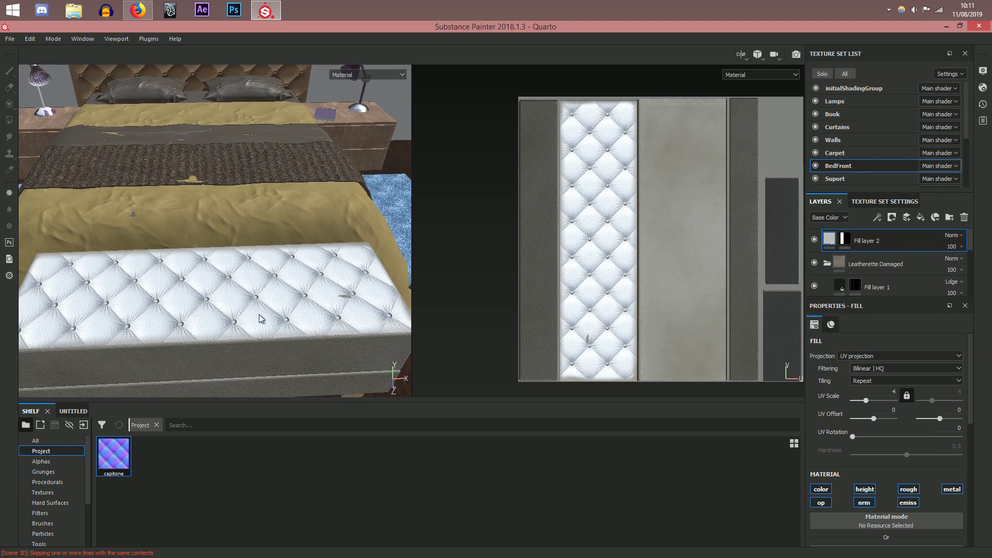
Step: Set the mask brush to grayscale 1 and size 2.88, and fill the unpainted gap beside a button and the strip's lower edge
middle_click_drag(602, 316, 677, 222, "alt")
scroll(882, 502, "down", 8)
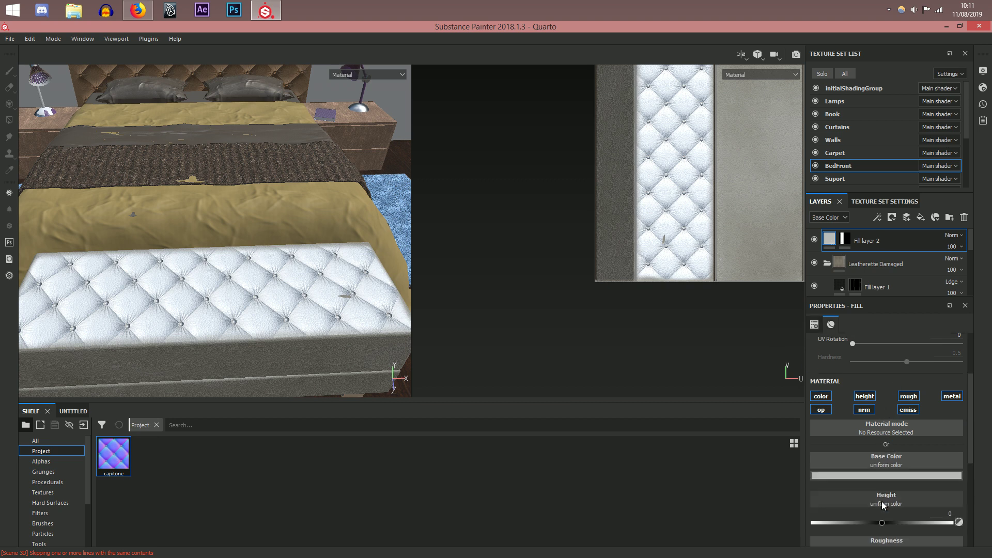
left_click(834, 240)
key("1")
scroll(672, 233, "up", 3)
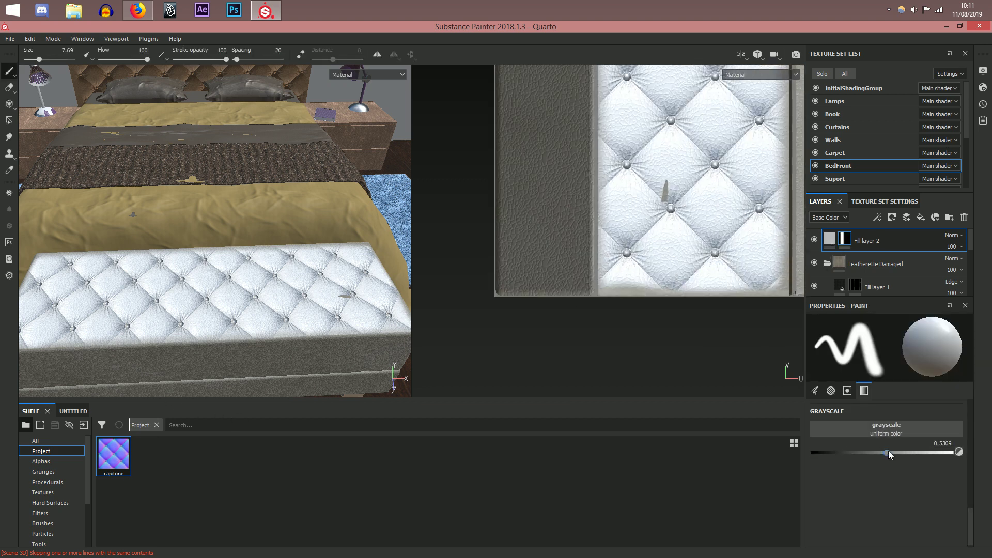
right_click_drag(671, 212, 641, 212, "ctrl")
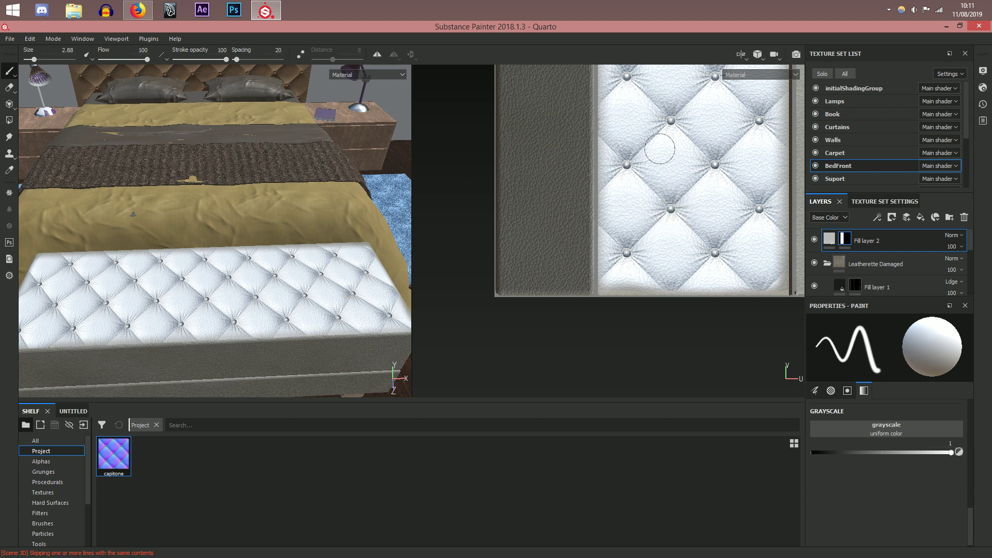
scroll(594, 277, "up", 4)
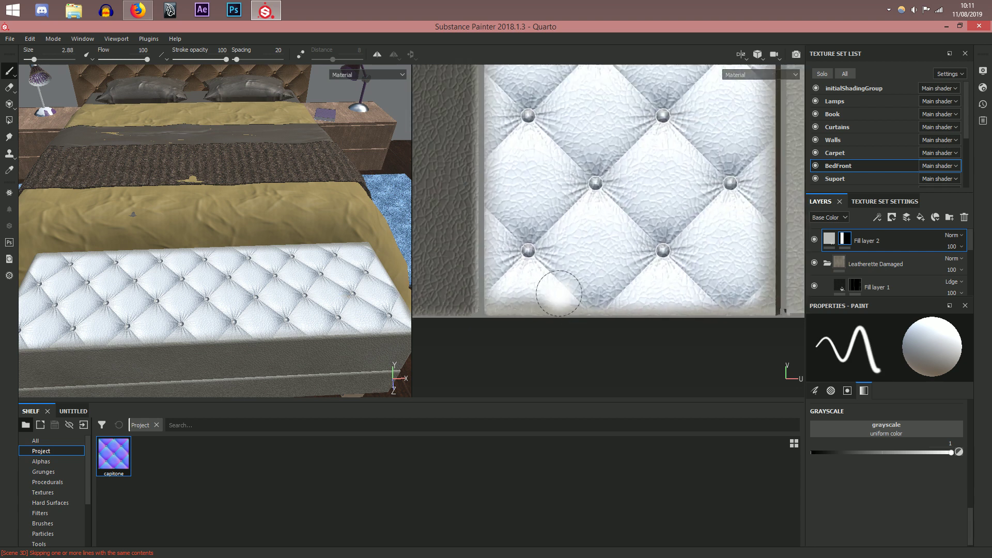
left_click_drag(479, 297, 529, 295)
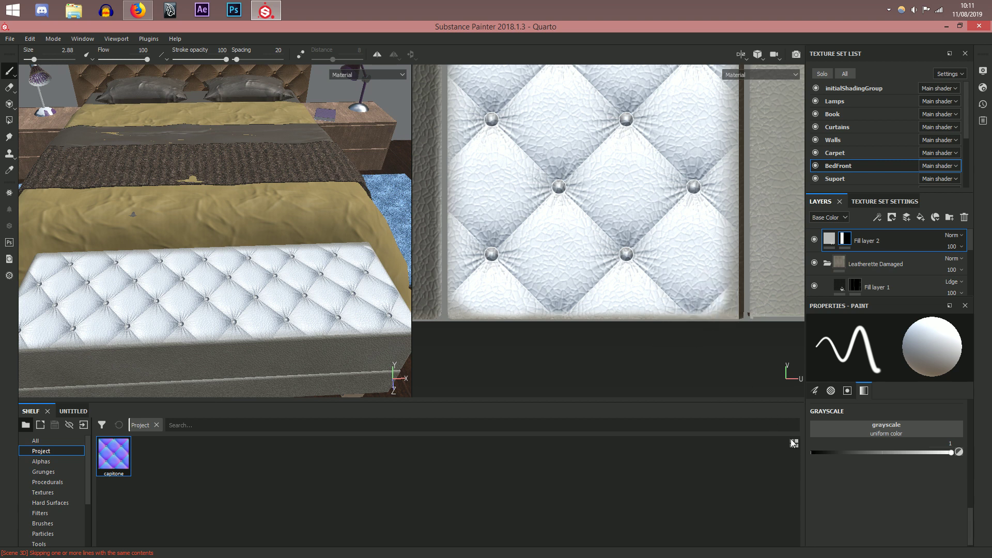
Step: Set the mask brush to grayscale 0 and size 1.94 for trimming the outer long edge of the bench-top strip
left_click_drag(836, 455, 807, 451)
middle_click_drag(516, 261, 665, 282)
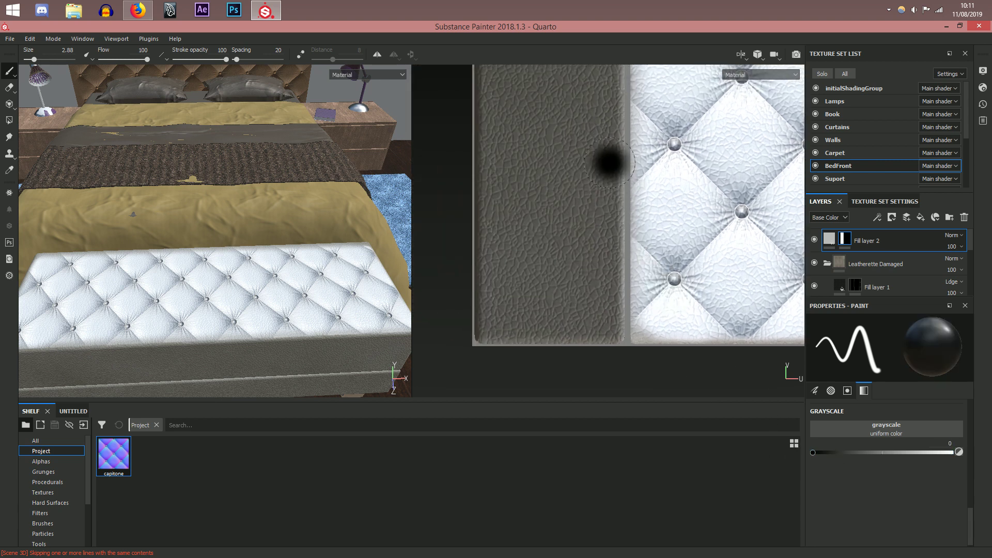
mouse_move(603, 185)
right_mouse_down("ctrl")
mouse_move(598, 193)
mouse_move(609, 186)
right_mouse_up("ctrl")
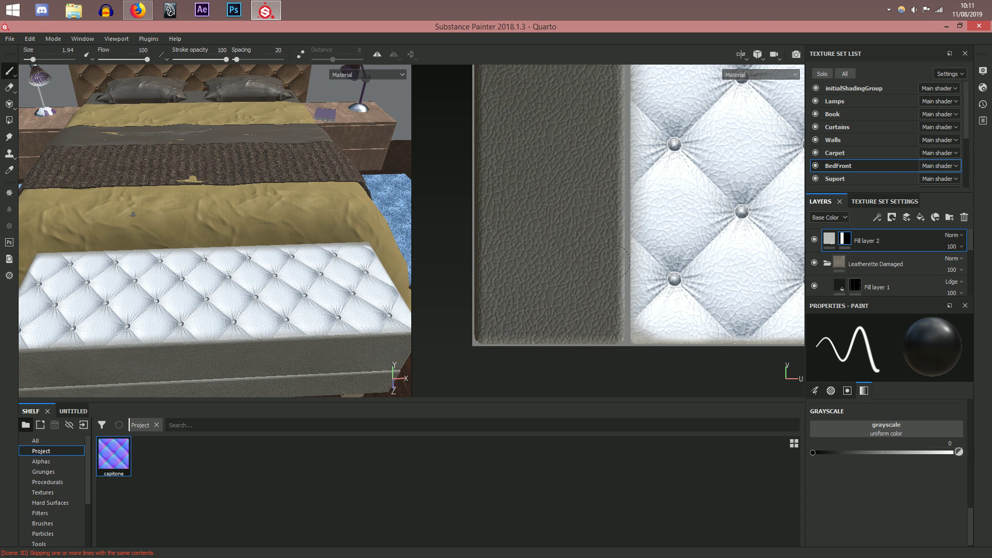
scroll(602, 121, "down", 4)
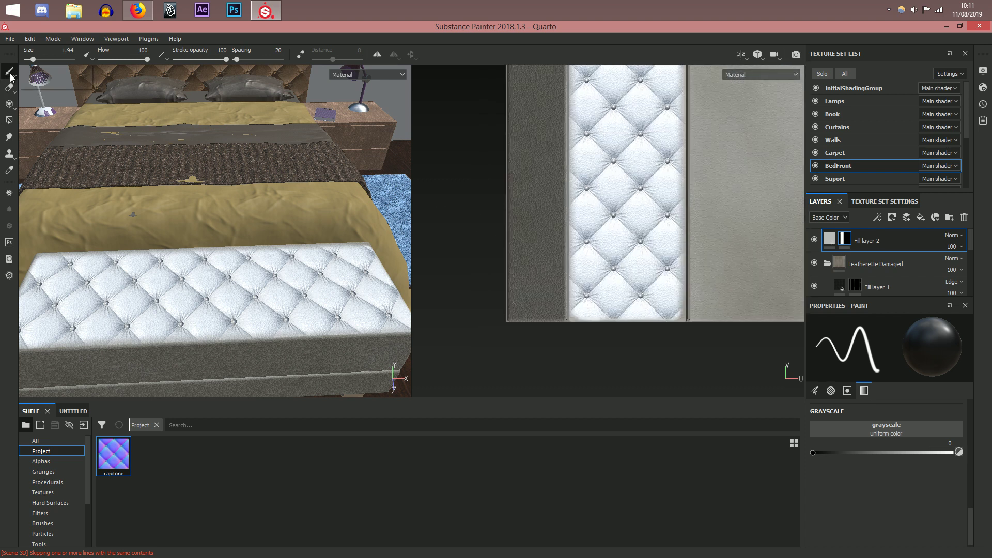
Step: Set the base color blending mode of Fill layer 2 to Linear dodge (Add)
left_click_drag(310, 312, 249, 289, "alt")
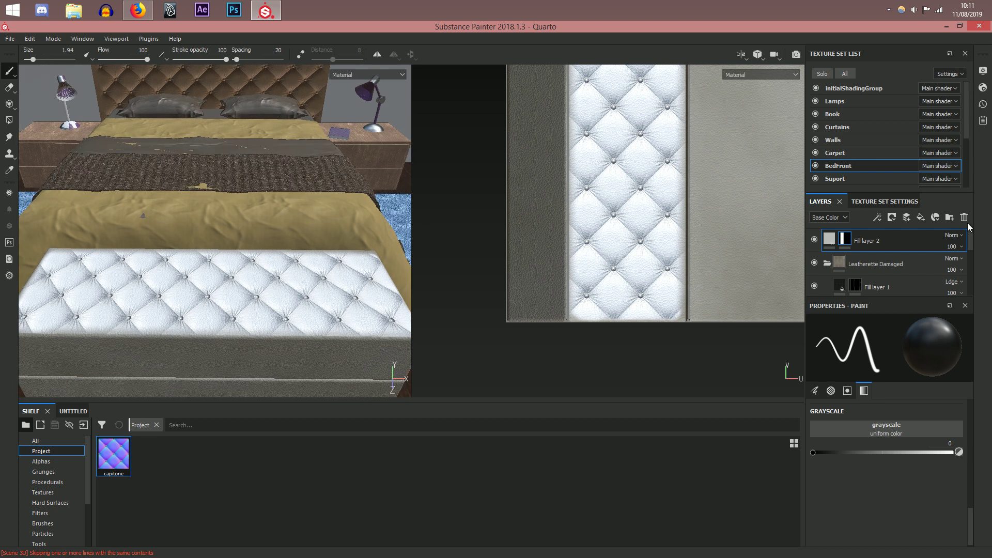
left_click(957, 237)
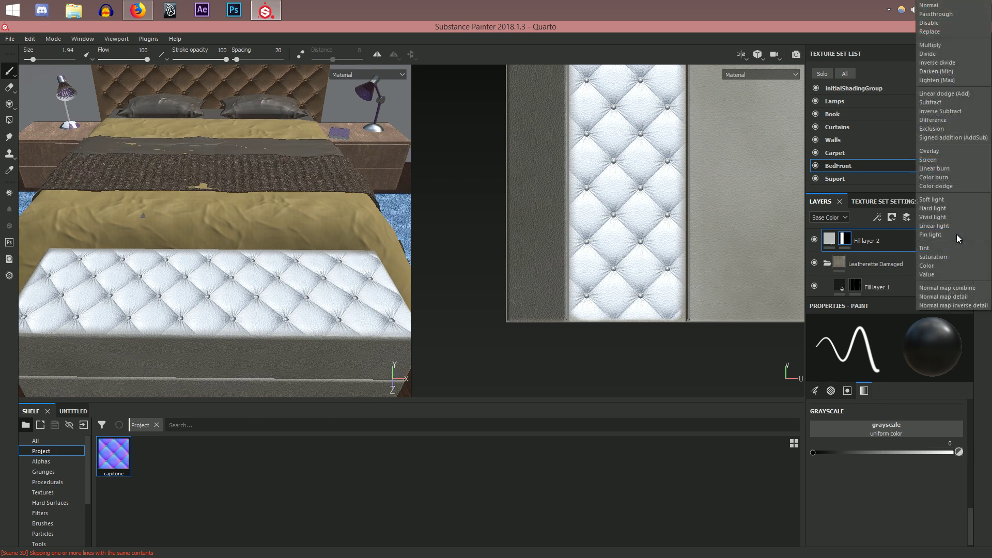
left_click(950, 94)
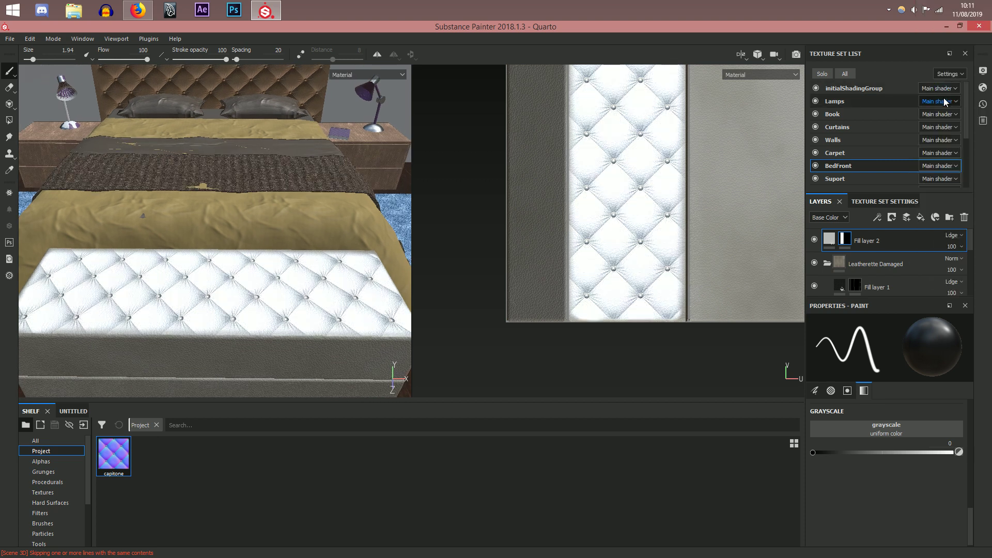
left_click(957, 236)
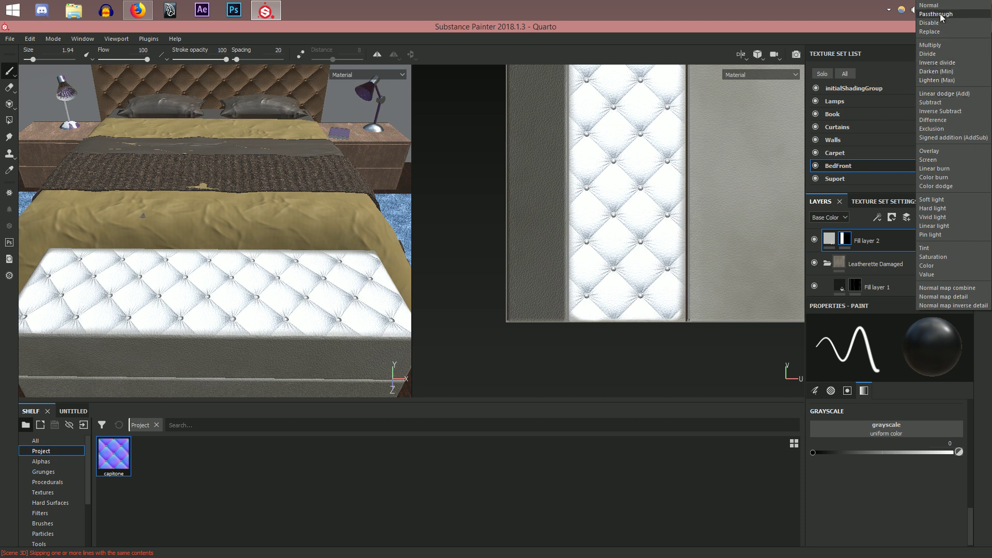
left_click(908, 483)
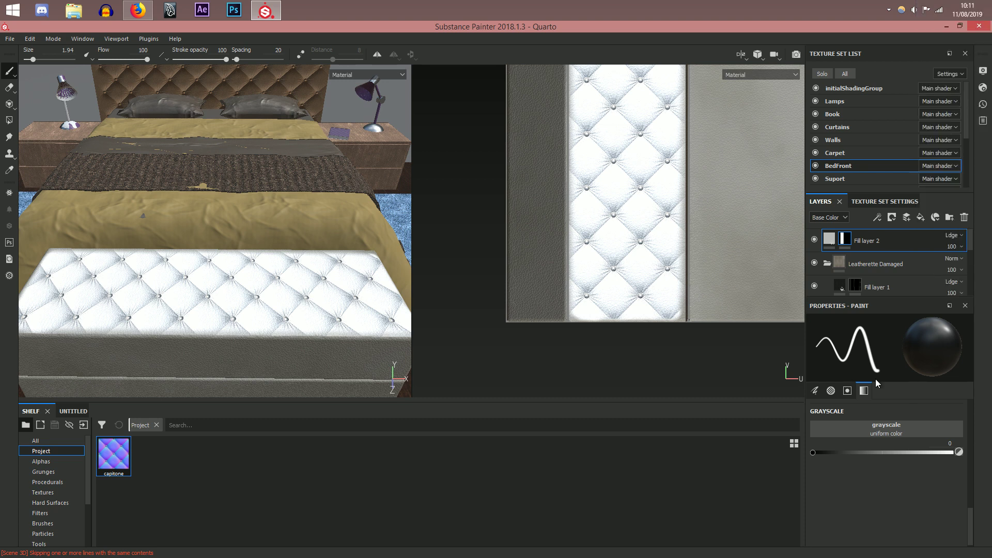
Step: Disable the color channel of Fill layer 2 so the capitone adds no base color of its own
left_click(834, 242)
scroll(896, 431, "up", 1)
scroll(896, 430, "up", 5)
left_click(821, 421)
left_click_drag(241, 318, 272, 282, "alt")
scroll(902, 444, "down", 3)
scroll(890, 465, "up", 5)
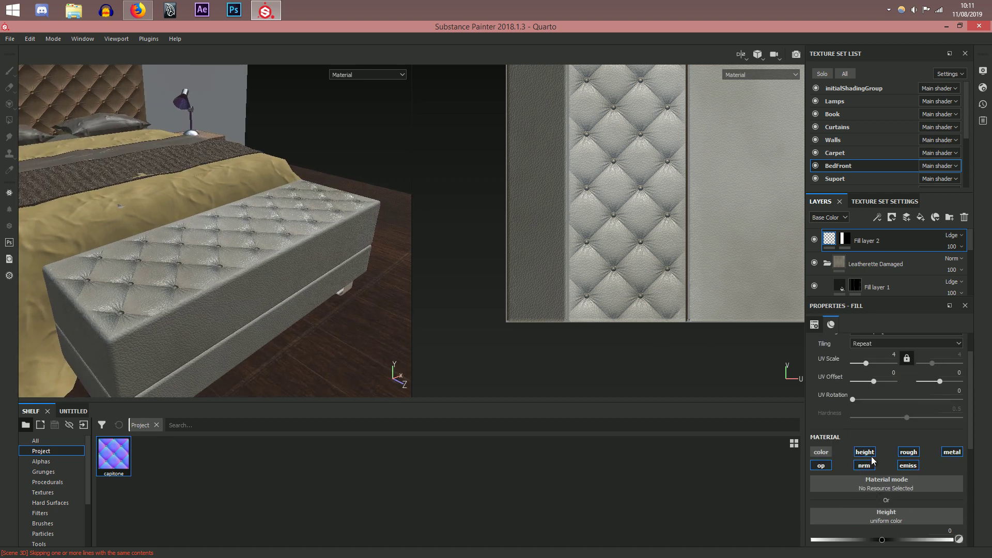
Step: Compare the capitone with the roughness channel on and off, and leave roughness disabled on Fill layer 2
left_click(909, 493)
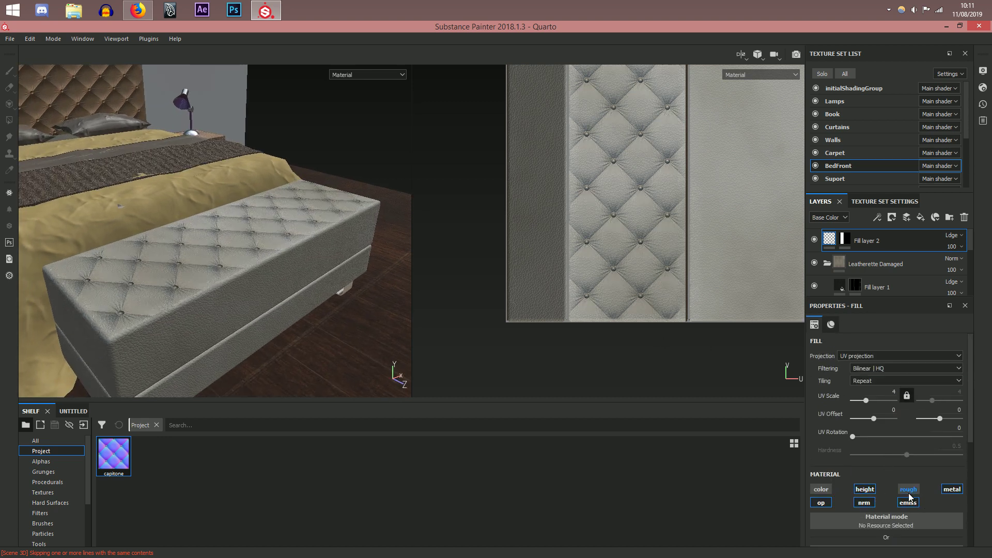
left_click(910, 494)
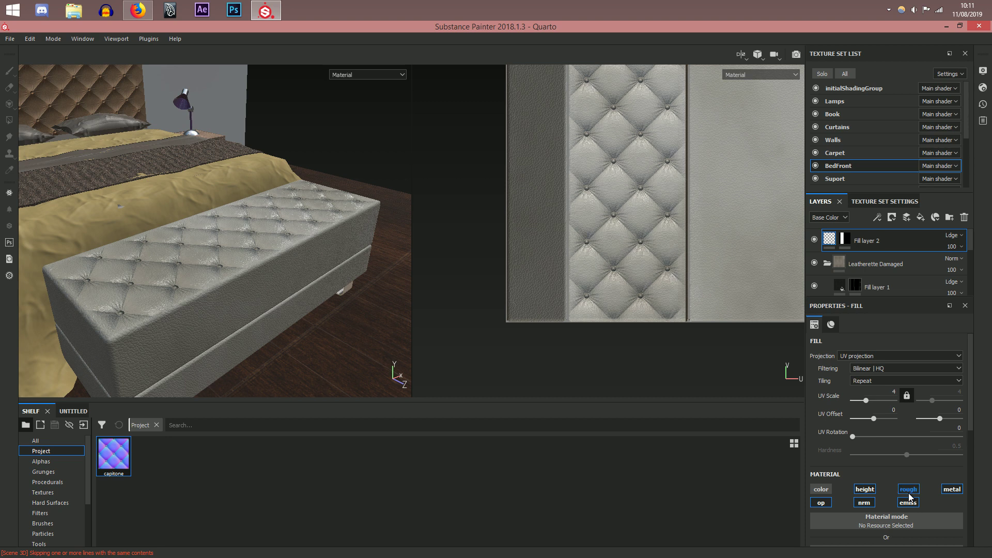
left_click(909, 494)
left_click_drag(277, 318, 210, 336, "alt")
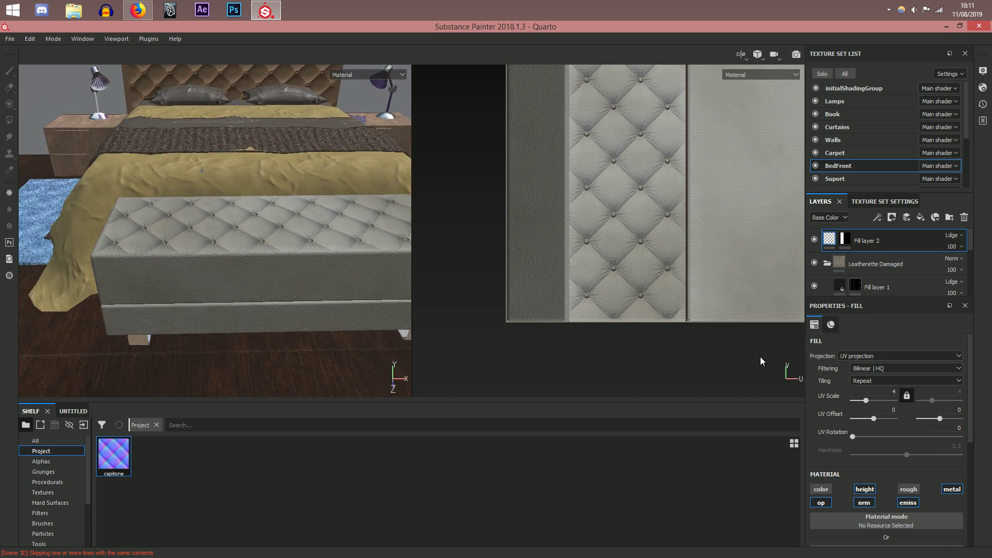
Step: Examine the tufted bench top from close up, from the room side and along its length
middle_click_drag(372, 307, 348, 334, "alt")
scroll(284, 326, "up", 3)
mouse_move(279, 317)
left_mouse_down("alt")
mouse_move(373, 317)
mouse_move(276, 322)
left_mouse_up("alt")
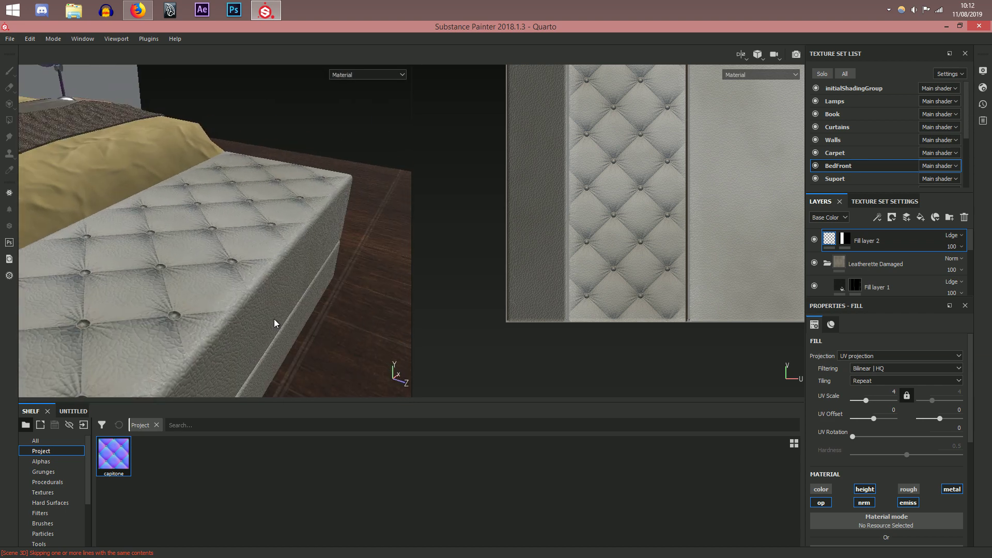
scroll(275, 321, "down", 3)
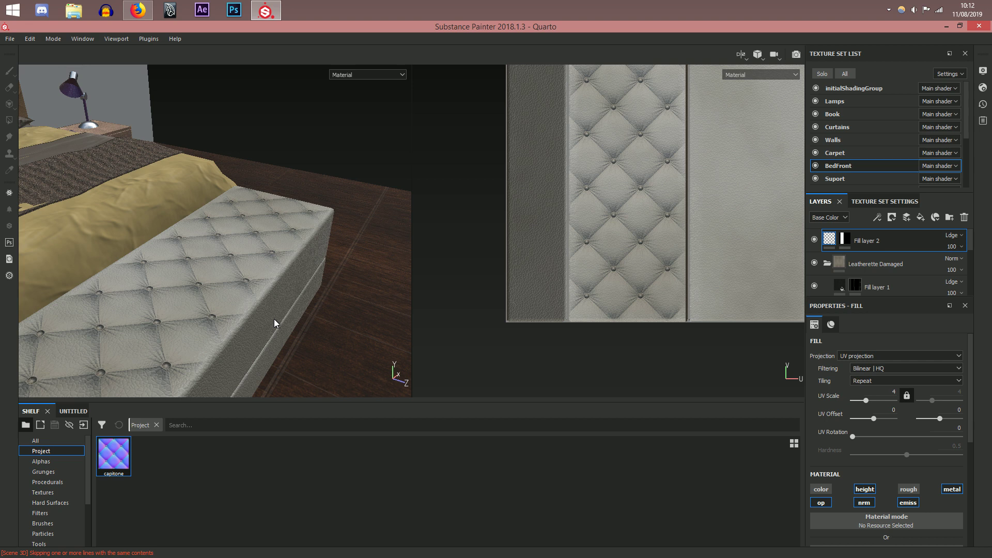
left_click_drag(334, 294, 243, 278, "alt")
scroll(248, 284, "down", 5)
left_click_drag(92, 295, 80, 33, "alt")
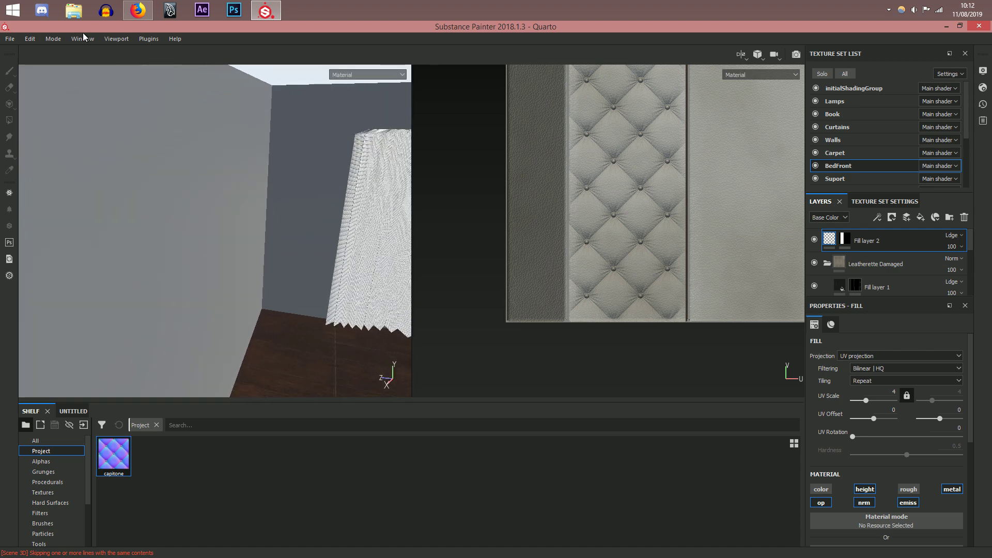
left_click_drag(312, 288, 216, 275, "alt")
middle_click_drag(219, 274, 231, 299, "alt")
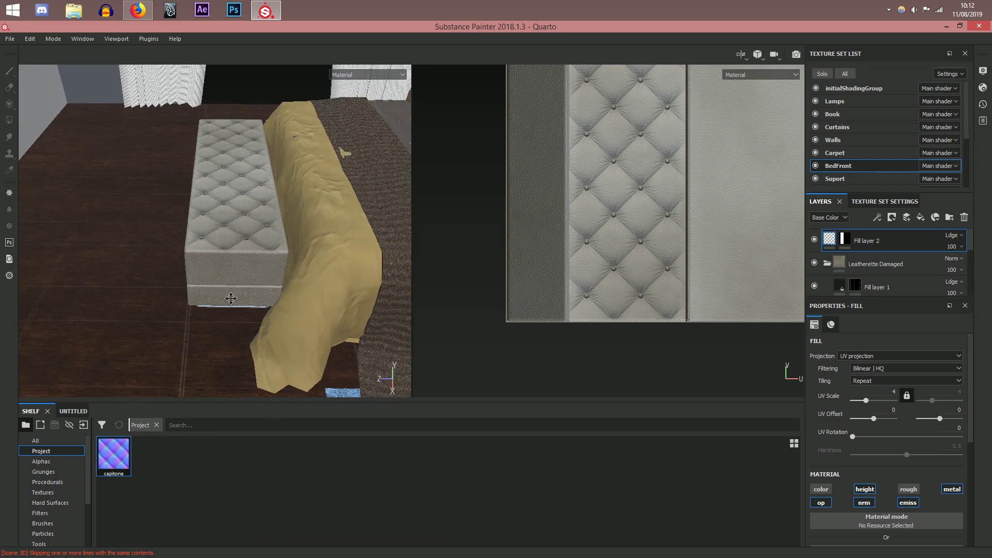
Step: Center the capitone pattern across the bench's width by setting the fill's horizontal UV offset to 0.345
scroll(232, 300, "up", 4)
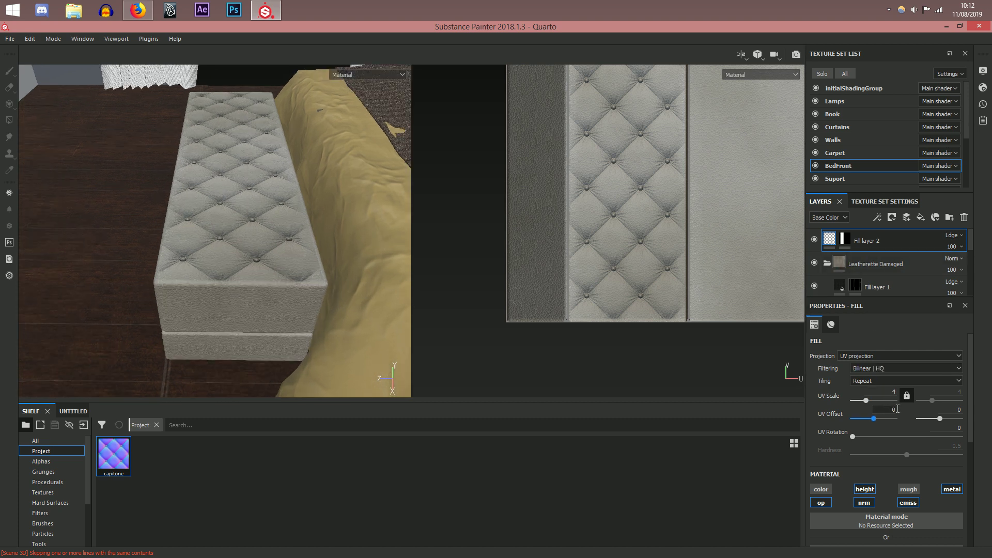
key("BackSpace")
type("1")
key("Return")
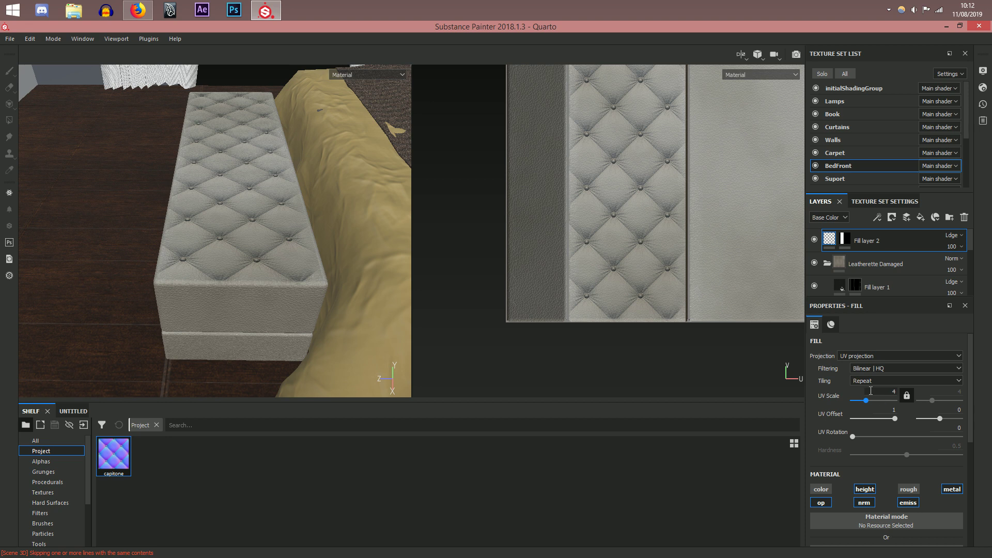
left_click_drag(887, 423, 882, 423)
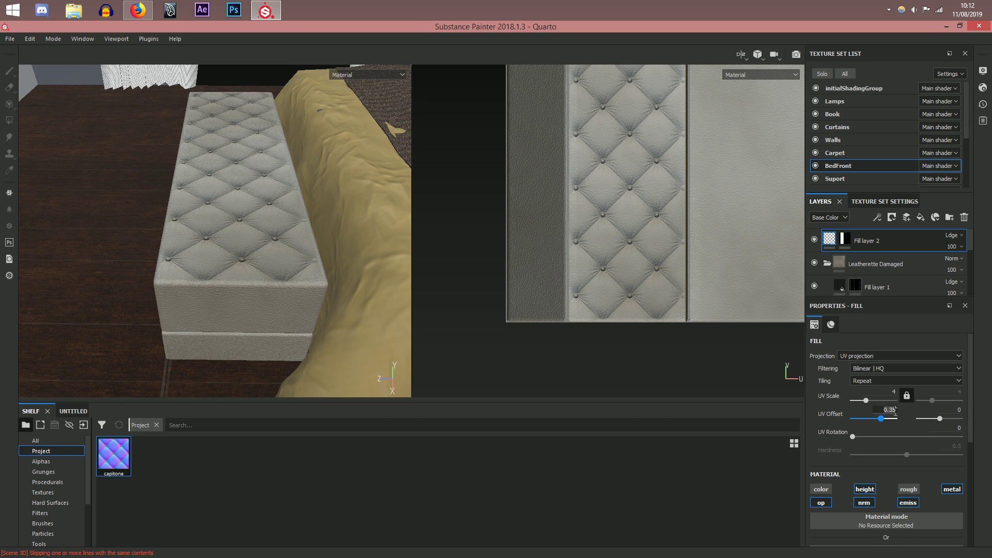
type("2")
key("Return")
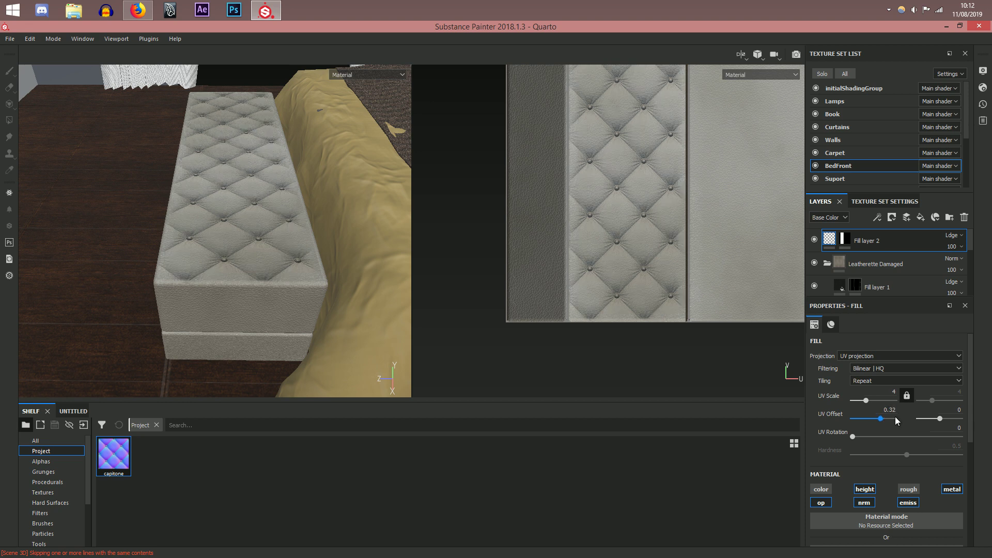
left_click(898, 414)
type("1")
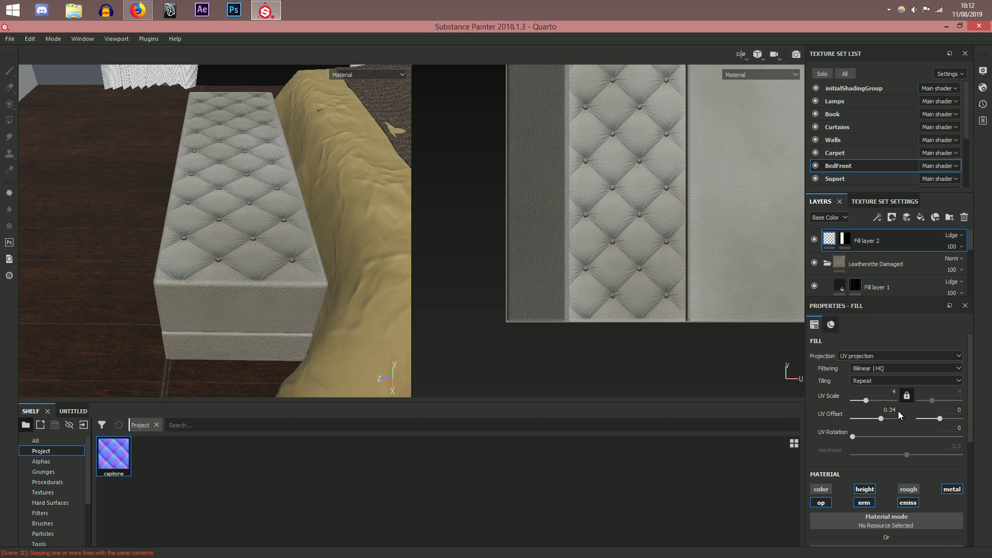
left_click(899, 411)
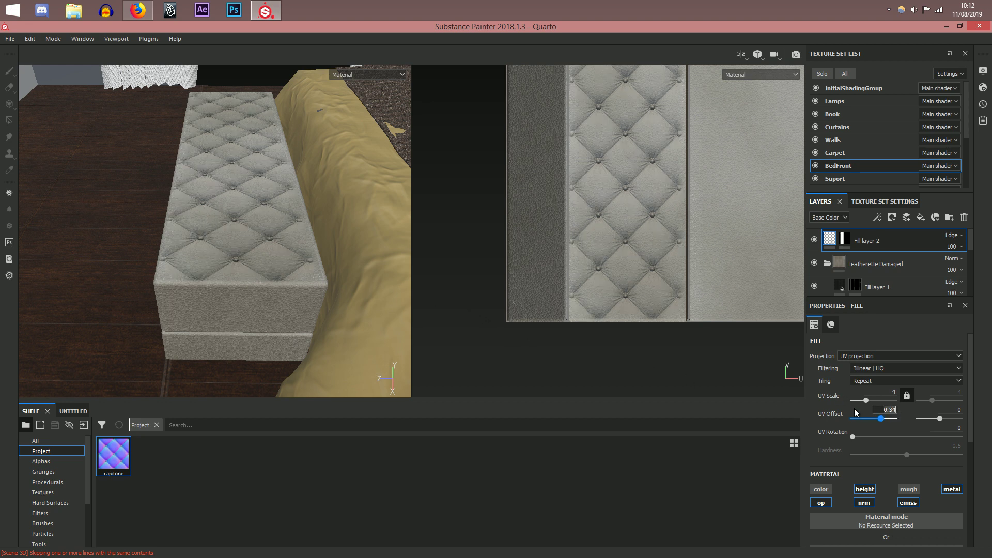
type("5")
key("Return")
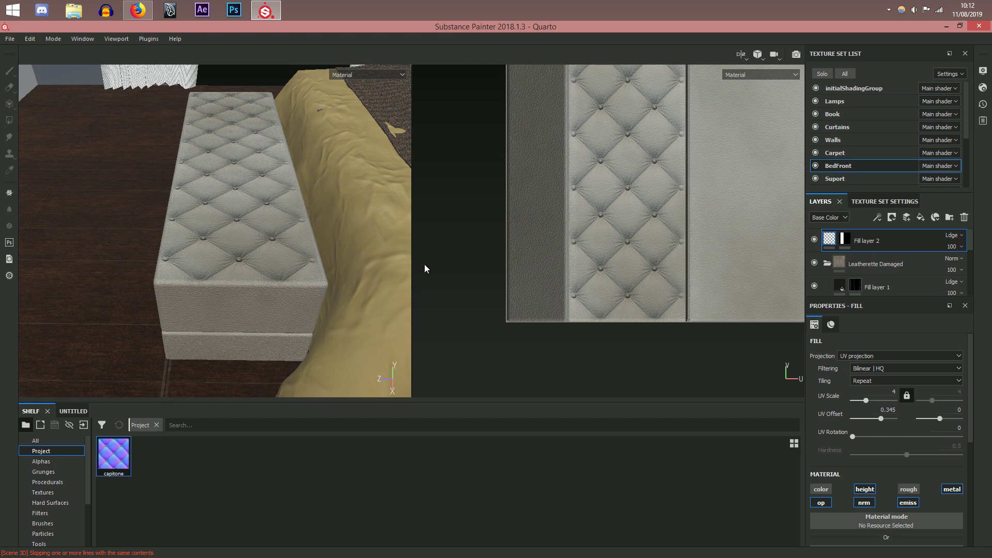
Step: Start a texture export and choose a new desktop folder named BED as its destination
left_click_drag(288, 284, 289, 262, "alt")
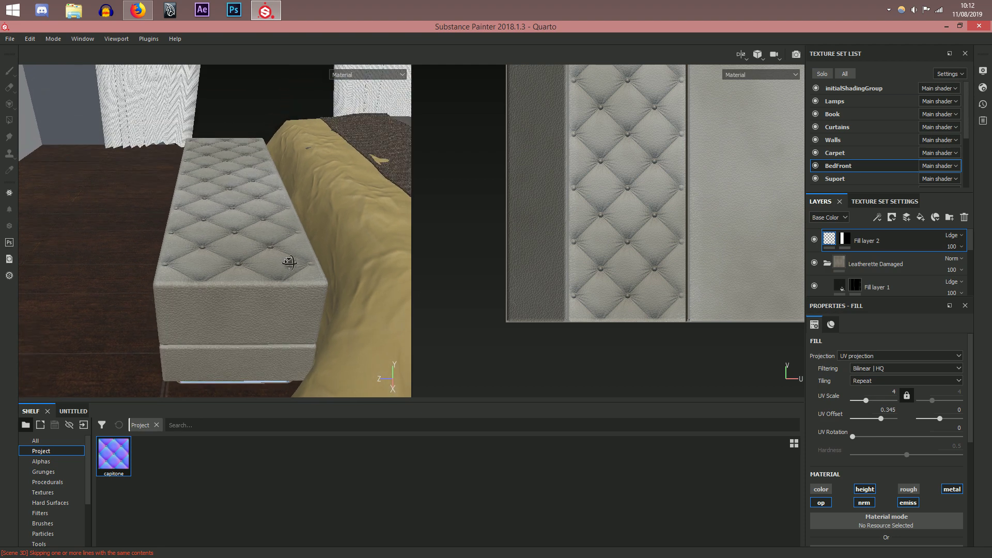
scroll(290, 268, "down", 8)
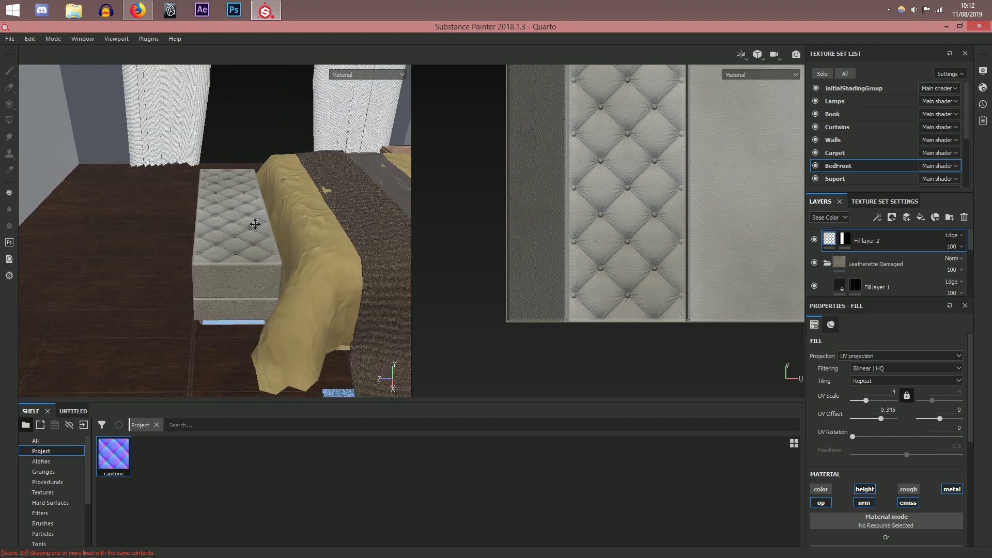
right_click_drag(262, 250, 277, 274, "alt")
left_click_drag(278, 275, 290, 262, "alt")
left_click(9, 39)
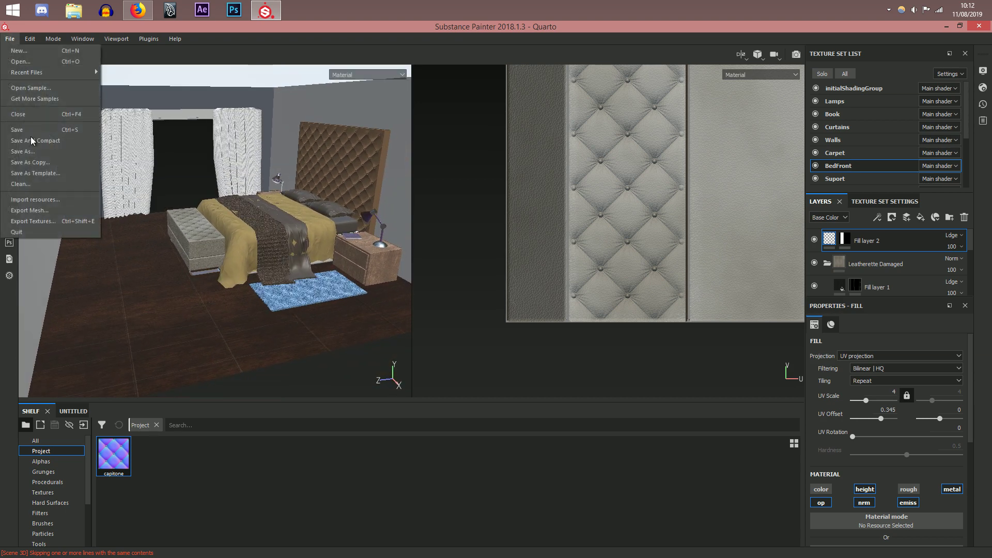
left_click(33, 221)
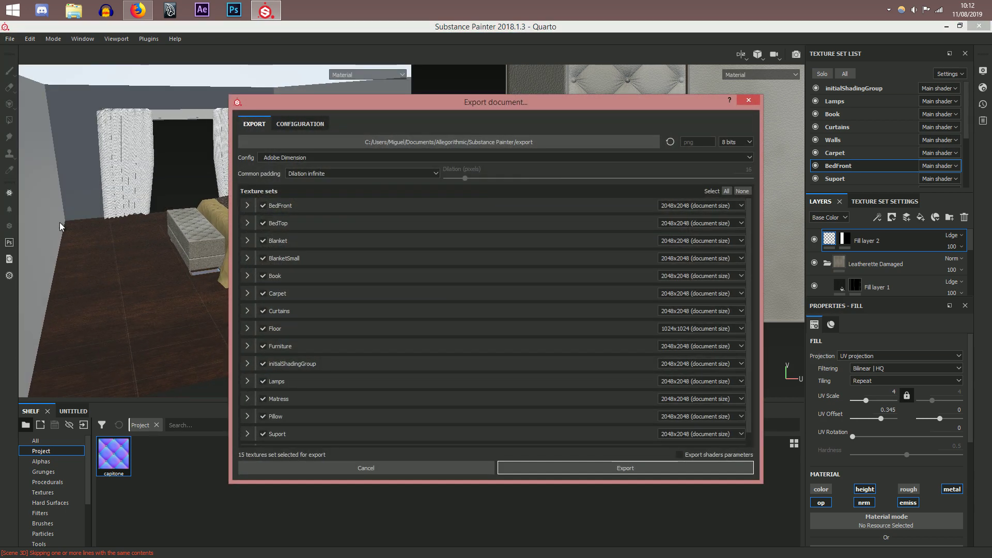
left_click(492, 143)
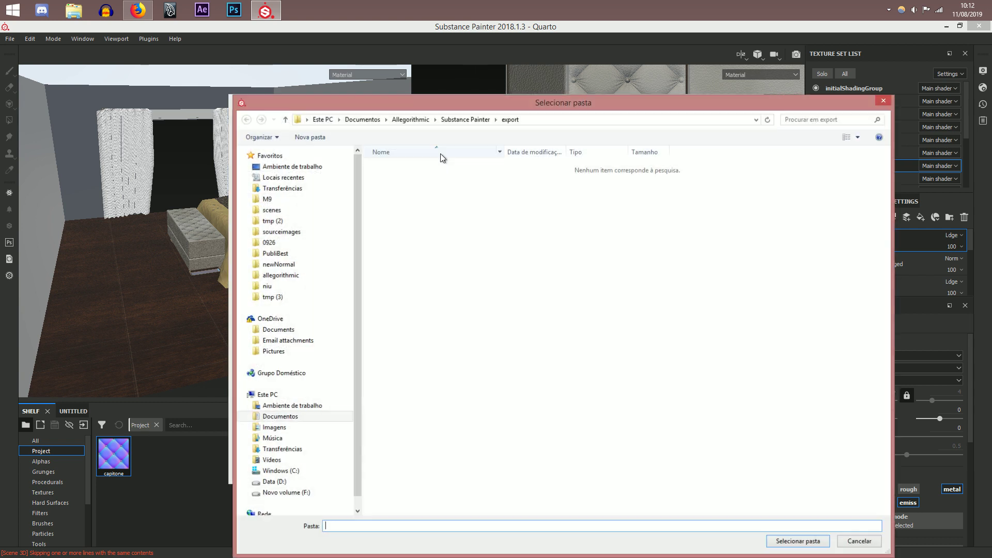
left_click(306, 164)
left_click(317, 135)
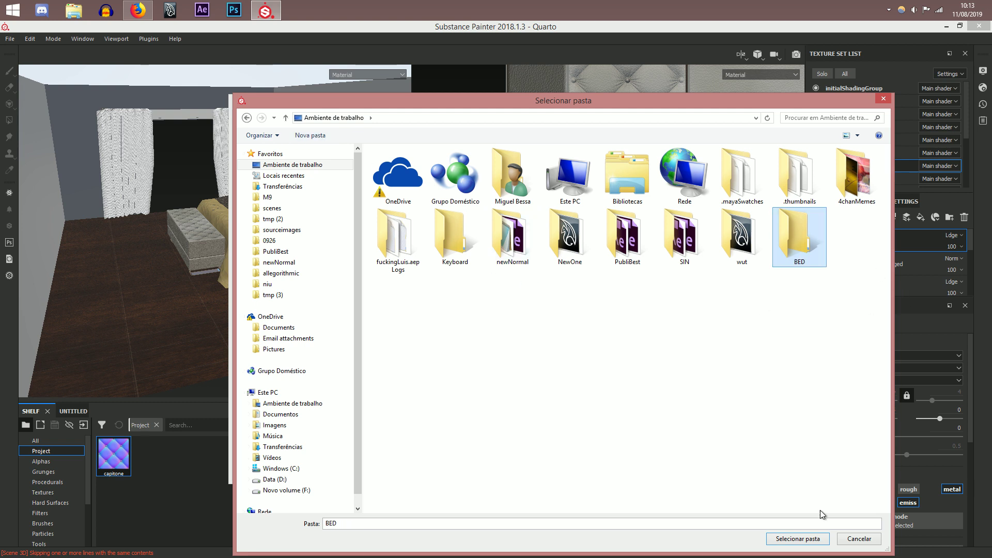
left_click(826, 540)
Step: Set the texture export configuration to the Vray preset
scroll(409, 399, "down", 1)
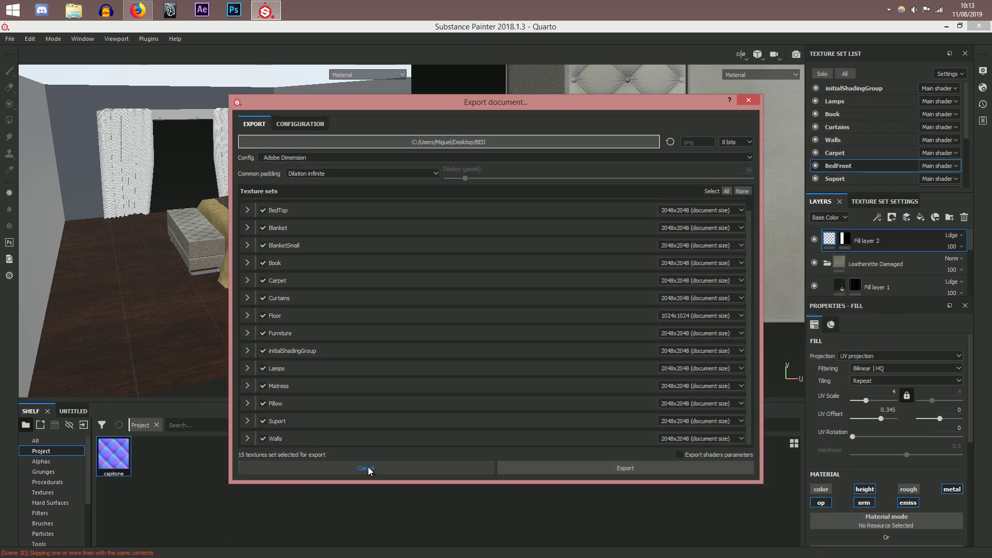
left_click(328, 157)
scroll(320, 186, "down", 5)
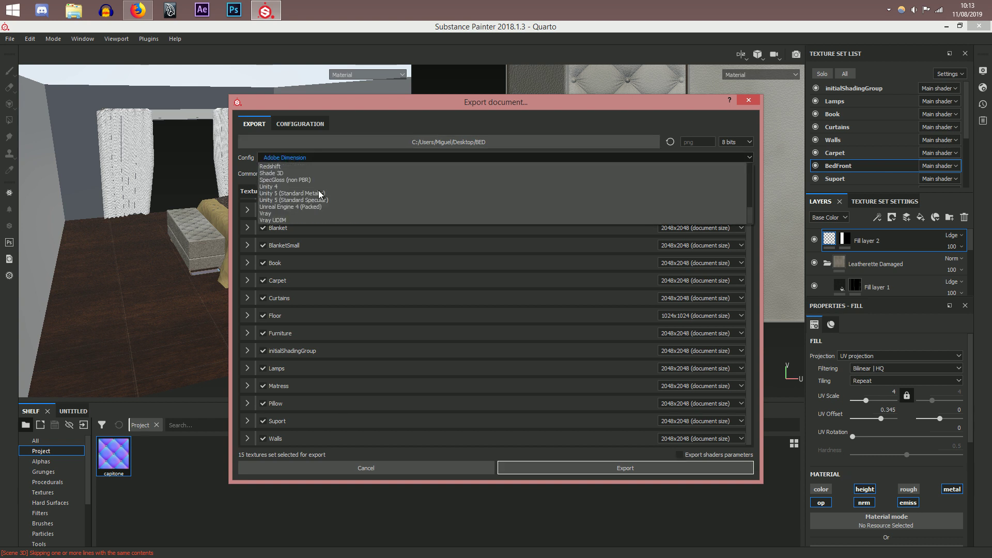
left_click(280, 214)
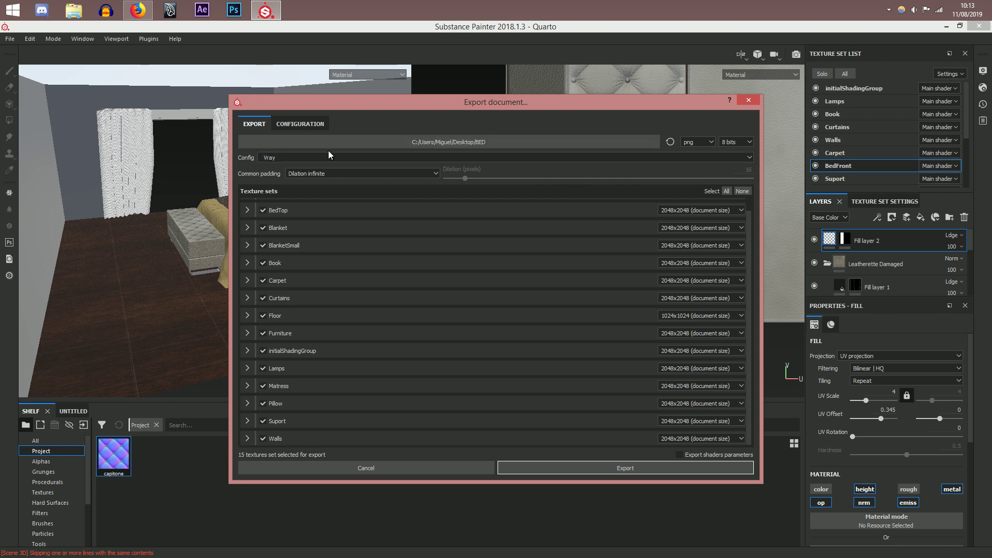
Step: Check the export preset configurations and export all texture sets as 8-bit PNG files
left_click(308, 125)
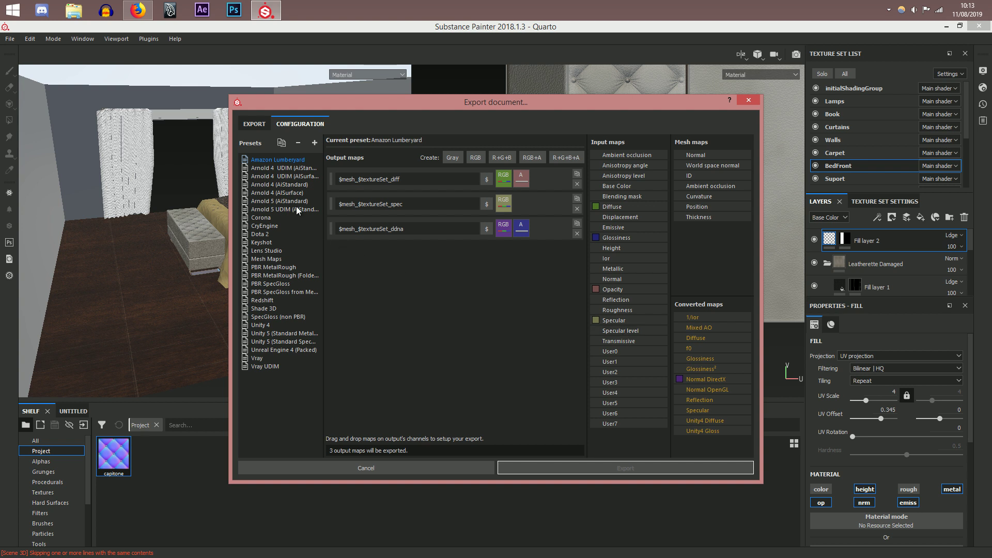
left_click(255, 125)
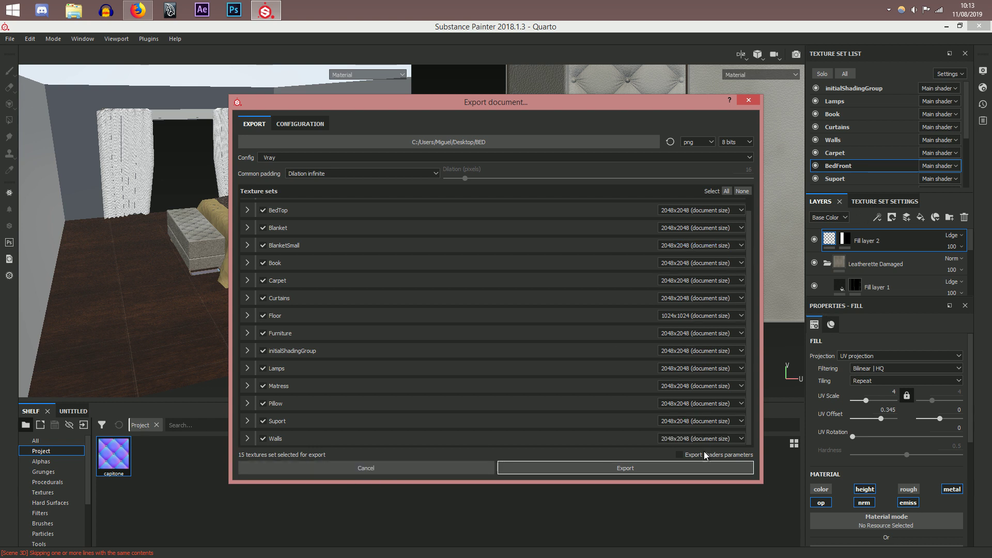
left_click(702, 466)
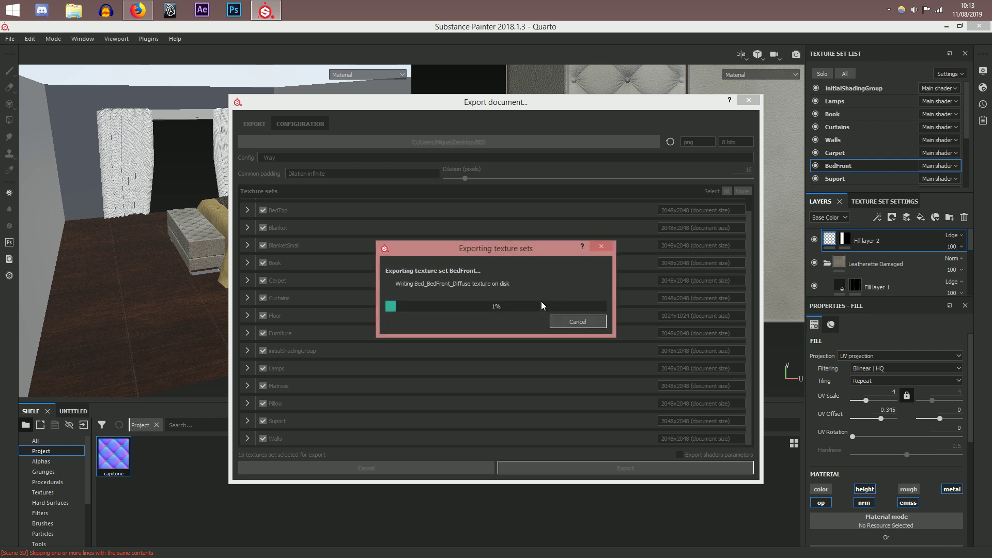